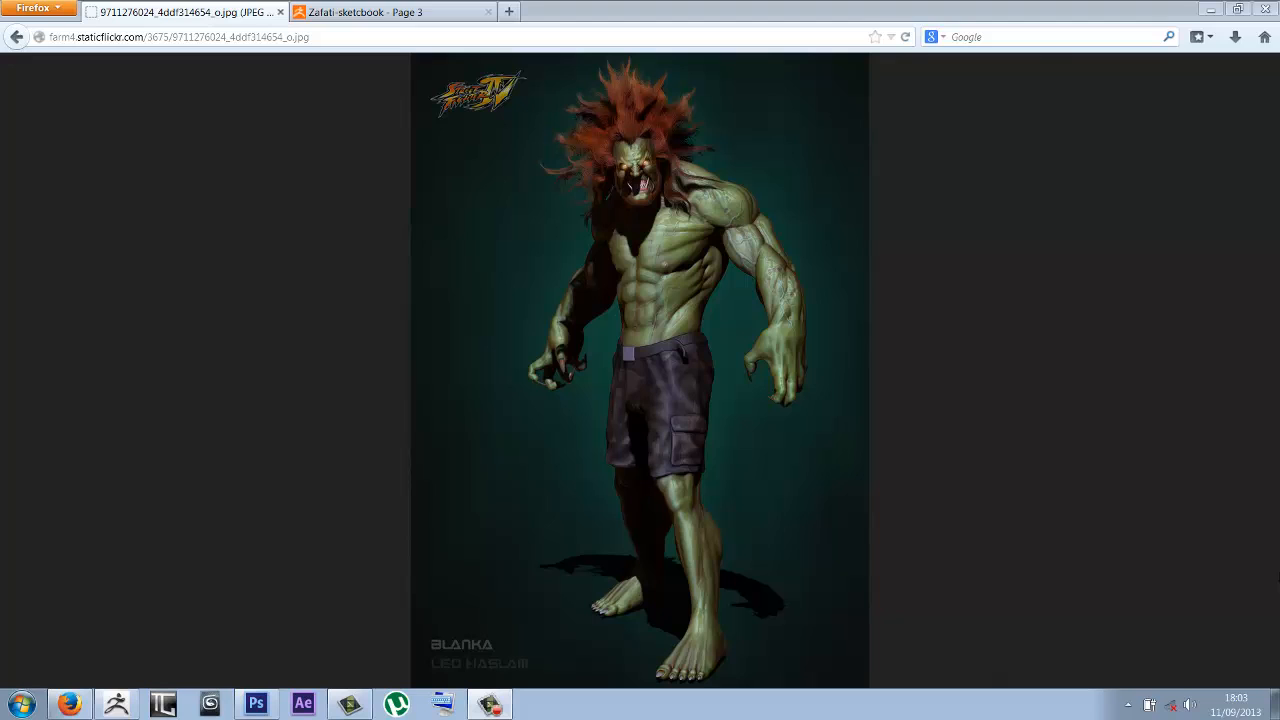
Step: Zoom in on the finished Blanka render and look over its upper body
left_click(663, 236)
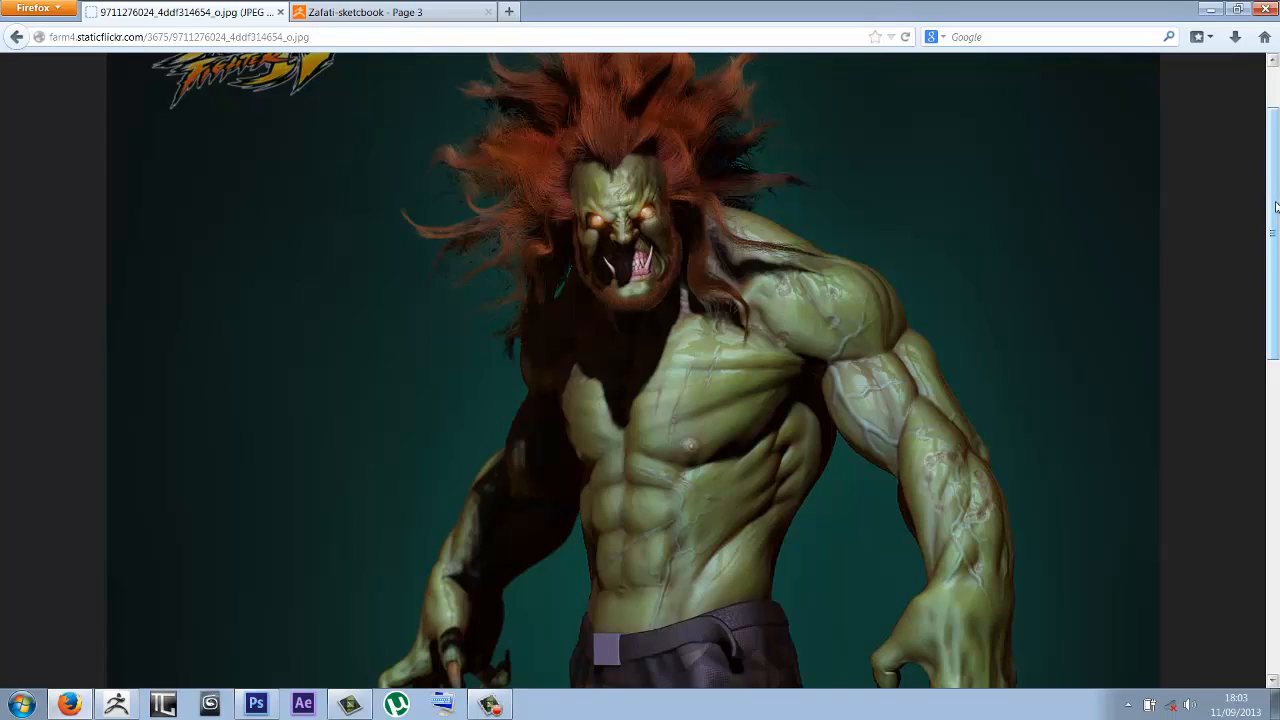
scroll(1275, 207, "up", 2)
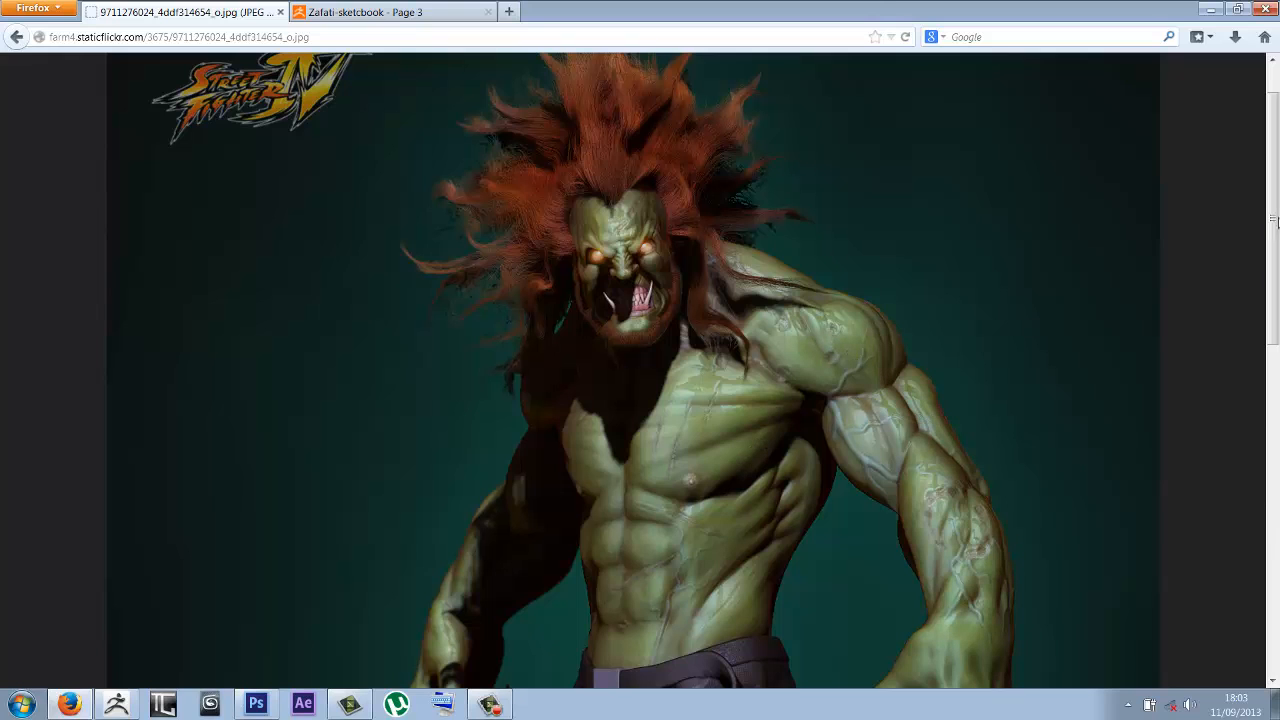
scroll(1276, 220, "down", 1)
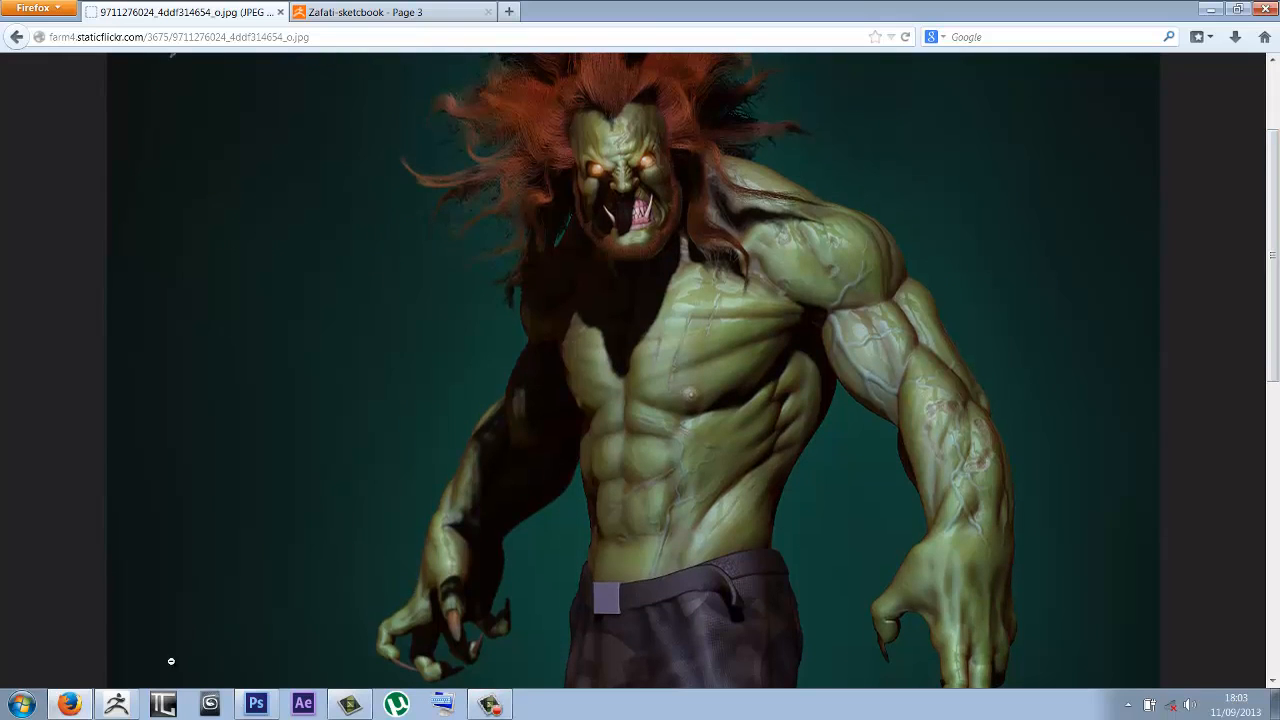
Step: Switch to ZBrush, inspect the Blanka model from behind and in front, and restore the stored Cust2 view
left_click(116, 704)
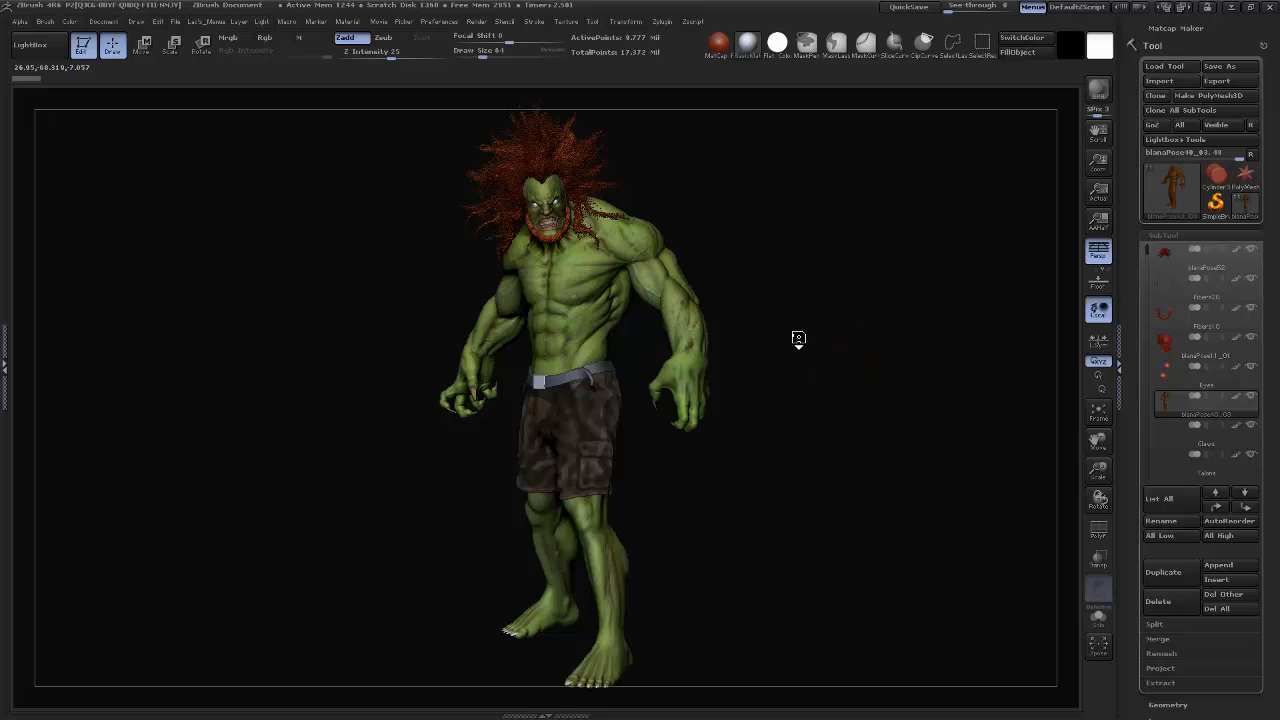
left_click_drag(811, 330, 859, 335)
left_click_drag(1098, 467, 1106, 468)
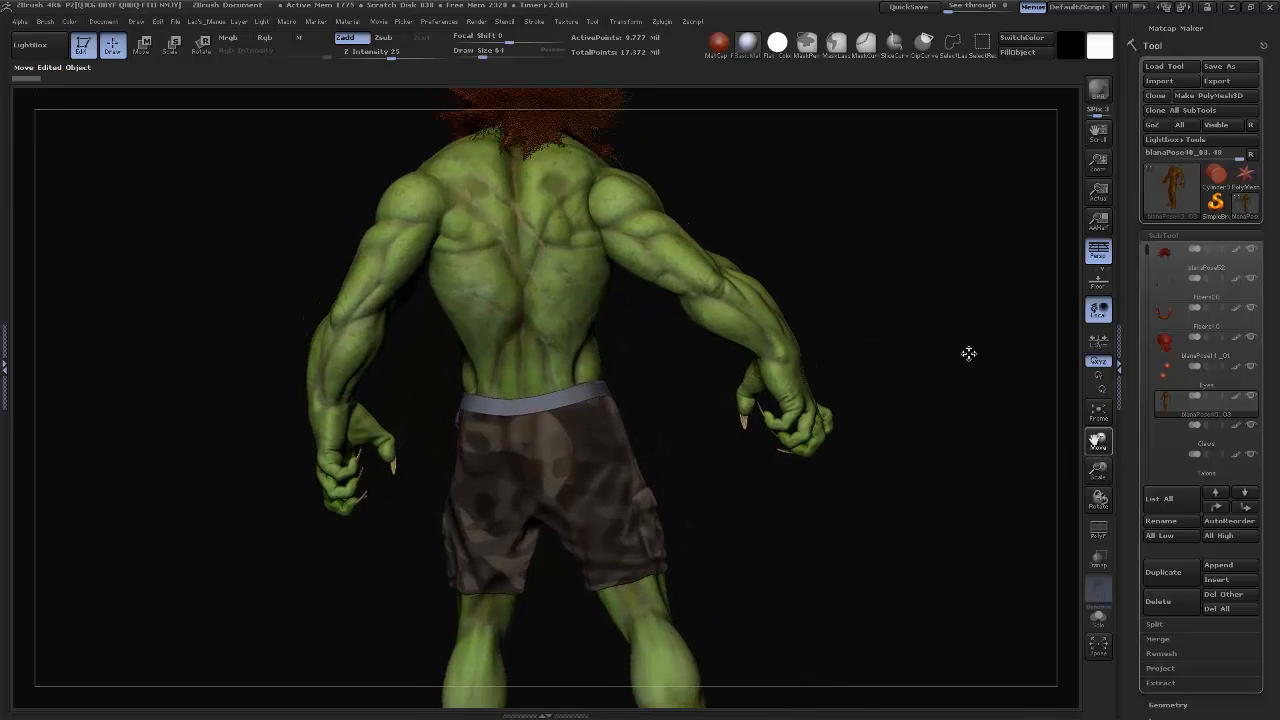
left_click_drag(915, 272, 971, 282)
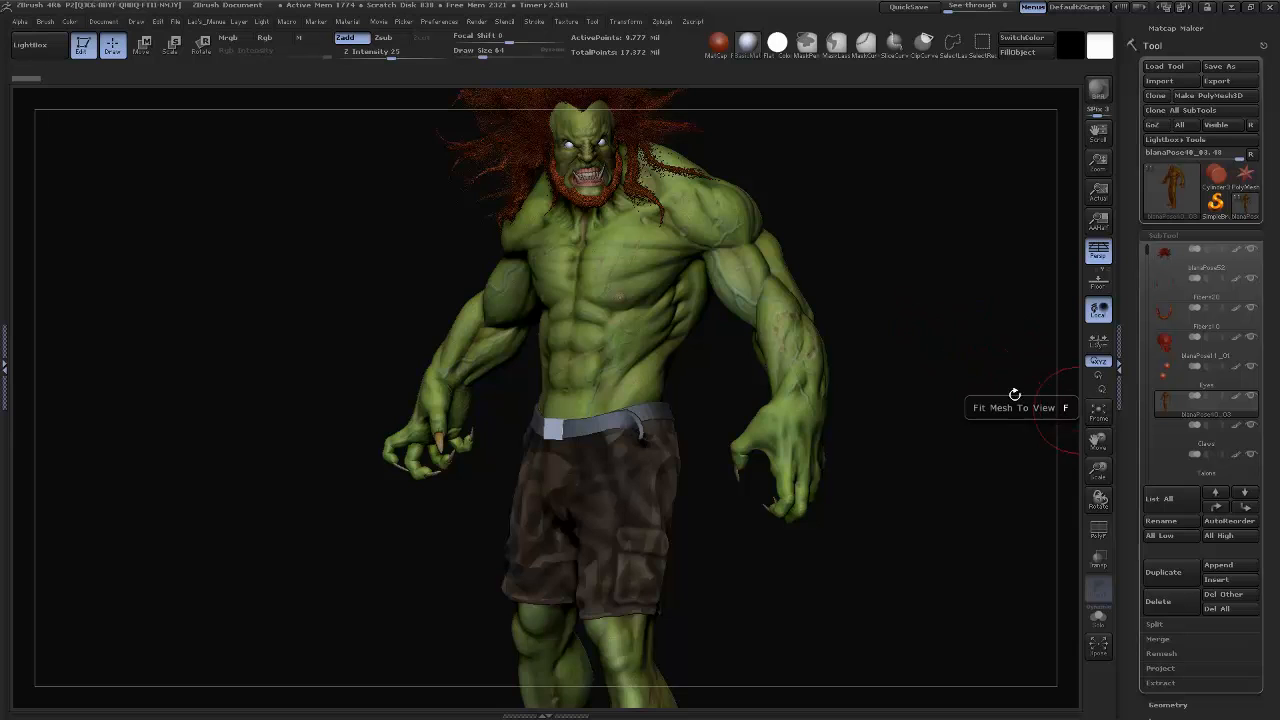
left_click(103, 21)
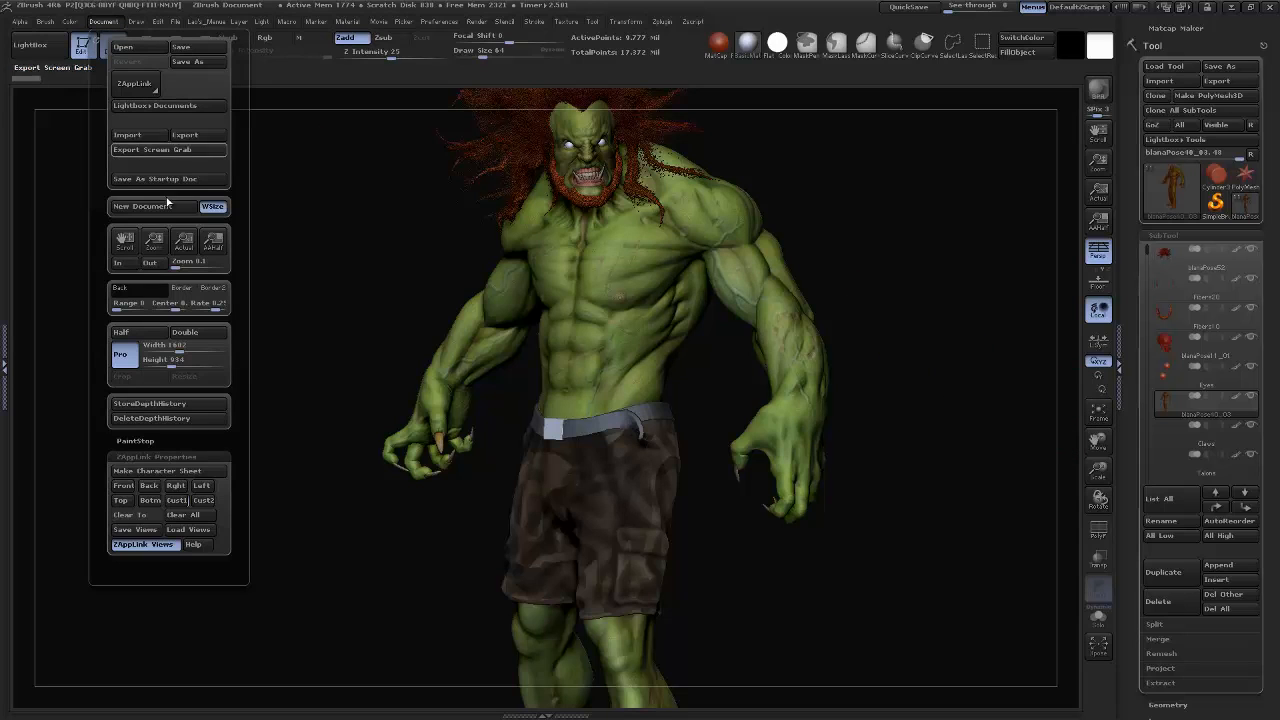
left_click(203, 500)
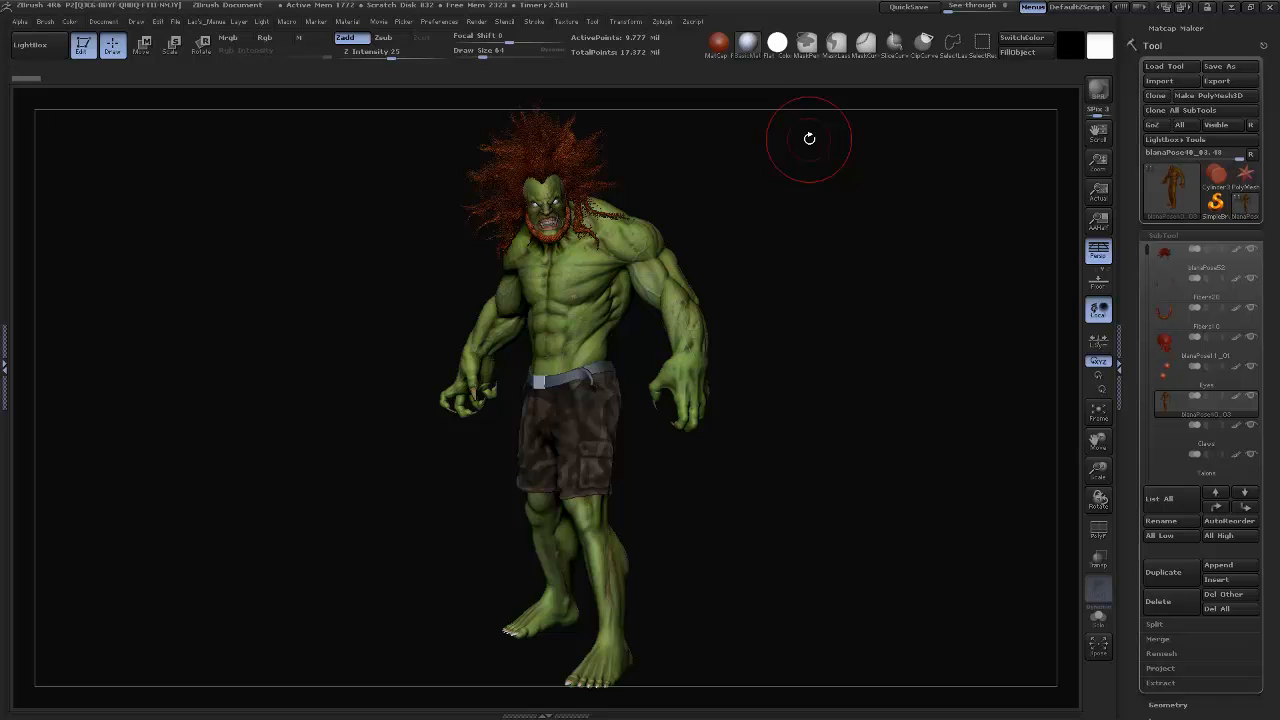
Step: Dock the Material palette beside the Tool palette and expand the BasicMaterial modifiers
left_click(350, 22)
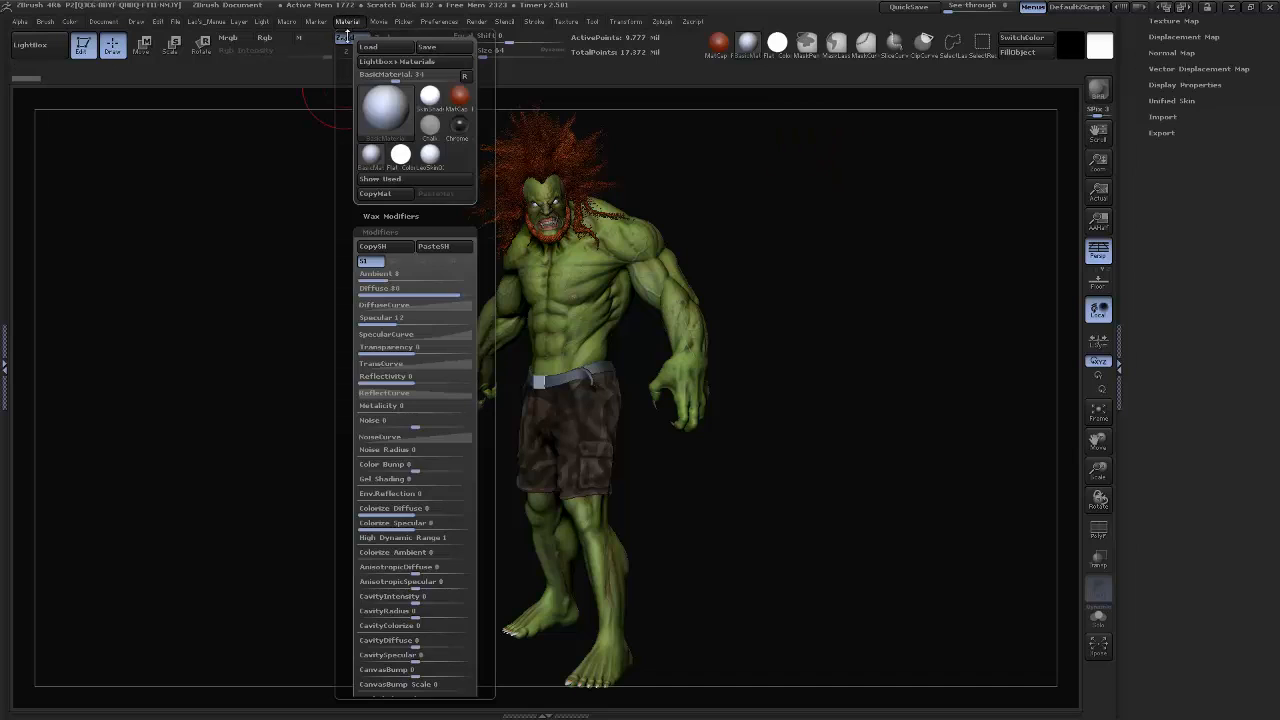
left_click_drag(345, 32, 1135, 235)
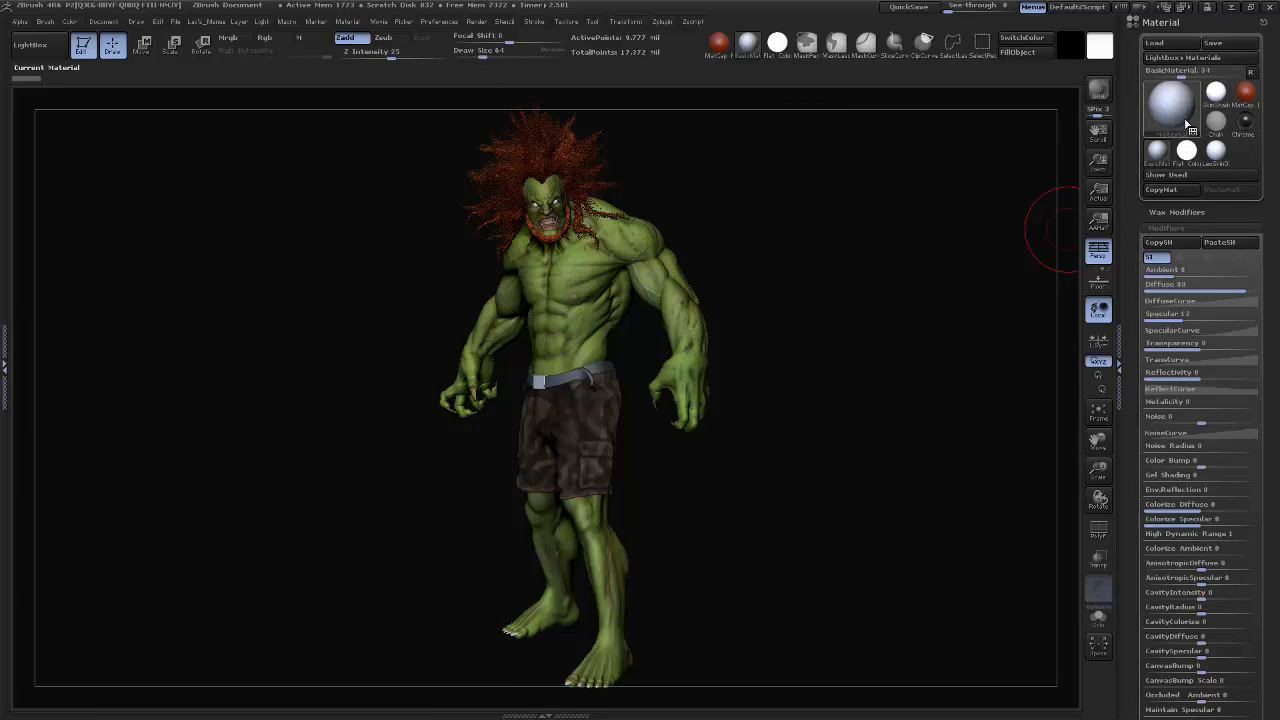
left_click(1190, 227)
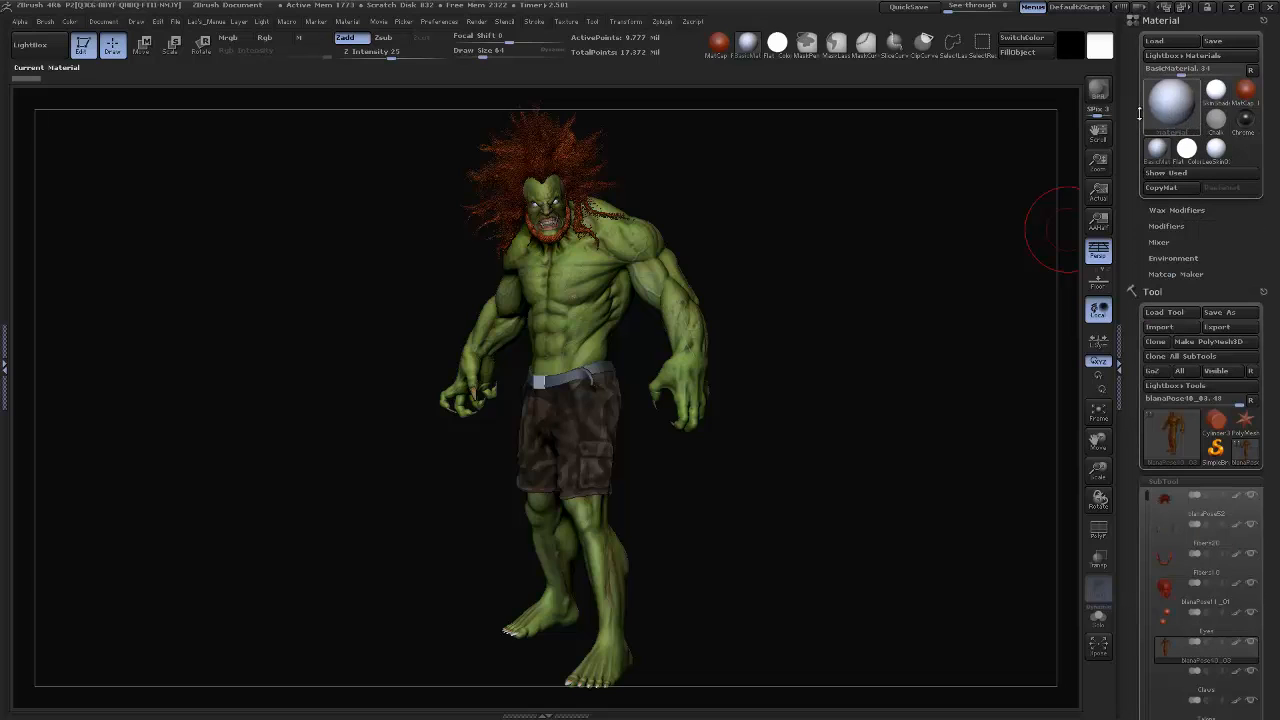
left_click(1168, 226)
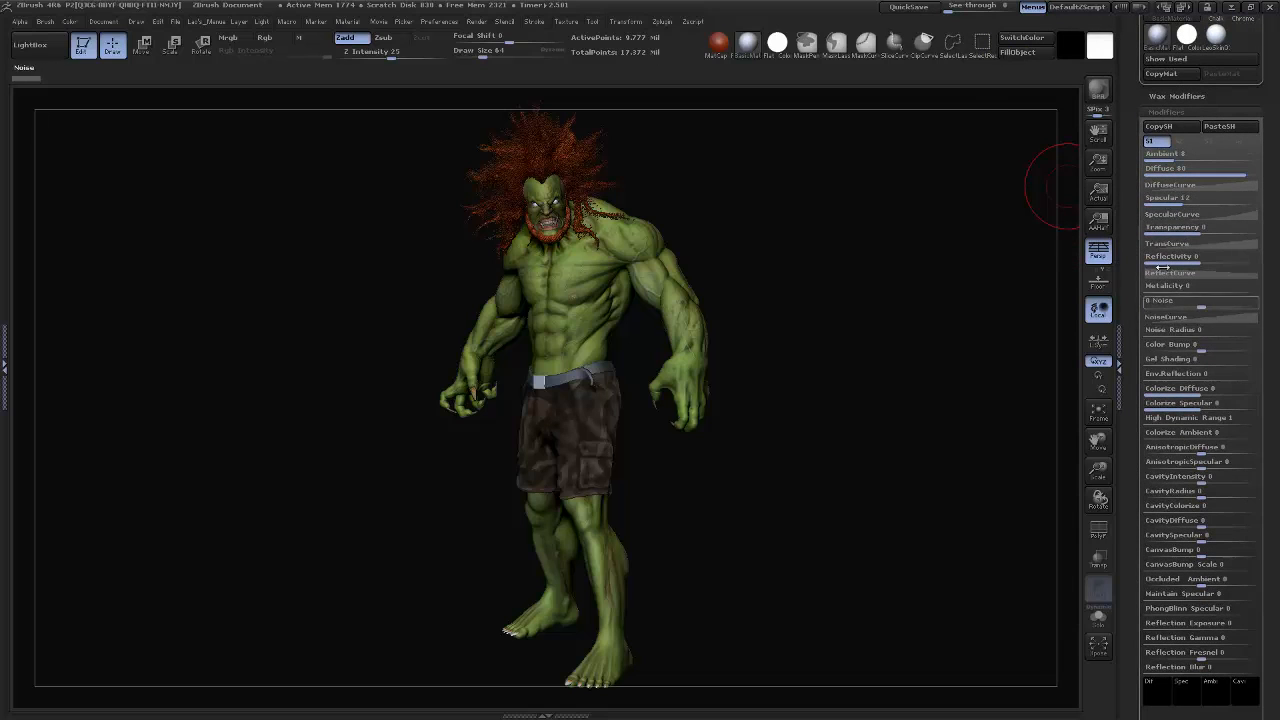
left_click_drag(1276, 119, 1274, 191)
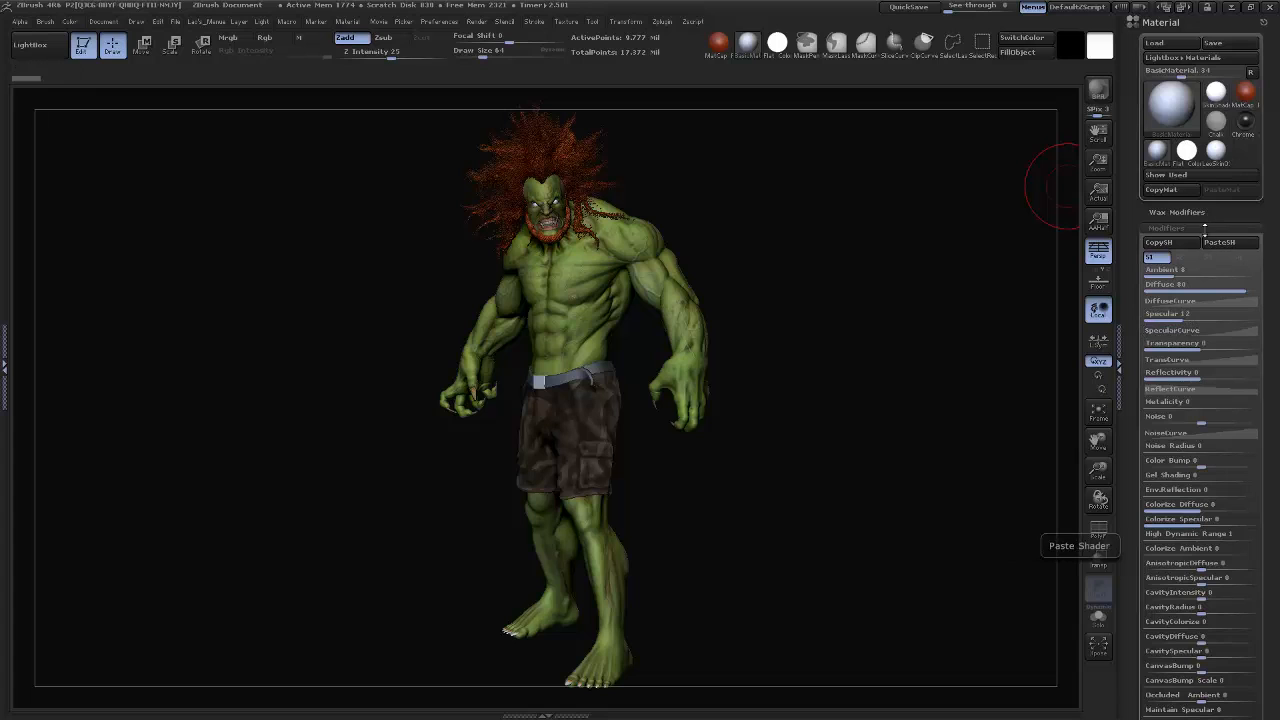
Step: Apply the QuadShaders material to the character and turn off every shader except S1
left_click(1182, 119)
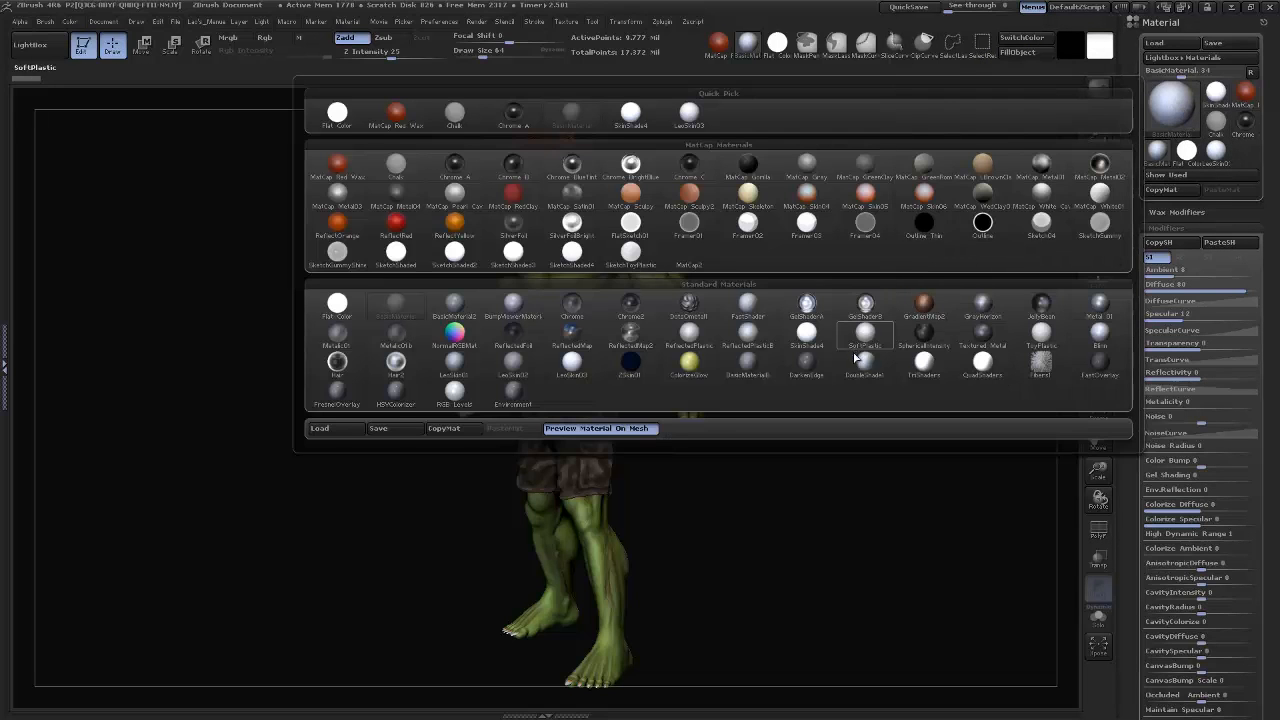
left_click(986, 366)
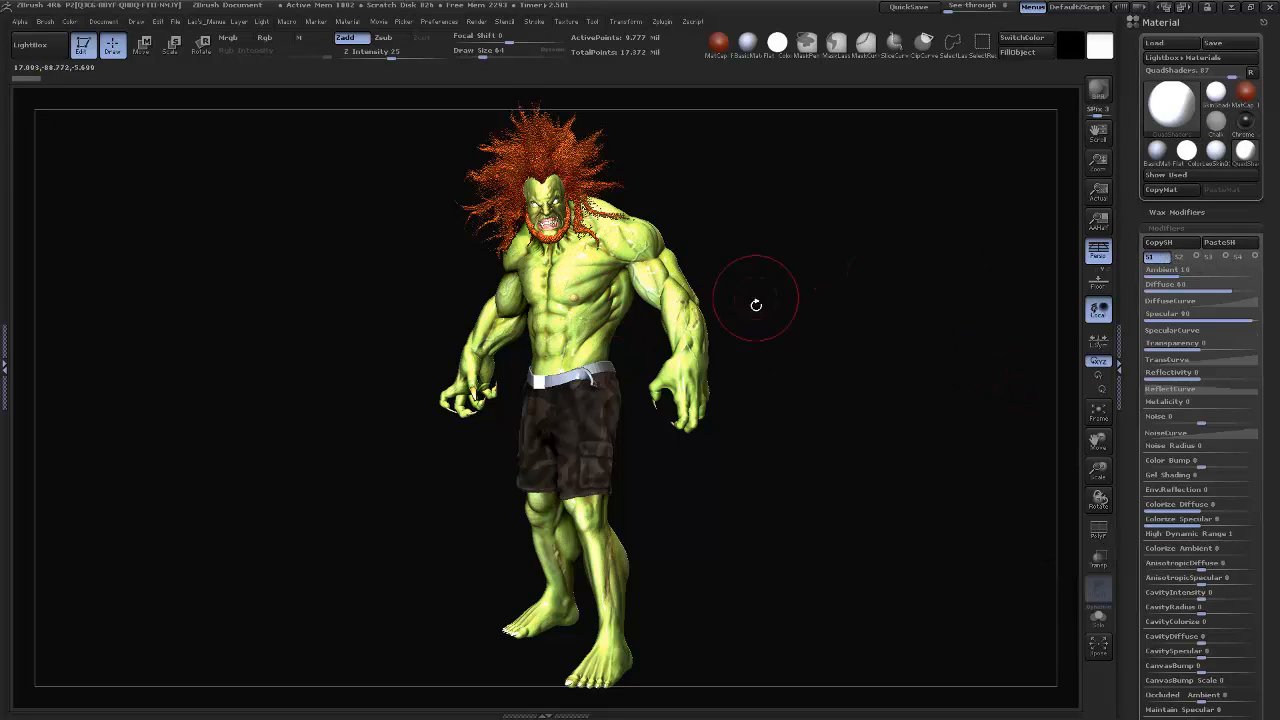
left_click(1256, 257)
left_click(1227, 257)
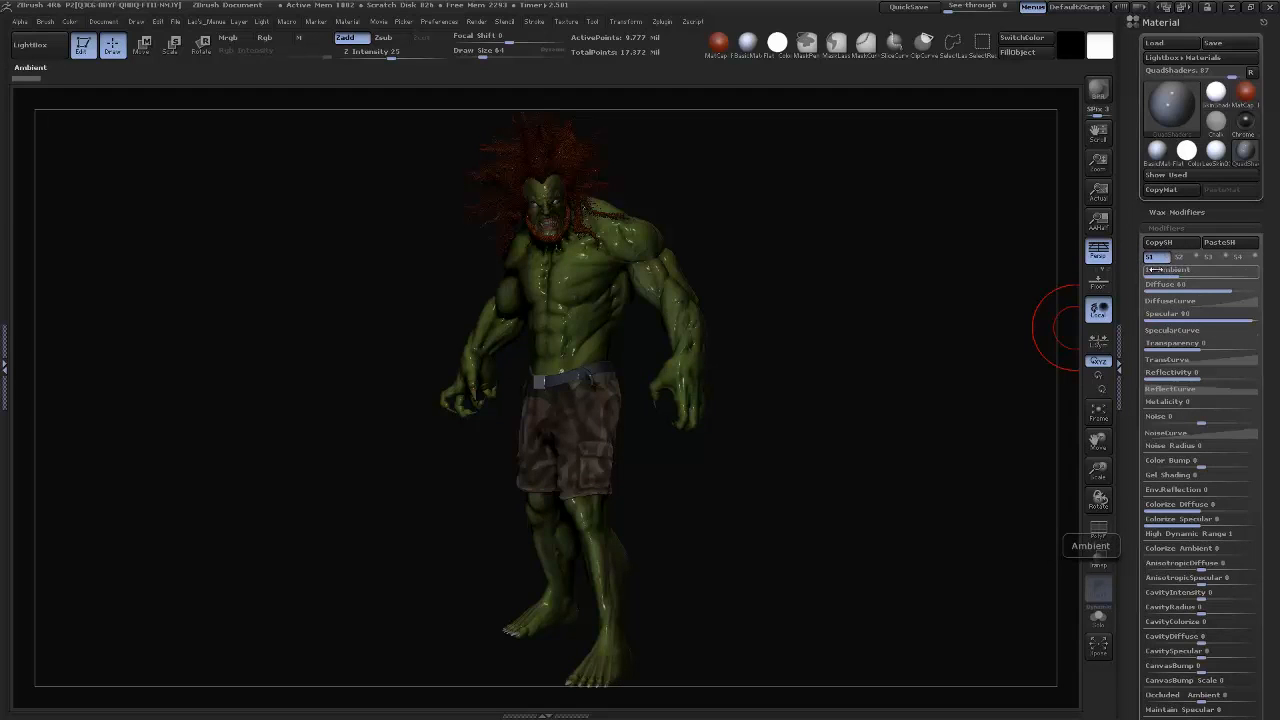
Step: Raise shader S1's Ambient to 25, lower its Diffuse, set Specular to 56, and reshape its specular curve for broader highlights
left_click_drag(1162, 268, 1229, 317)
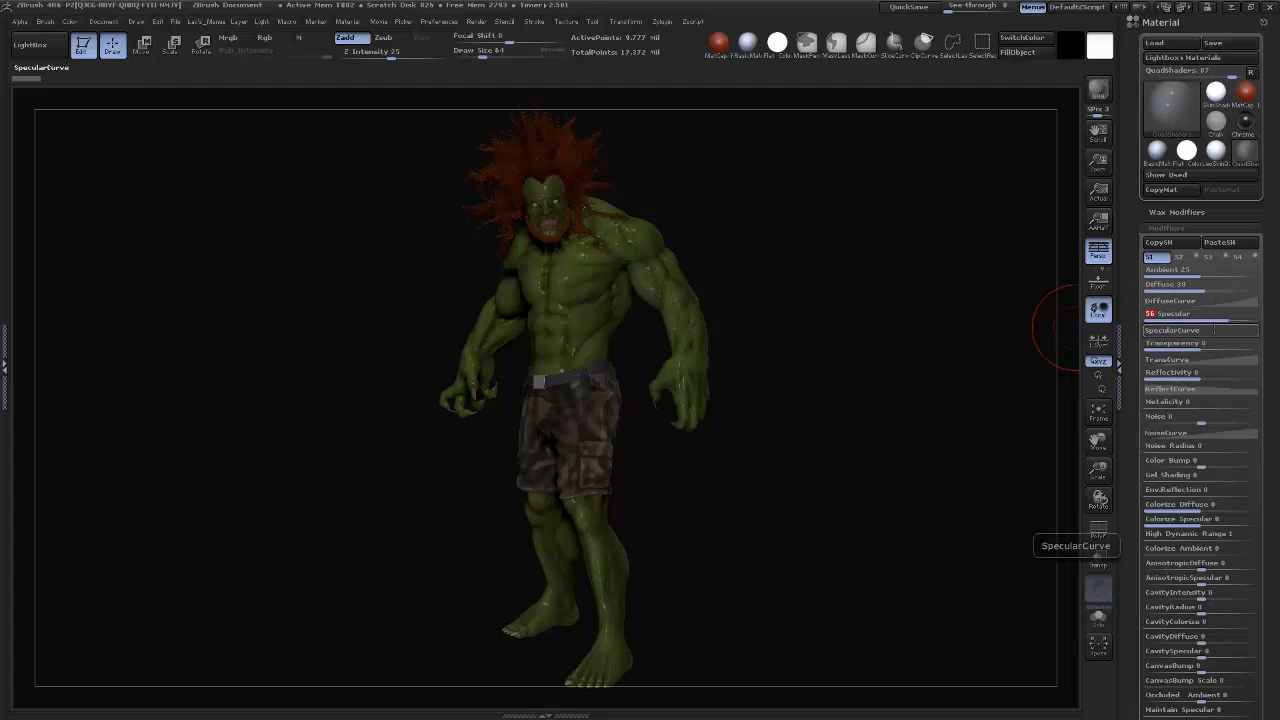
left_click(1223, 330)
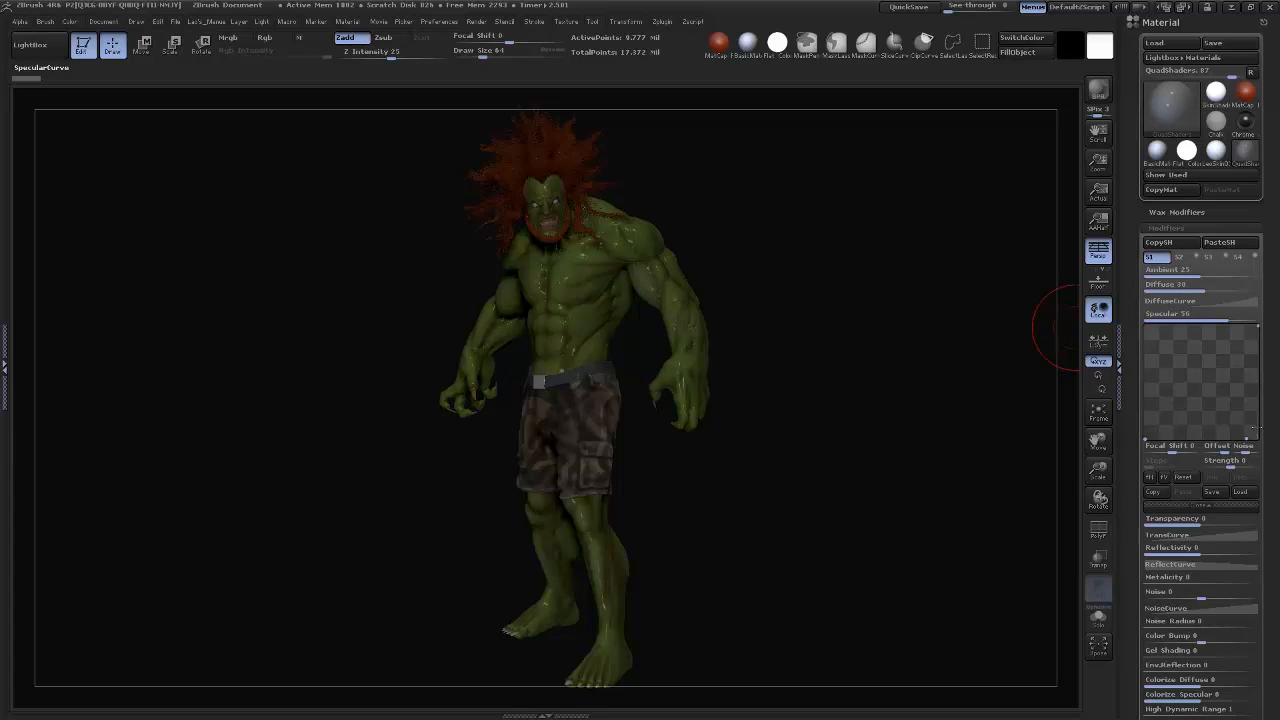
left_click_drag(1247, 437, 1235, 420)
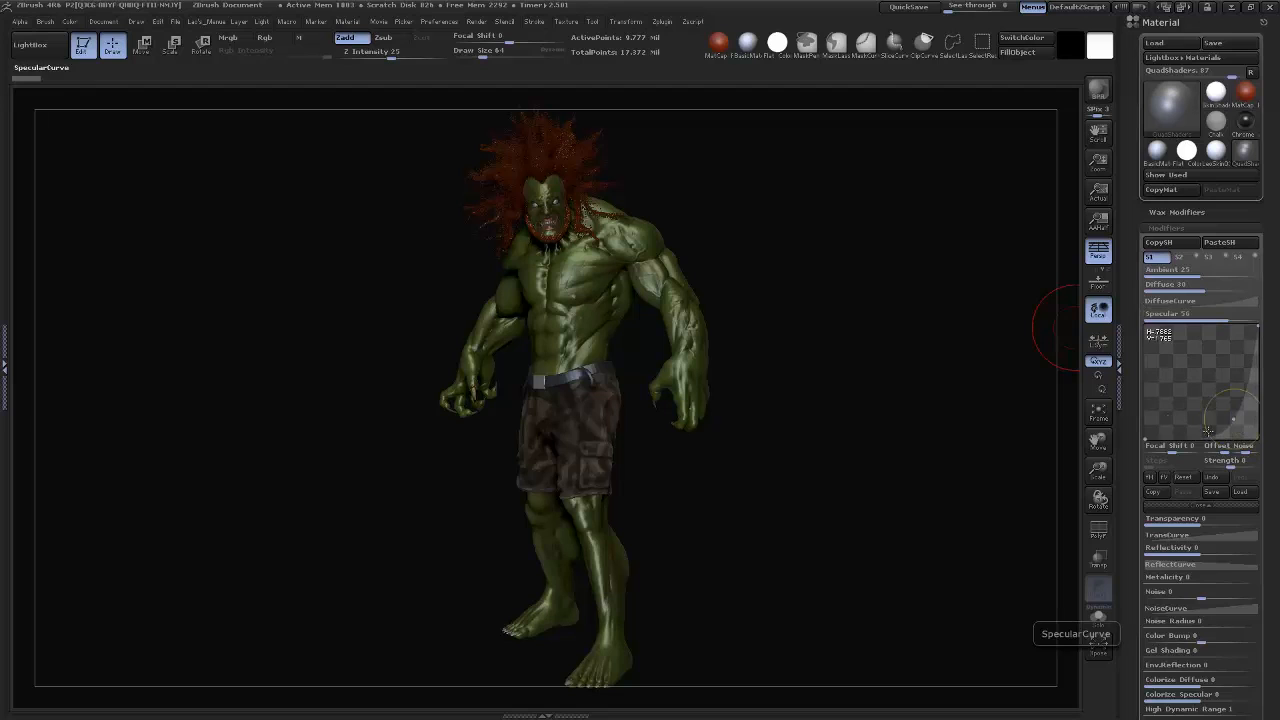
left_click(1172, 418)
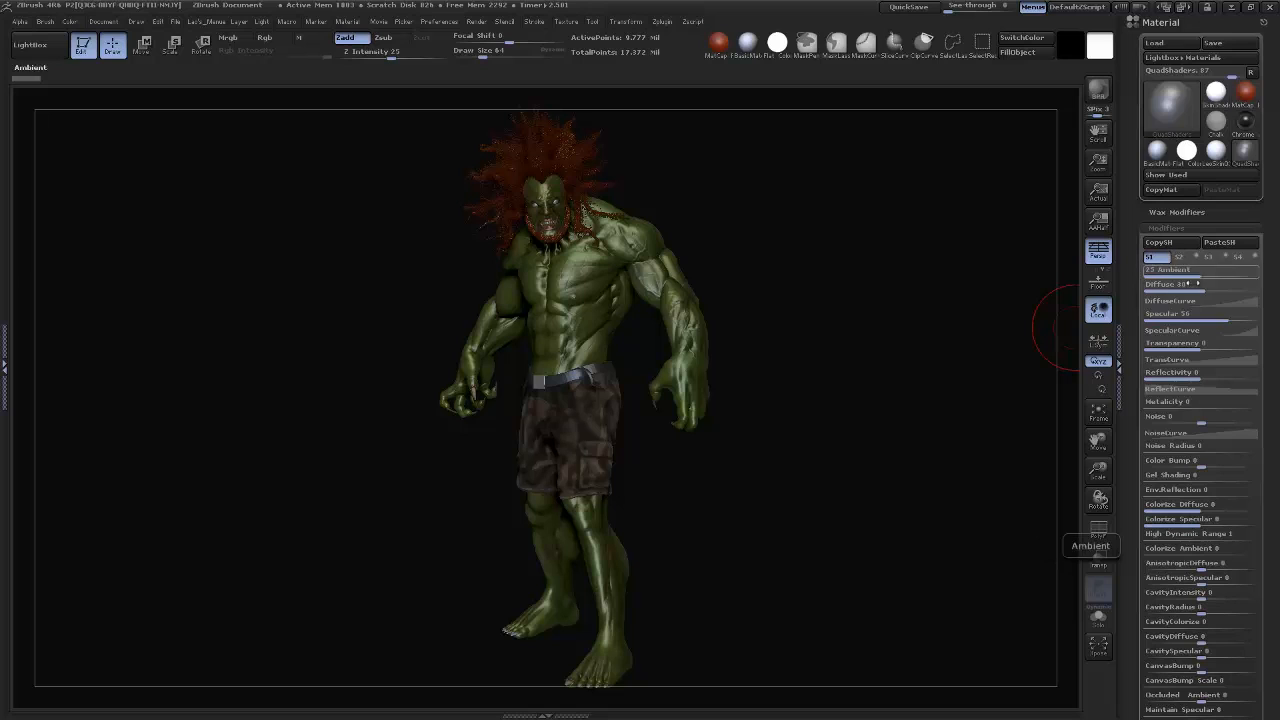
Step: Make shader S1 ambient-only by setting Diffuse and Specular to 0 and Ambient to 7
left_click_drag(1192, 286, 1145, 316)
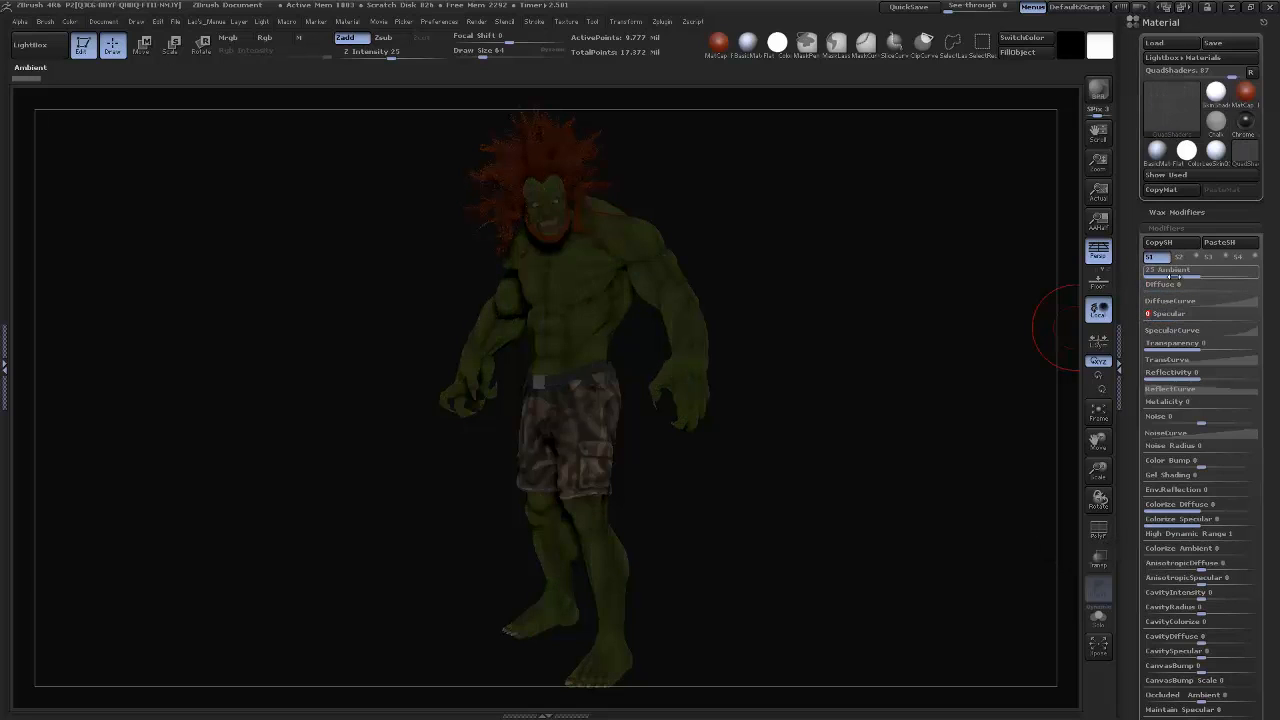
left_click_drag(1193, 270, 1145, 271)
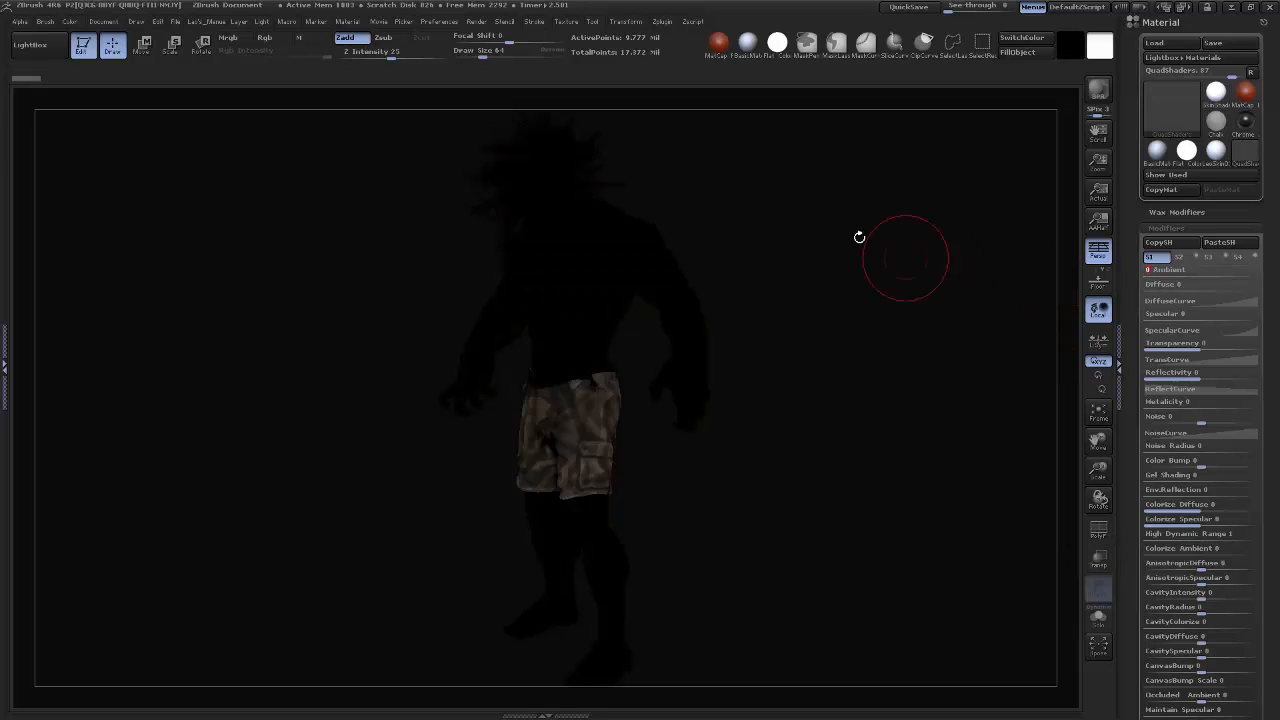
left_click(1167, 274)
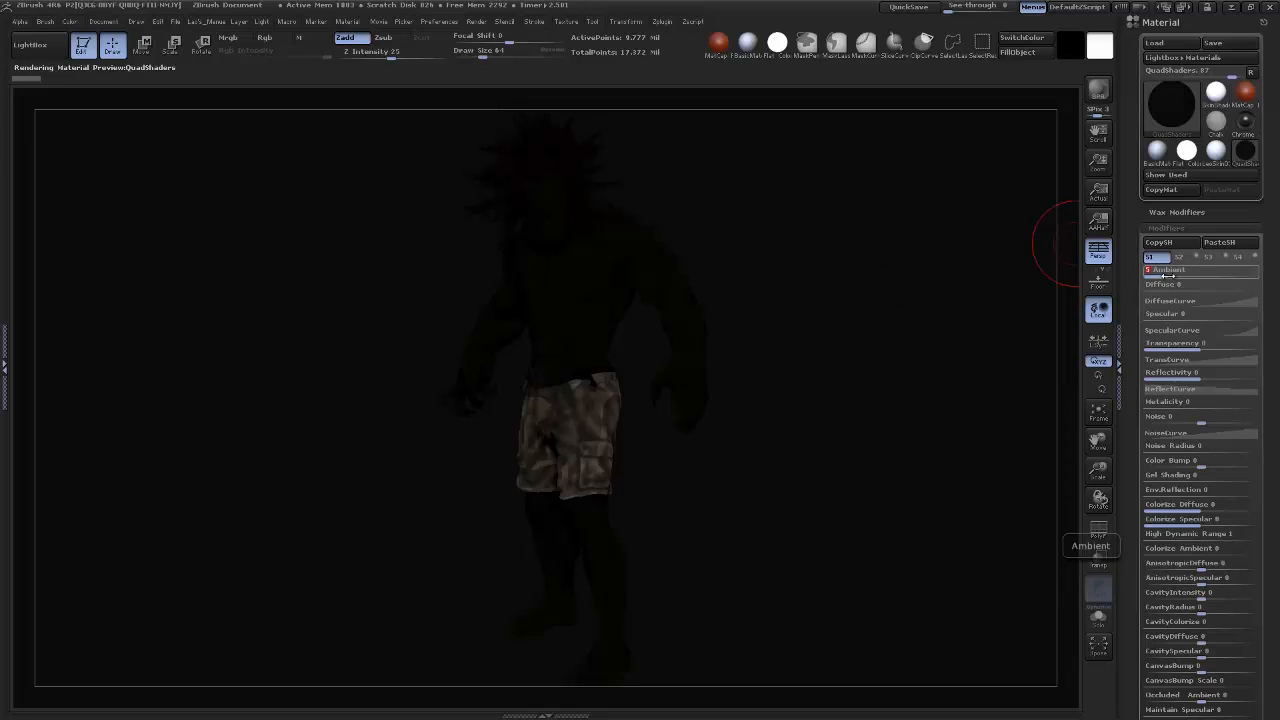
Step: Enable shader S2 and make it diffuse-only with Ambient 0, Diffuse 21 and Specular 0
left_click(1180, 257)
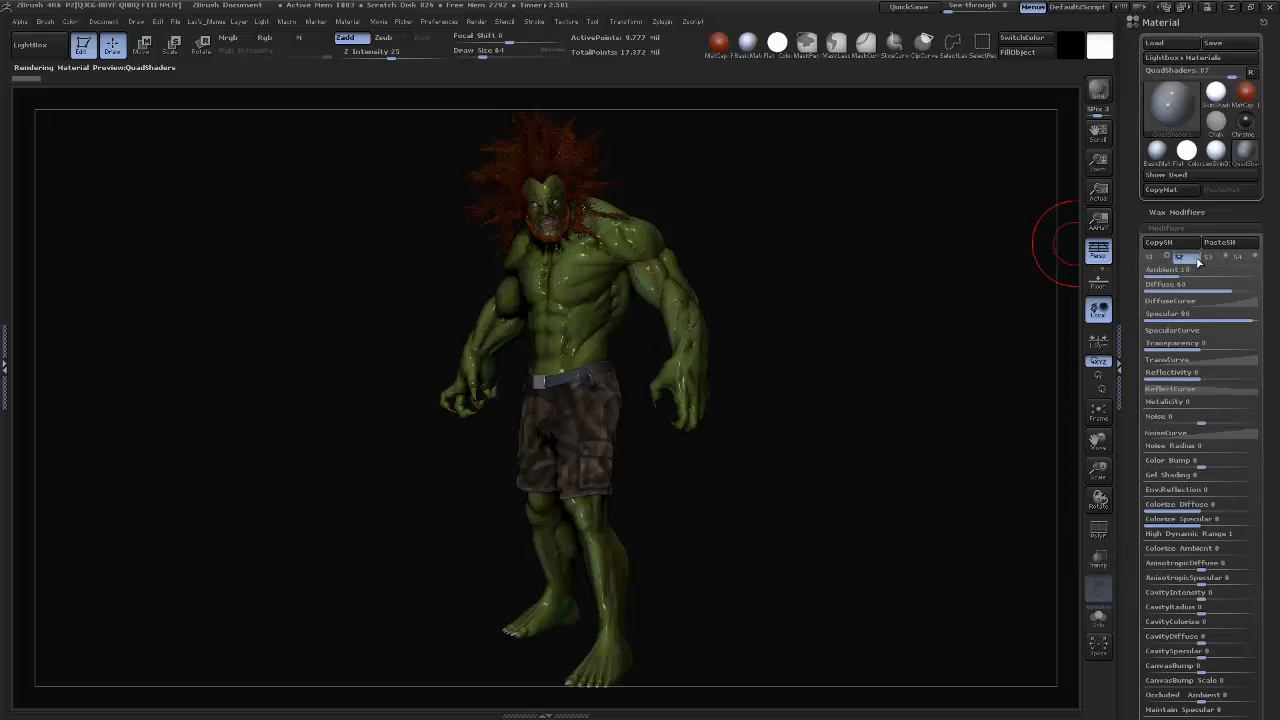
mouse_move(1180, 289)
left_mouse_down()
mouse_move(1145, 290)
mouse_move(1173, 318)
mouse_move(1143, 318)
mouse_move(1174, 289)
mouse_move(1197, 288)
left_mouse_up()
left_click(1147, 275)
type("5")
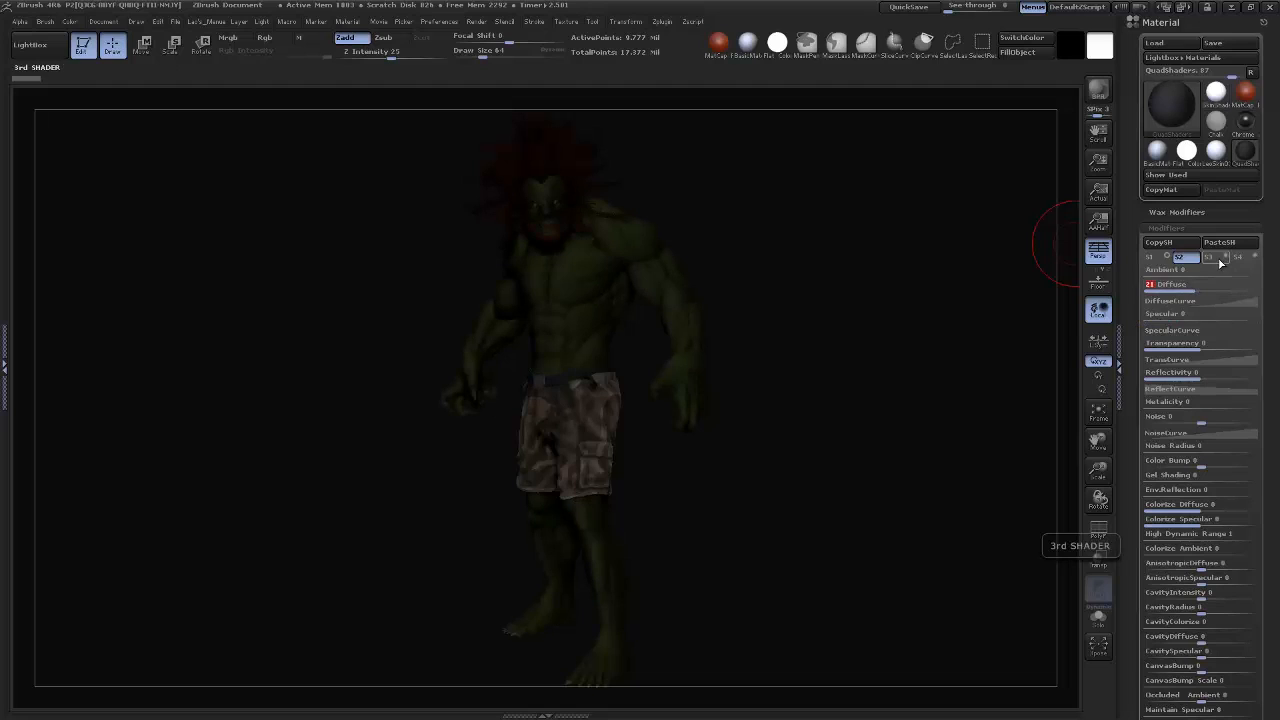
Step: Enable shader S3 and make it specular-only by setting Ambient and Diffuse to 0 and lowering its Specular
left_click(1221, 259)
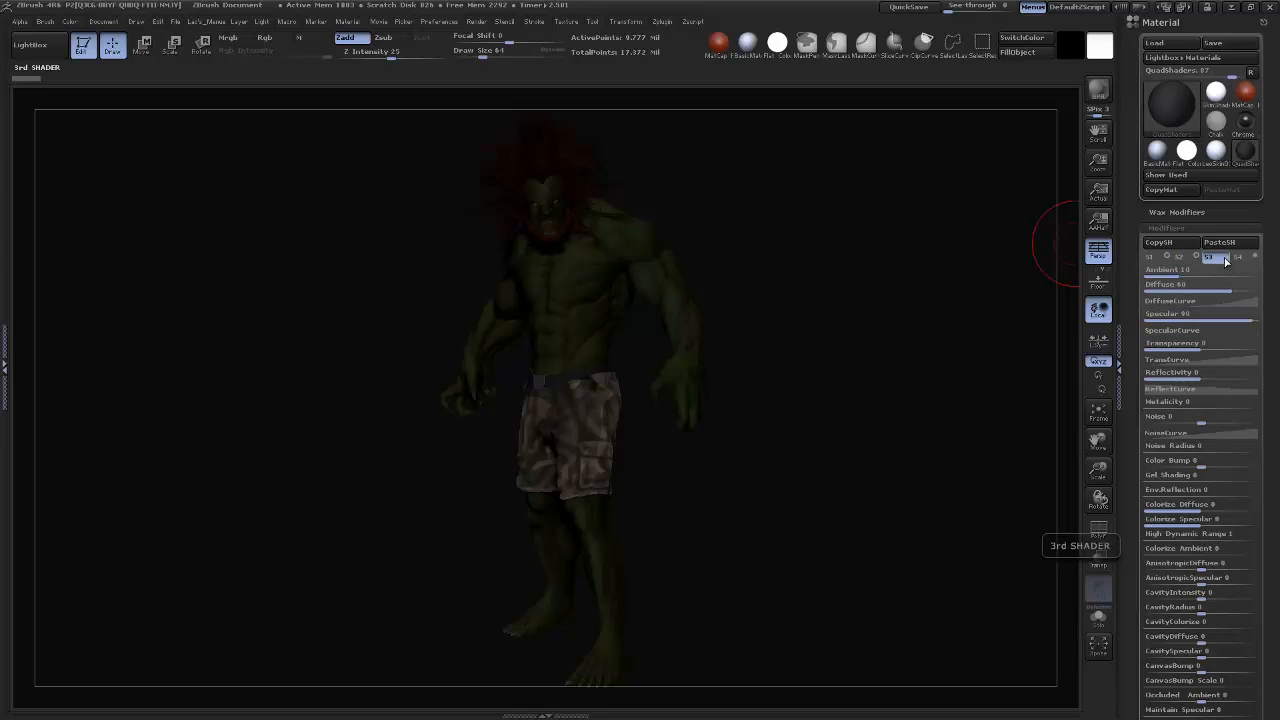
left_click_drag(1198, 289, 1136, 277)
left_click_drag(1192, 319, 1213, 319)
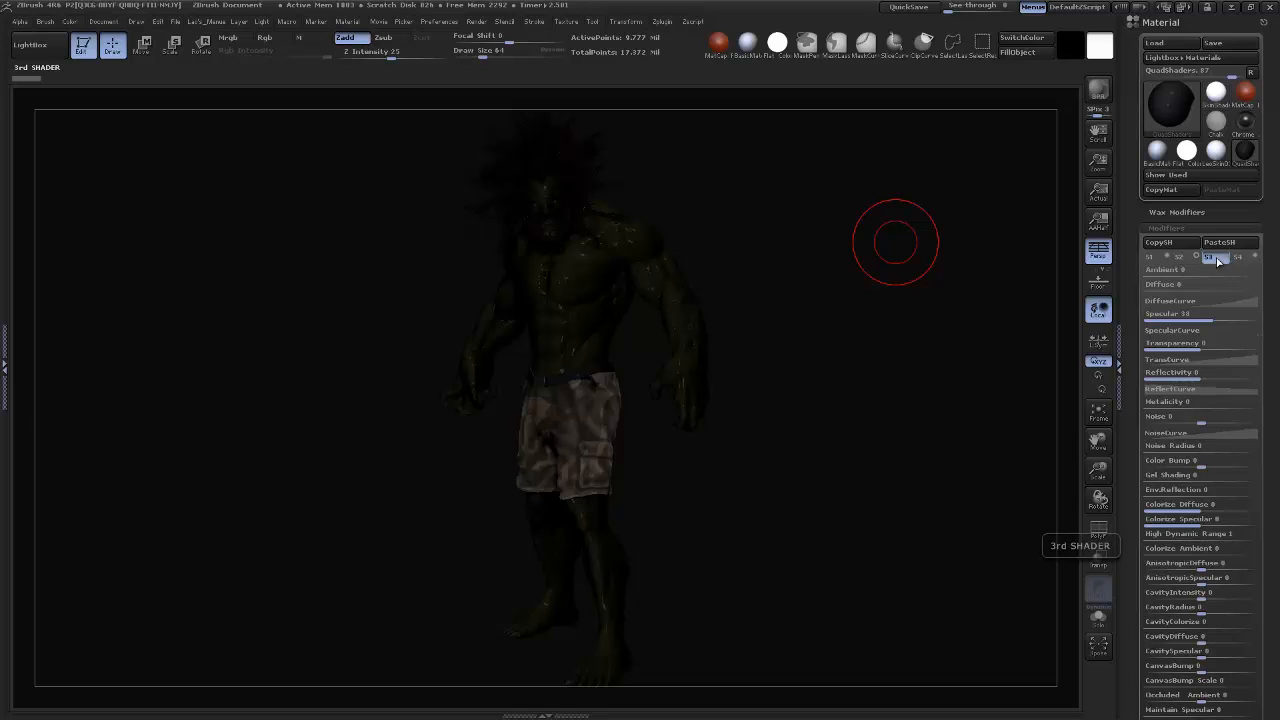
Step: Switch shaders S1, S2 and S3 on and off to examine each one's separate contribution to the character
left_click(1179, 257)
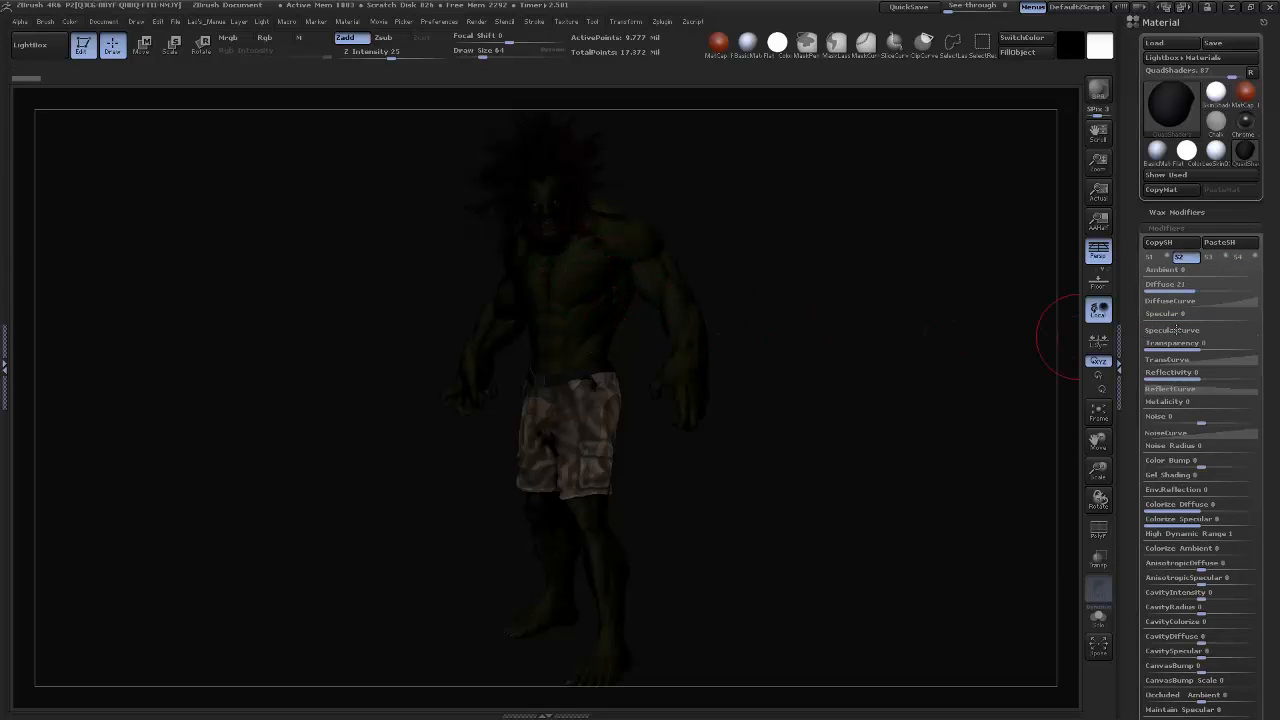
left_click(1197, 257)
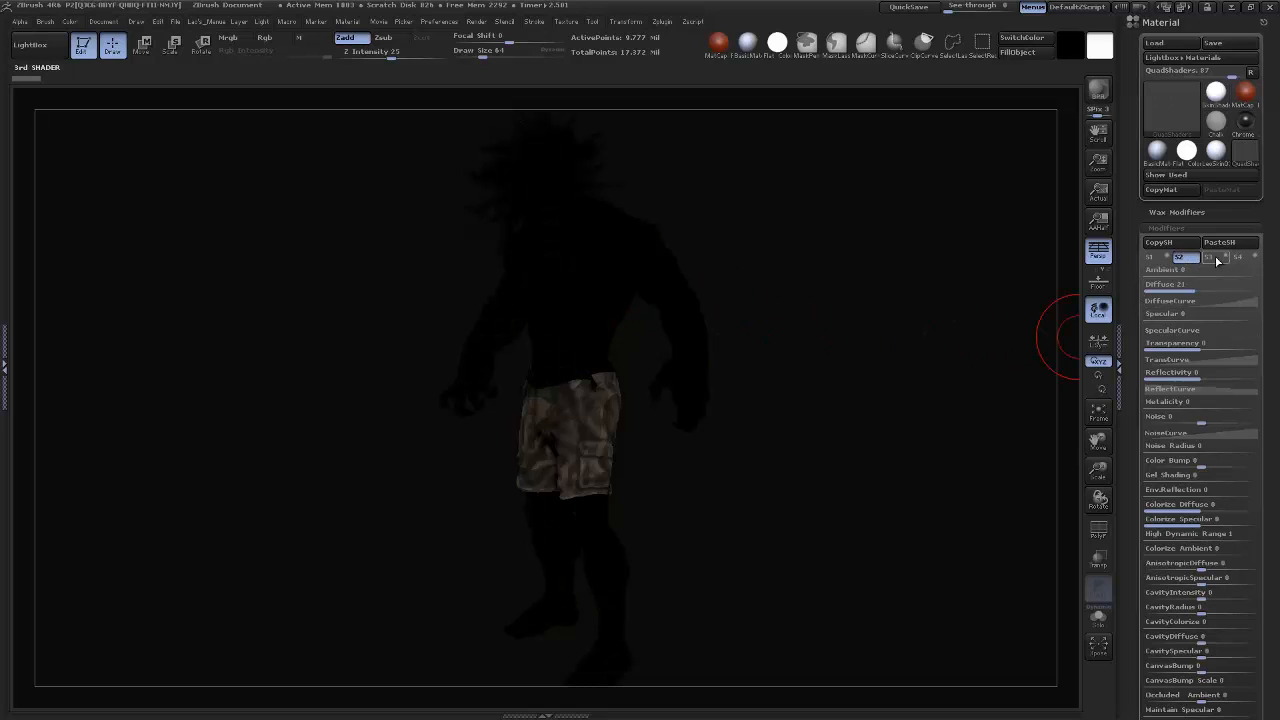
left_click(1226, 257)
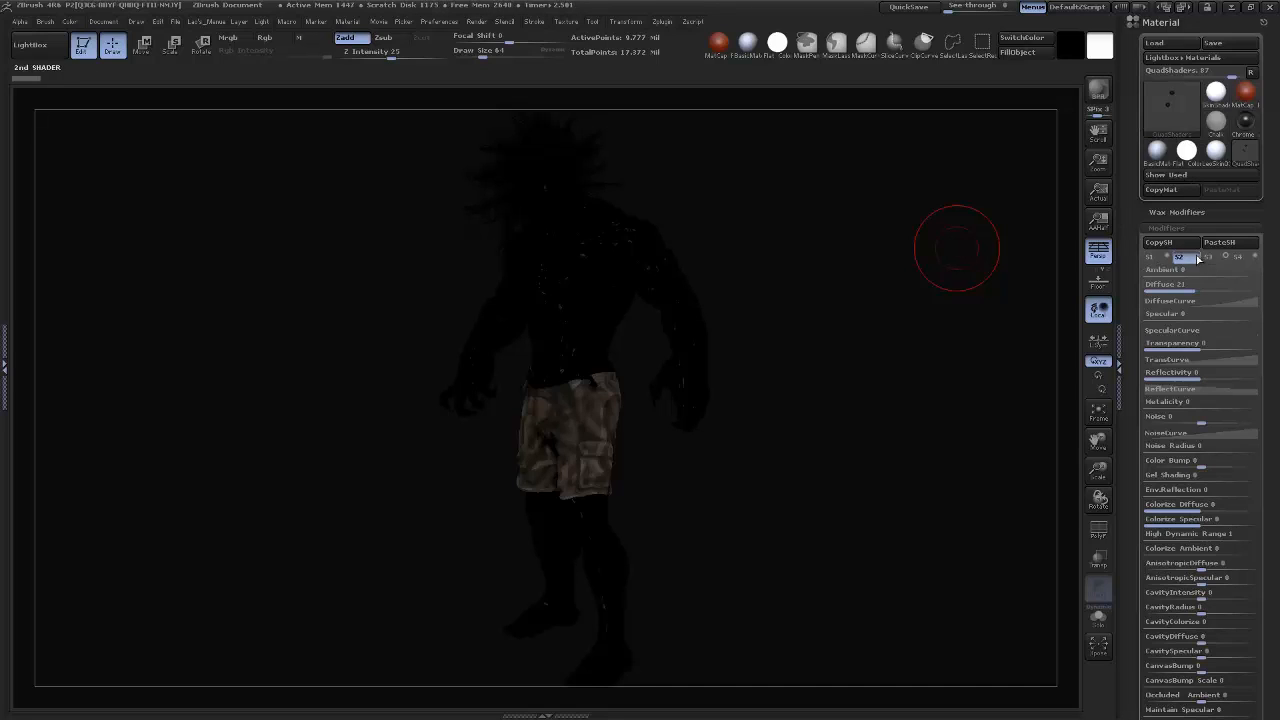
left_click(1152, 257)
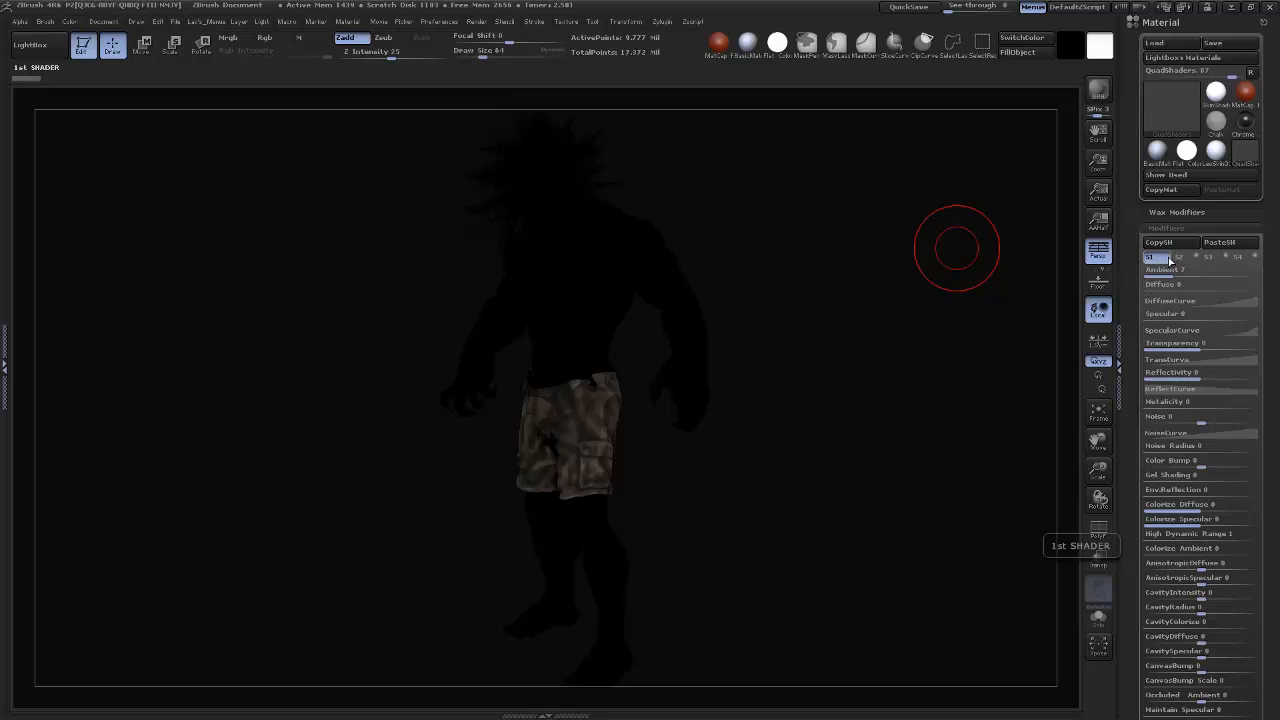
Step: Return the character to BasicMaterial, preview SkinShade4 for comparison, and reselect BasicMaterial
left_click(1157, 150)
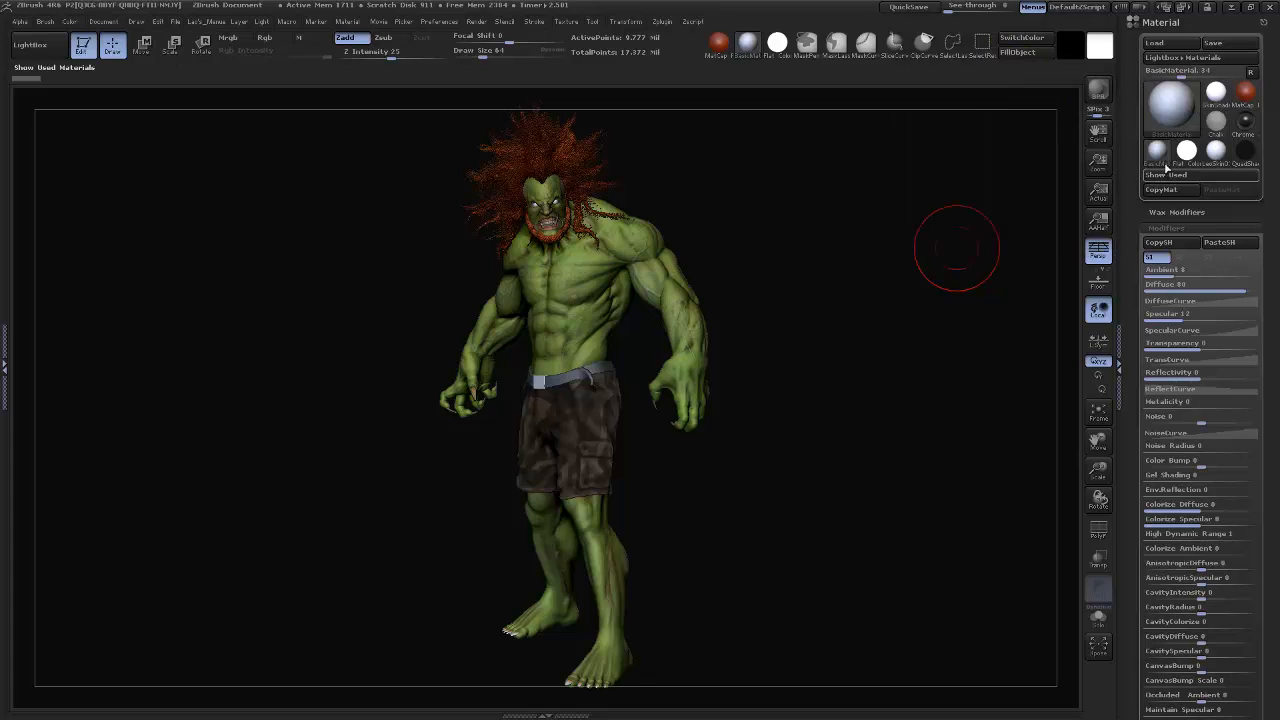
left_click(1215, 93)
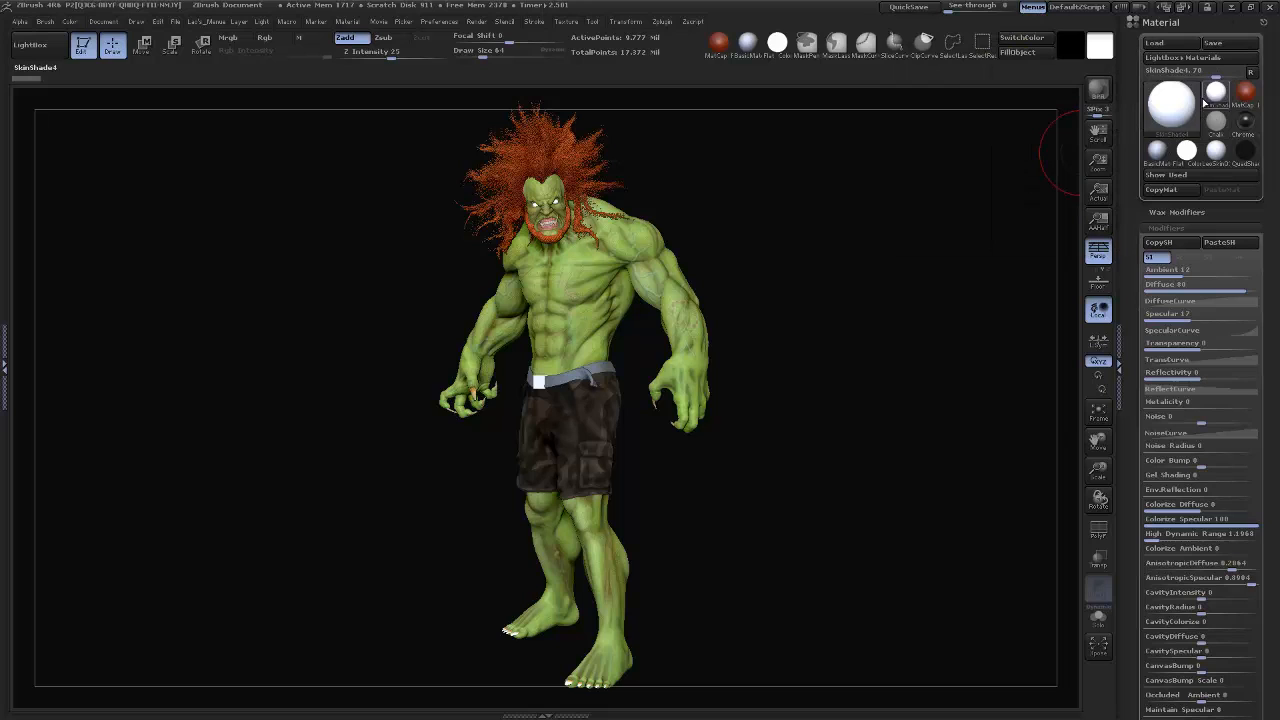
mouse_move(1216, 100)
left_click(1157, 150)
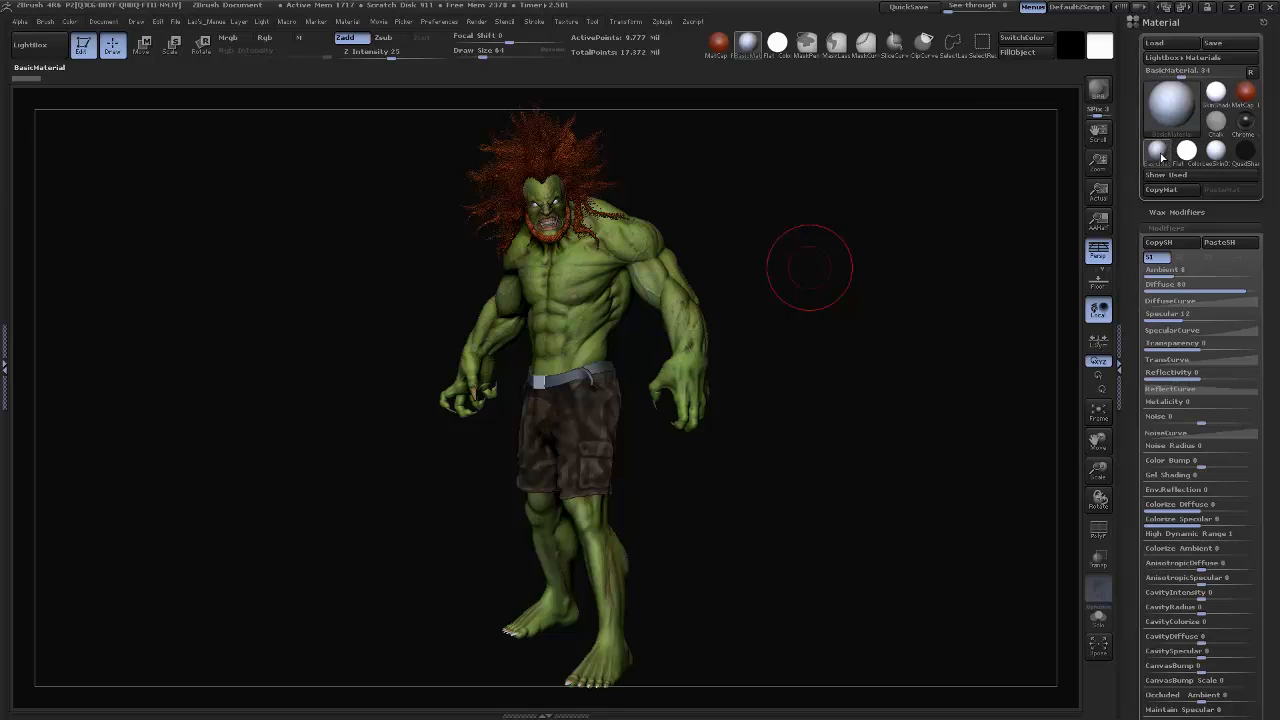
mouse_move(1160, 157)
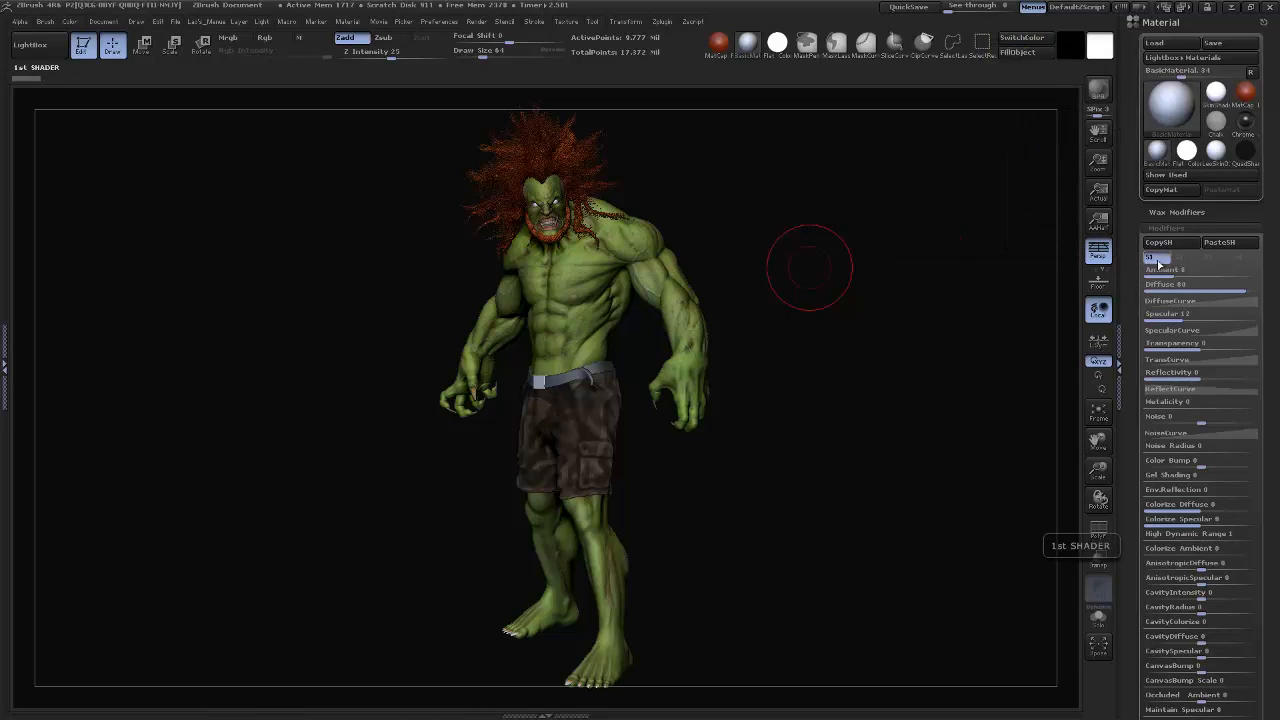
Step: Copy the BasicMaterial shader into S1 of QuadShaders and compare the result with BasicMaterial on the character
left_click(1158, 244)
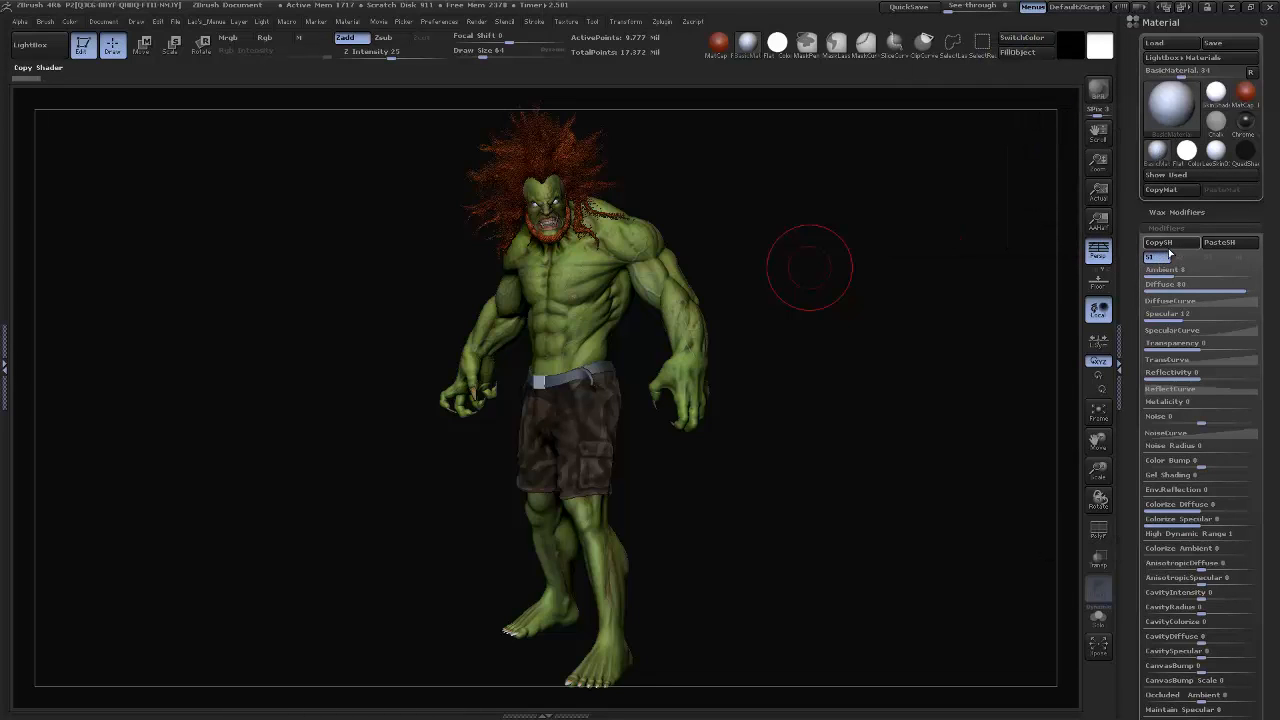
left_click(1247, 155)
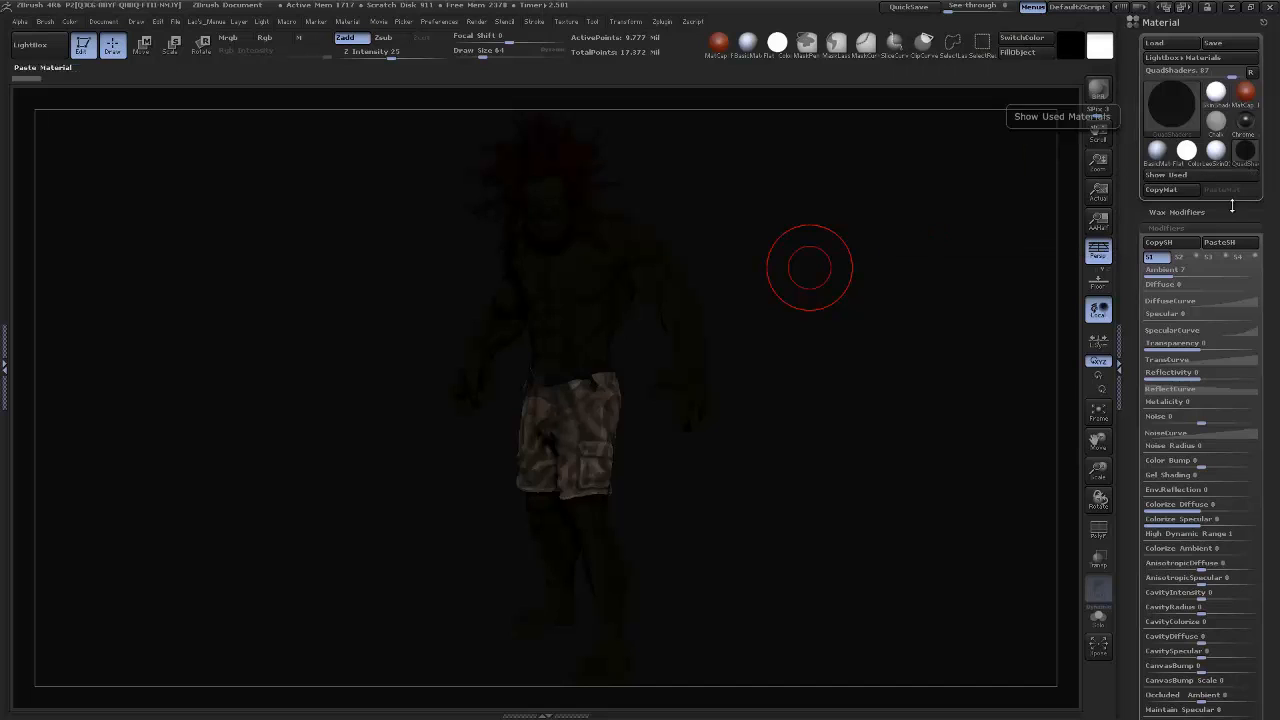
left_click(1225, 246)
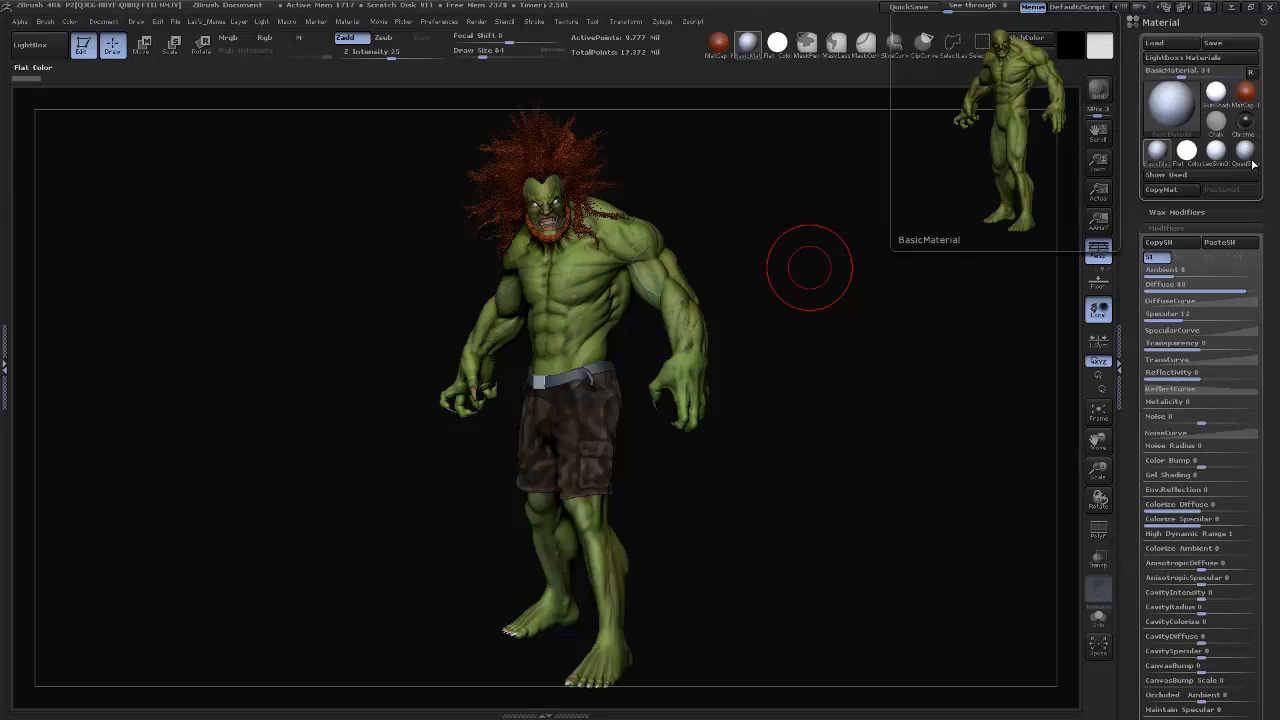
left_click(1161, 159)
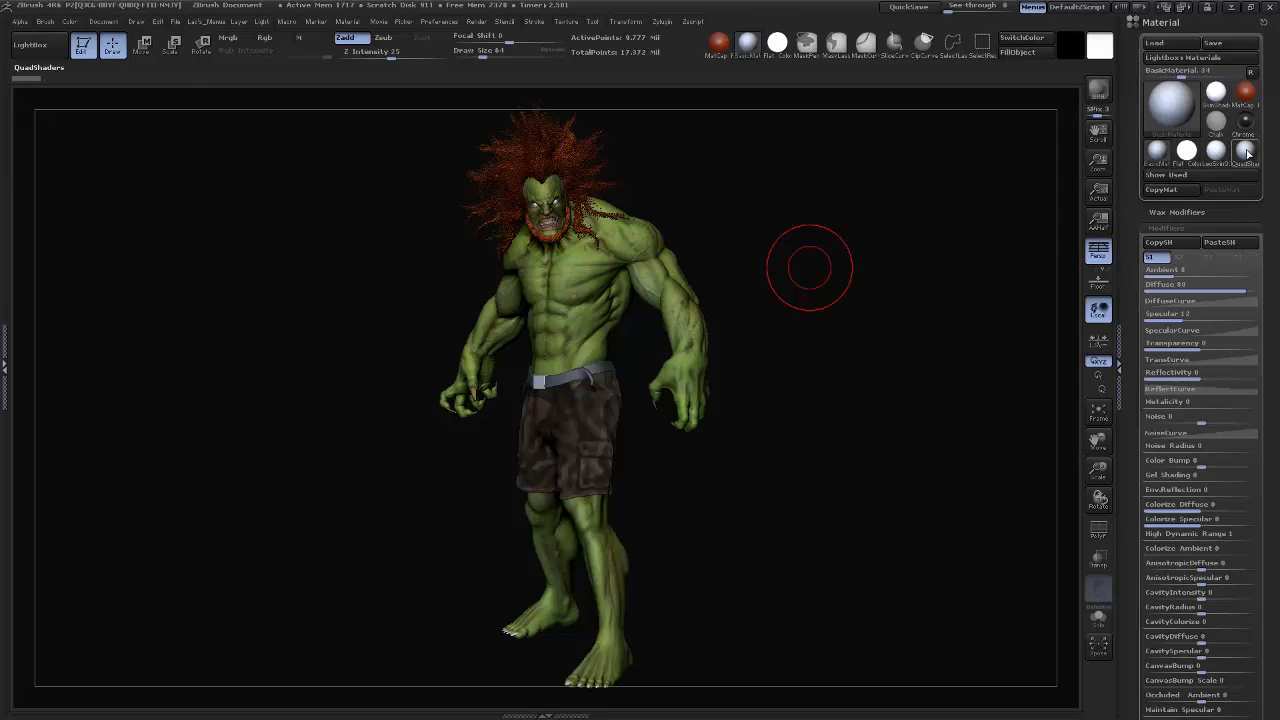
left_click(1247, 159)
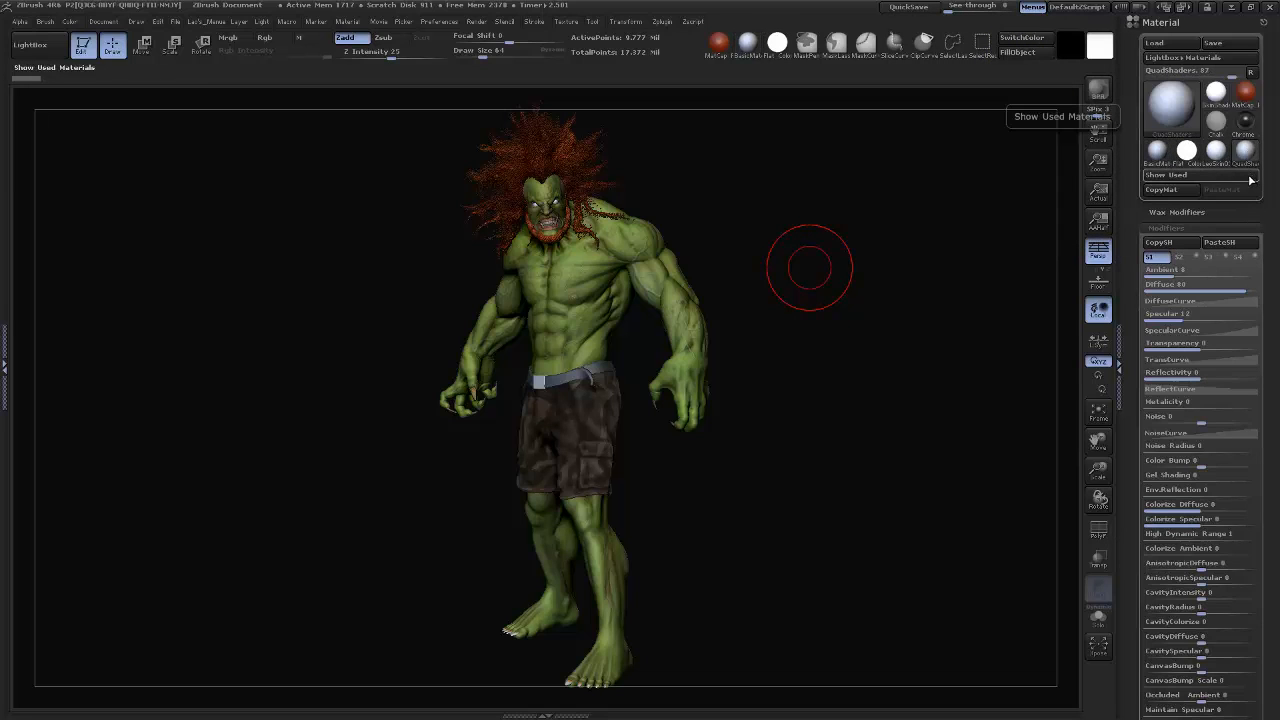
Step: Copy the SkinShade4 shader into S2 of QuadShaders and set its Ambient, Diffuse and Specular to 0
left_click(1221, 98)
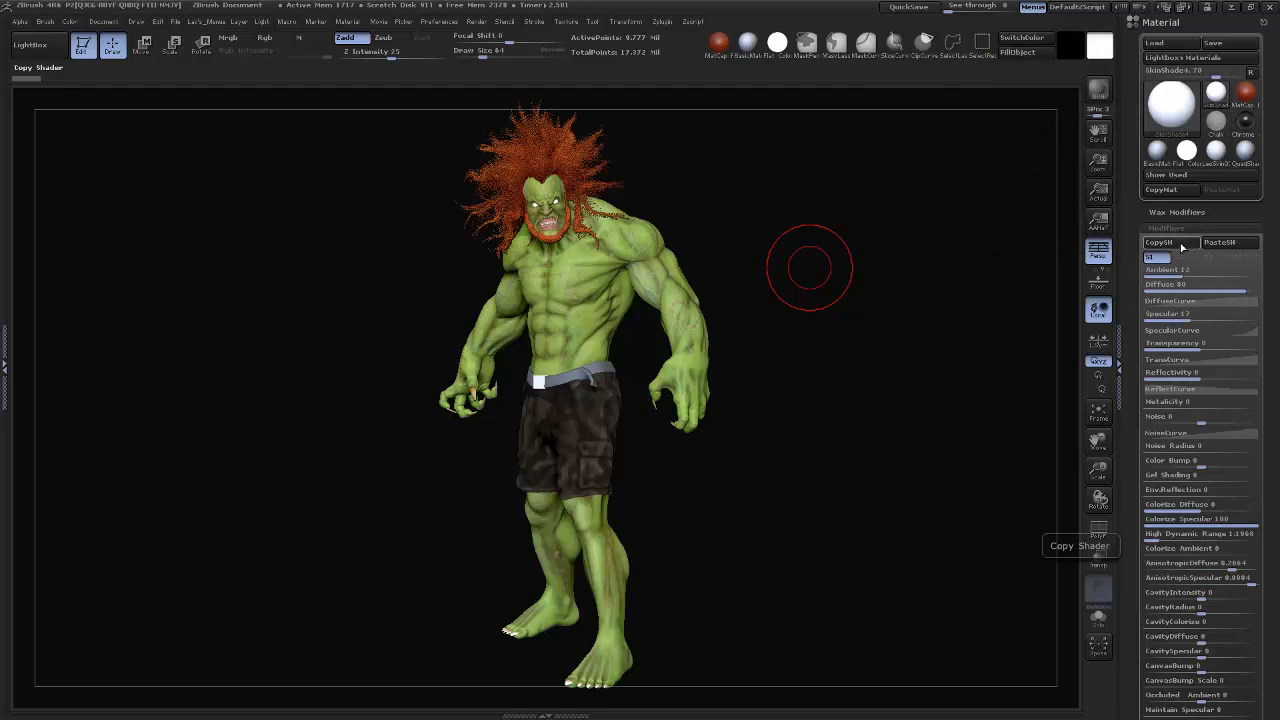
left_click(1246, 158)
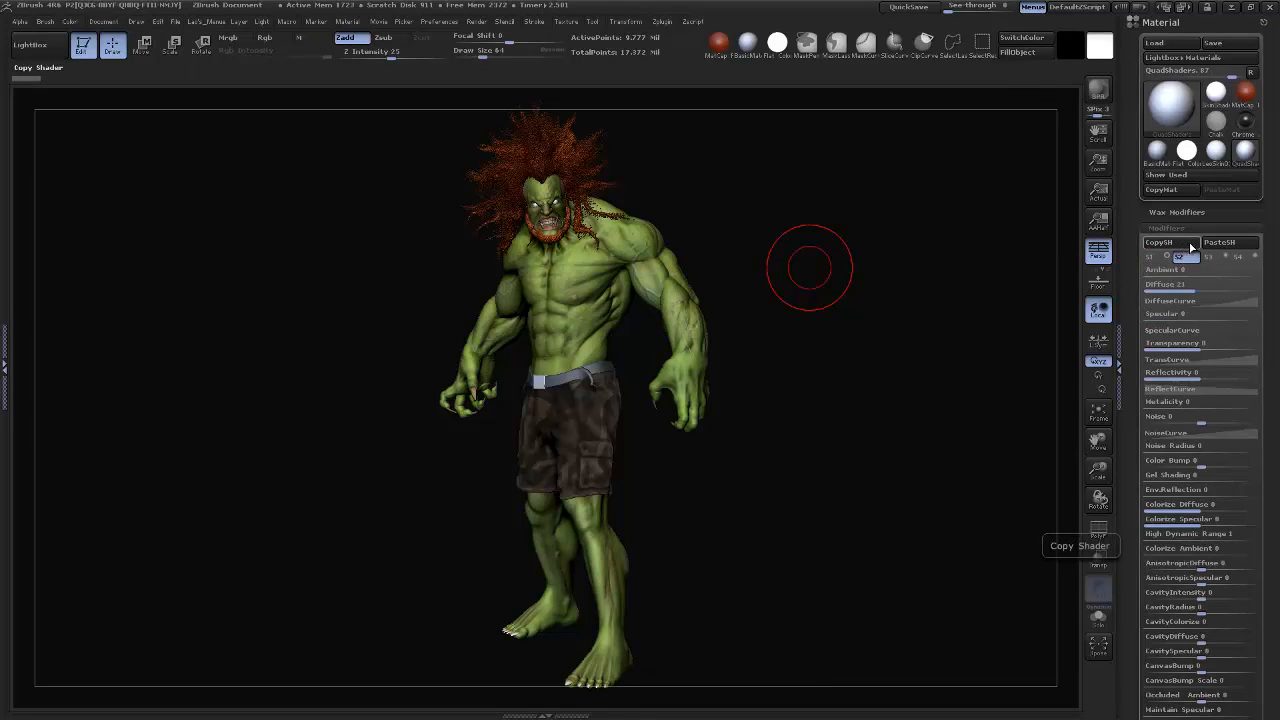
left_click(1219, 243)
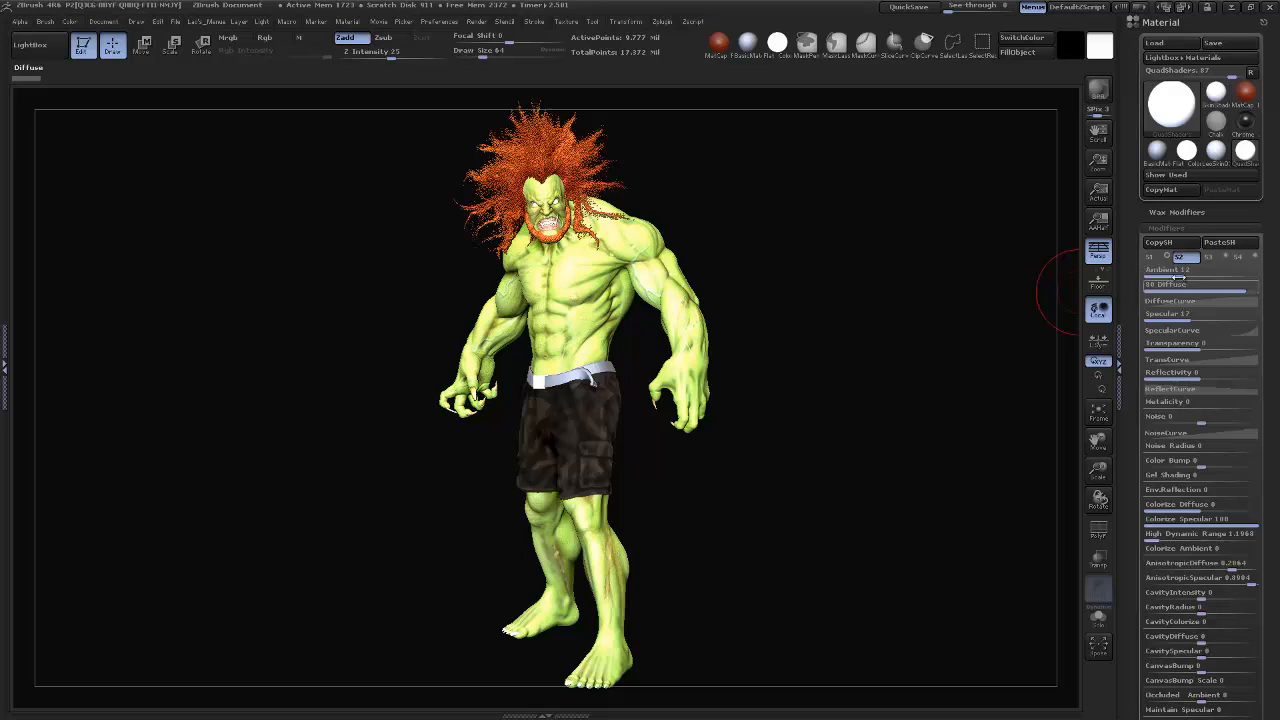
left_click_drag(1178, 278, 1130, 315)
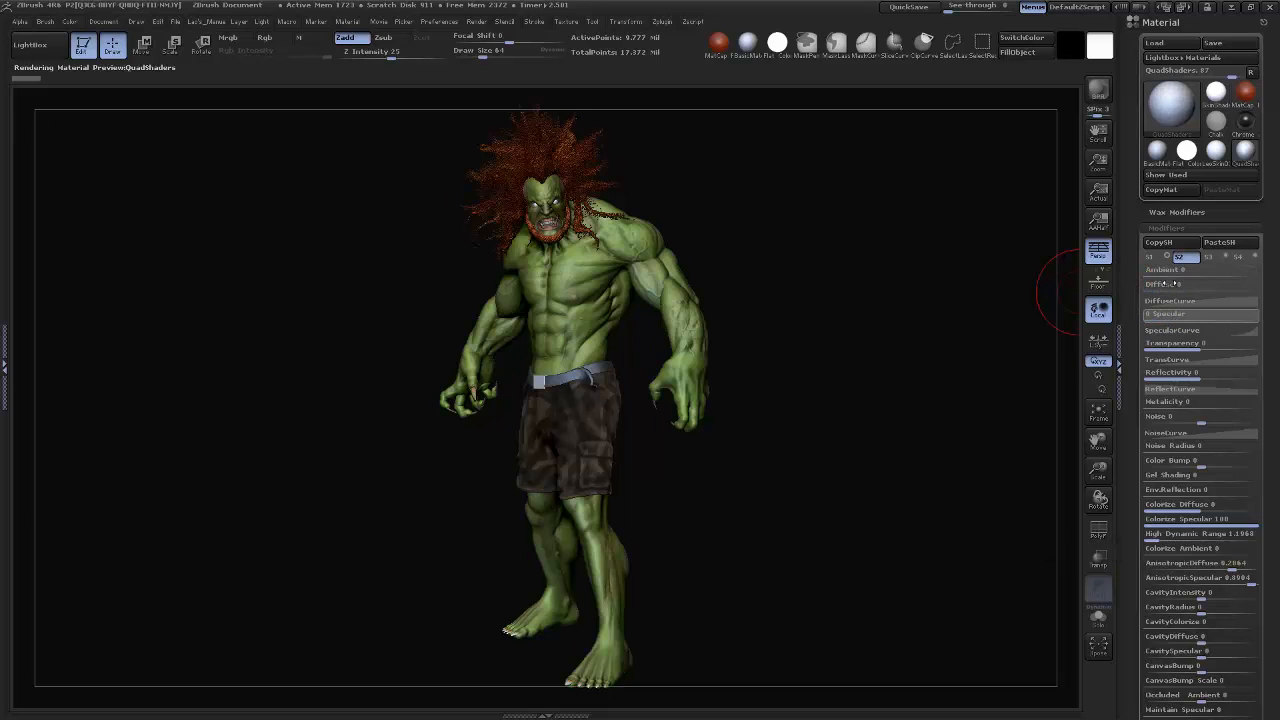
Step: Set the Specular of QuadShaders' S1 to 0 and the Specular of S2 to 20
left_click(1158, 258)
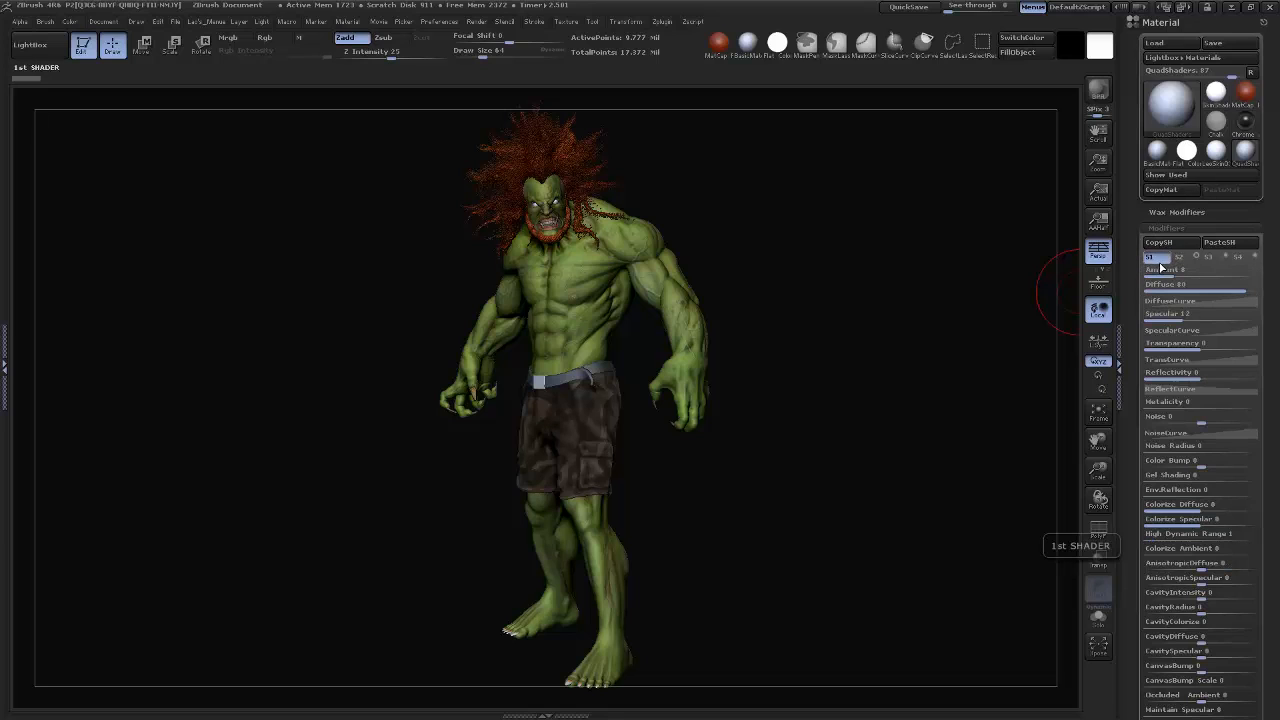
left_click_drag(1152, 317, 1137, 323)
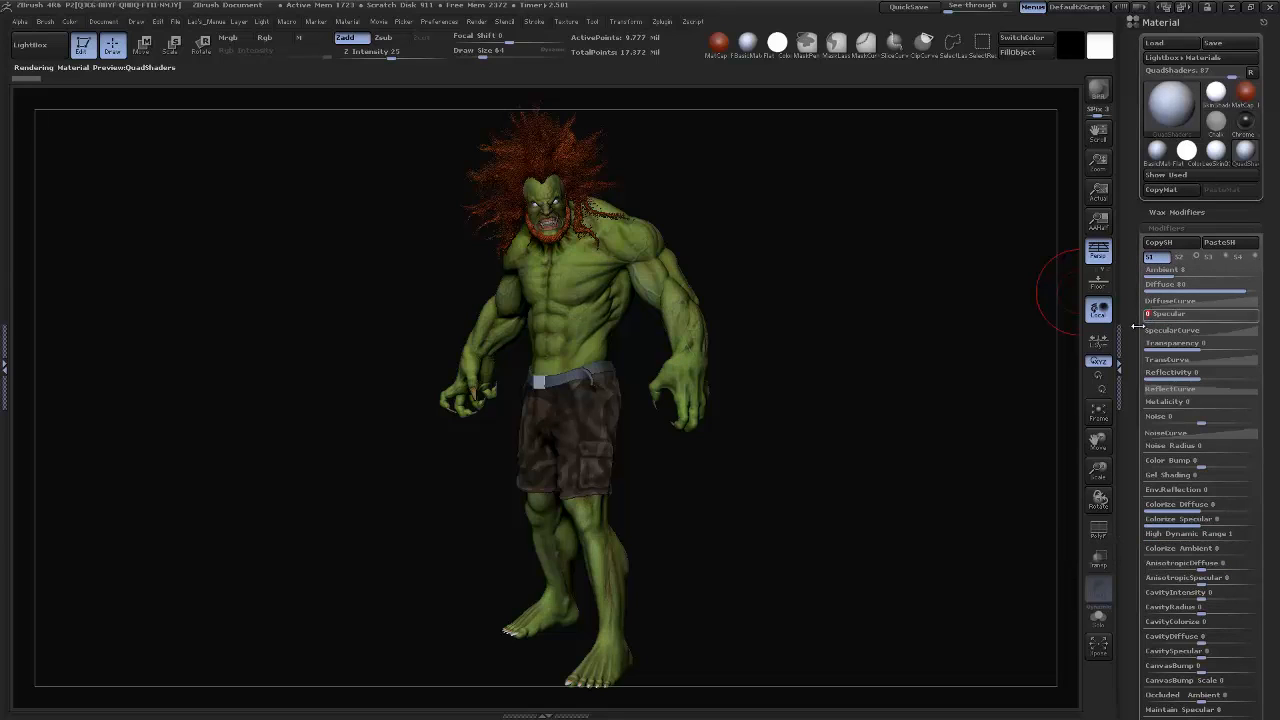
left_click(1184, 258)
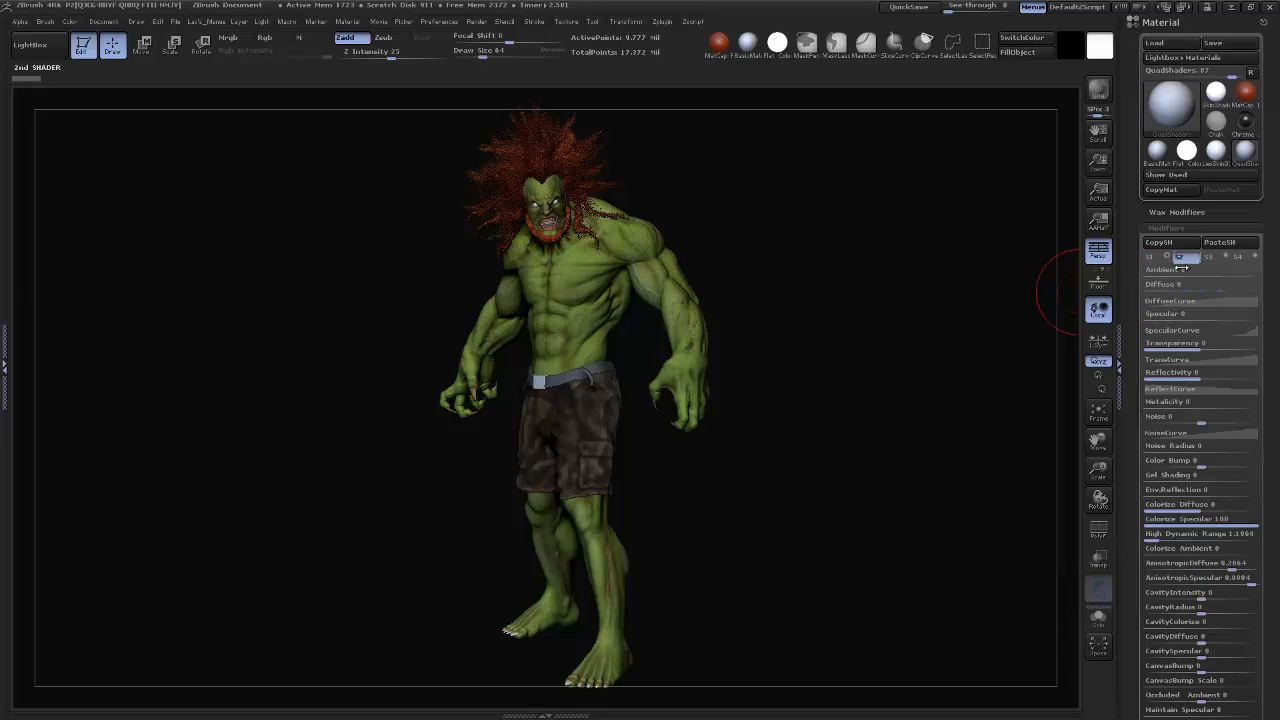
left_click_drag(1181, 315, 1194, 319)
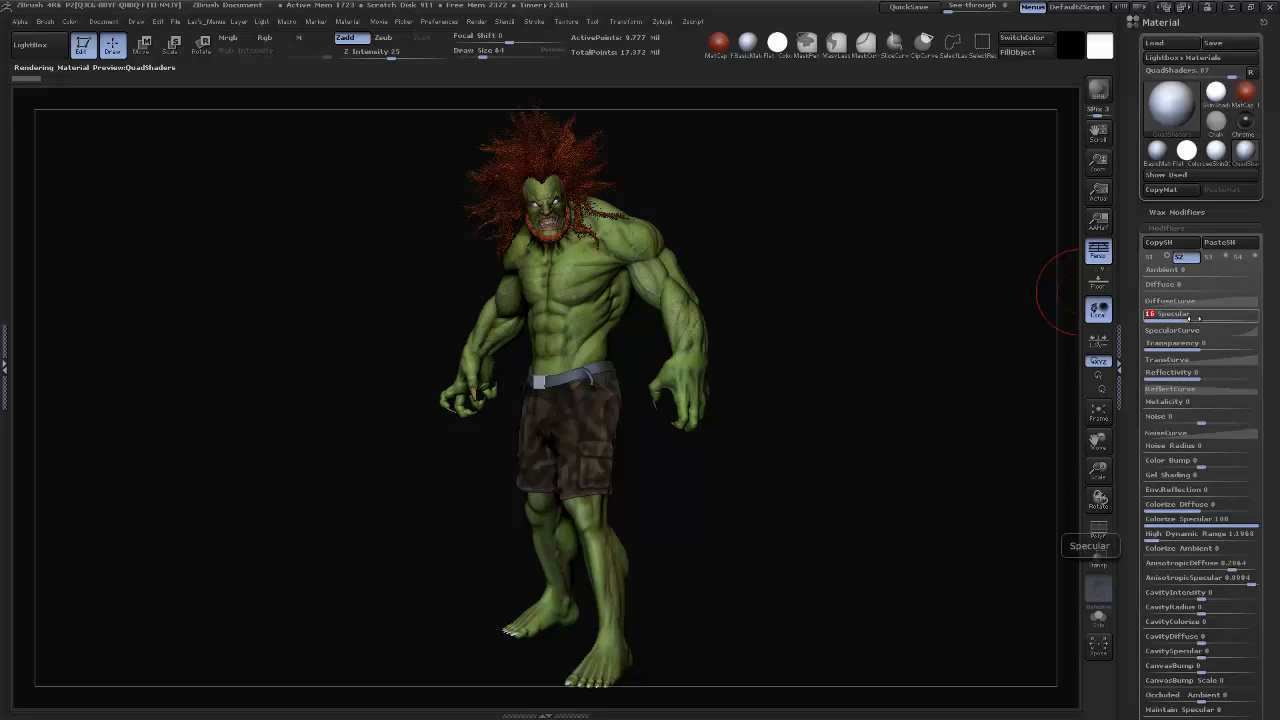
left_click(1194, 318)
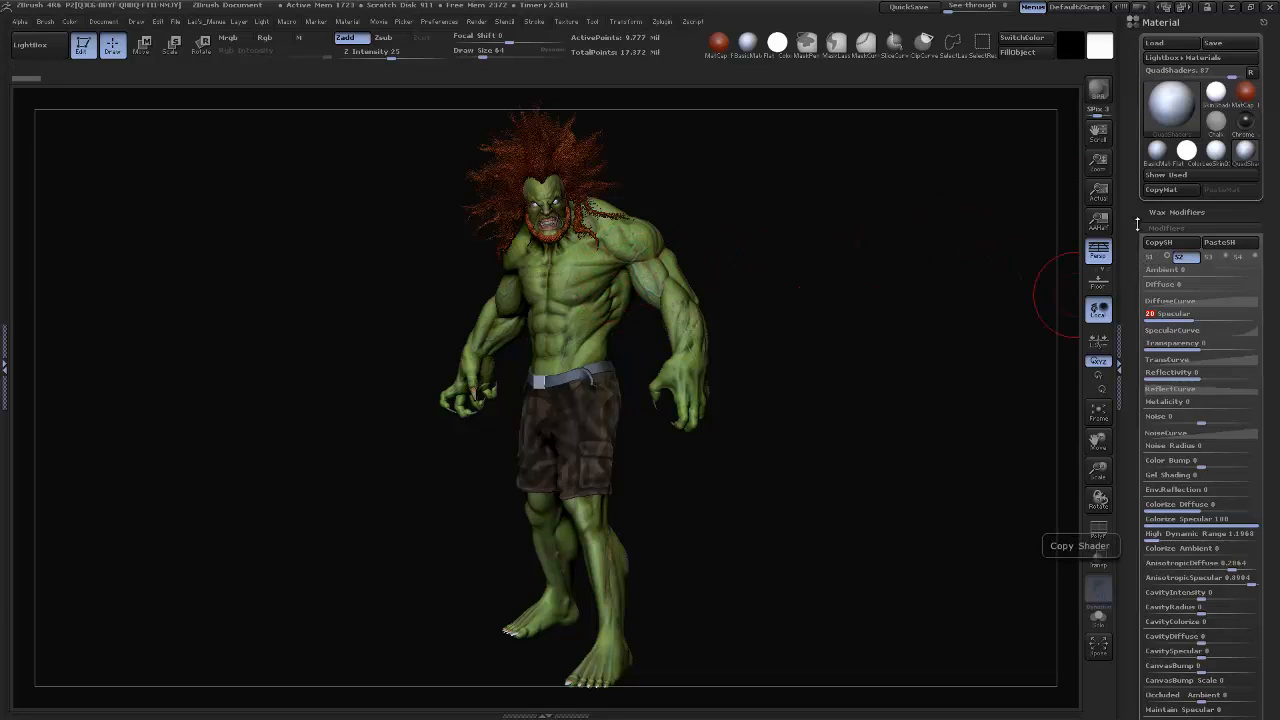
Step: Alternate the character between SkinShade4, BasicMaterial and QuadShaders to compare how each material looks
left_click(1218, 94)
left_click(1246, 151)
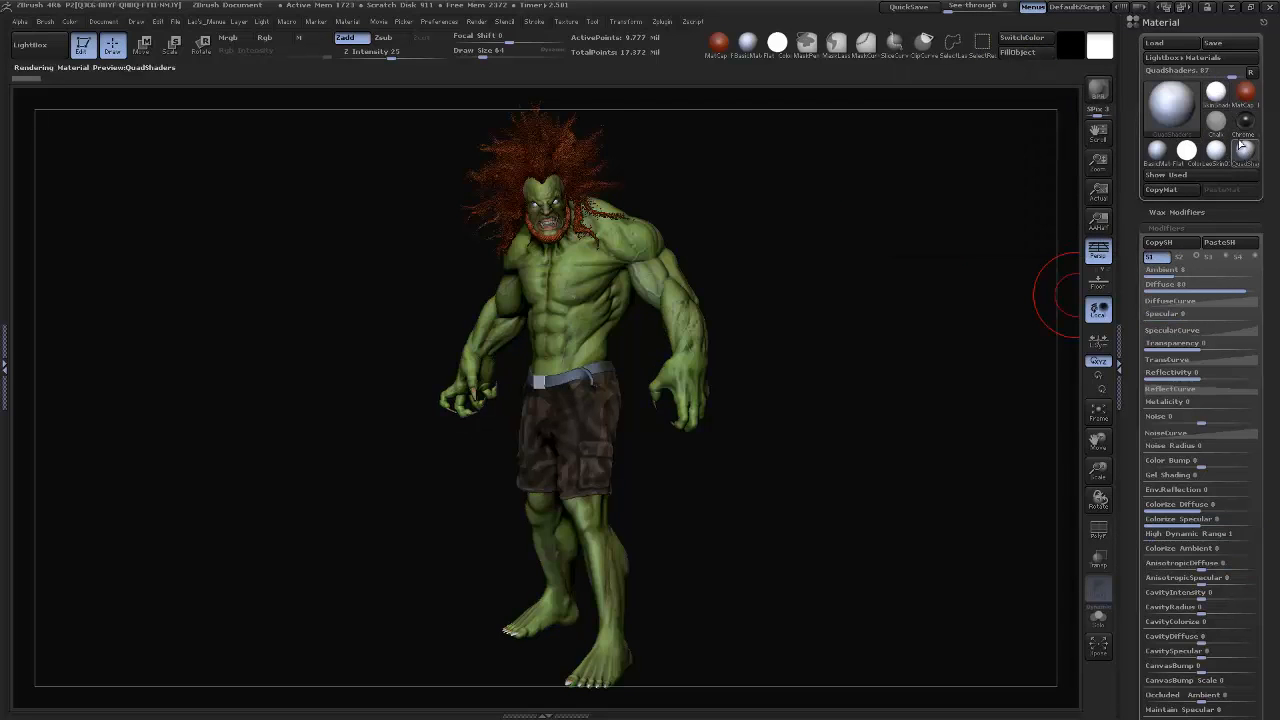
left_click(1218, 94)
left_click(1246, 151)
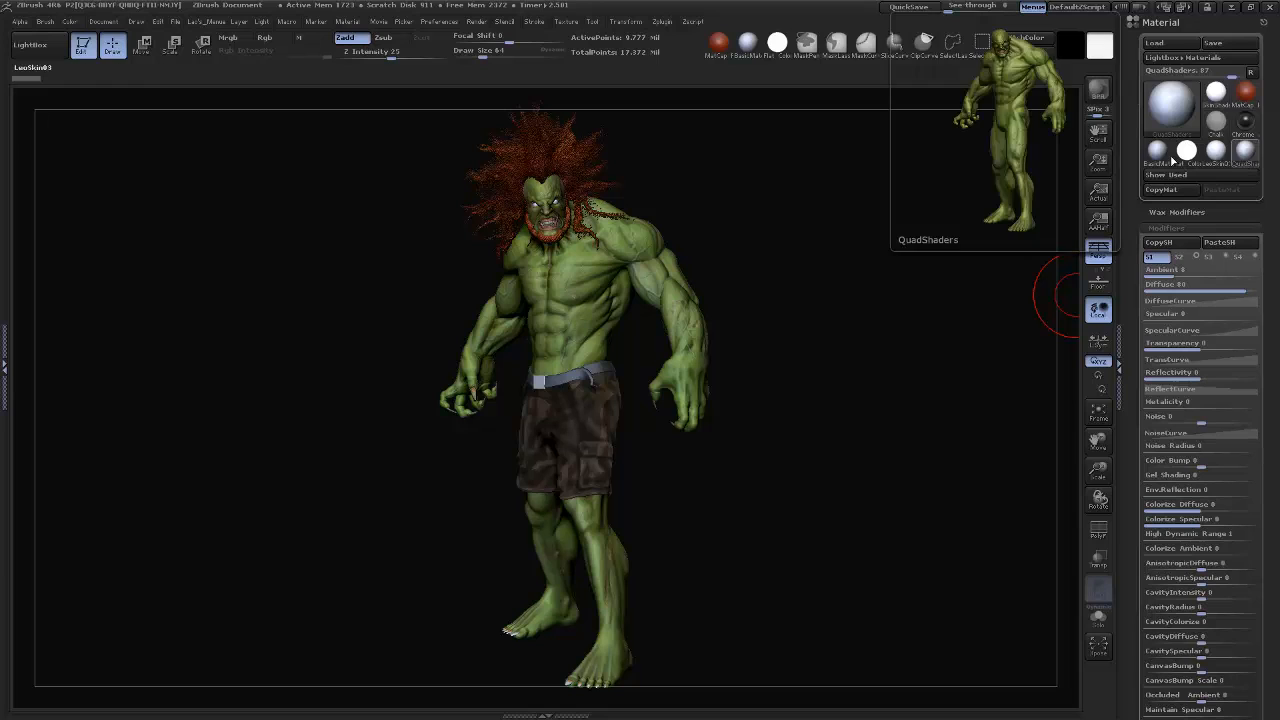
left_click(1160, 157)
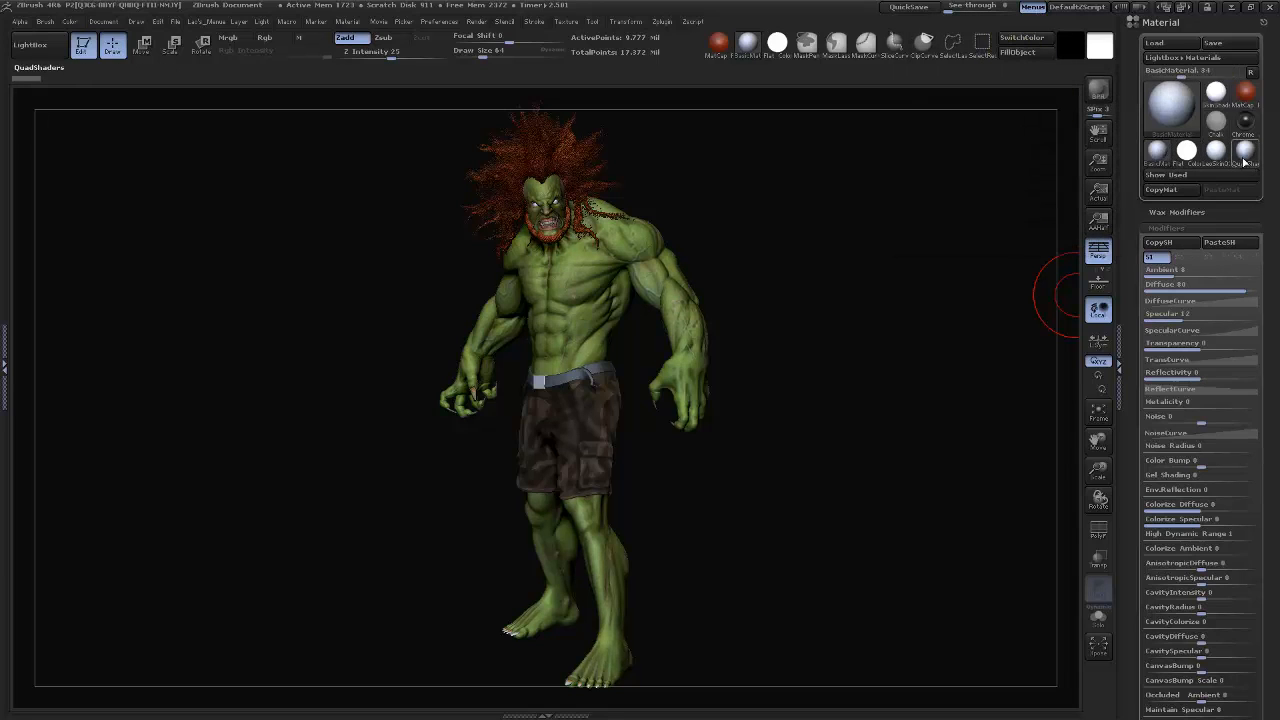
left_click(1244, 153)
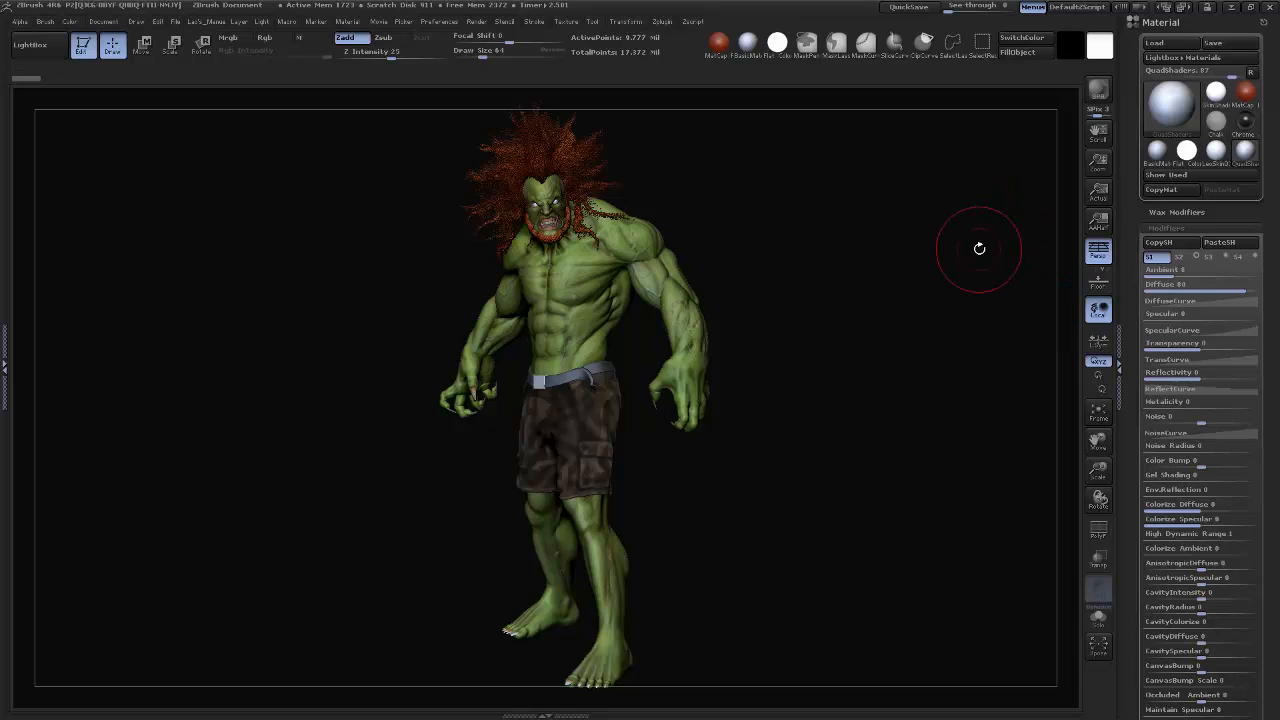
Step: Add a little Ambient and Diffuse to QuadShaders' S2, and compare the mix with SkinShade4 and BasicMaterial
left_click(1180, 257)
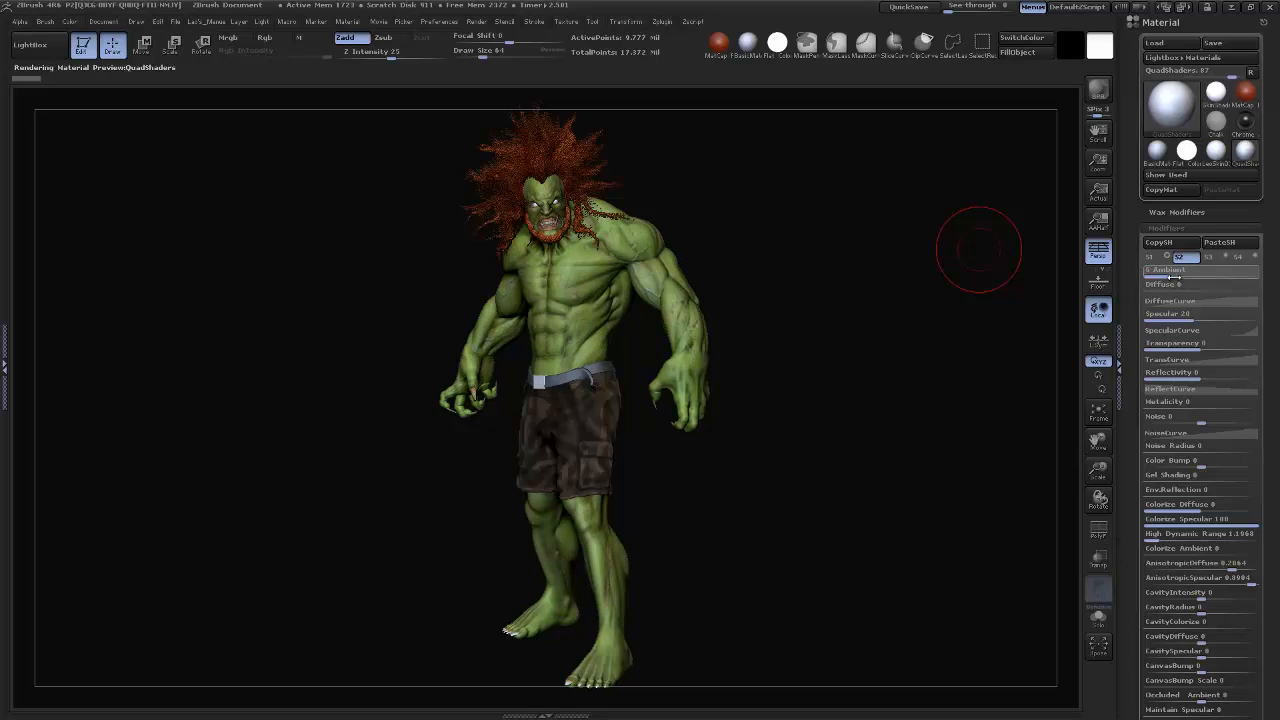
left_click_drag(1172, 285, 1192, 288)
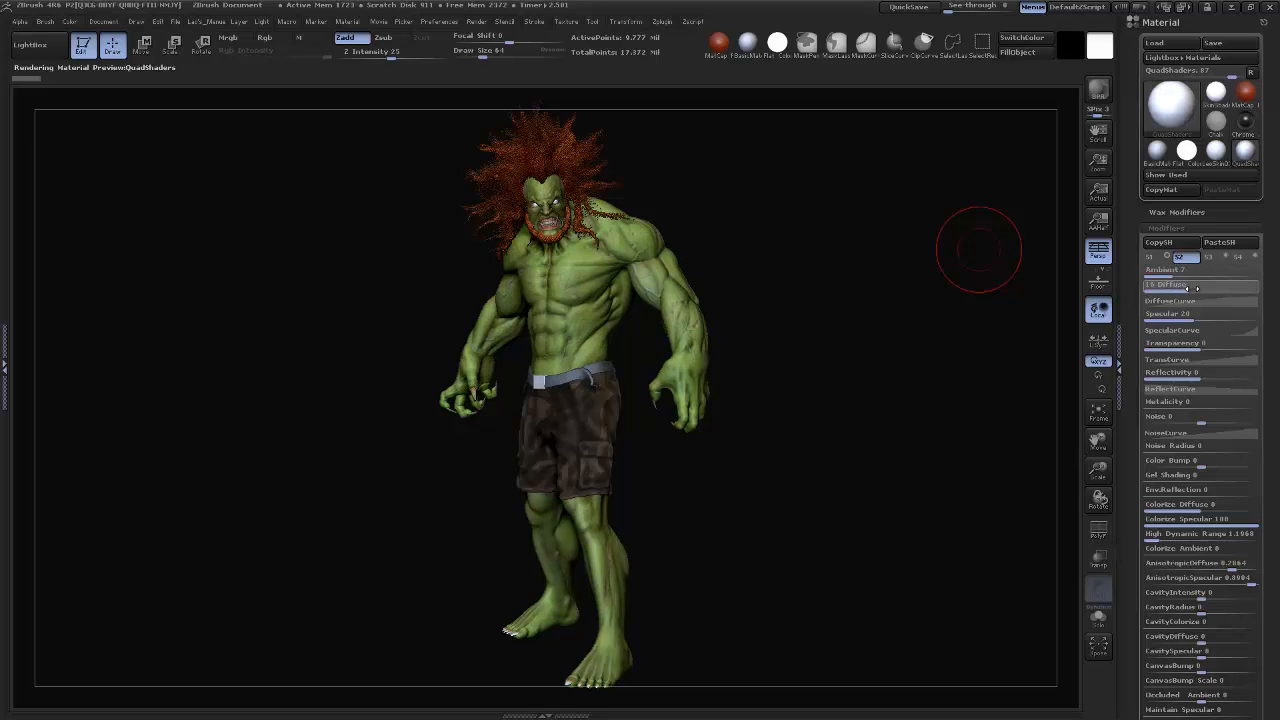
left_click(1216, 150)
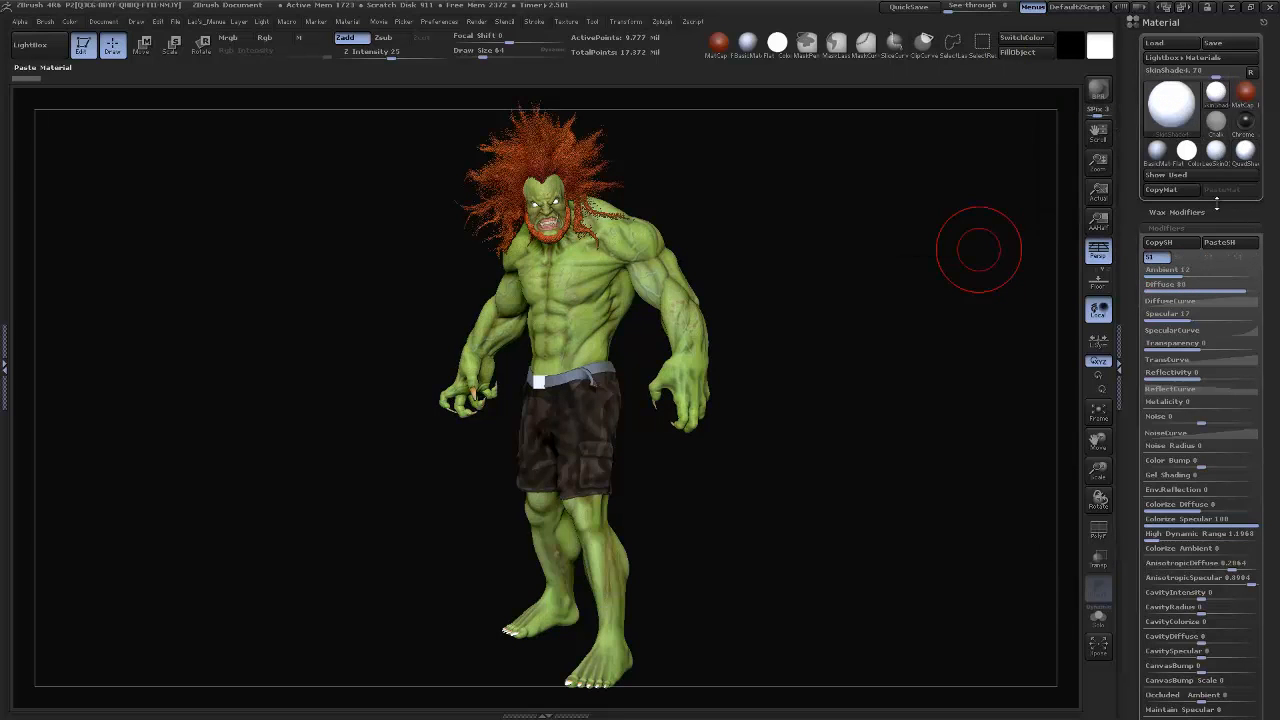
left_click(1157, 150)
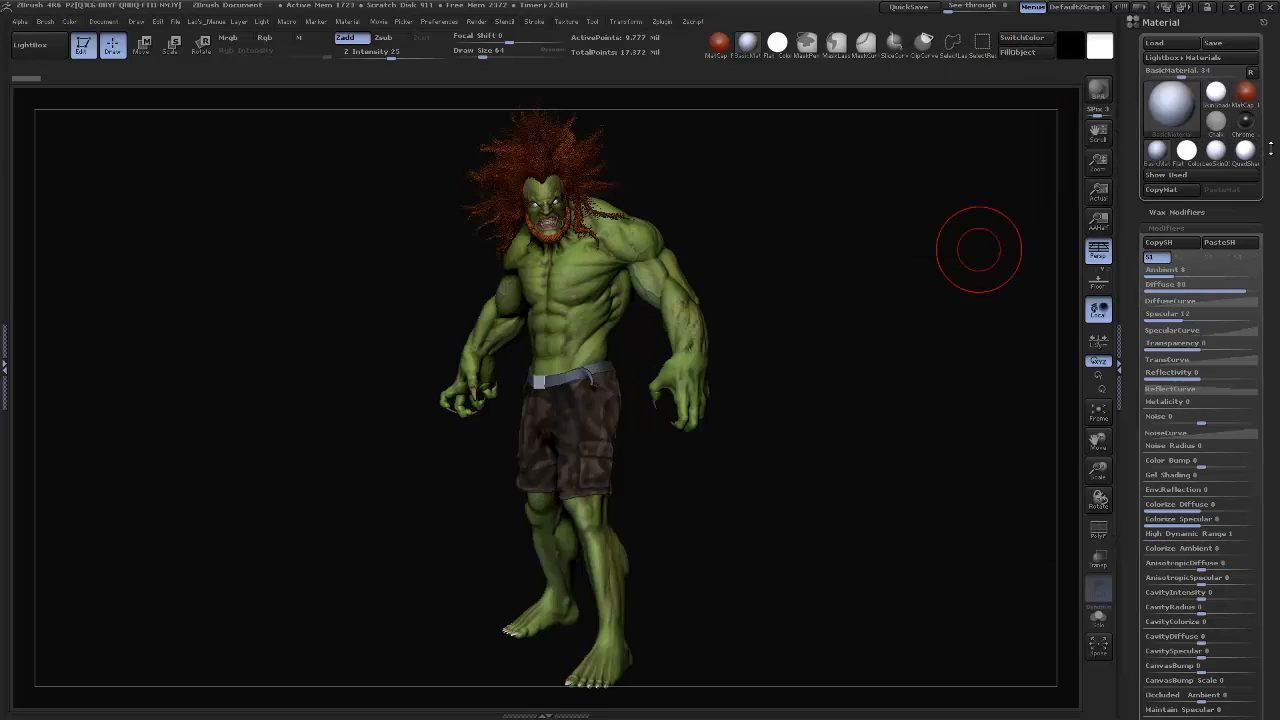
left_click(1244, 149)
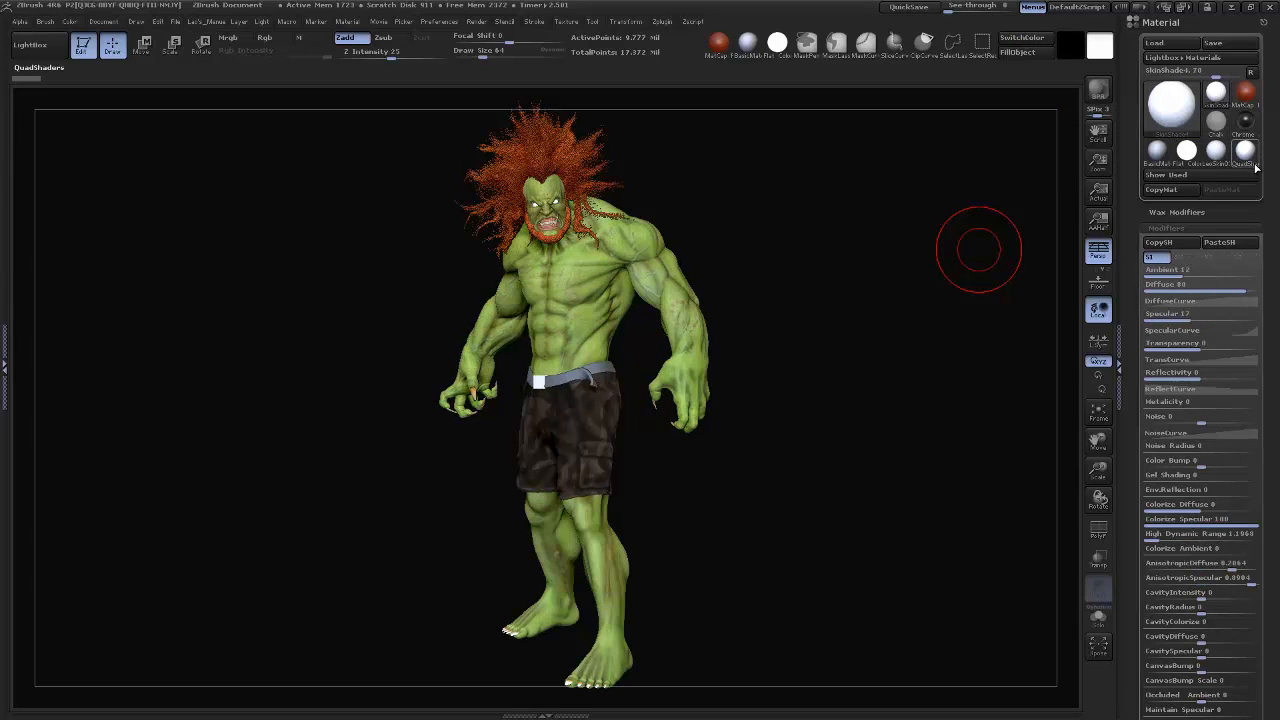
left_click(1246, 154)
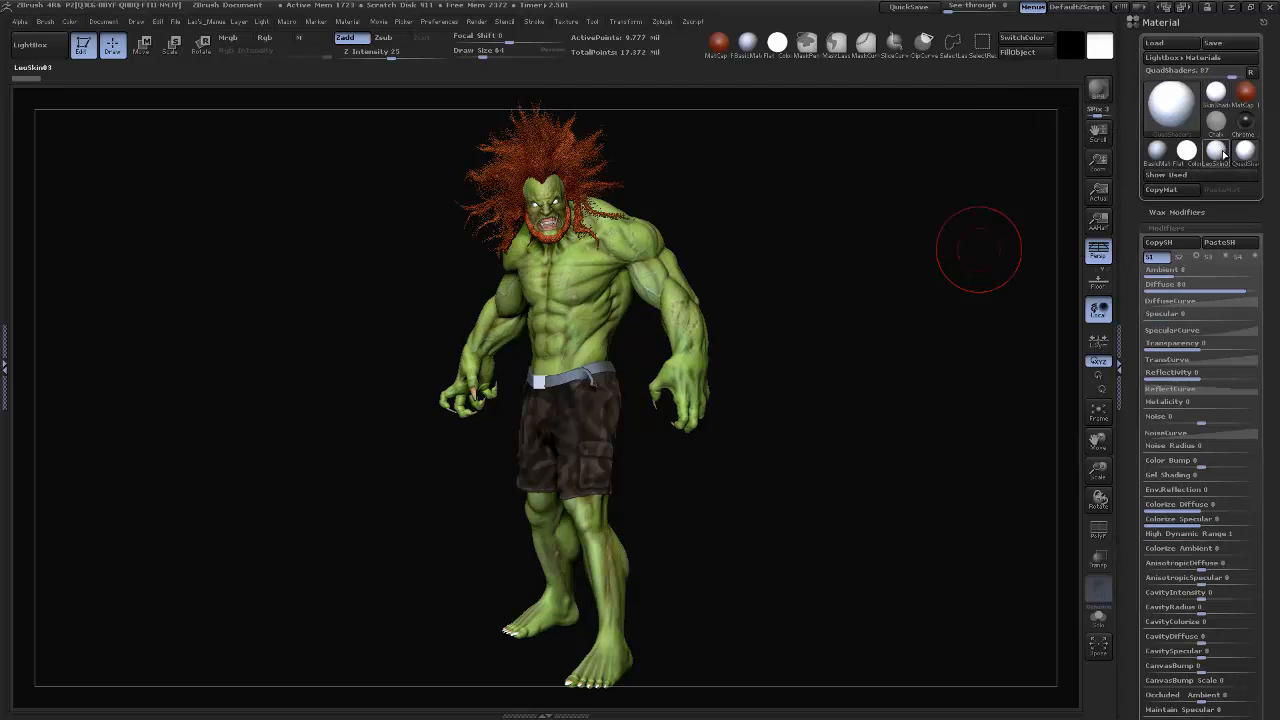
Step: Apply the LeoSkin material to the character and isolate its shader channels to examine each contribution
left_click(1222, 166)
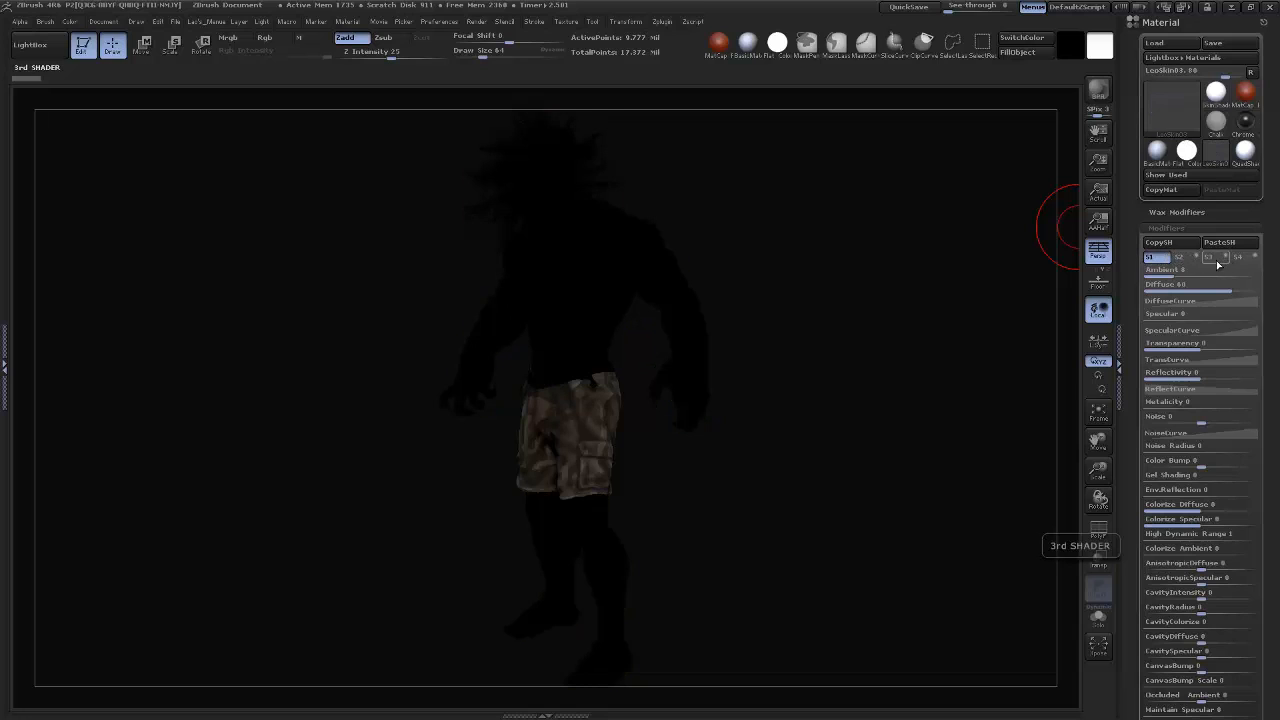
left_click(1213, 257)
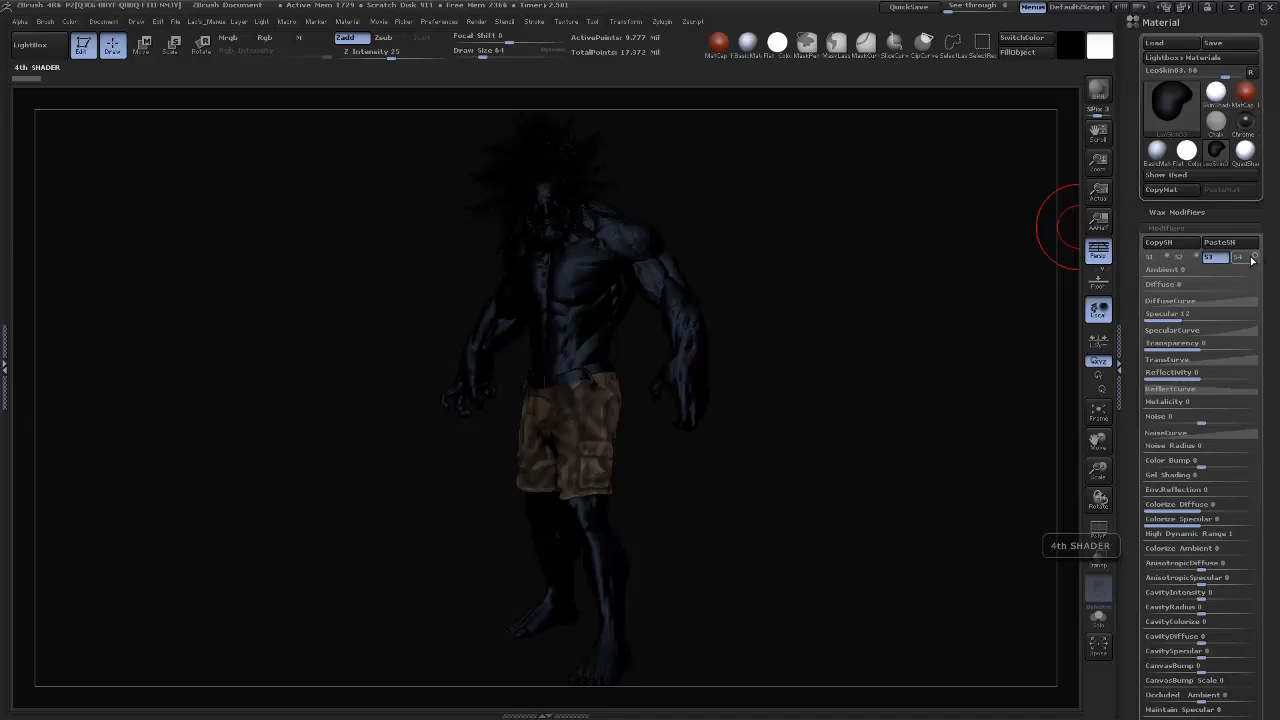
left_click(1197, 258)
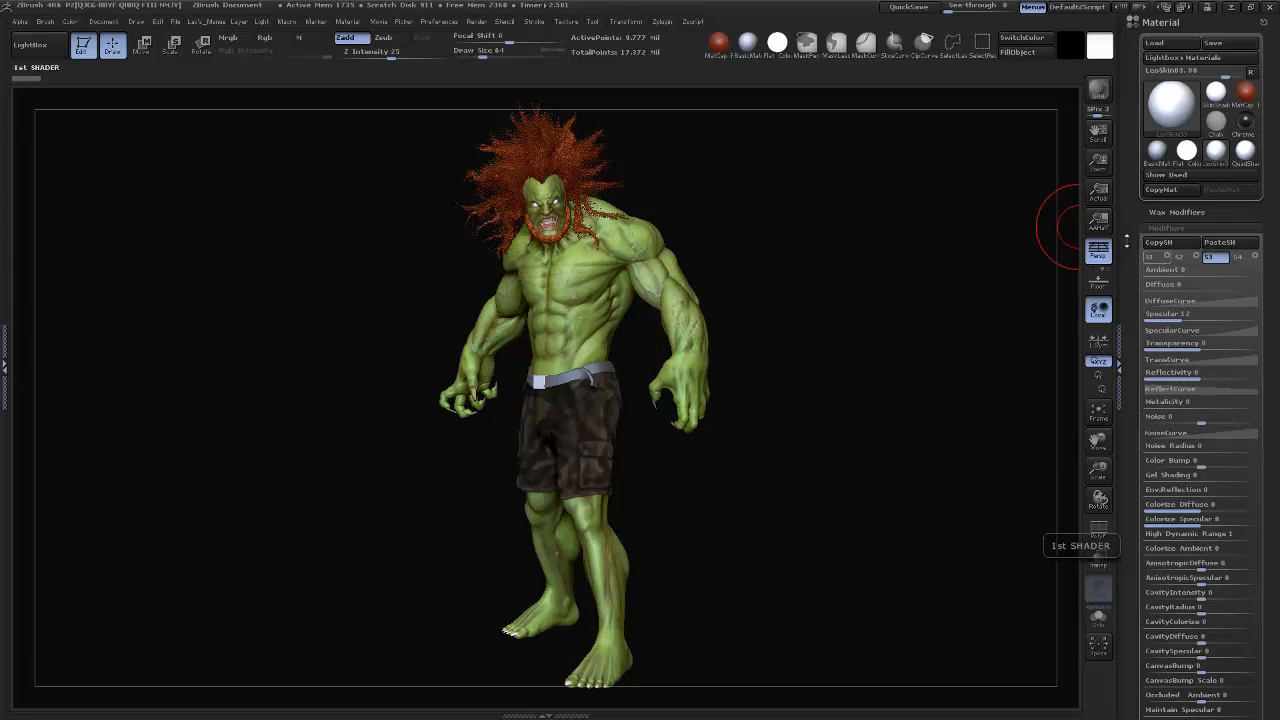
Step: Dock the Light palette above the material settings and switch the first light off and on to check its effect
left_click(262, 27)
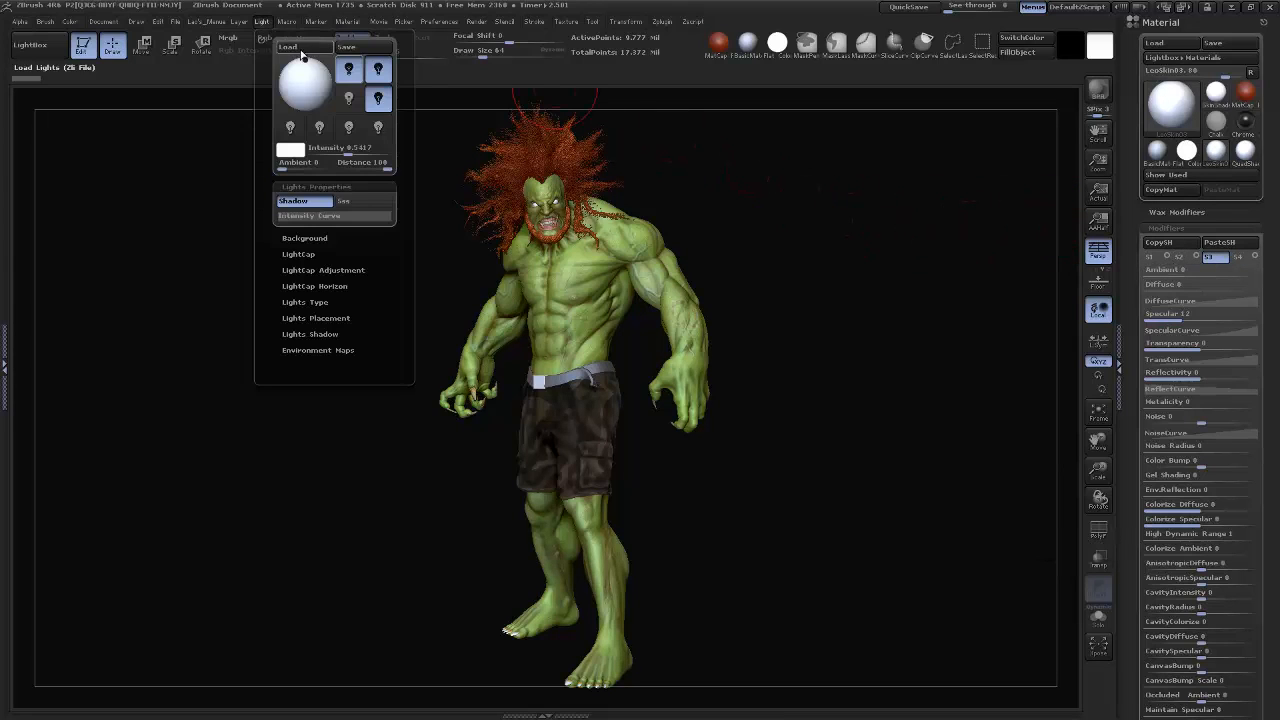
left_click(260, 28)
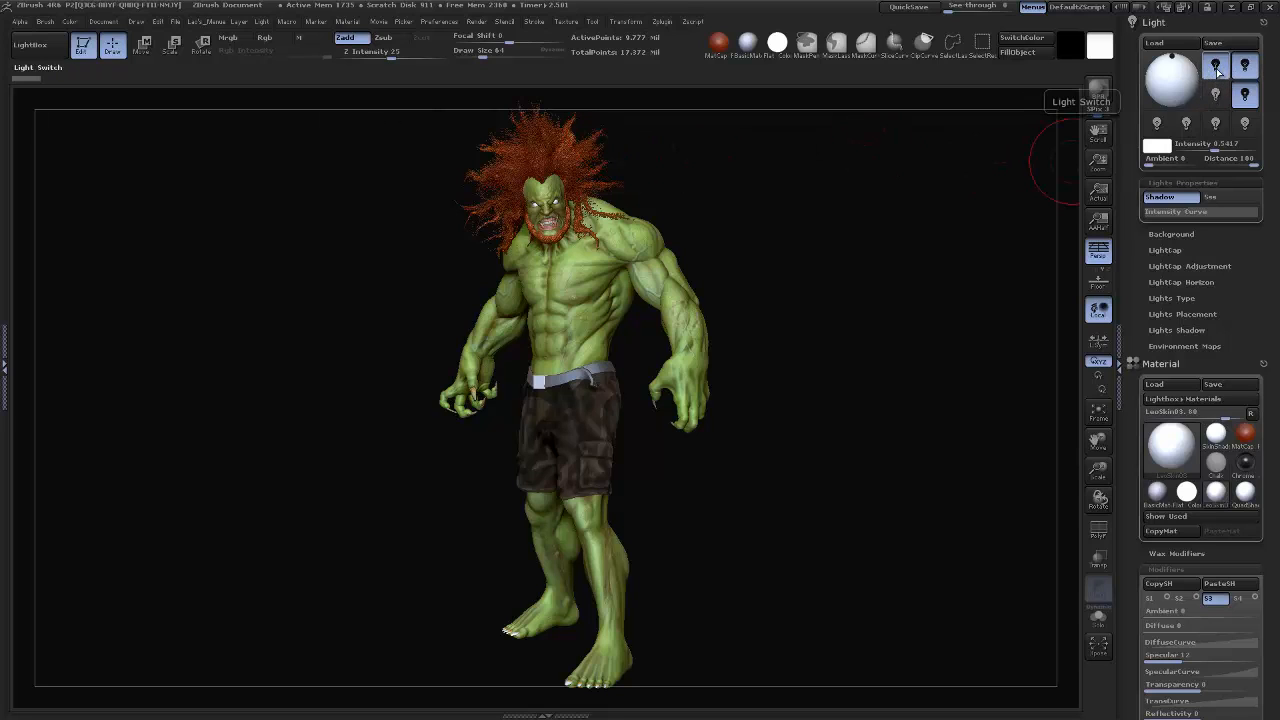
left_click(1218, 76)
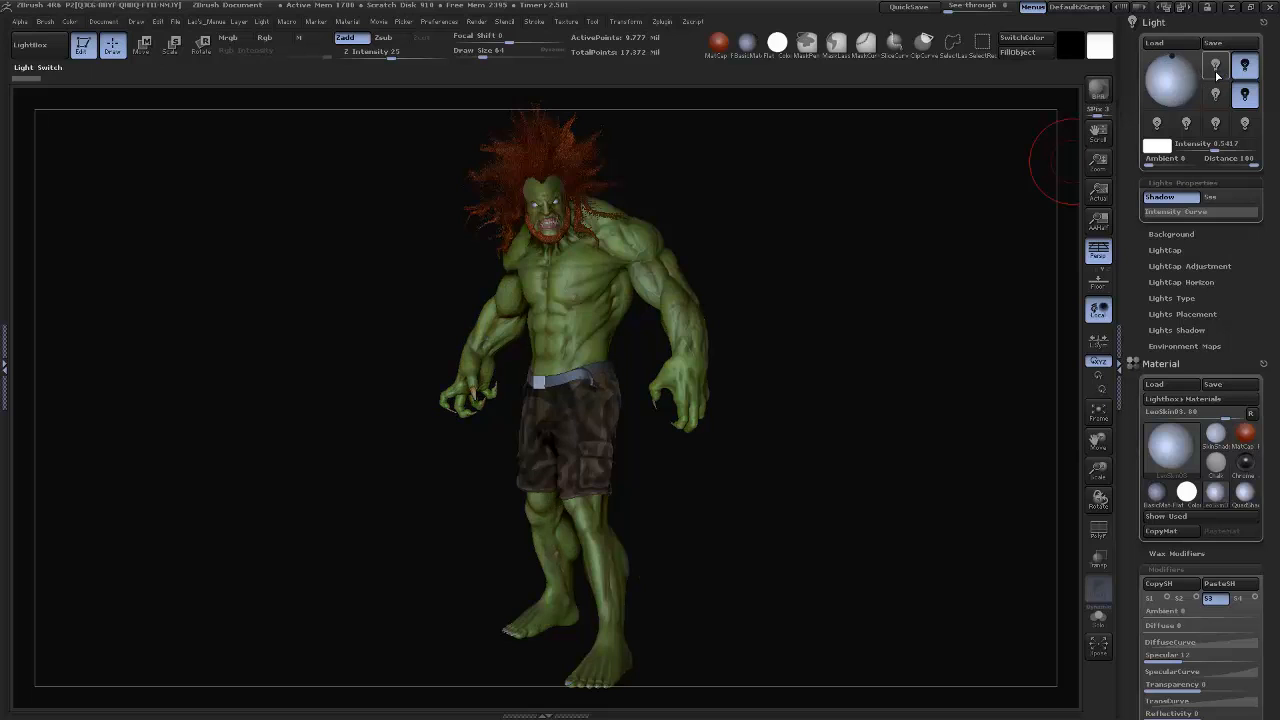
left_click(1215, 65)
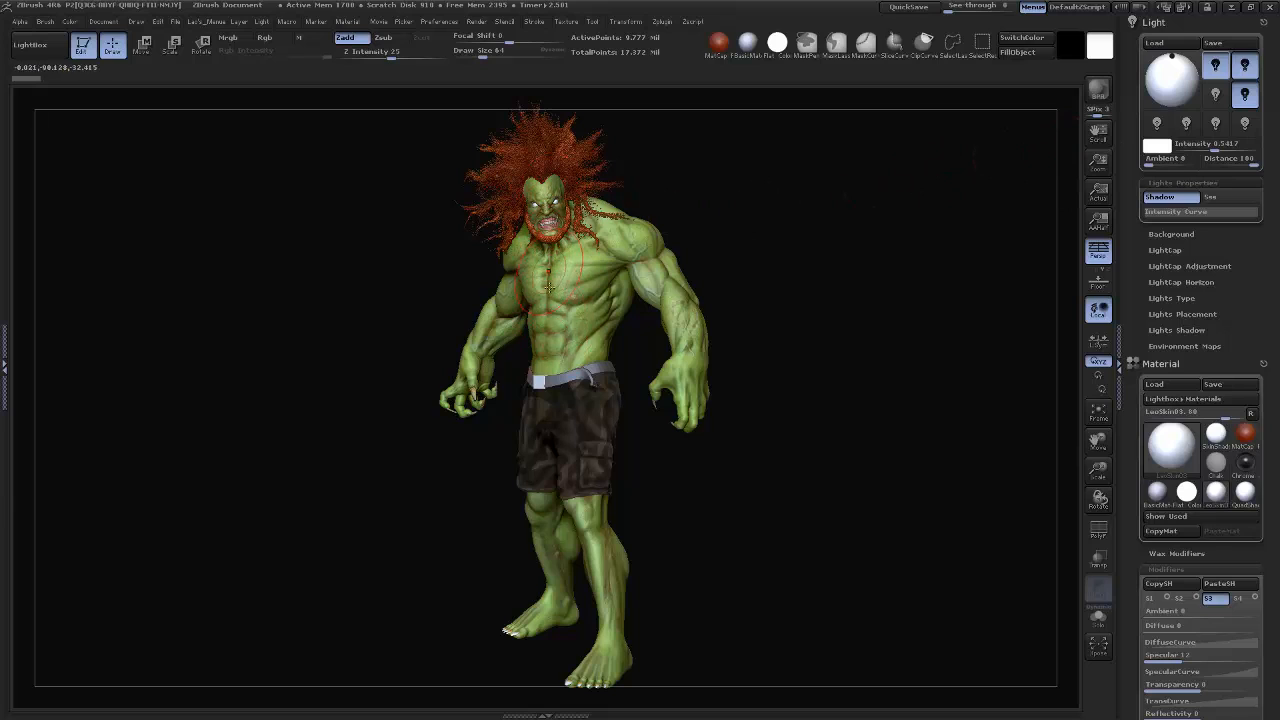
Step: Switch the first two lights off and on to compare each light's effect on the character, leaving all three active
left_click(1242, 68)
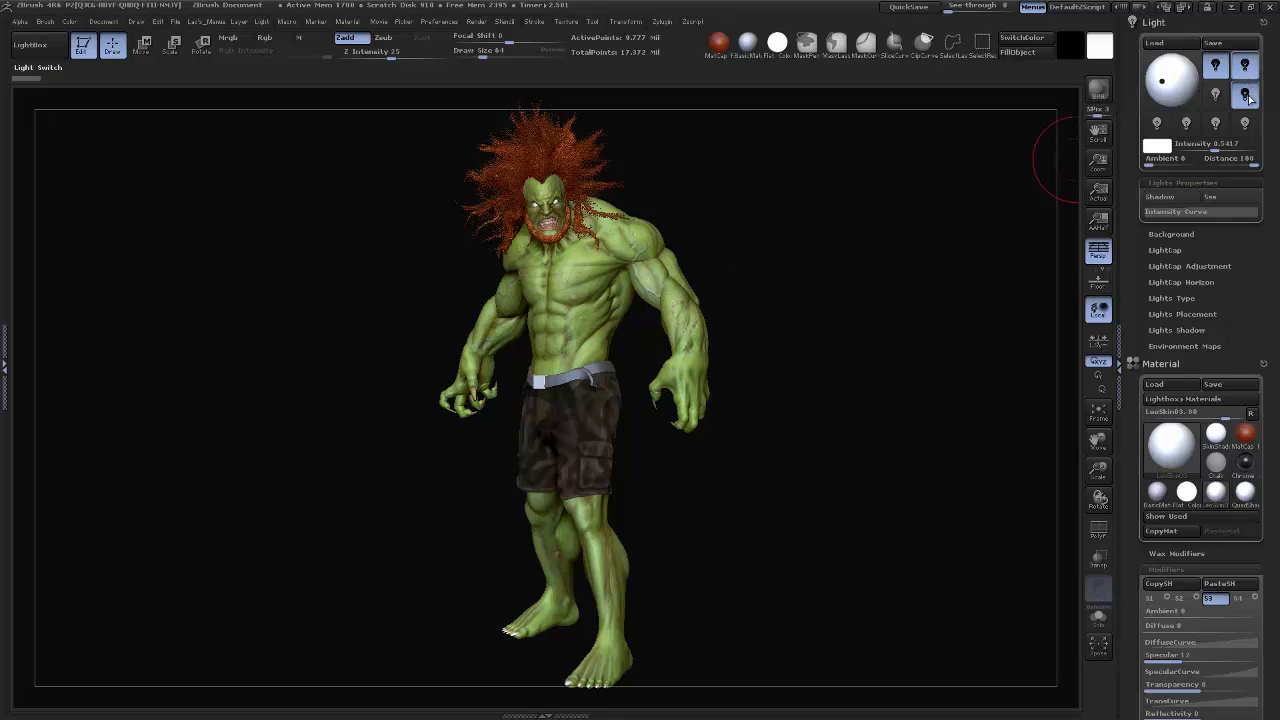
left_click(1216, 67)
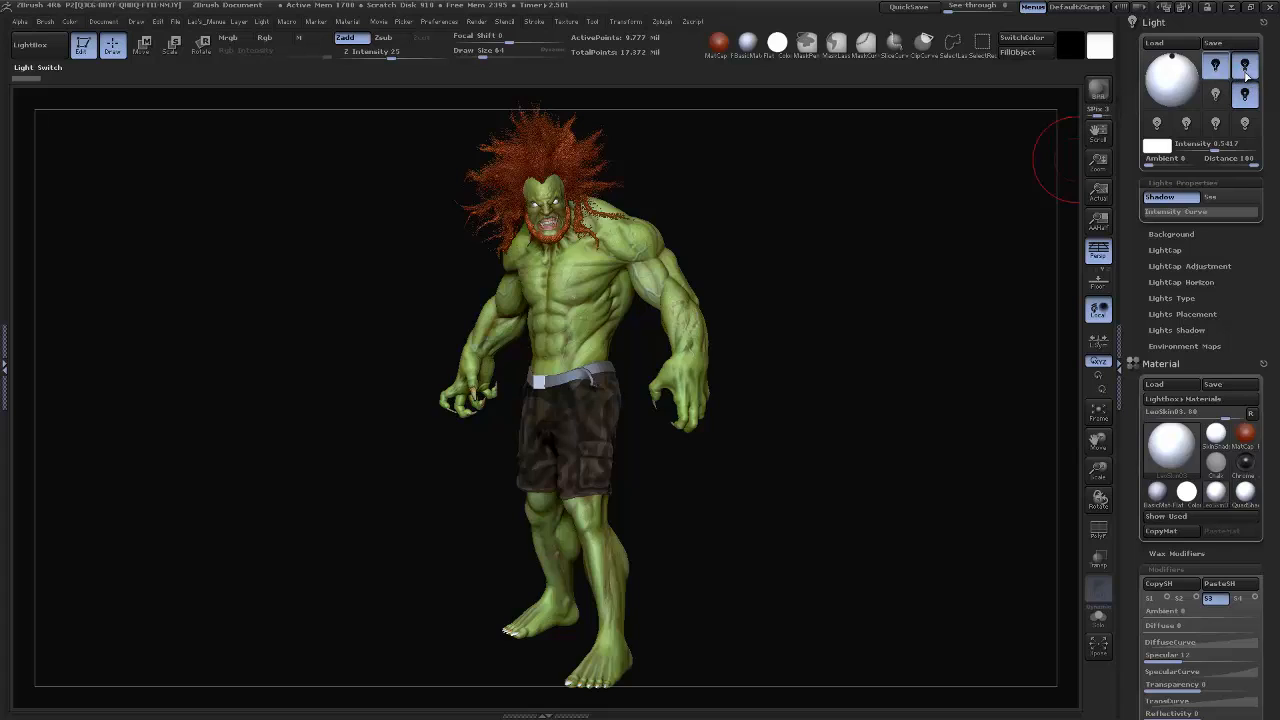
left_click(1247, 75)
left_click(1247, 75)
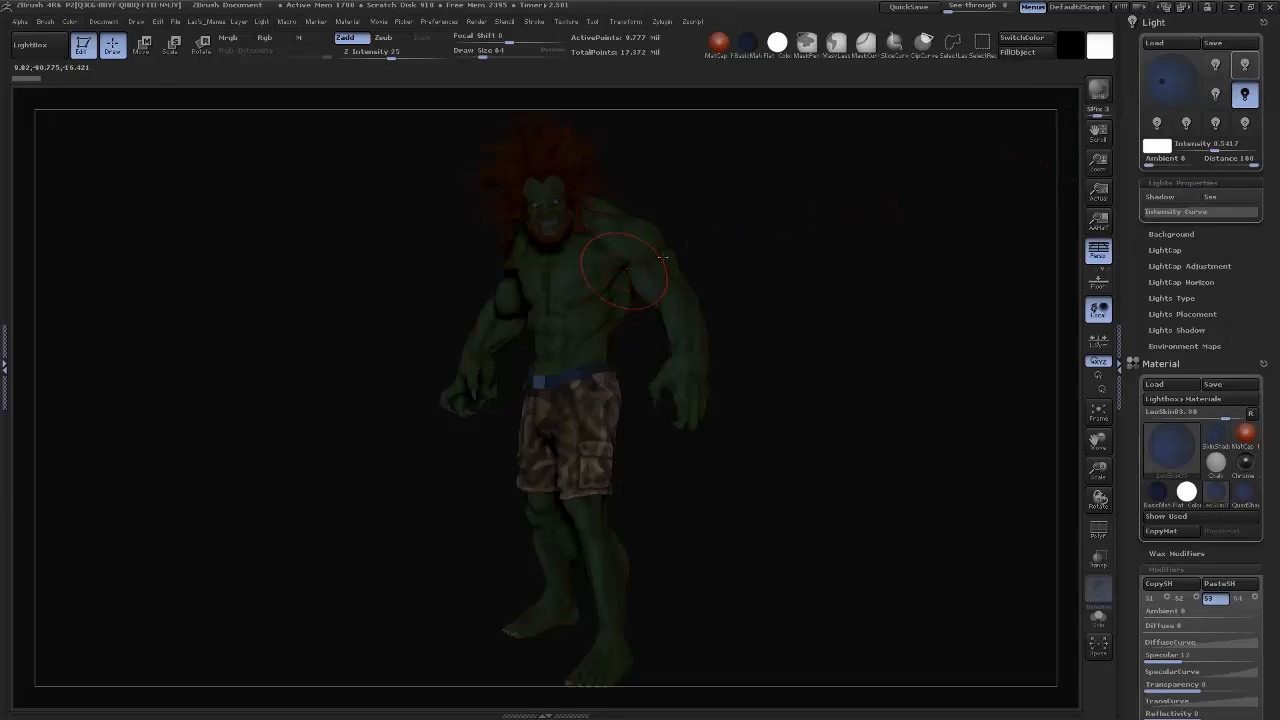
left_click(1245, 66)
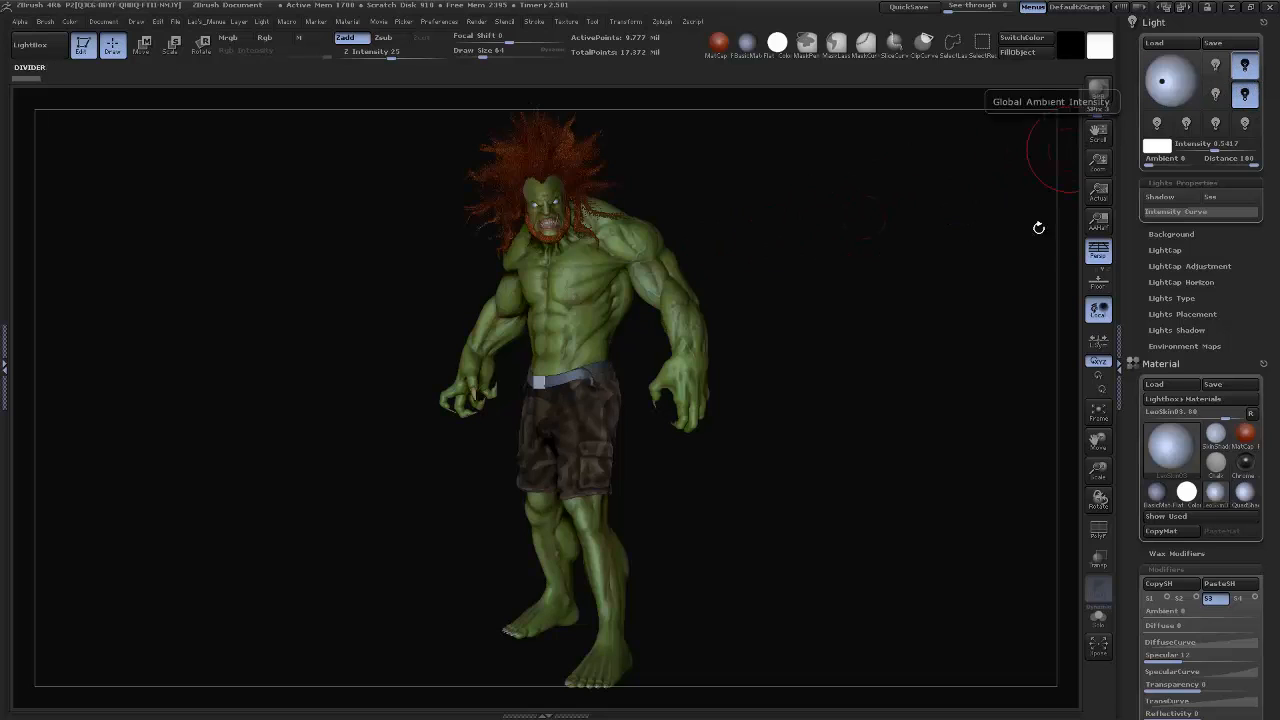
left_click(1217, 66)
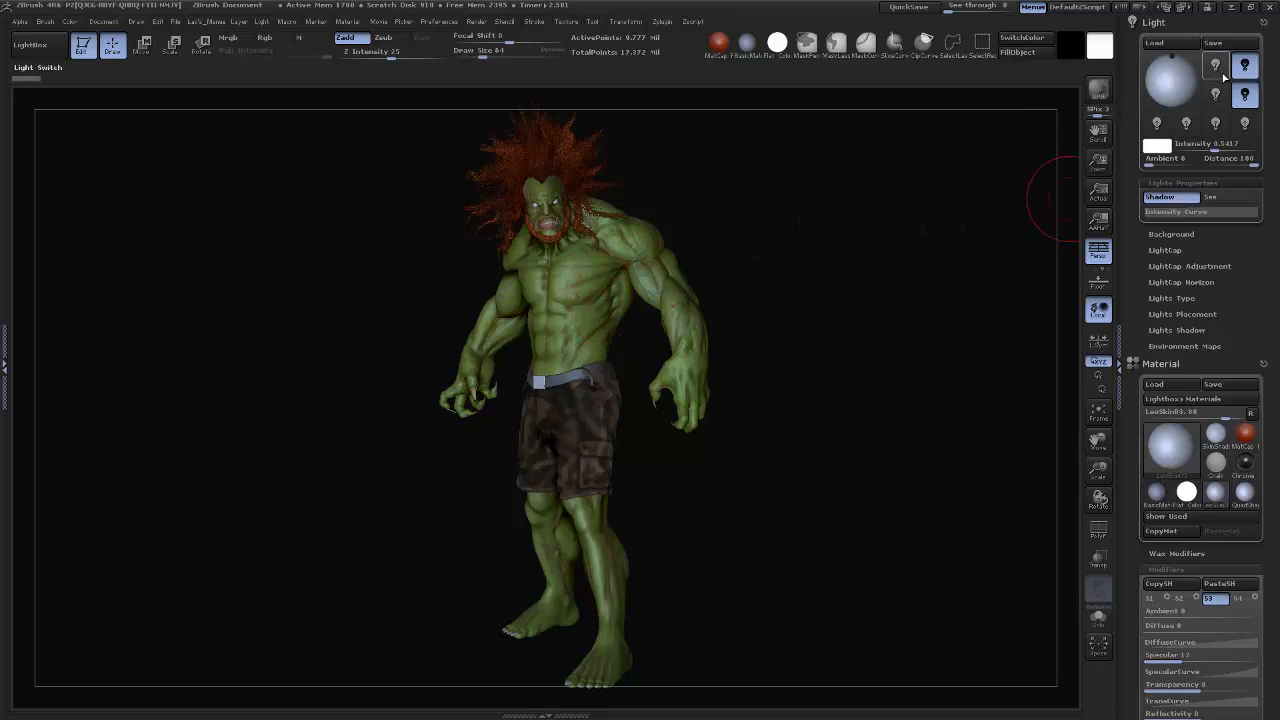
left_click(1216, 66)
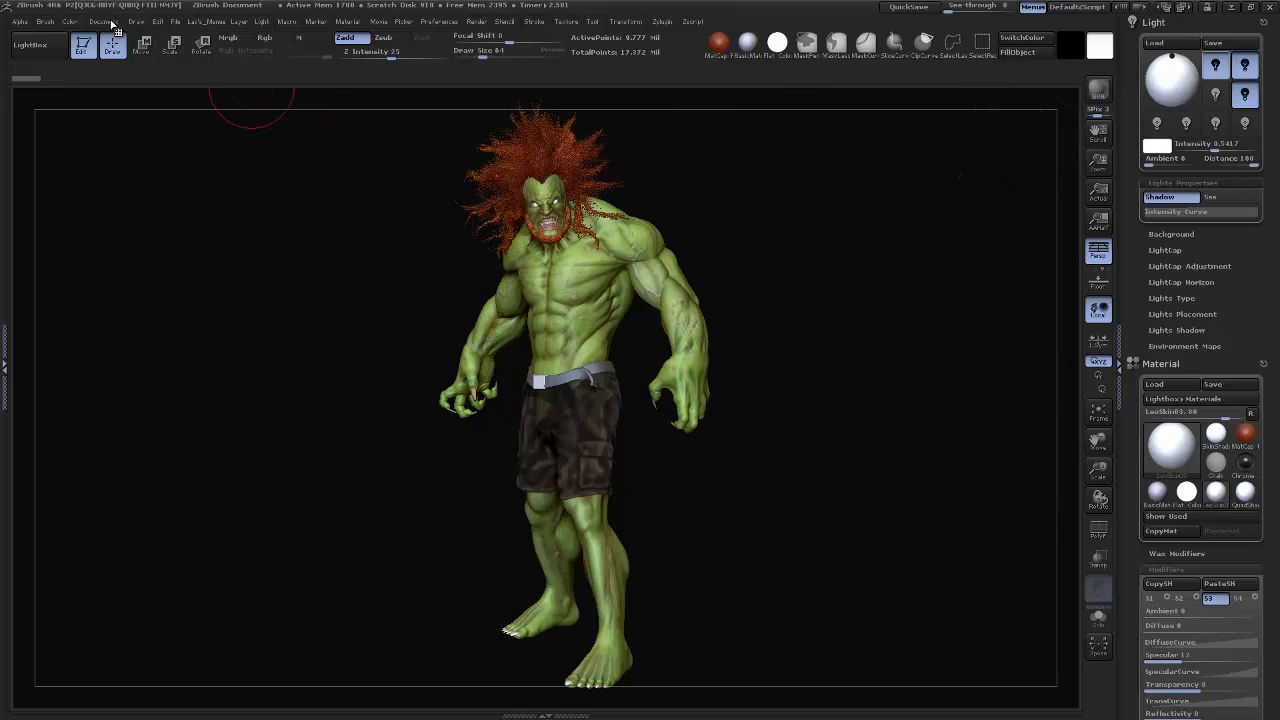
Step: Frame the character closer, with the figure cut off below the knees, and store this framing as the Custom 2 ZAppLink view
left_click_drag(1102, 489, 1098, 447)
left_click_drag(1098, 441, 1024, 455)
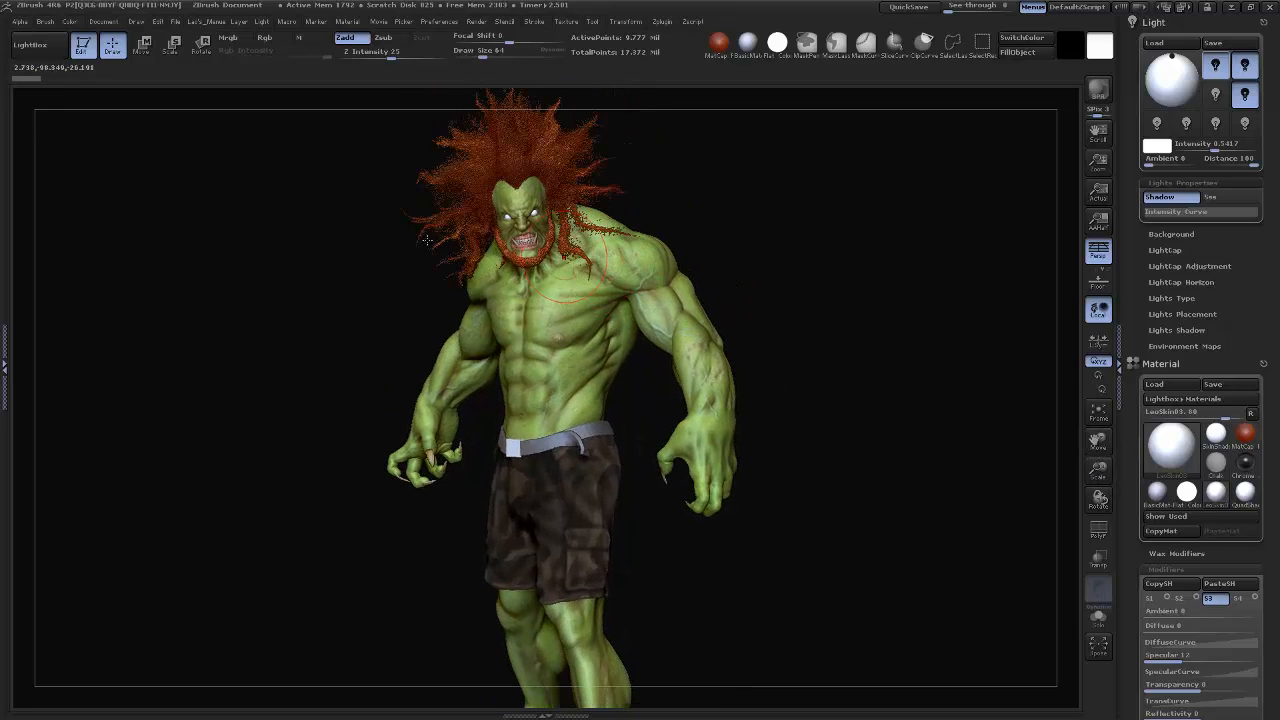
left_click(103, 21)
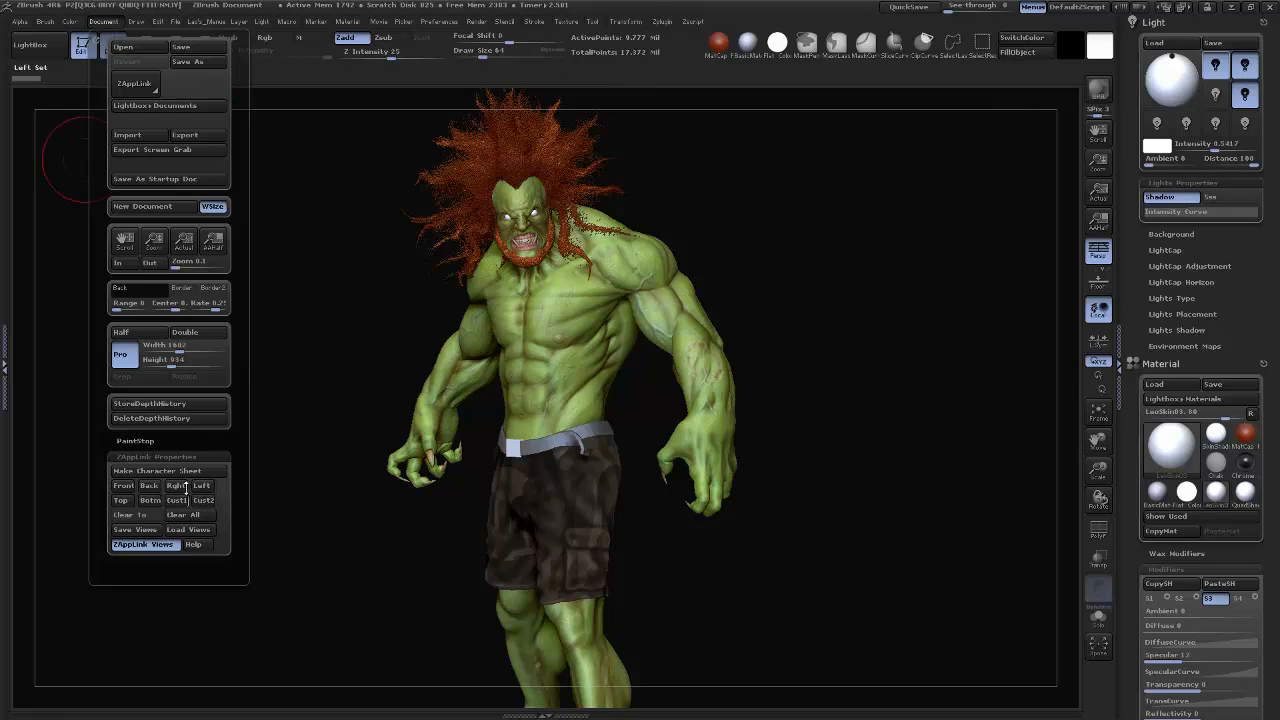
left_click(171, 456)
left_click(171, 456)
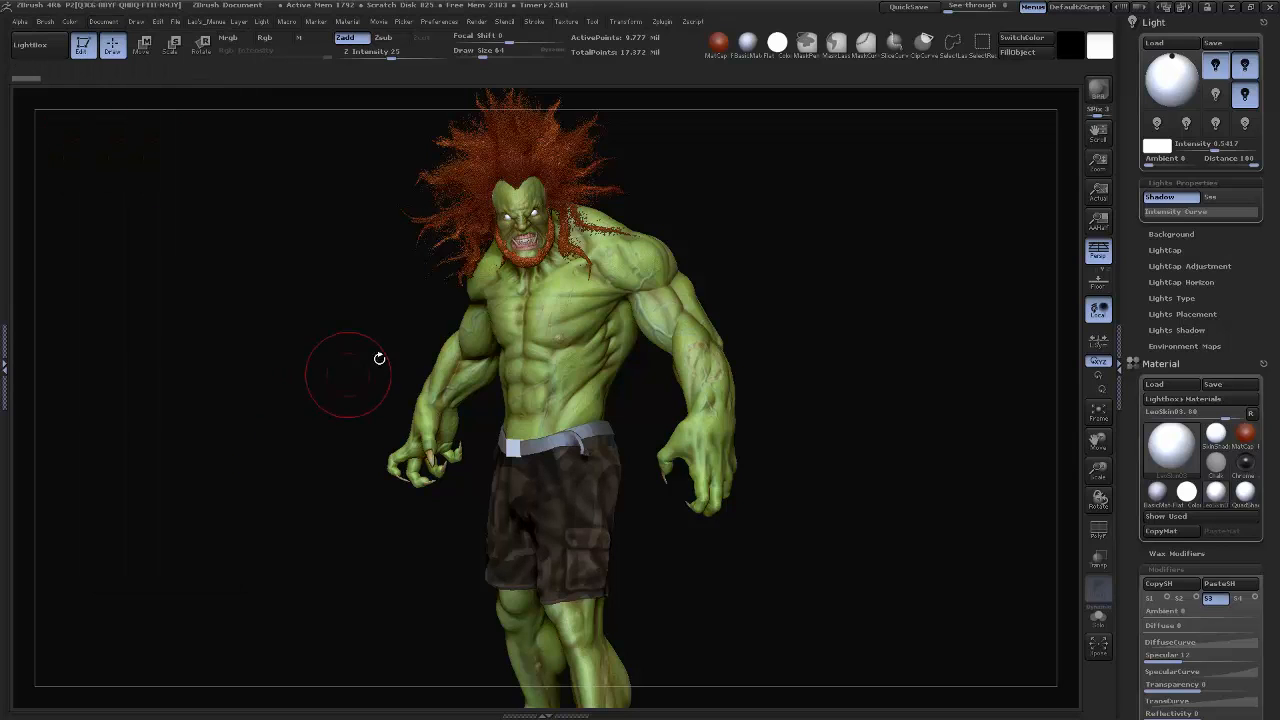
Step: Rotate the character away, recall the Custom 2 view, and return to the full-body framing stored in Custom 1
left_click_drag(329, 344, 340, 305)
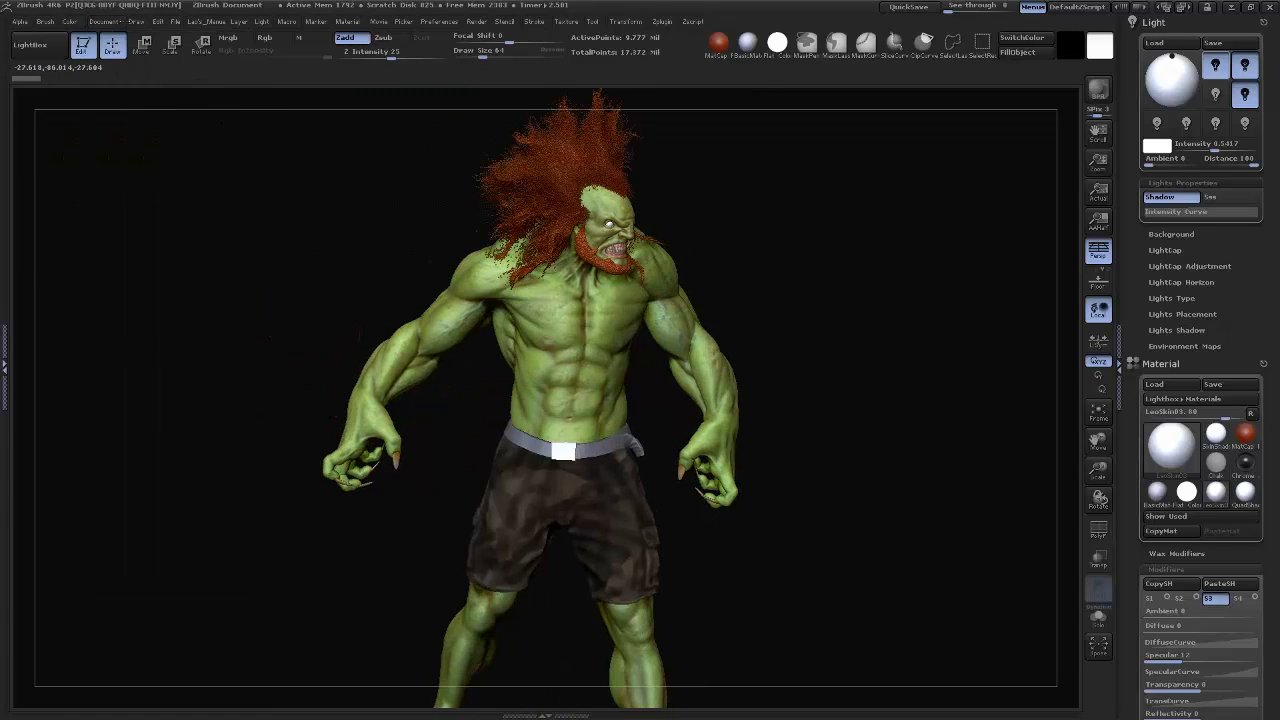
left_click(103, 21)
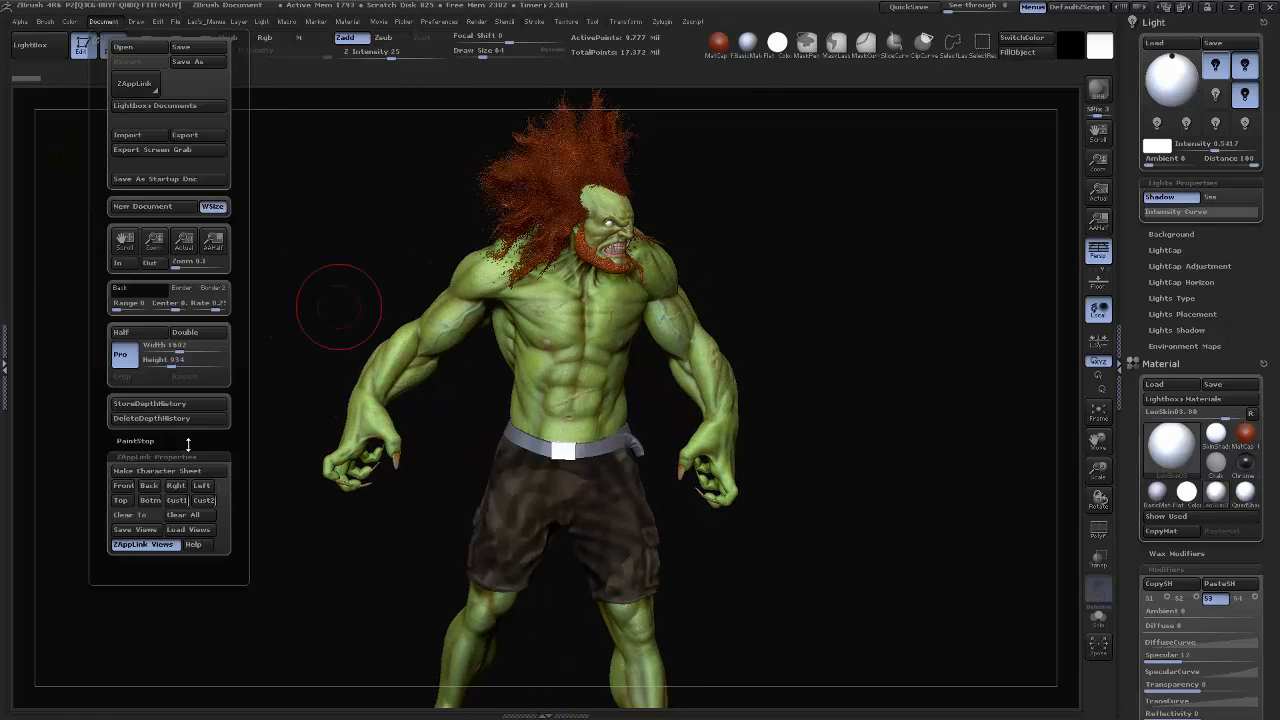
left_click(211, 506)
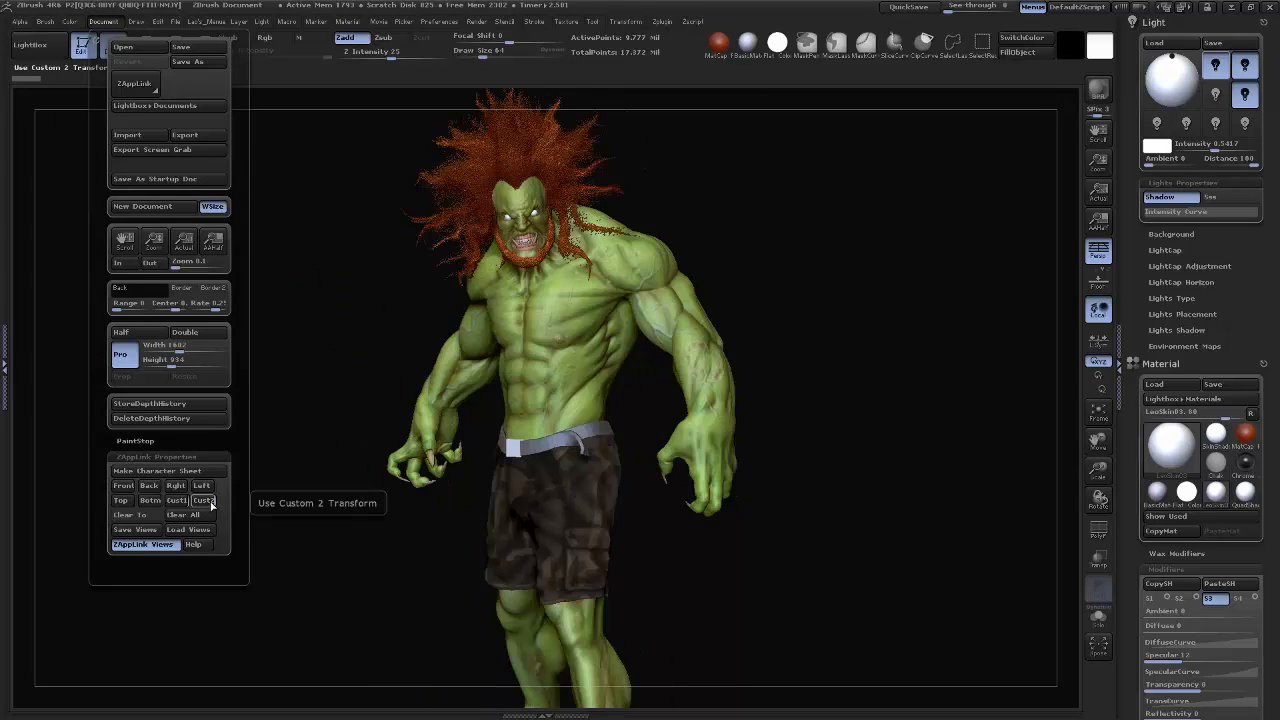
left_click(108, 22)
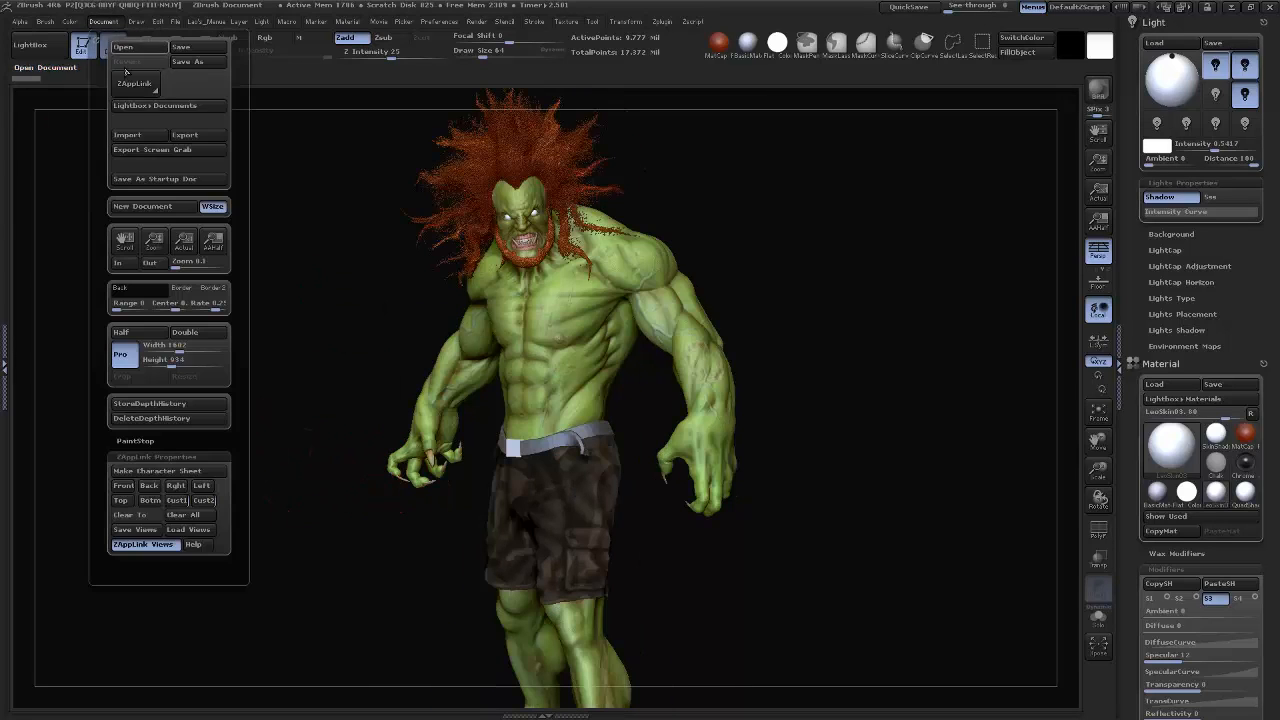
left_click(177, 502)
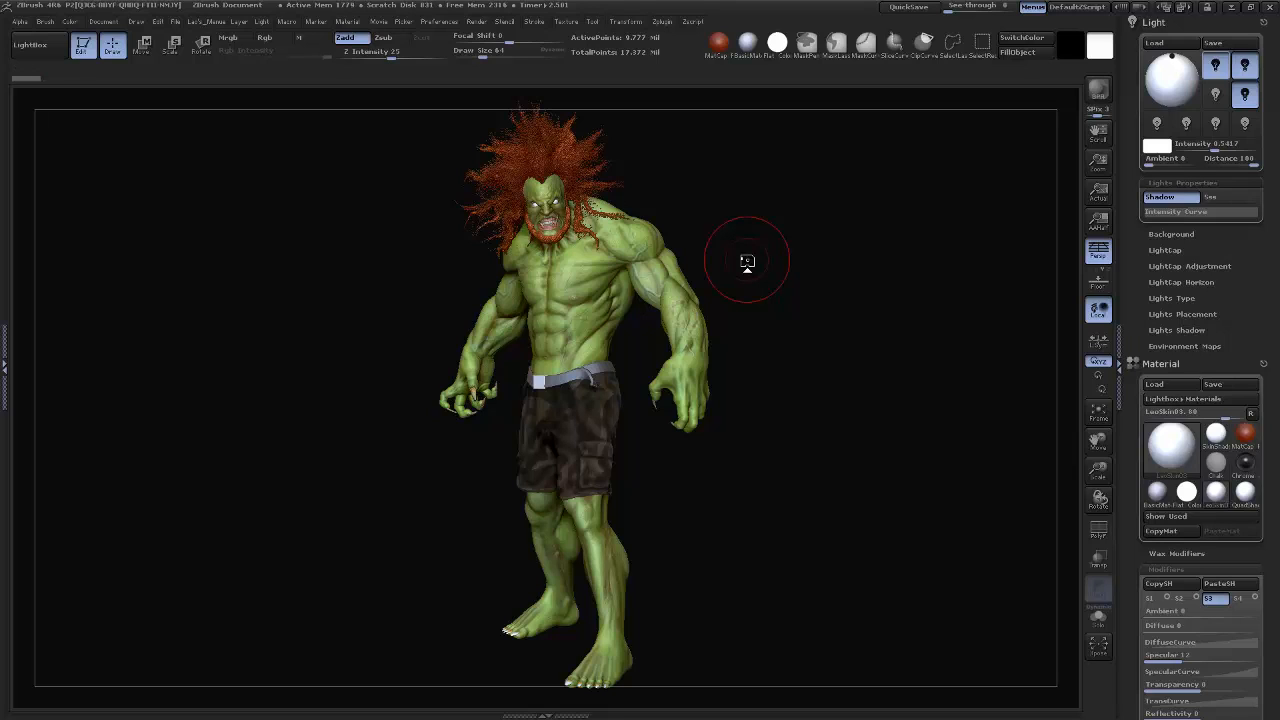
Step: Run a BPR render of the full-body view and activate ambient occlusion in the render properties
left_click(1098, 92)
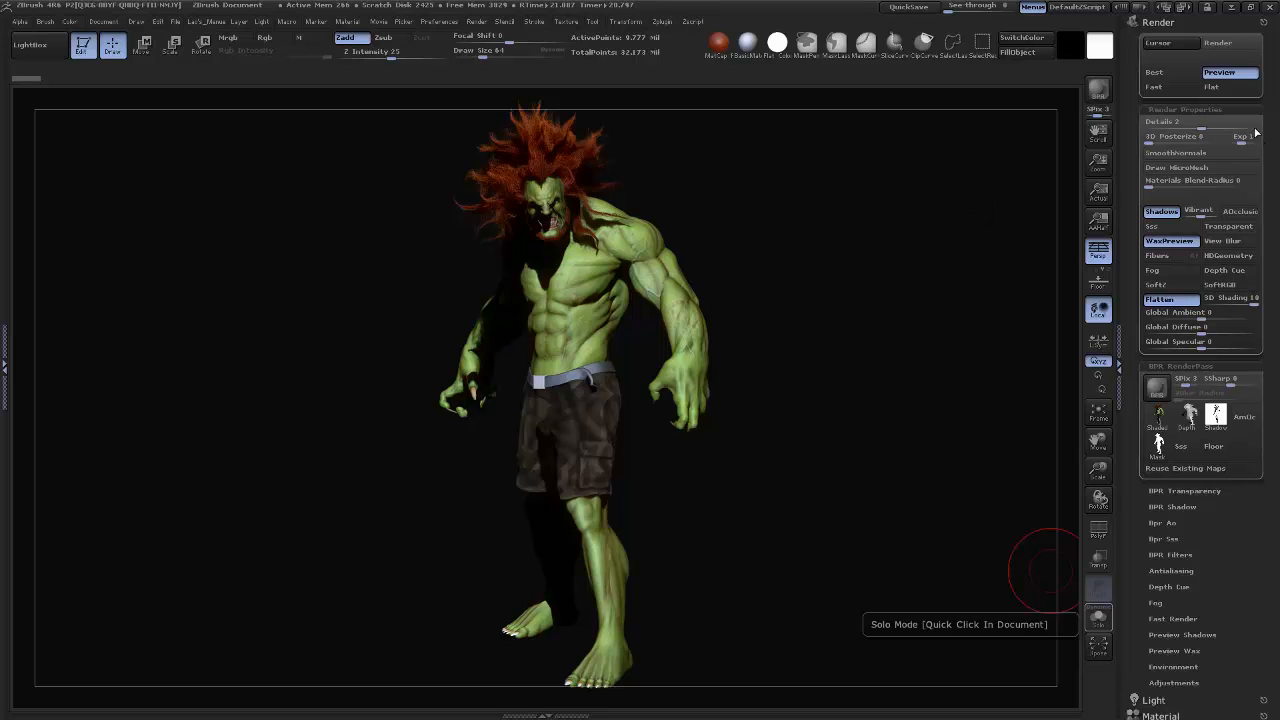
left_click_drag(1277, 155, 1279, 58)
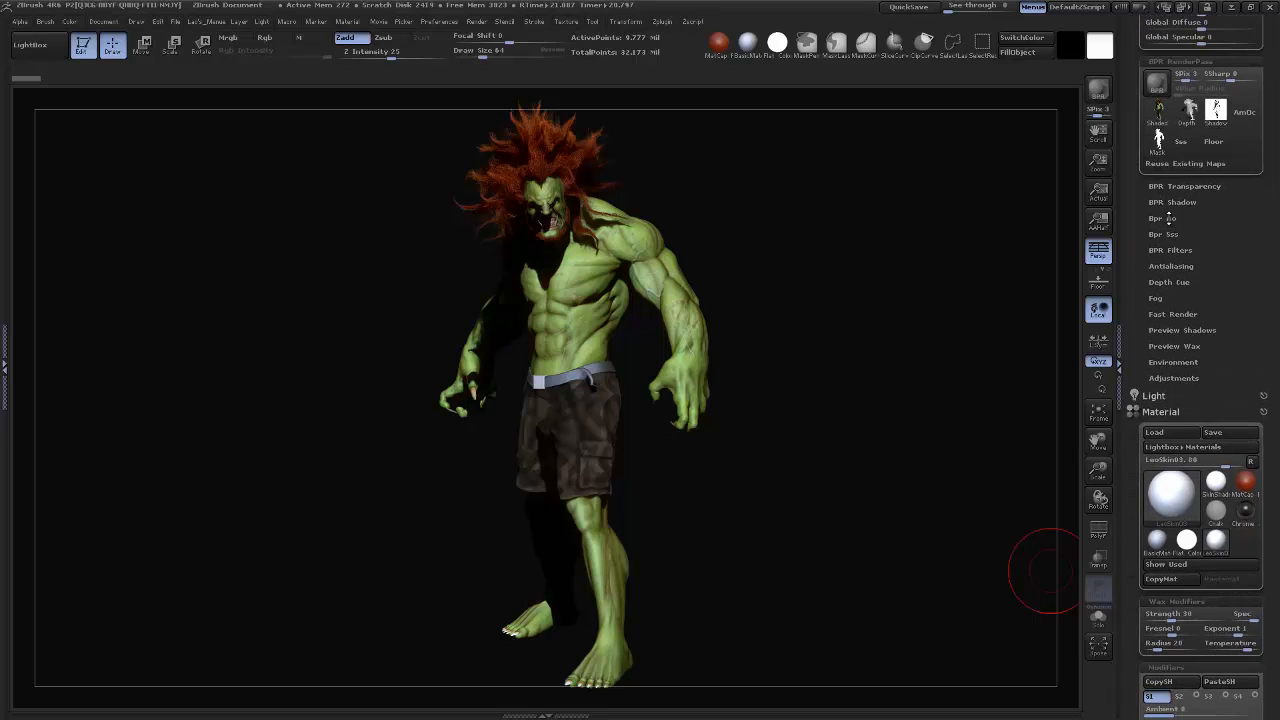
left_click(1168, 218)
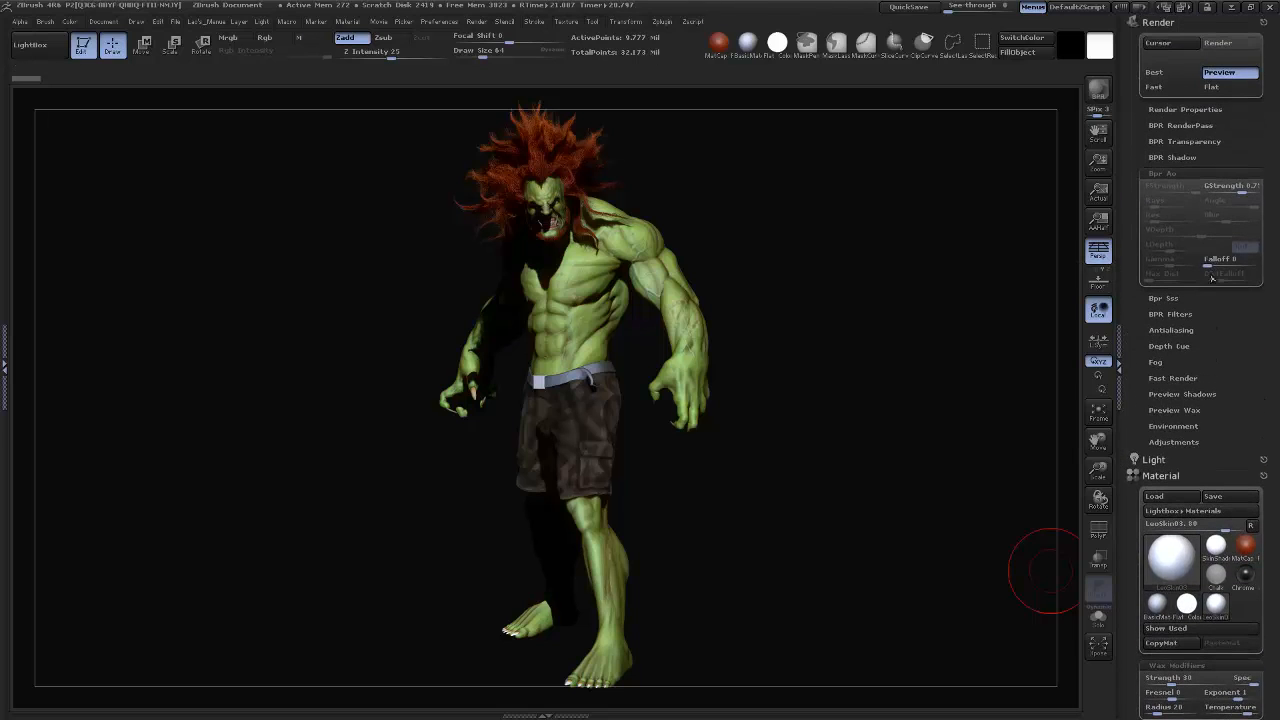
left_click(1187, 110)
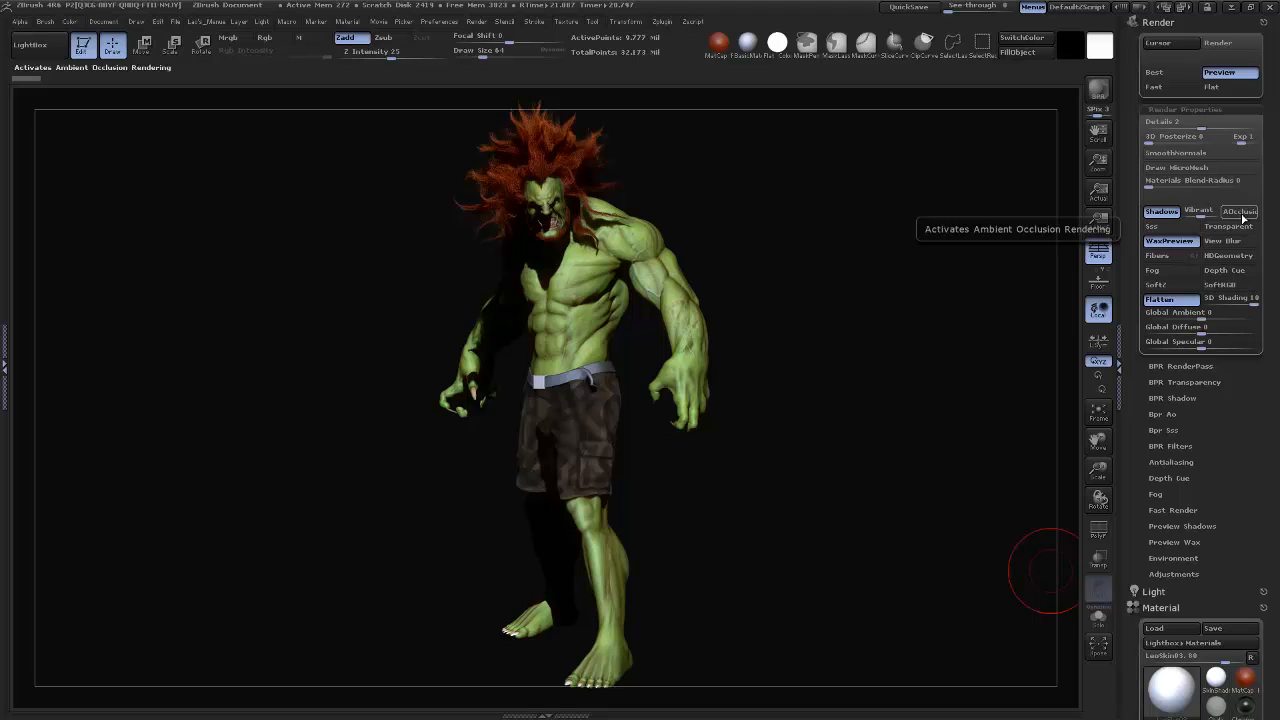
left_click(1240, 212)
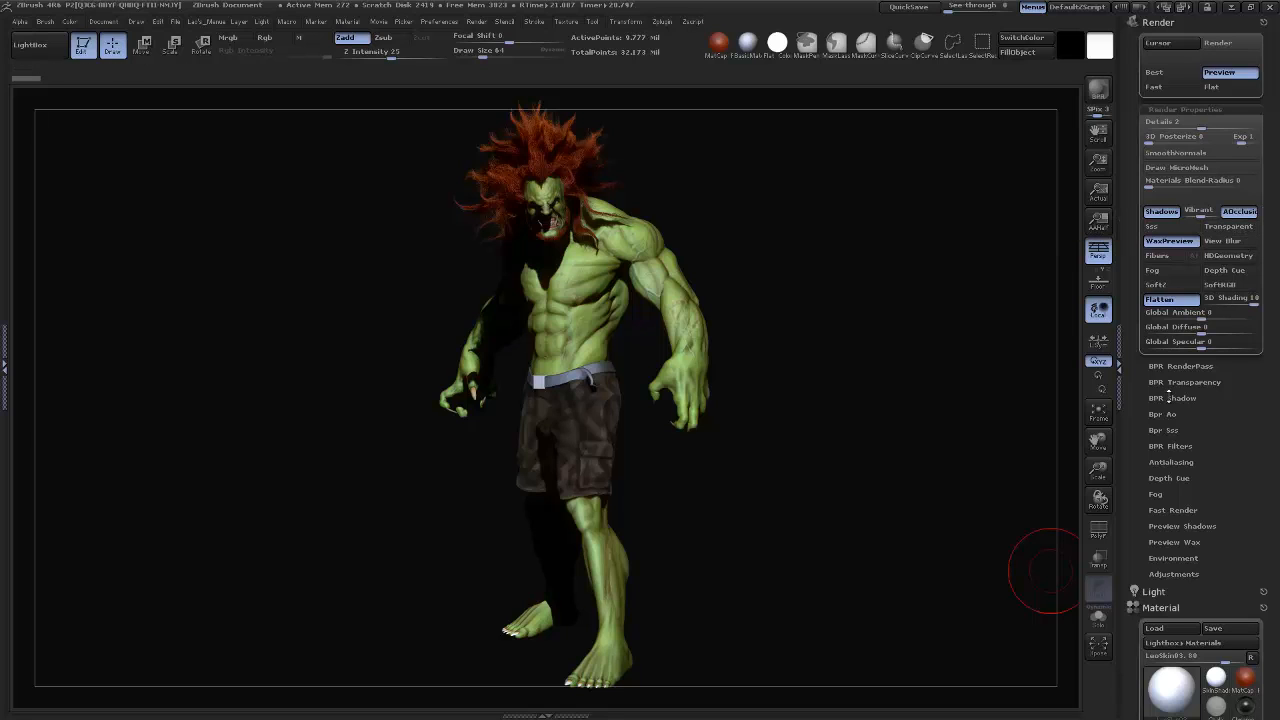
Step: Configure the BPR ambient occlusion with Blur 5, Res 4096 and Gamma 4
left_click(1178, 413)
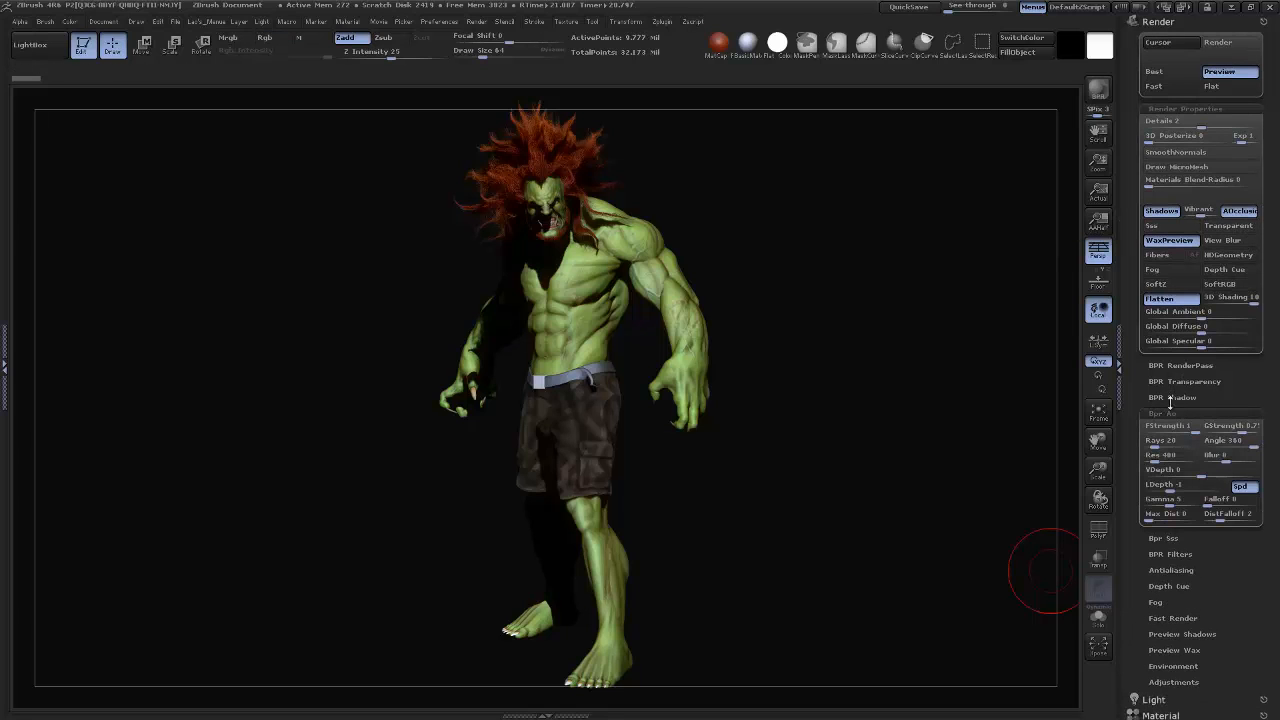
scroll(1168, 290, "down", 3)
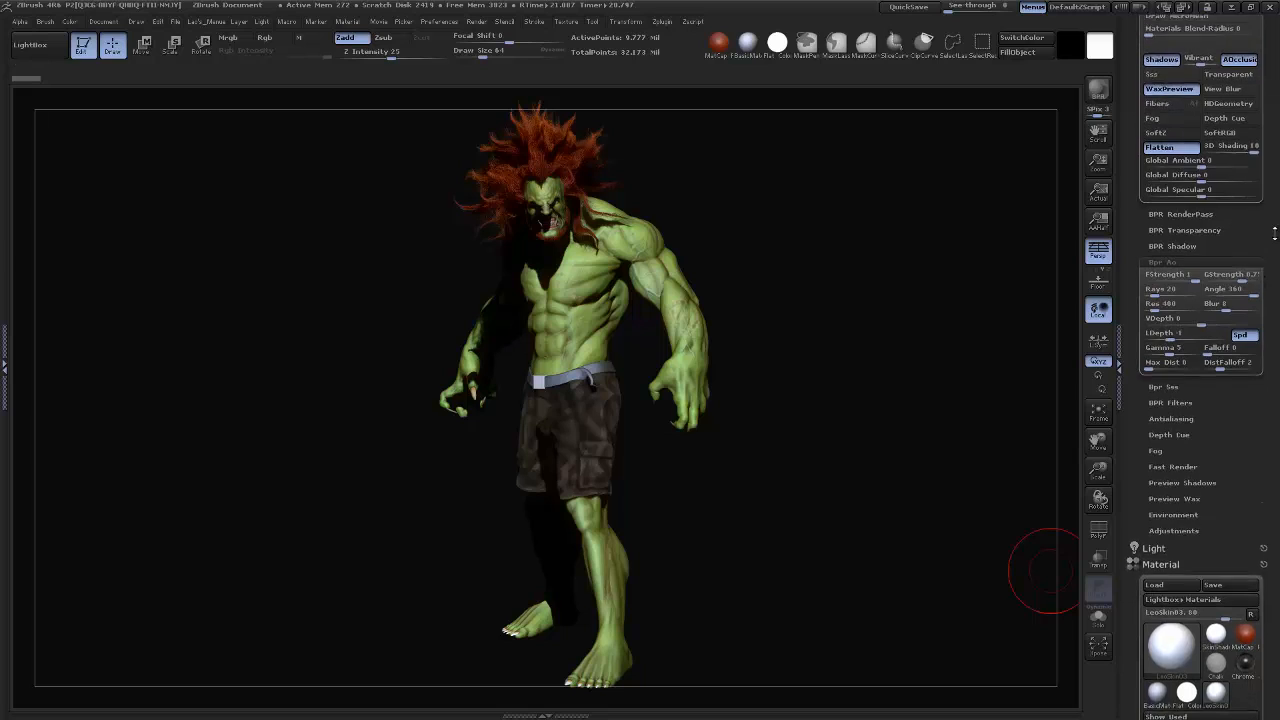
scroll(1200, 280, "down", 2)
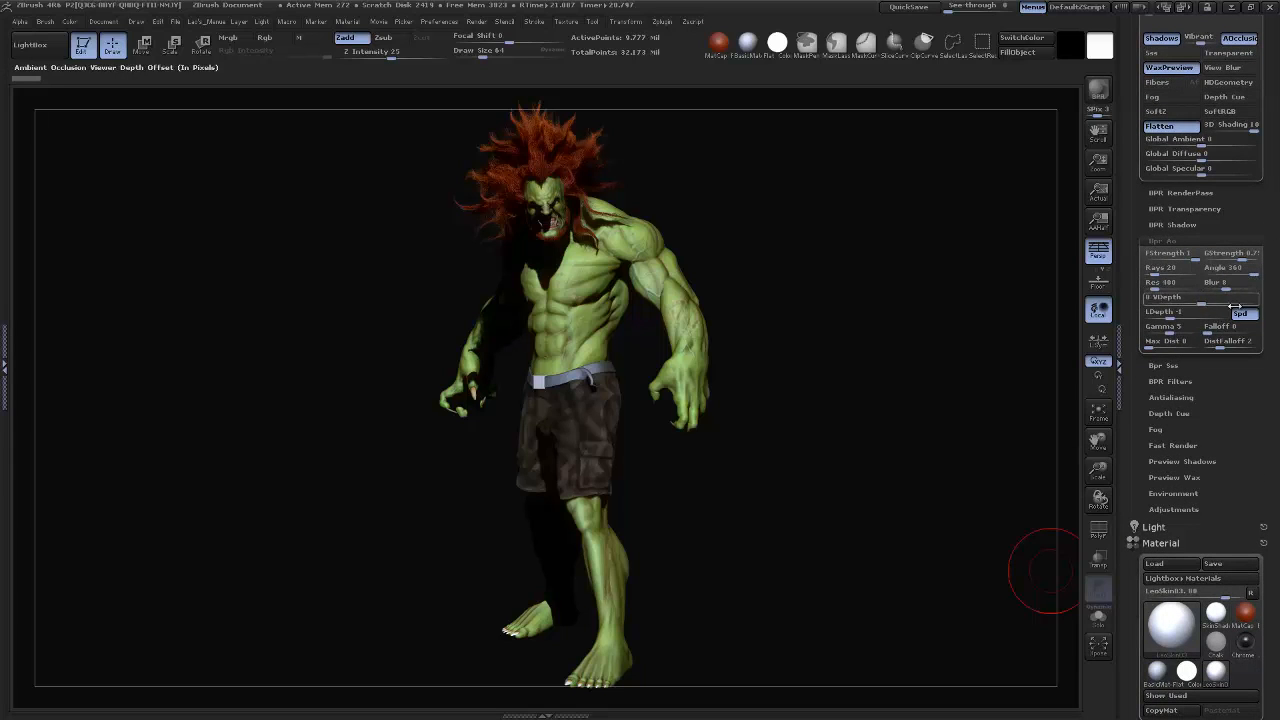
left_click(1223, 289)
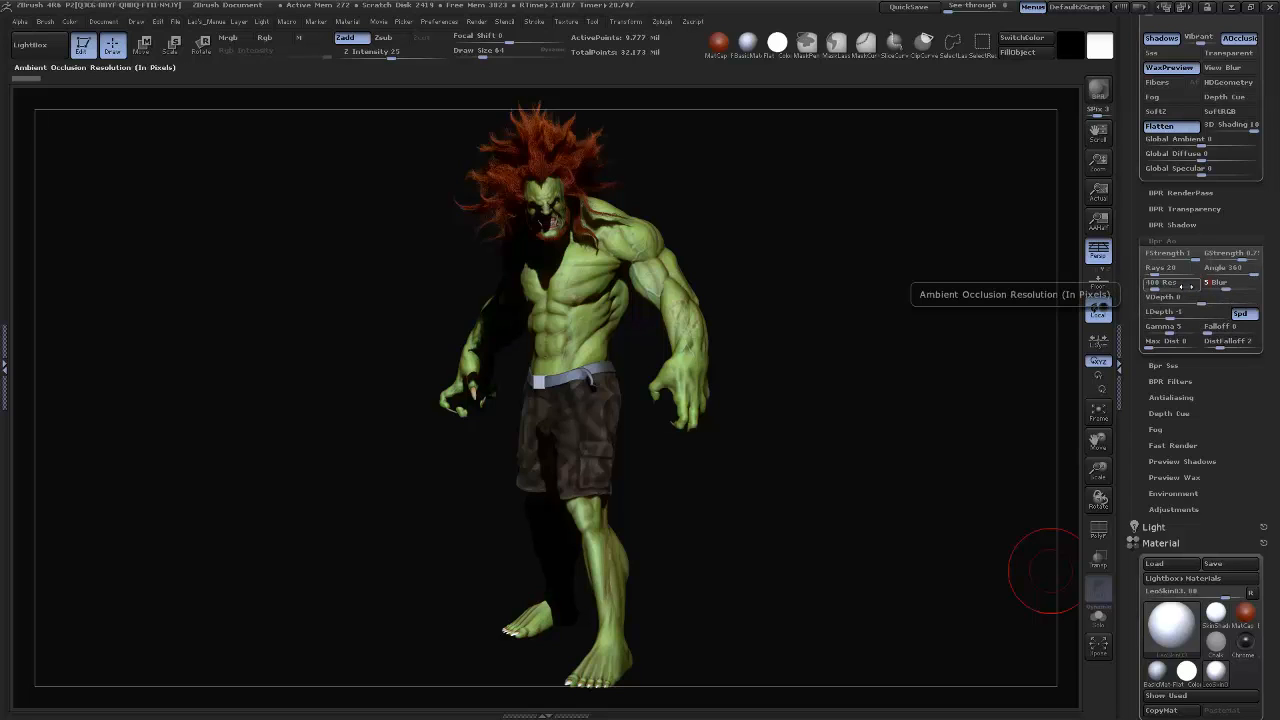
left_click(1155, 283)
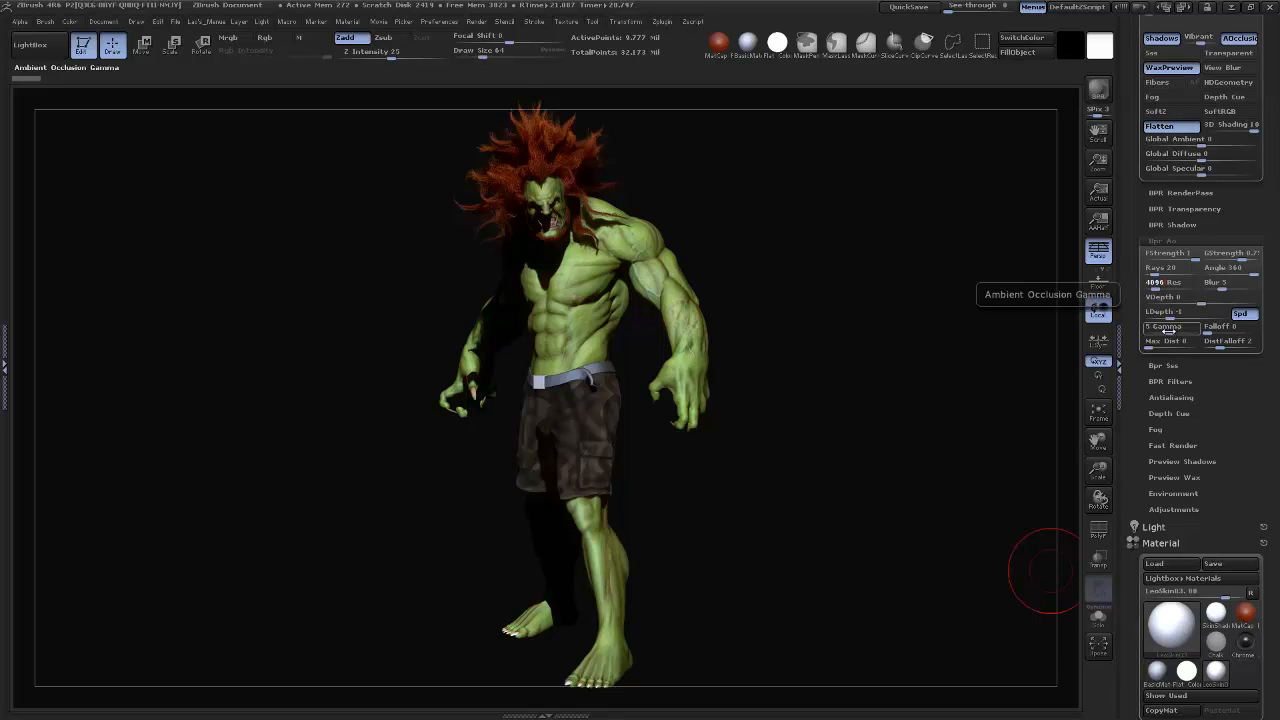
left_click(1168, 328)
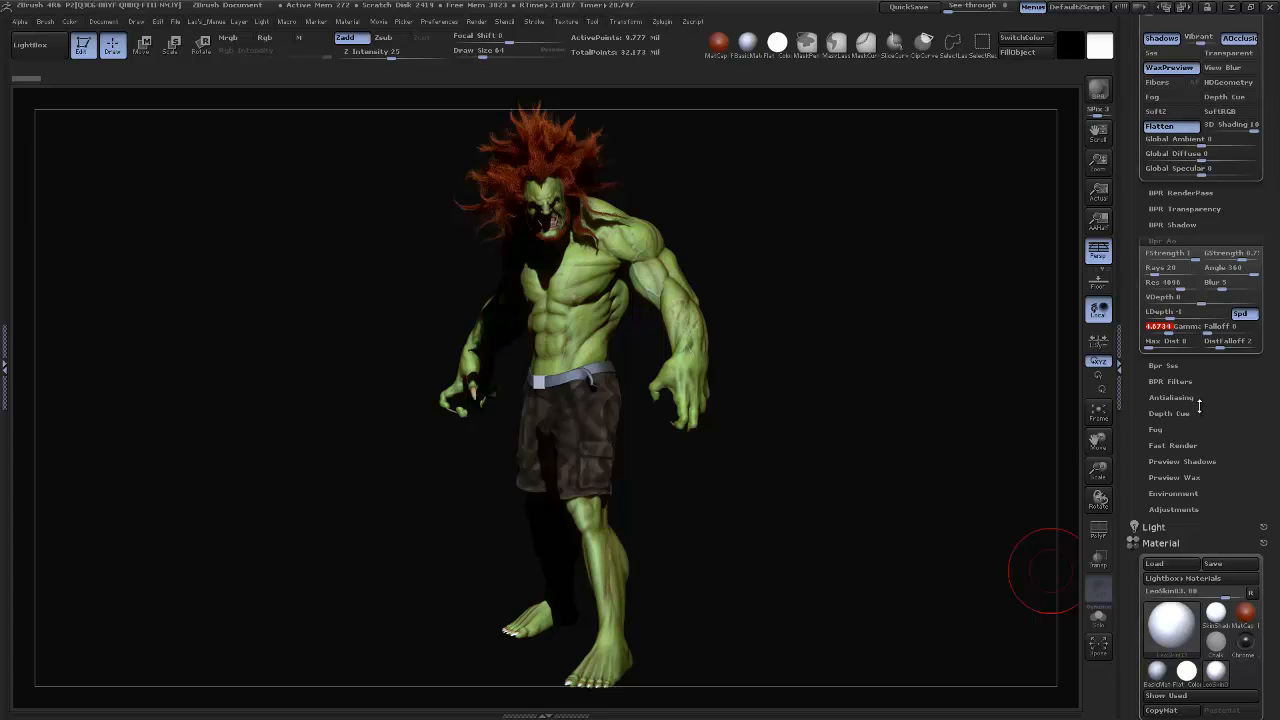
type("4")
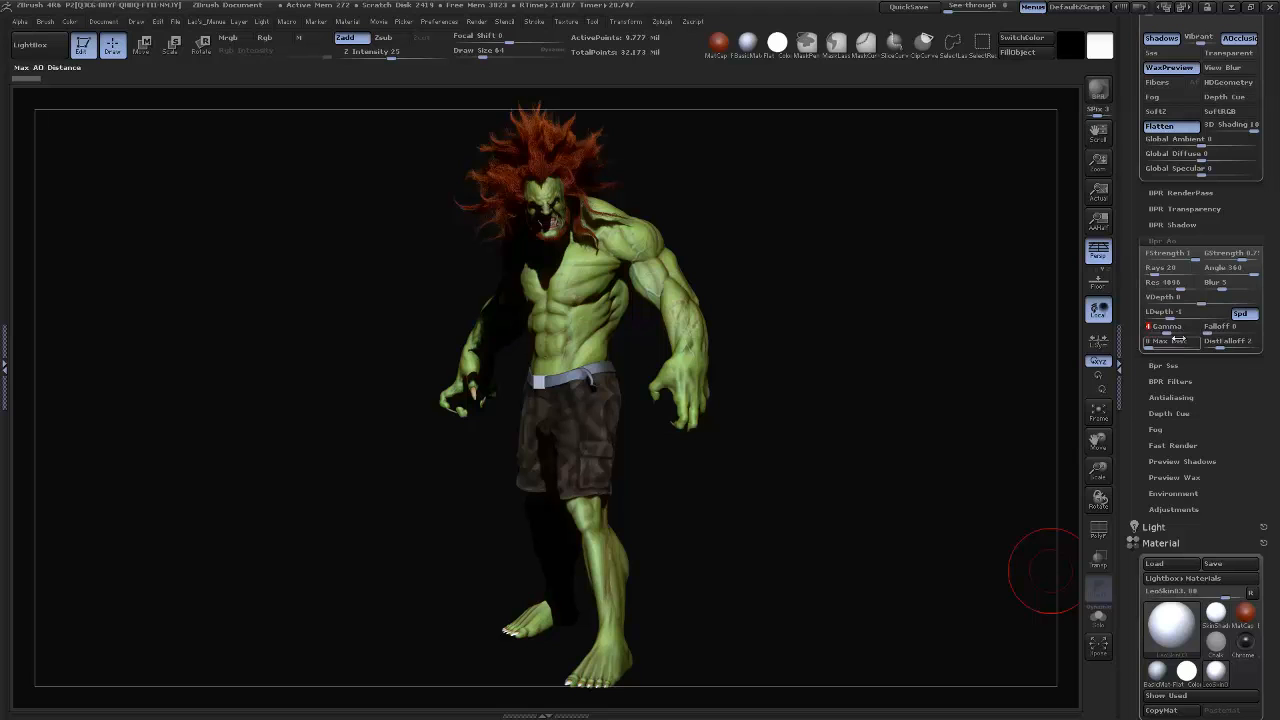
Step: Examine the BPR render pass maps, and open the depth map's image export without saving a file
mouse_move(1266, 106)
left_mouse_down()
mouse_move(1265, 279)
mouse_move(1267, 217)
left_mouse_up()
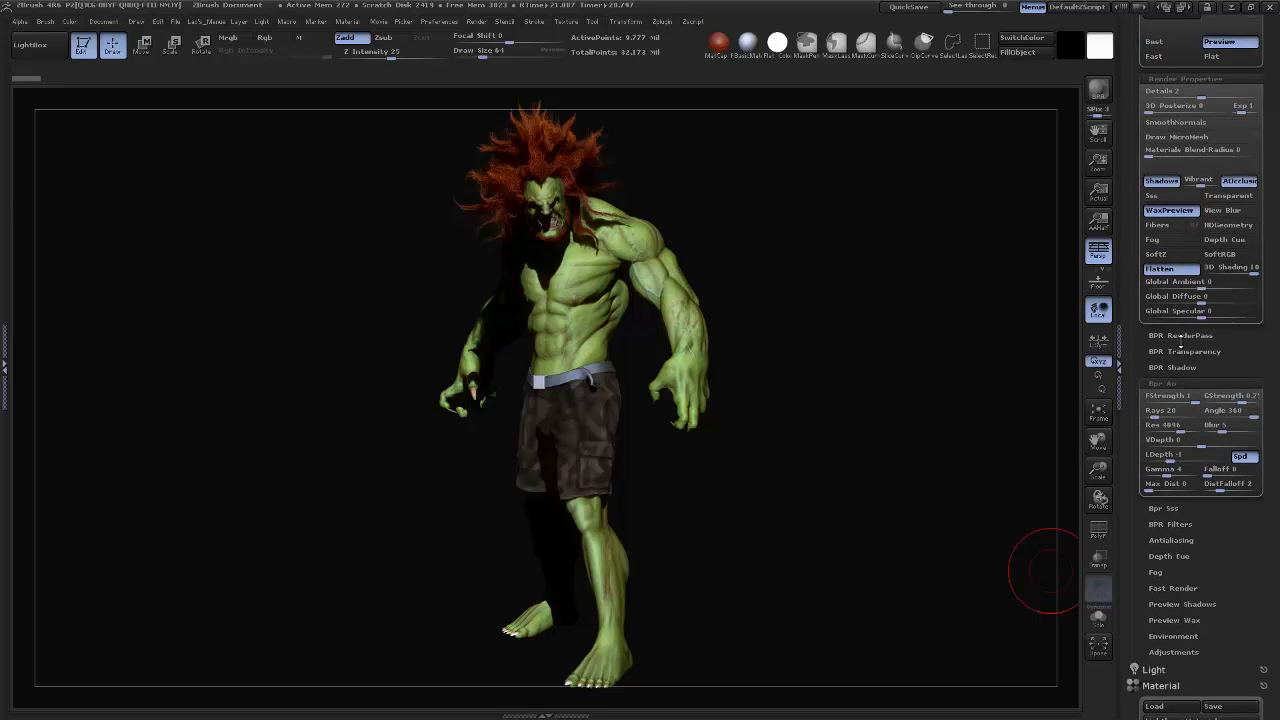
left_click(1190, 337)
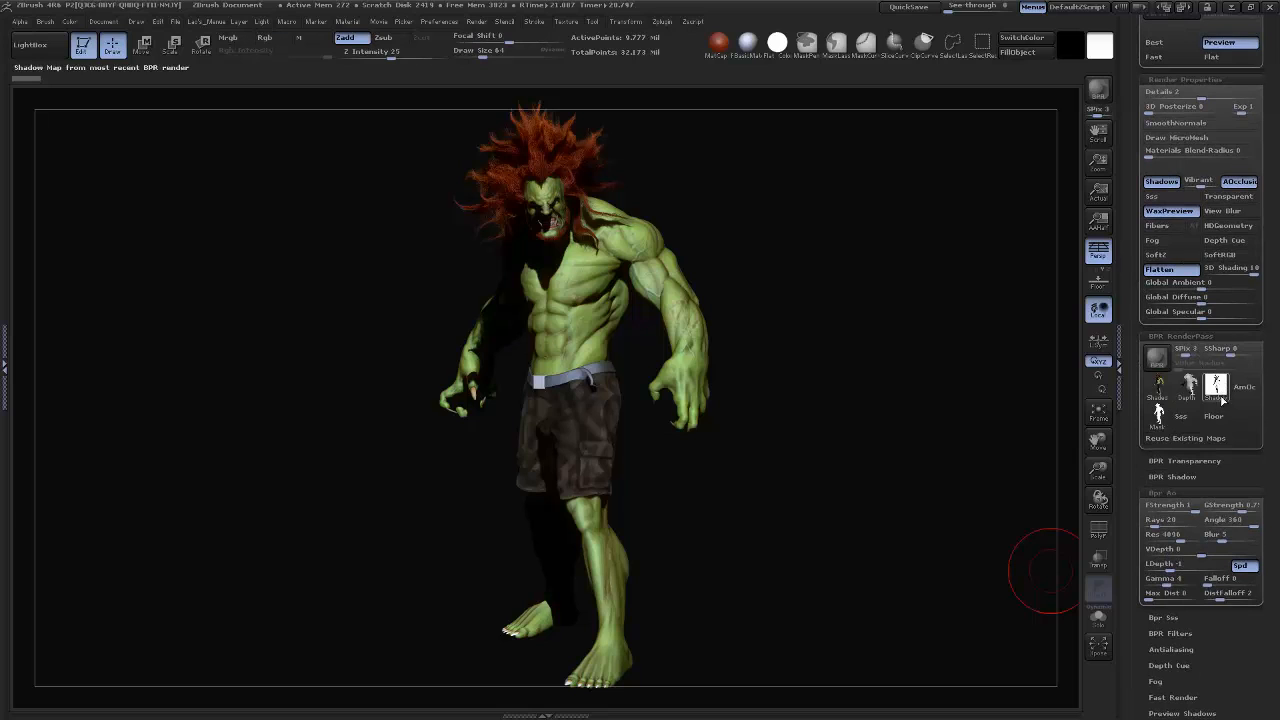
mouse_move(1216, 398)
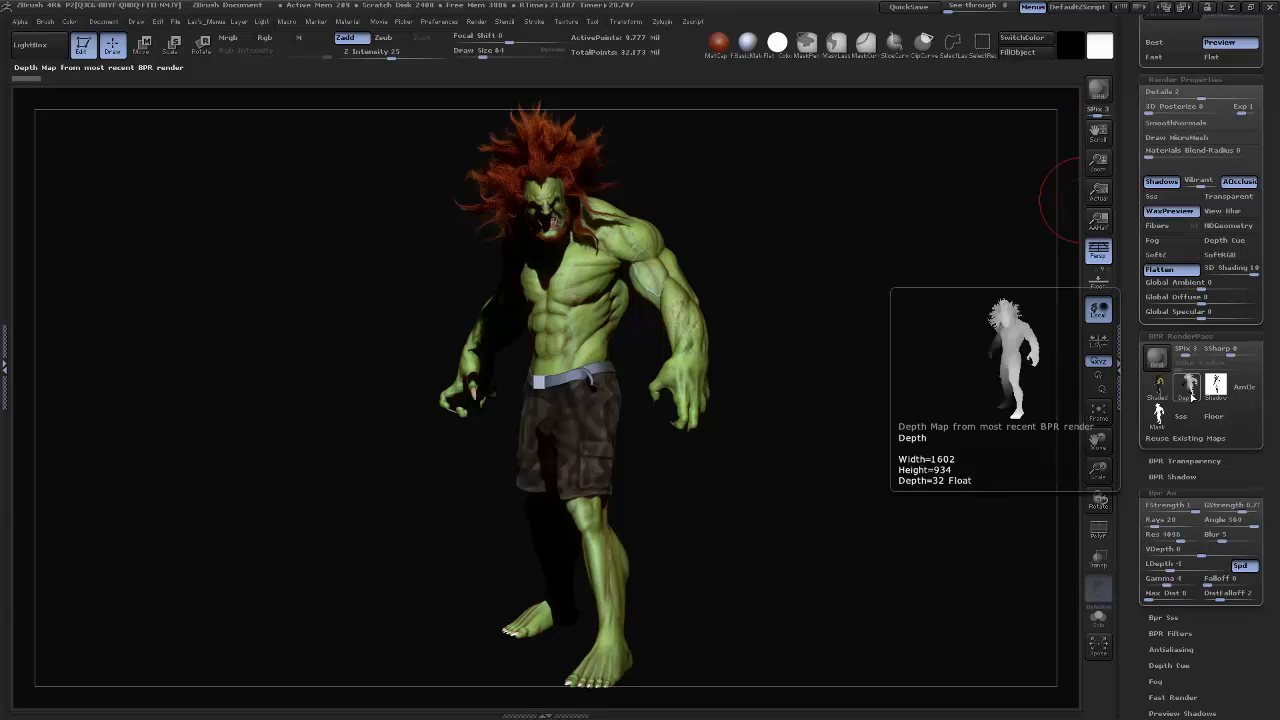
left_click(1188, 394)
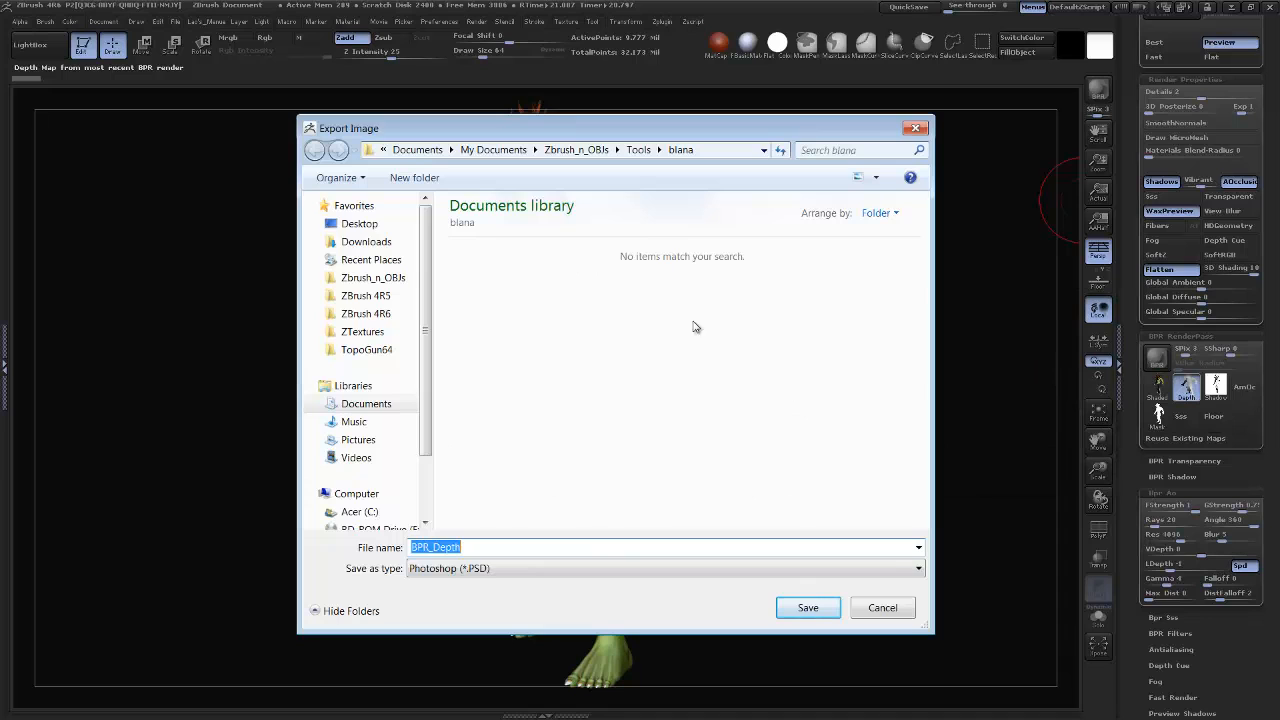
left_click(882, 608)
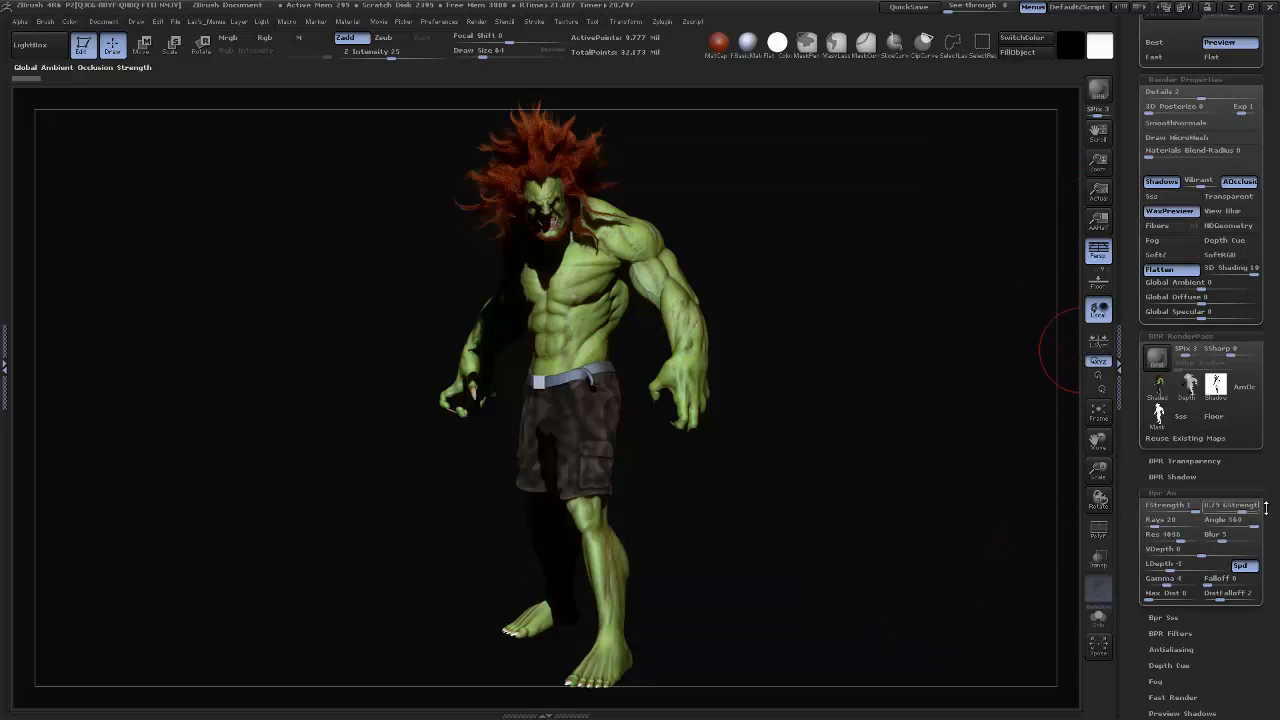
mouse_move(1224, 406)
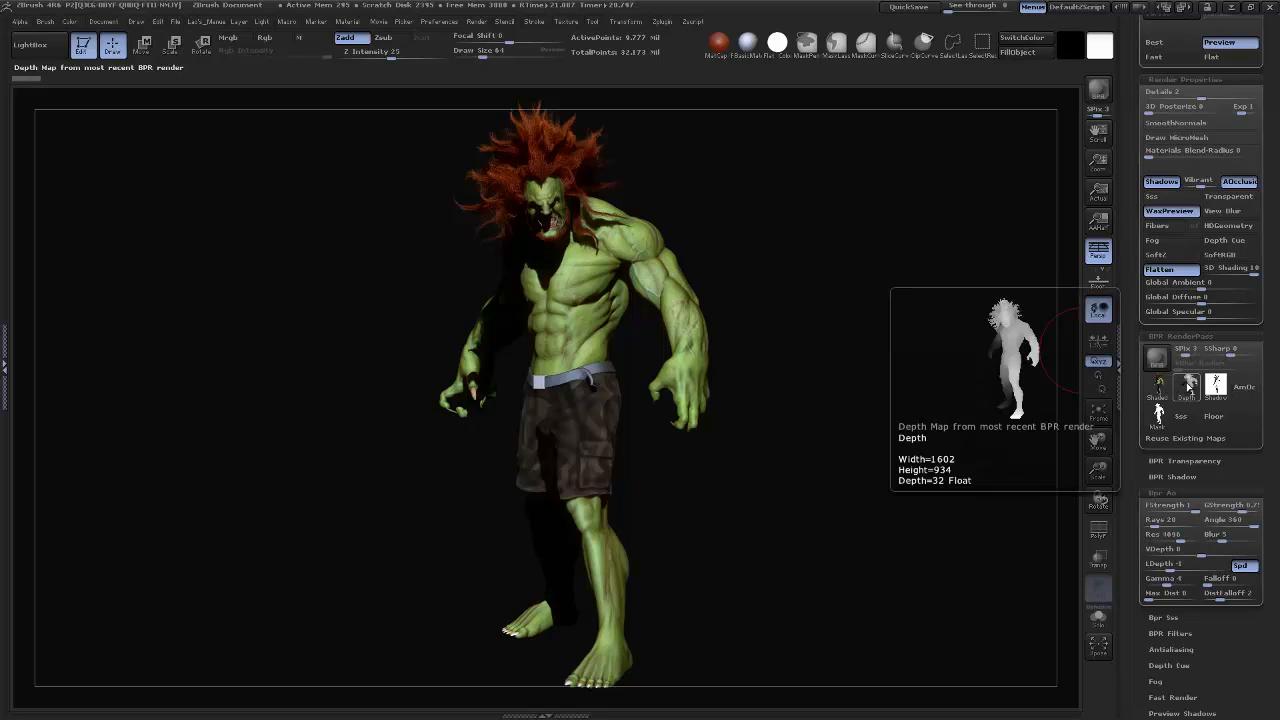
mouse_move(1163, 428)
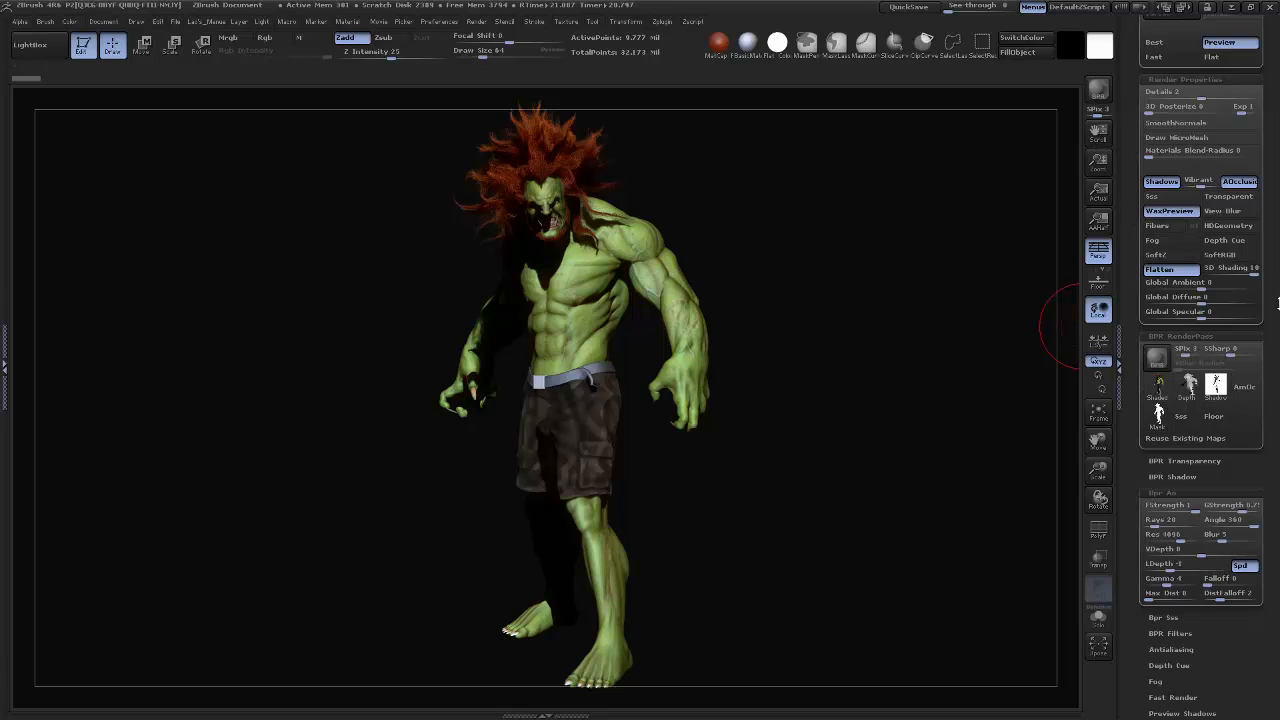
Step: Switch off the S4 and S3 shaders of the LeoSkin material
left_click_drag(1278, 303, 1262, 39)
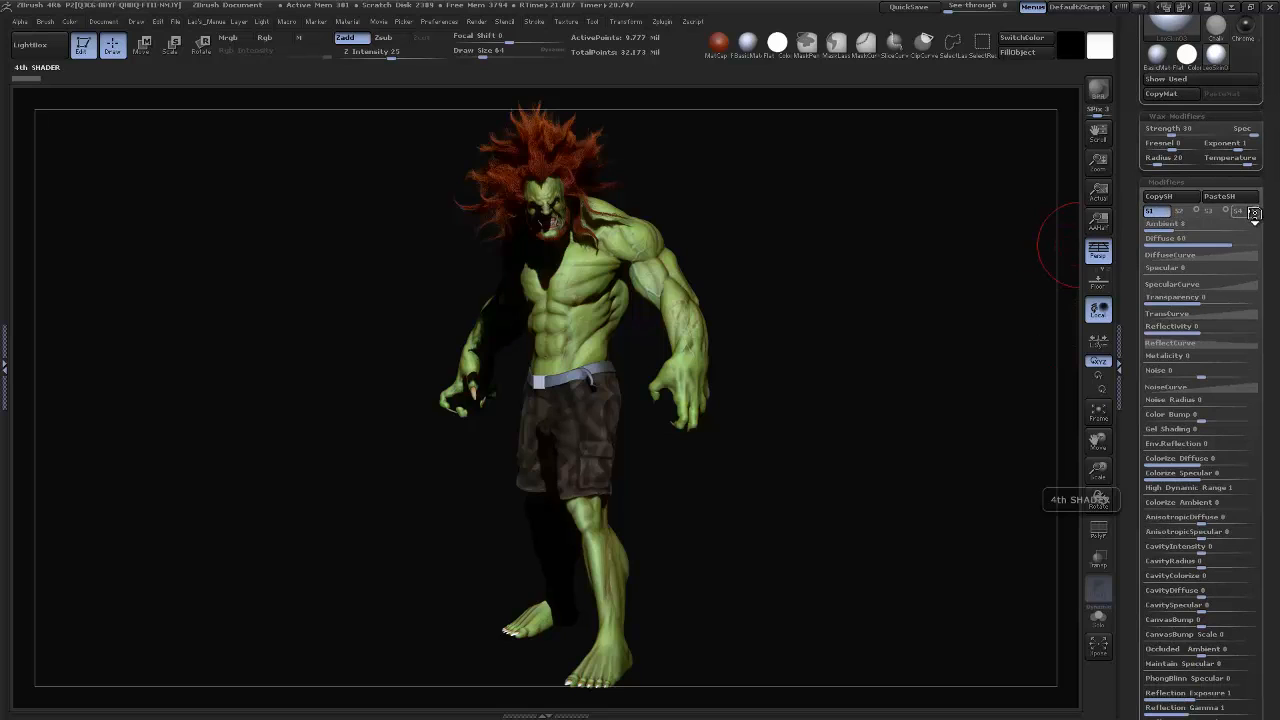
left_click(1254, 212)
left_click(1226, 211)
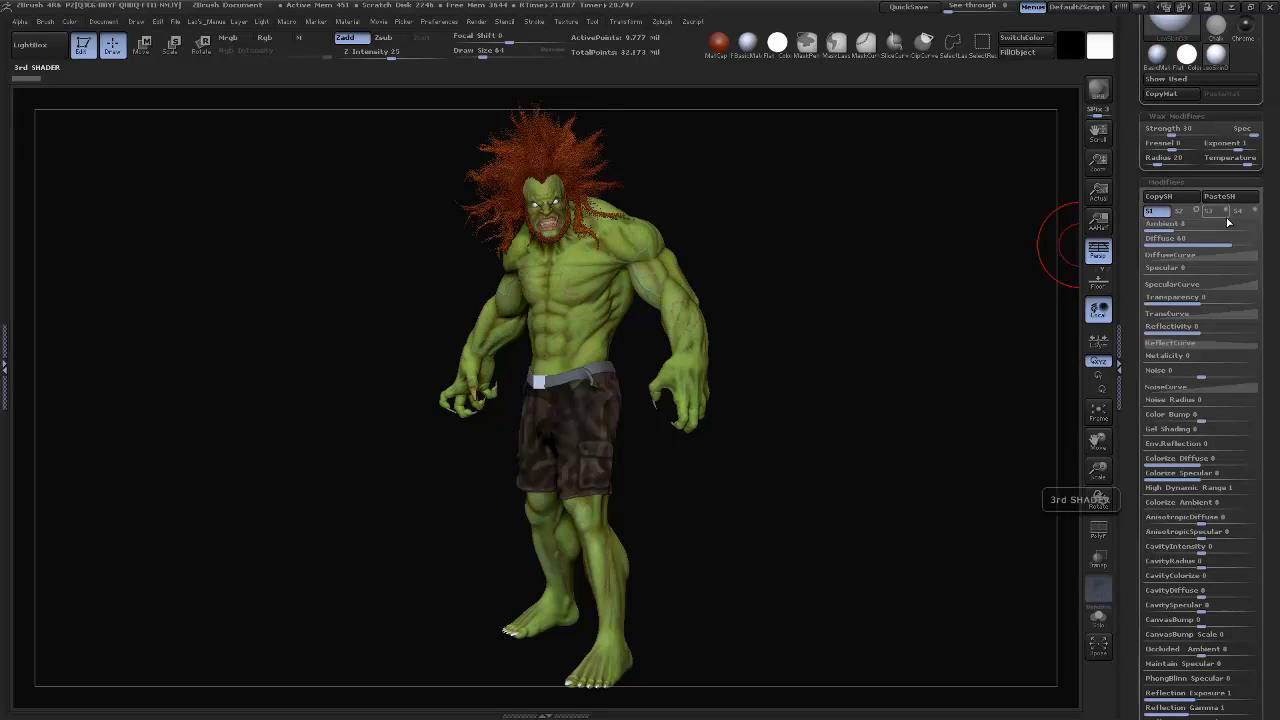
Step: Return to the LeoSkin03 material's S1 shader and turn off ambient occlusion and shadows in the render properties
left_click(1217, 215)
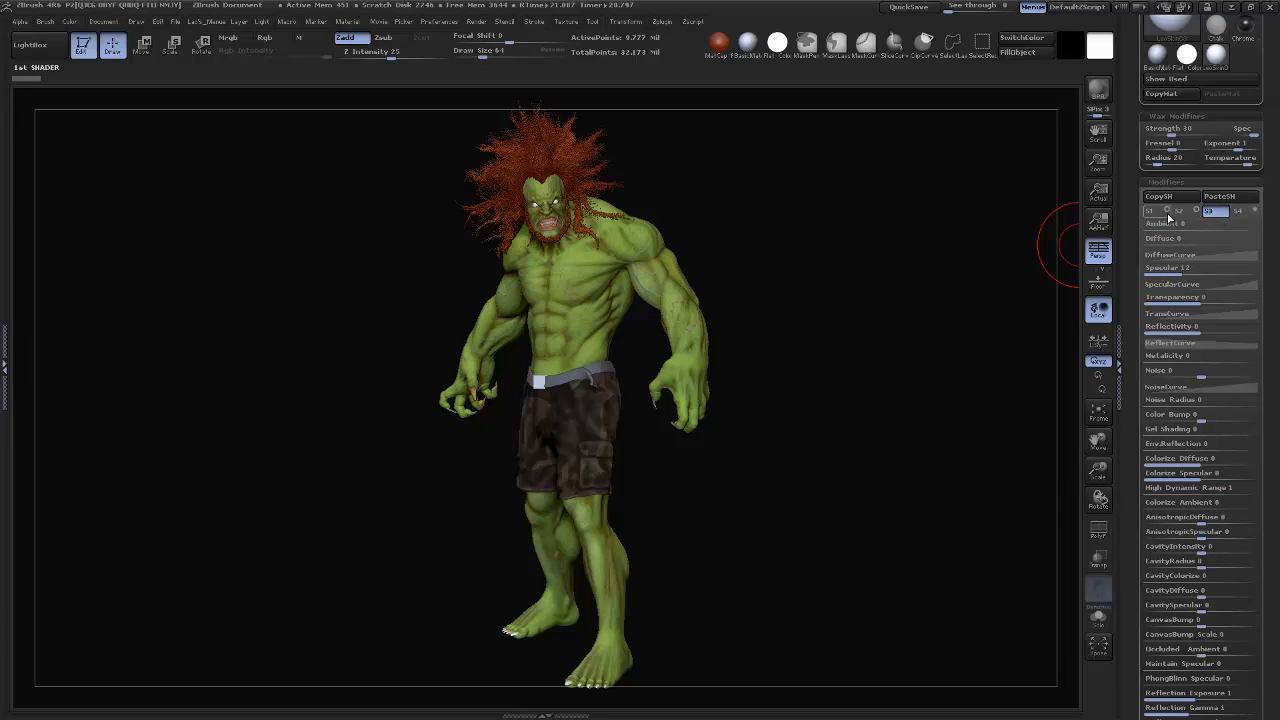
left_click(1168, 213)
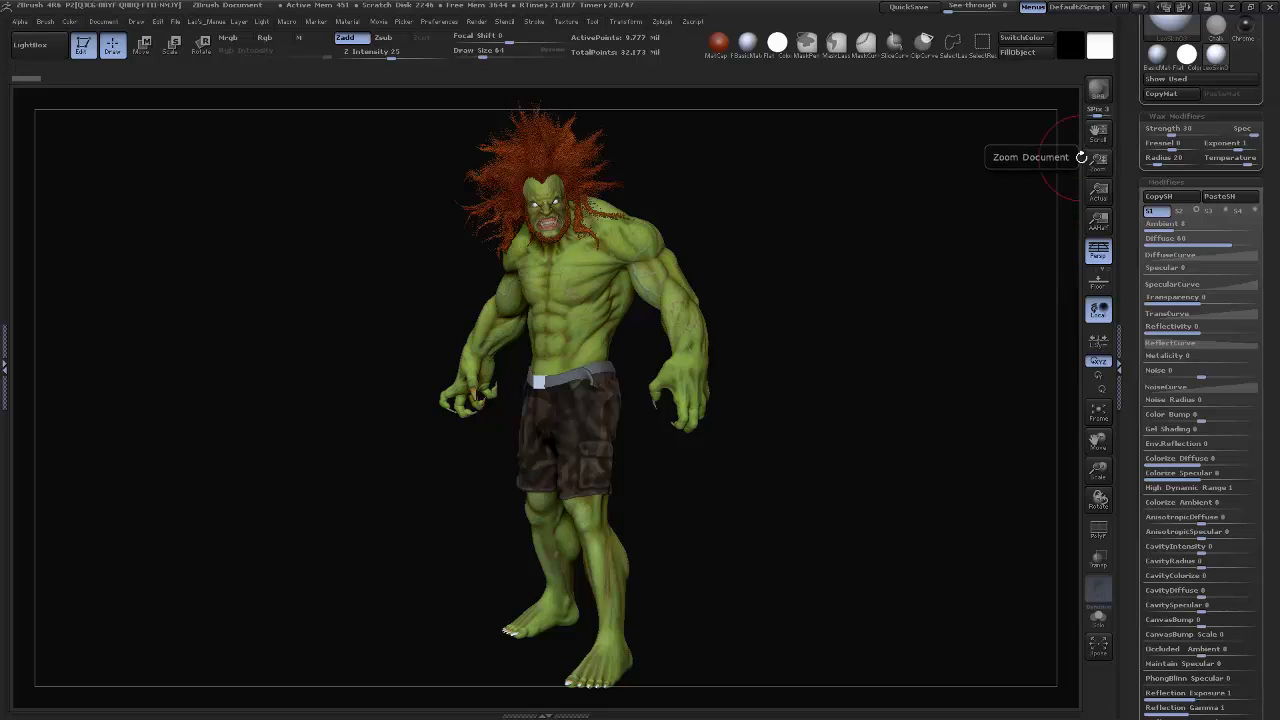
left_click_drag(1274, 143, 1277, 338)
left_click(1236, 209)
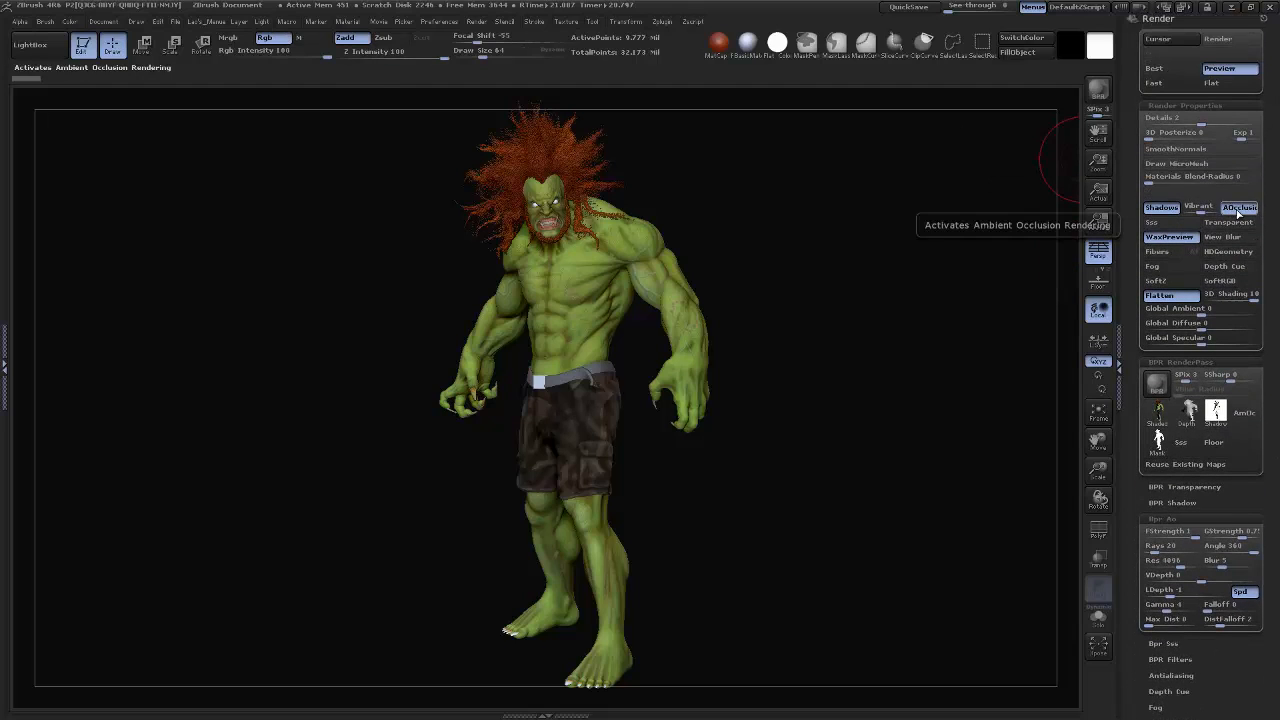
left_click(1238, 209)
left_click(1161, 208)
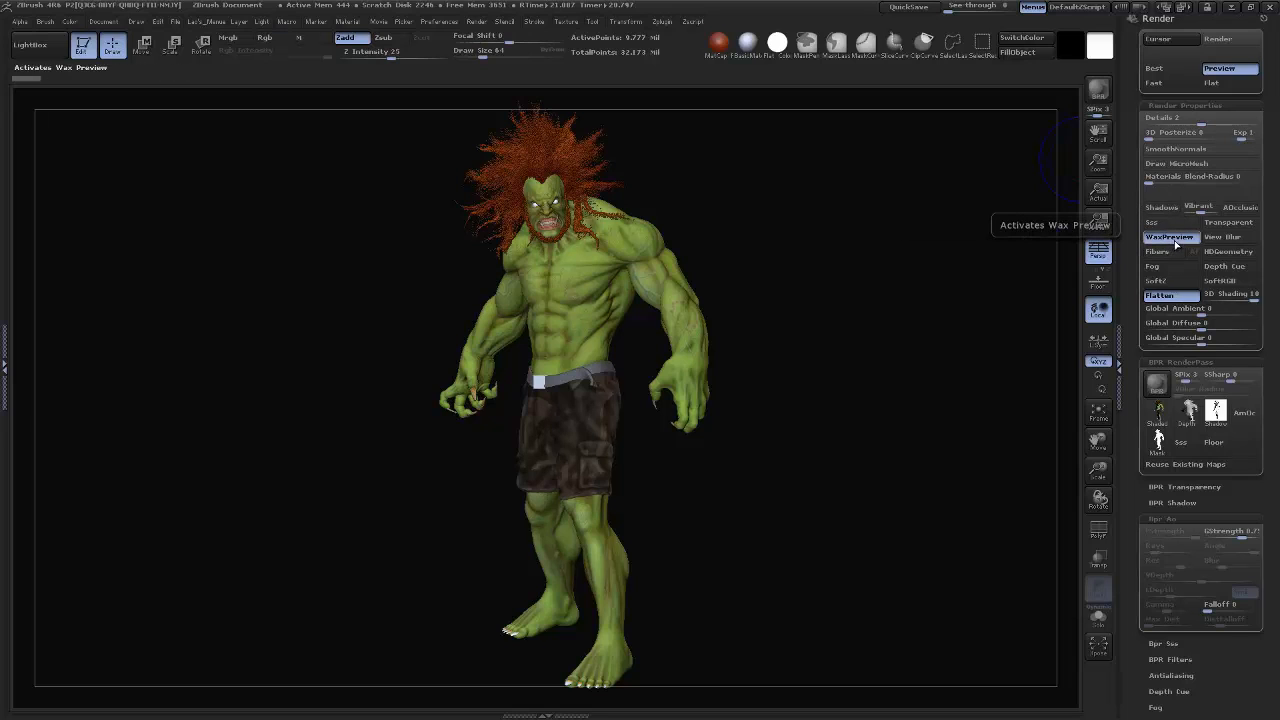
Step: With wax preview active, try a wax strength of 100 on BasicMaterial and bring it back to 0
left_click(1175, 241)
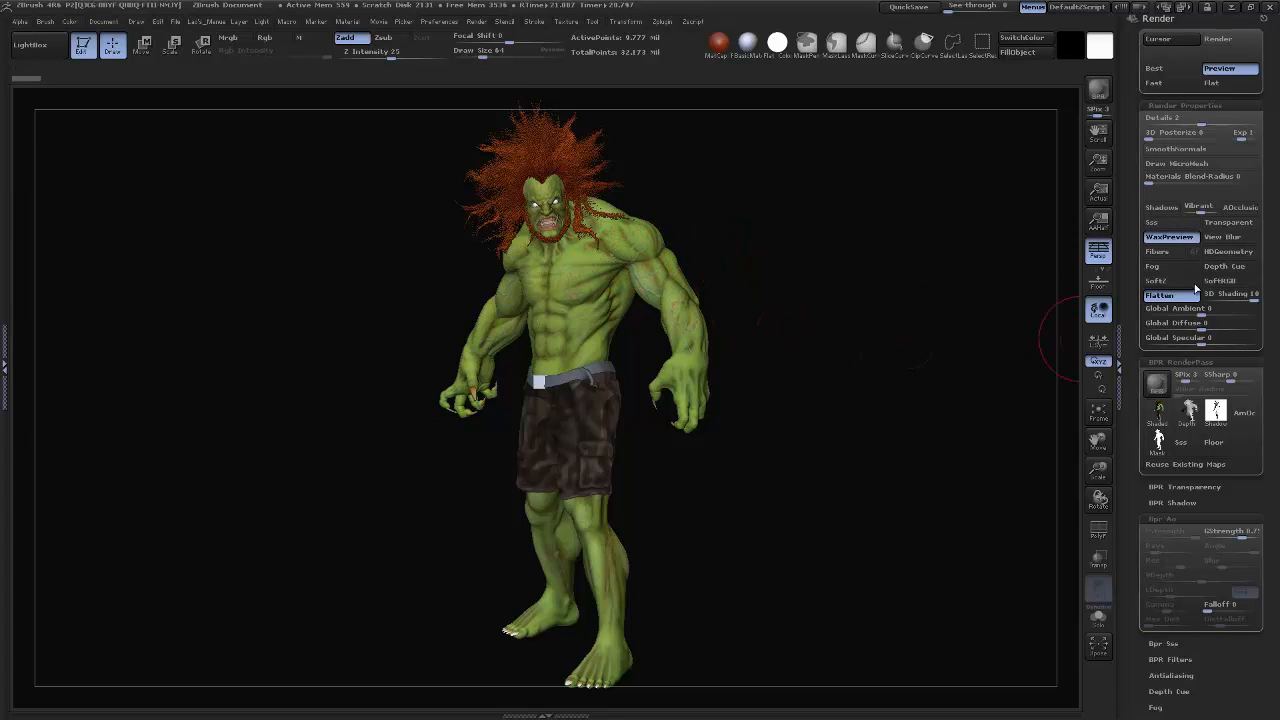
left_click(1162, 244)
left_click(1197, 238)
key("shift+r")
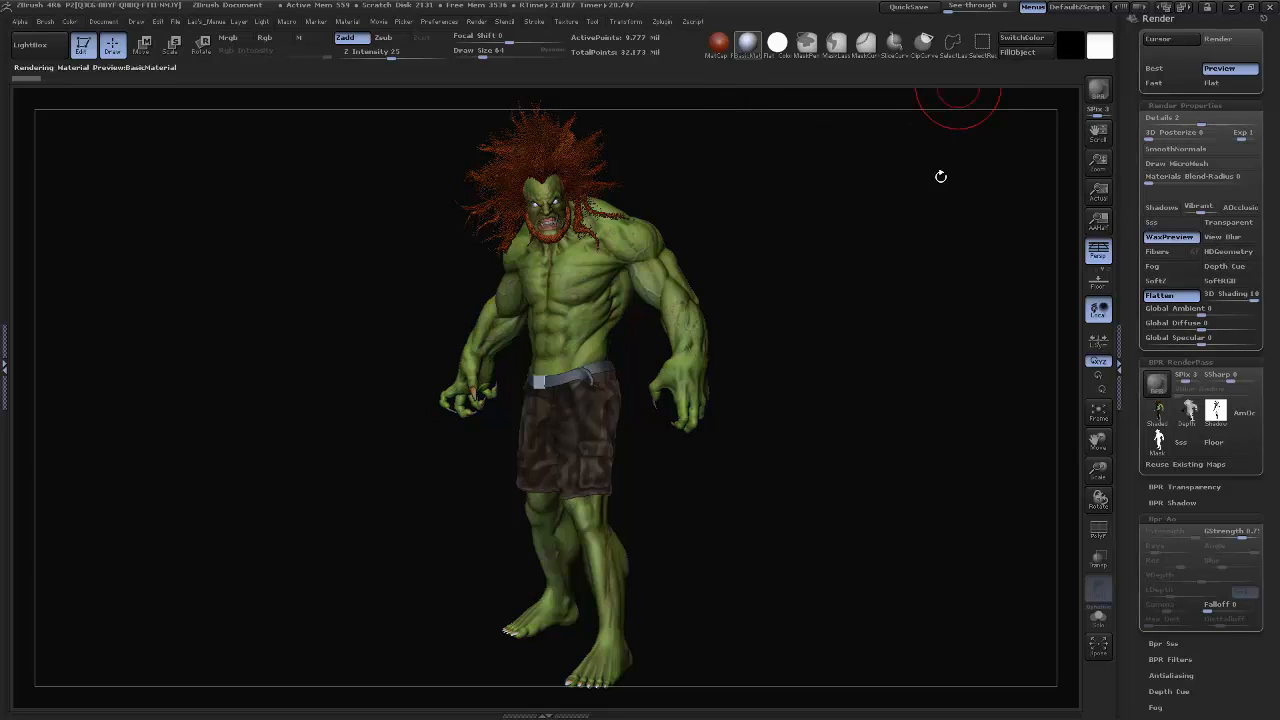
left_click_drag(1265, 227, 1265, 136)
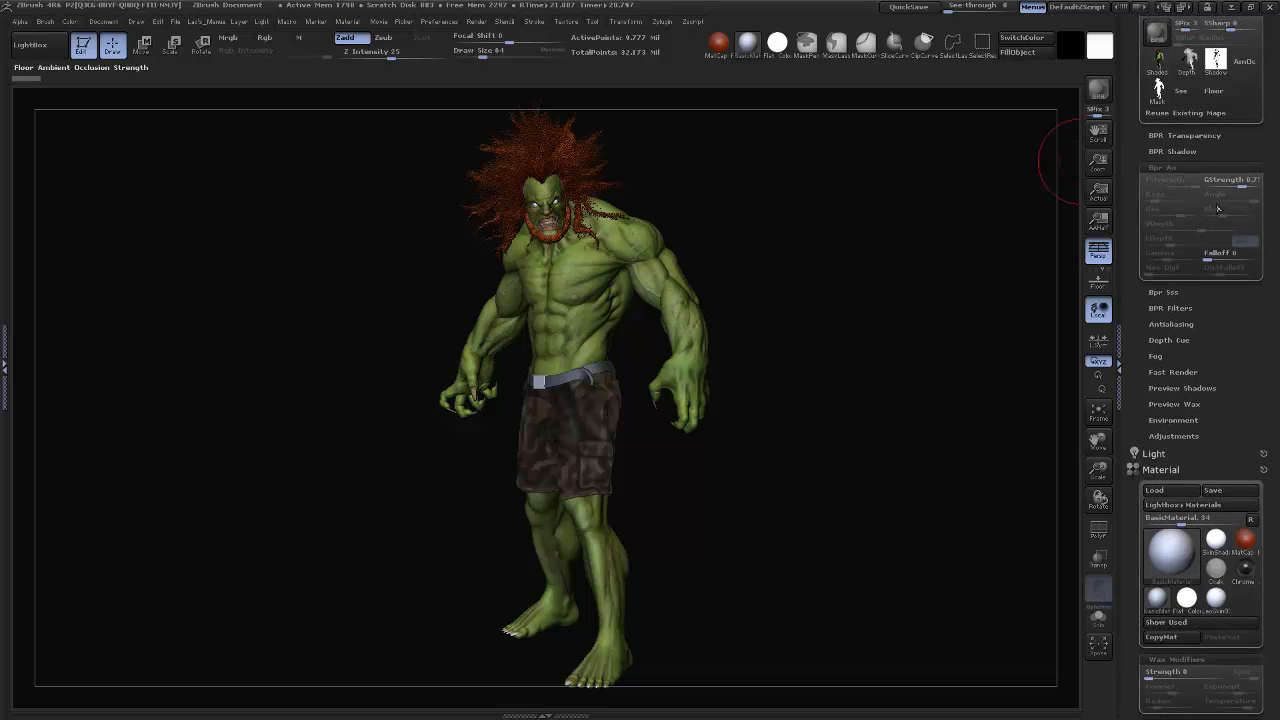
scroll(1218, 208, "down", 5)
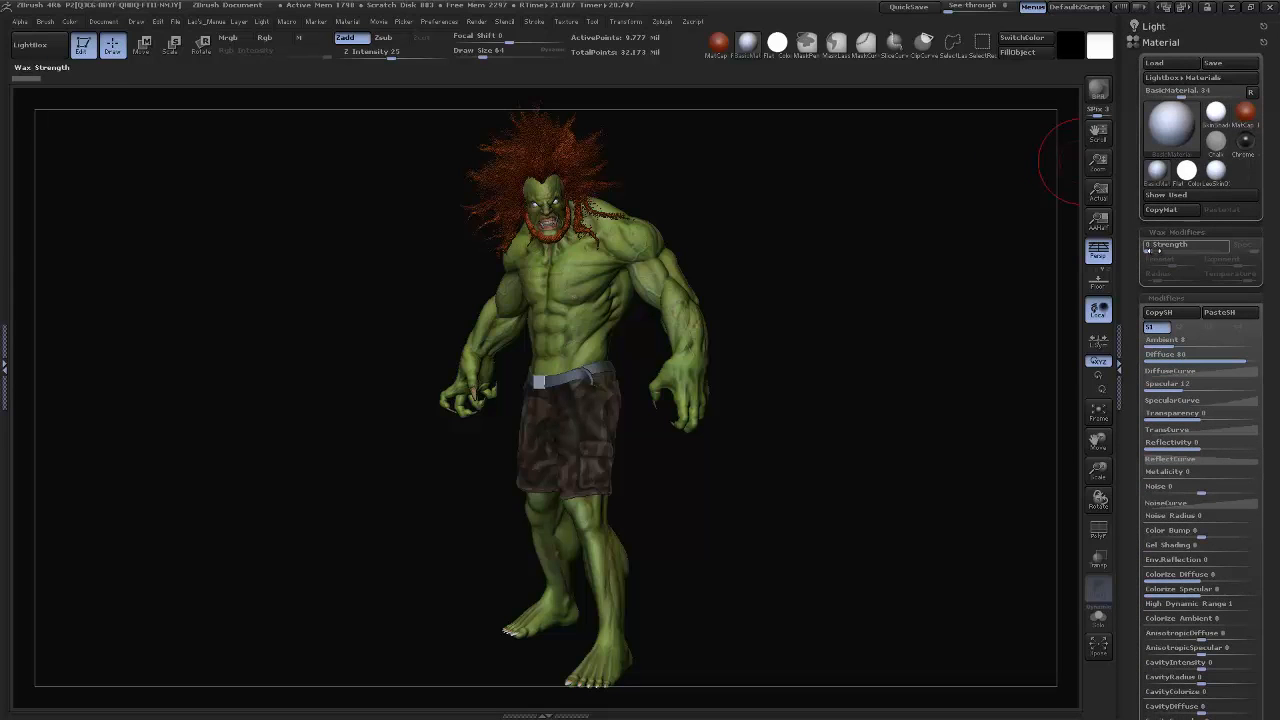
scroll(1271, 148, "down", 10)
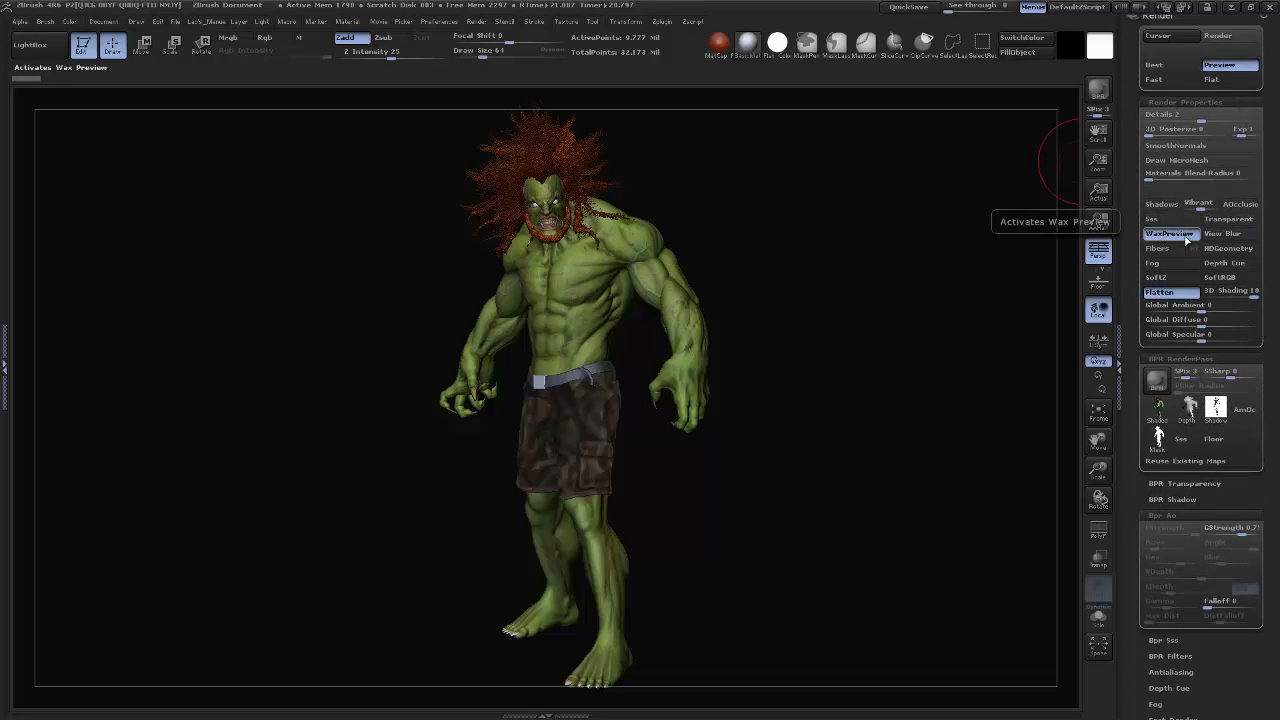
left_click_drag(1265, 236, 1148, 228)
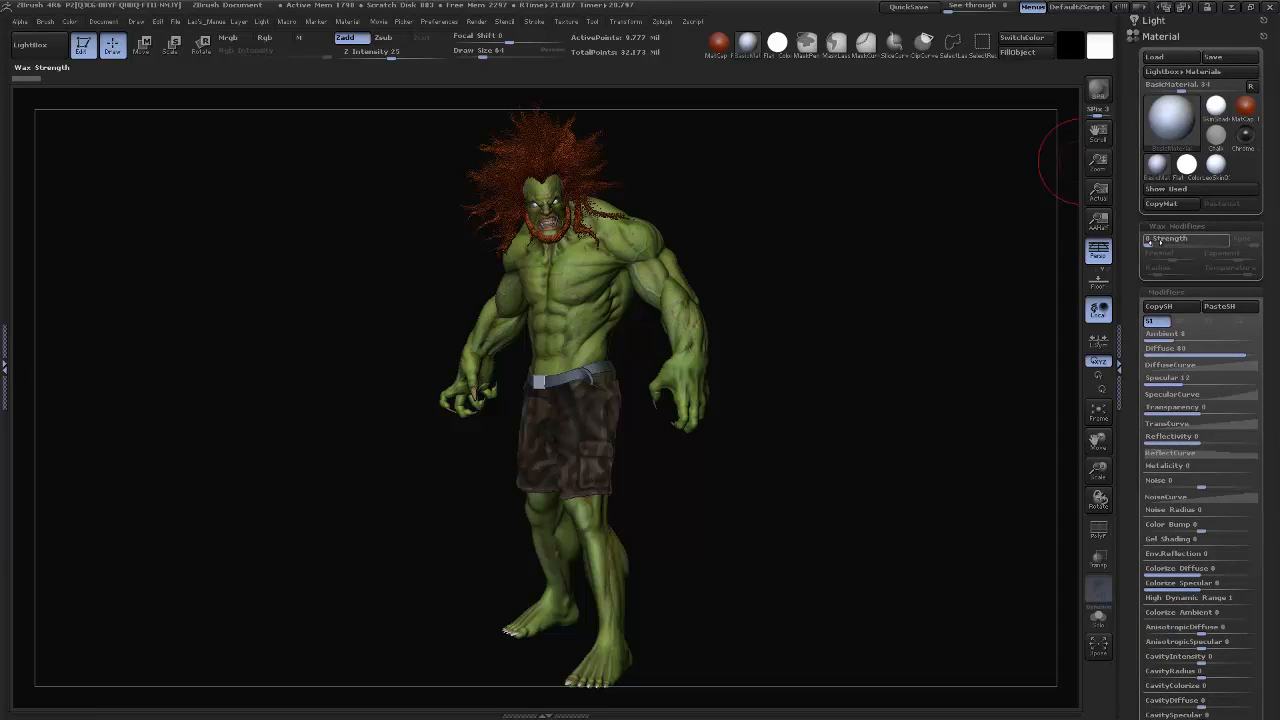
left_click_drag(1223, 238, 1250, 240)
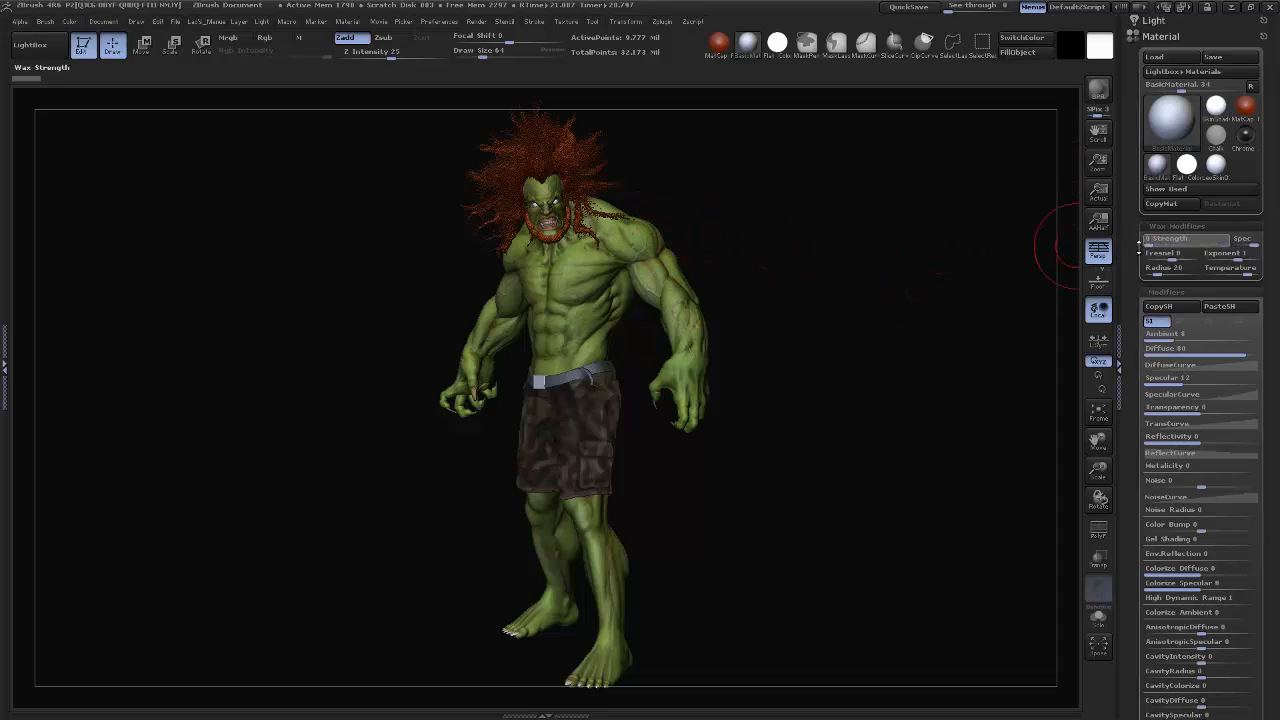
mouse_move(1146, 240)
left_mouse_down()
mouse_move(1134, 245)
mouse_move(1220, 242)
left_mouse_up()
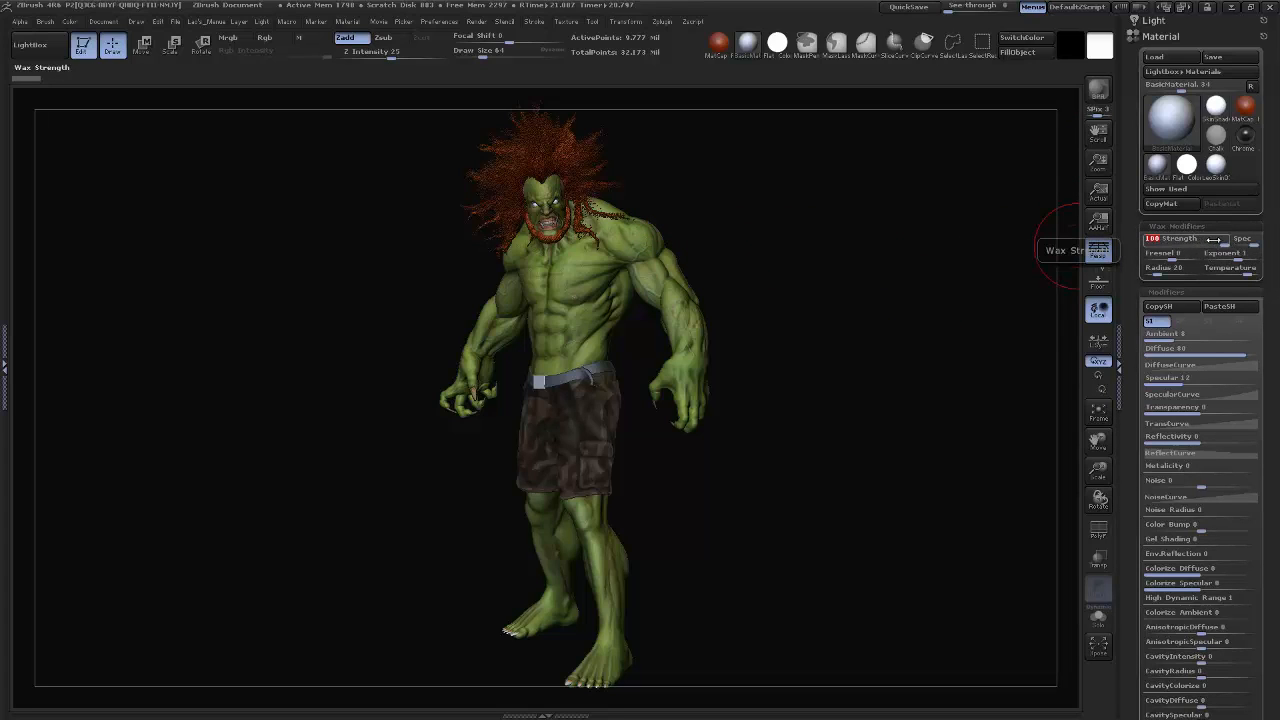
left_click_drag(1215, 242, 1137, 237)
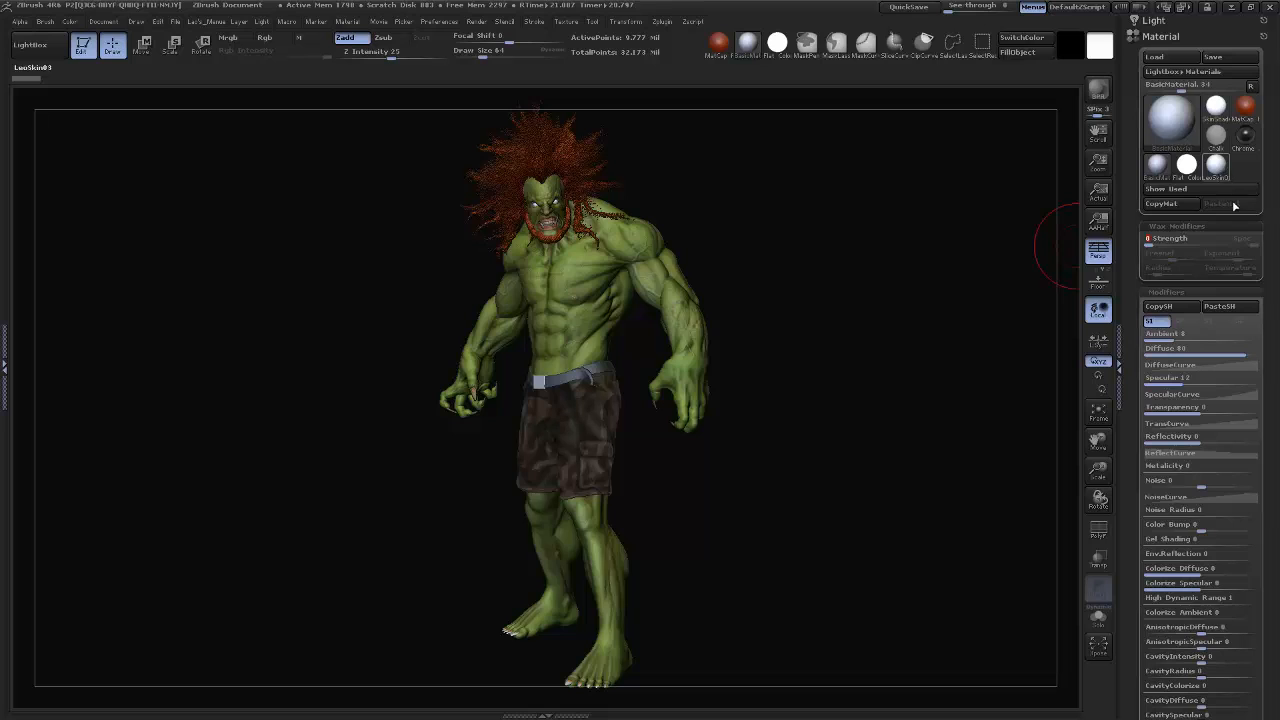
Step: Switch to the LeoSkin03 material and check its wax modifiers against the wax preview render setting
left_click(1216, 166)
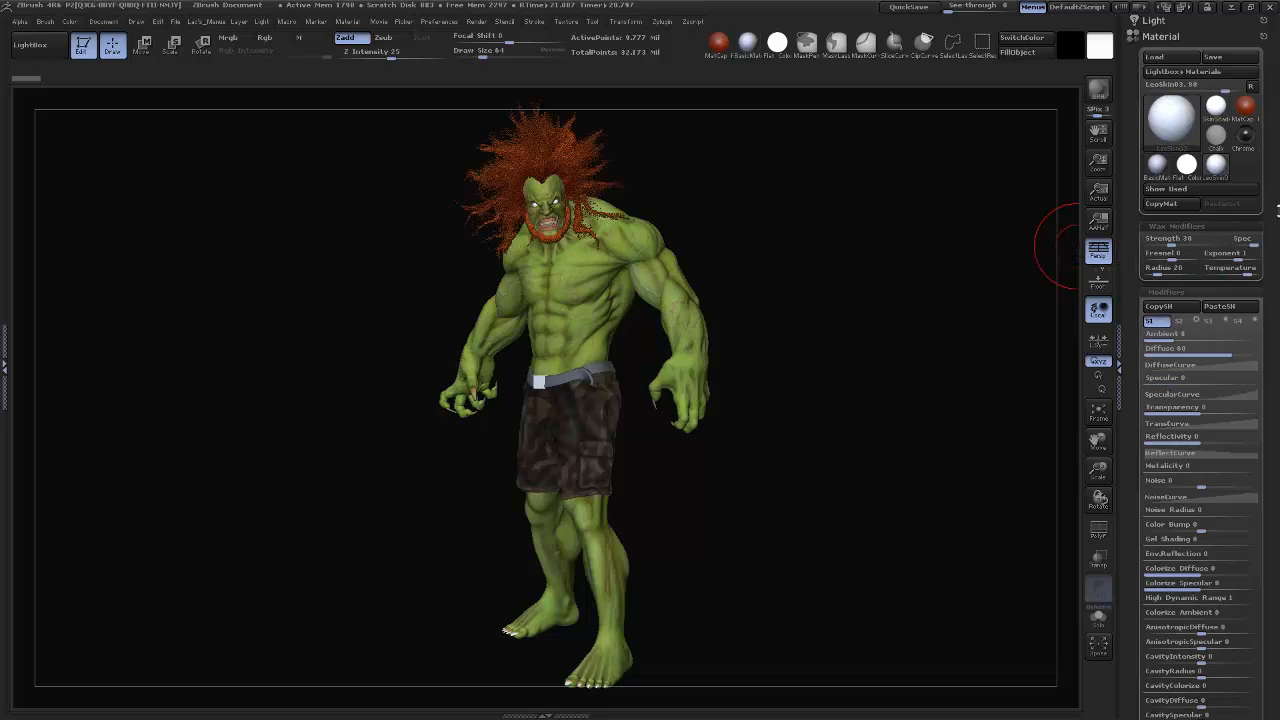
left_click_drag(1278, 210, 1277, 450)
left_click_drag(1277, 171, 1278, 434)
left_click_drag(1278, 102, 1278, 340)
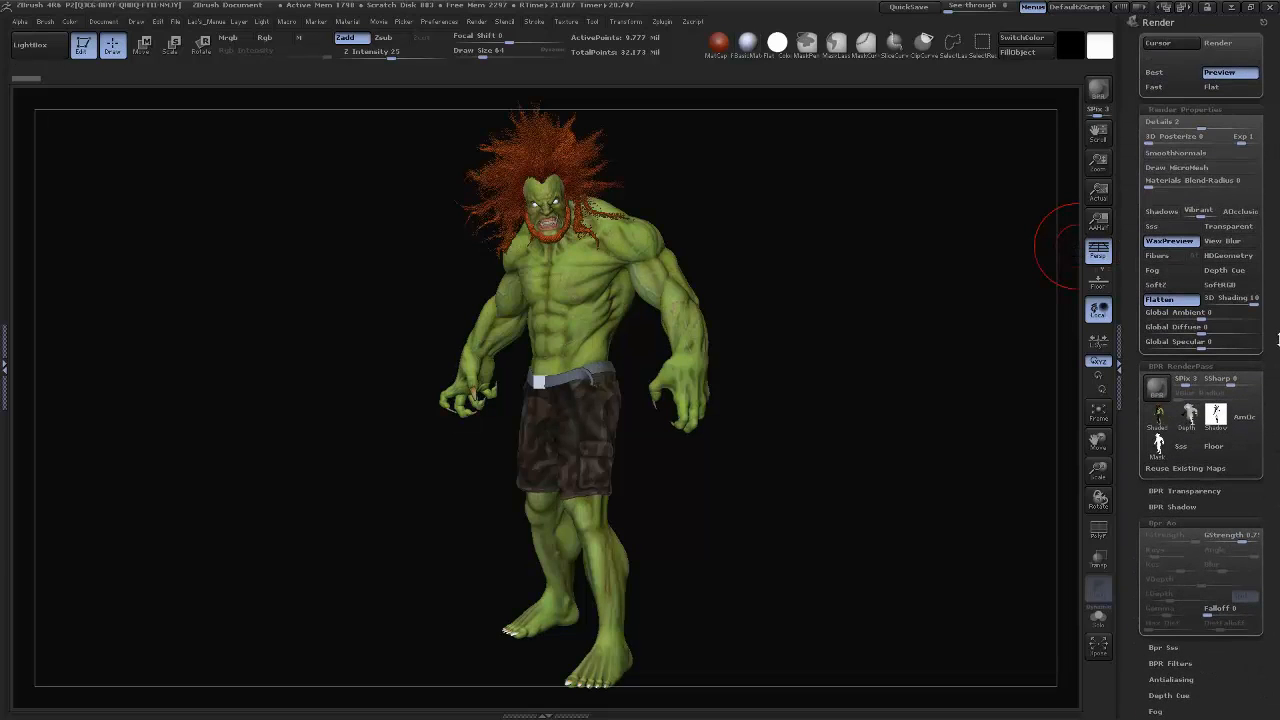
left_click_drag(1275, 420, 1257, 136)
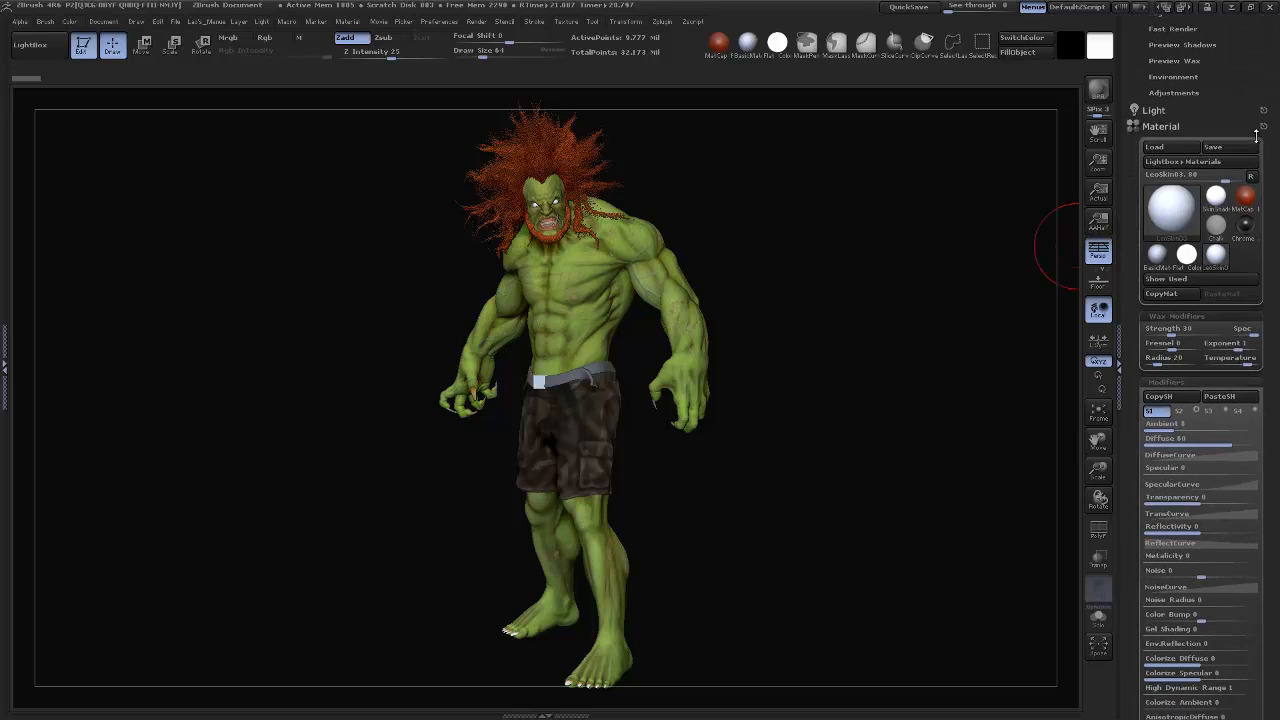
Step: Preview the wax effect on BasicMaterial at strengths 100 and 77, then return the strength to 0
left_click(1156, 258)
left_click_drag(1278, 278, 1278, 232)
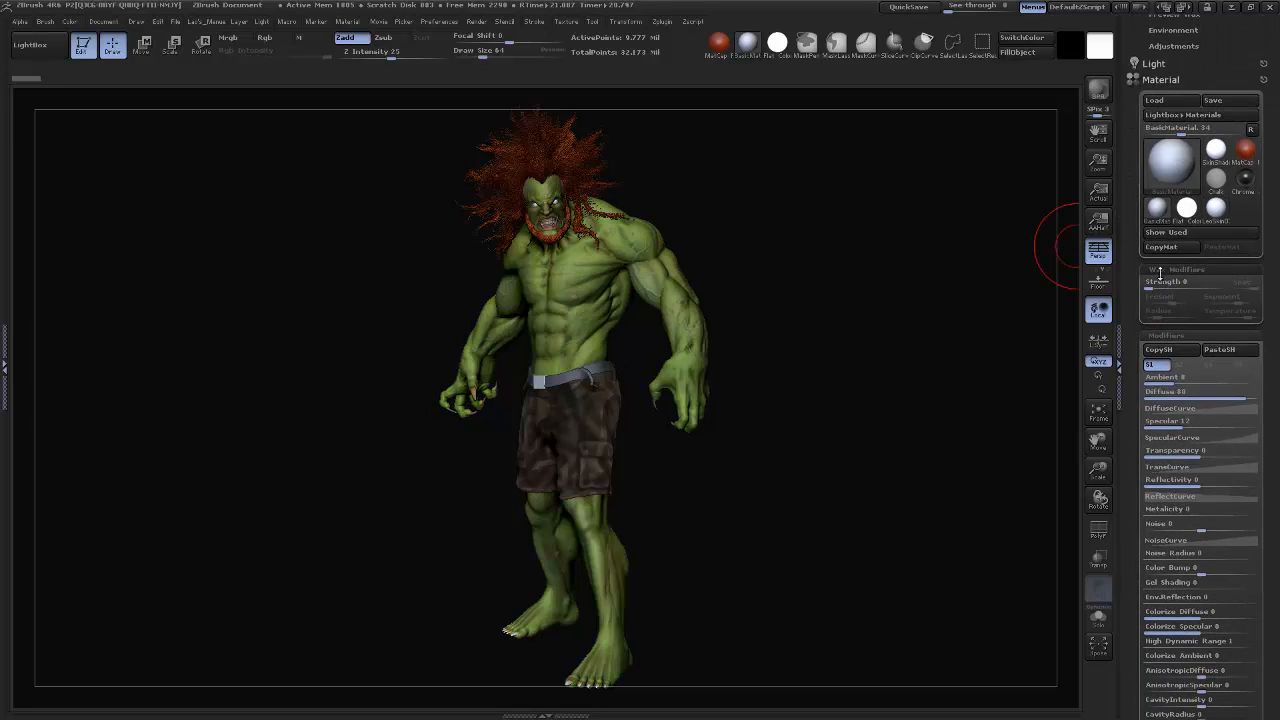
left_click(1236, 281)
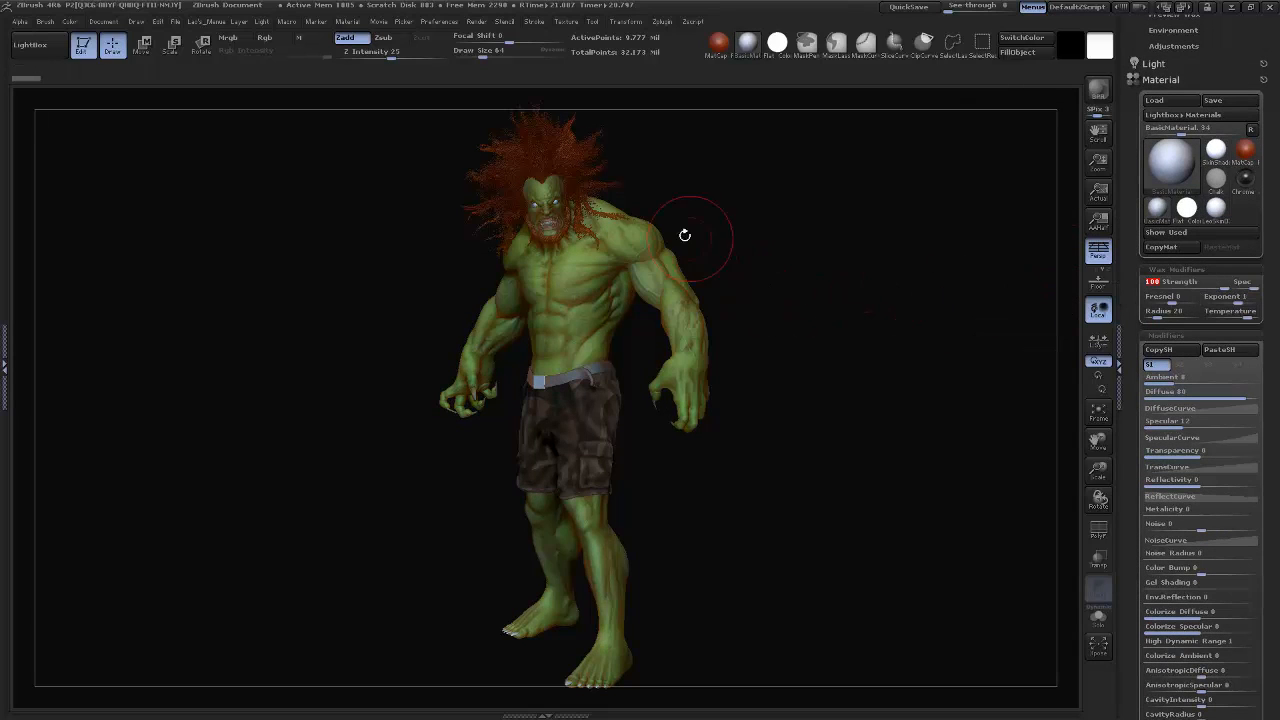
left_click(1210, 282)
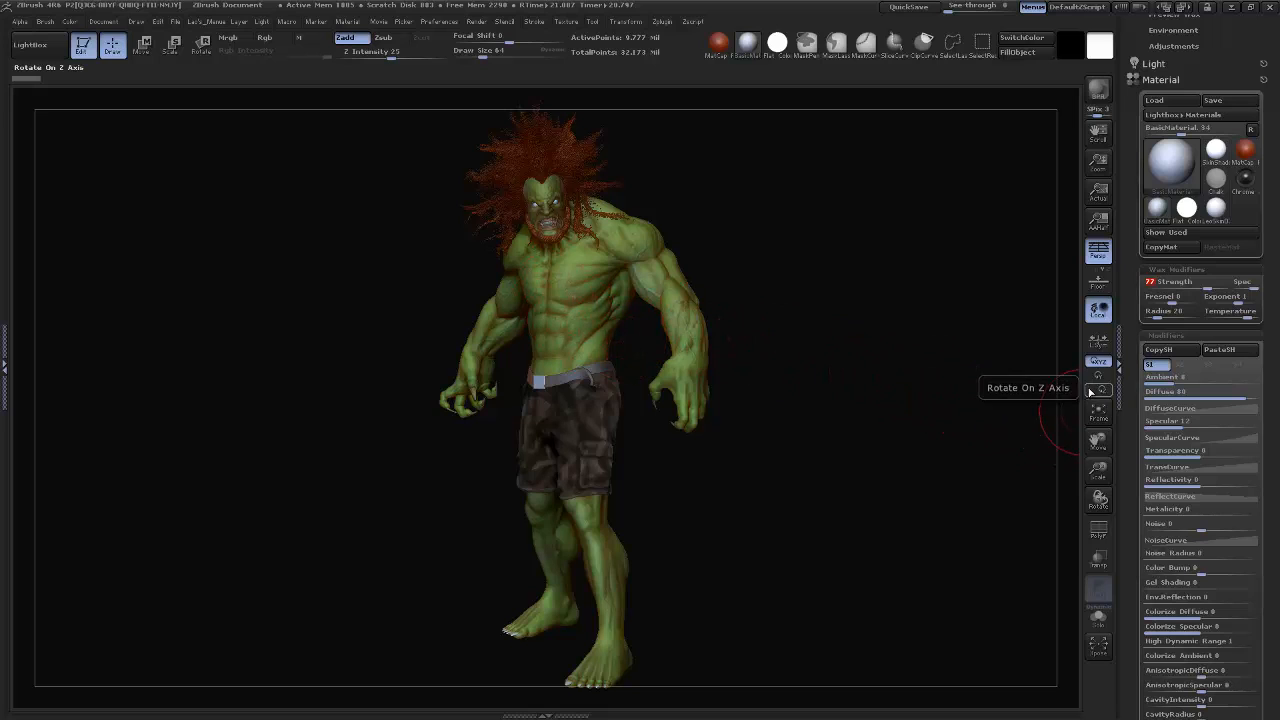
left_click(1148, 283)
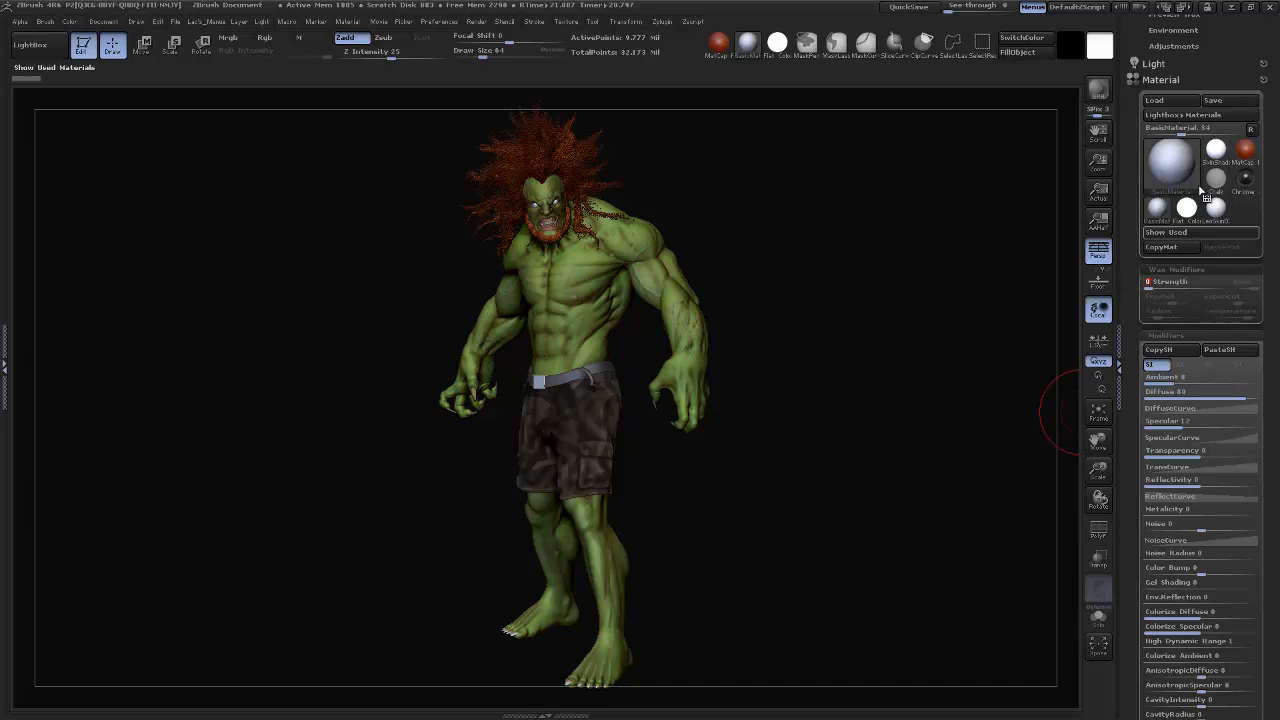
Step: Make LeoSkin03 the current material, check the wax preview and shadow render properties, and run a BPR render
left_click(1216, 208)
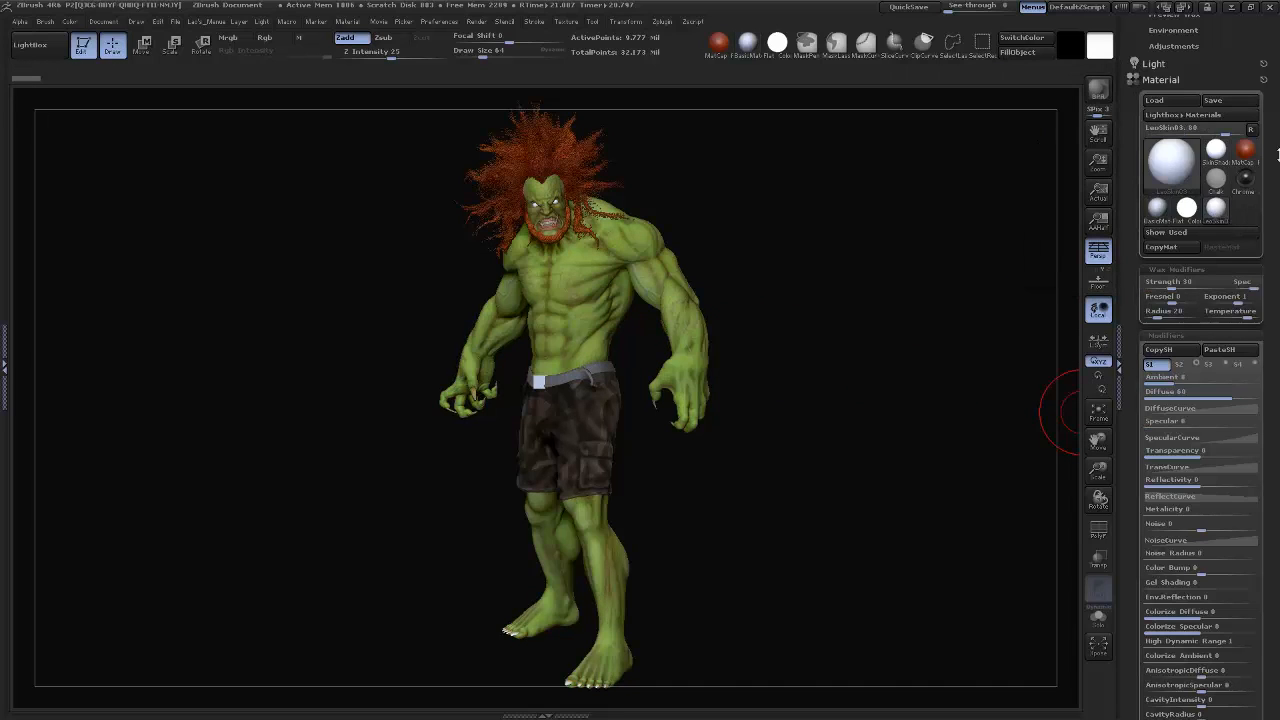
scroll(1278, 289, "up", 5)
scroll(1278, 289, "up", 3)
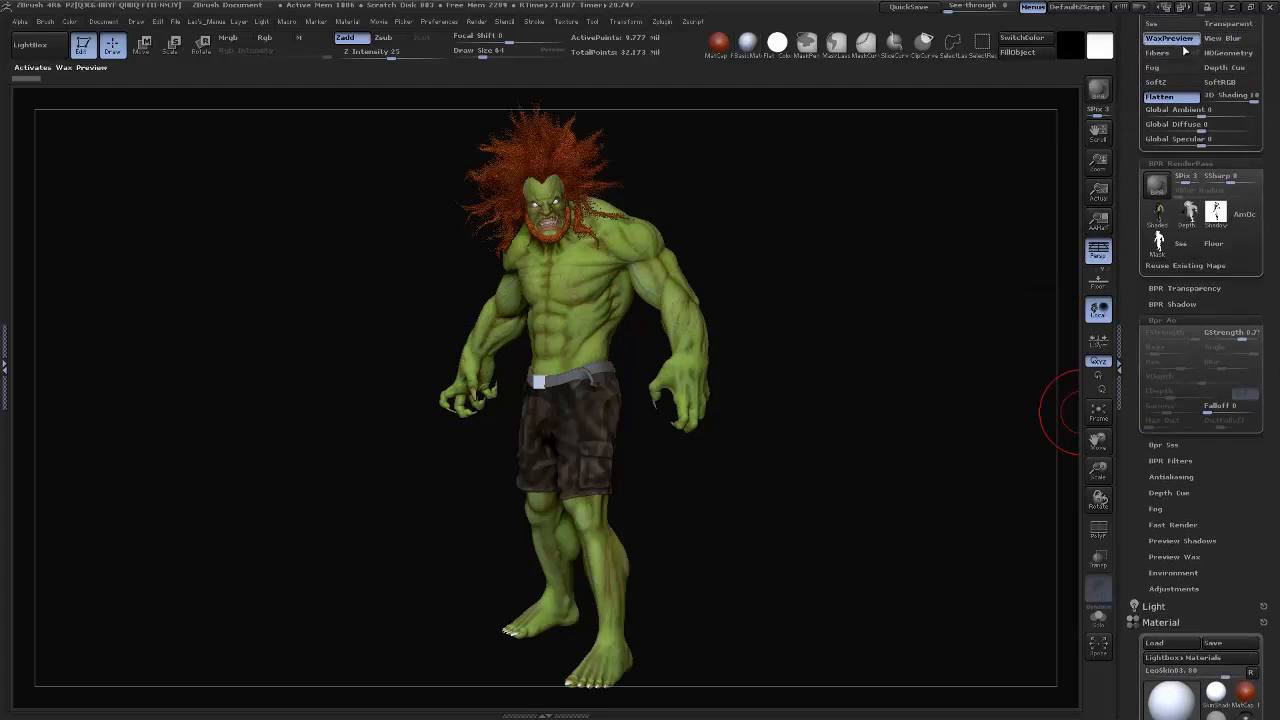
scroll(1170, 115, "up", 3)
left_click(1168, 110)
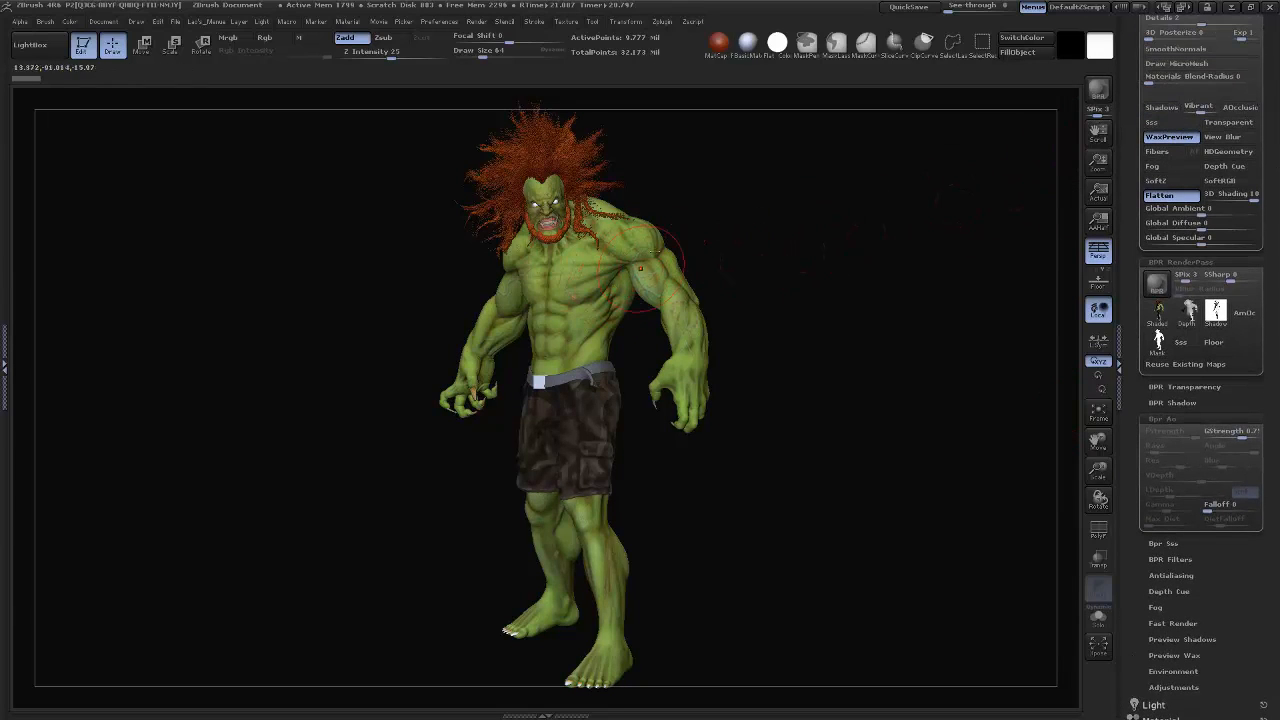
left_click(1099, 93)
Step: Switch off the S1 and S2 shaders of the LeoSkin03 material and switch on the S3 and S4 specular shaders
left_click_drag(1278, 293, 1270, 145)
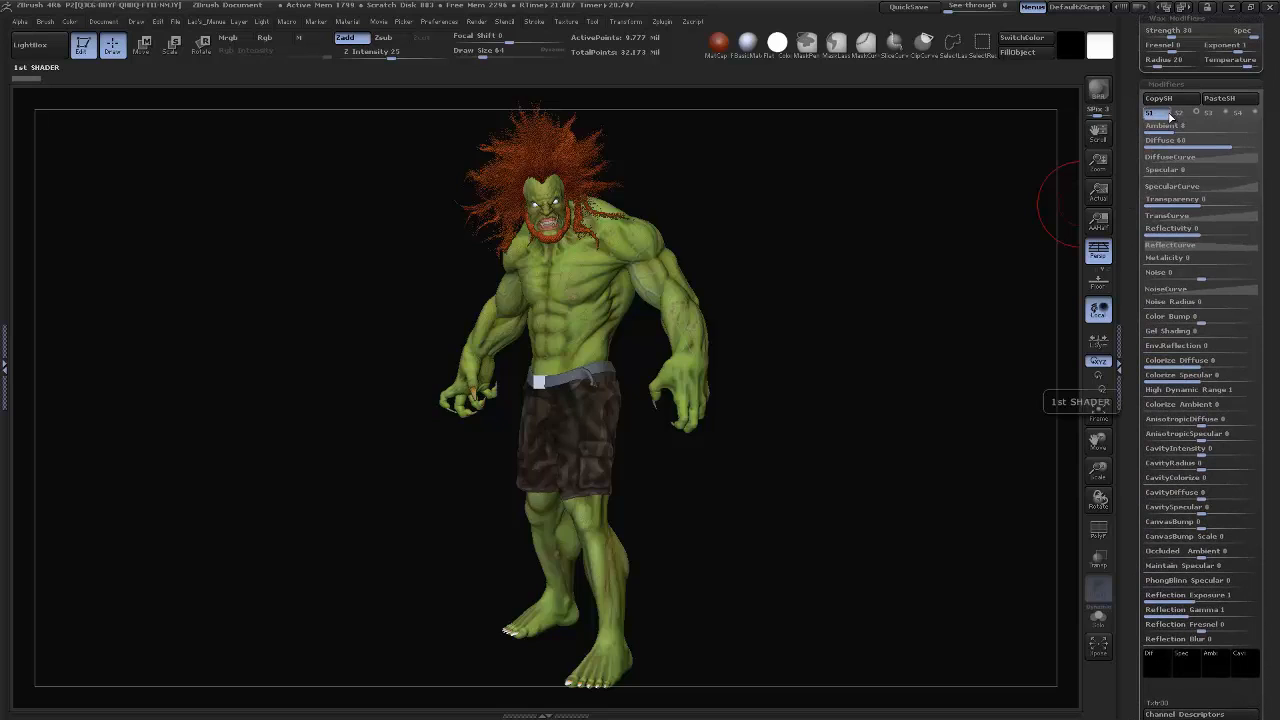
left_click(1167, 113)
left_click(1195, 113)
left_click(1222, 113)
left_click(1238, 113)
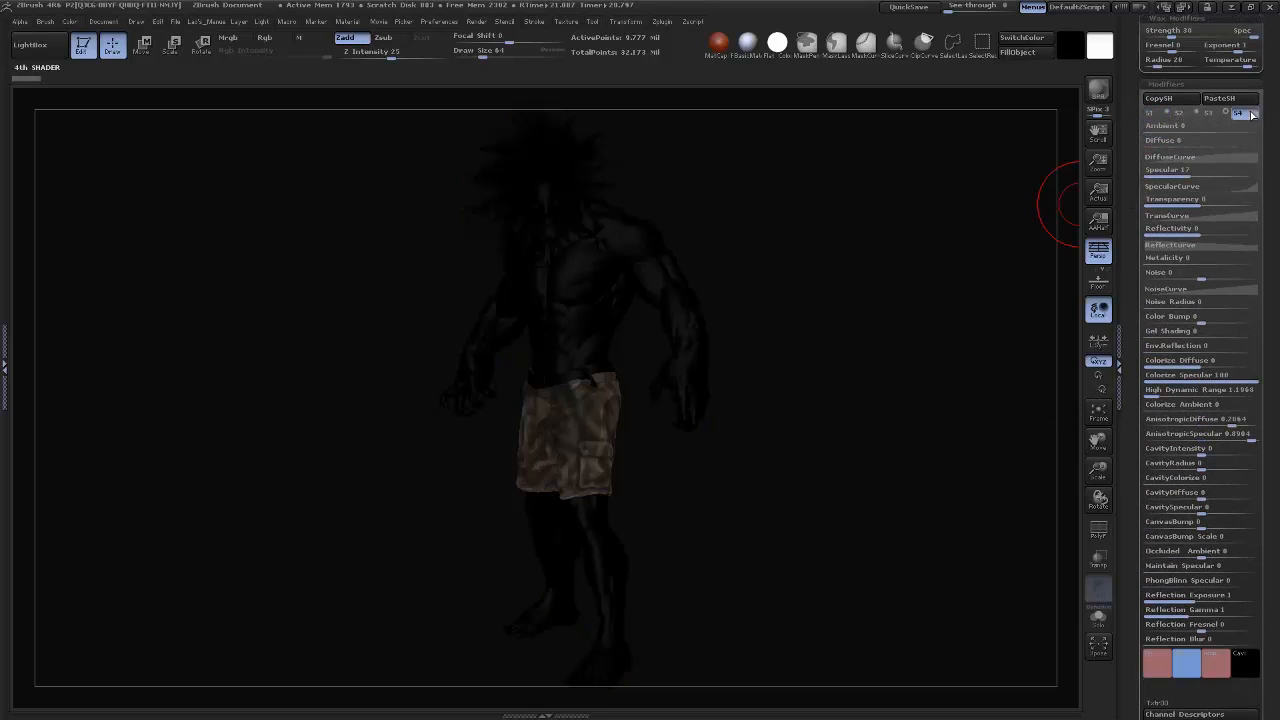
left_click(1253, 116)
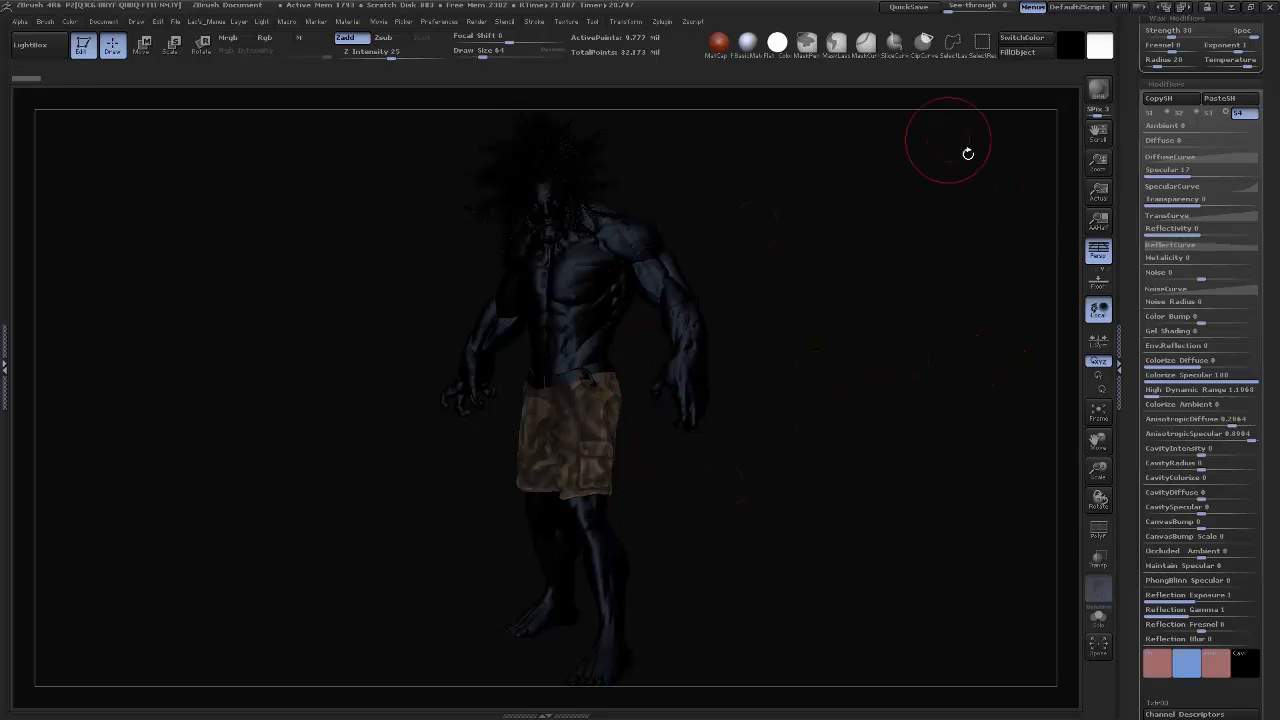
Step: Swap the main and secondary colors to make black current, and set the document background to black
scroll(1278, 181, "up", 5)
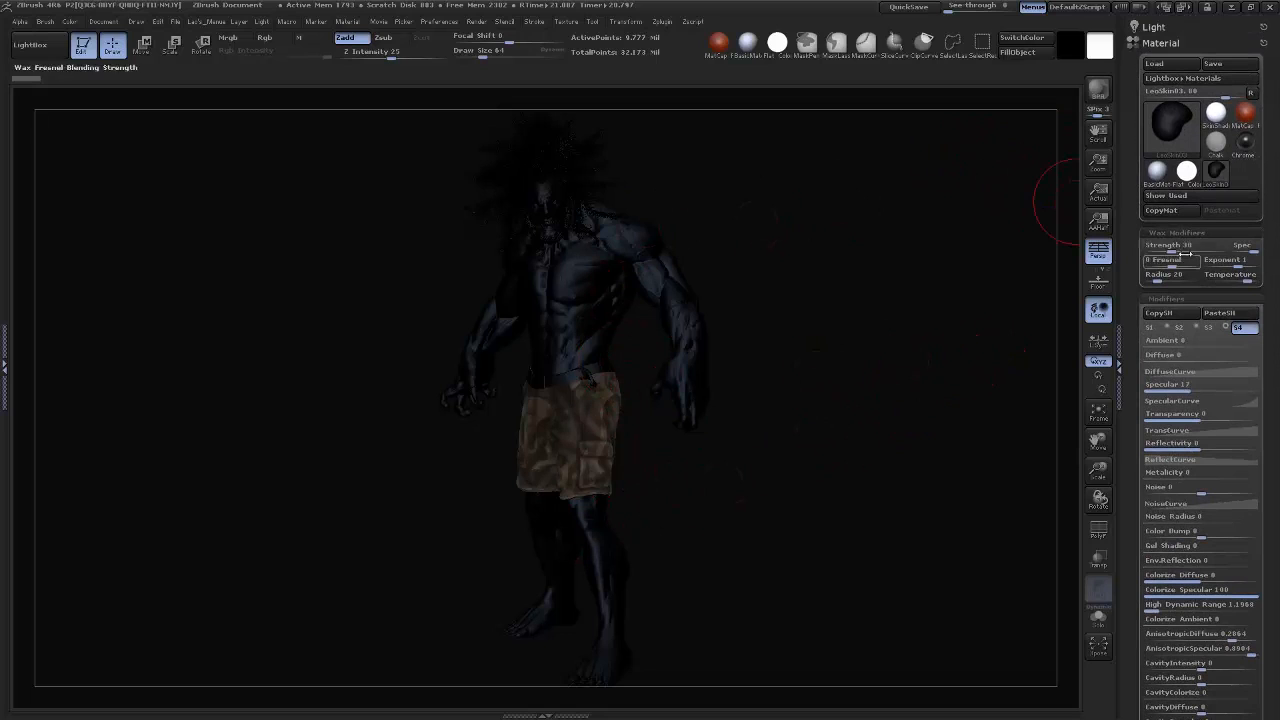
left_click(103, 24)
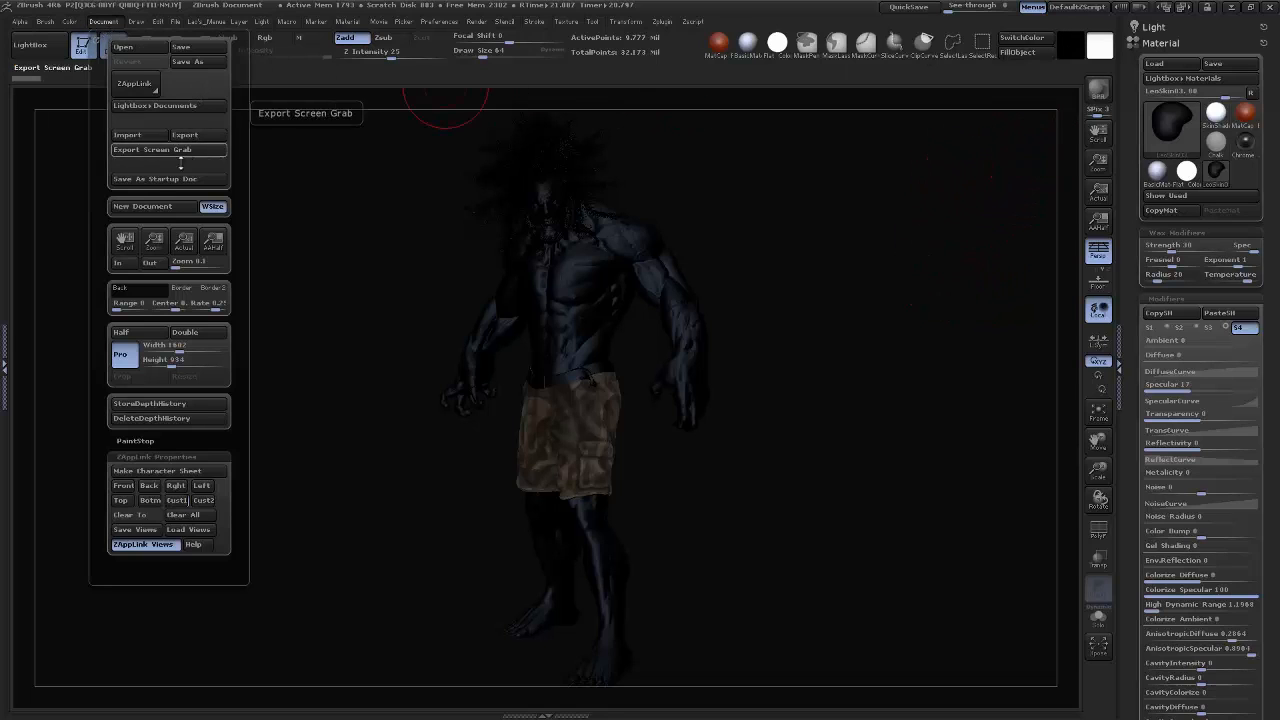
left_click(1045, 41)
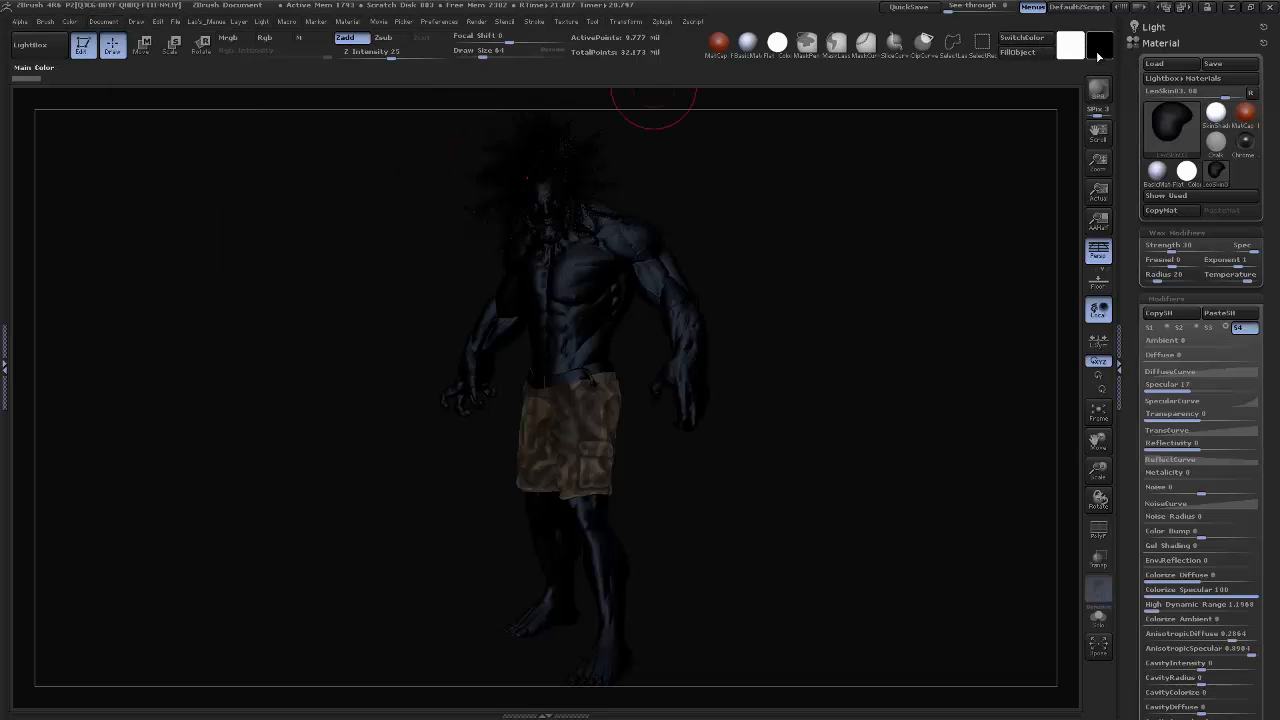
left_click(103, 21)
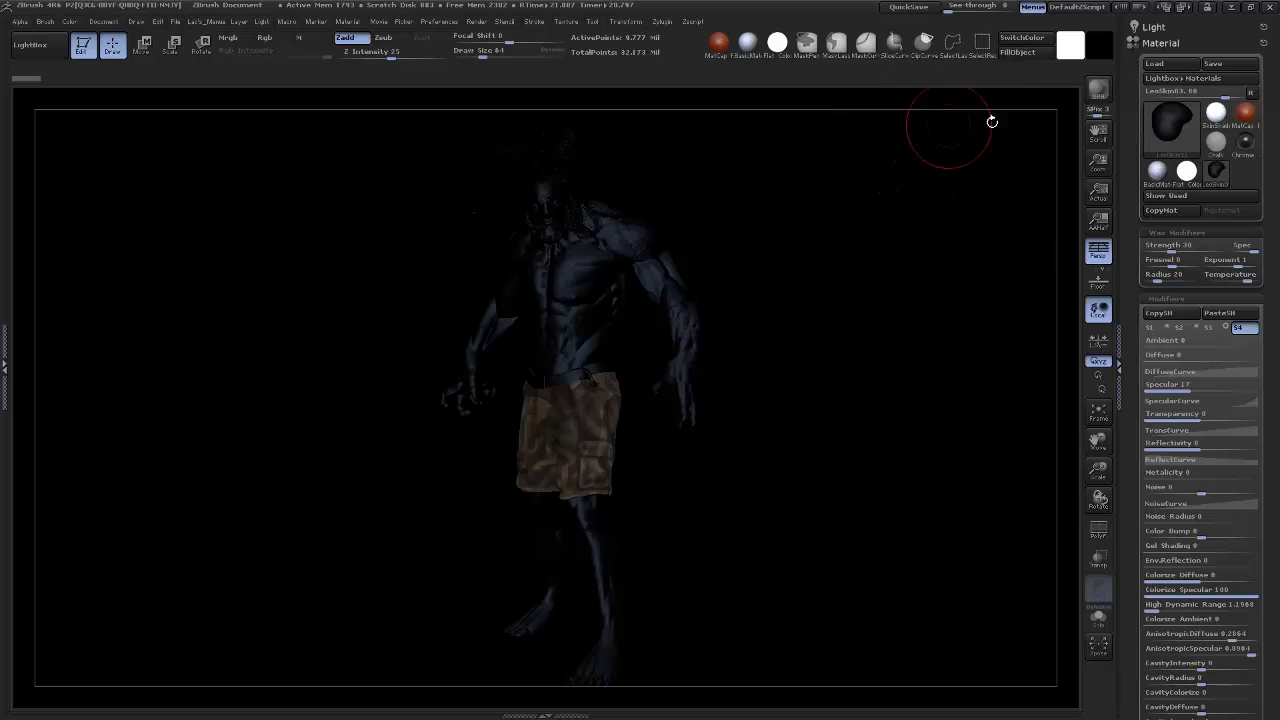
Step: Select BasicMaterial and set both its Ambient and Diffuse to 0 for the specular pass
left_click_drag(1277, 290, 1257, 217)
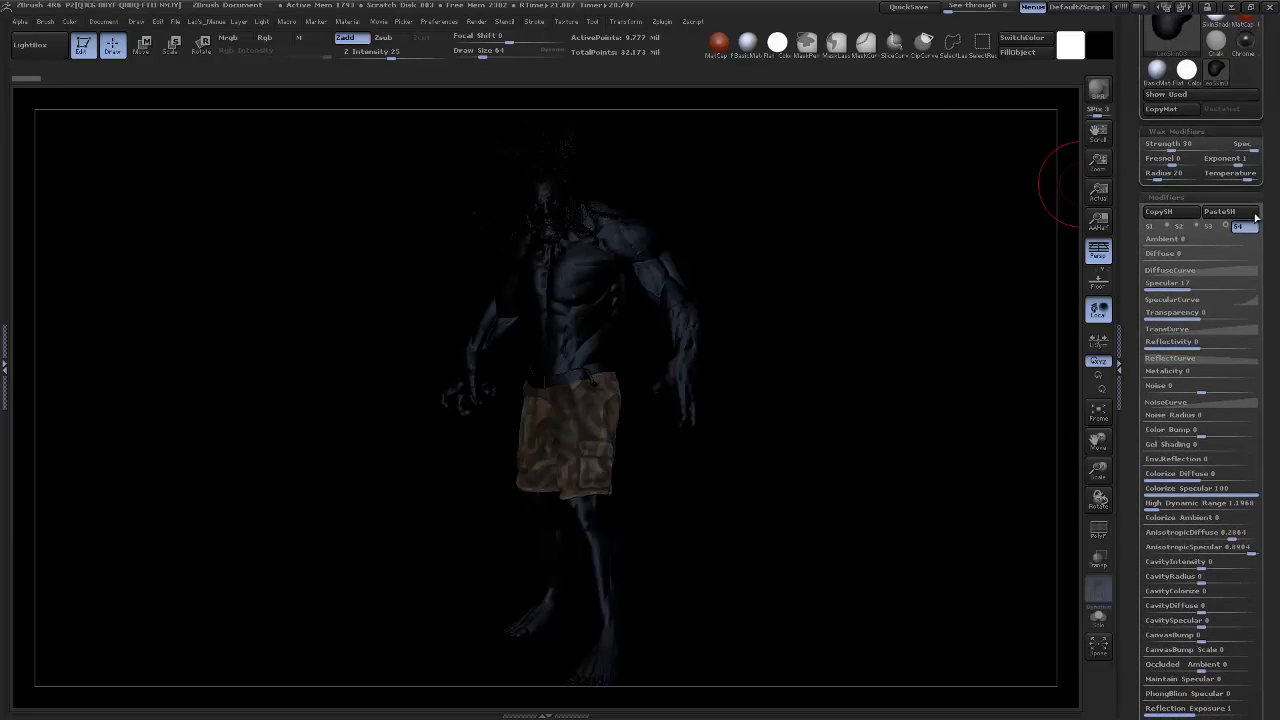
left_click_drag(1192, 124, 1188, 211)
left_click(1157, 157)
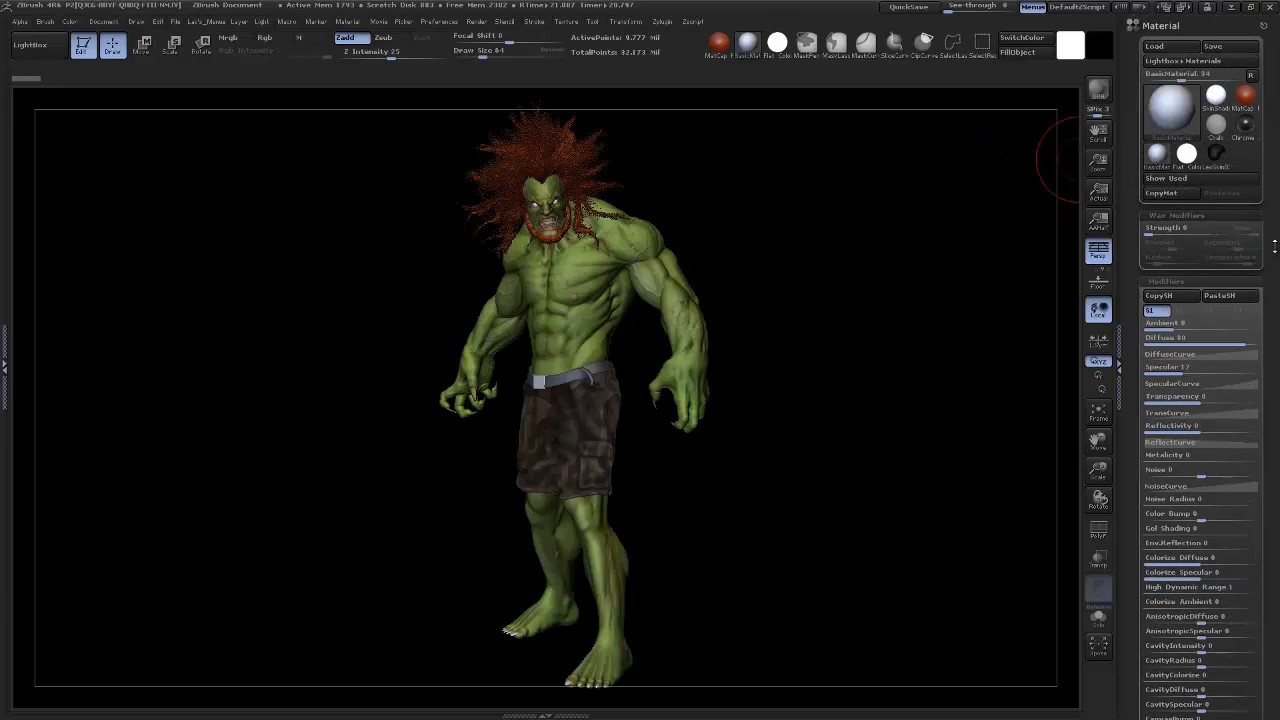
left_click_drag(1273, 241, 1243, 202)
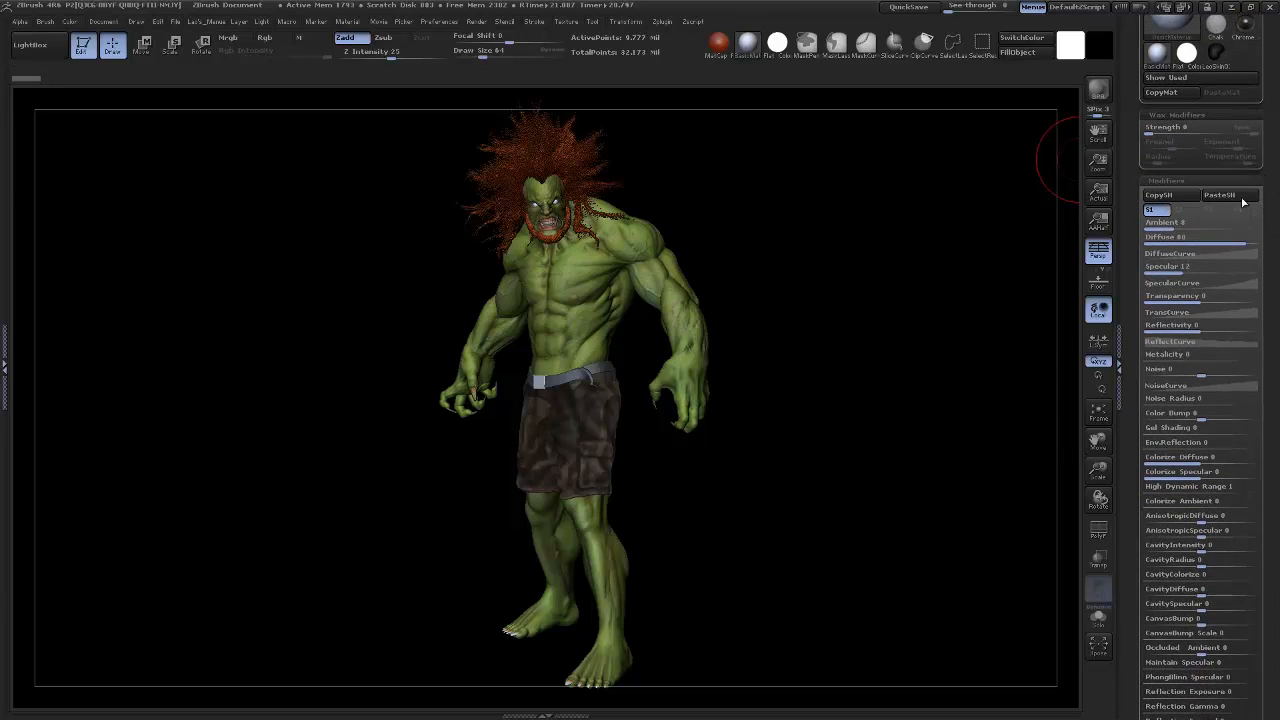
left_click(1178, 230)
type("0")
key("Return")
left_click(1172, 240)
type("0")
key("Return")
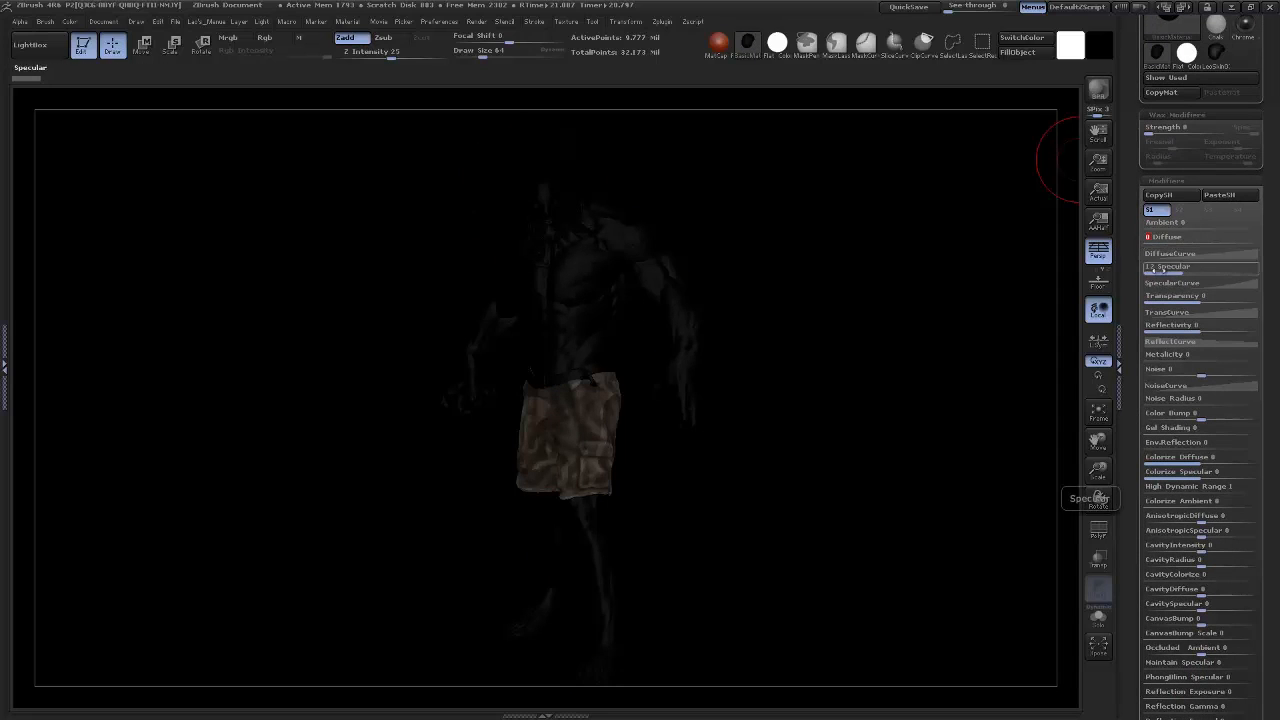
left_click_drag(1274, 167, 1251, 374)
left_click_drag(1273, 191, 1273, 27)
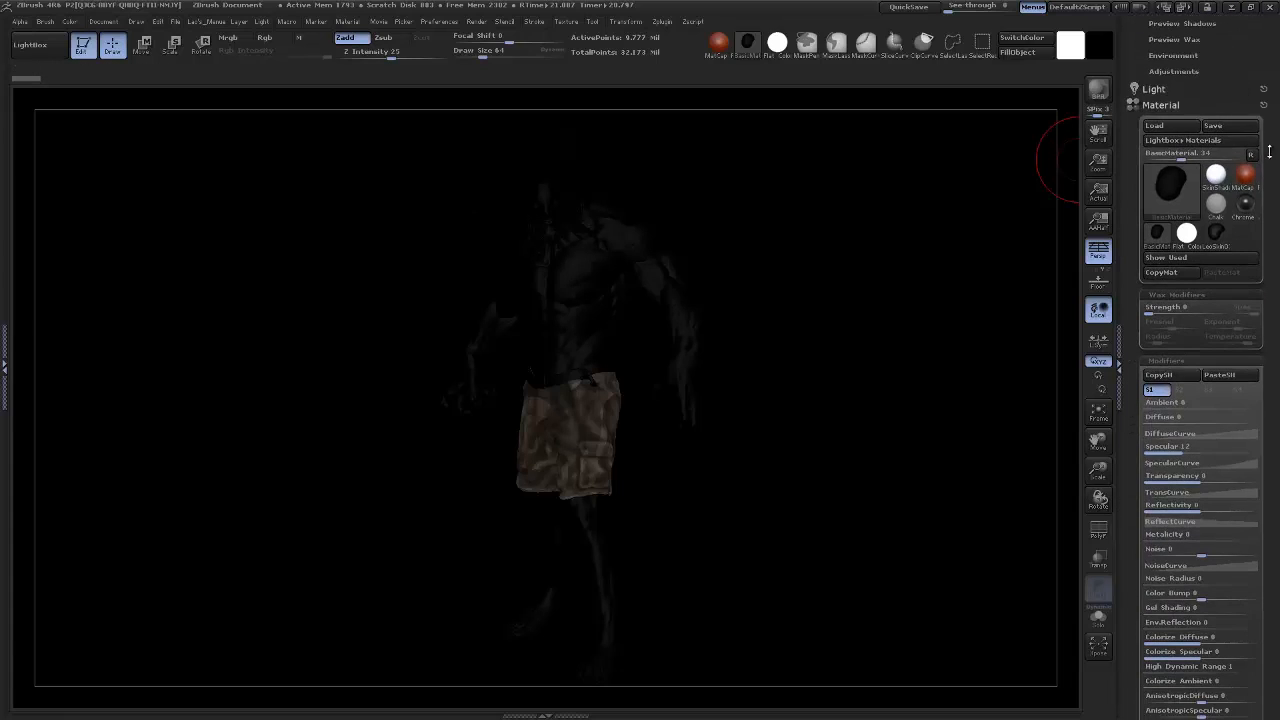
Step: Switch off all three active lights of the scene
left_click_drag(1270, 151, 1152, 309)
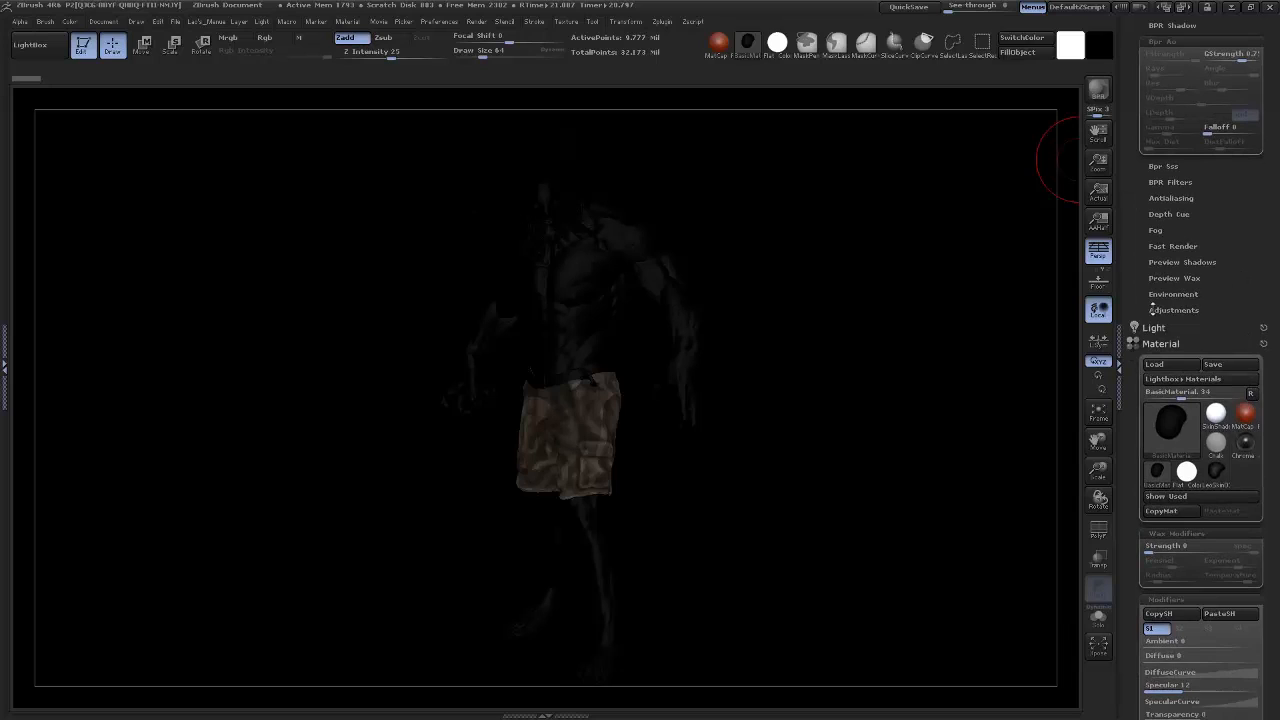
left_click(1155, 327)
left_click(1239, 372)
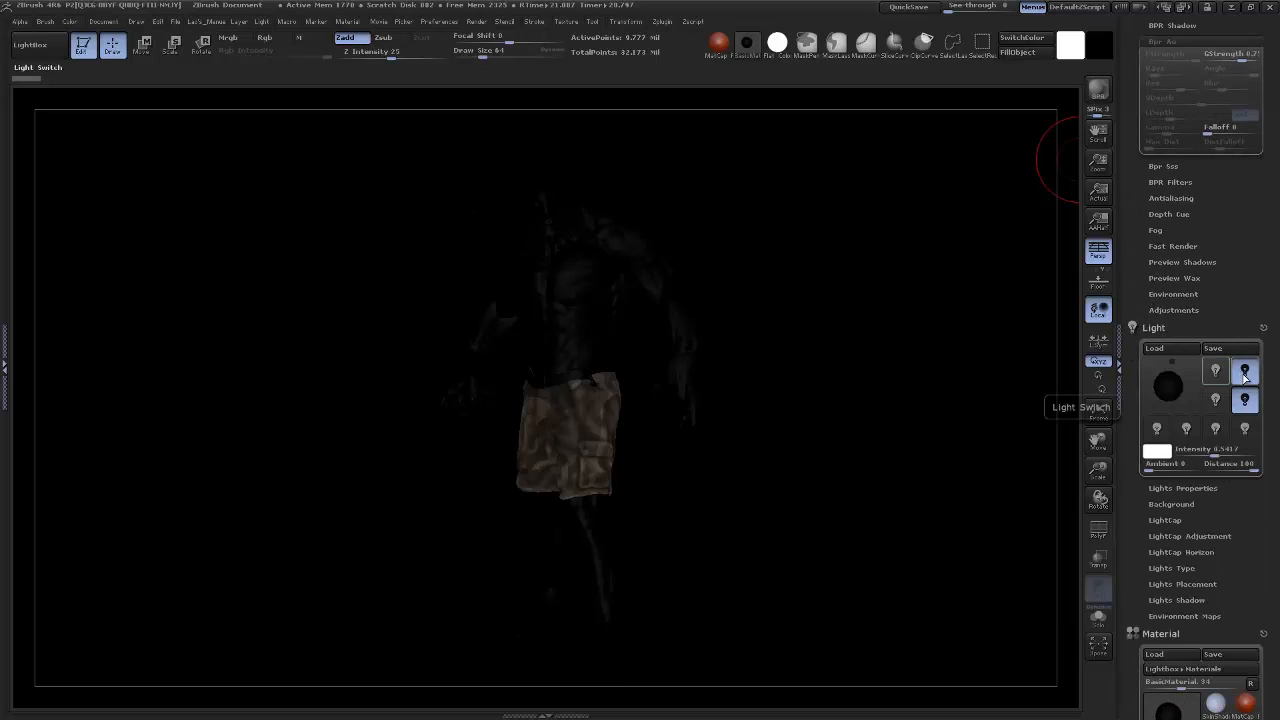
left_click(1245, 372)
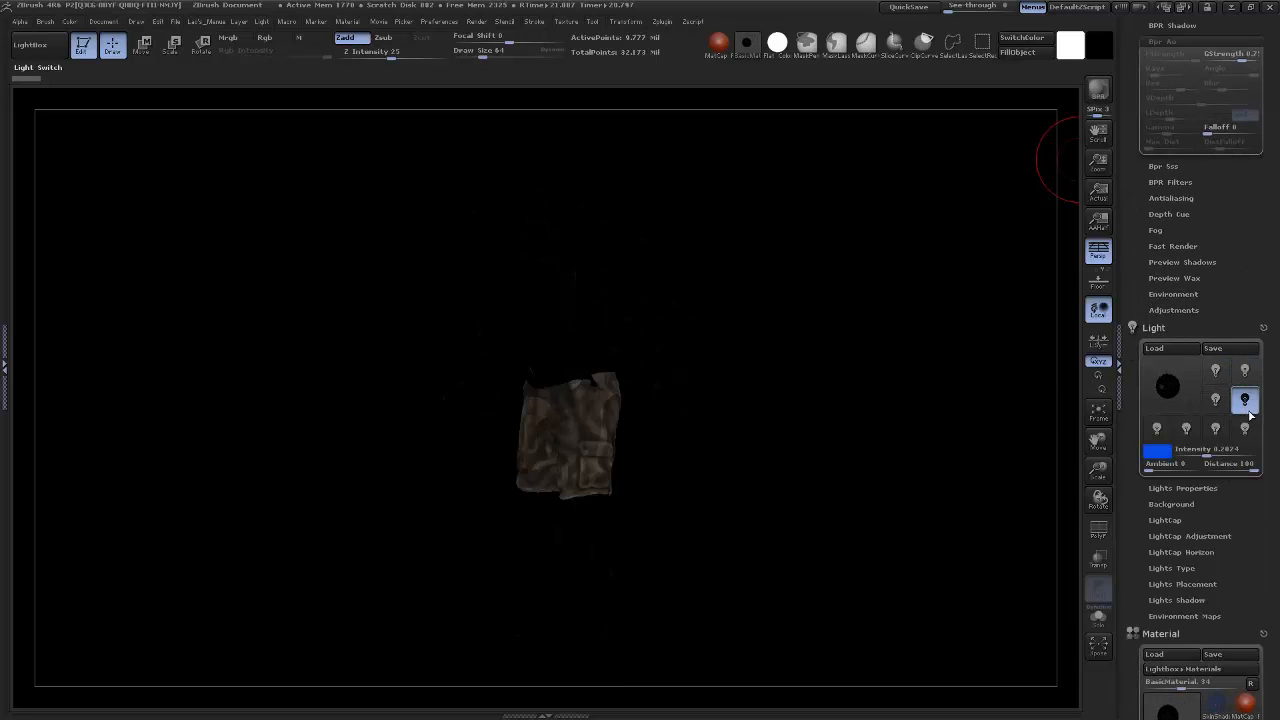
Step: Create a new LightCap light and lower its diffuse opacity to 0
scroll(1182, 163, "down", 5)
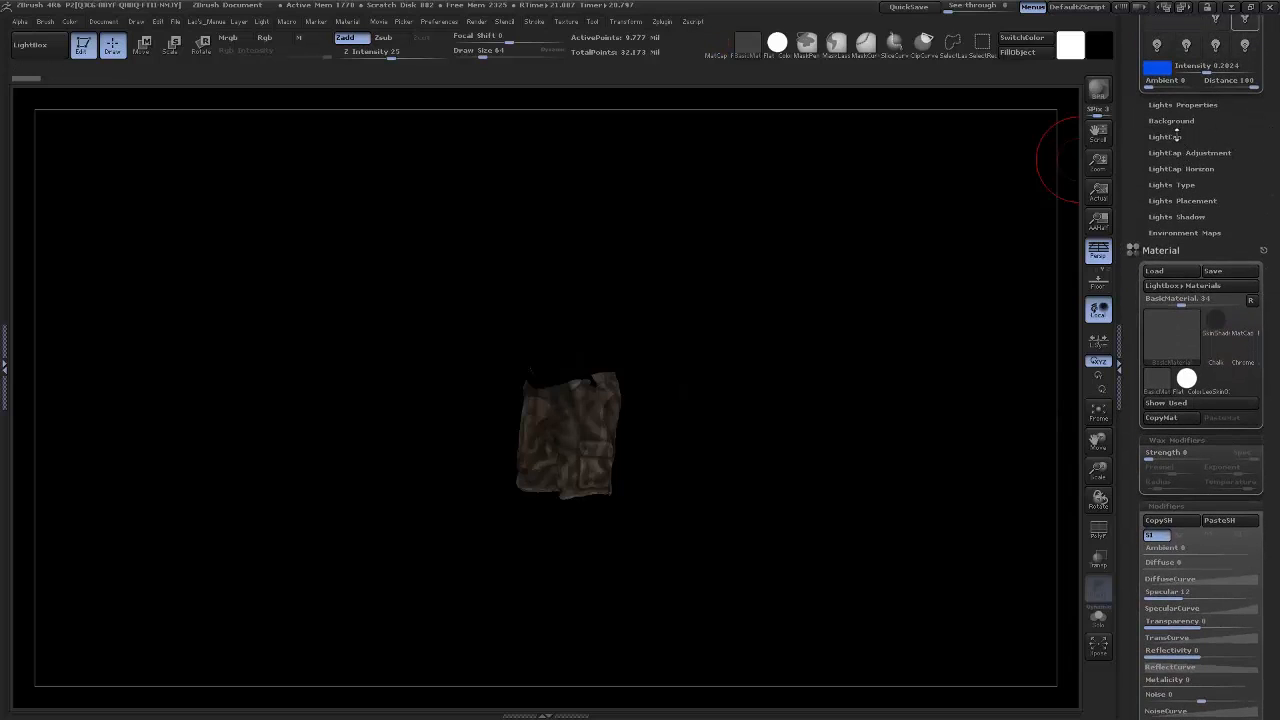
left_click(1170, 137)
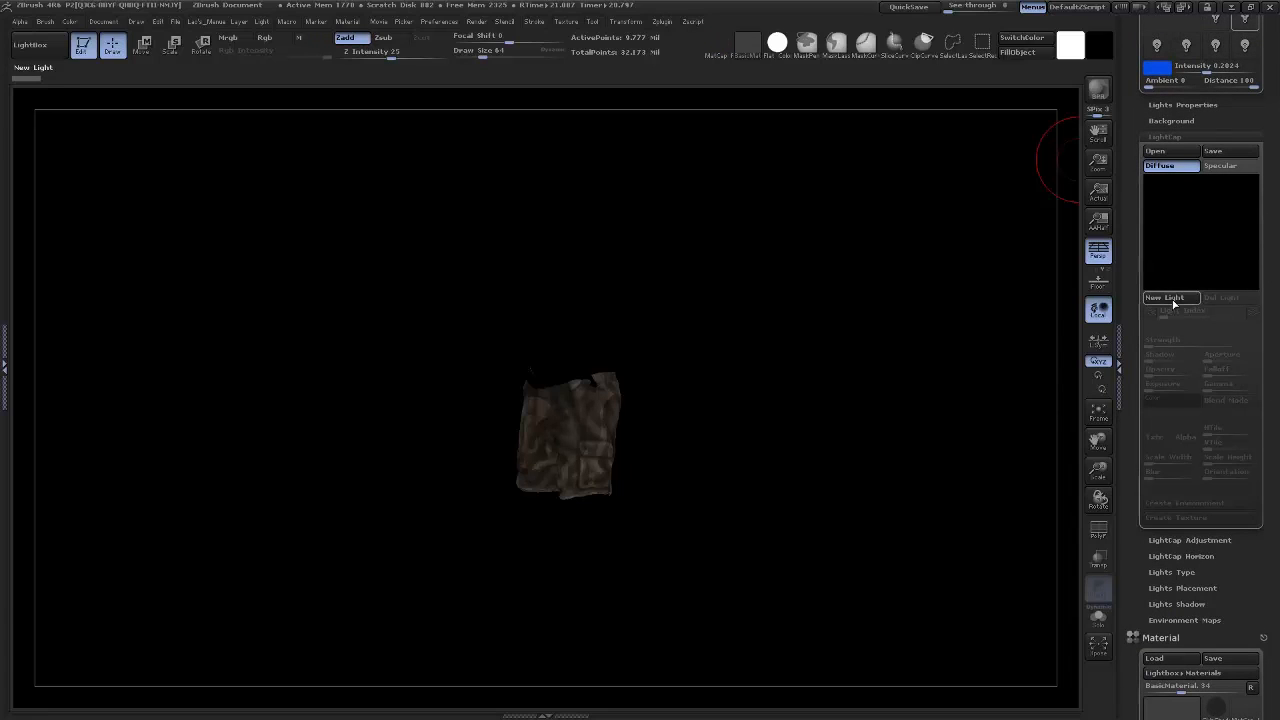
left_click(1174, 298)
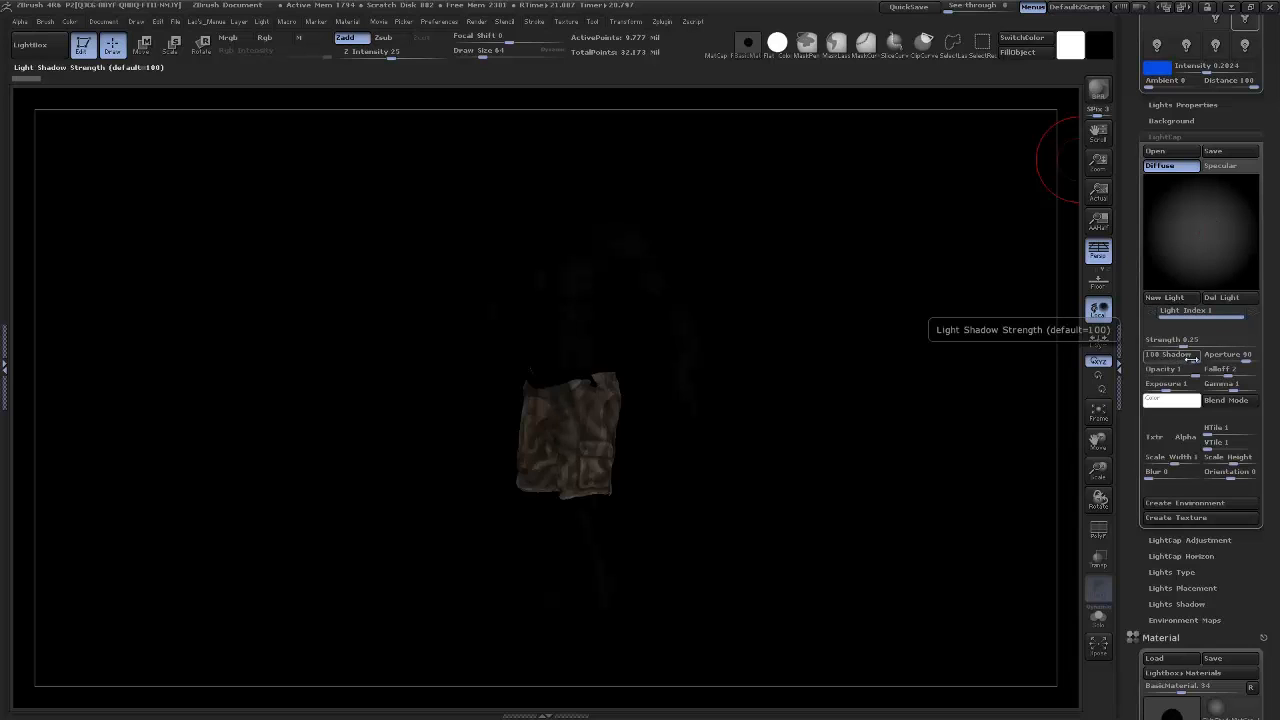
left_click_drag(1190, 370, 1144, 383)
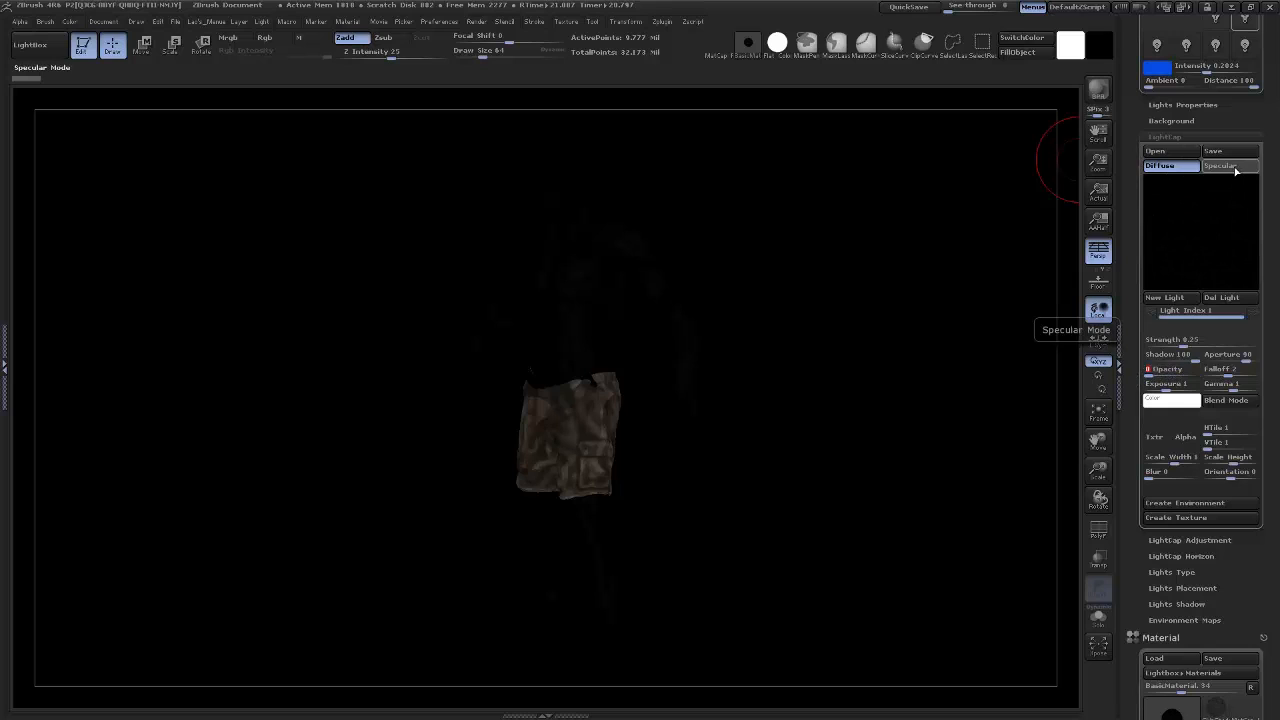
Step: Switch the LightCap to specular and reposition its light, with strength about 1.08, aperture about 15.6 and falloff about 0.81
left_click(1234, 170)
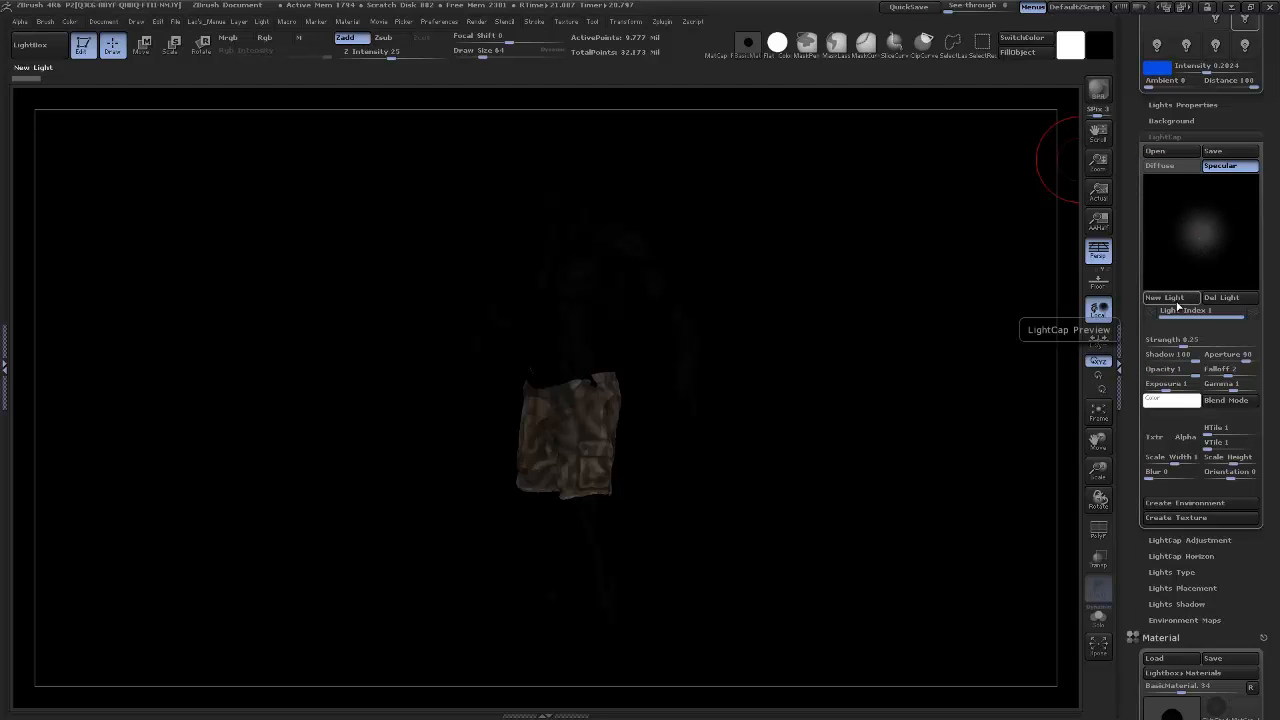
left_click_drag(1203, 243, 1186, 205)
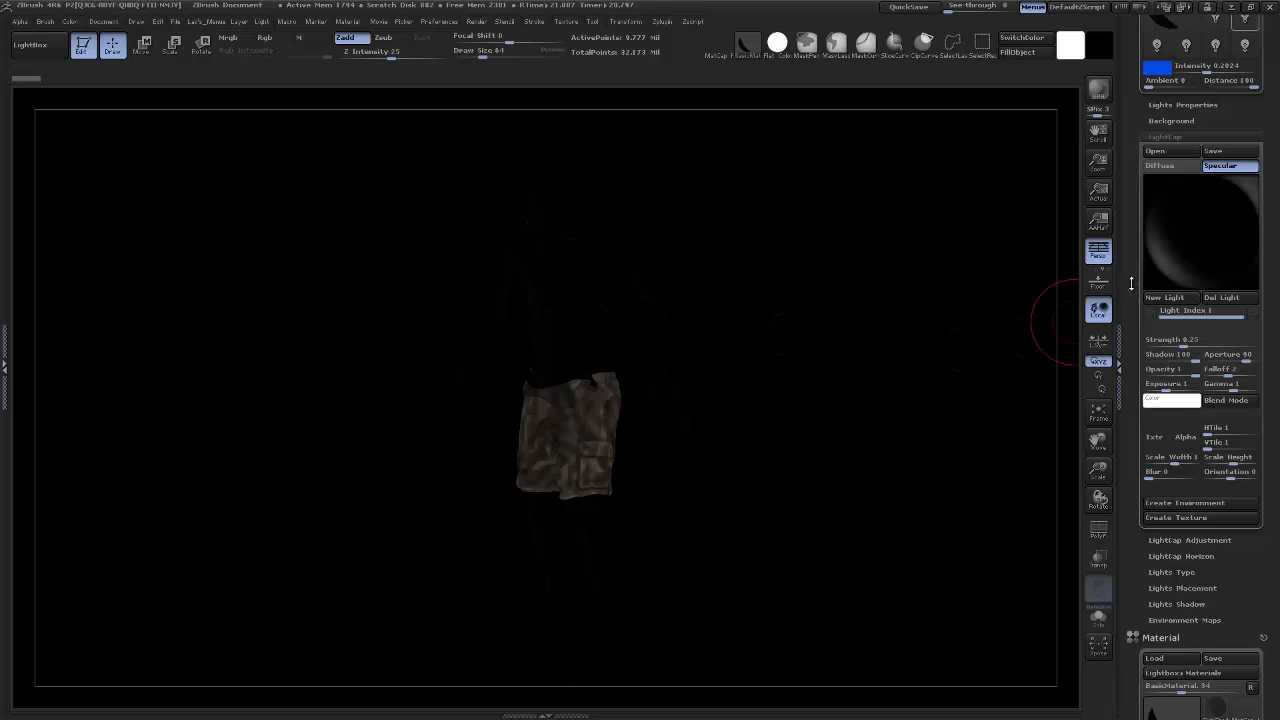
mouse_move(1226, 356)
left_mouse_down()
mouse_move(1236, 360)
mouse_move(1221, 374)
mouse_move(1196, 342)
mouse_move(1231, 358)
mouse_move(1232, 380)
mouse_move(1225, 372)
left_mouse_up()
left_click_drag(1163, 263, 1172, 256)
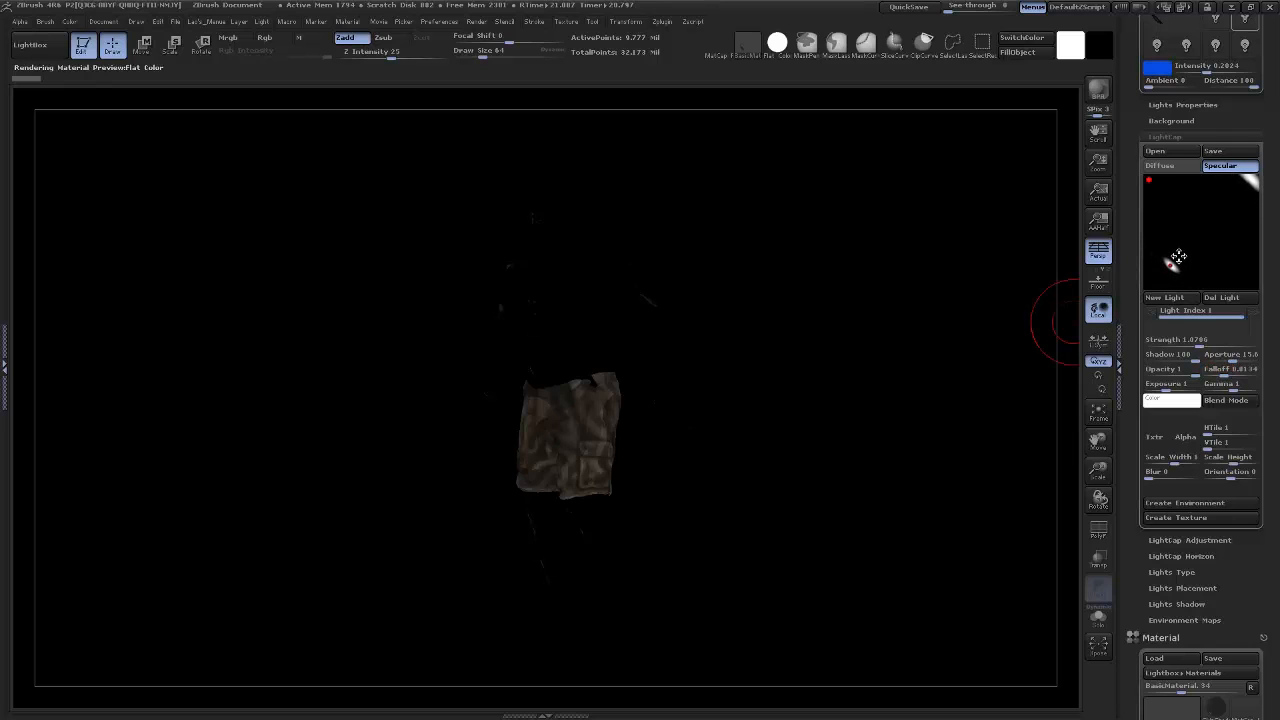
Step: Refine the specular LightCap light with aperture 36.5, falloff 3.125 and a higher strength, placing its highlight at the lower left of the preview
mouse_move(1224, 369)
left_mouse_down()
mouse_move(1236, 356)
mouse_move(1220, 369)
left_mouse_up()
left_click_drag(1218, 369, 1231, 369)
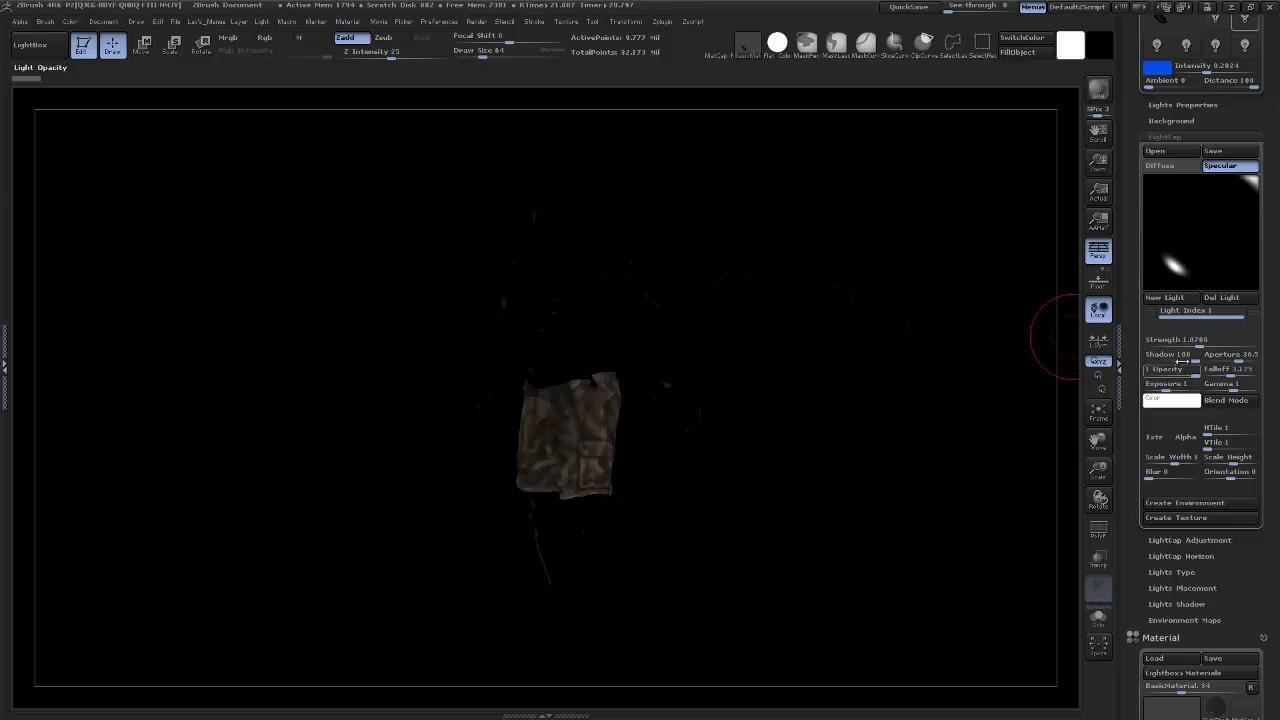
left_click_drag(1165, 346, 1185, 346)
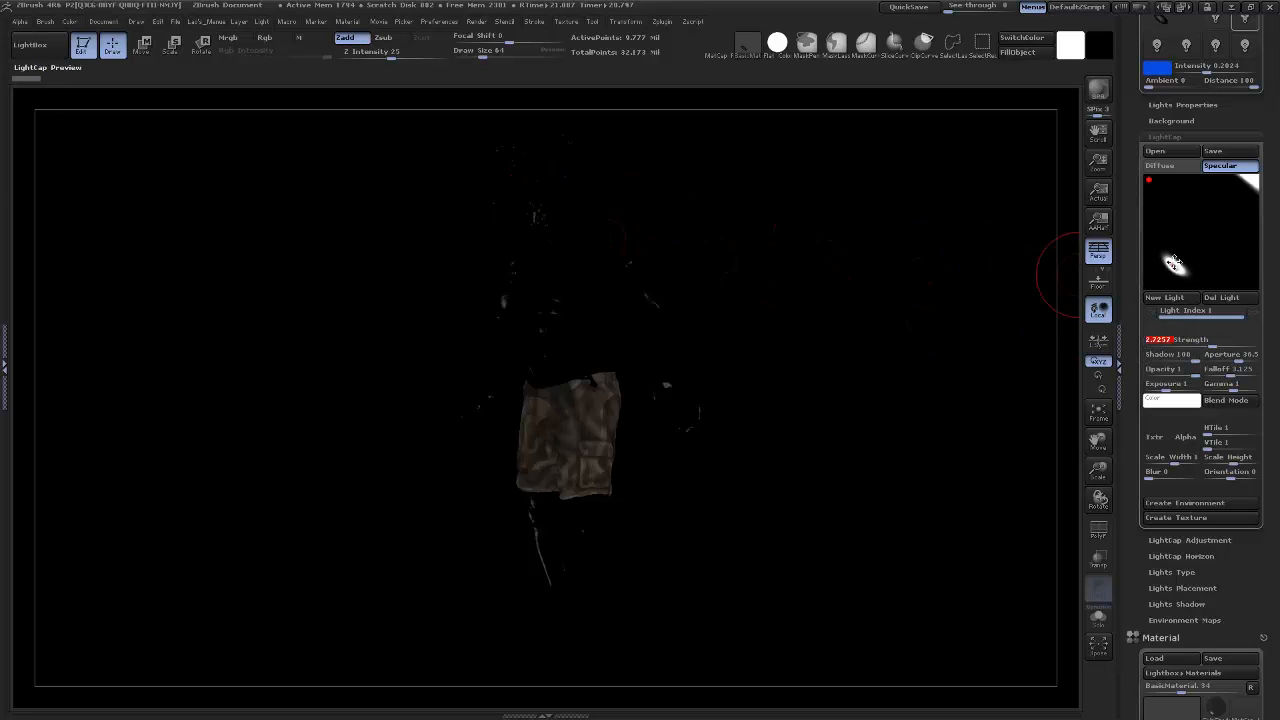
left_click_drag(1174, 263, 1180, 262)
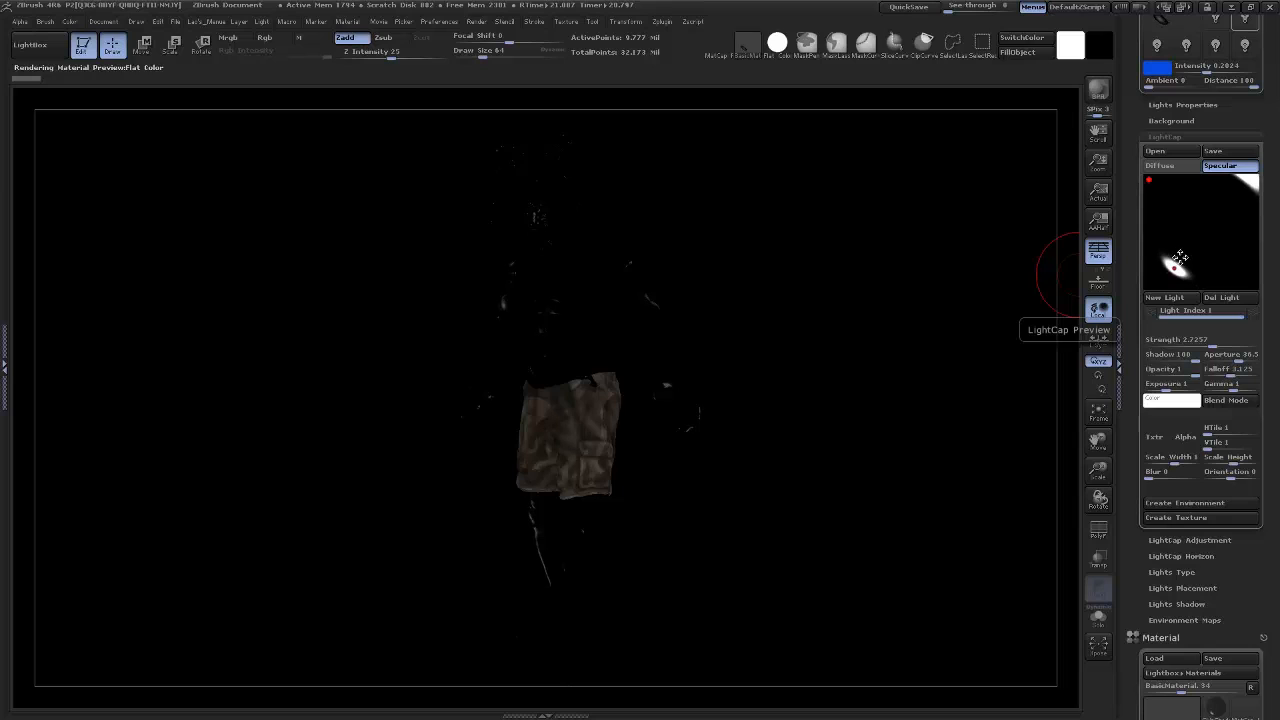
left_click_drag(1174, 266, 1182, 260)
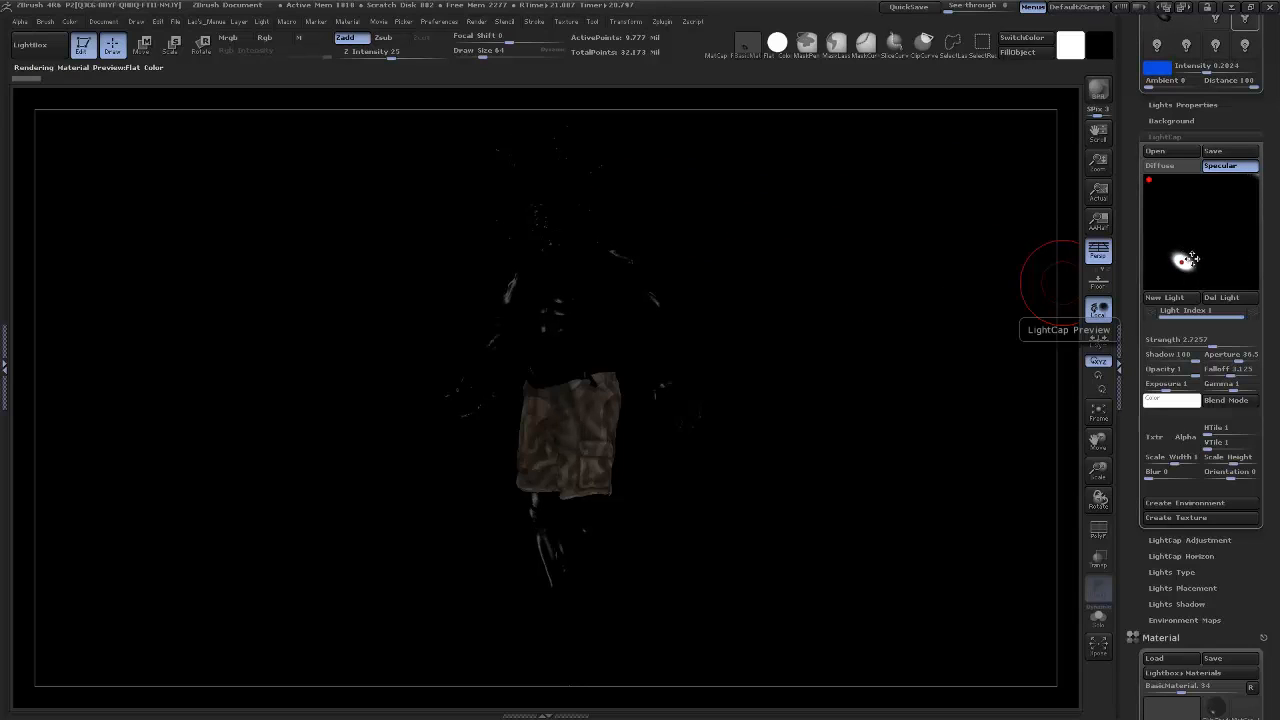
left_click_drag(1192, 259, 1186, 259)
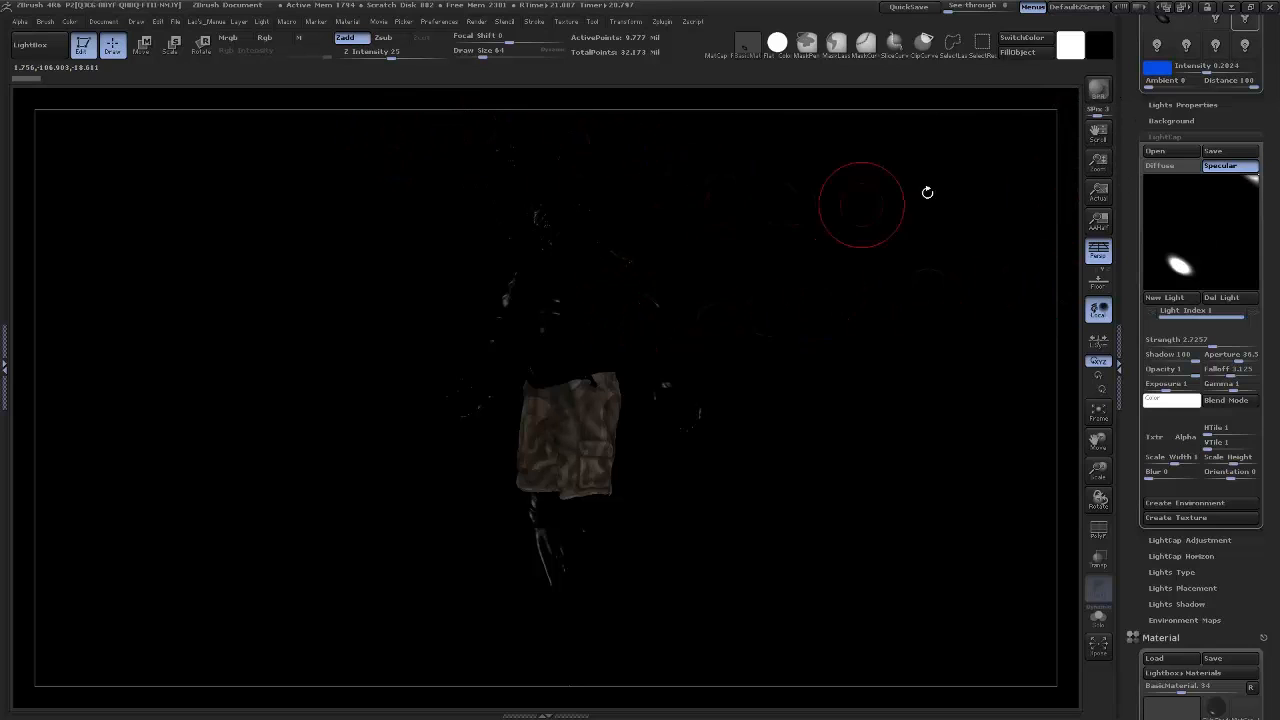
Step: Review the document export options and the BPR render pass thumbnails
left_click(104, 21)
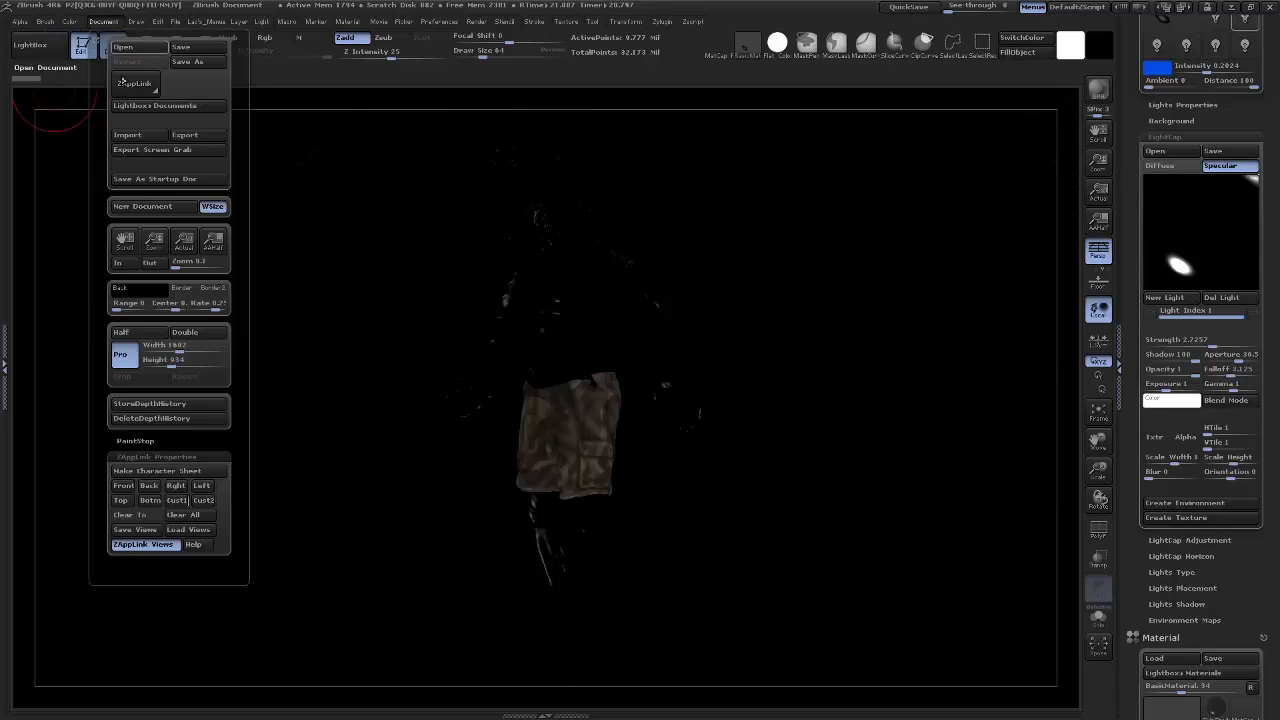
scroll(1275, 175, "up", 1)
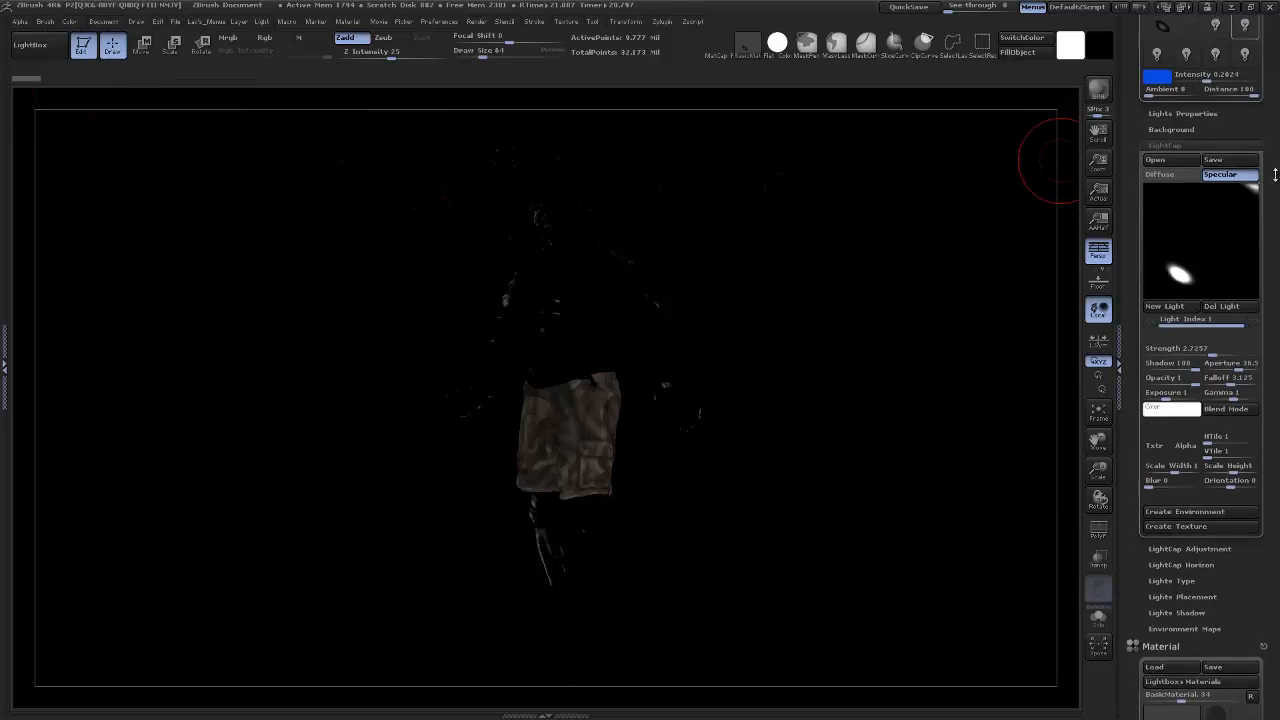
left_click_drag(1275, 175, 1269, 328)
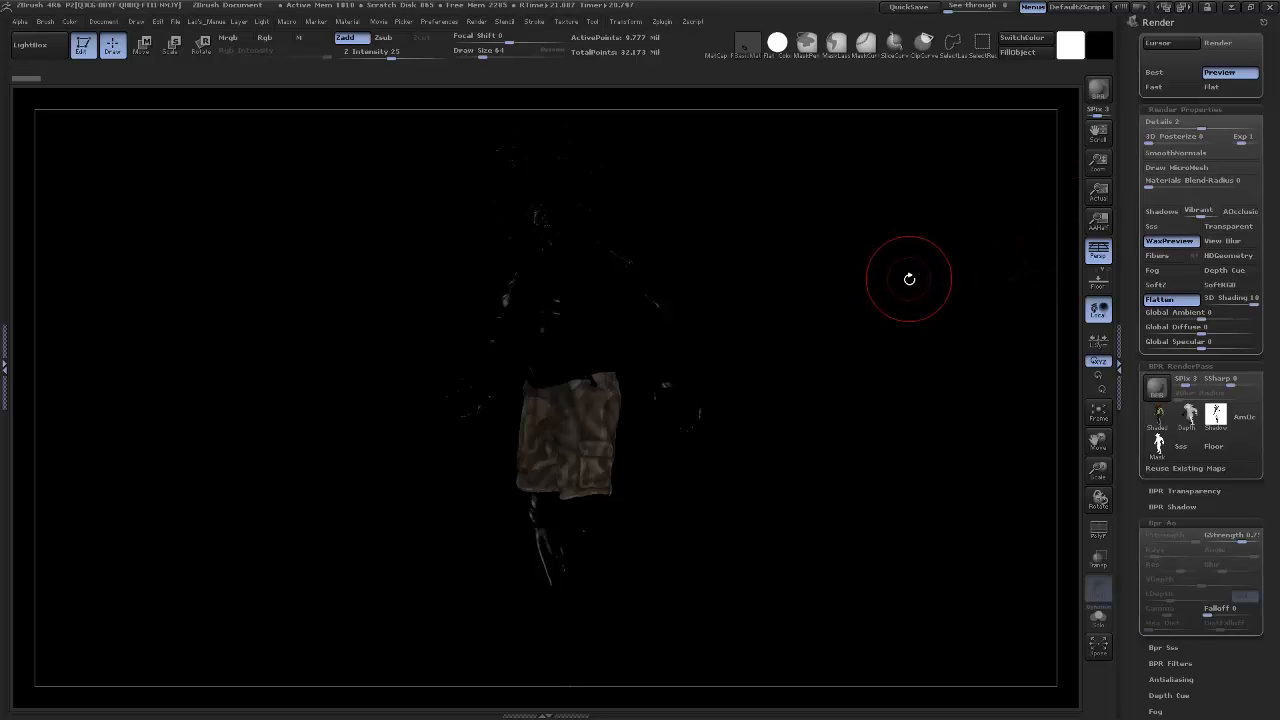
Step: Remove the LightCap light and switch the three scene lights back on
left_click_drag(1276, 455, 1277, 7)
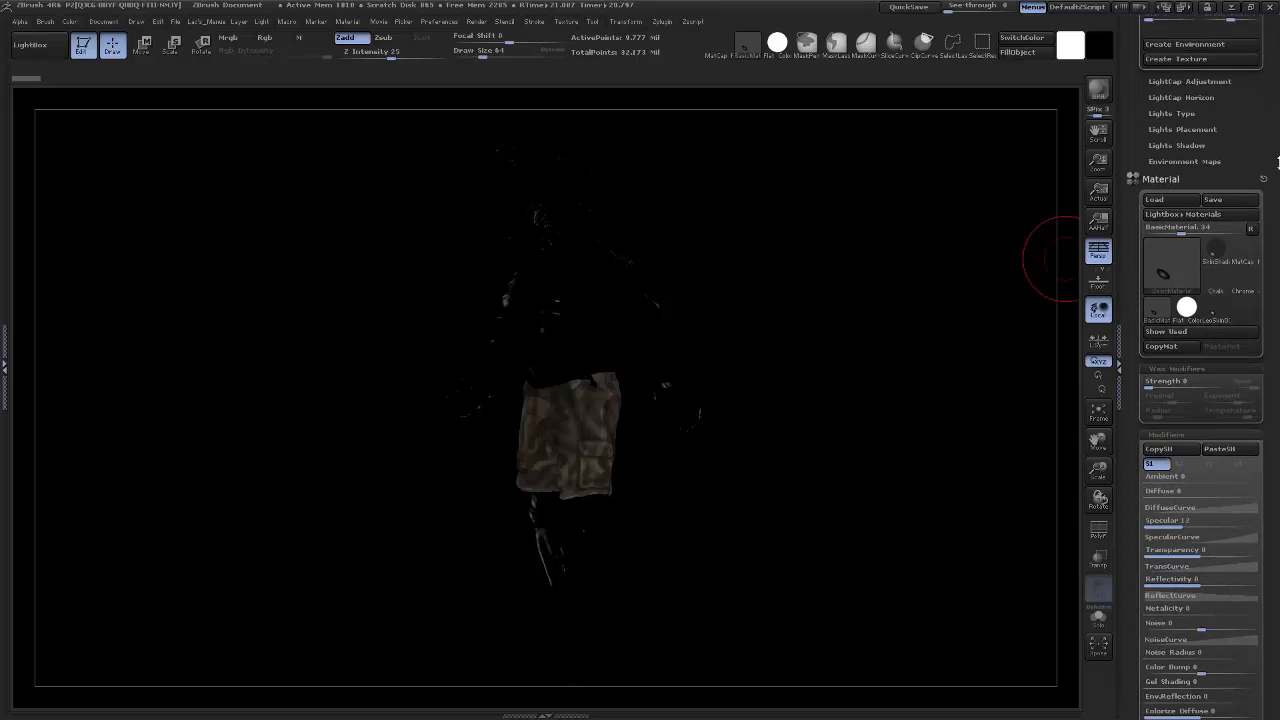
left_click_drag(1277, 162, 1249, 220)
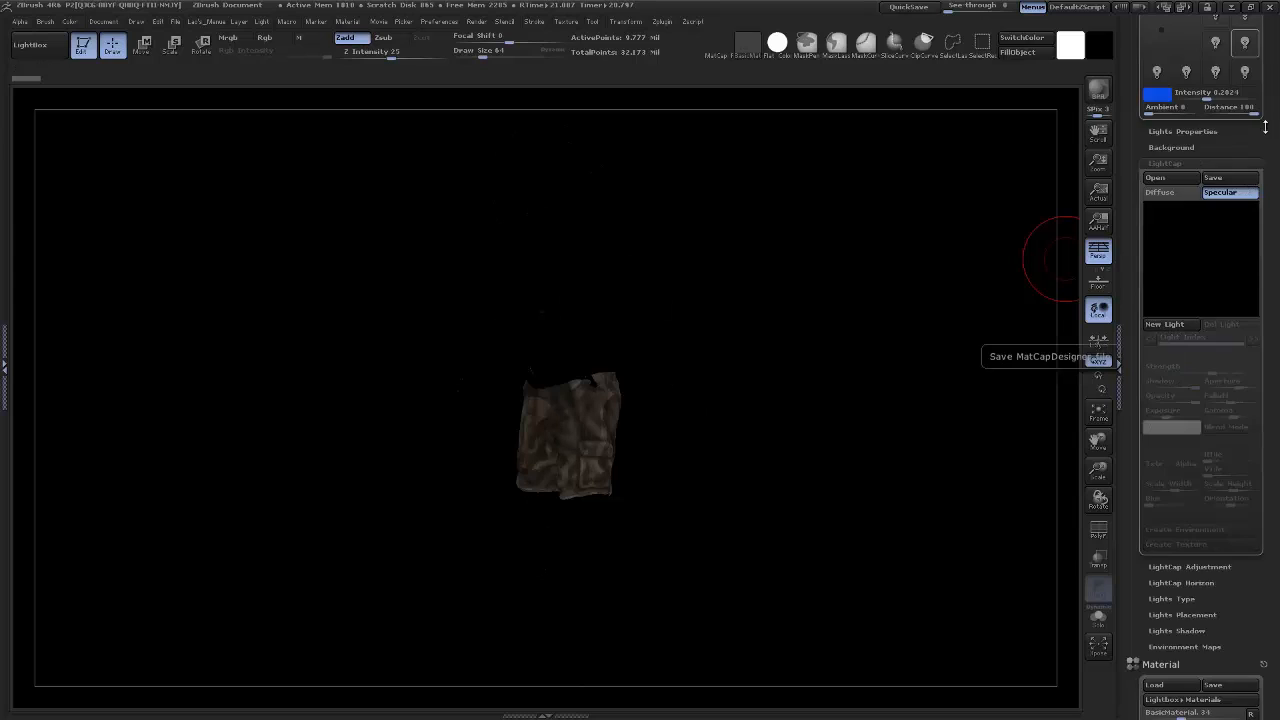
left_click_drag(1266, 126, 1264, 168)
left_click(1217, 199)
left_click(1217, 200)
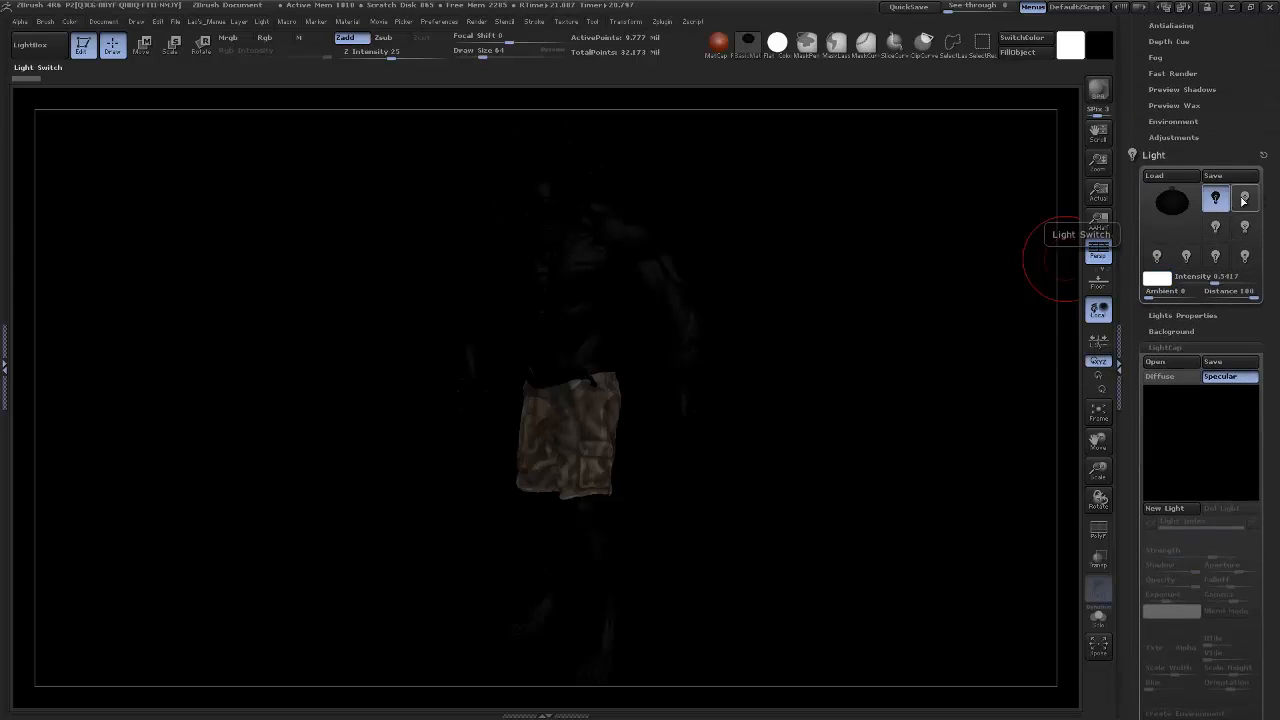
left_click(1245, 200)
left_click(1250, 231)
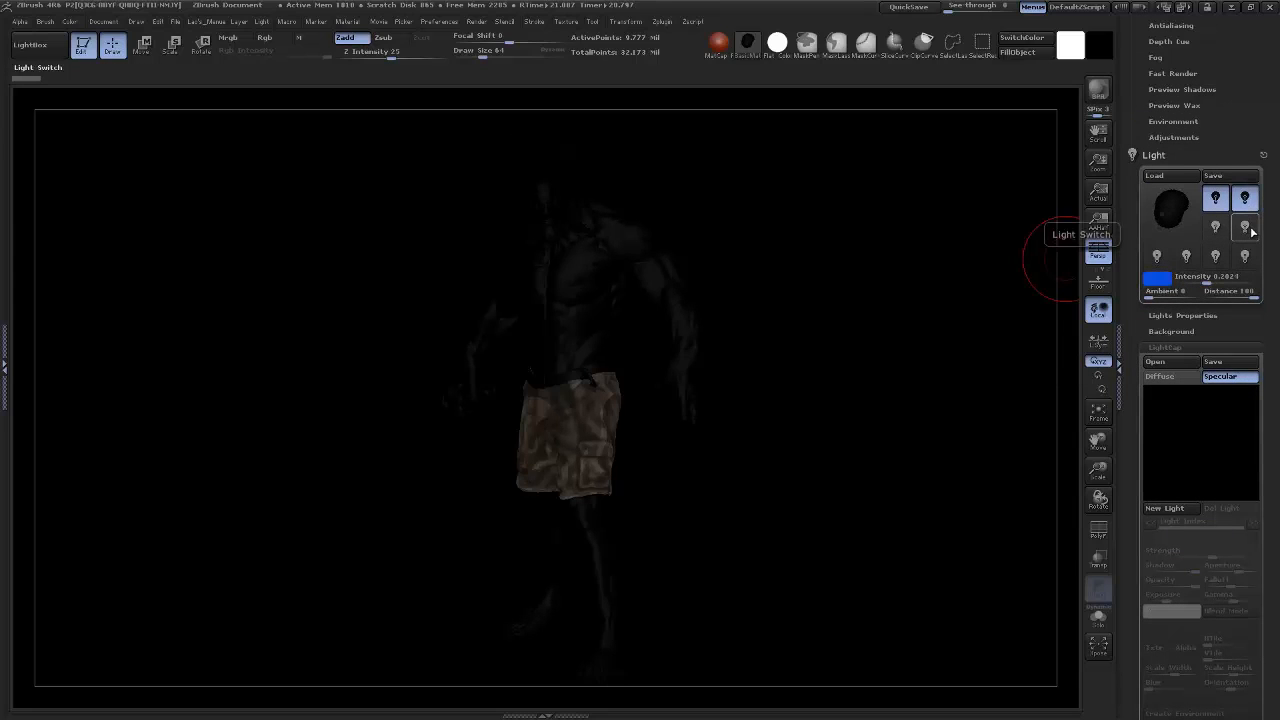
left_click(1253, 236)
Step: Make LeoSkin02 the current material
left_click_drag(1273, 284, 1271, 70)
scroll(1271, 70, "down", 3)
scroll(1266, 318, "down", 2)
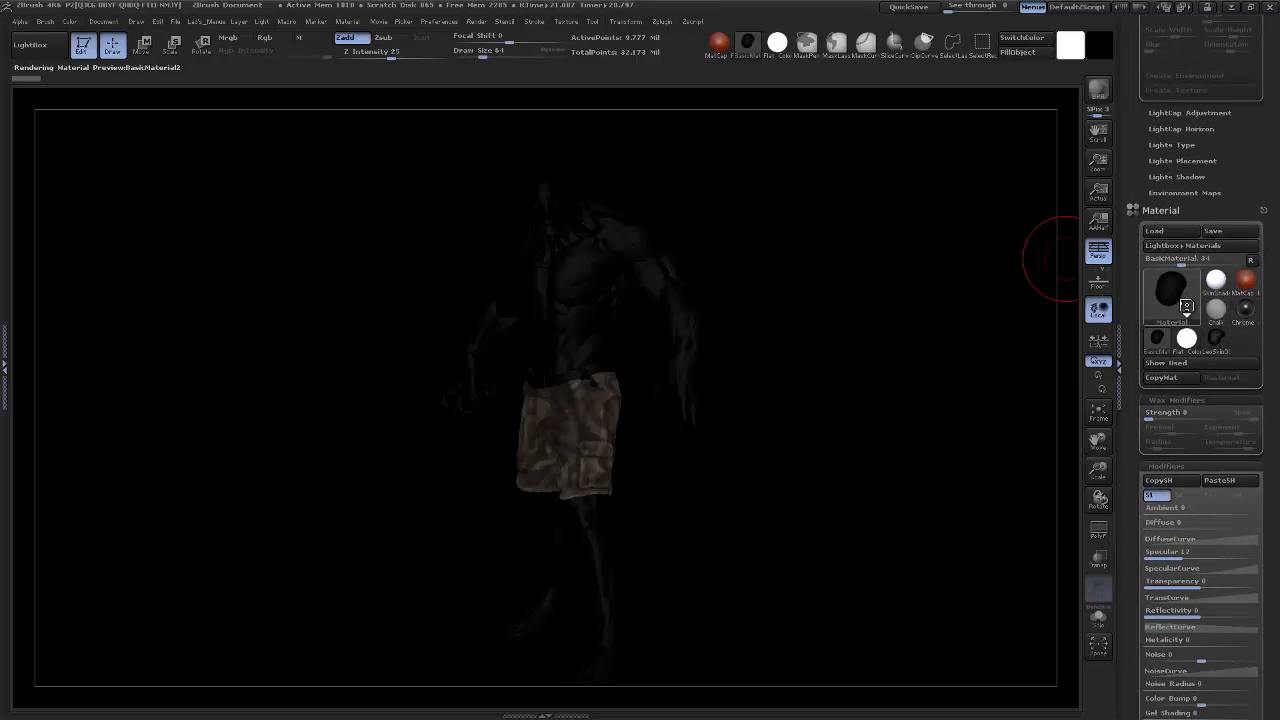
left_click(1186, 306)
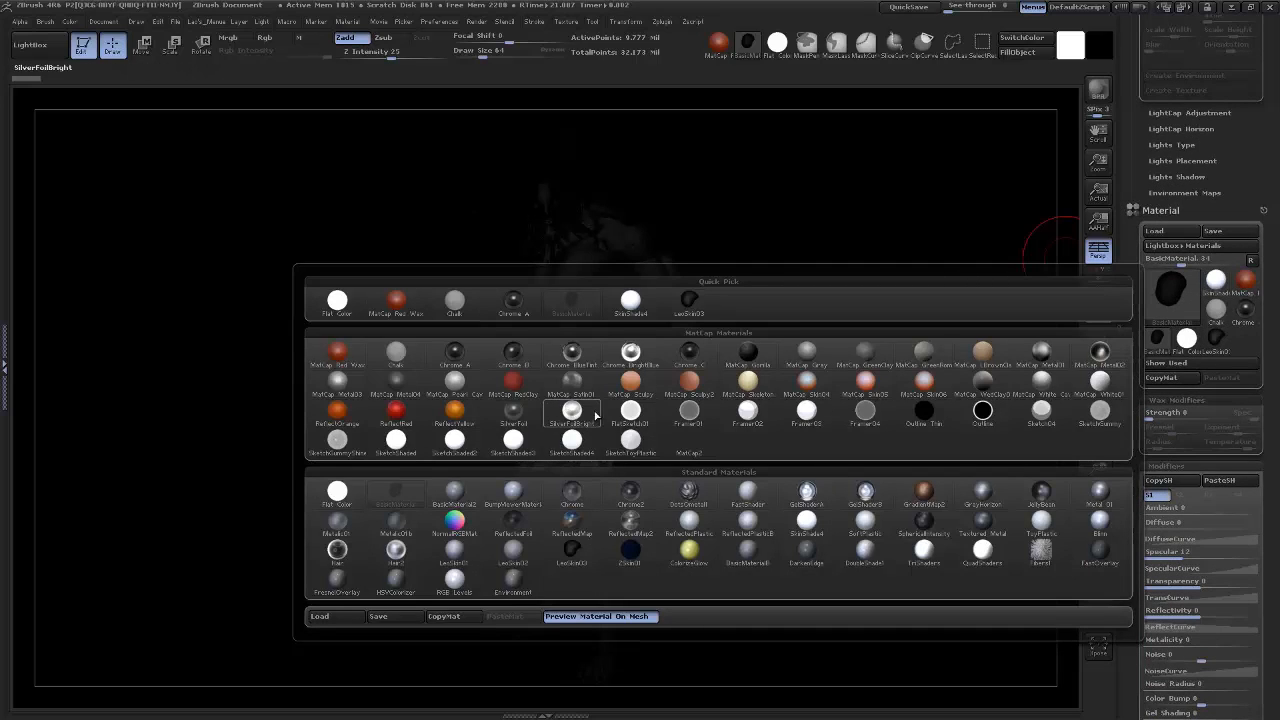
left_click(515, 556)
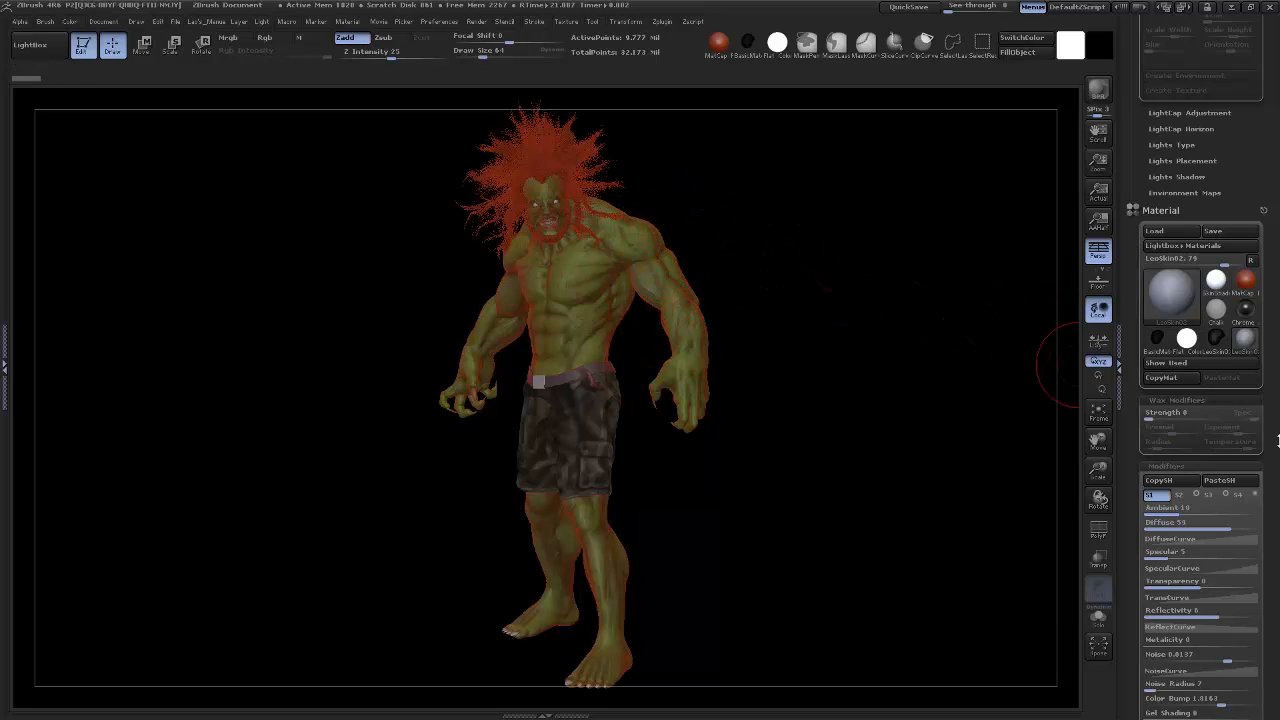
Step: Switch off the S1 and S2 shaders of LeoSkin02 and open the settings of its S3 Fresnel shader
scroll(1230, 430, "down", 3)
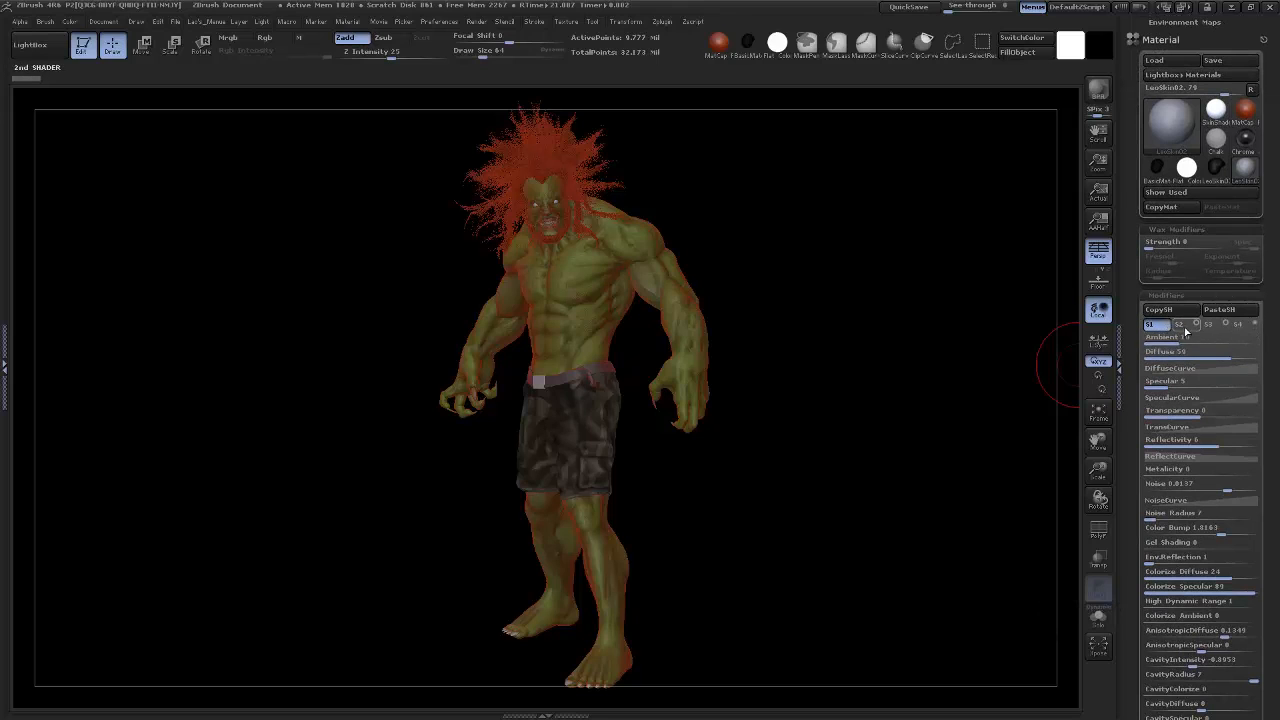
left_click(1198, 325)
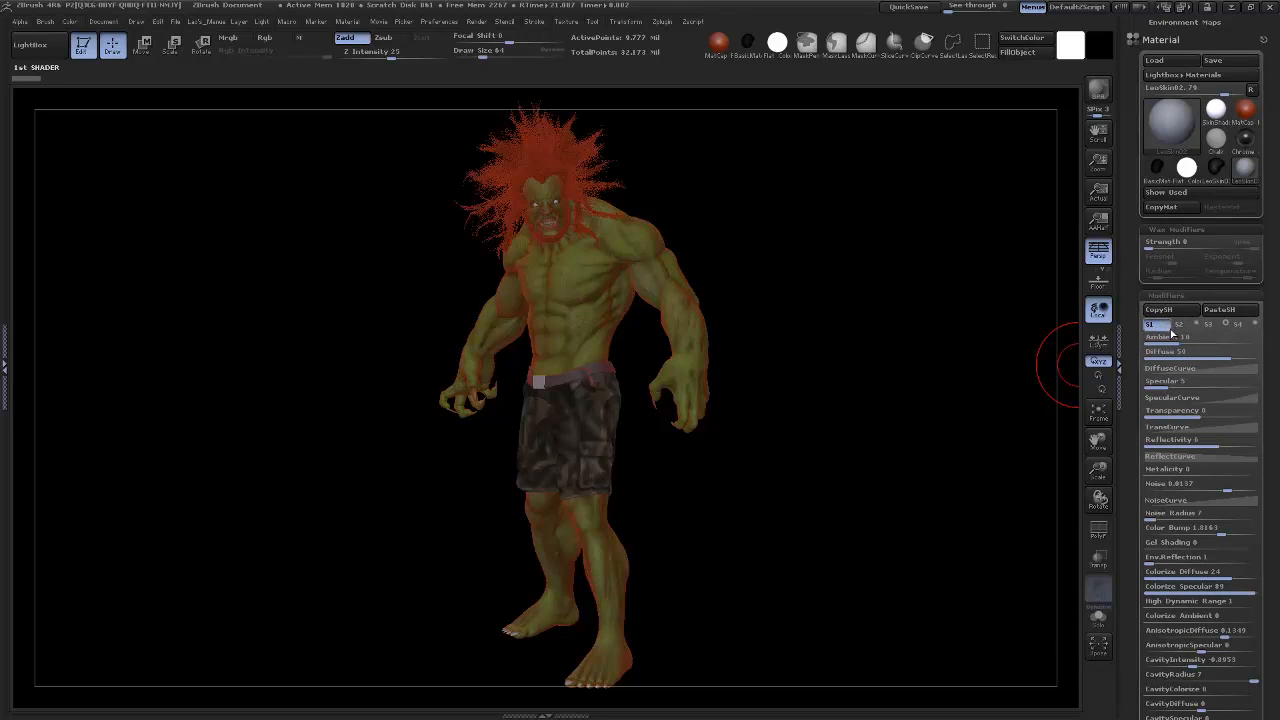
left_click(1168, 325)
left_click(1218, 327)
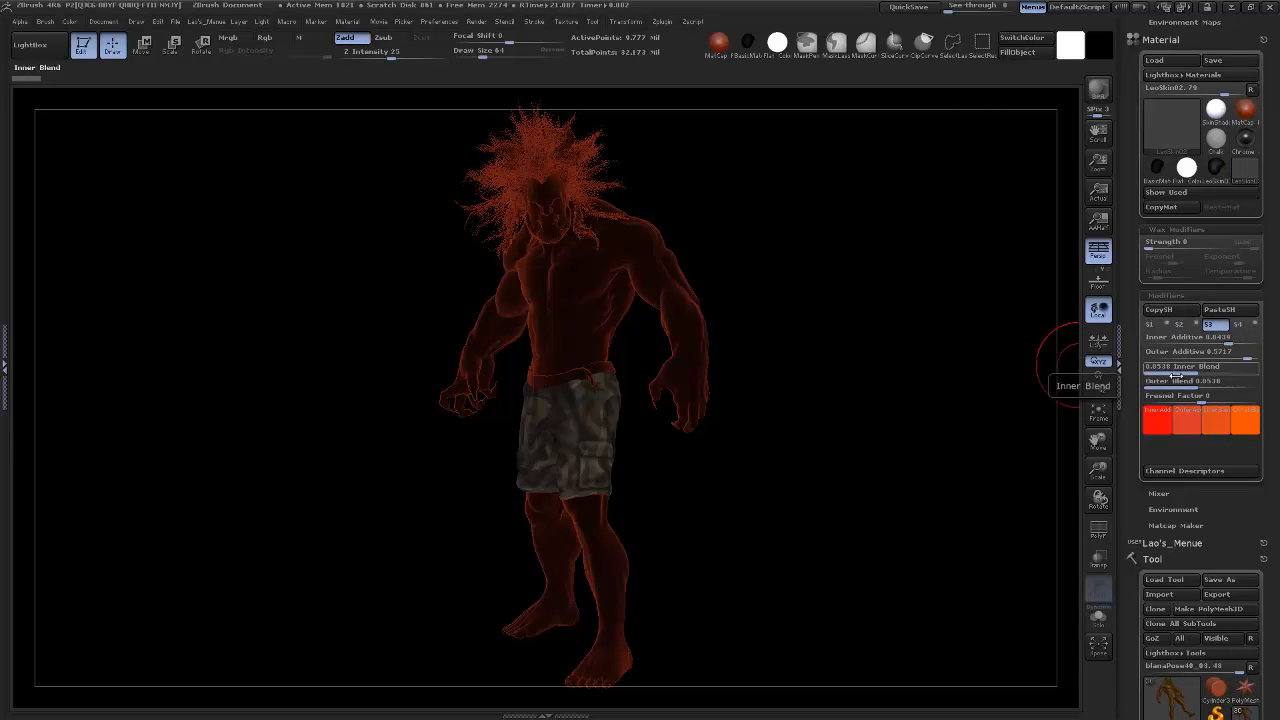
left_click(48, 47)
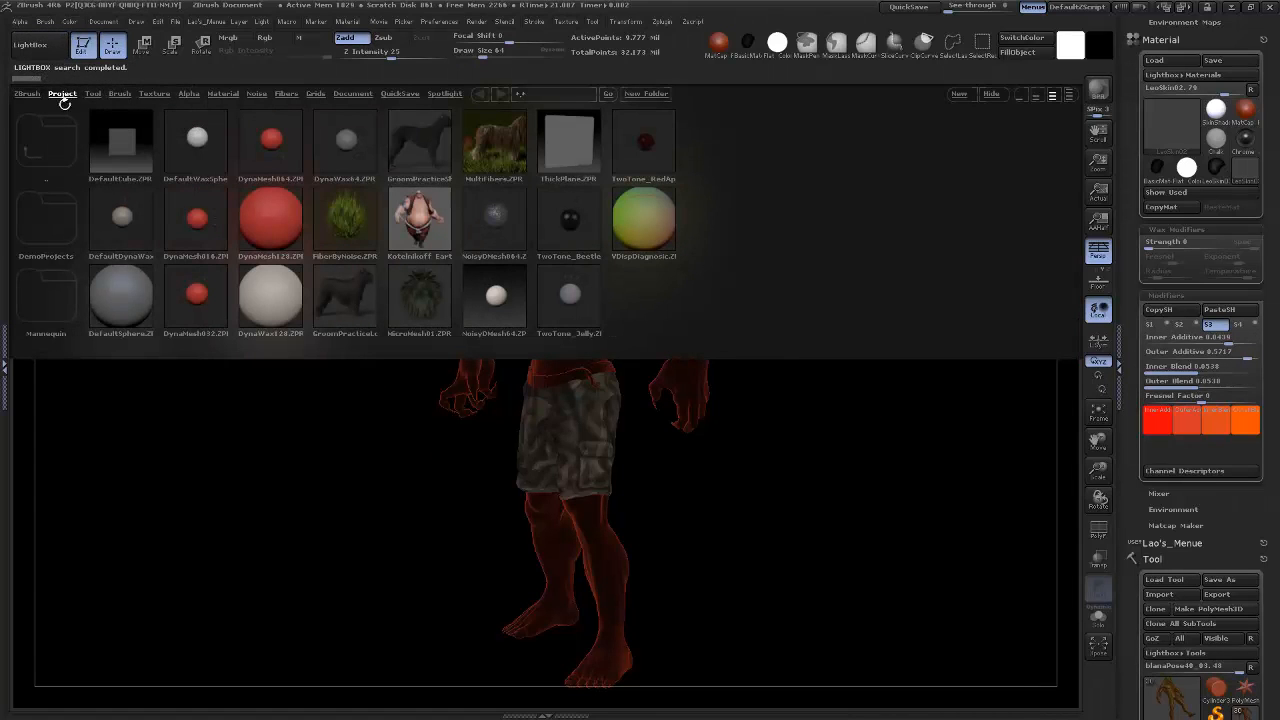
double_click(57, 223)
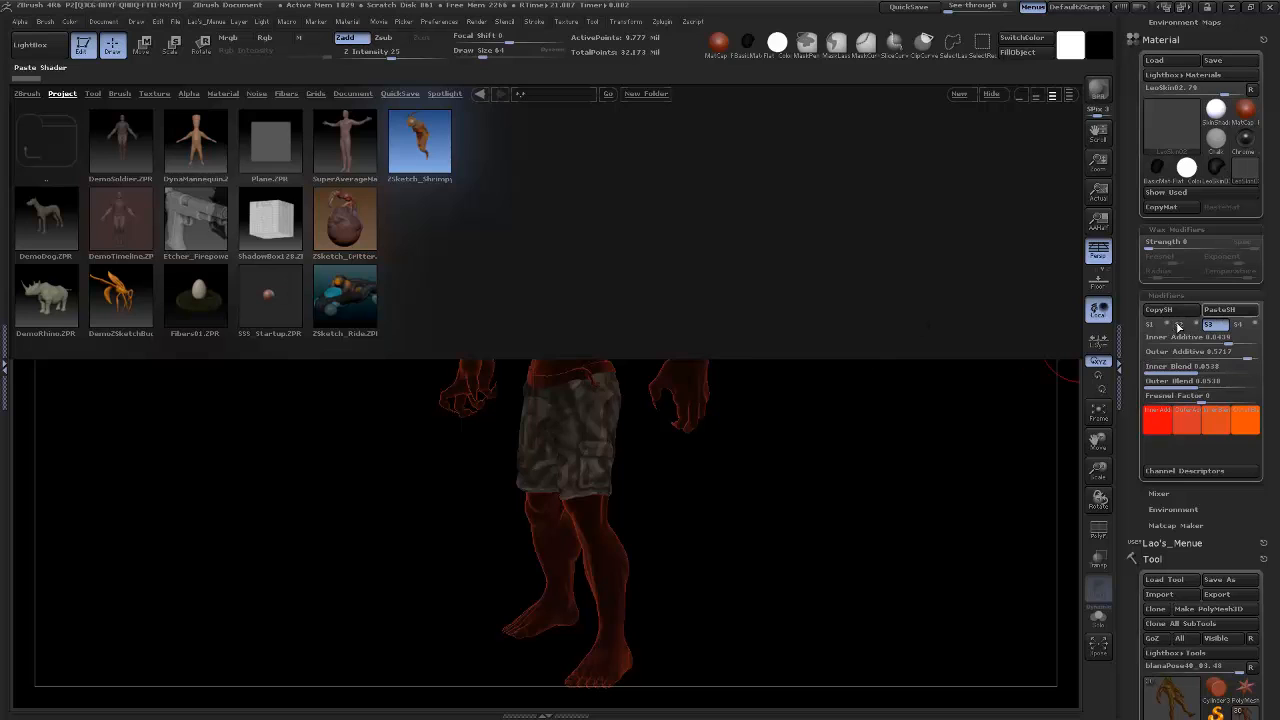
left_click(35, 55)
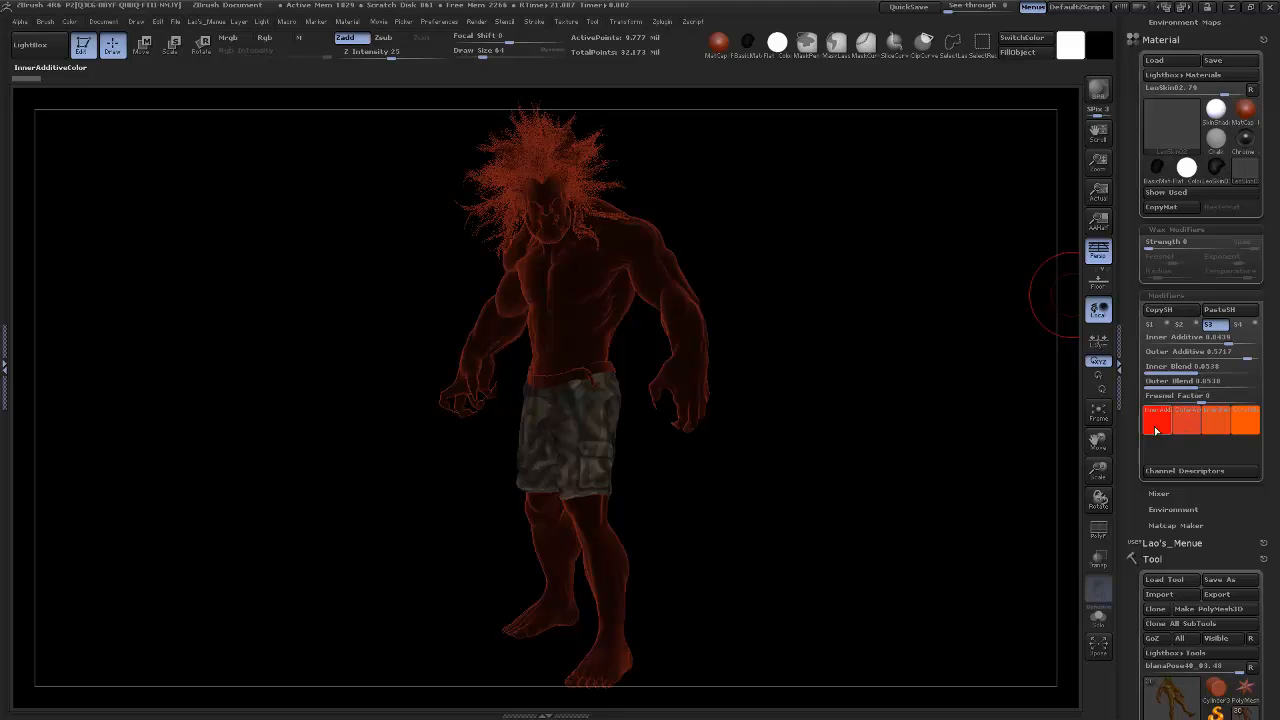
Step: Set the S3 shader's Inner Blend to about 0.076, Outer Blend to about 0.054 and Outer Additive to about 0.5
mouse_move(1178, 428)
left_click(1204, 371)
left_click(1212, 384)
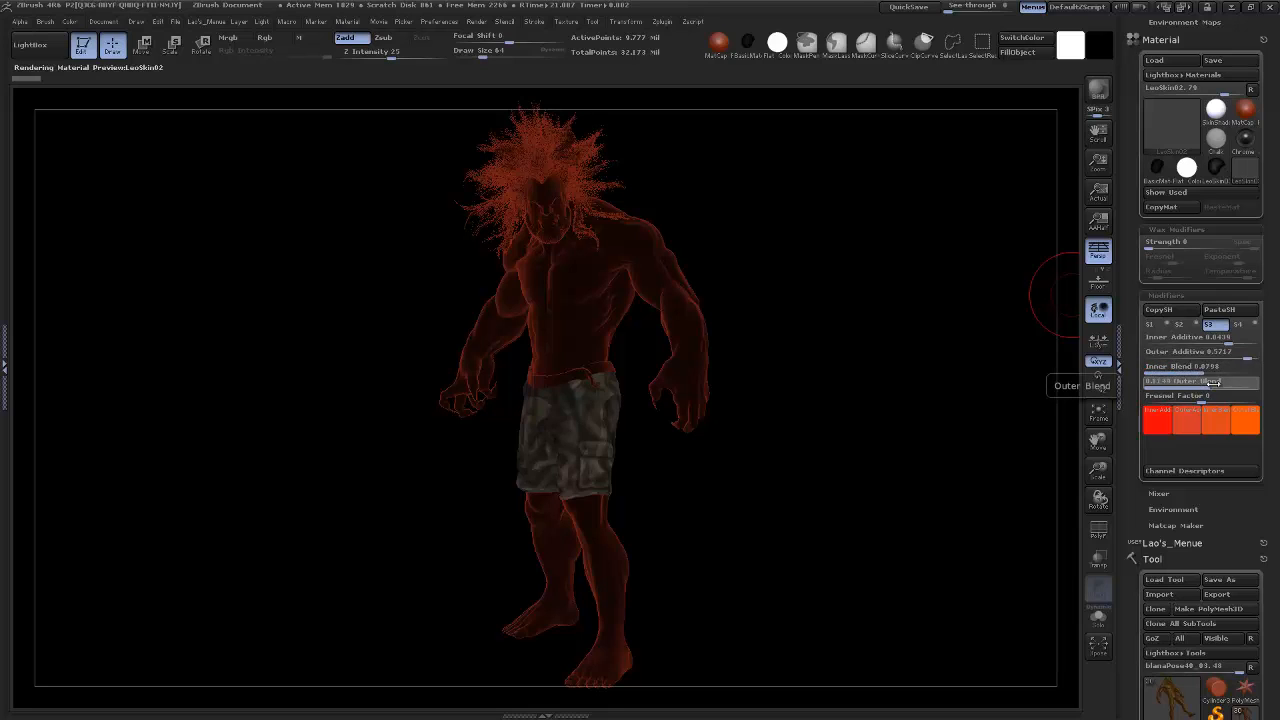
left_click(1204, 384)
left_click(1209, 369)
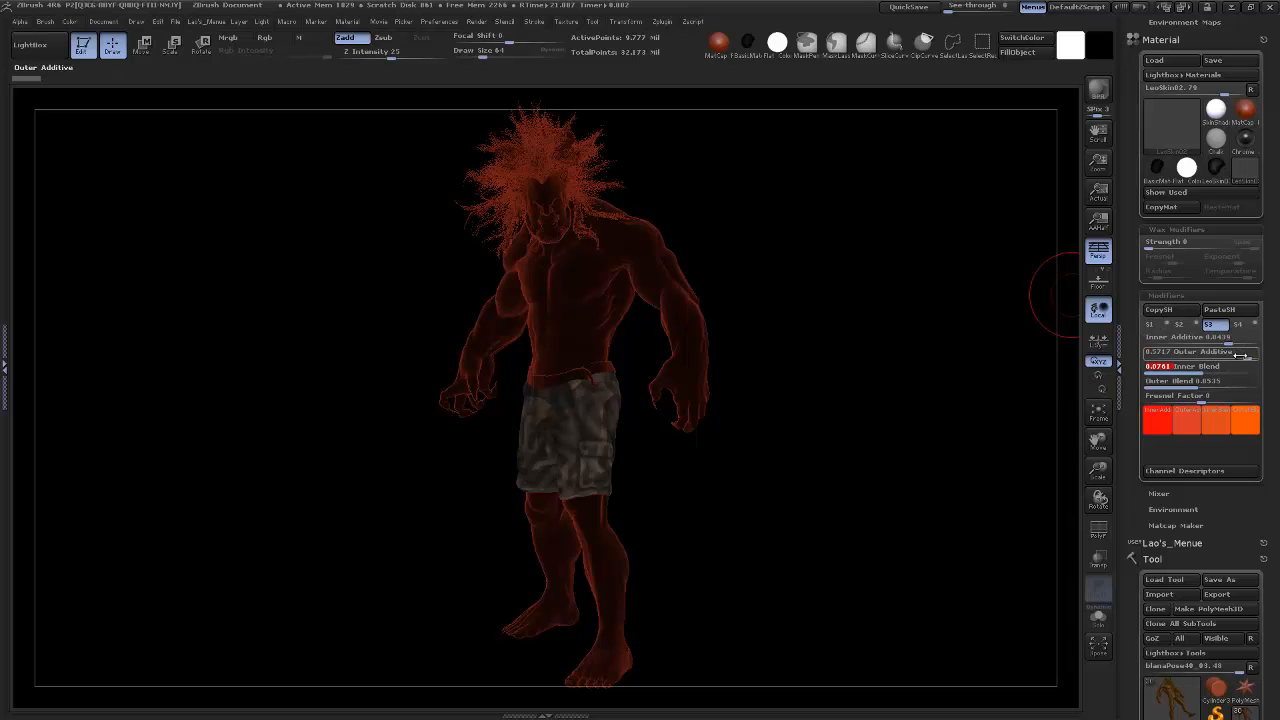
left_click(1252, 355)
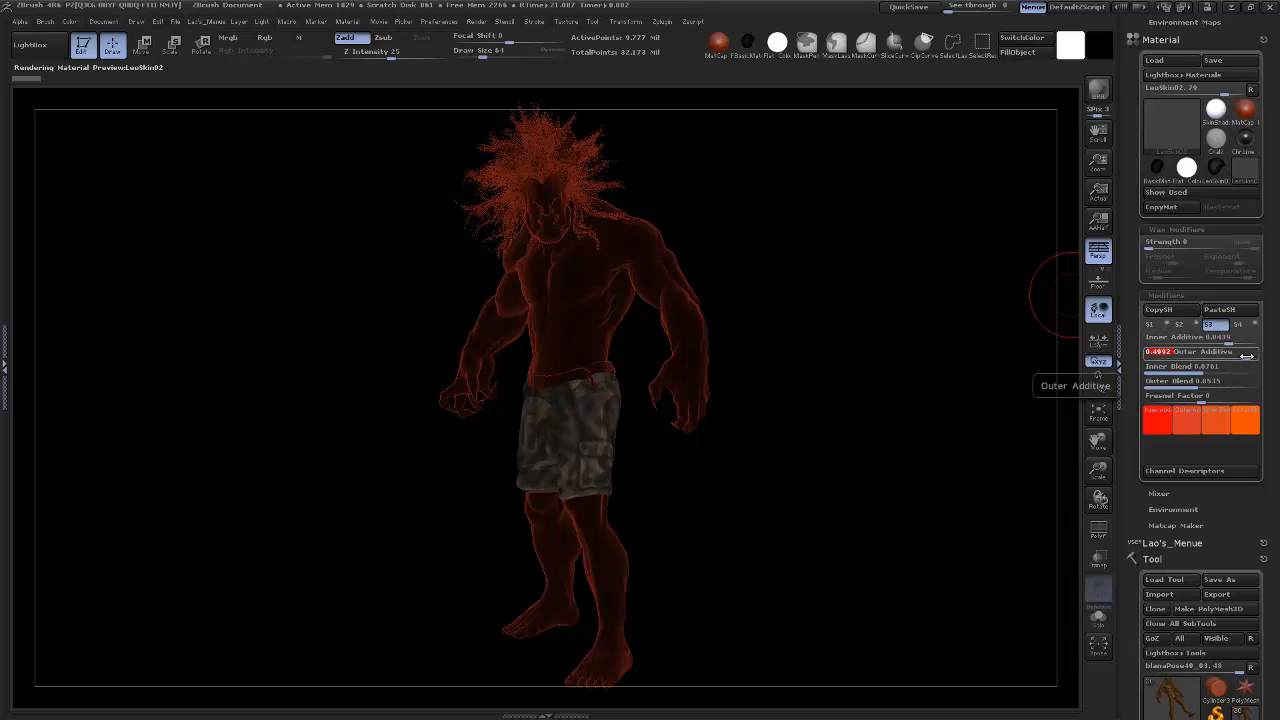
left_click(1246, 355)
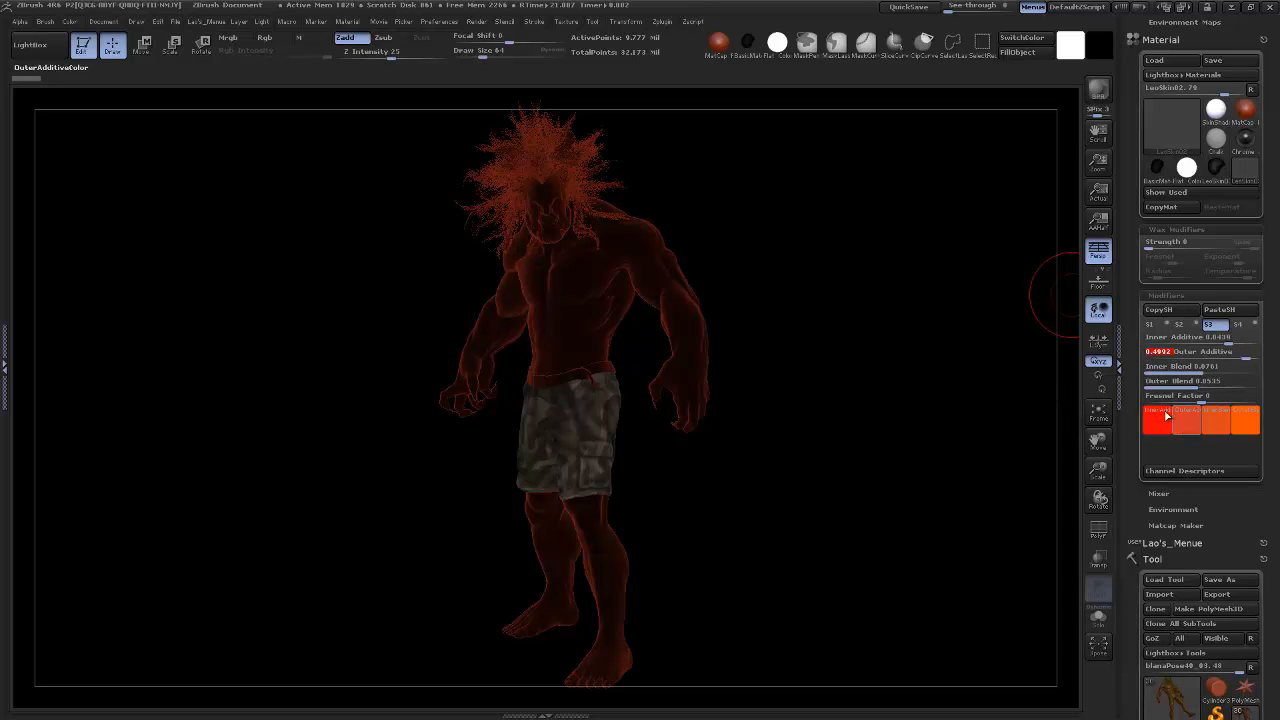
Step: Open the Mixer settings of the S3 shader and set its Fresnel blending strength to about 64
left_click(1161, 493)
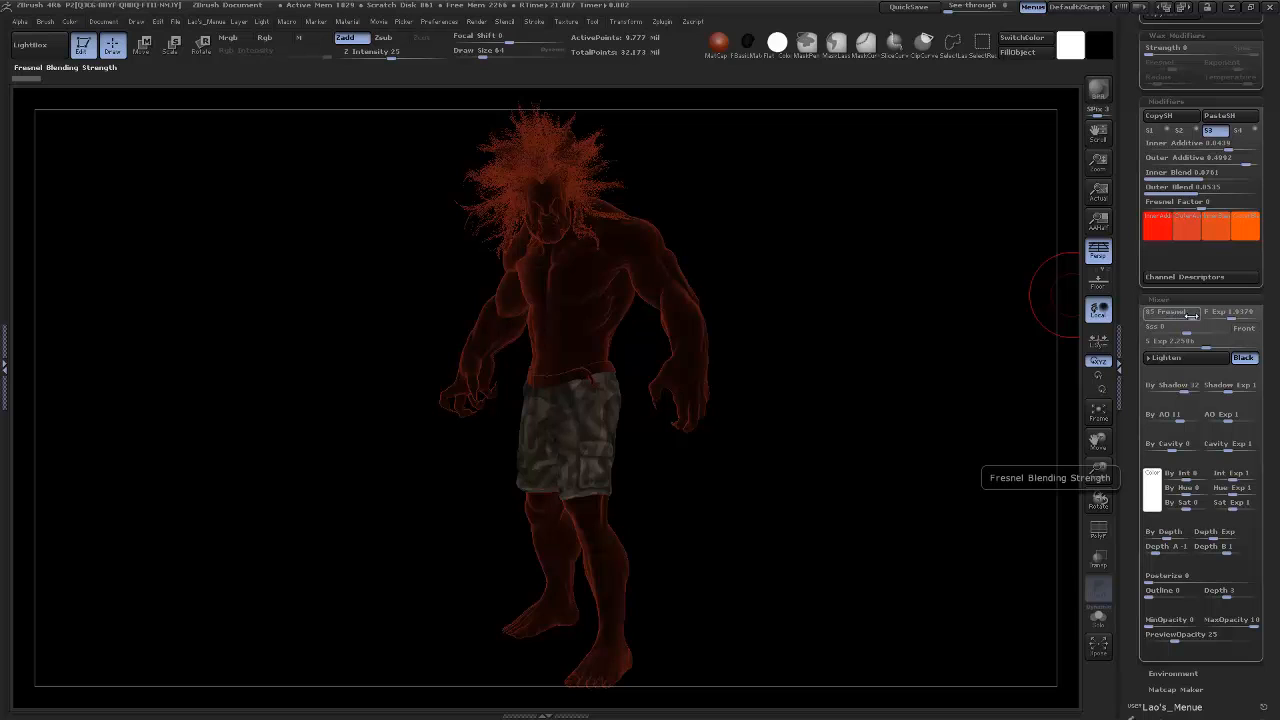
left_click_drag(1188, 316, 1146, 316)
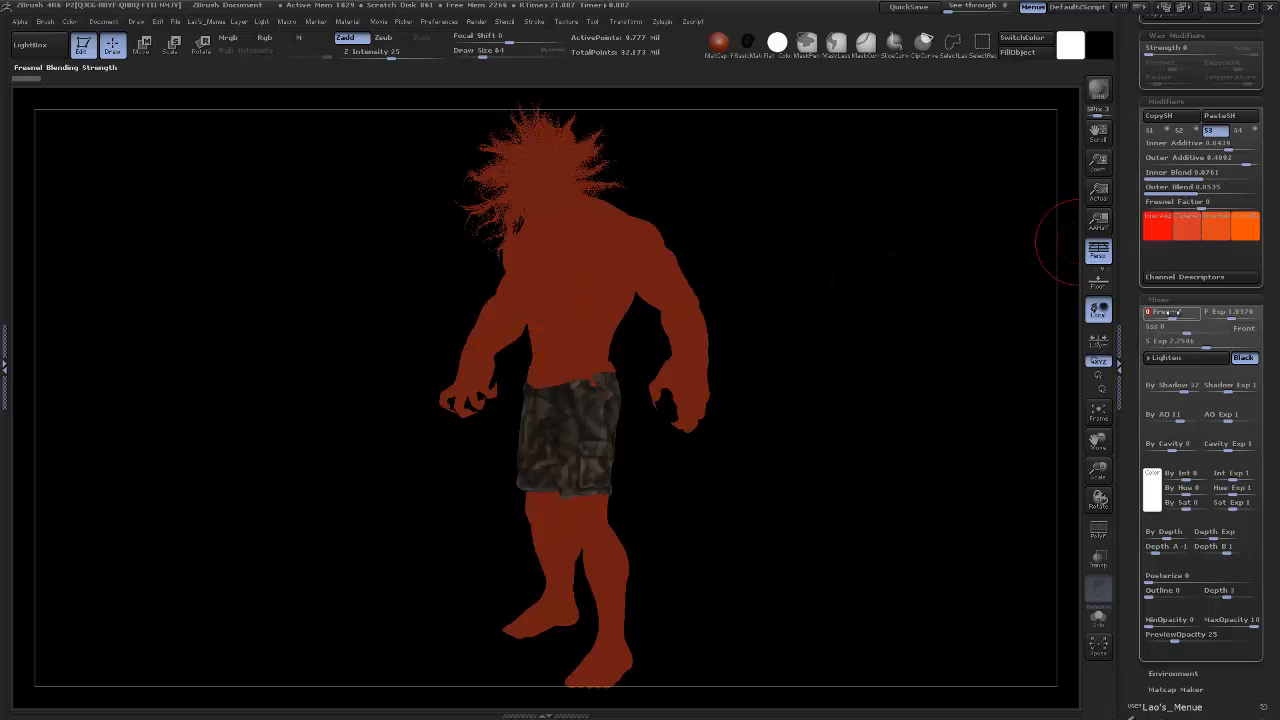
left_click_drag(1167, 312, 1193, 312)
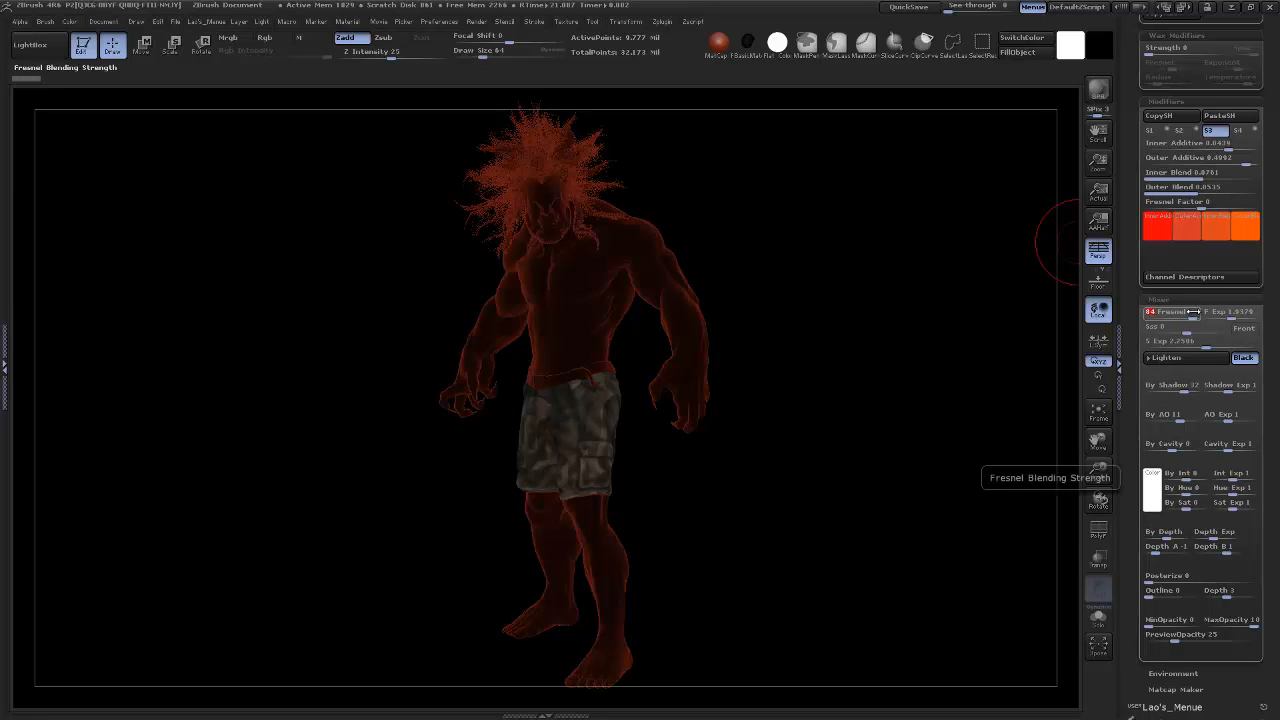
Step: Set the S3 shader's Outer Additive to about 0.298 and its Fresnel Factor to about 1.308
left_click_drag(1246, 161, 1241, 161)
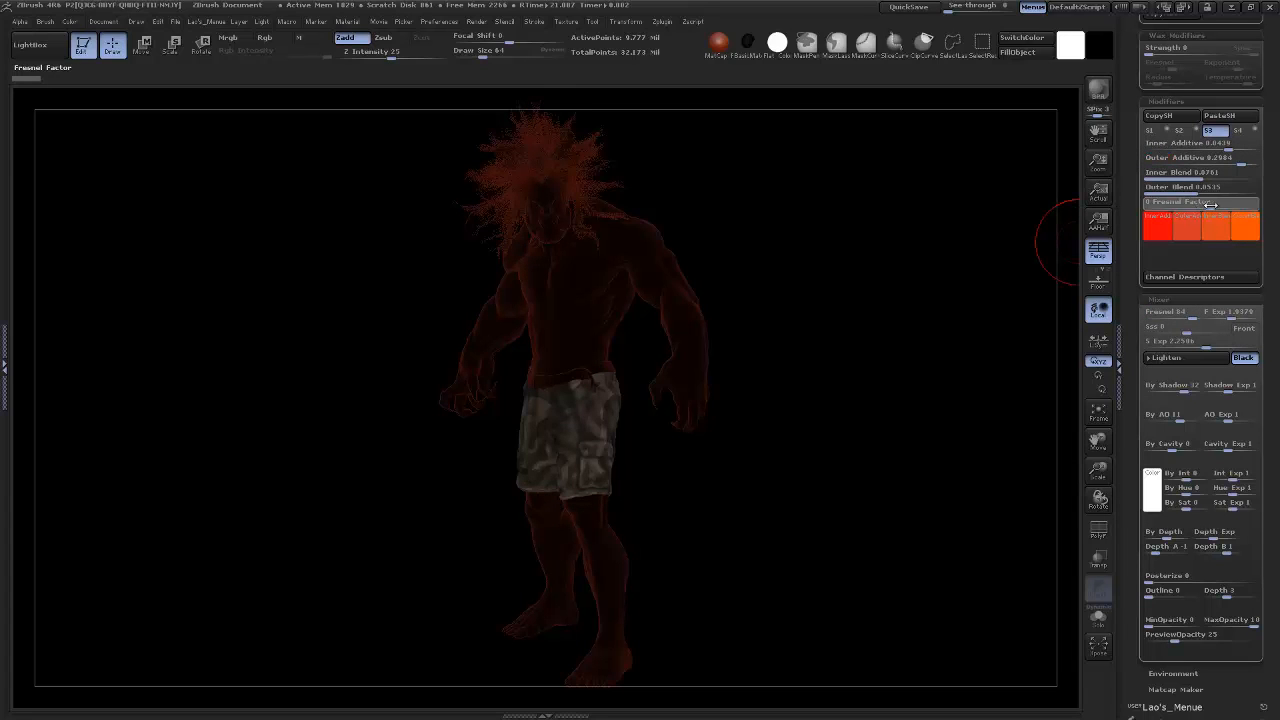
left_click_drag(1210, 205, 1233, 202)
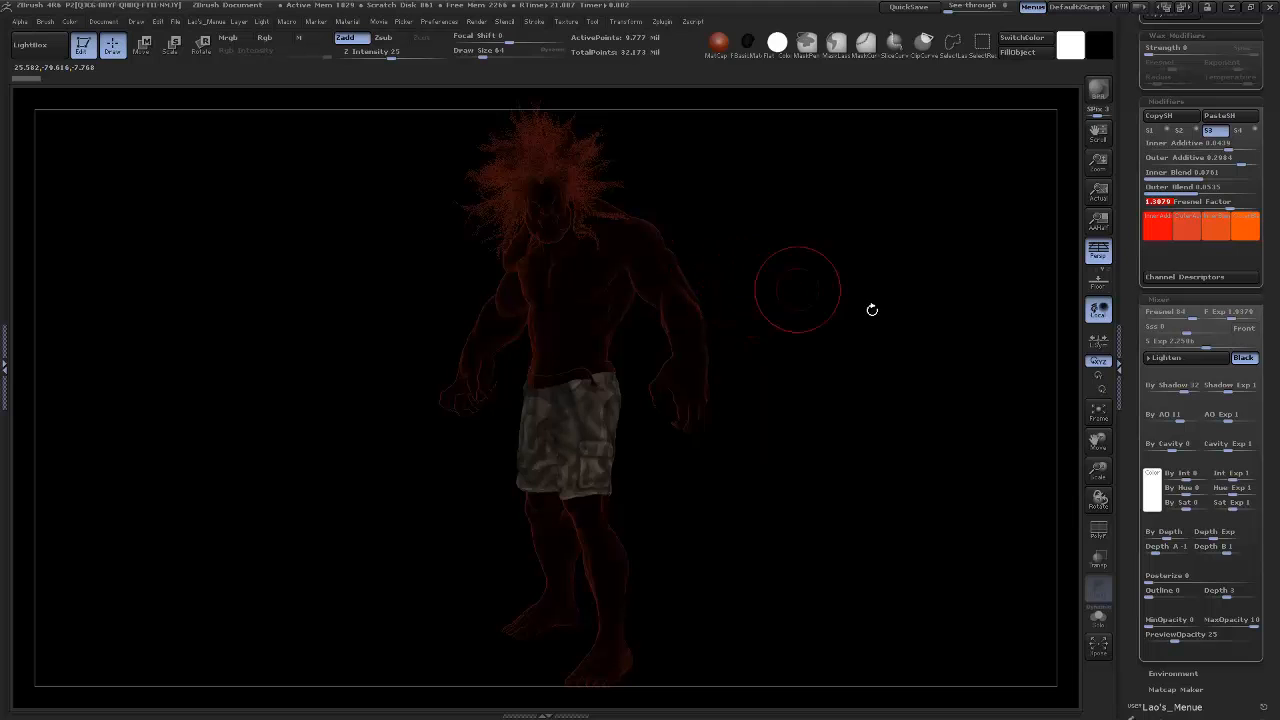
Step: Turn on the floor grid and examine its elevation setting and the Shadow map among the BPR render passes
left_click_drag(1278, 137, 1273, 286)
left_click_drag(1278, 223, 1277, 108)
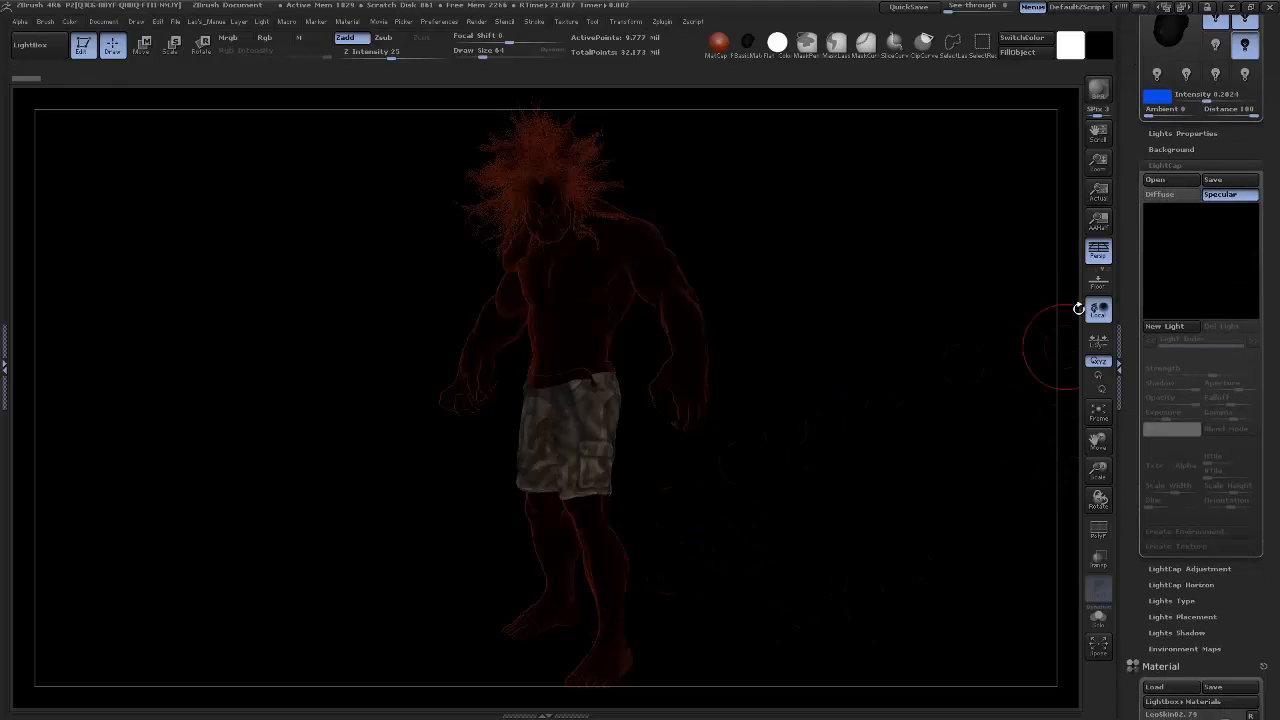
left_click(1106, 288)
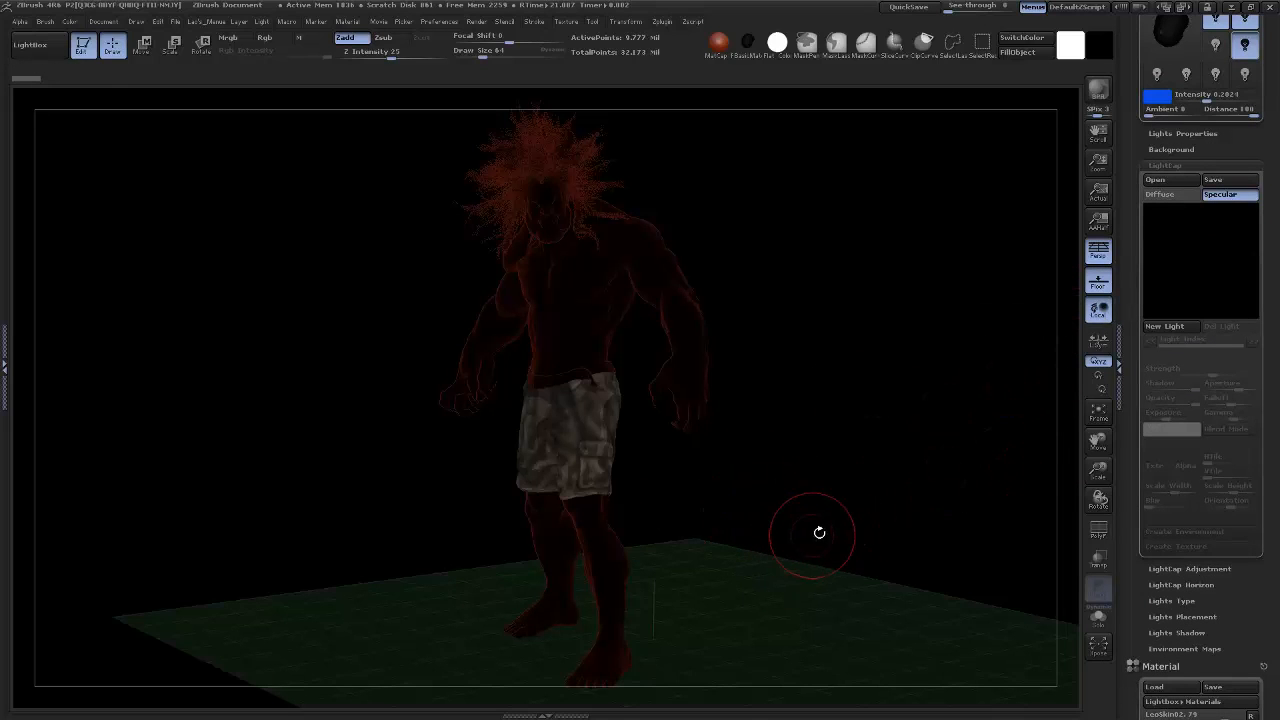
scroll(1228, 220, "up", 10)
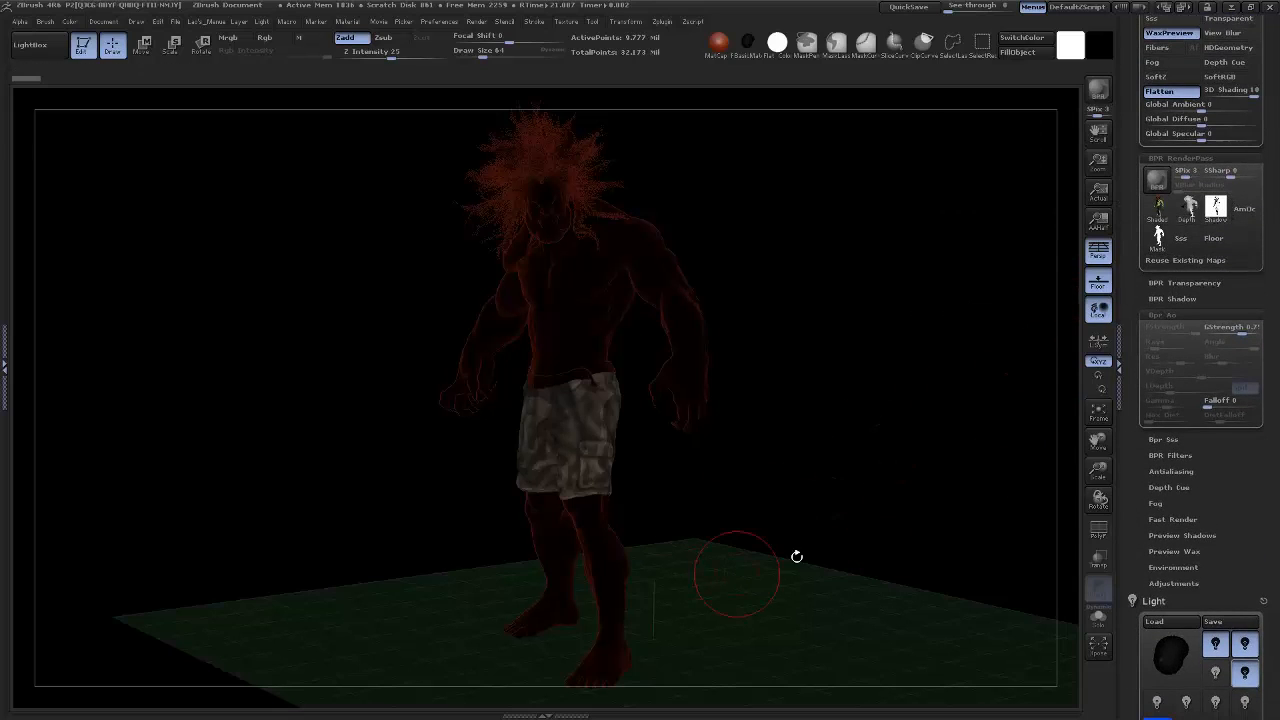
mouse_move(1218, 216)
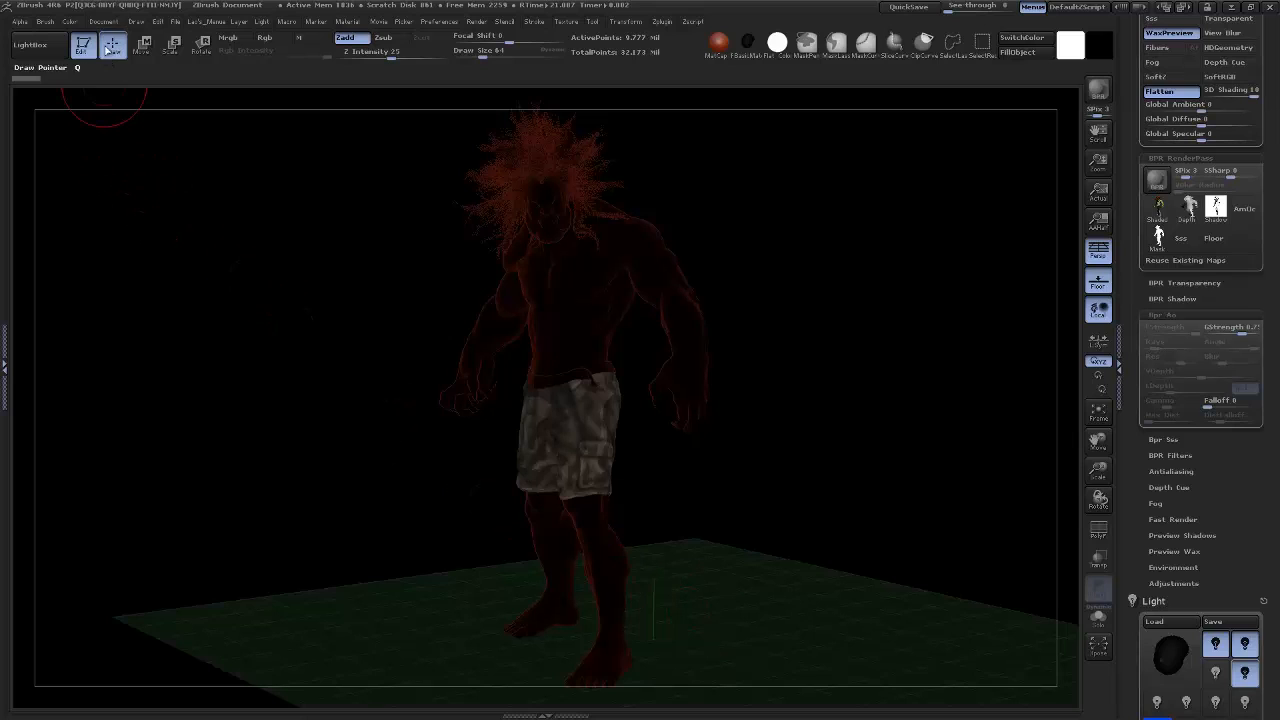
left_click(136, 21)
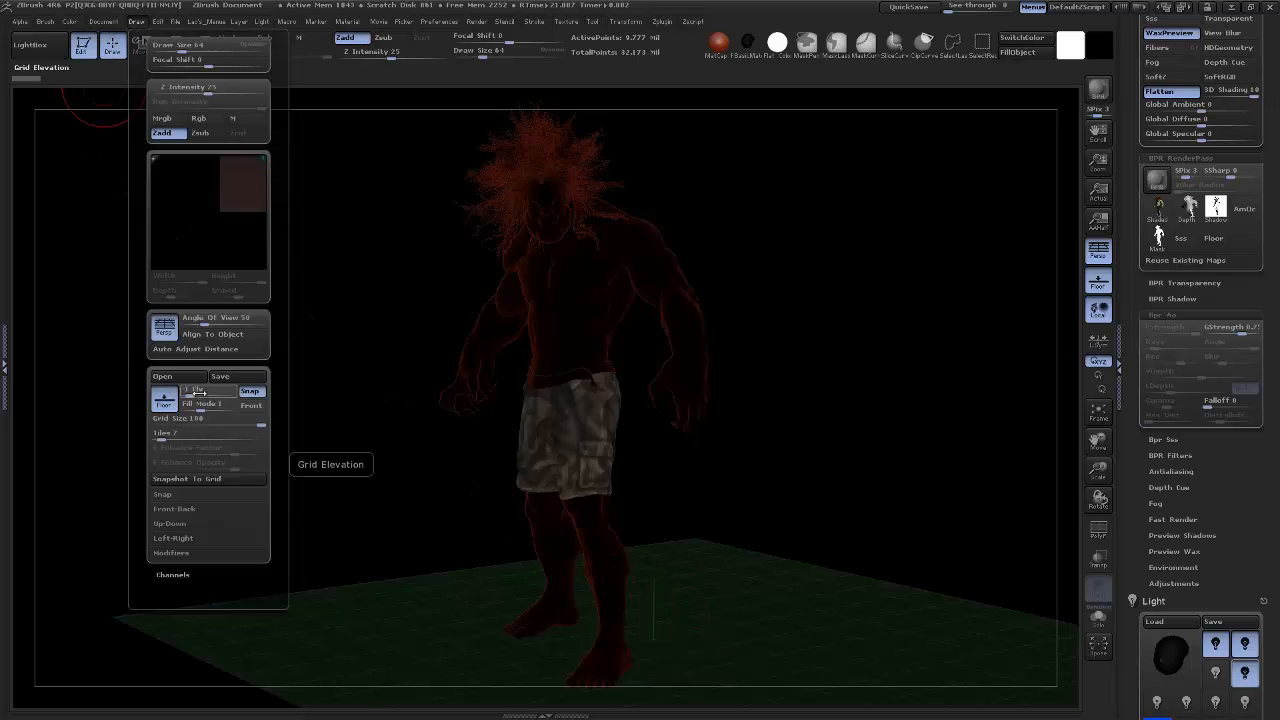
mouse_move(195, 420)
left_mouse_down()
mouse_move(160, 421)
mouse_move(283, 436)
mouse_move(200, 426)
mouse_move(274, 423)
left_mouse_up()
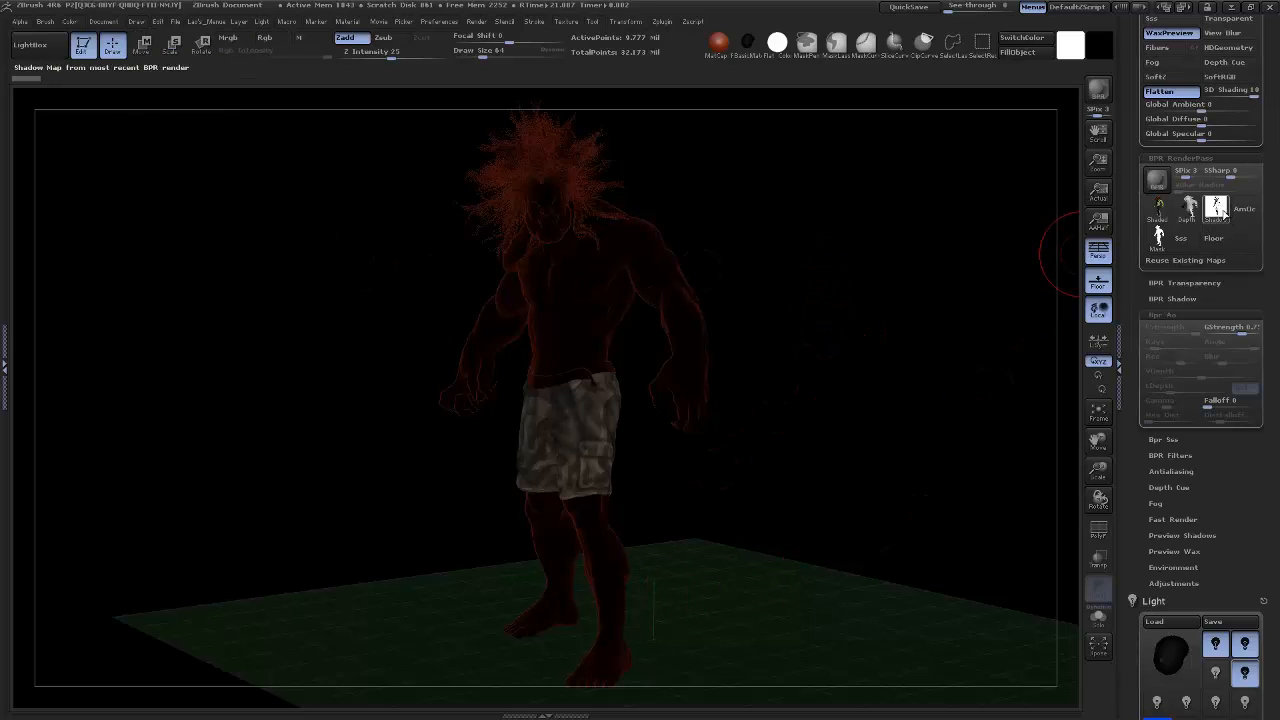
mouse_move(1220, 208)
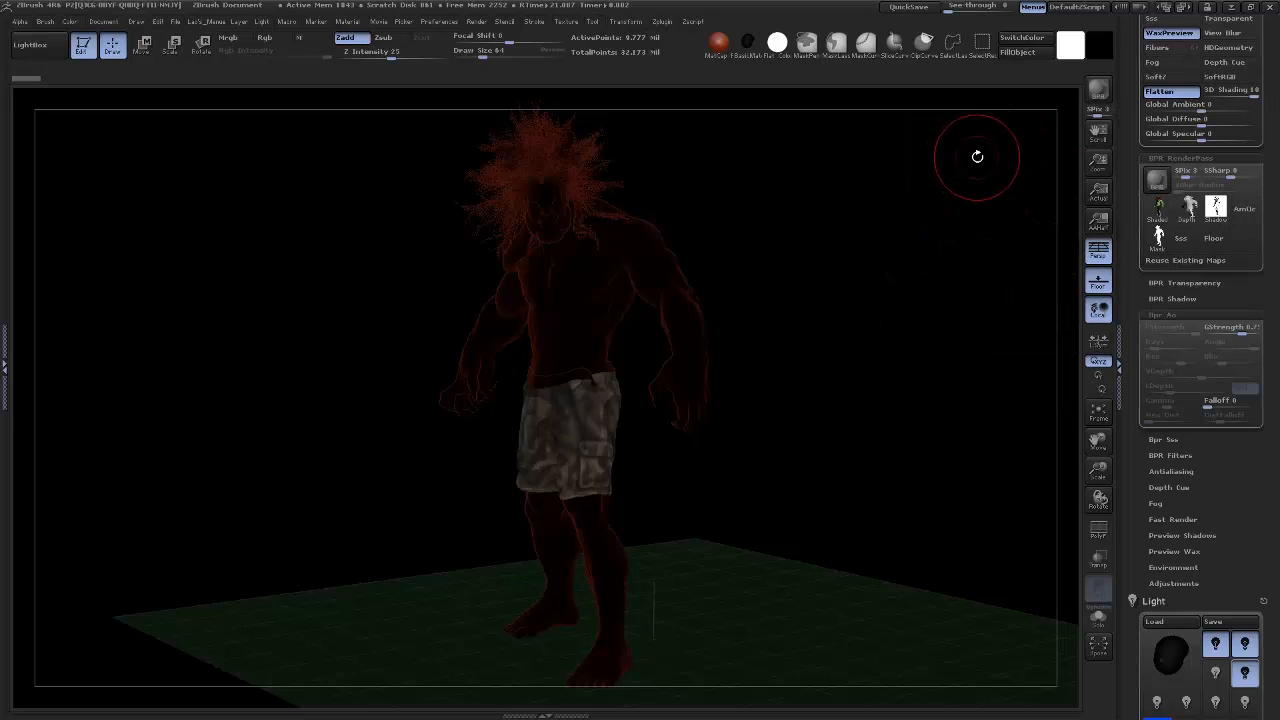
Step: Switch to Photoshop and open all the pass files from BPR_AO to BPR_SSS in the passes folder
left_click(1227, 10)
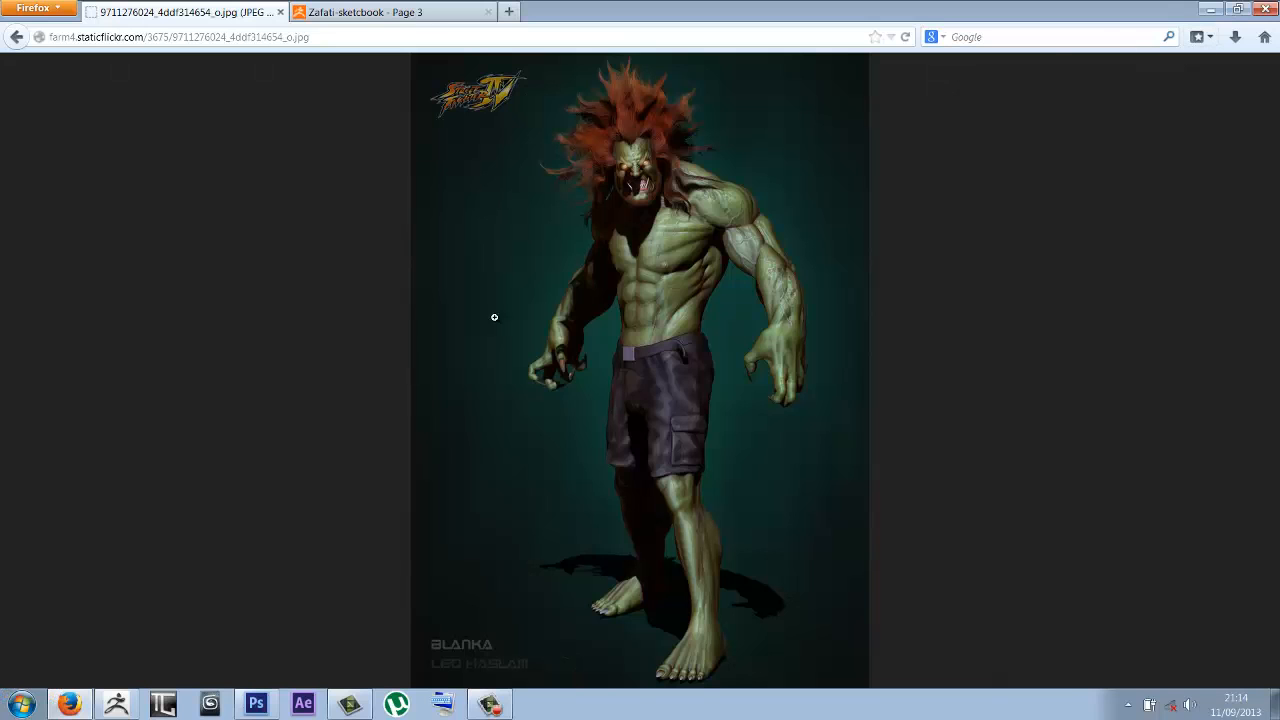
left_click(256, 704)
left_click(38, 9)
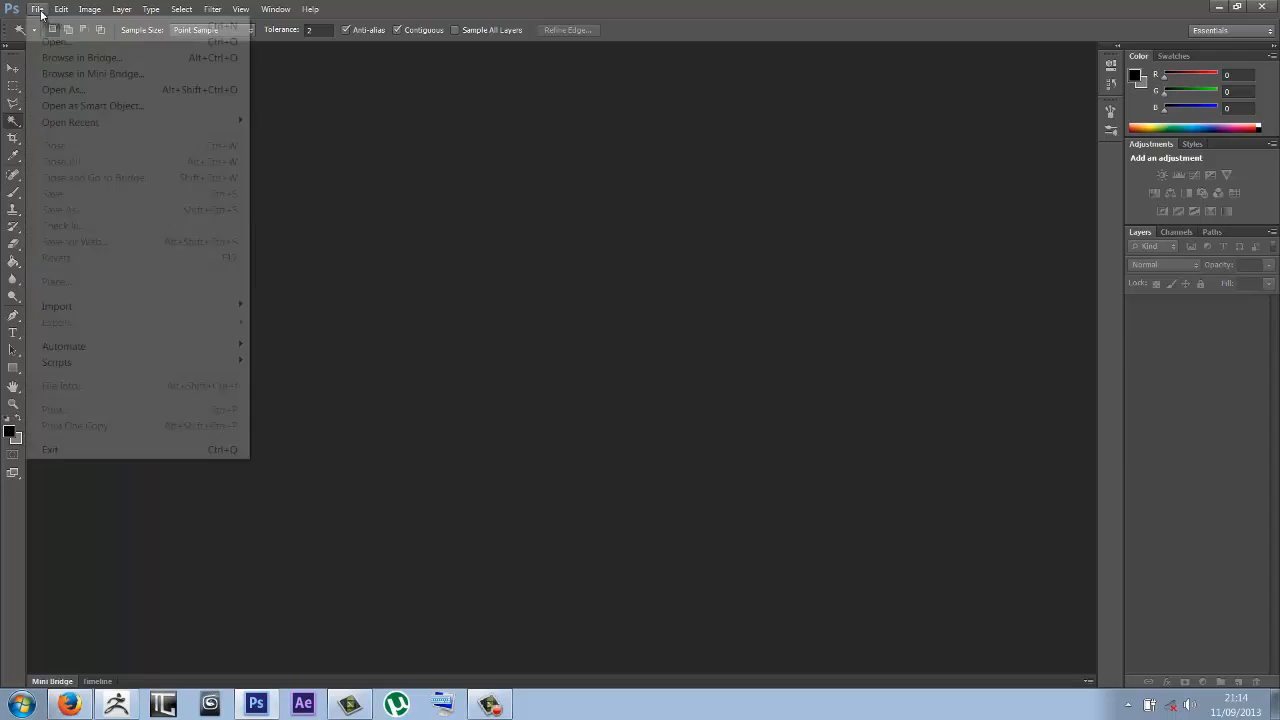
left_click(57, 42)
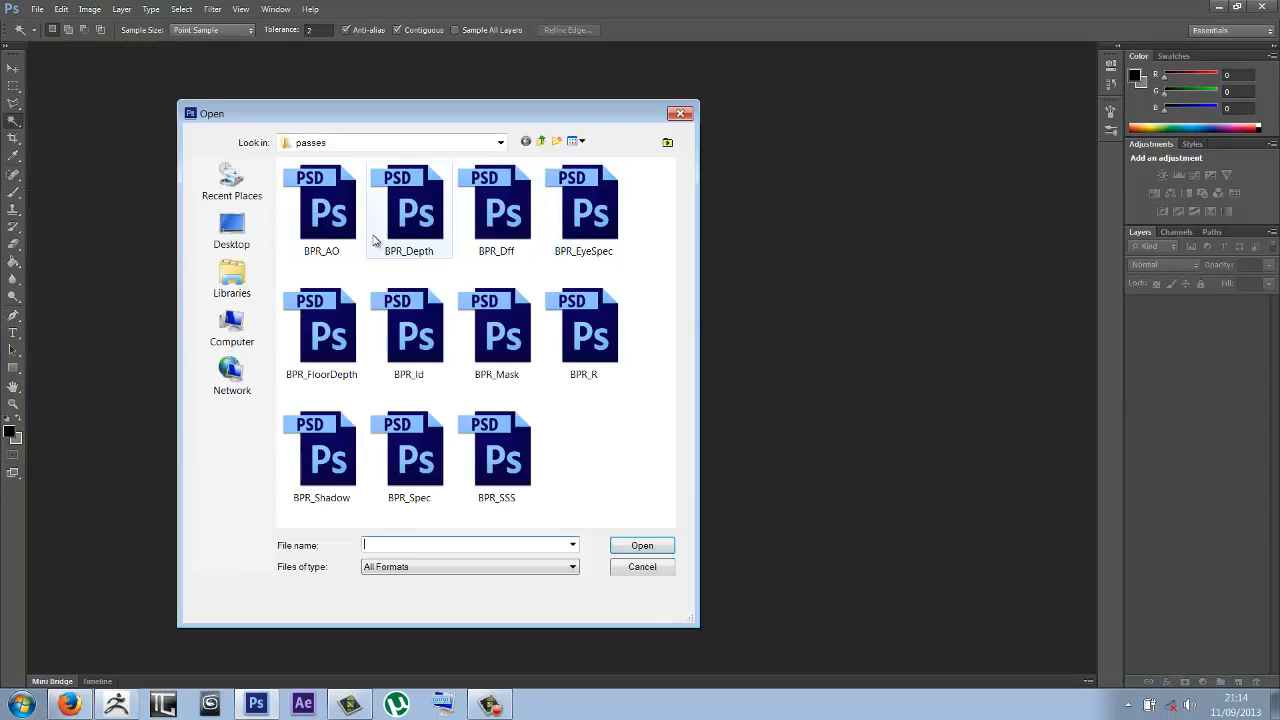
left_click(335, 215)
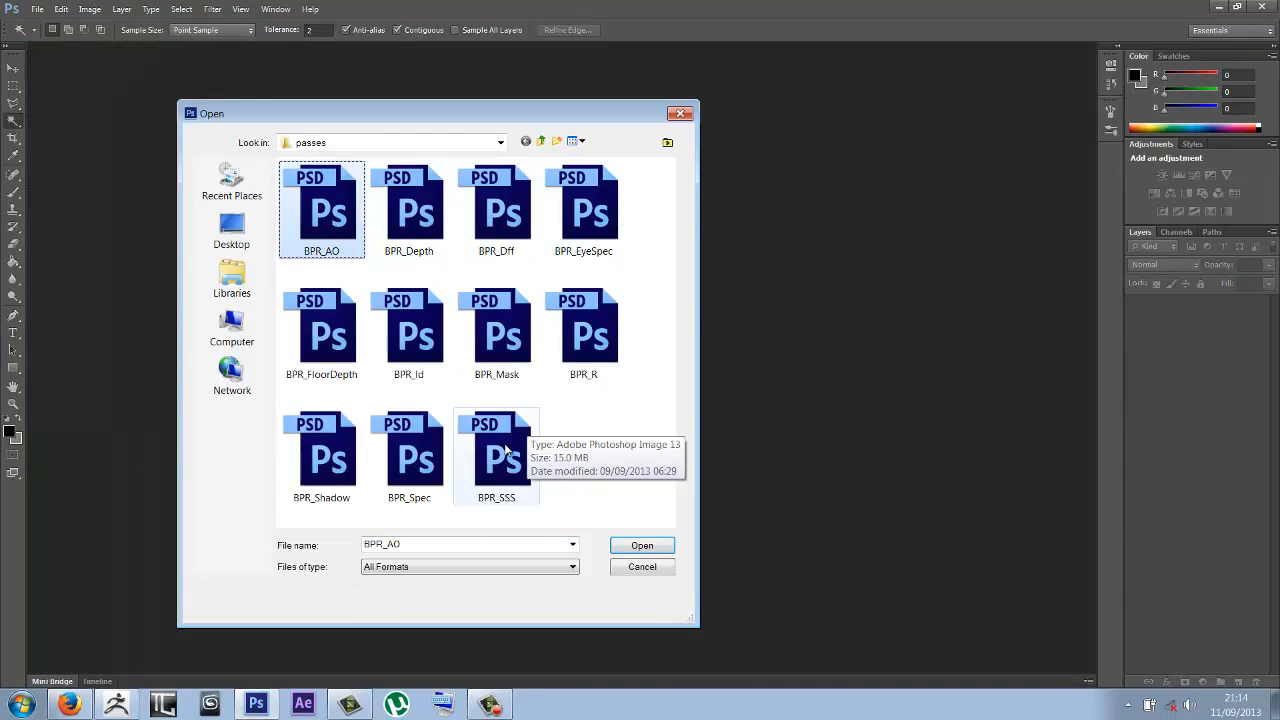
left_click(506, 452, "shift")
left_click(642, 545)
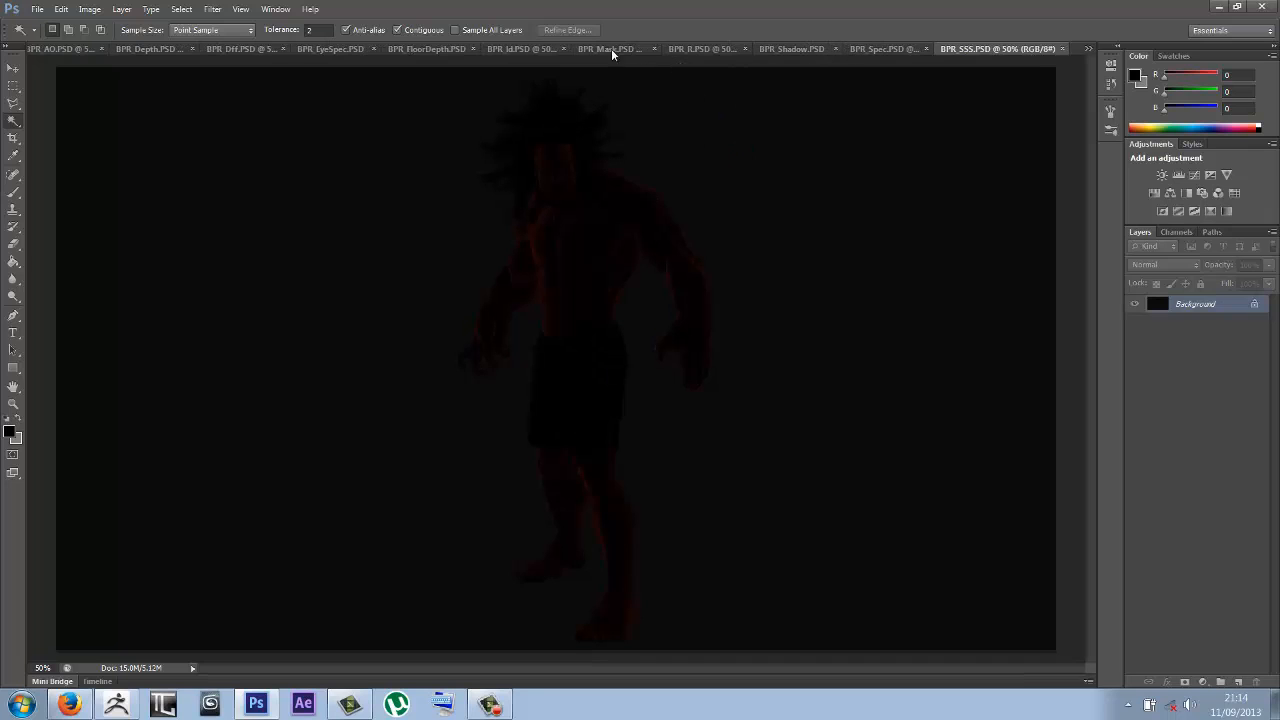
Step: View the BPR_Id pass, and switch back to ZBrush
left_click(523, 47)
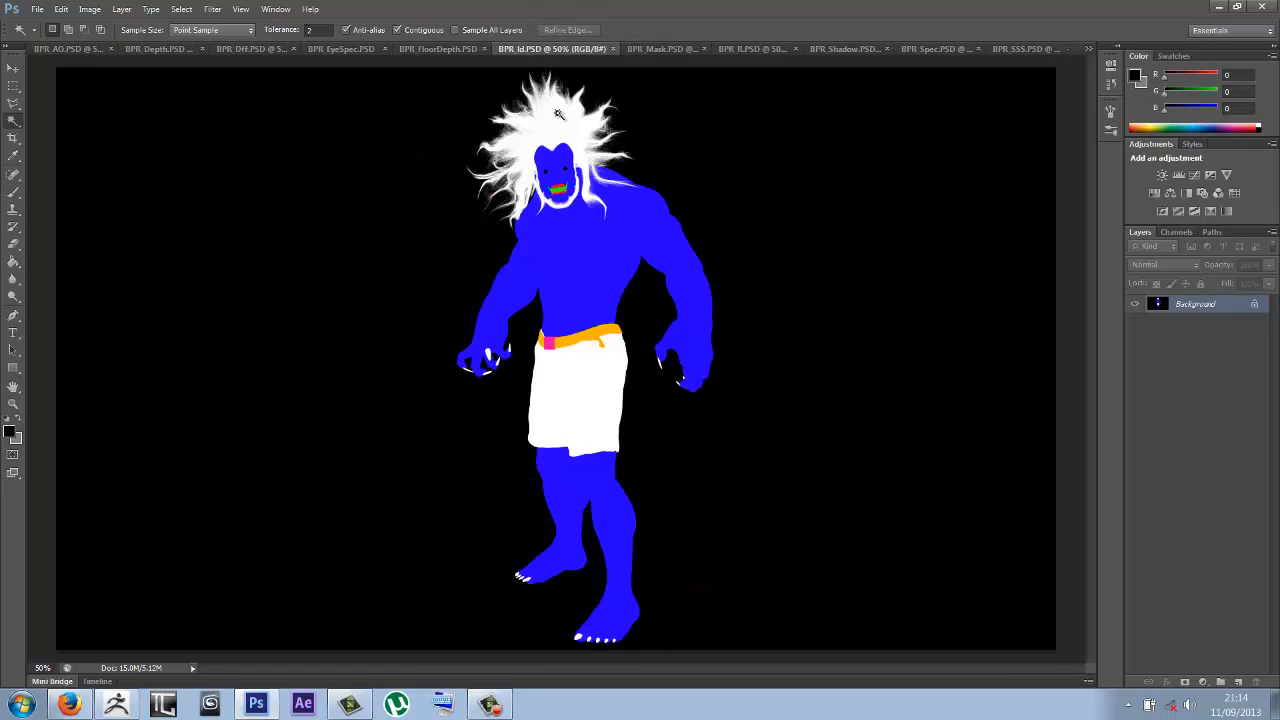
left_click(1215, 8)
left_click(116, 704)
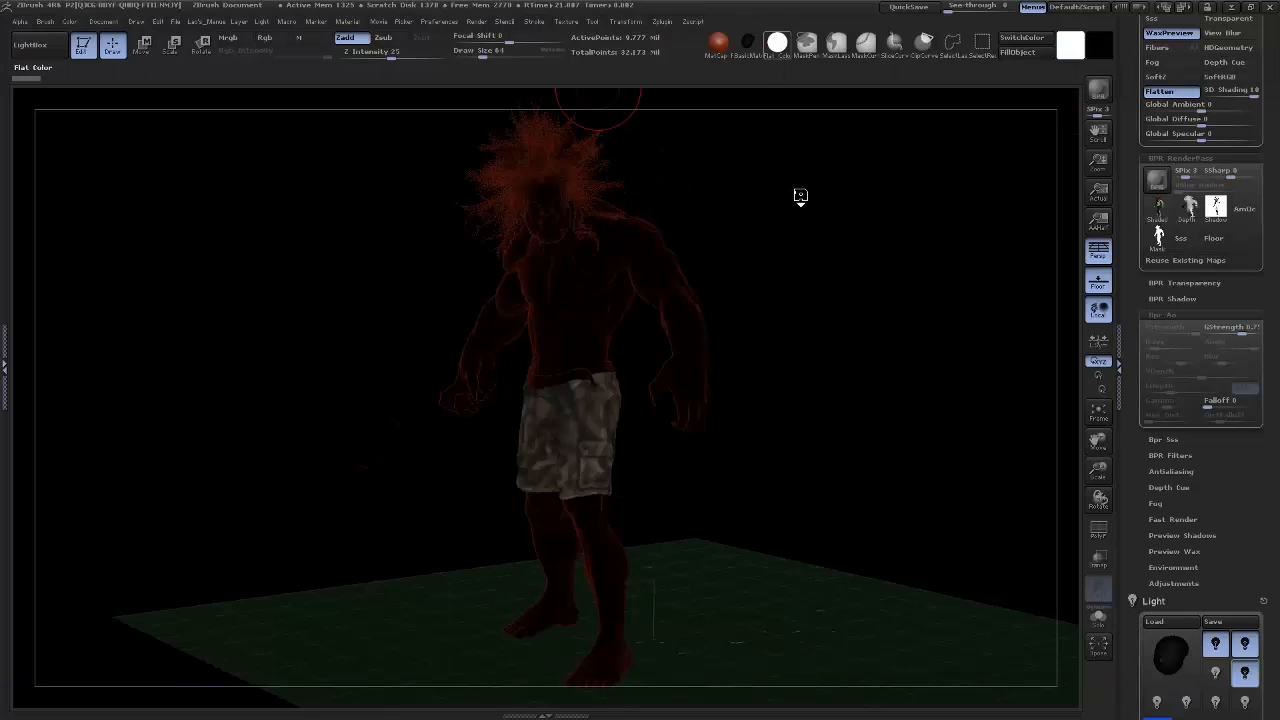
Step: Make Flat Color the current material and swap the main and secondary colors so black is the main color
left_click(781, 45)
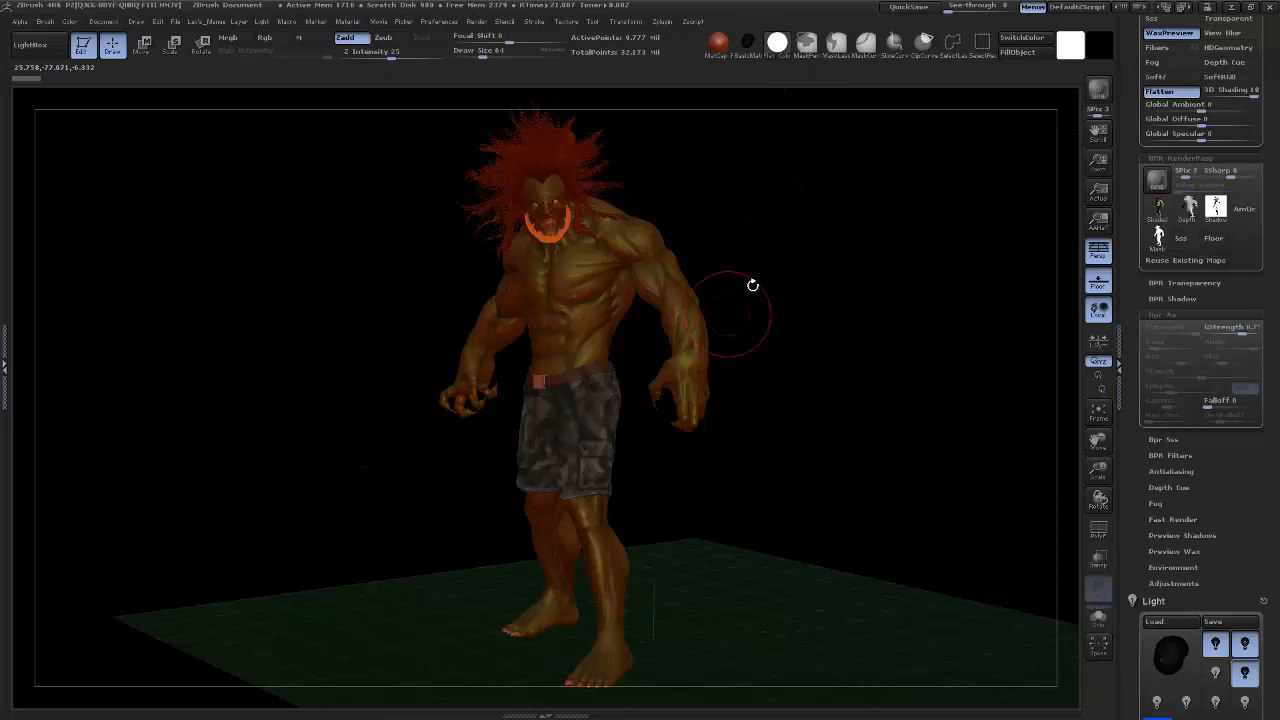
left_click(1085, 48)
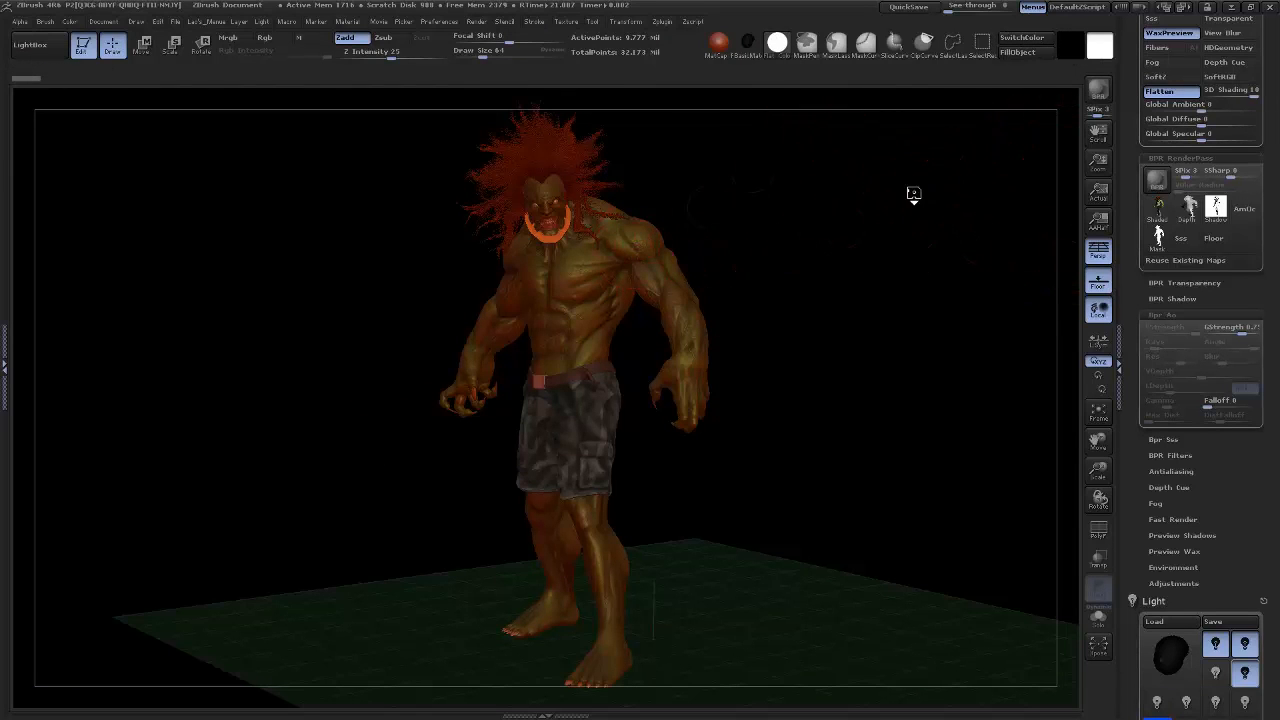
left_click_drag(914, 196, 921, 203)
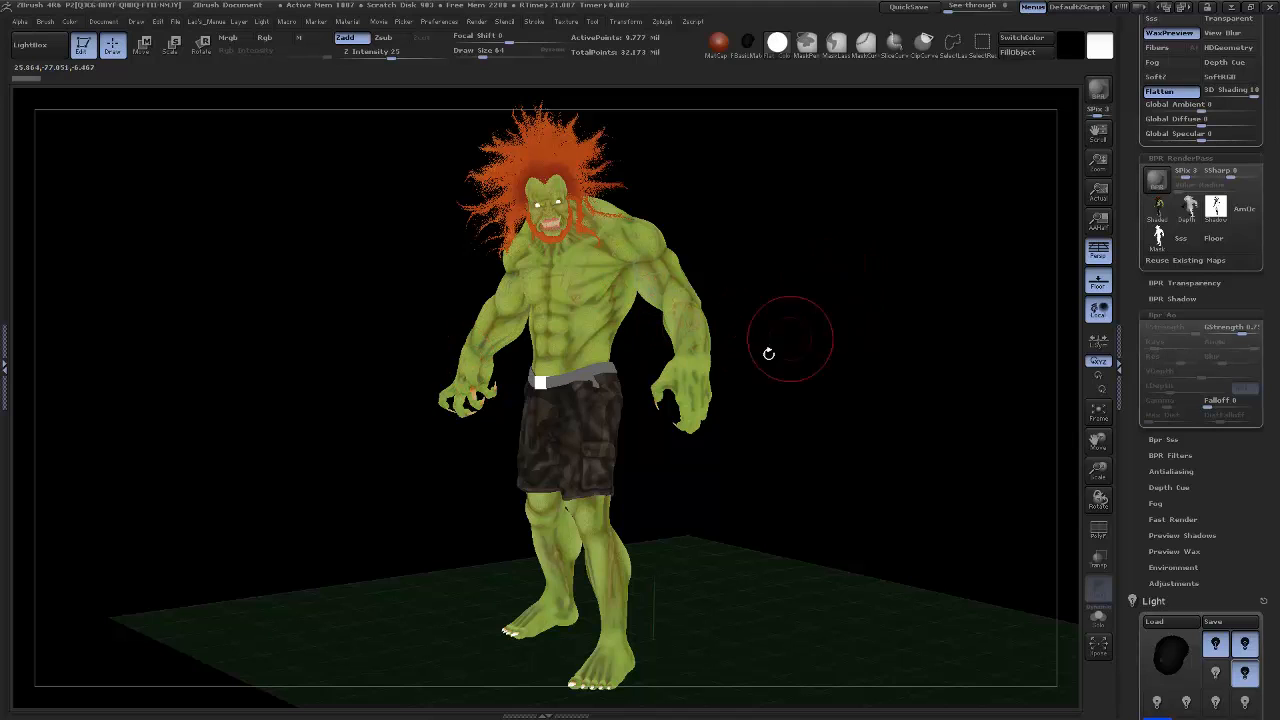
Step: Switch to Photoshop, try Magic Wand selections of the skin, hair and background in the BPR_Id pass, and deselect
left_click(1236, 9)
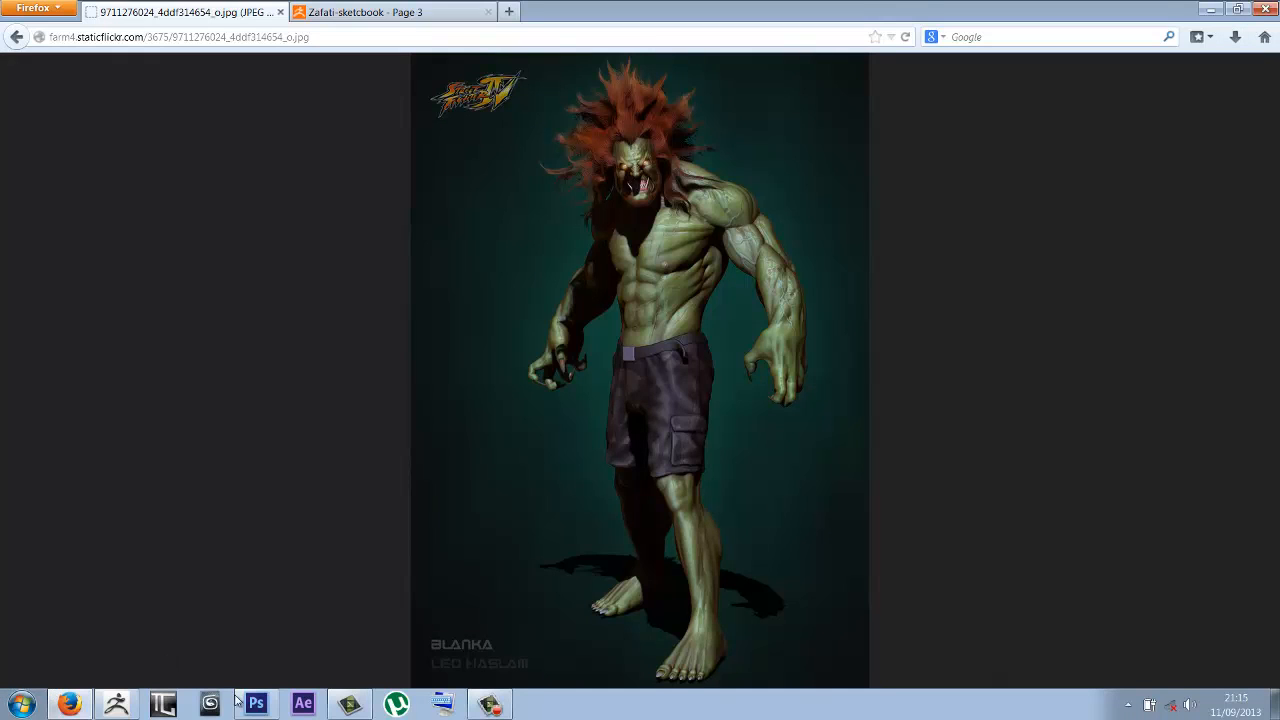
left_click(256, 704)
left_click(606, 250)
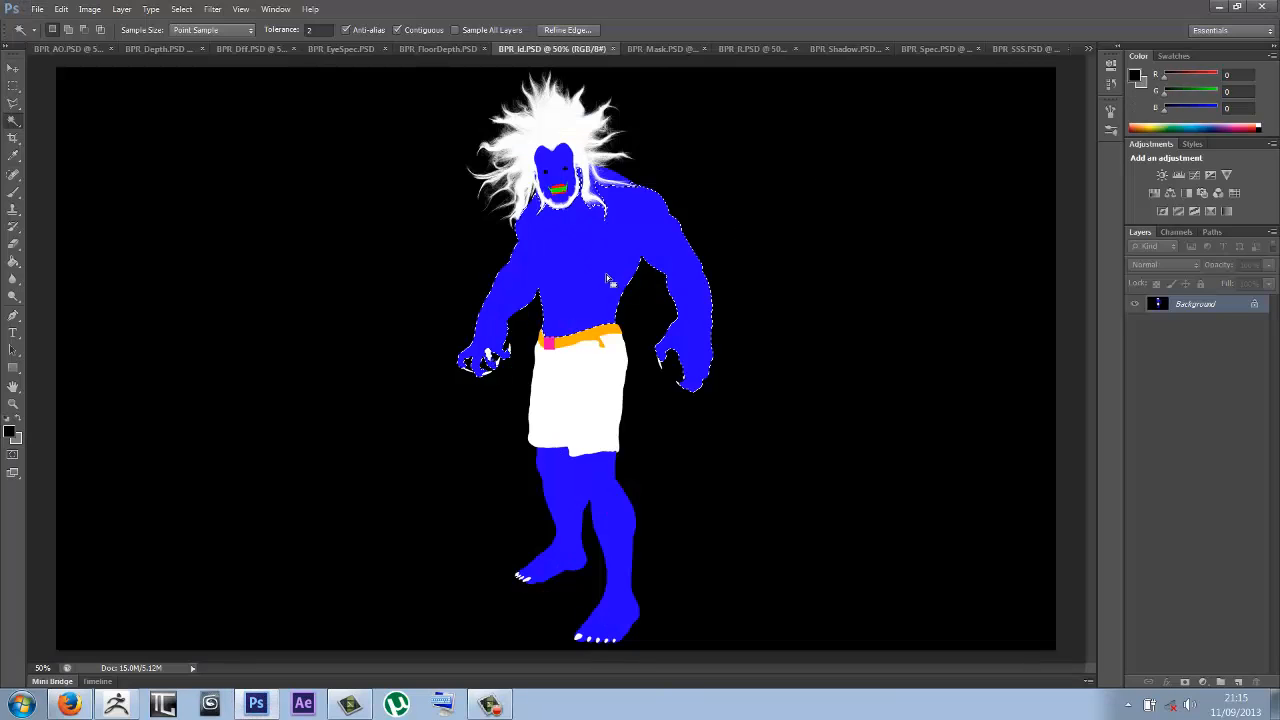
left_click(594, 390)
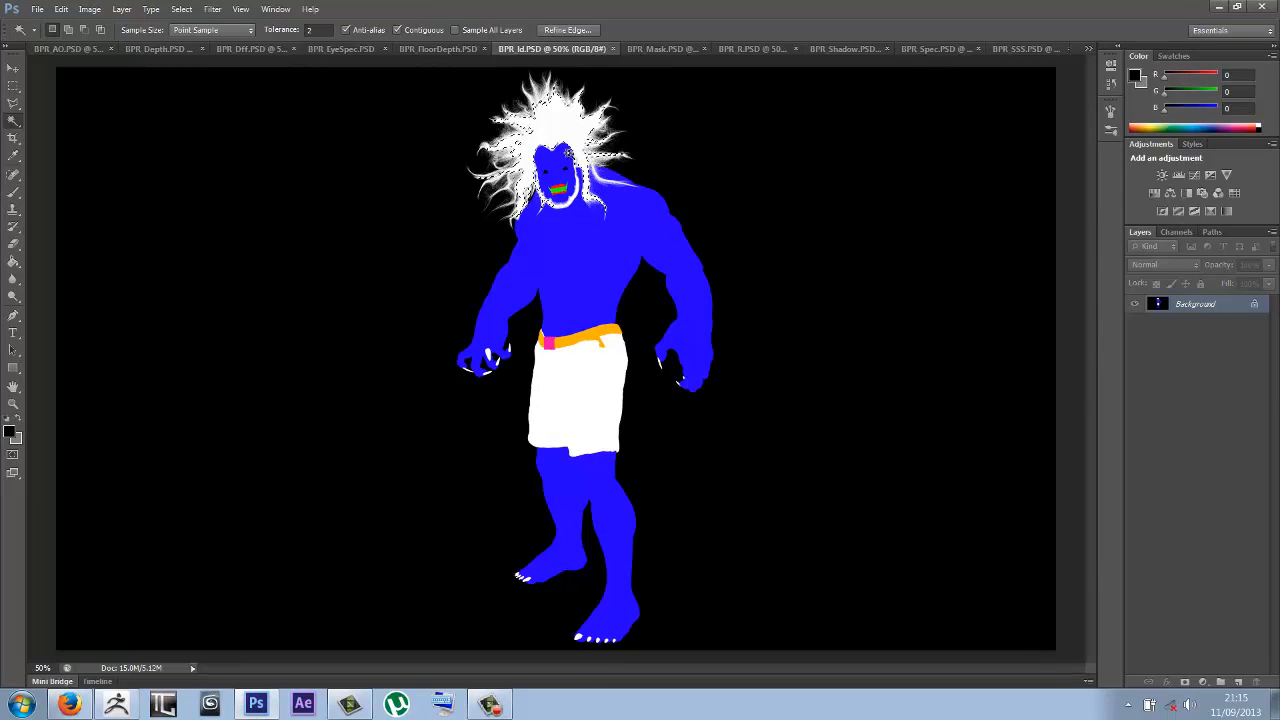
left_click(616, 476)
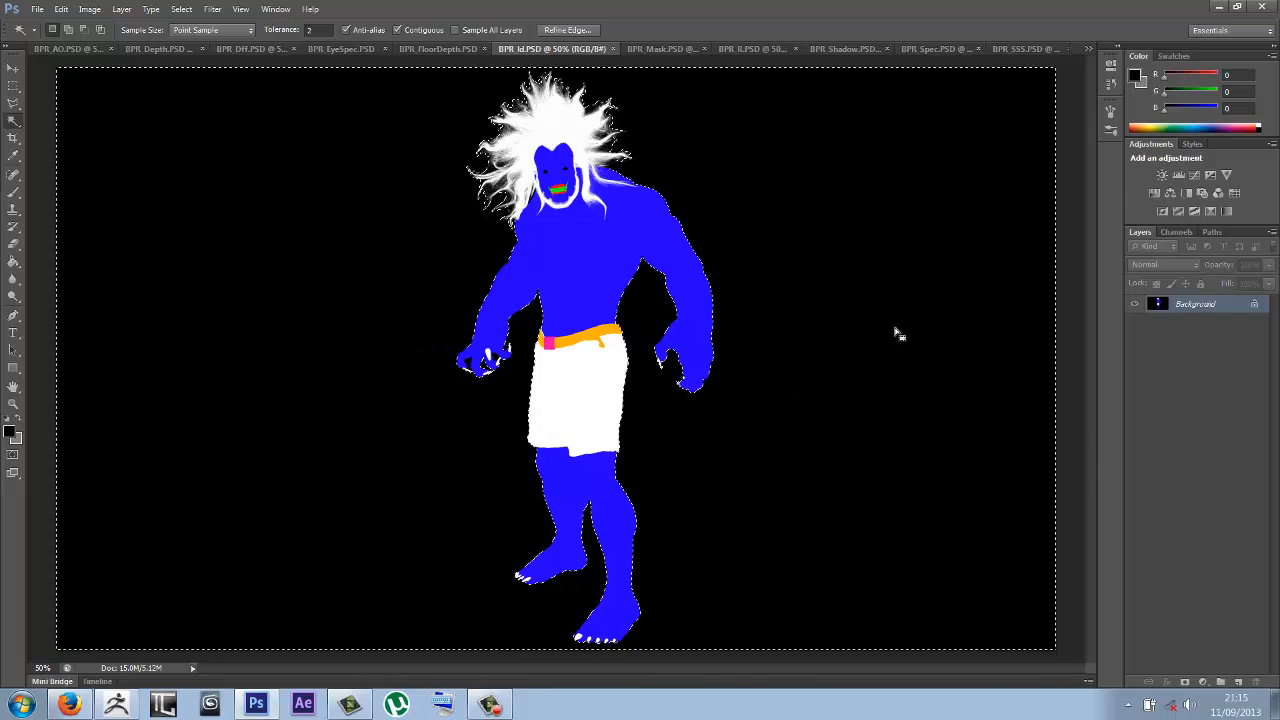
key("ctrl+d")
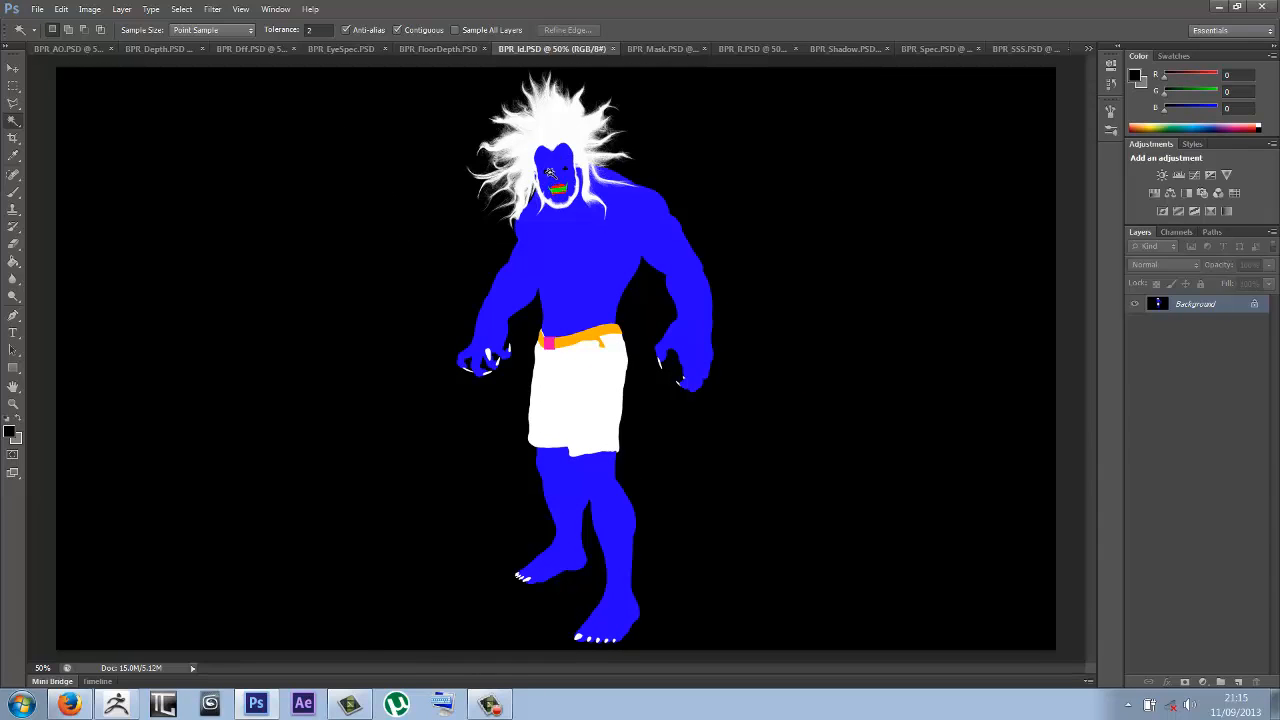
Step: Convert the Background of the BPR_Dff document into a regular layer with the default name
left_click(247, 48)
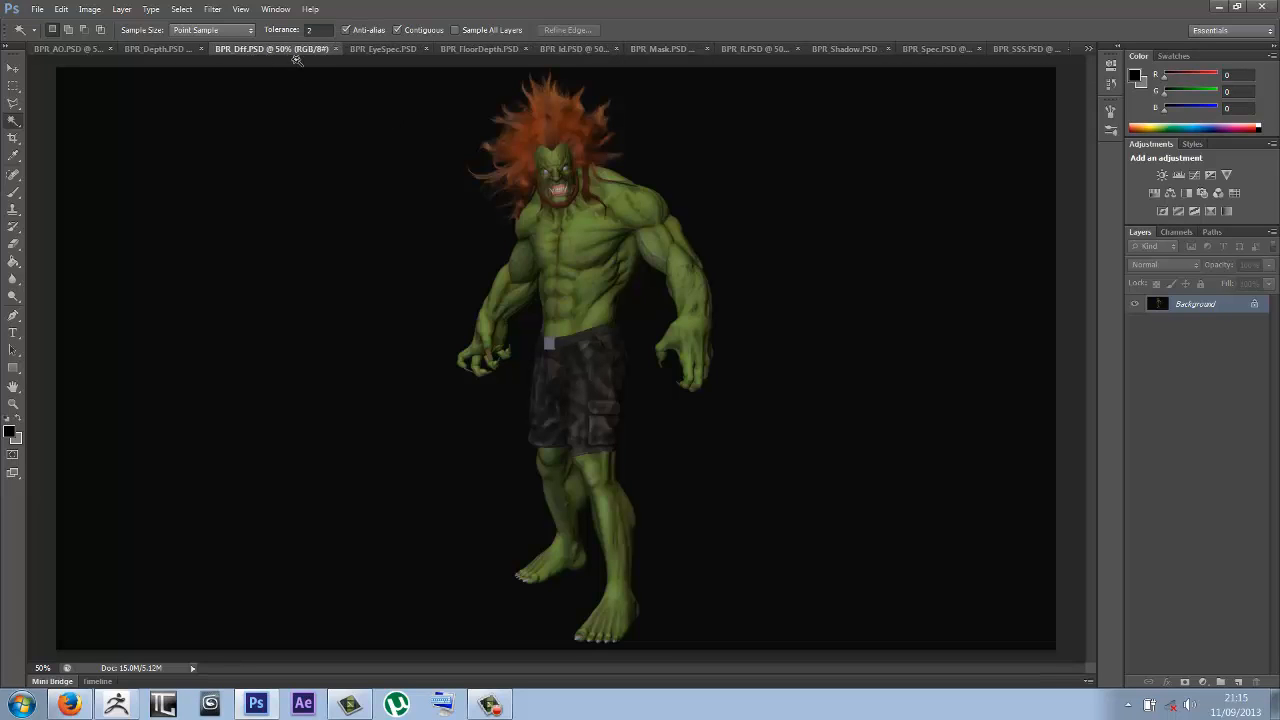
double_click(1197, 304)
key("Return")
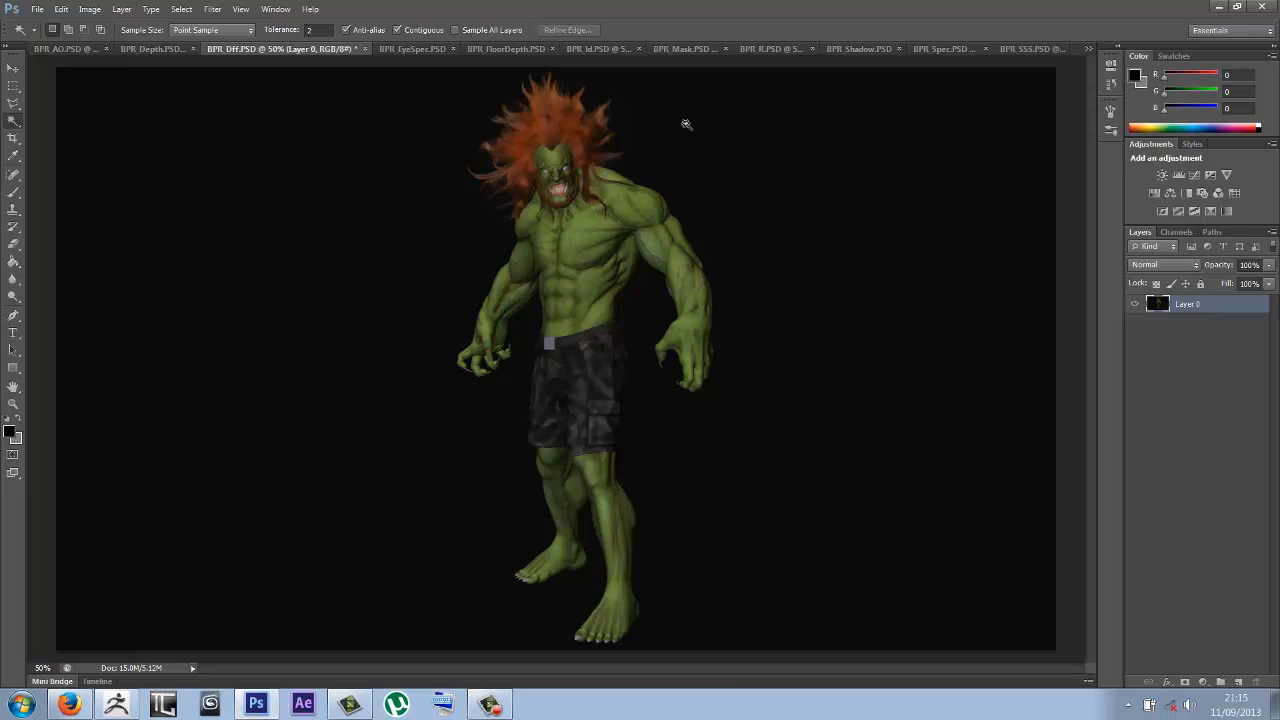
Step: Copy the whole BPR_Shadow pass and paste it as a new layer above the diffuse layer in BPR_Dff
left_click(870, 51)
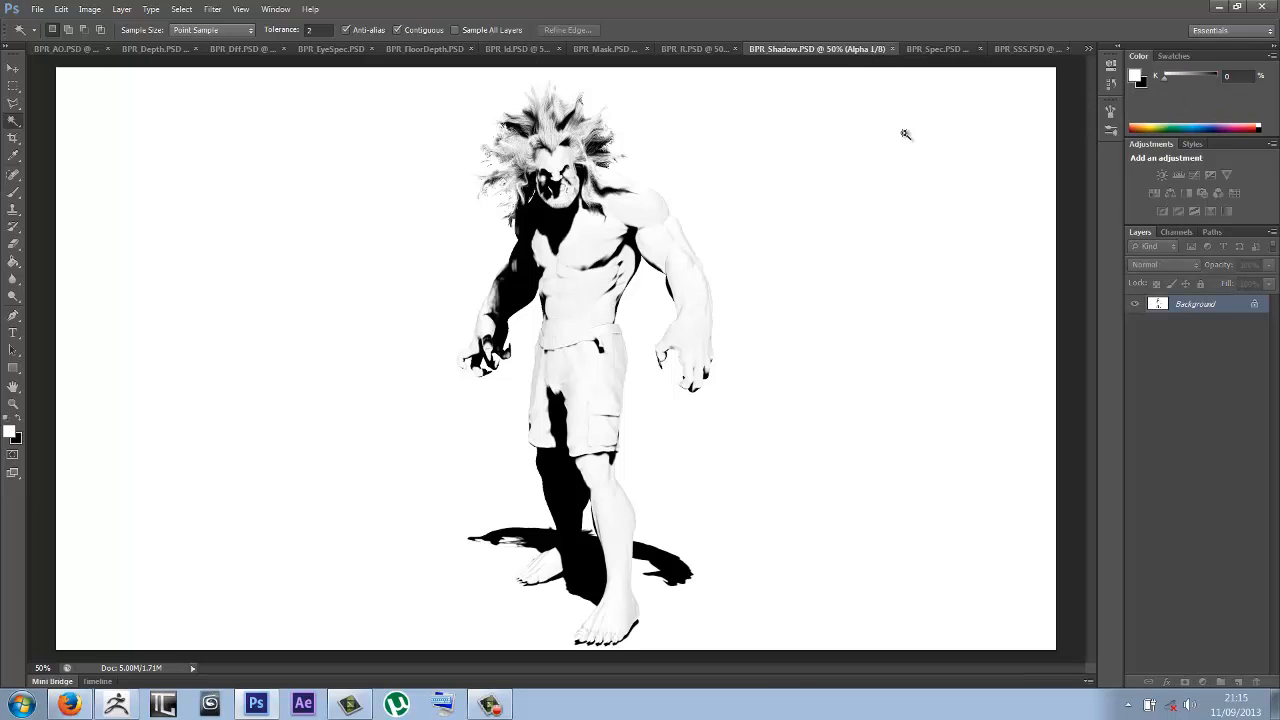
left_click(953, 261)
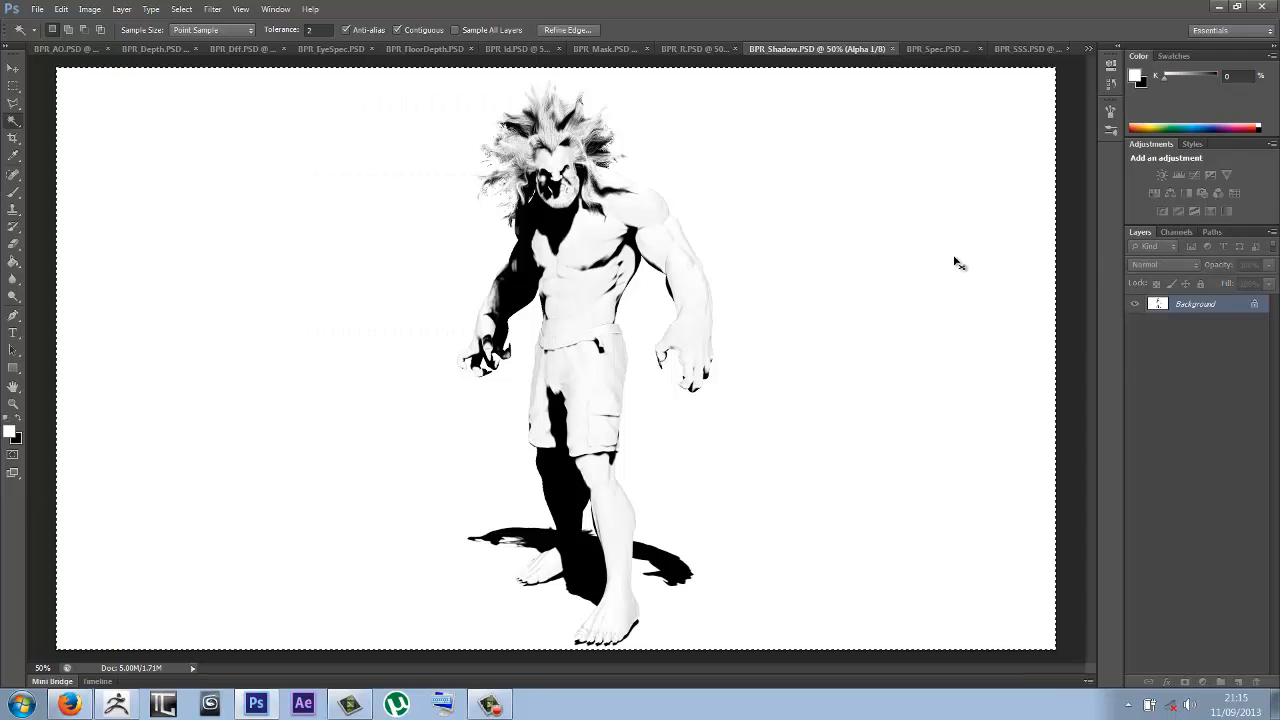
left_click(270, 48)
key("ctrl+v")
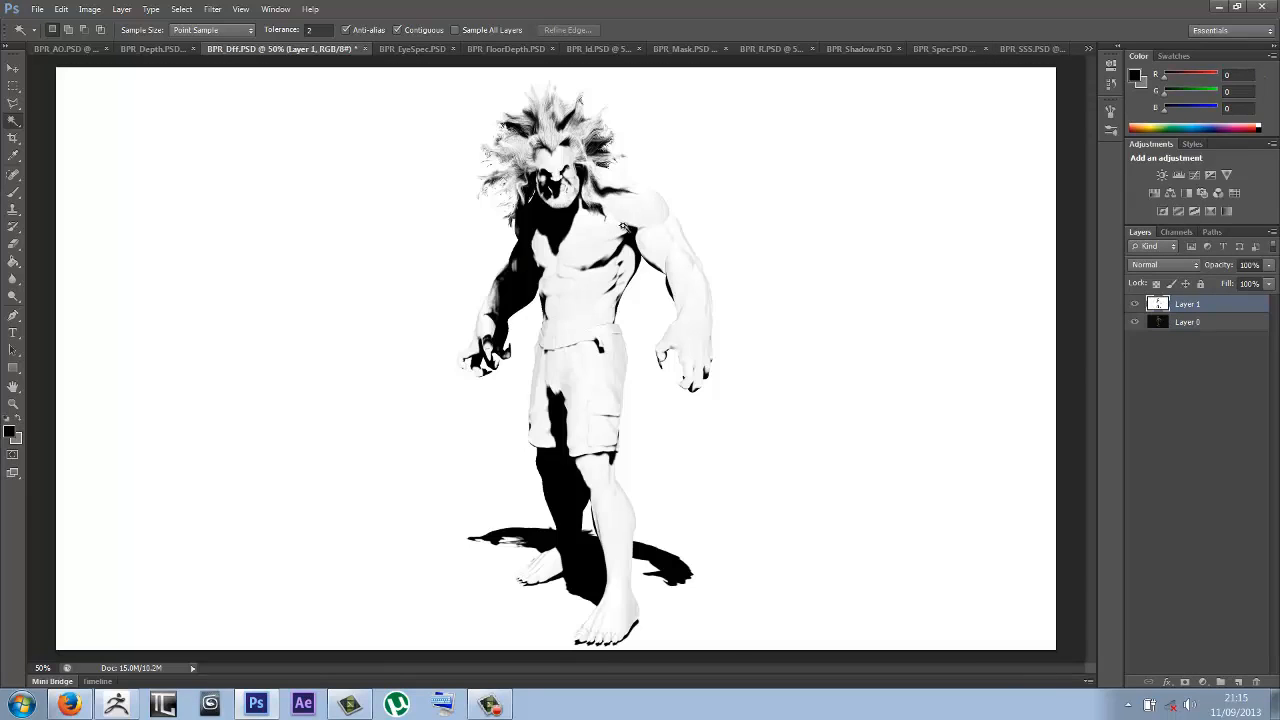
Step: Set the shadow layer's blend mode to Multiply and its opacity to 90%
left_click(1186, 264)
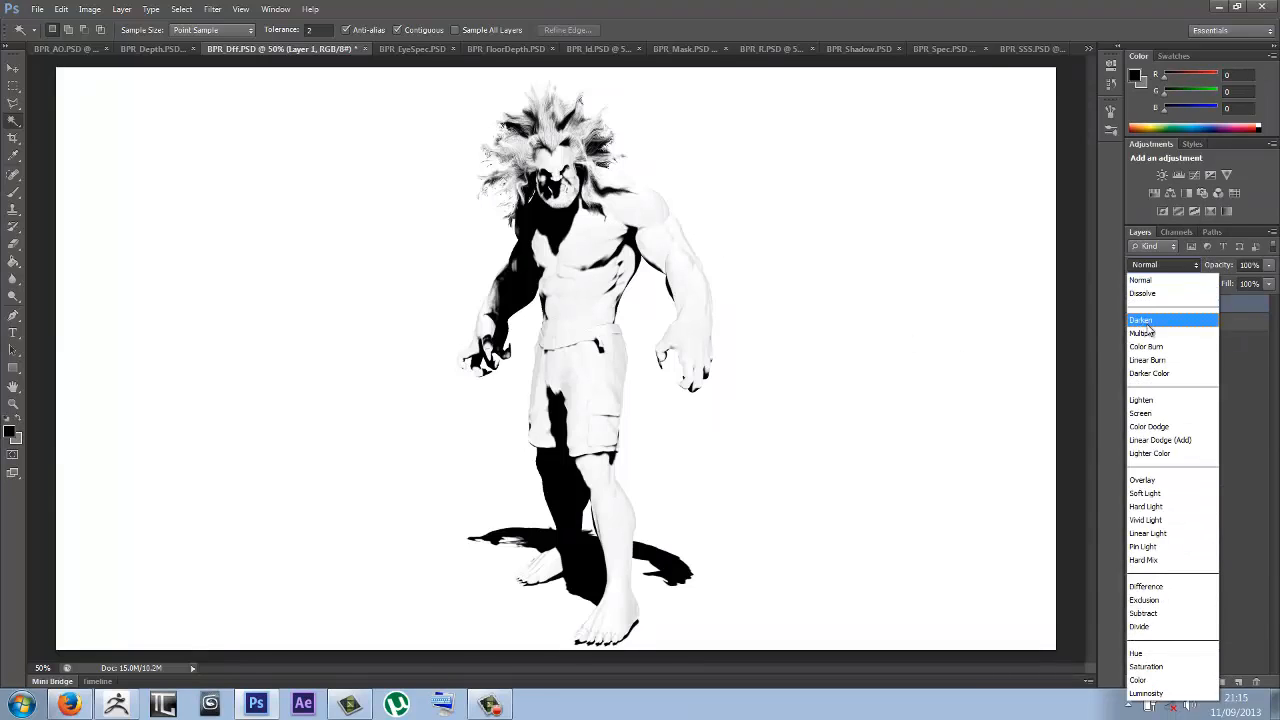
left_click(1169, 334)
left_click(1255, 265)
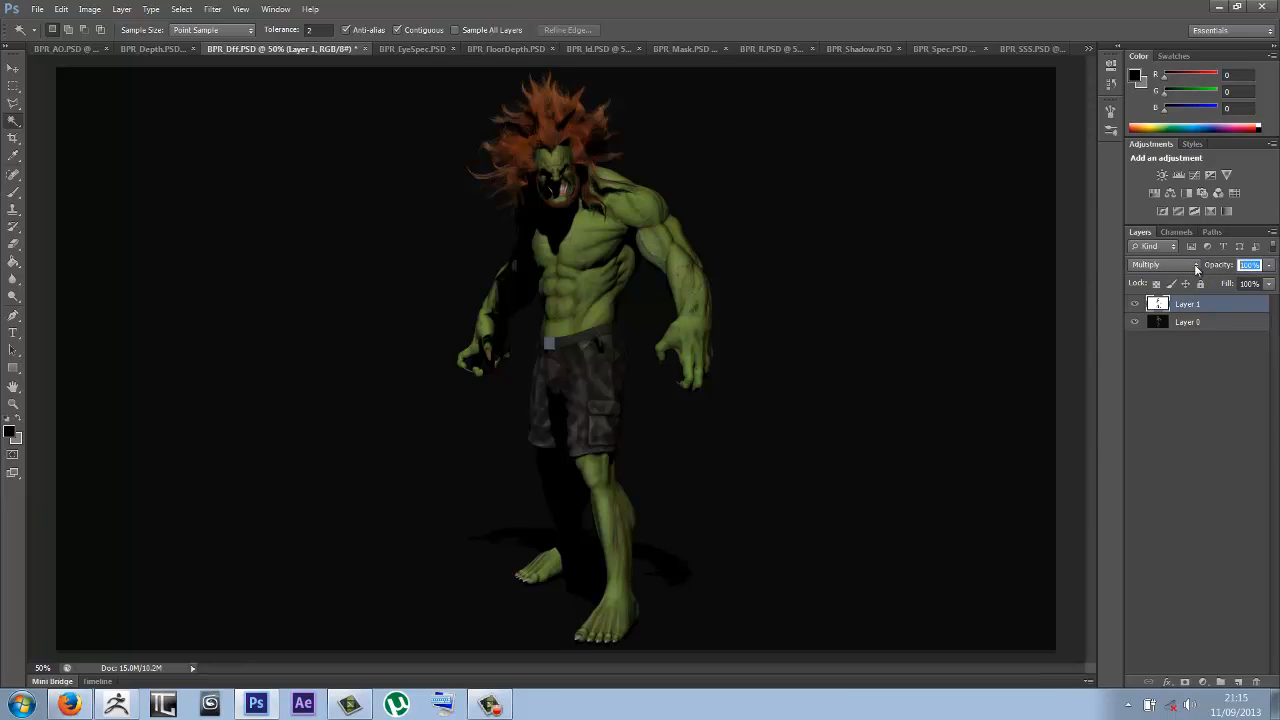
type("50")
key("Return")
Step: Add a Solid Color fill layer in pink (e02570) above the shadow layer in BPR_Dff
left_click(1204, 682)
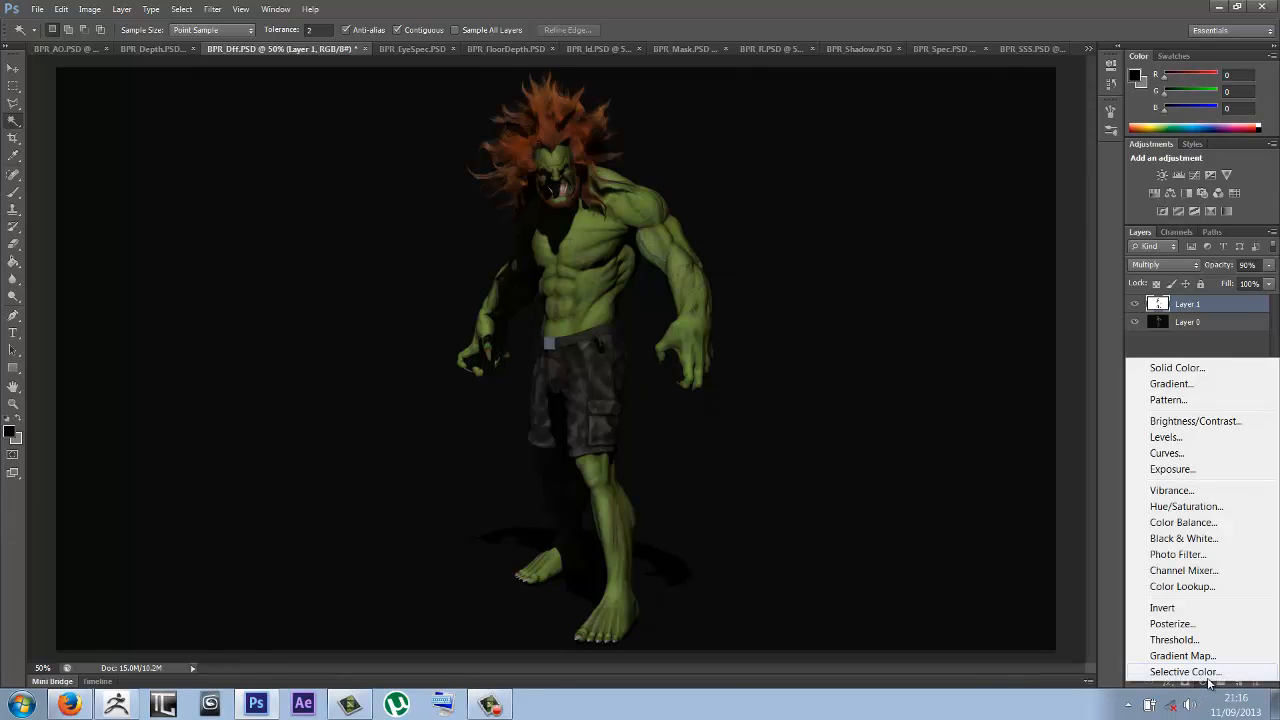
left_click(1180, 368)
left_click(830, 423)
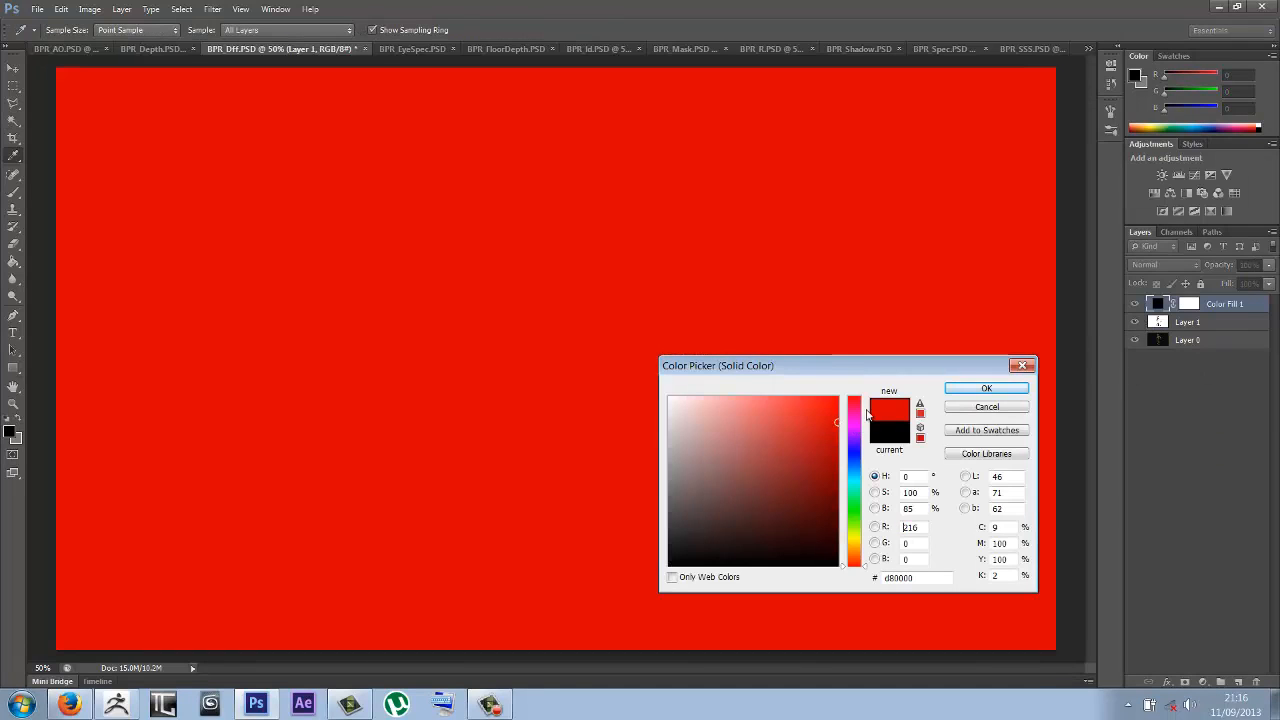
left_click(853, 418)
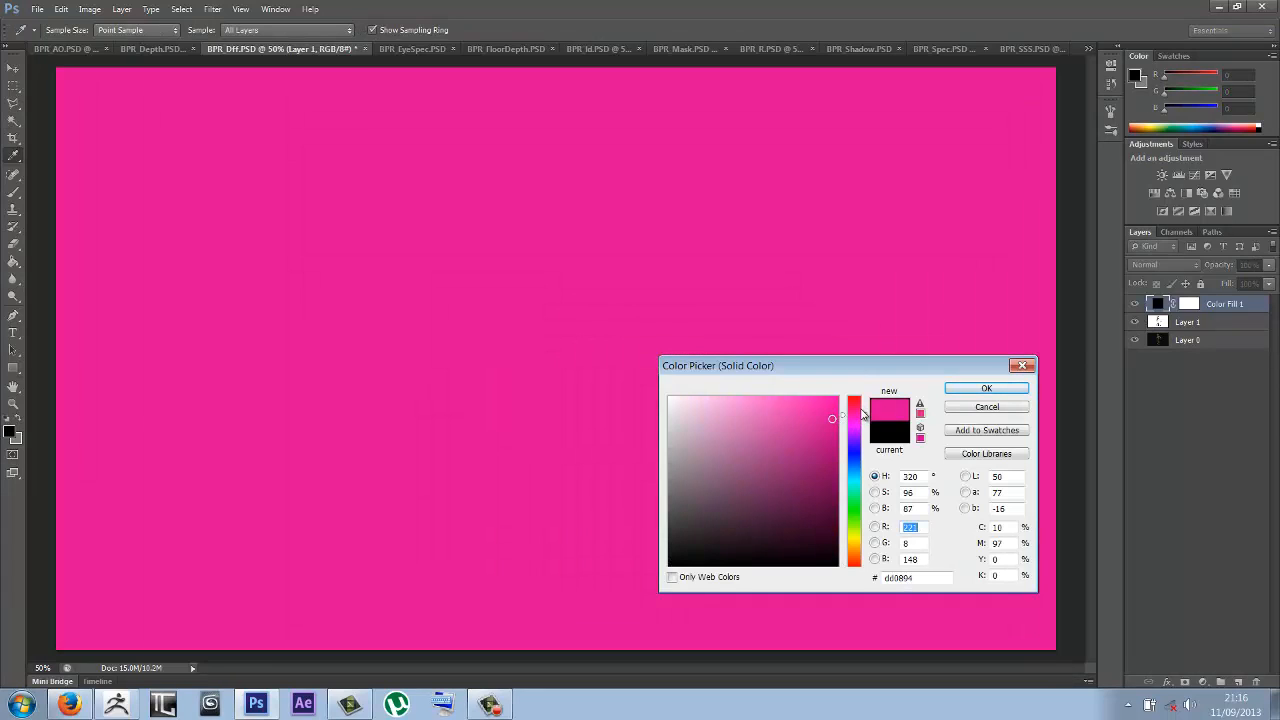
mouse_move(864, 418)
left_mouse_down()
mouse_move(810, 416)
mouse_move(864, 412)
left_mouse_up()
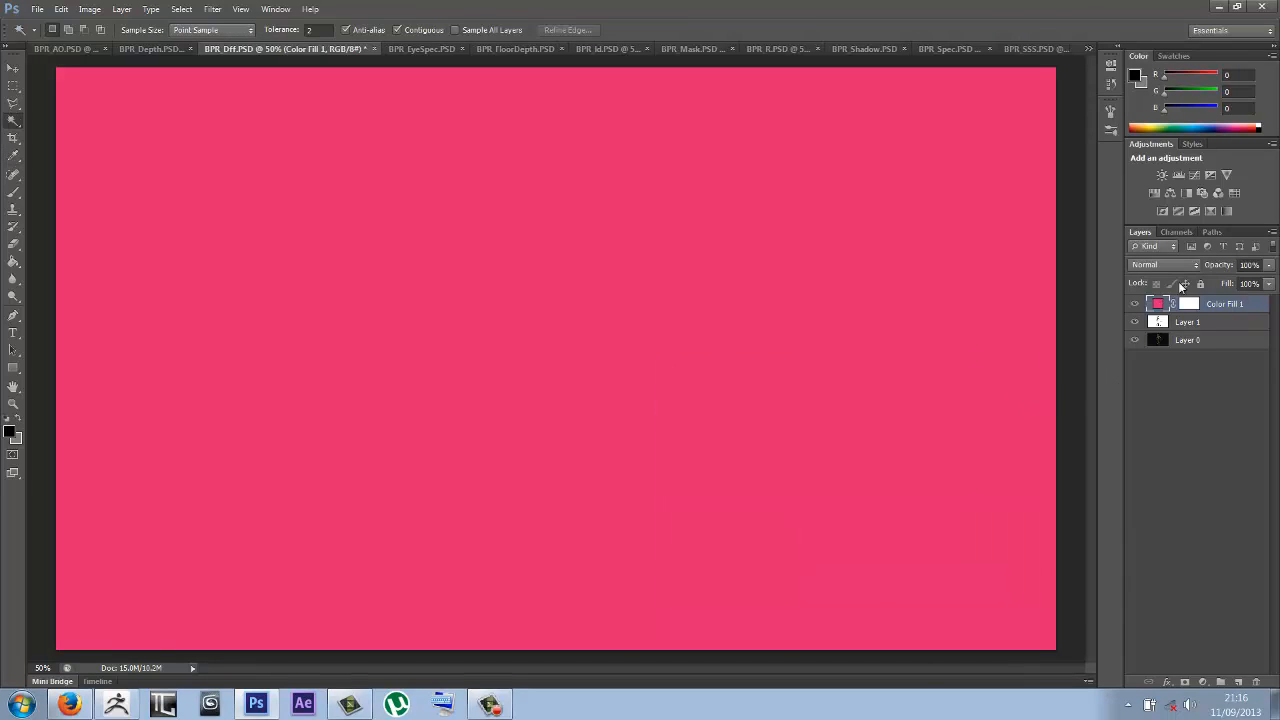
Step: Invert the image of the BPR_AO pass and copy the whole inverted pass
left_click(1188, 305)
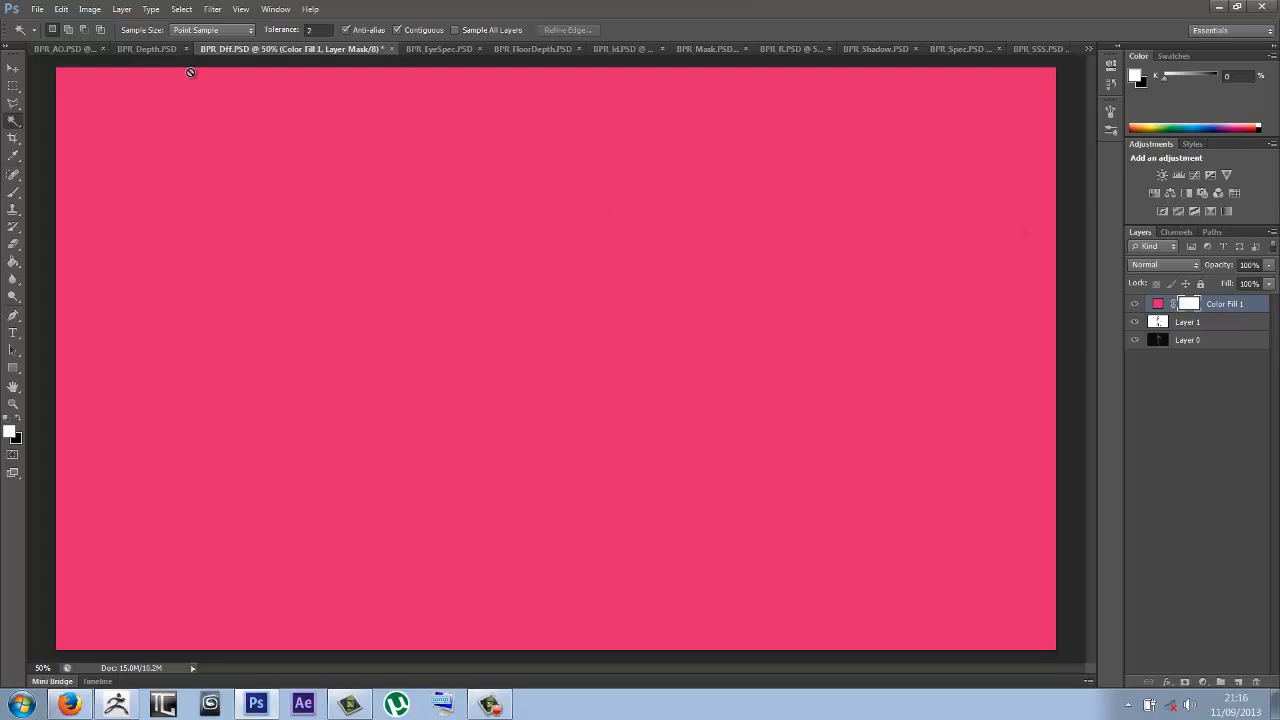
left_click(66, 48)
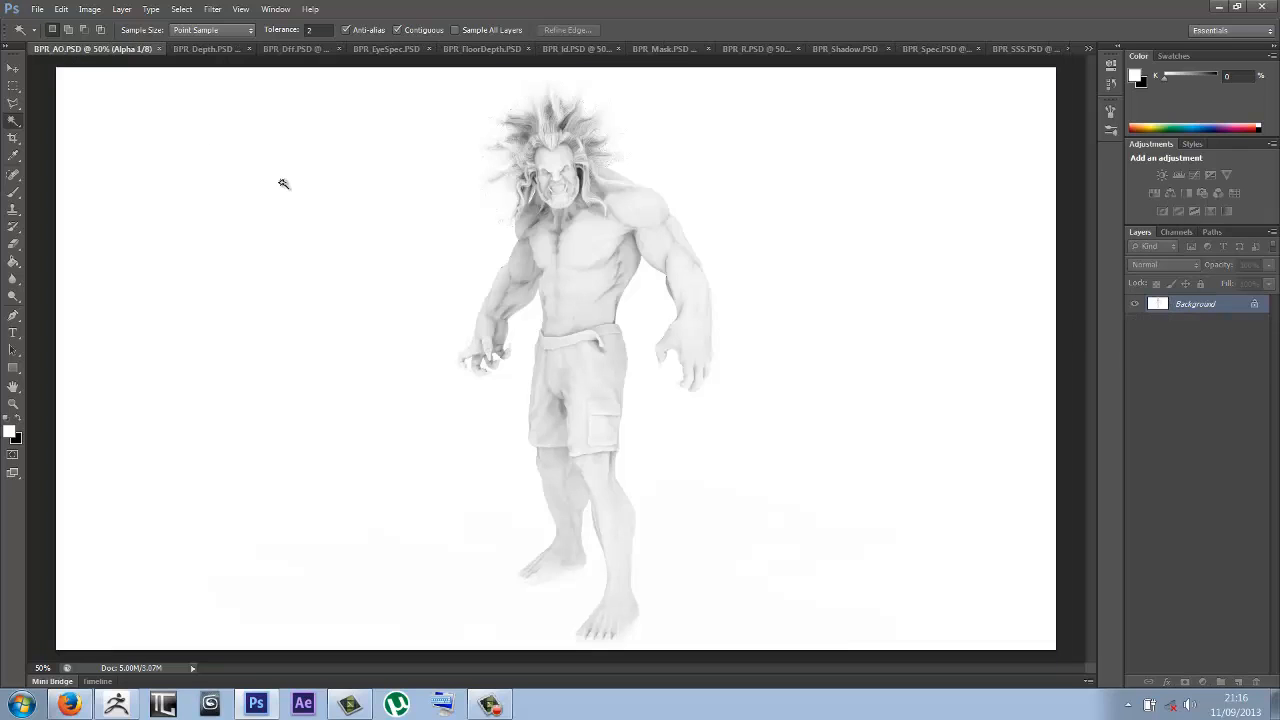
left_click(313, 48)
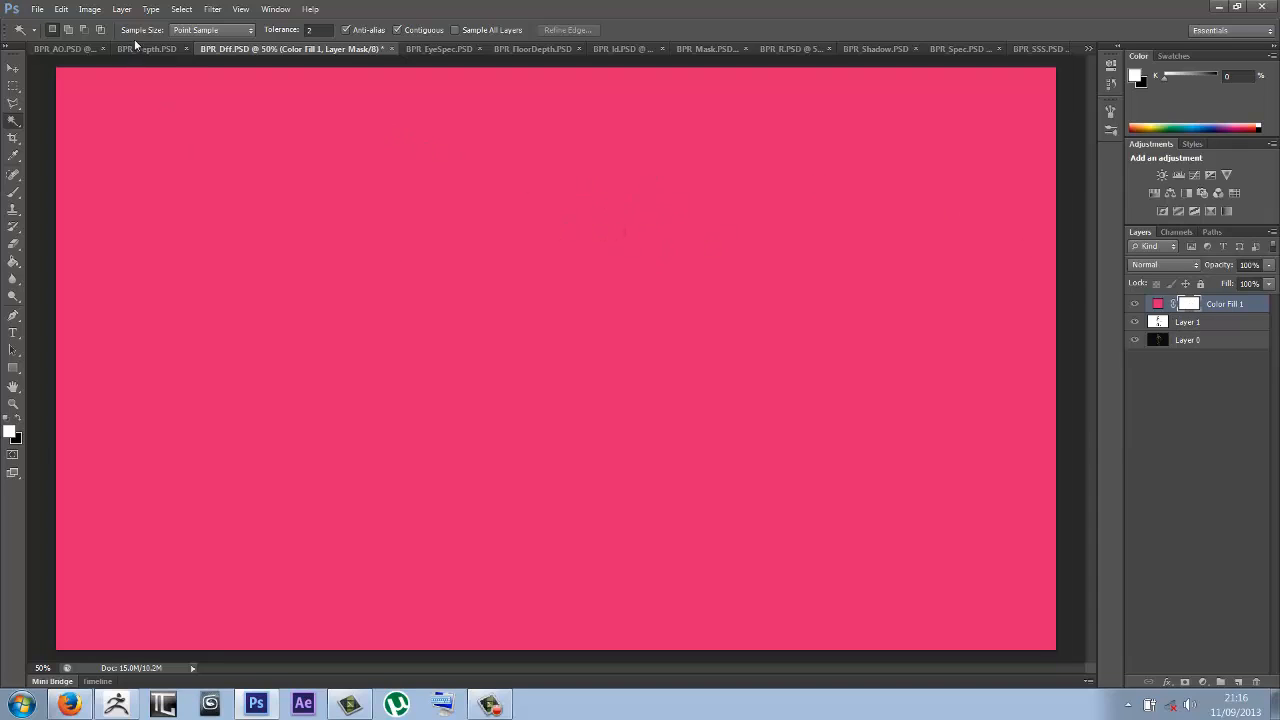
left_click(82, 50)
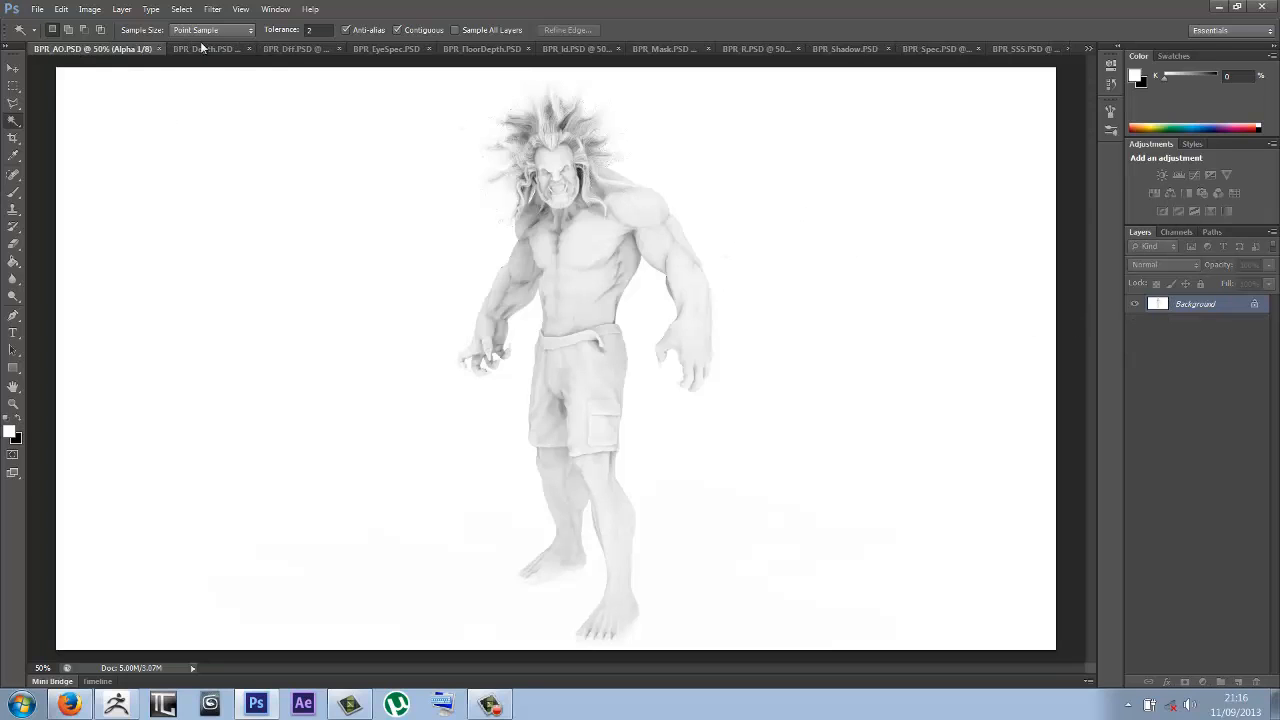
left_click(89, 10)
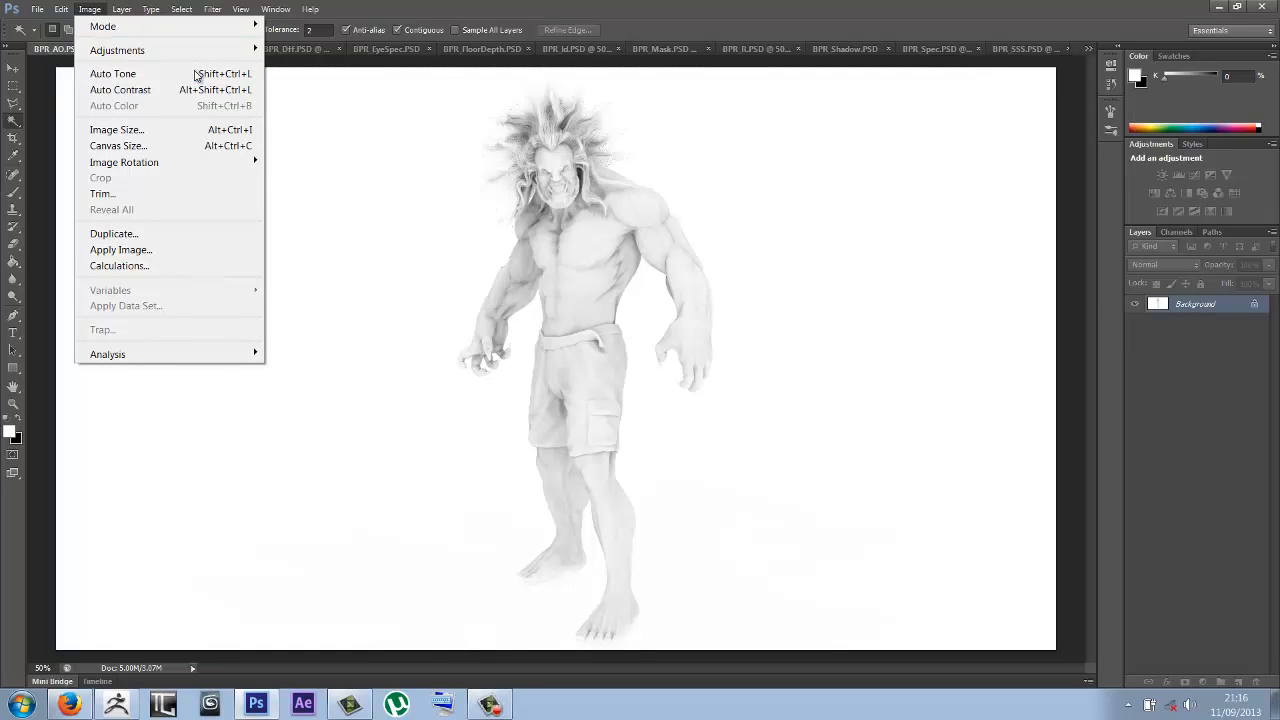
mouse_move(151, 12)
mouse_move(89, 10)
mouse_move(117, 50)
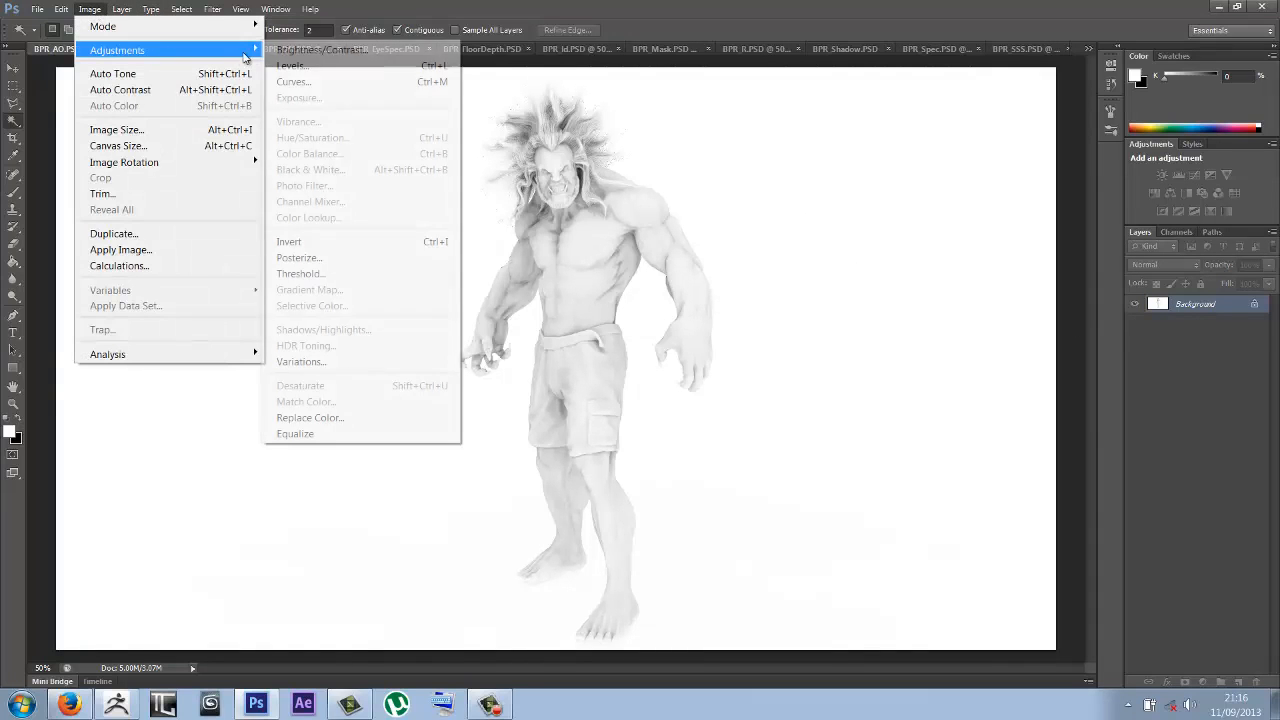
left_click(318, 242)
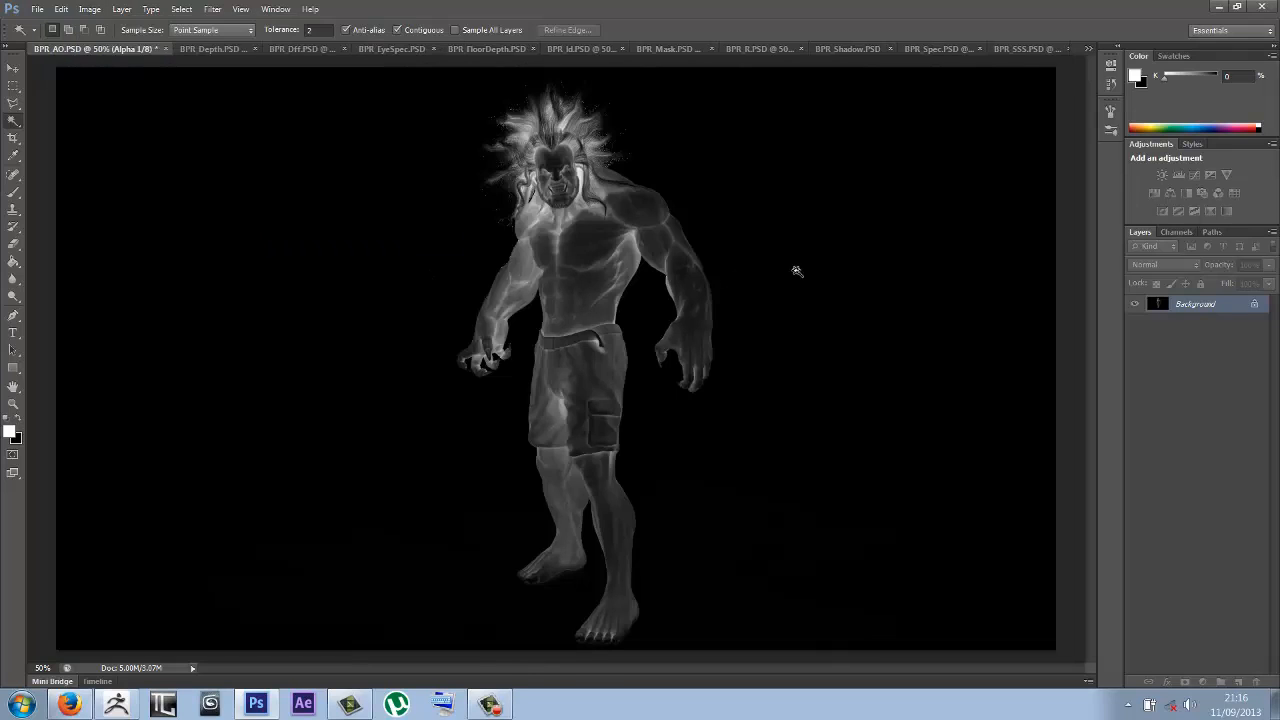
key("ctrl+d")
Step: Paste the inverted ambient occlusion pass into the layer mask of Color Fill 1 in BPR_Dff
left_click(308, 48)
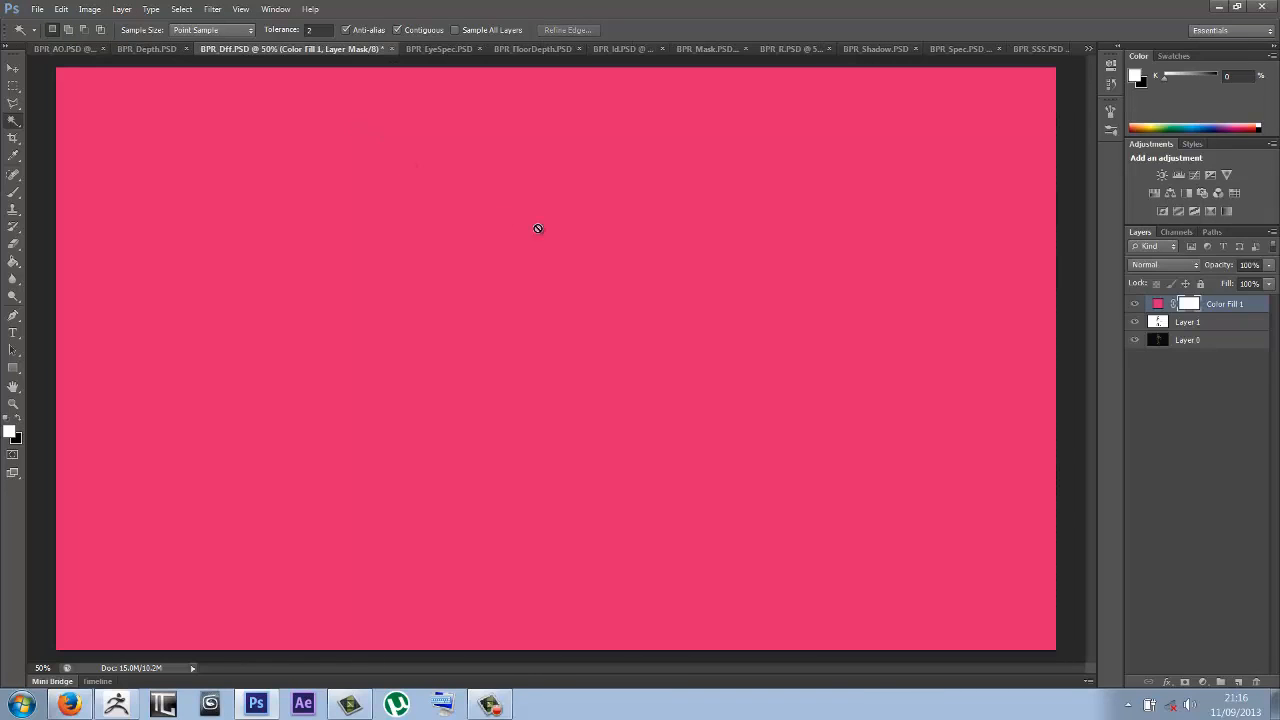
left_click(1178, 231)
left_click(1132, 313)
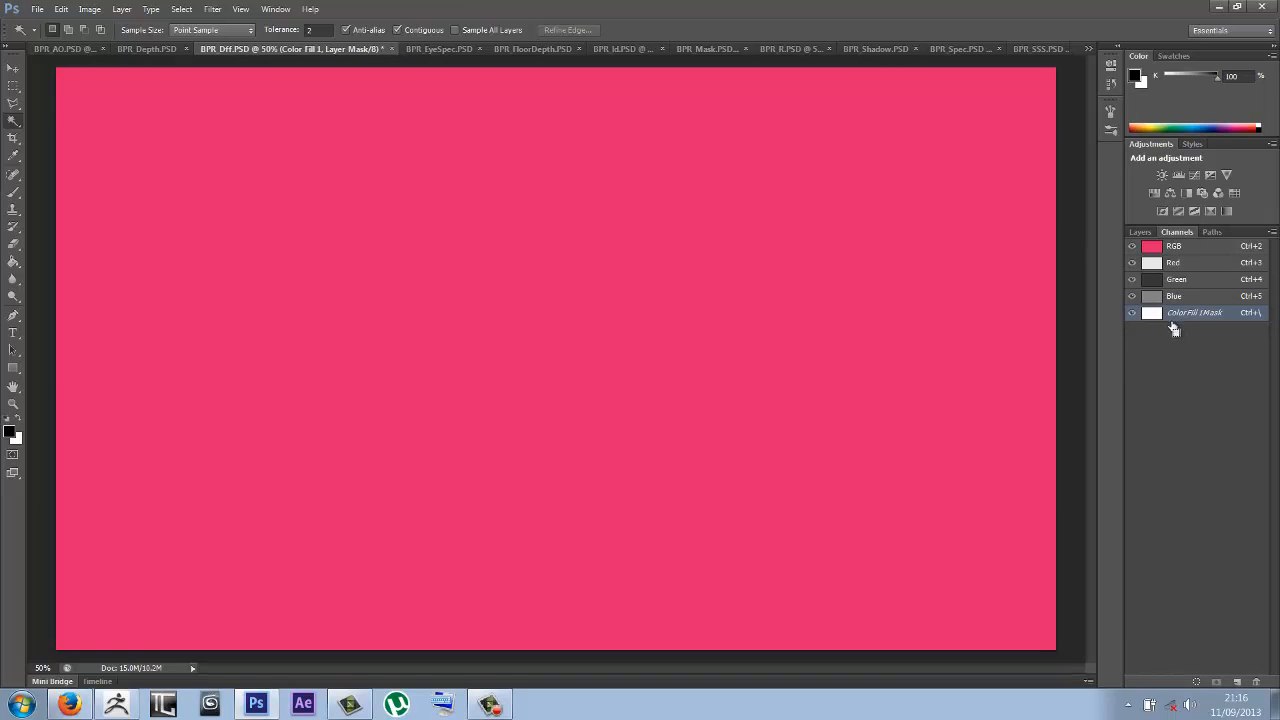
key("ctrl+v")
key("ctrl+d")
left_click(1133, 313)
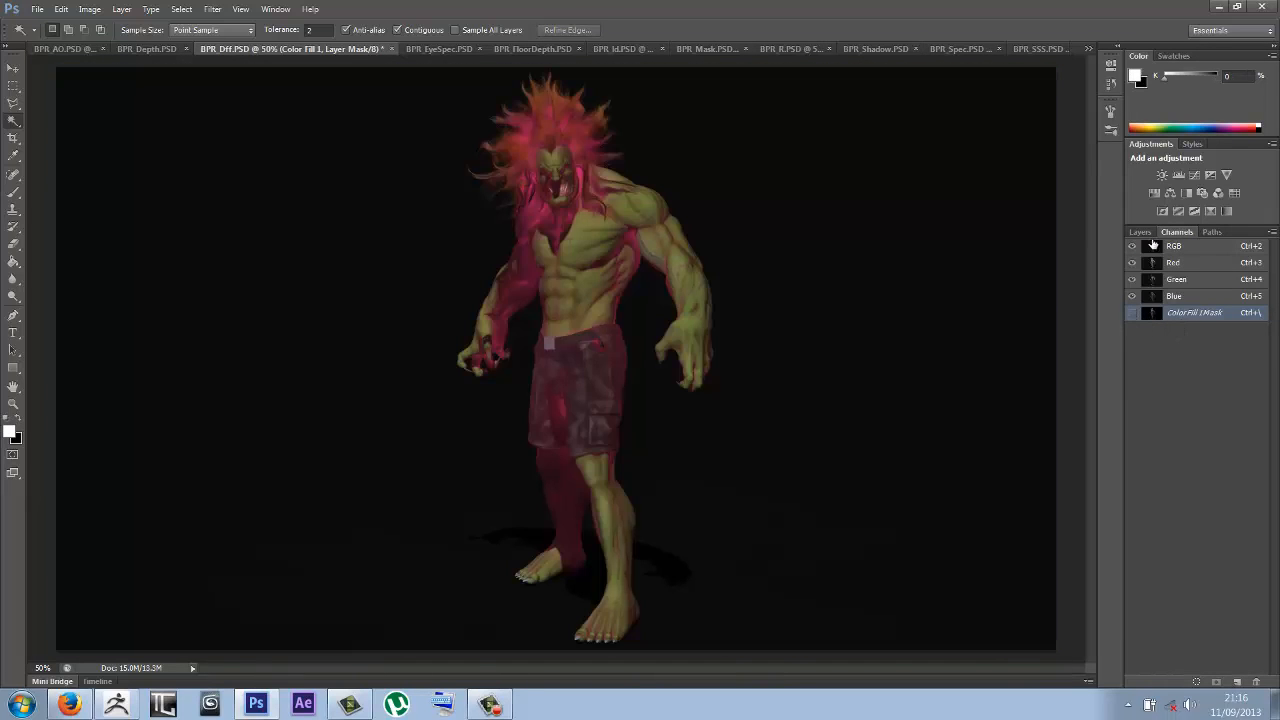
left_click(1140, 231)
Step: Set the blend mode of the Color Fill 1 layer to Multiply
left_click(1160, 304)
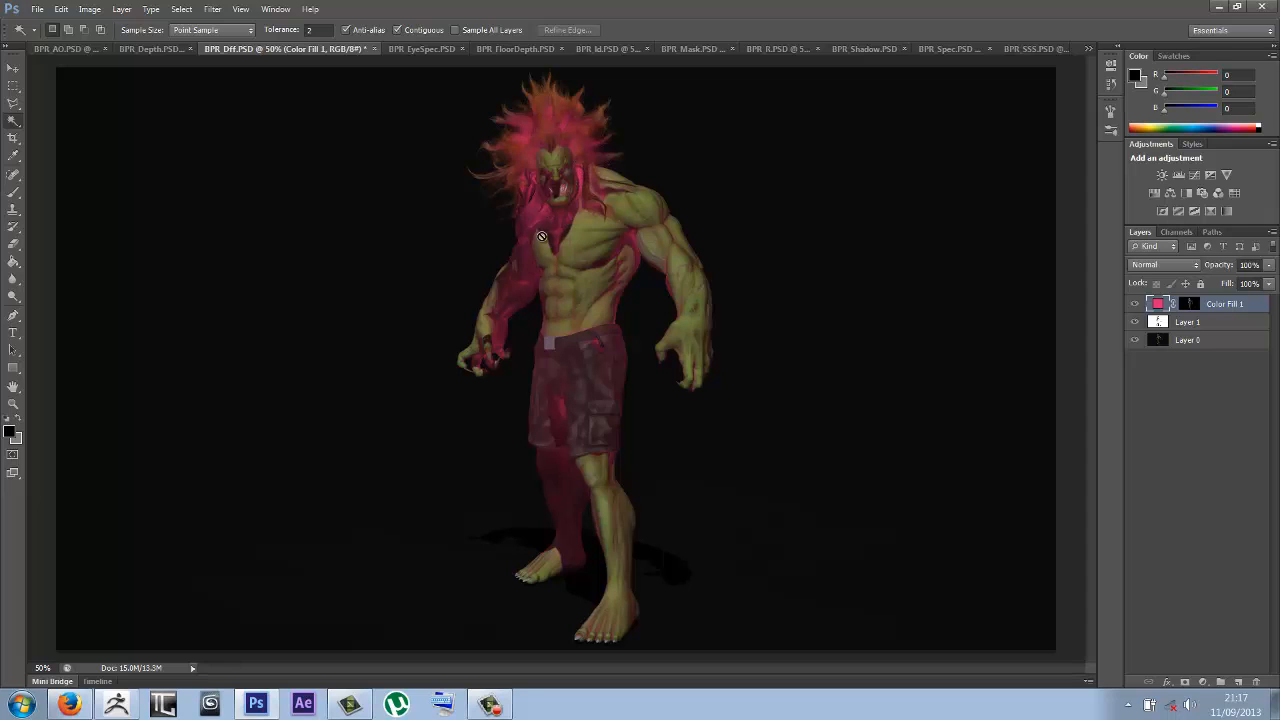
left_click(1192, 265)
left_click(1158, 334)
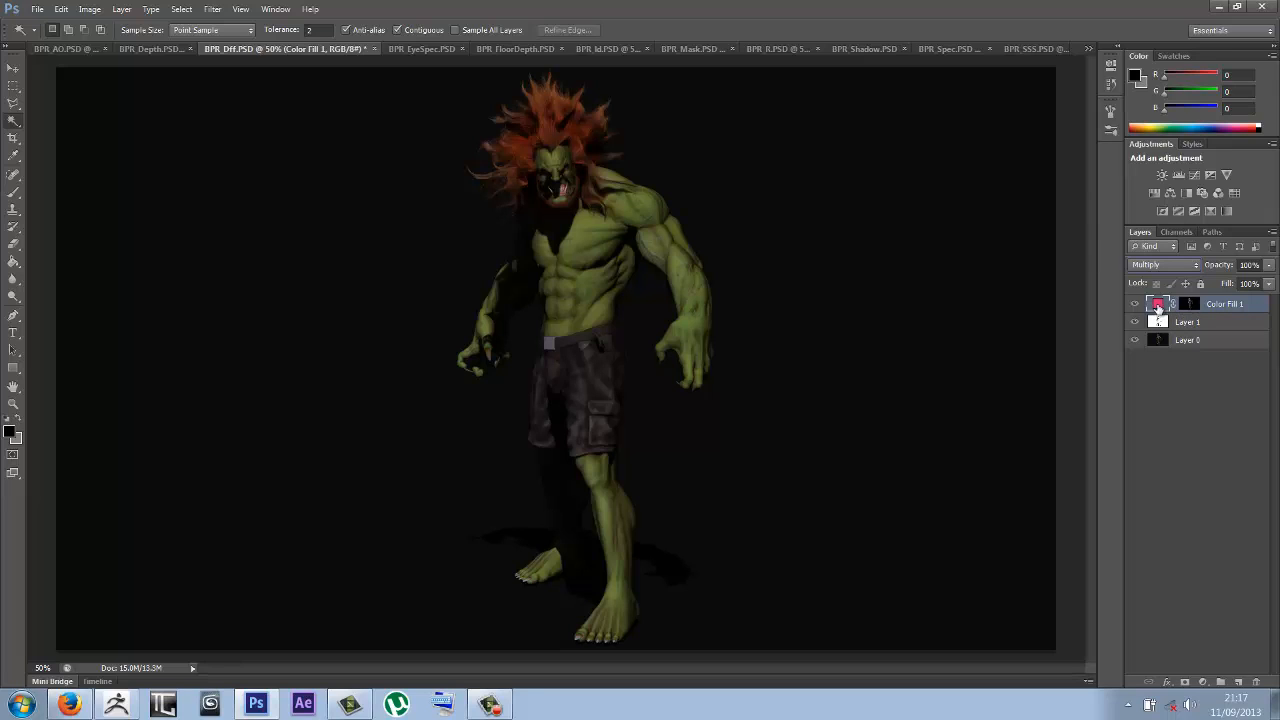
Step: Change the color of the Color Fill 1 layer to dark blue (082e67)
double_click(1160, 307)
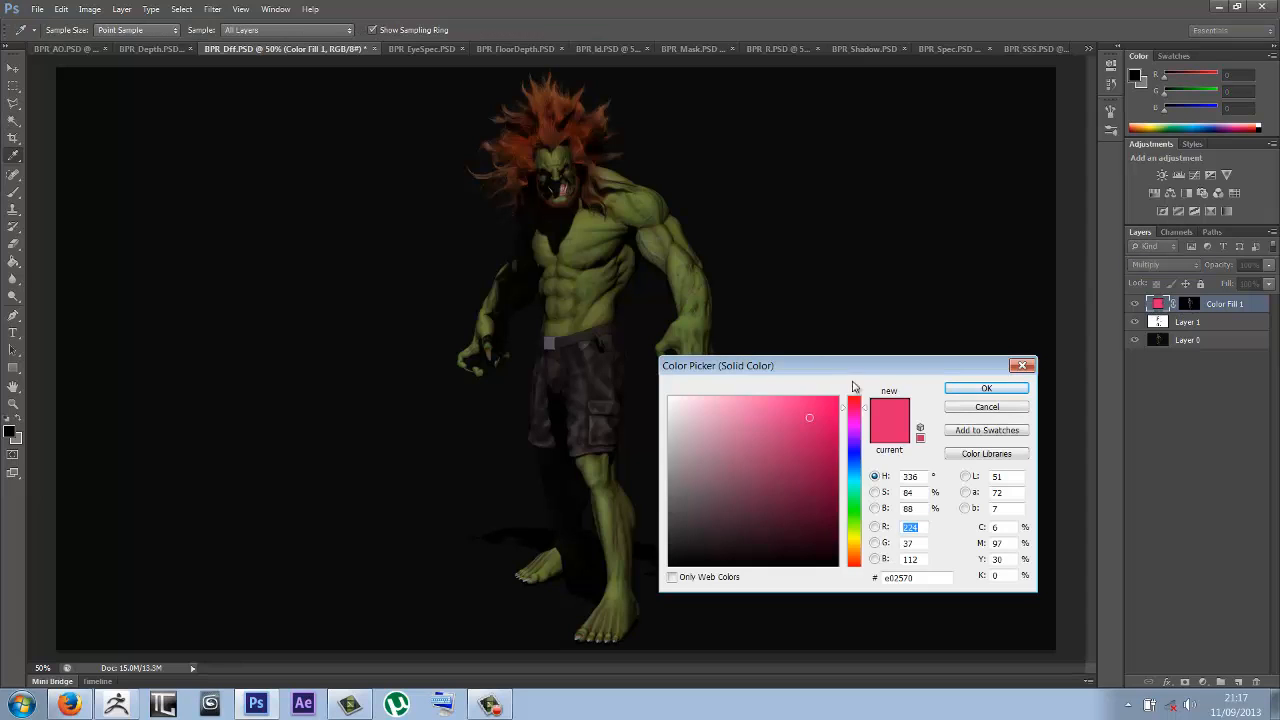
left_click_drag(864, 410, 865, 464)
left_click(770, 462)
left_click_drag(770, 462, 824, 497)
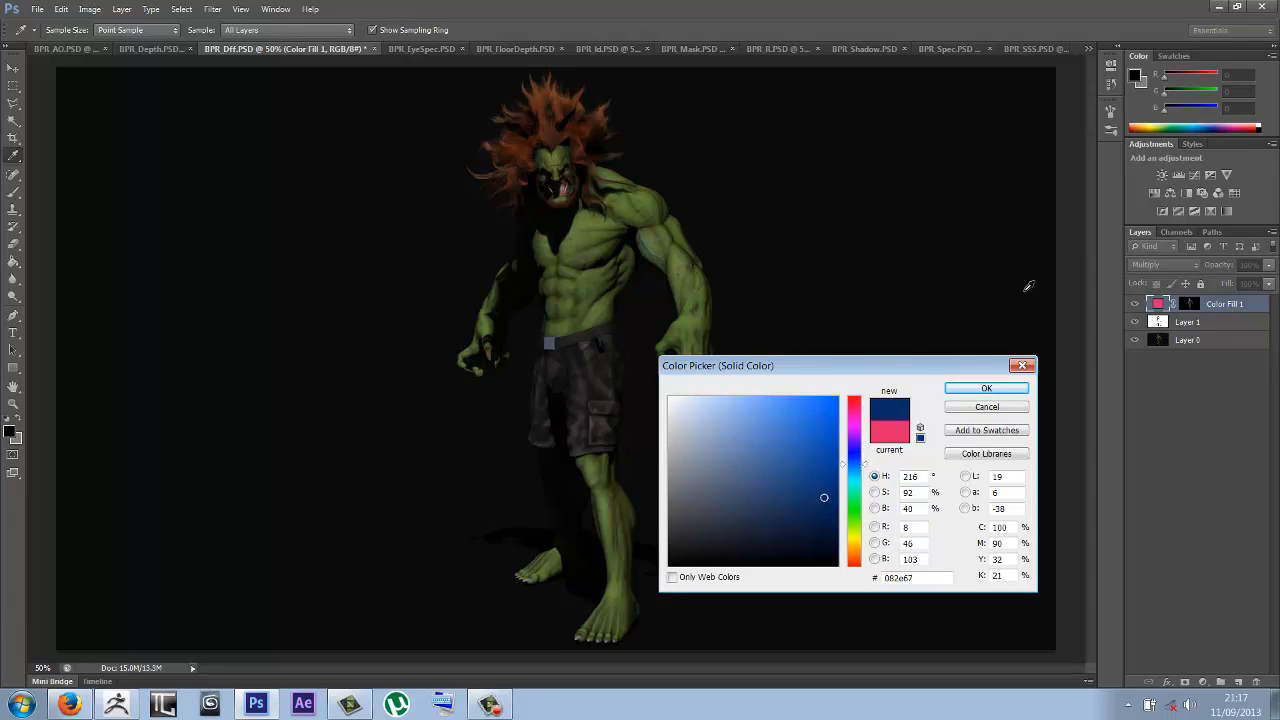
left_click(980, 396)
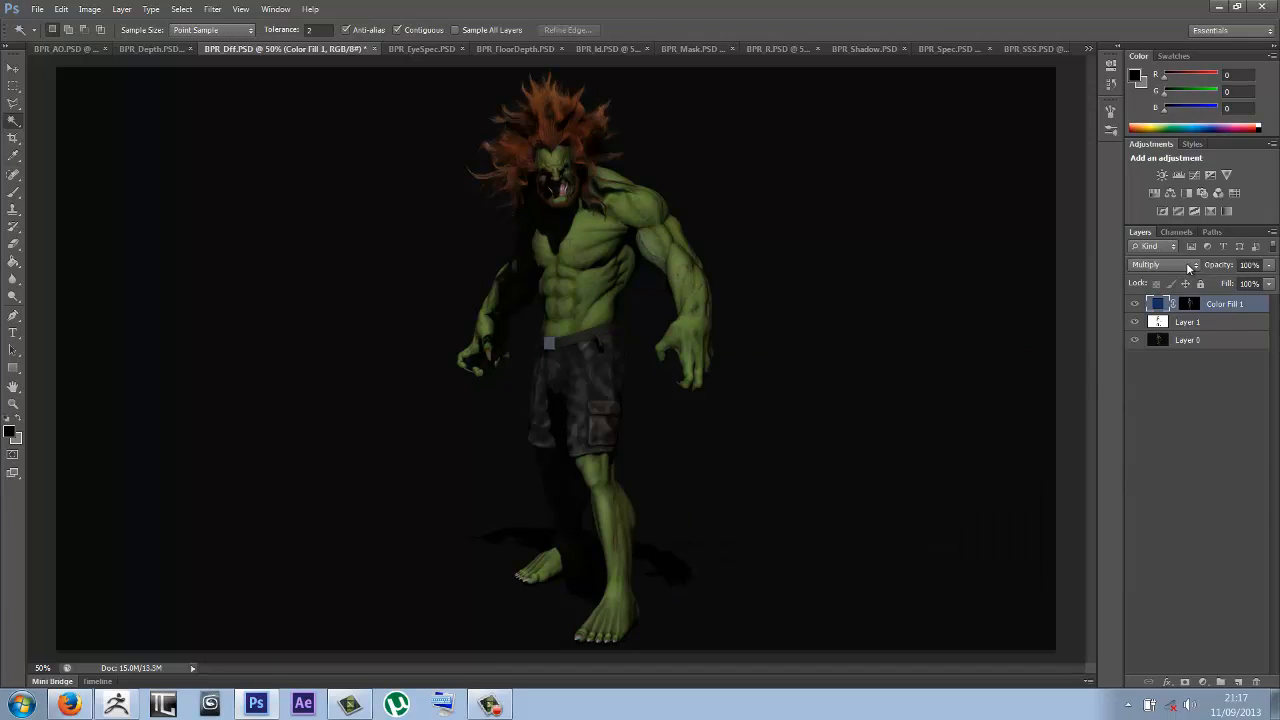
Step: Set the Color Fill 1 layer's blend mode to Normal and pick a light blue (8fb2e6) as its color
left_click(1185, 264)
left_click(1153, 282)
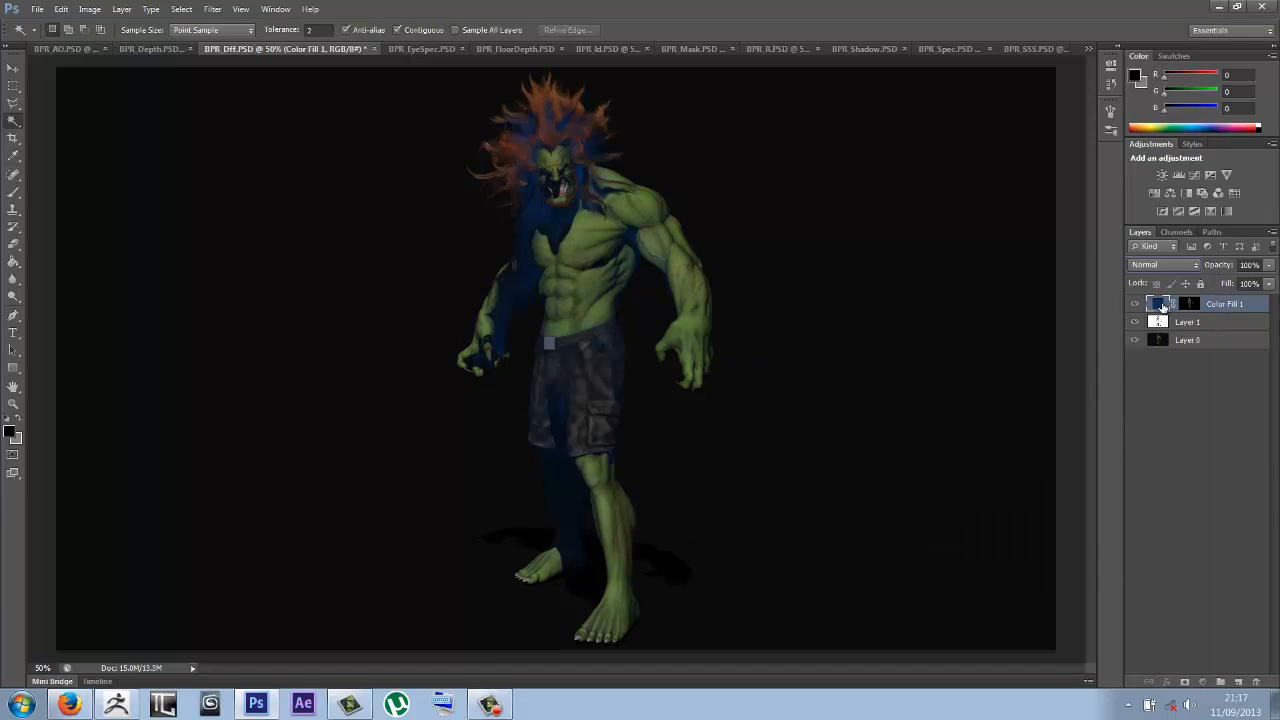
double_click(1160, 305)
left_click(788, 417)
left_click(732, 412)
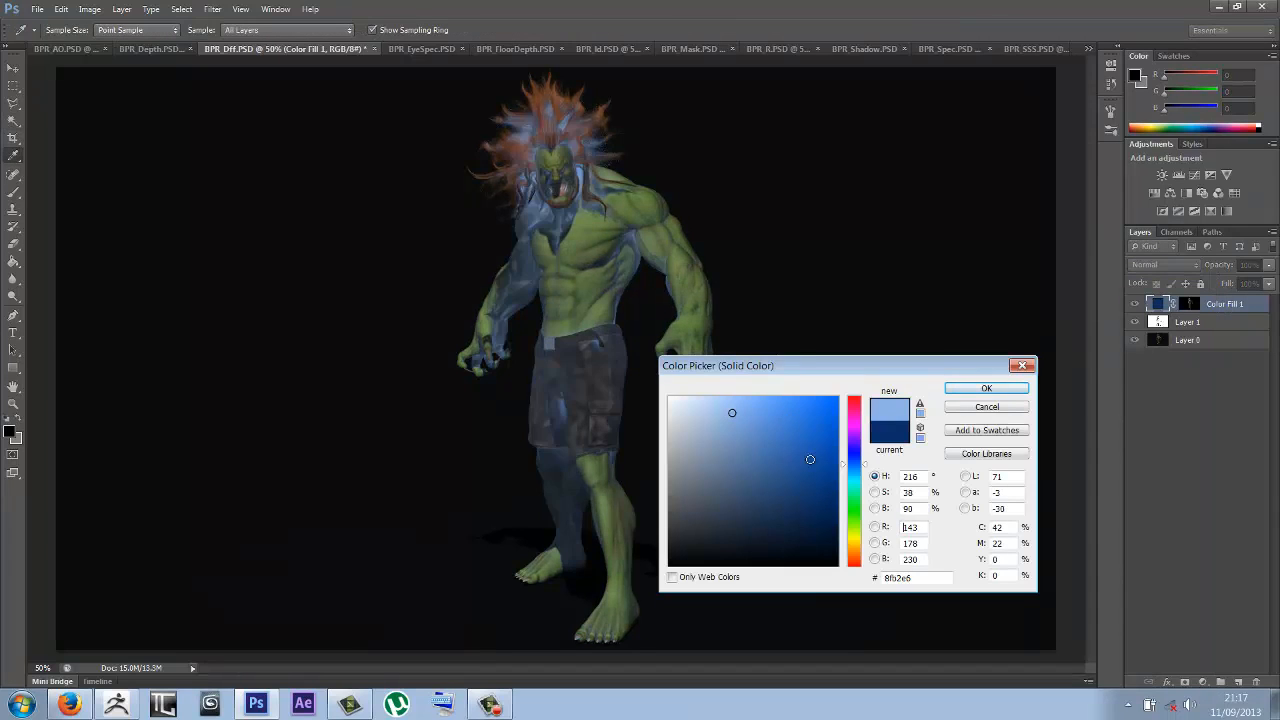
Step: Recolor the Color Fill 1 layer to a dark orange-red, #8b270d, after trying blue and green shades
left_click(821, 464)
left_click(811, 529)
left_click(757, 523)
left_click(823, 474)
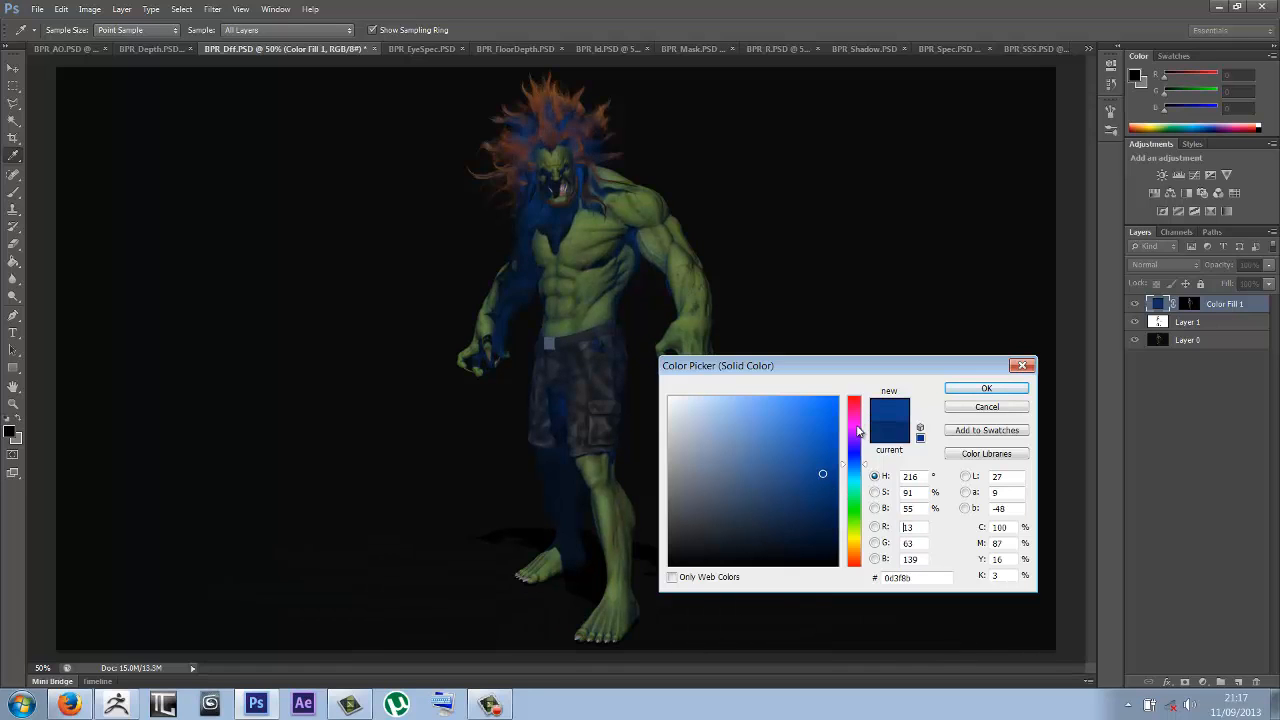
left_click(857, 410)
left_click(862, 535)
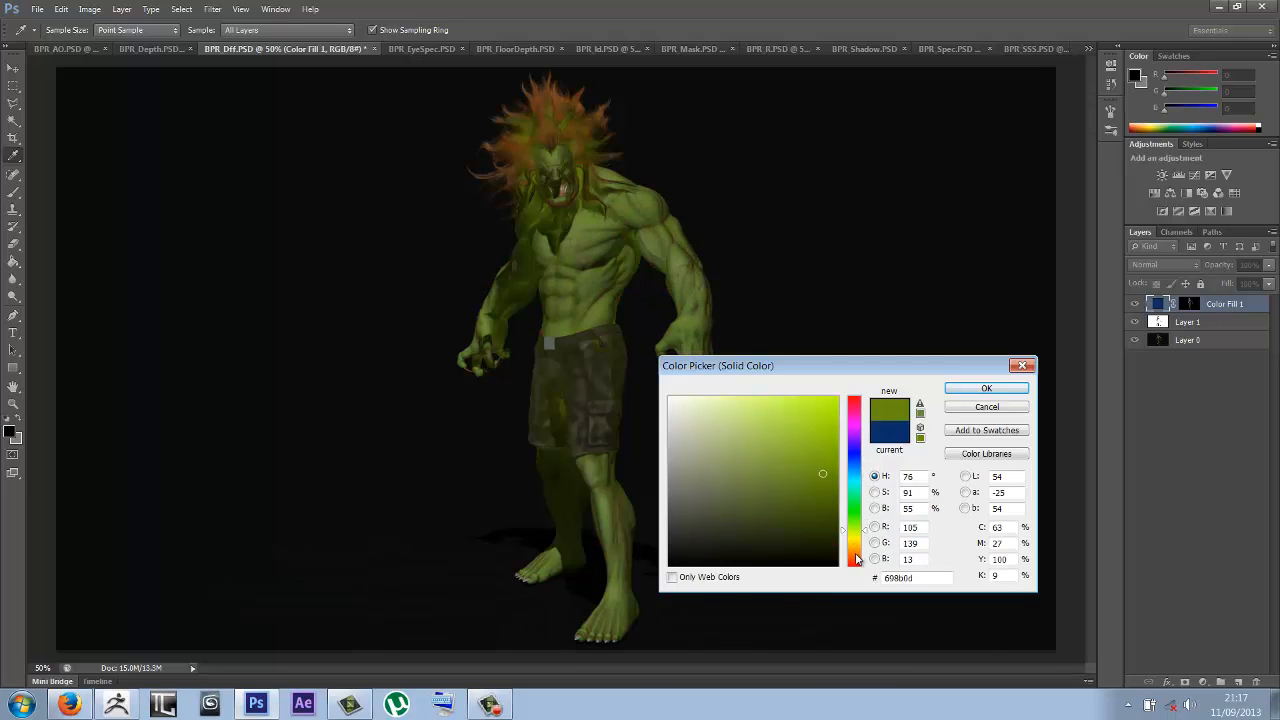
left_click(859, 552)
left_click(859, 560)
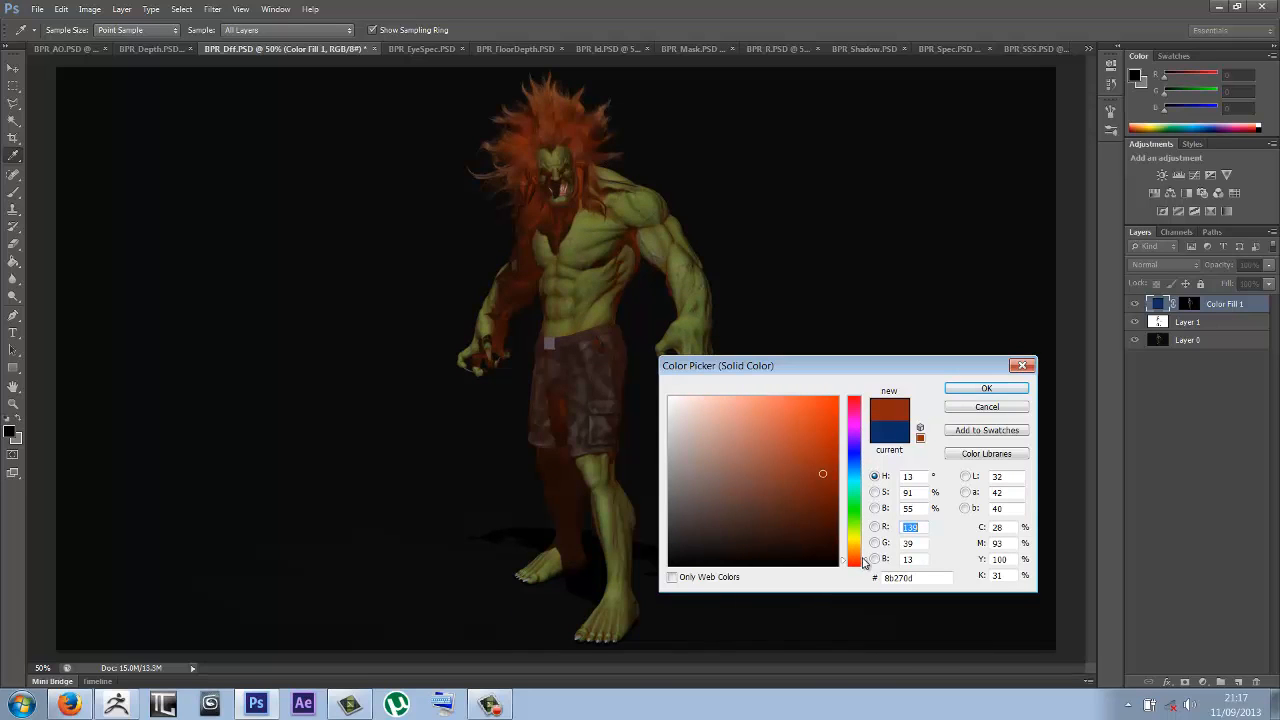
left_click(986, 388)
Step: Set the Color Fill 1 layer's blend mode to Multiply and compare the image with the layer hidden and shown
left_click(1180, 266)
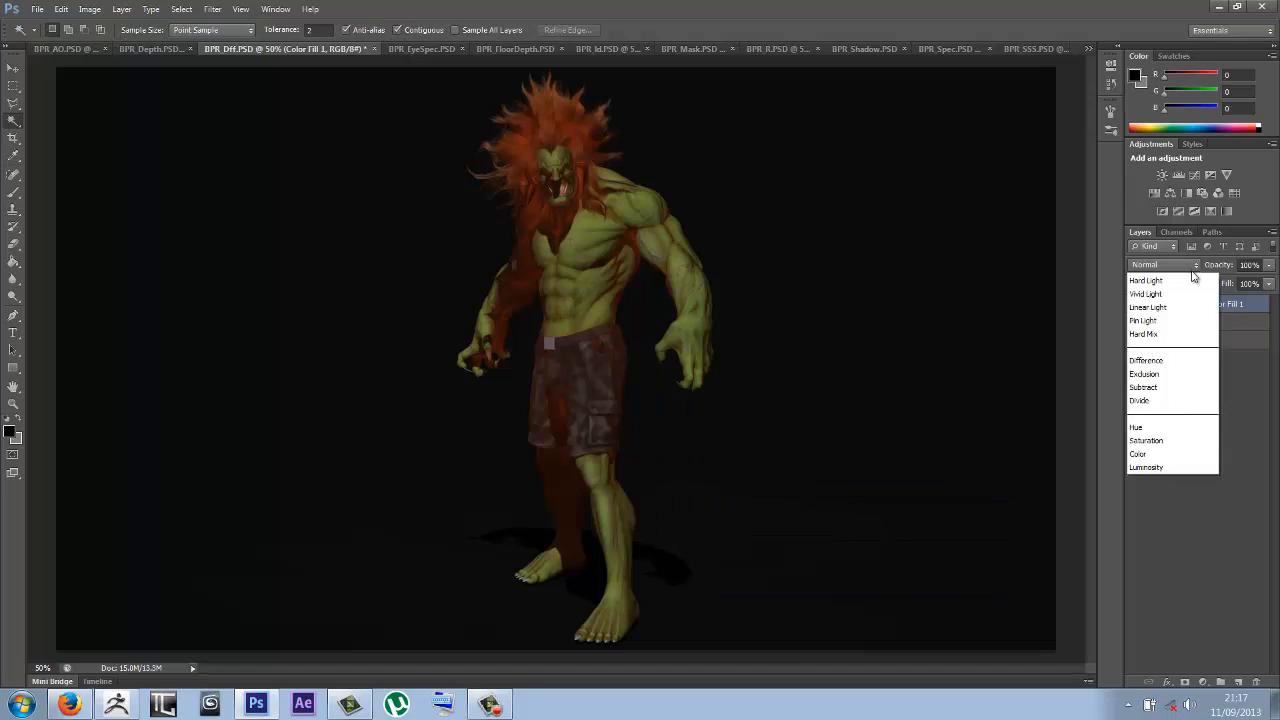
left_click(1141, 333)
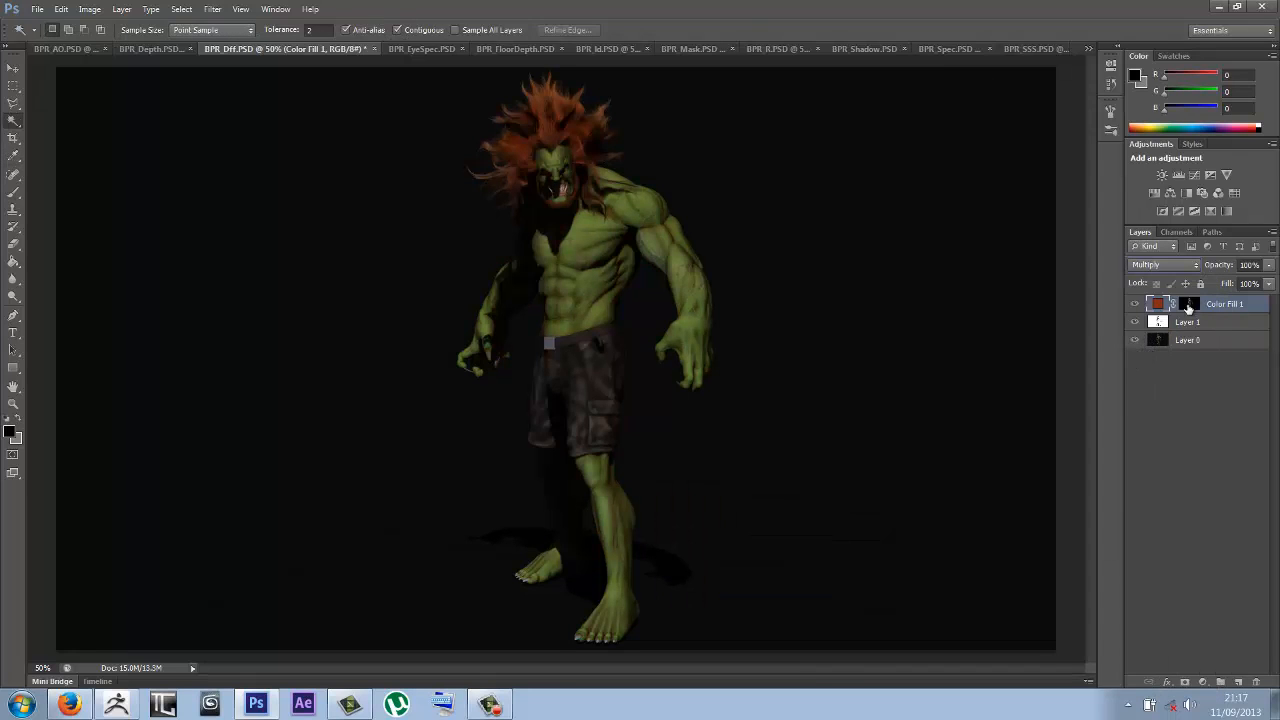
left_click(1135, 304)
left_click(1135, 304)
Step: Reduce the Color Fill 1 layer's opacity to 75%
left_click(1268, 265)
left_click_drag(1268, 284, 1262, 285)
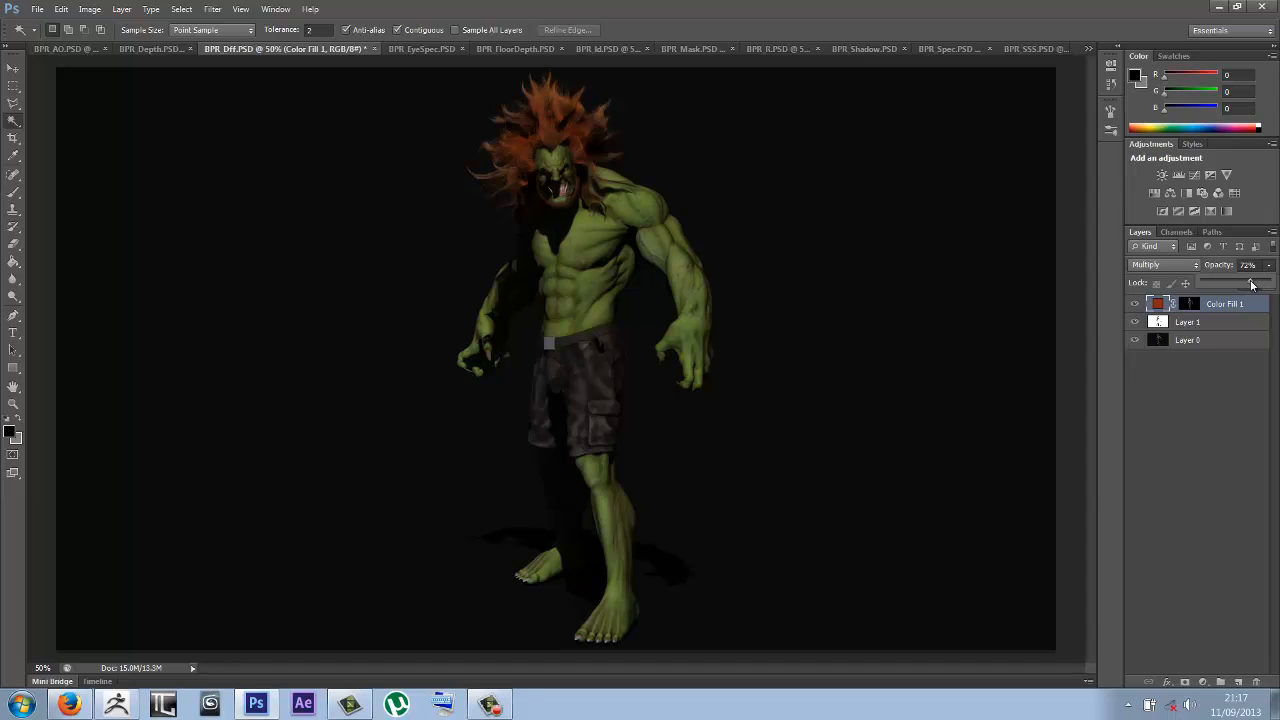
left_click(1258, 263)
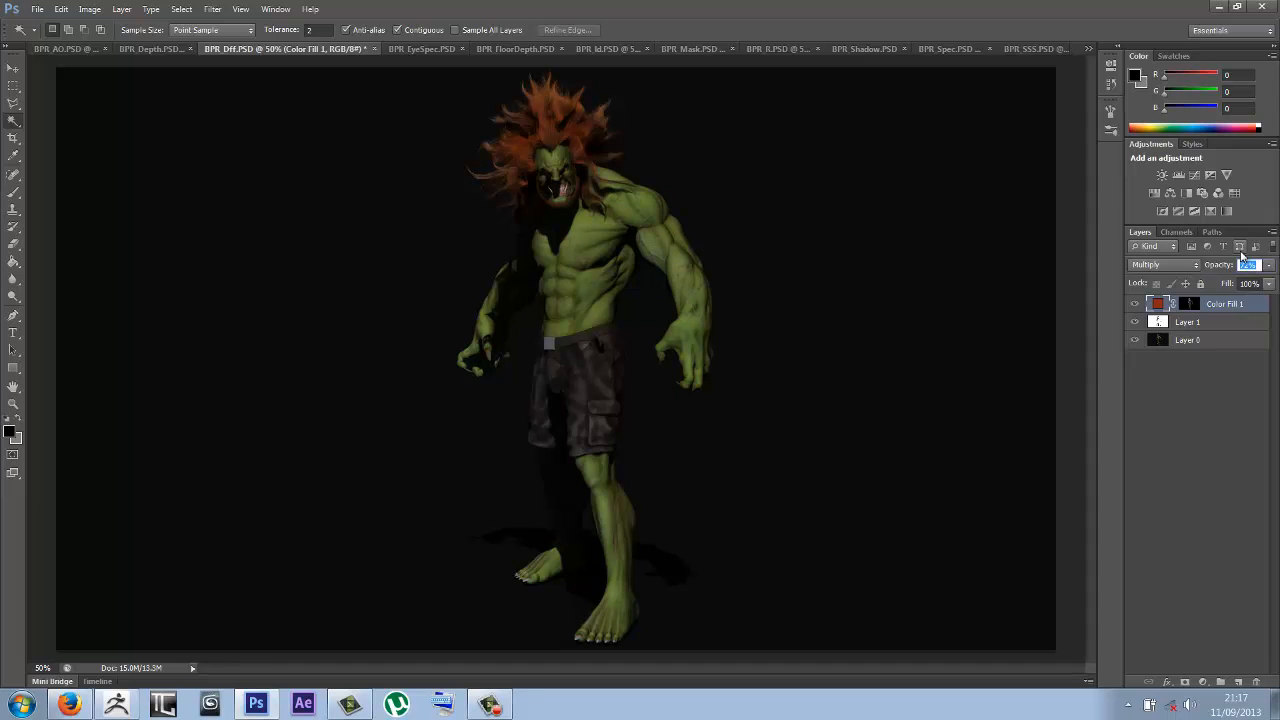
type("75")
key("Return")
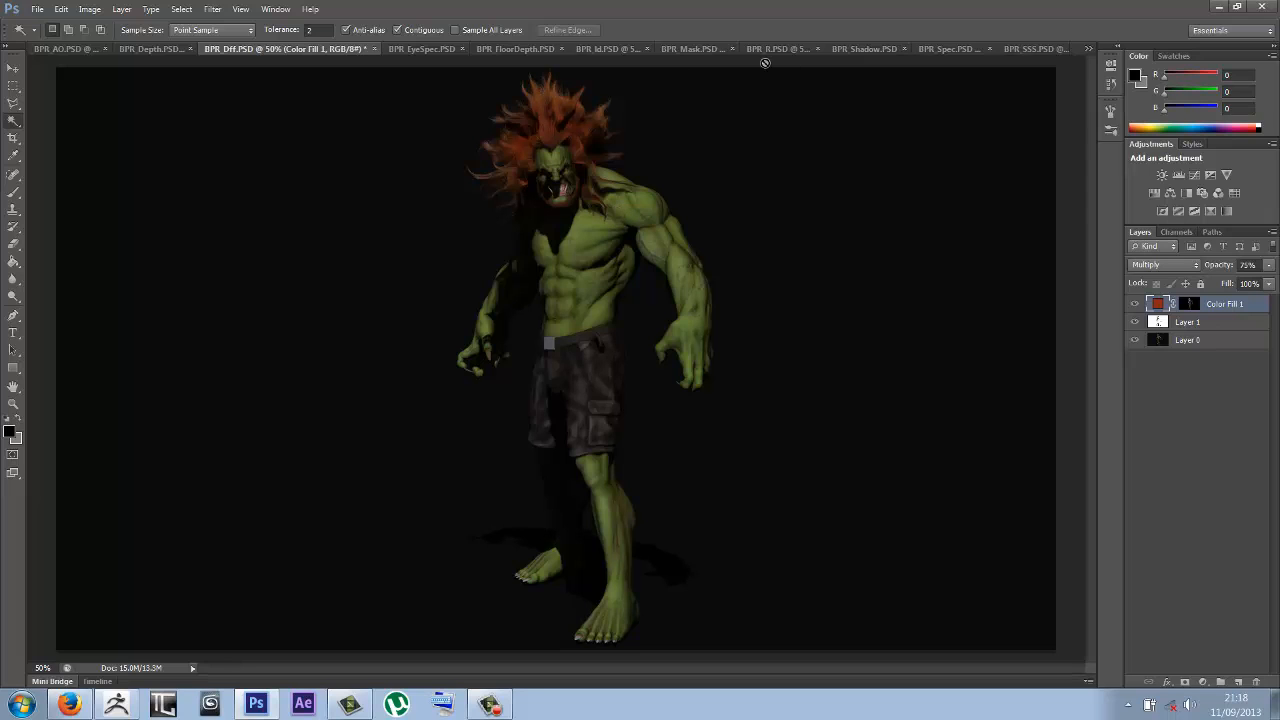
Step: Convert the Background of BPR_Spec.PSD into an editable layer named Layer 0
left_click(946, 50)
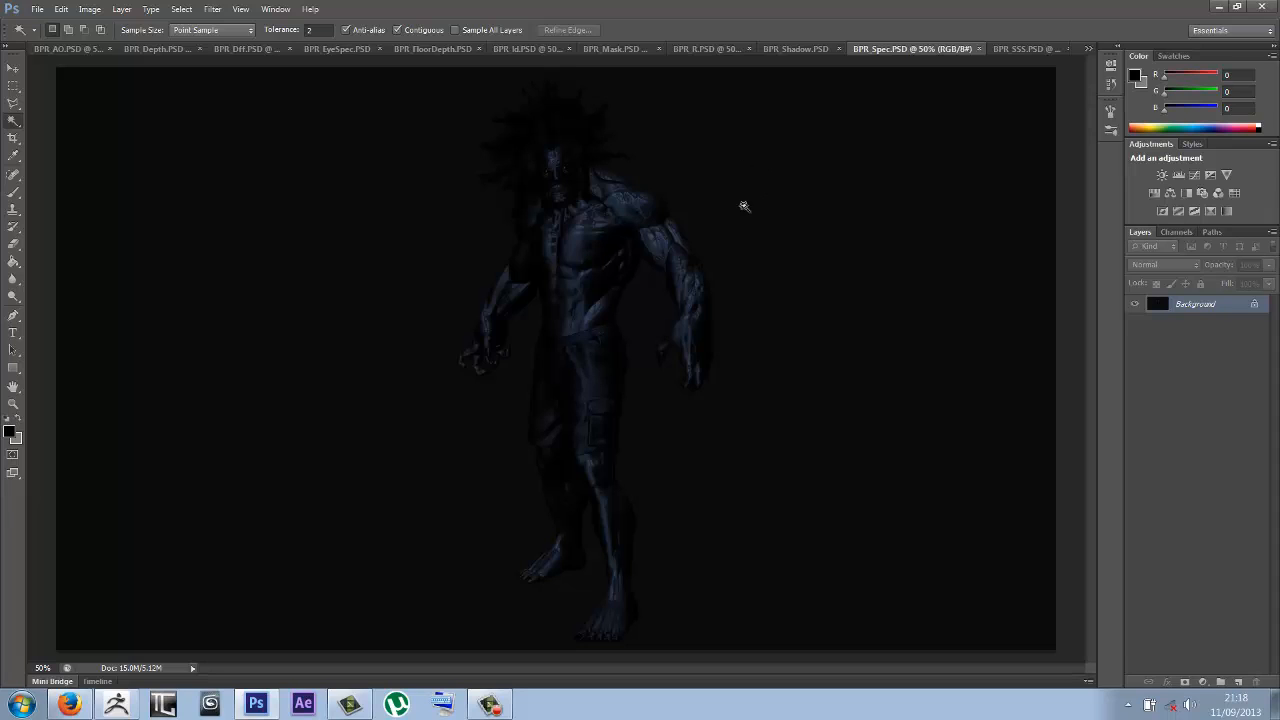
double_click(1196, 305)
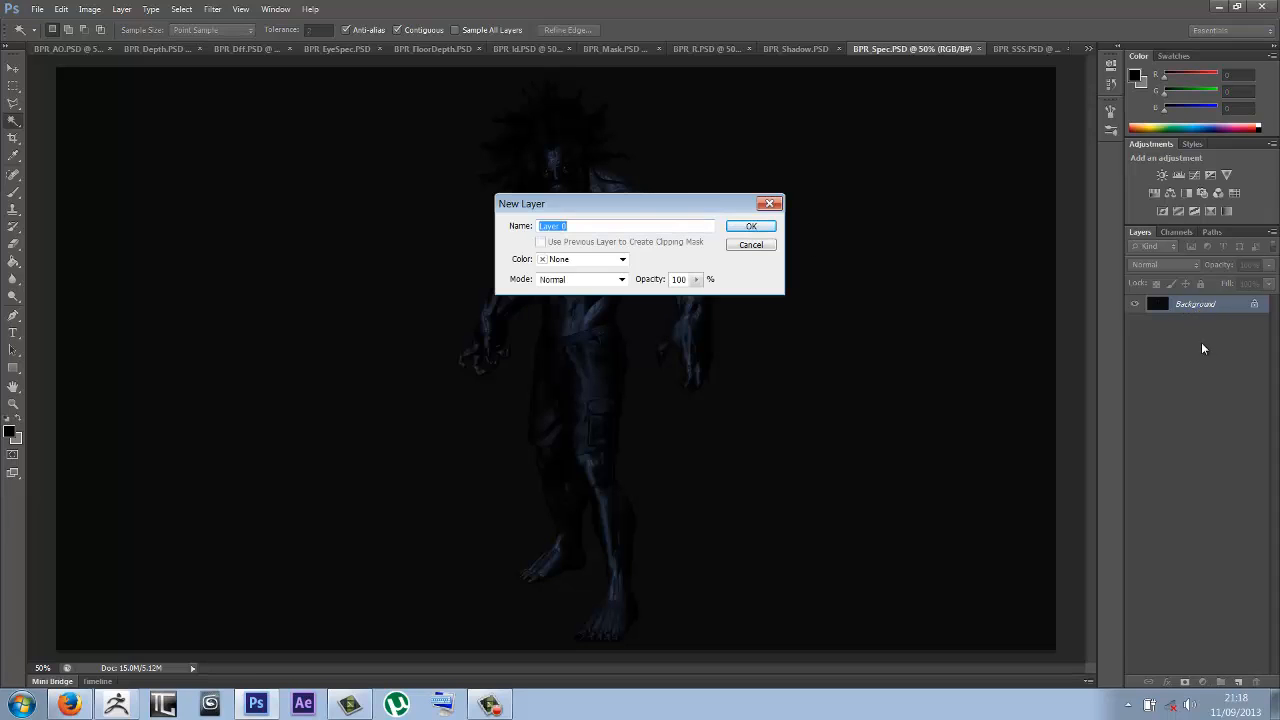
key("Return")
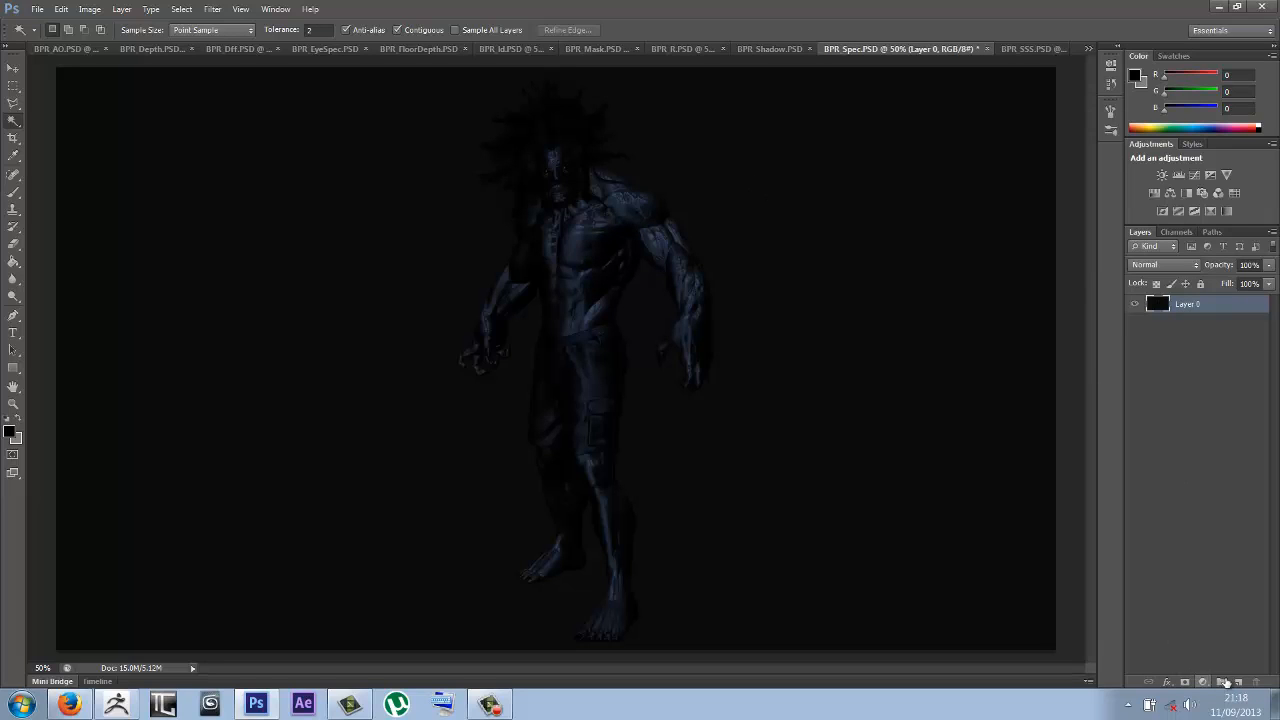
Step: Add a new layer beneath Layer 0 and fill it with black, leaving Layer 0 selected
left_click(1238, 683)
left_click_drag(1201, 308, 1210, 338)
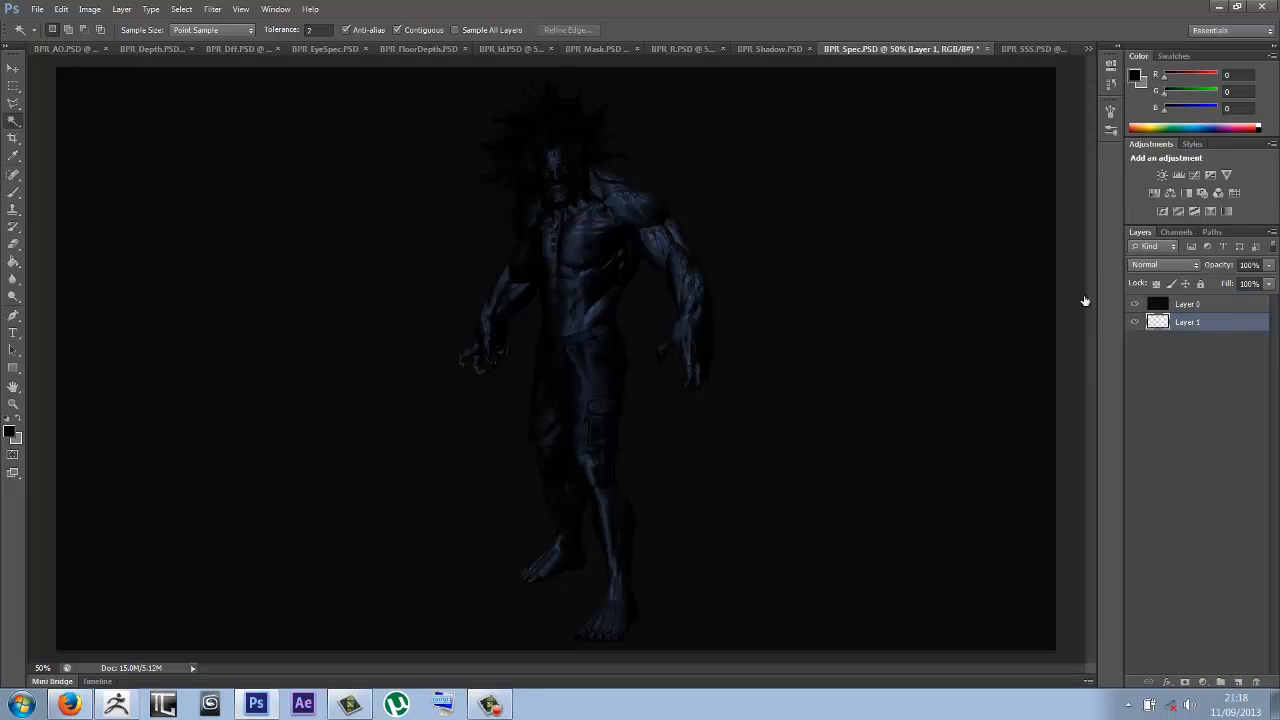
left_click(14, 262)
left_click(890, 357)
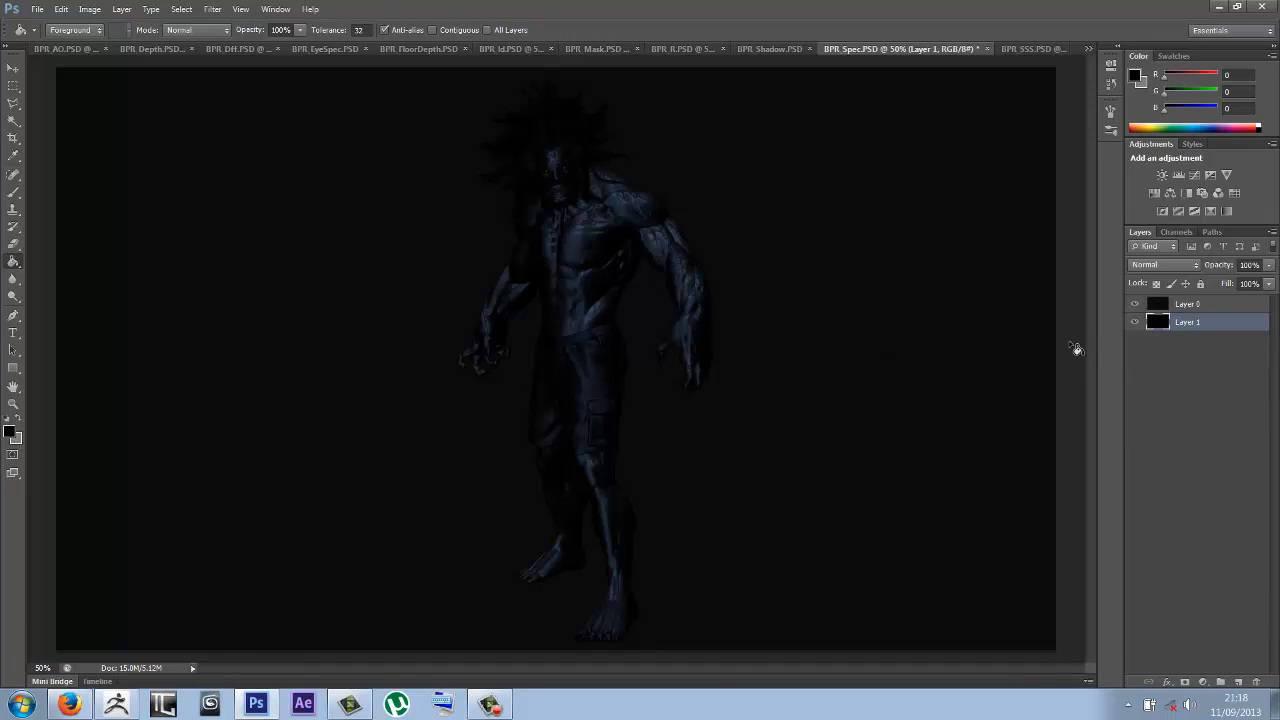
left_click(1190, 307)
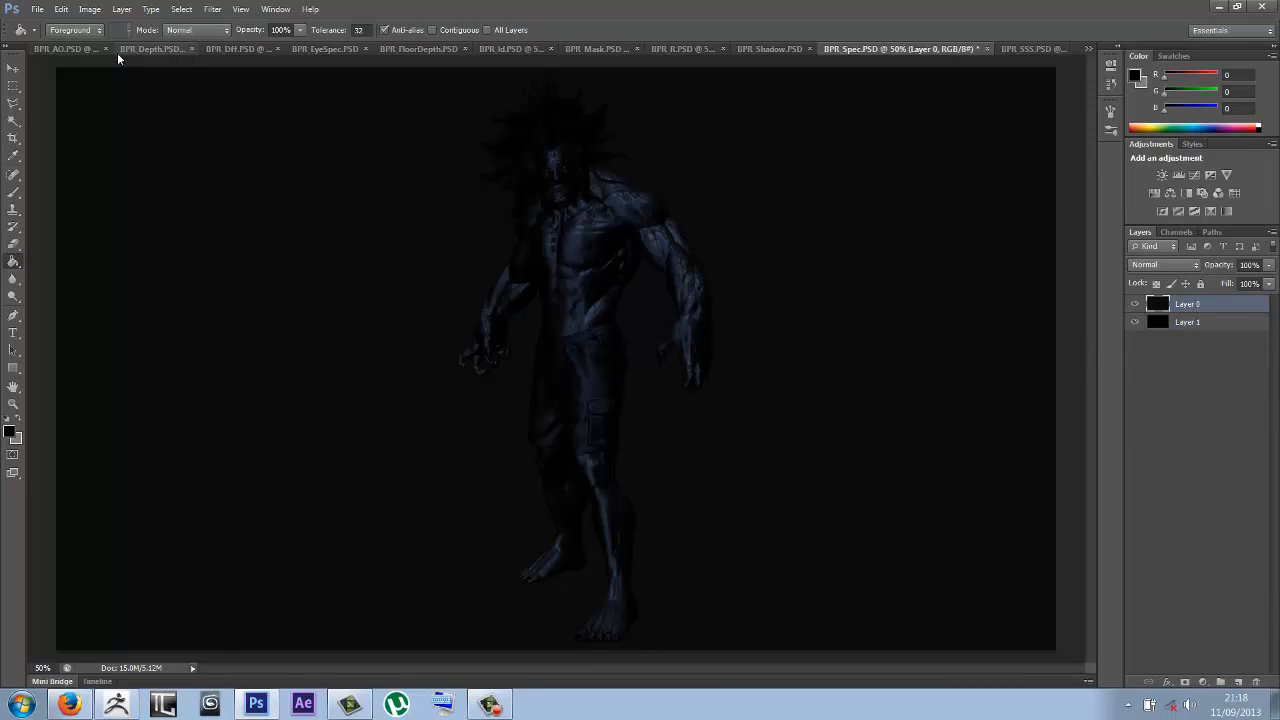
Step: Copy the white silhouette from BPR_Mask.PSD and add a layer mask to Layer 0 in BPR_Spec.PSD
left_click(603, 48)
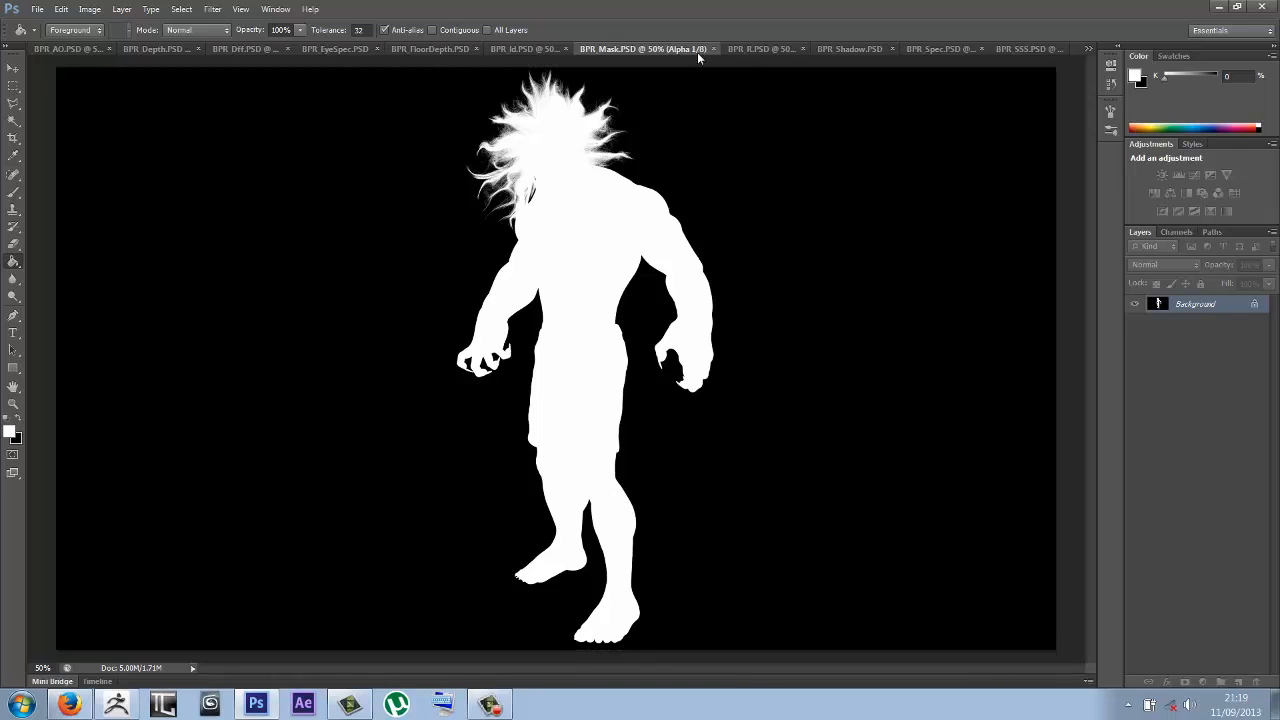
left_click(942, 48)
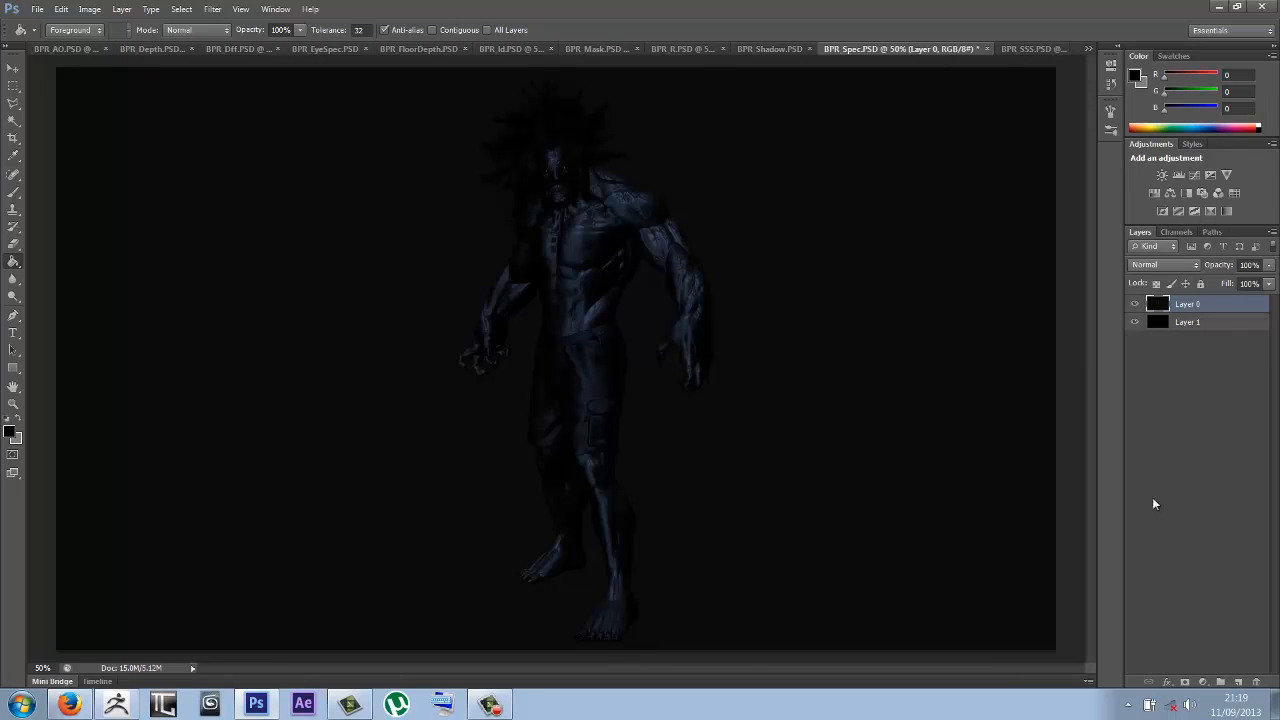
left_click(1220, 681)
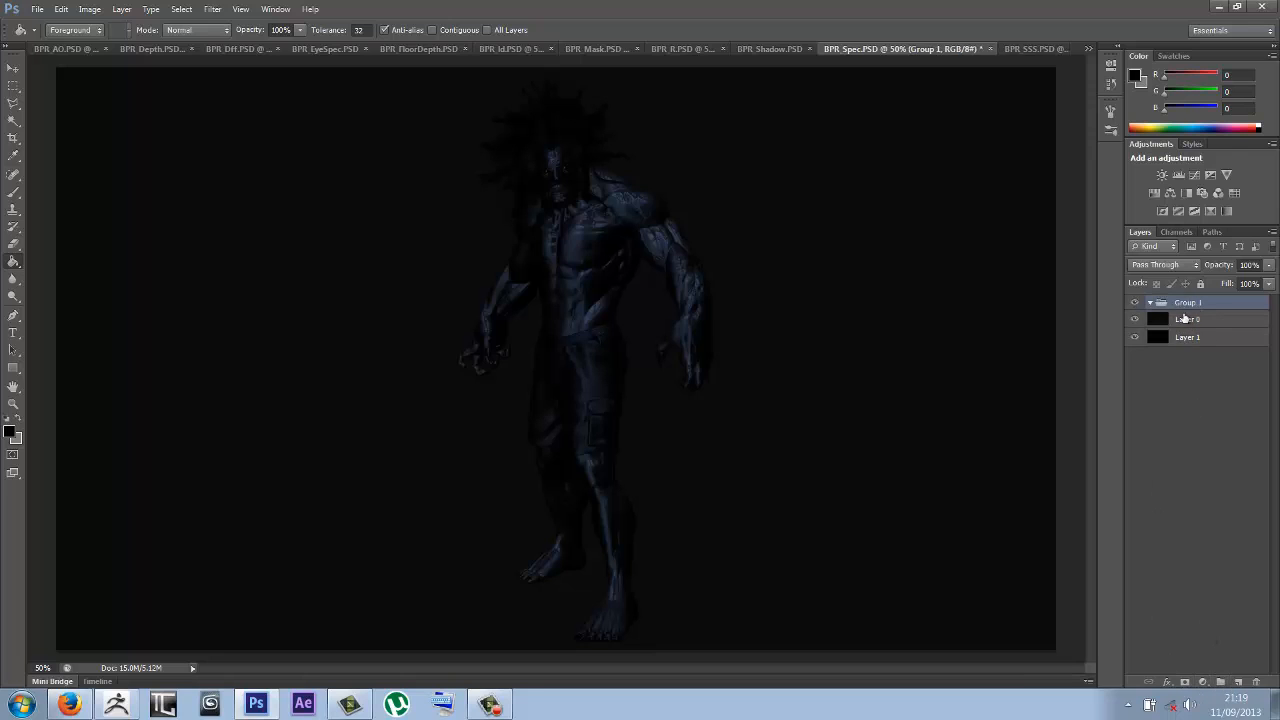
key("ctrl+z")
left_click(1185, 682)
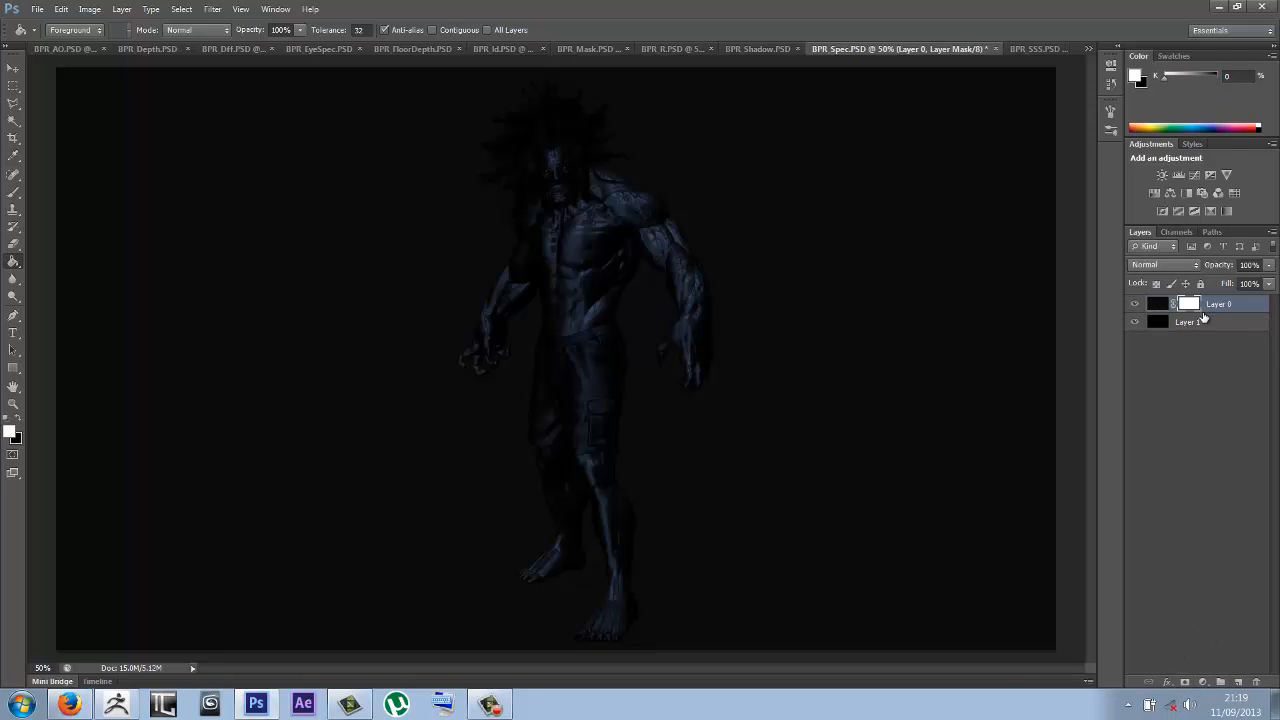
Step: Paste the copied silhouette into Layer 0's mask channel, deselect it and return to the layer list
left_click(1177, 231)
key("x")
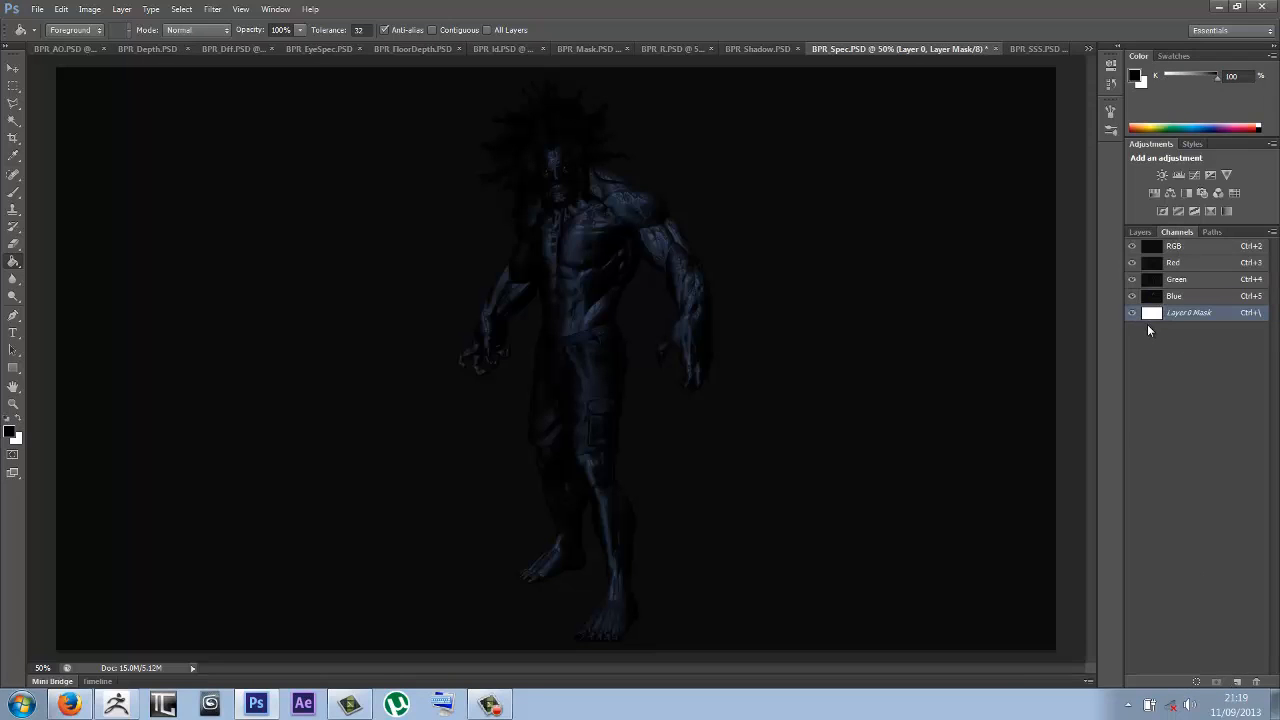
key("ctrl+v")
left_click(1132, 317)
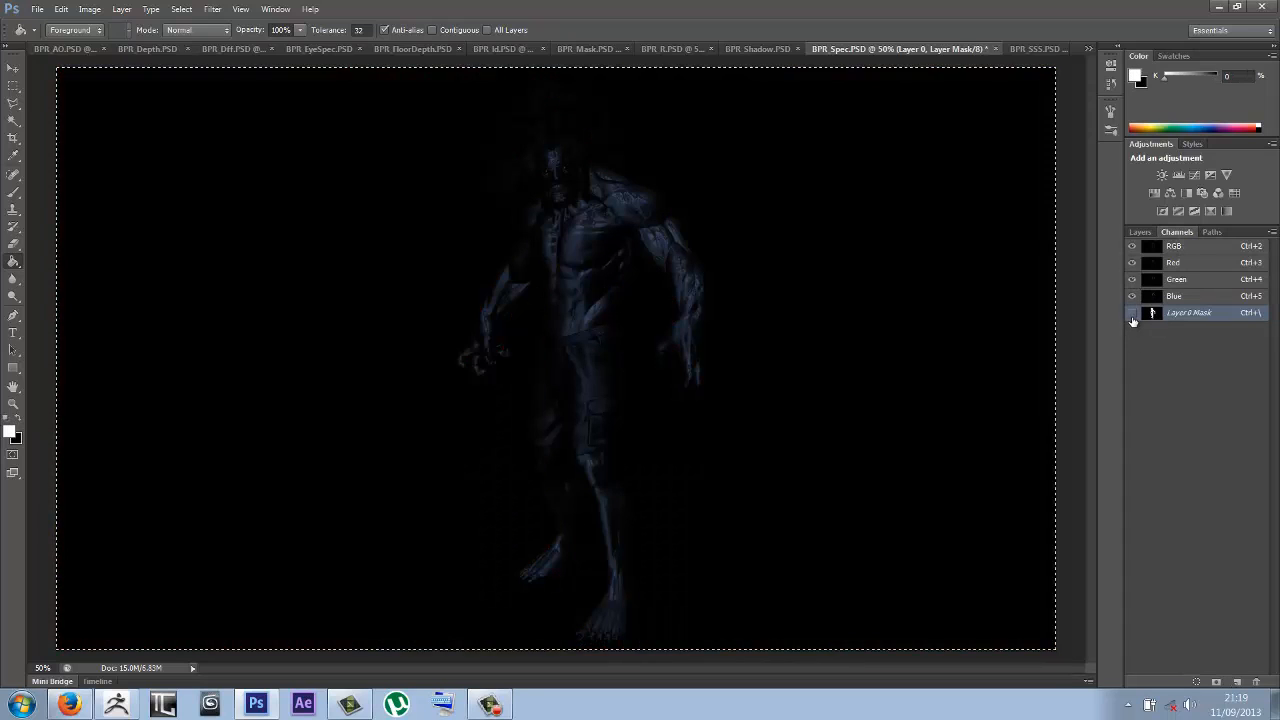
key("ctrl+d")
left_click(1141, 232)
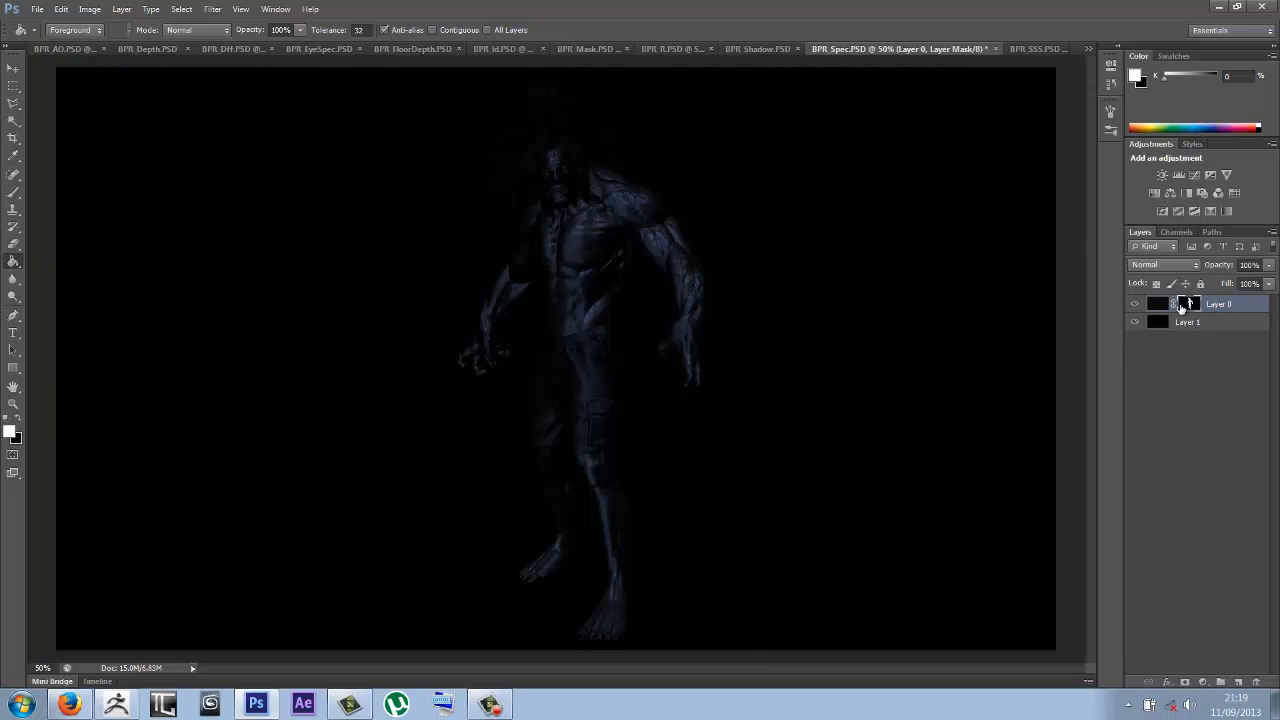
Step: Disable and re-enable Layer 0's mask to compare the specular pass with and without masking
right_click(1193, 301)
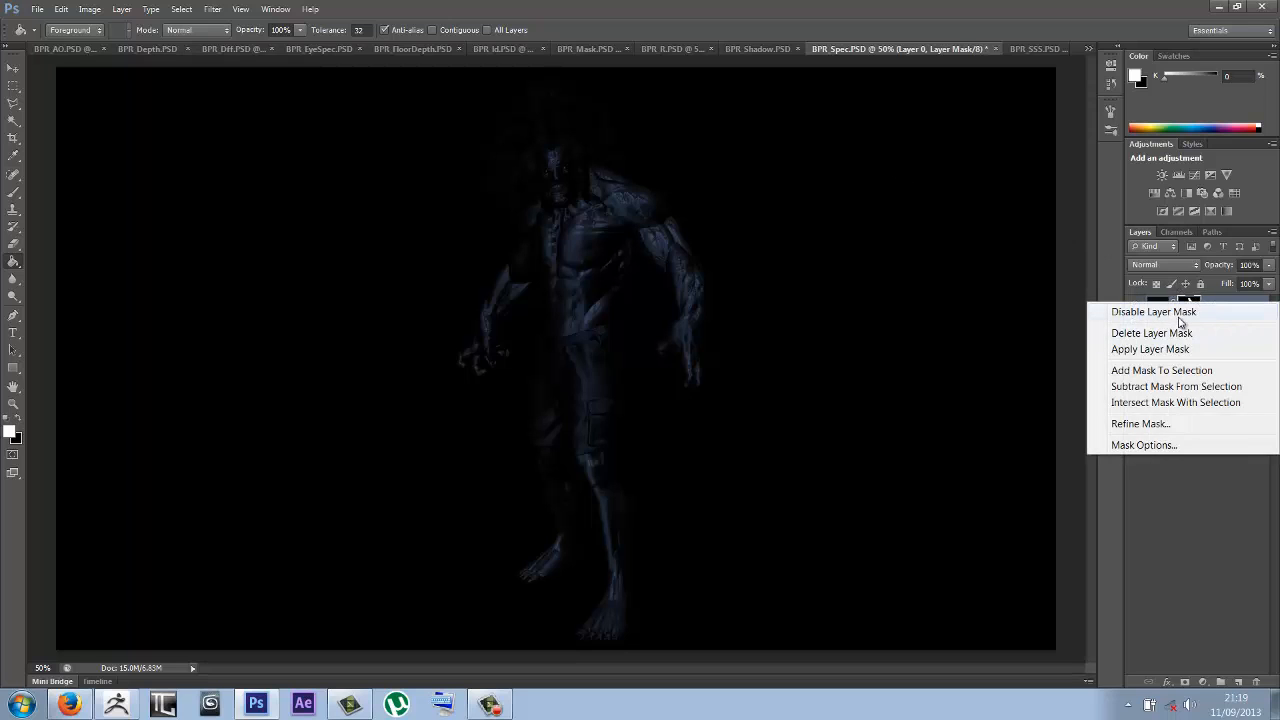
left_click(1178, 313)
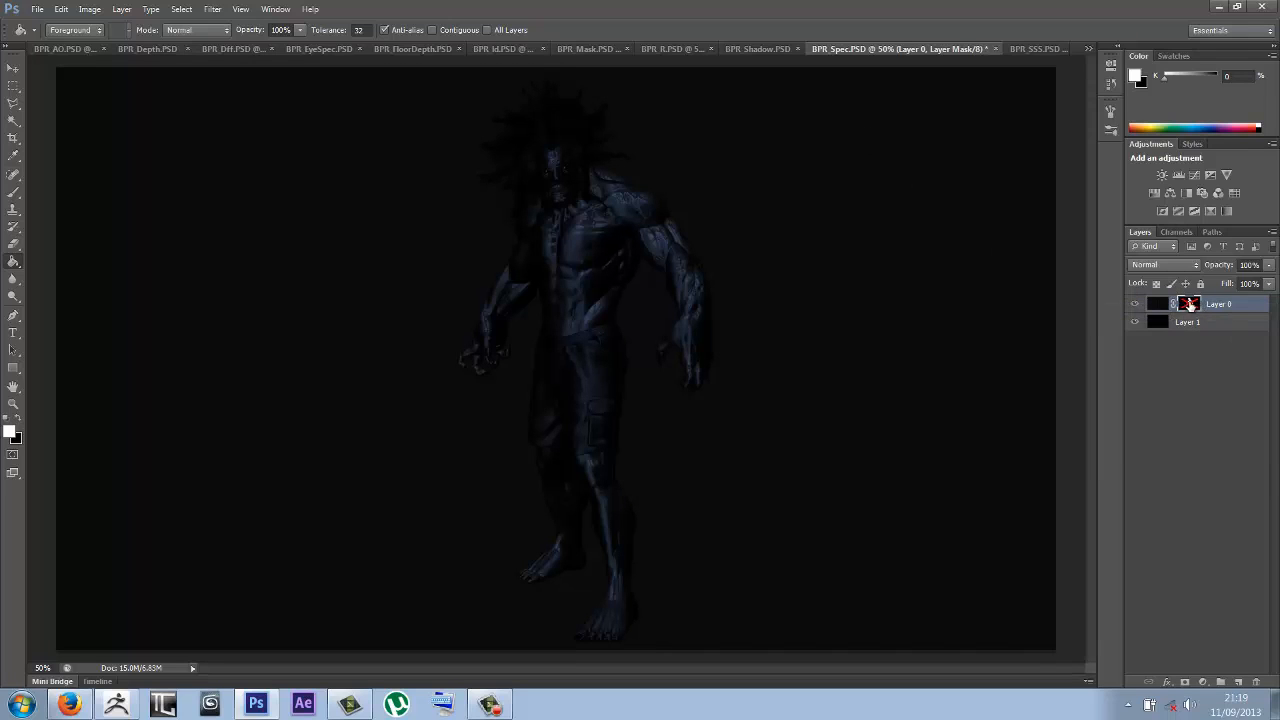
right_click(1189, 303)
left_click(1178, 313)
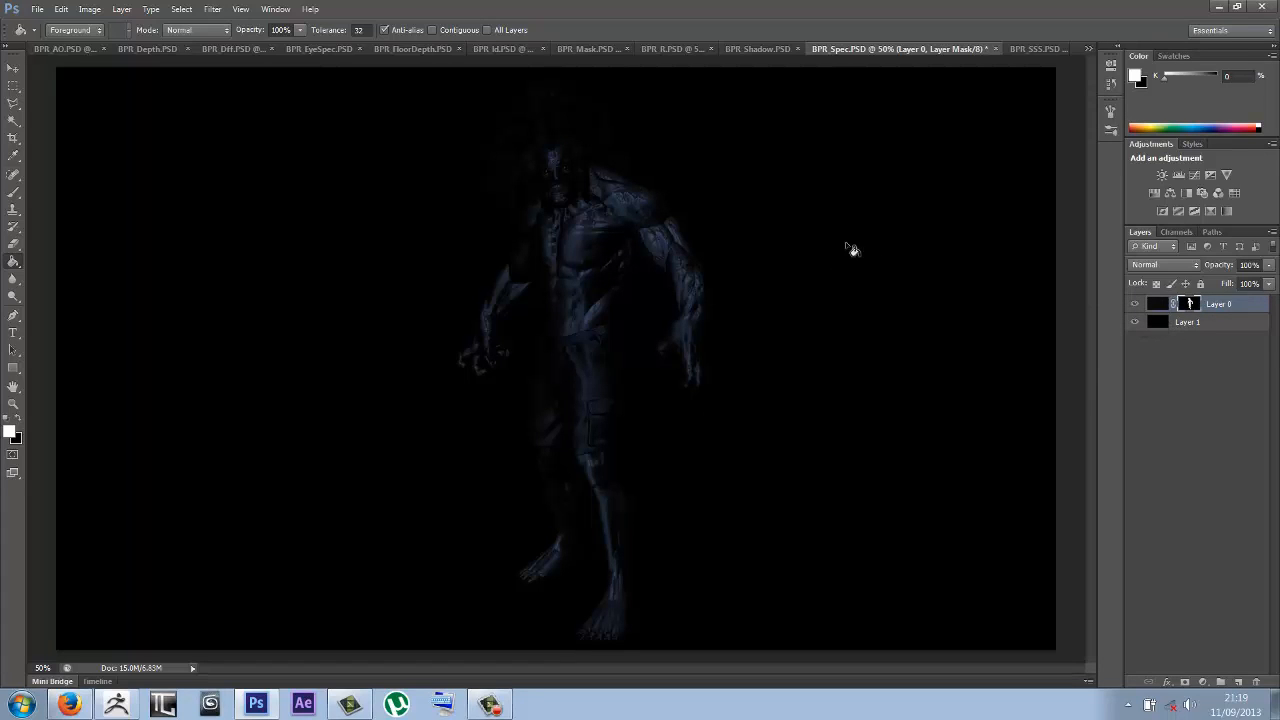
Step: Merge the layers of BPR_Spec.PSD and paste a copy of the result above Color Fill 1 in the diffuse document
left_click(1219, 308)
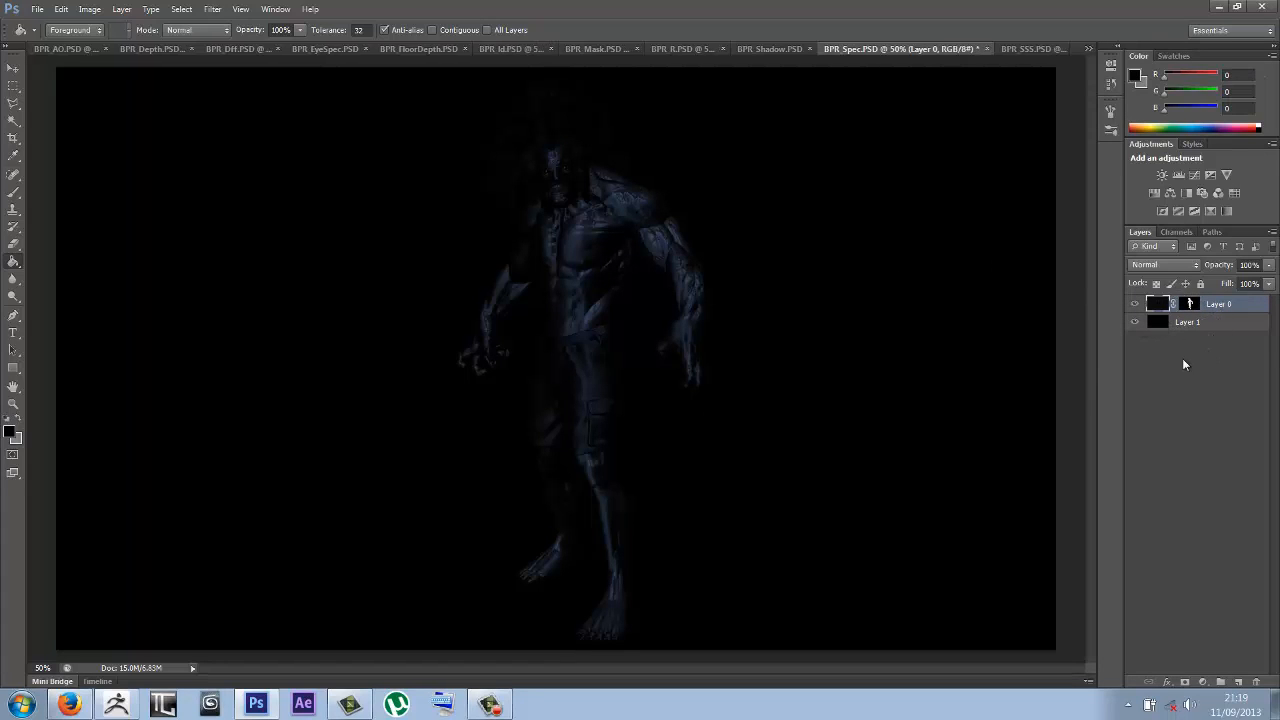
key("ctrl+shift+e")
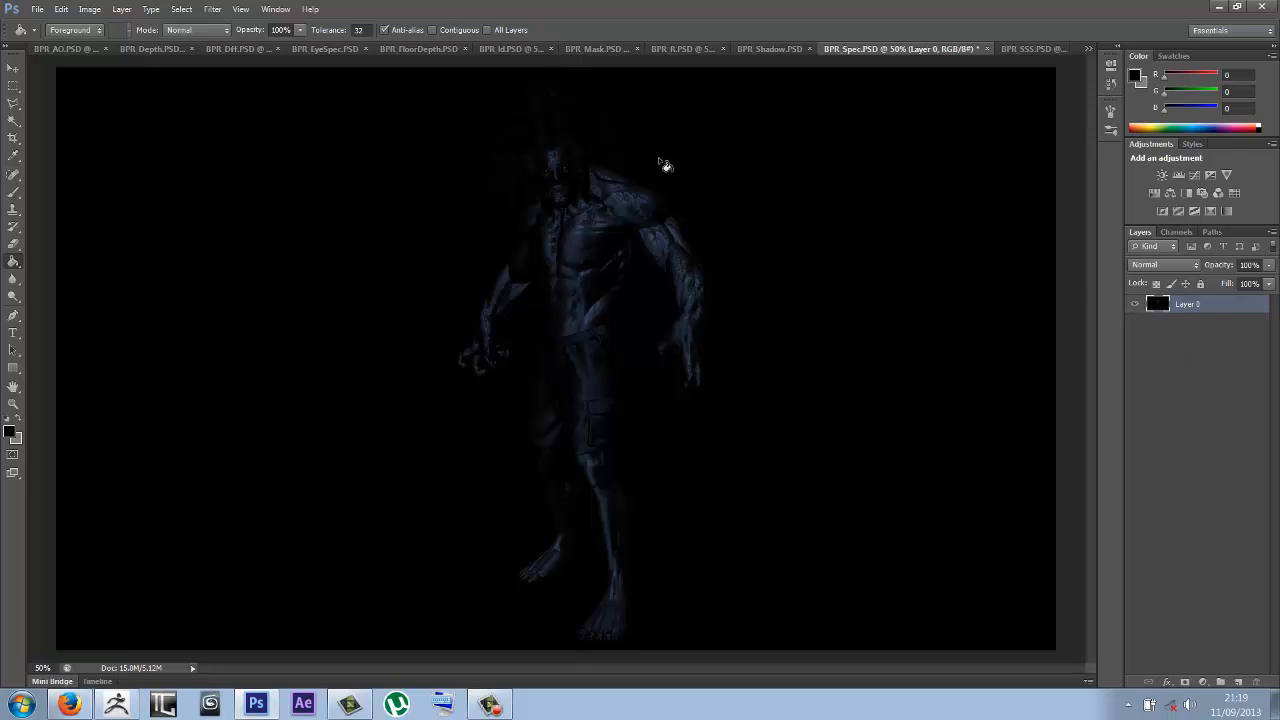
key("ctrl+a")
key("ctrl+d")
left_click(235, 49)
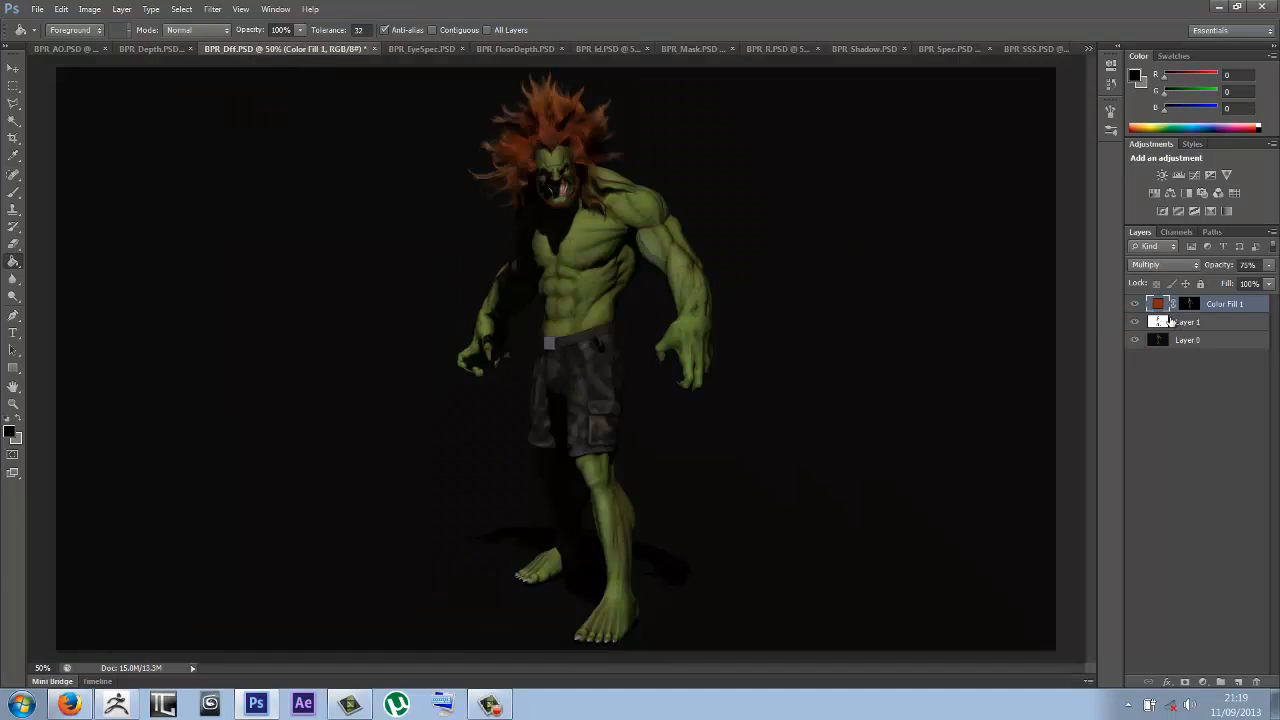
key("ctrl+v")
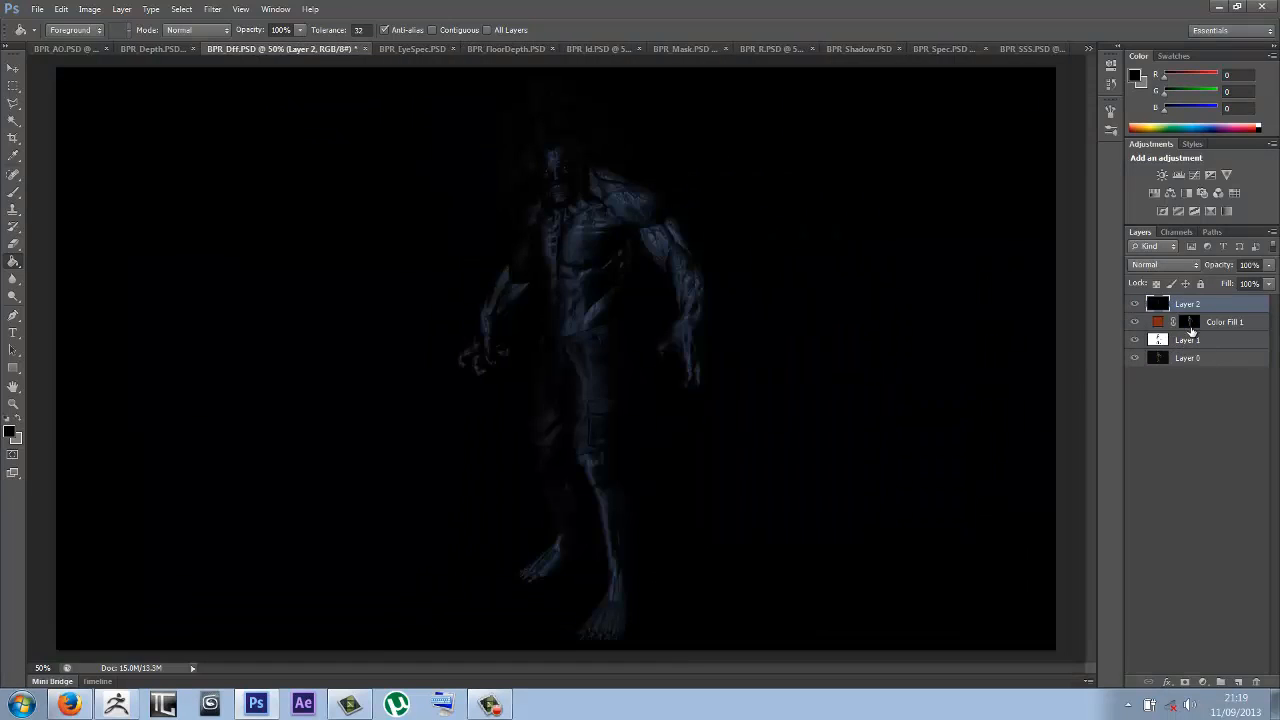
Step: Try Screen and Multiply blending on the pasted specular layer and settle on Linear Dodge (Add)
left_click(1184, 268)
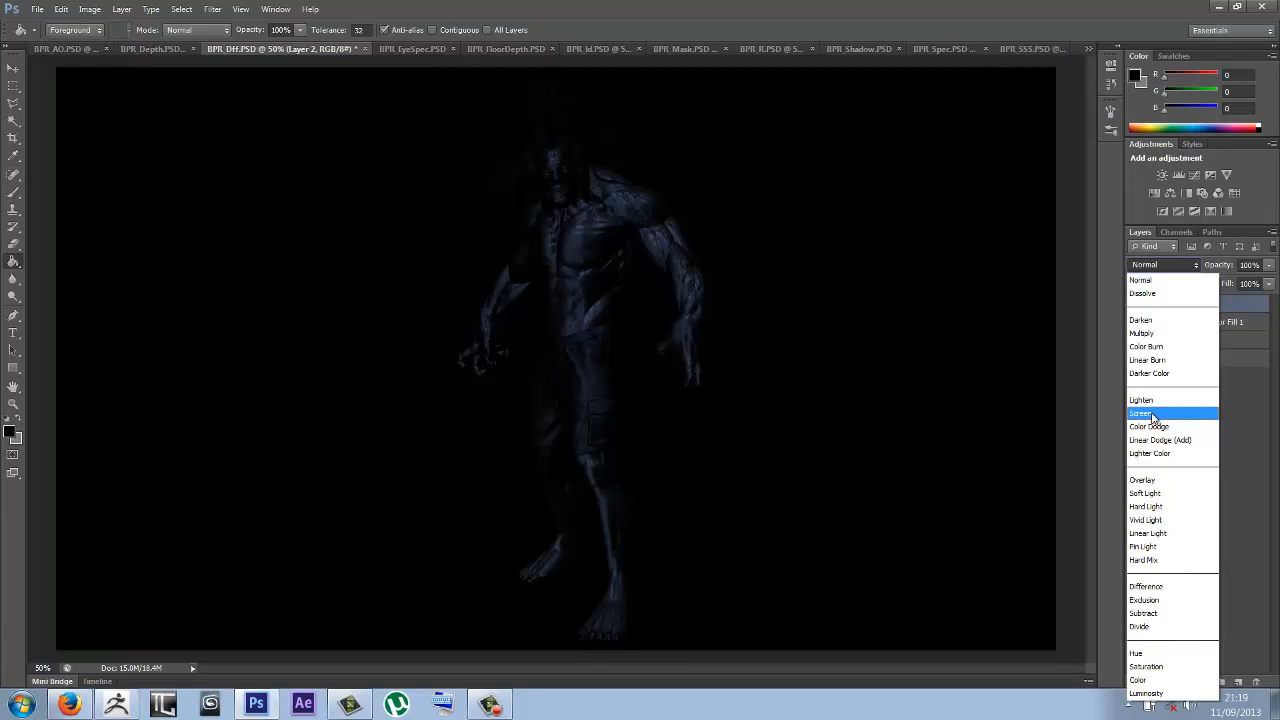
left_click(1155, 413)
left_click(1199, 264)
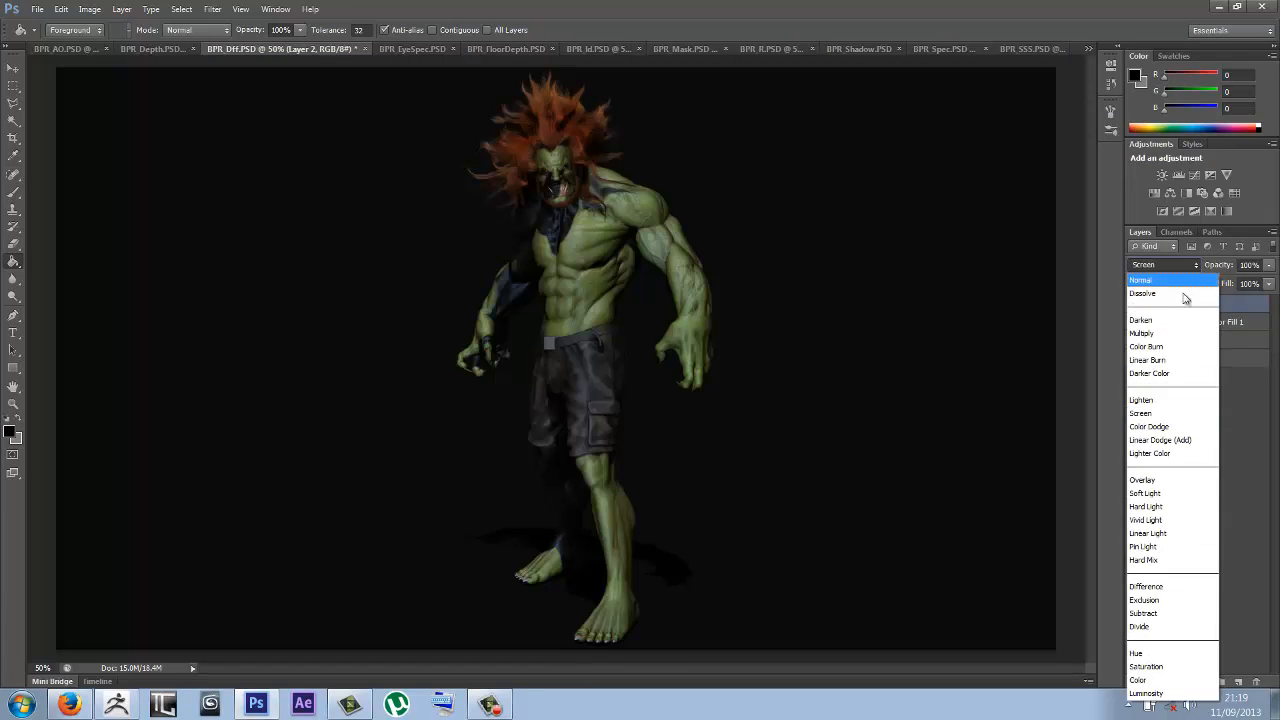
left_click(1150, 333)
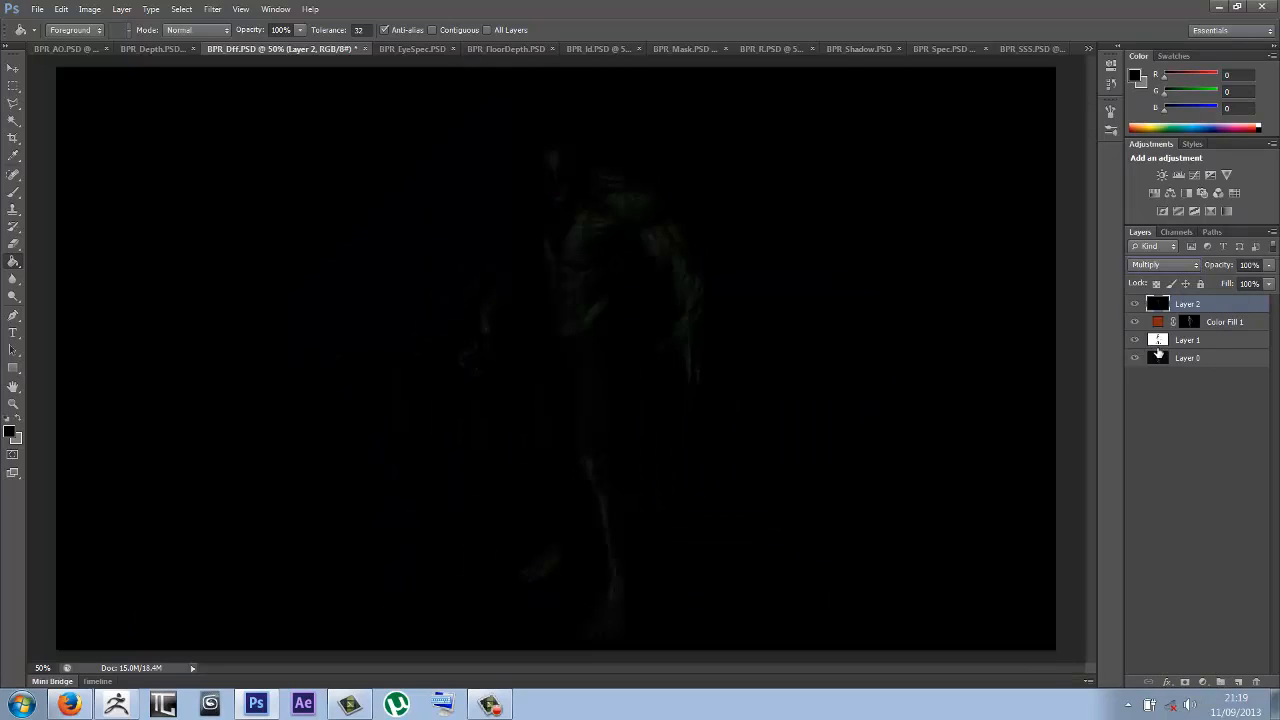
left_click(1182, 267)
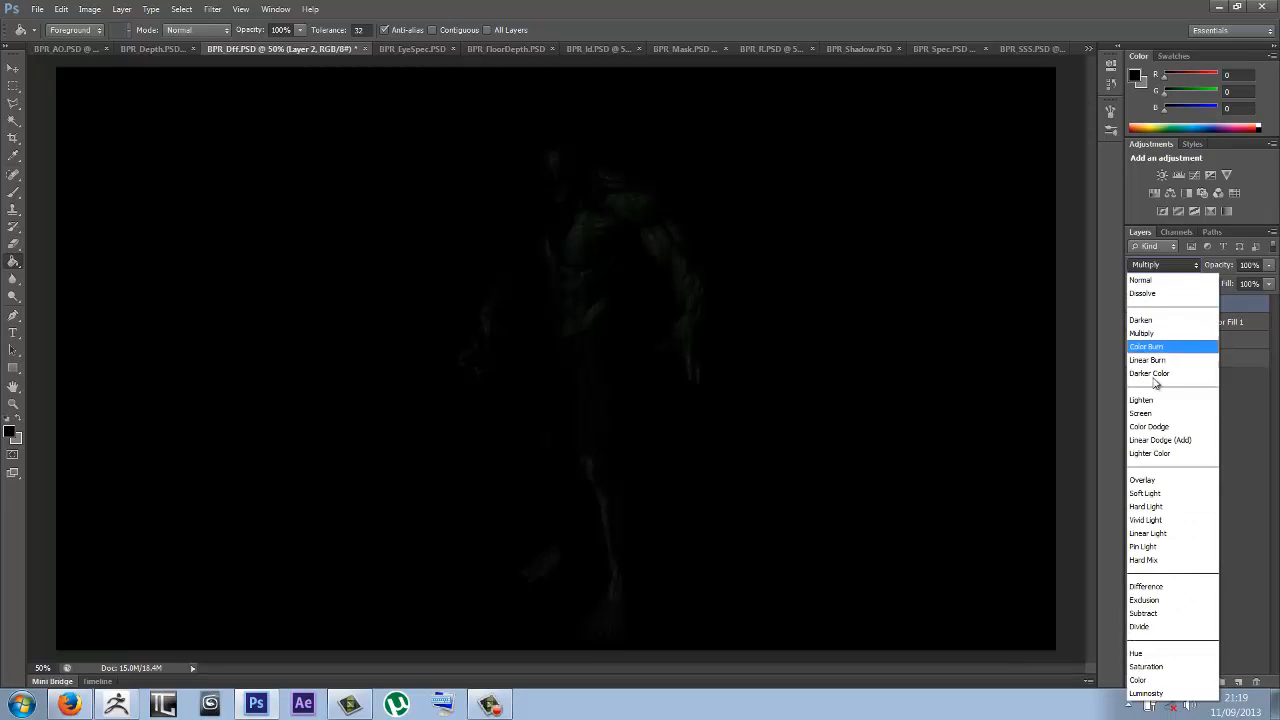
left_click(1160, 436)
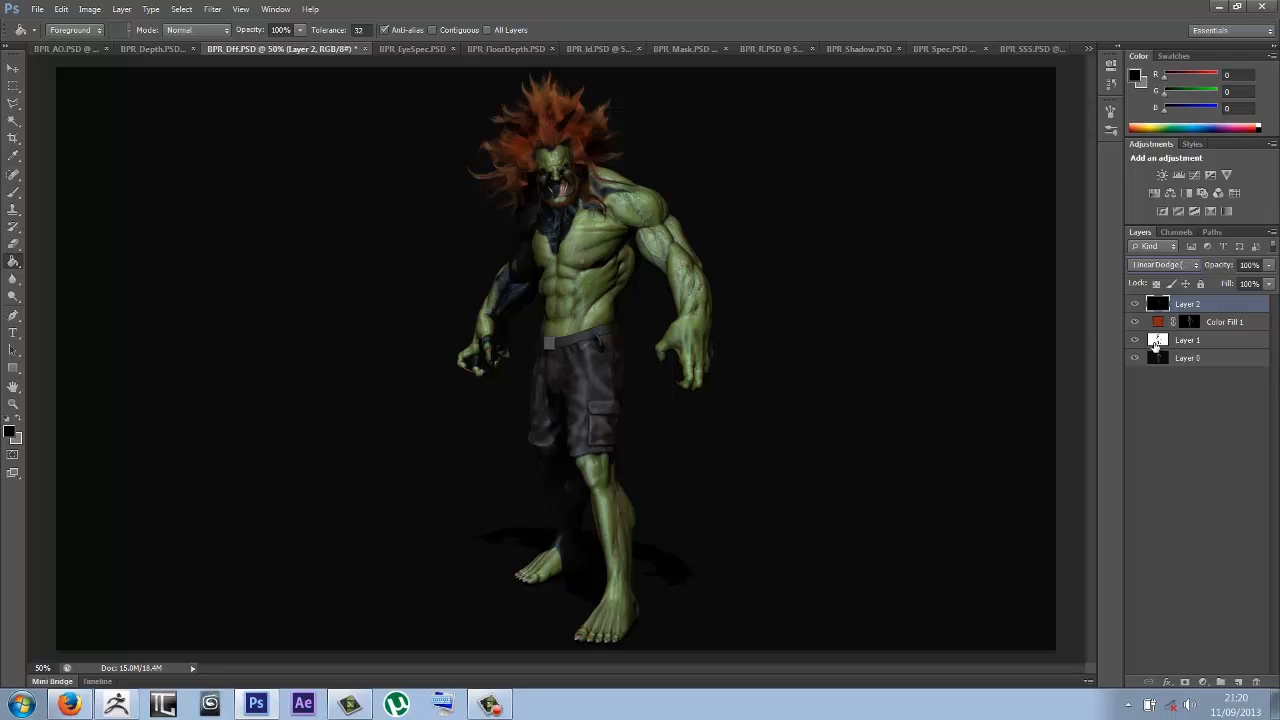
Step: Examine the shadow pass in BPR_Shadow.PSD alongside the specular pass in BPR_Spec.PSD
left_click(845, 50)
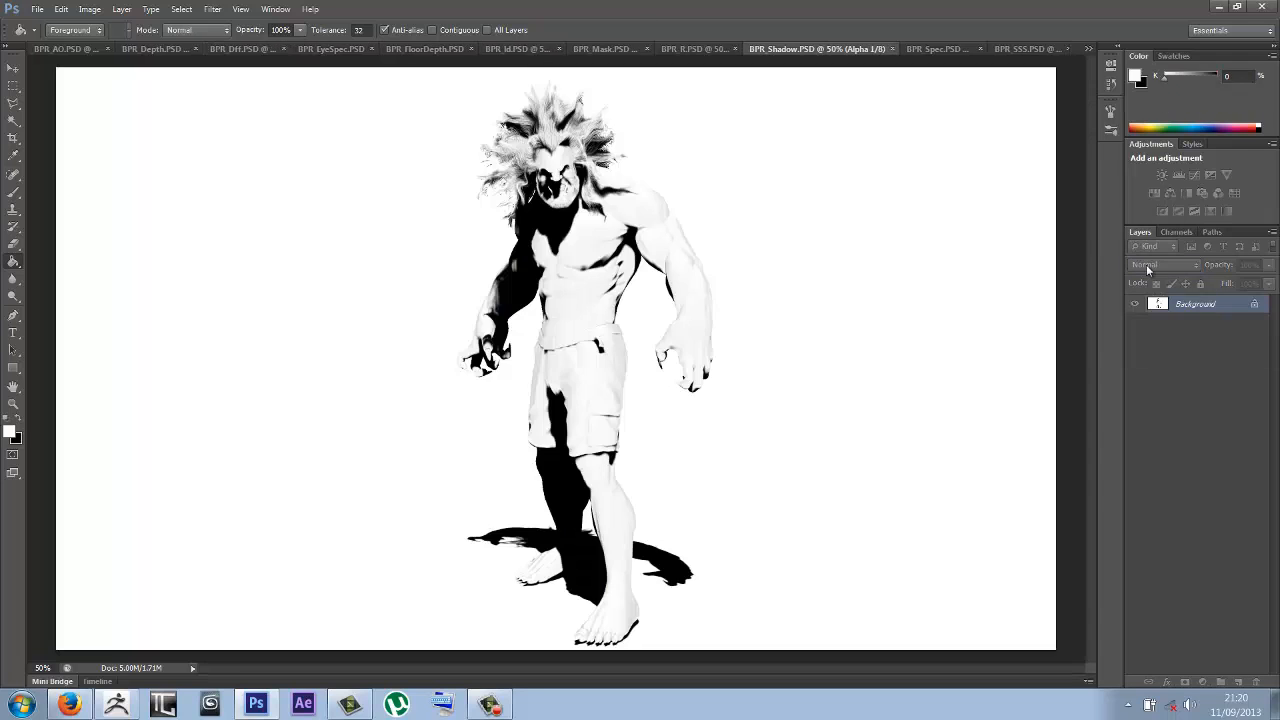
left_click(935, 48)
left_click(770, 48)
left_click(930, 48)
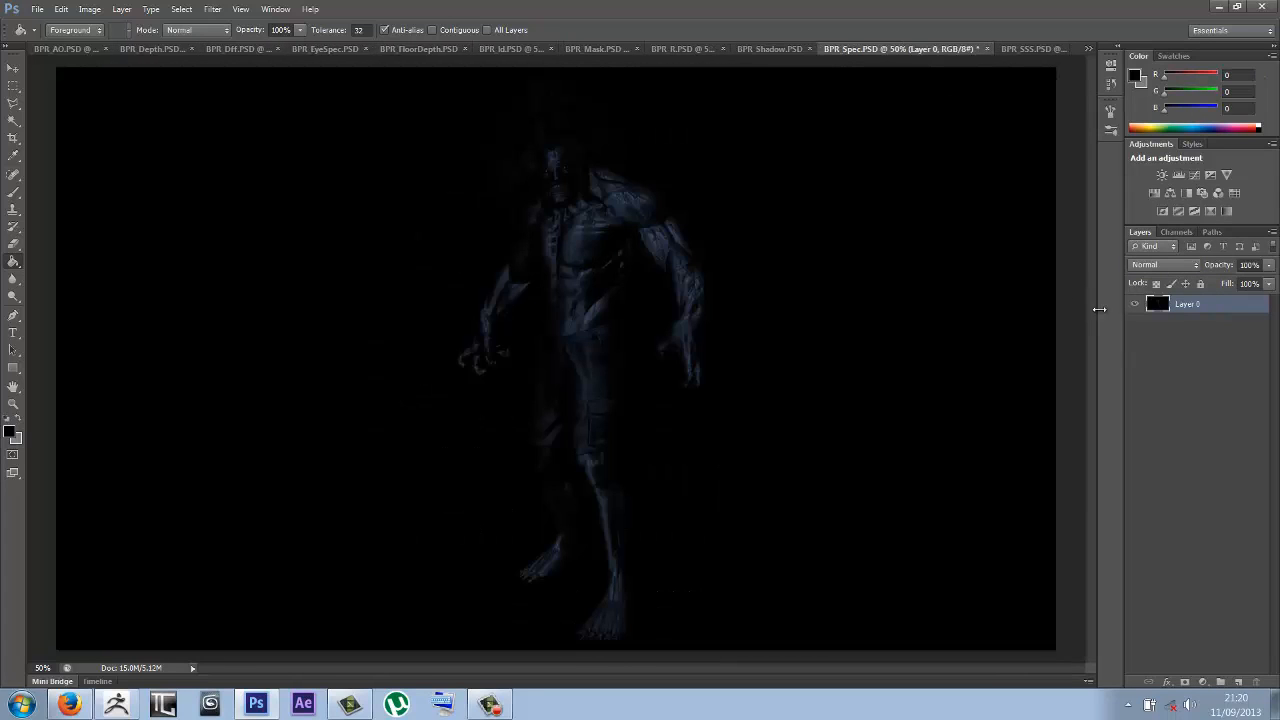
Step: Paste the shadow pass above Layer 0 in BPR_Spec.PSD and set its blend mode to Multiply
key("ctrl+v")
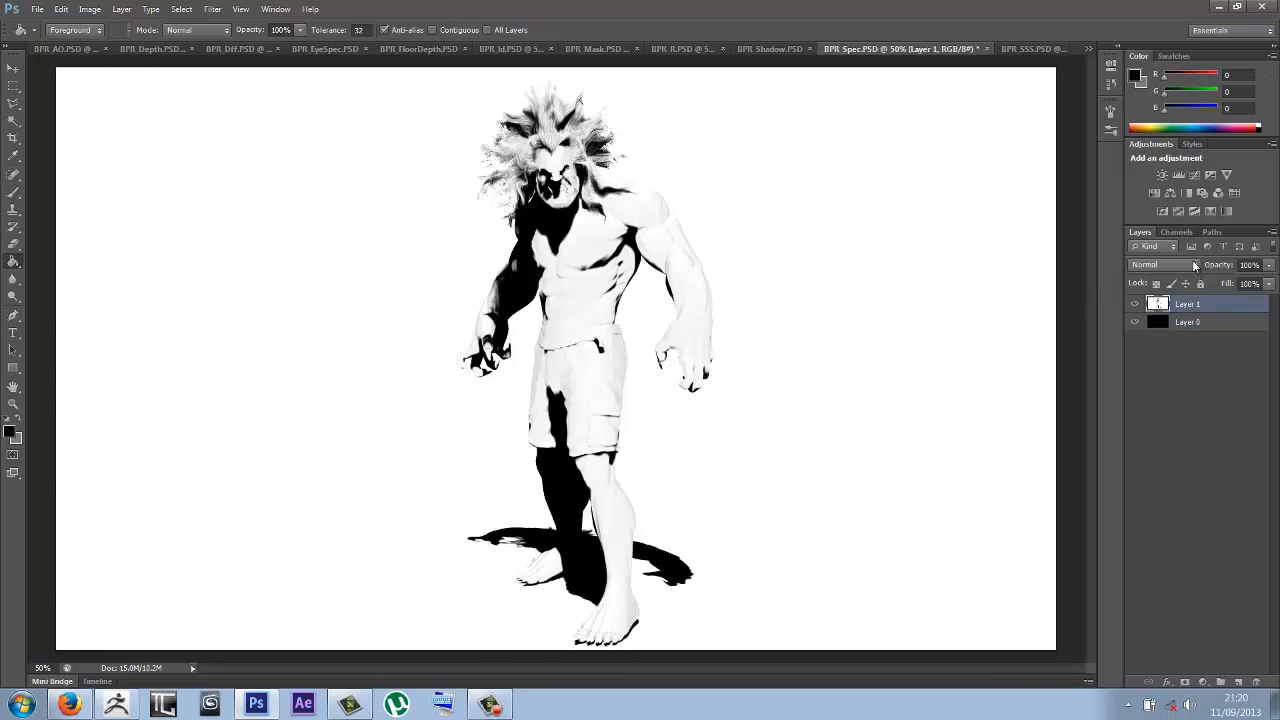
left_click(1192, 264)
left_click(1147, 336)
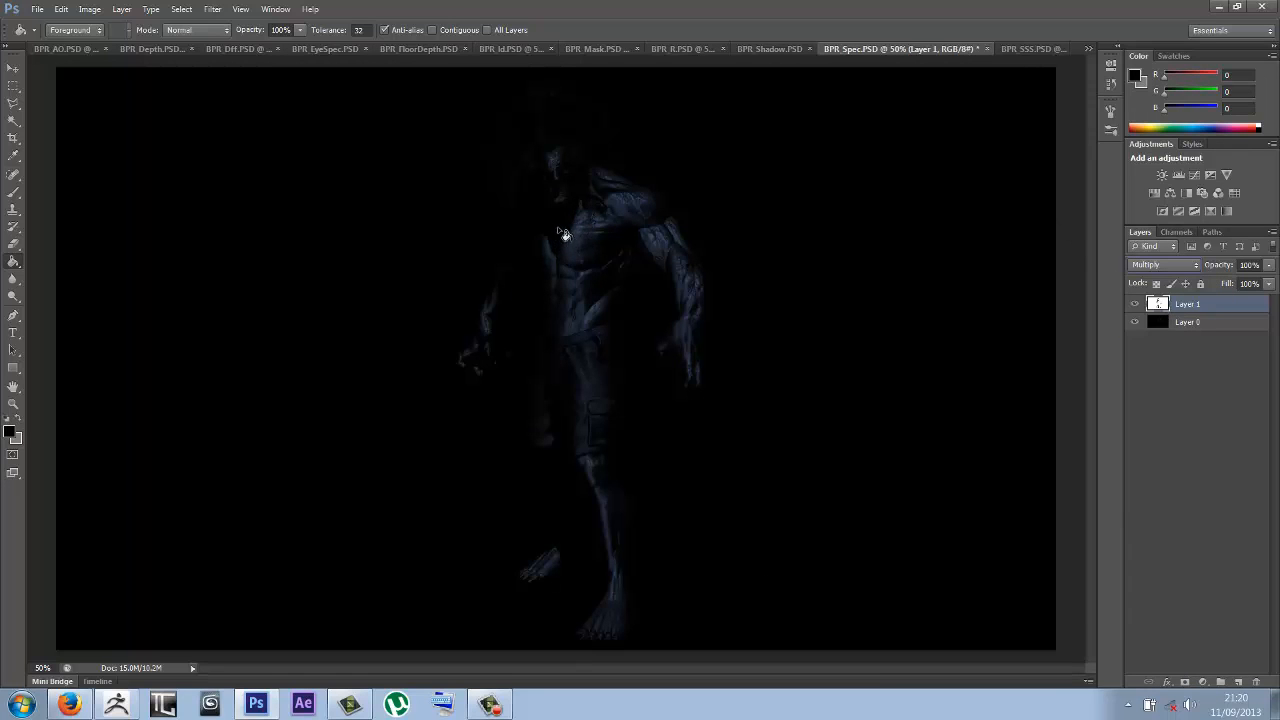
Step: Compare the specular pass with the shadow layer hidden and shown, and merge both layers into one
left_click(1152, 323)
left_click(1136, 304)
left_click(1136, 305)
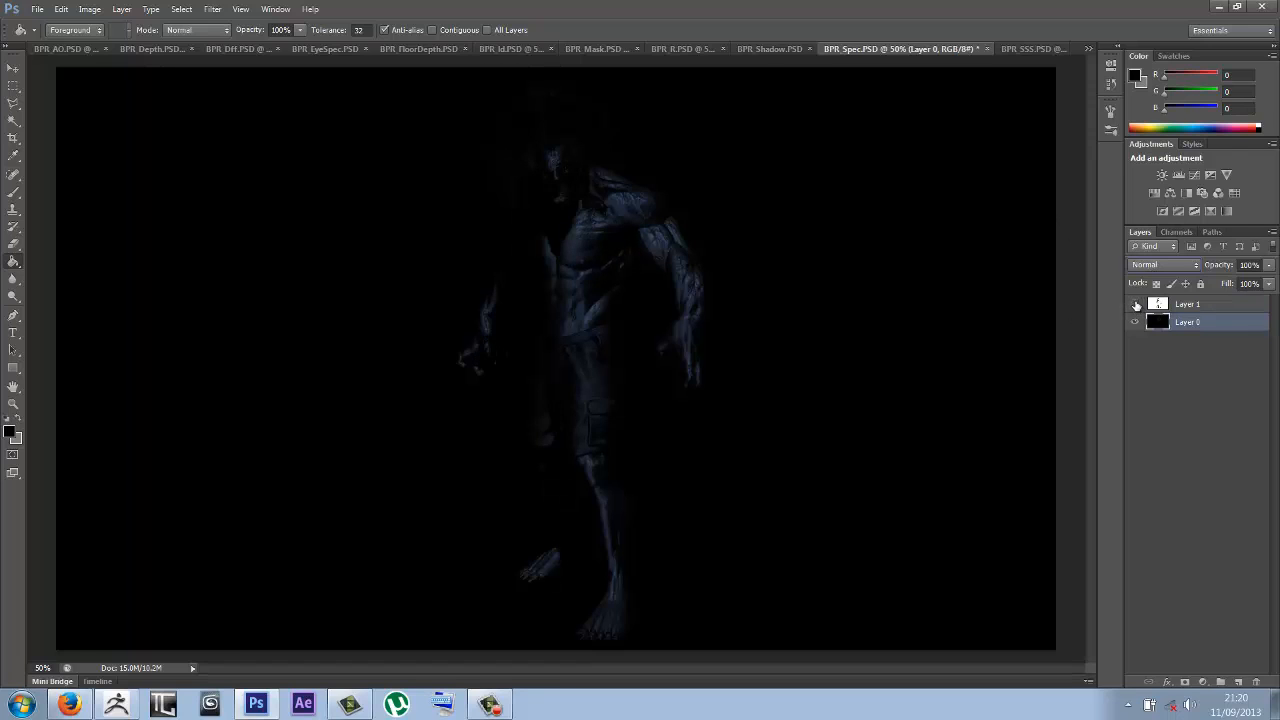
left_click(1136, 305)
left_click(1136, 305)
left_click(1192, 312)
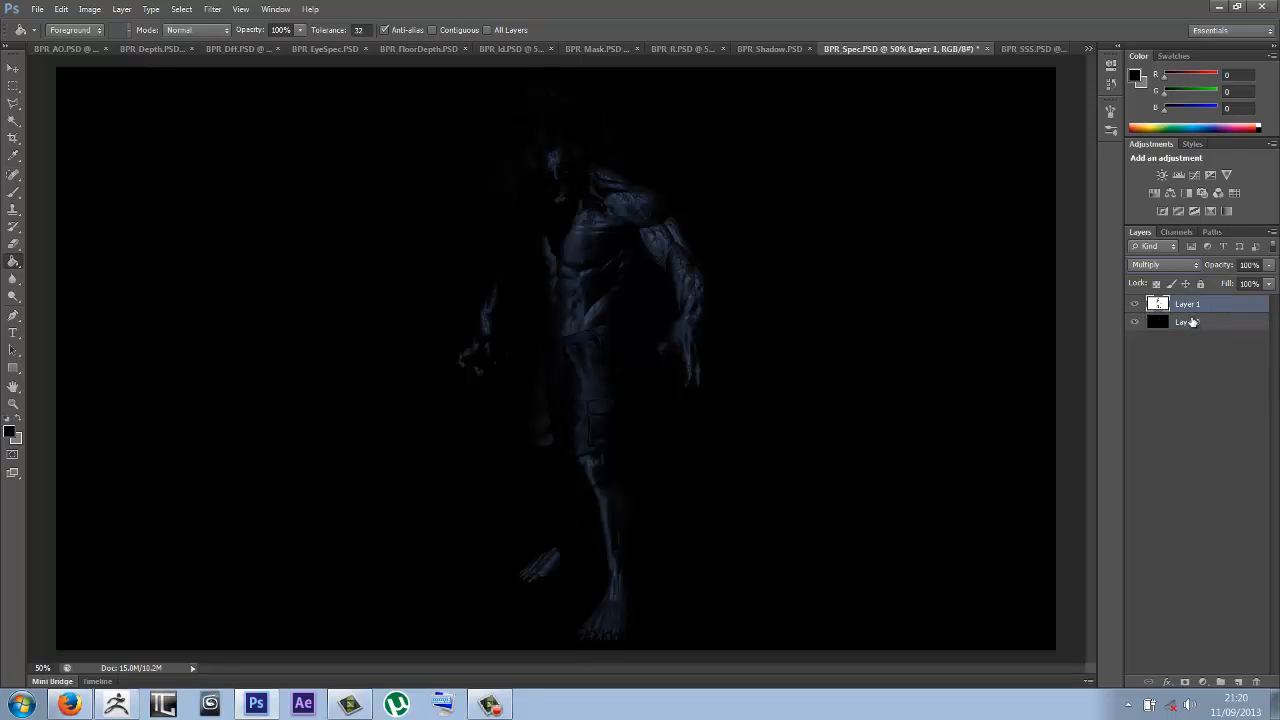
key("ctrl+shift+e")
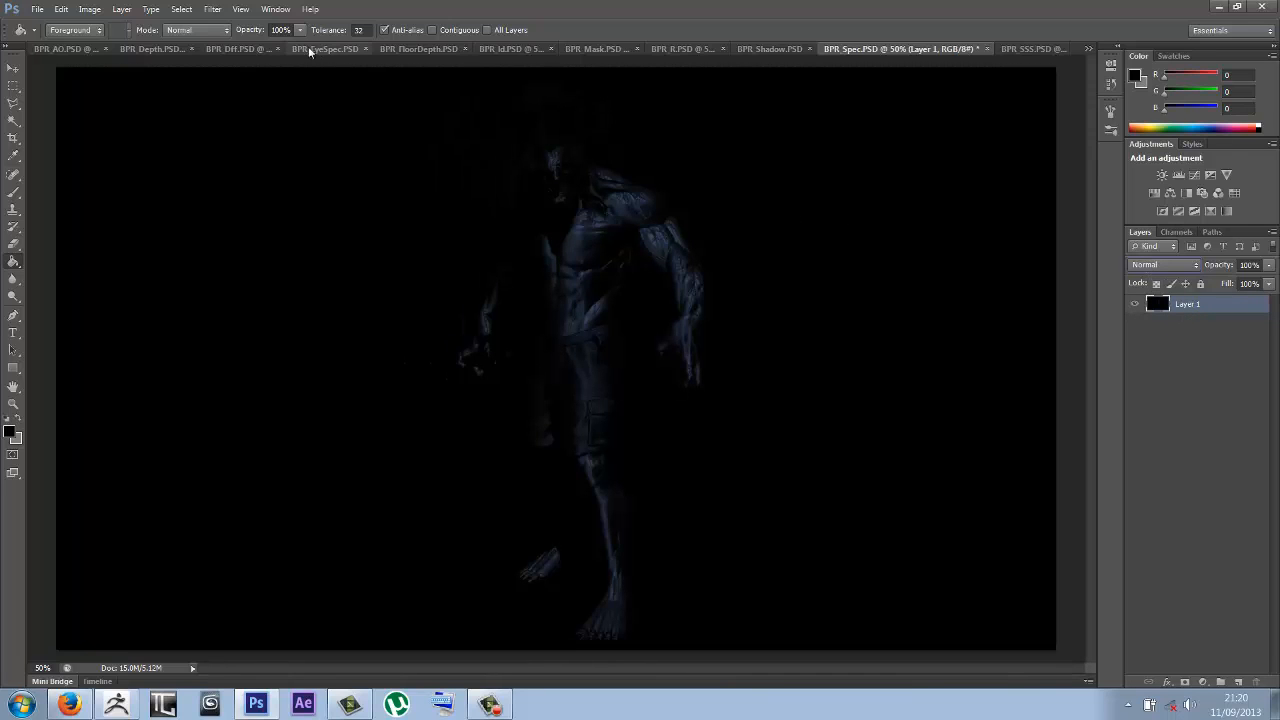
Step: Replace the old specular layer at the top of the diffuse document with a copy of the shadow-masked specular pass
left_click(235, 49)
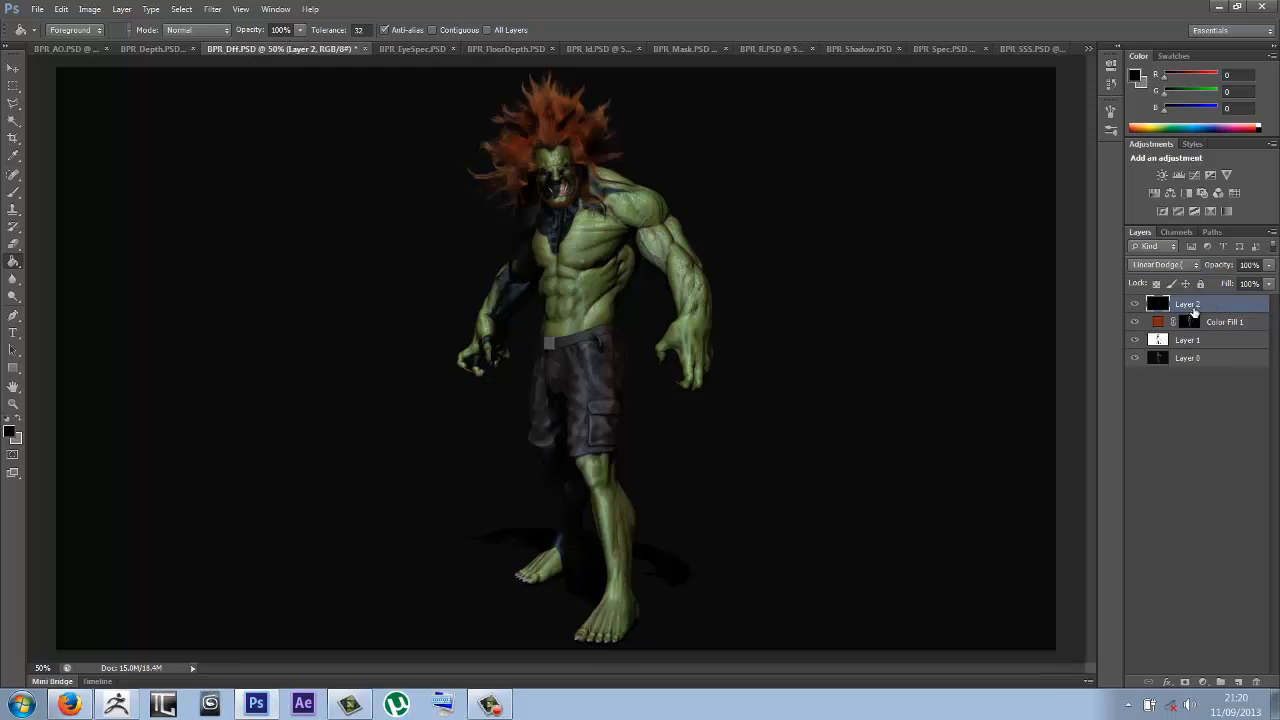
left_click(1258, 680)
key("Return")
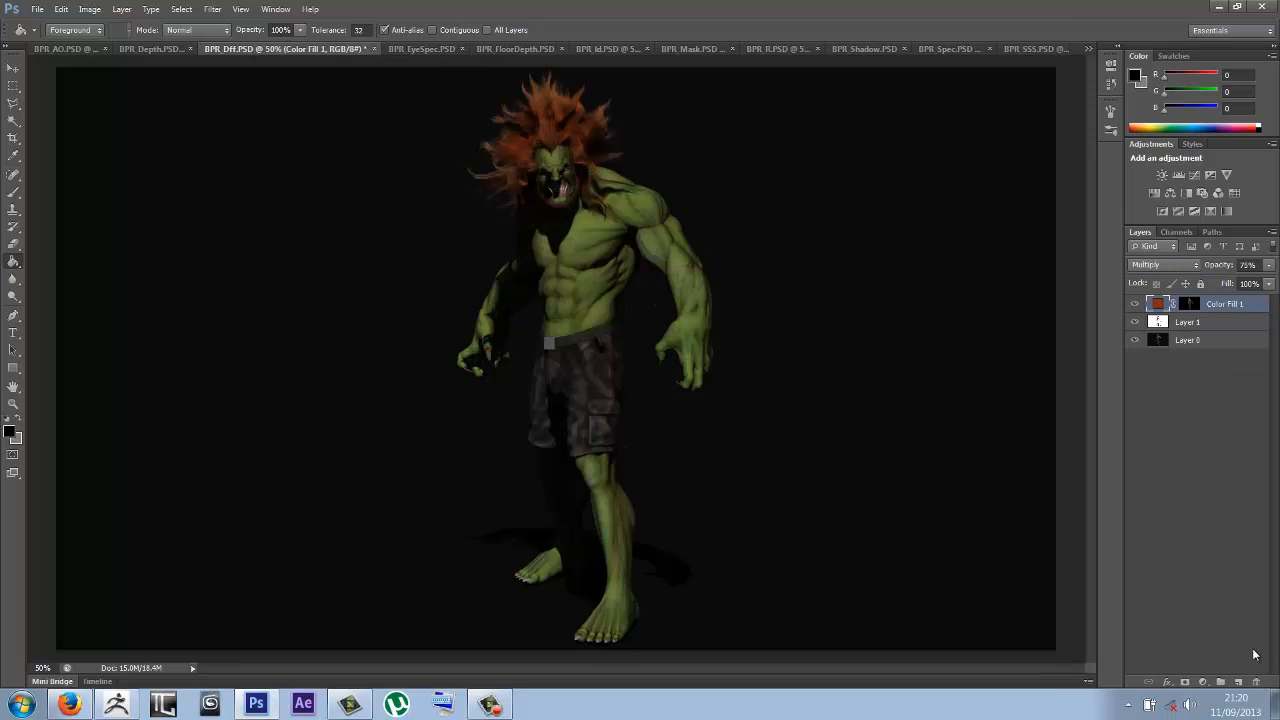
key("ctrl+z")
Step: Try Multiply and Screen on the new specular Layer 2, settle on Linear Dodge (Add), and compare it hidden and shown
left_click(1165, 265)
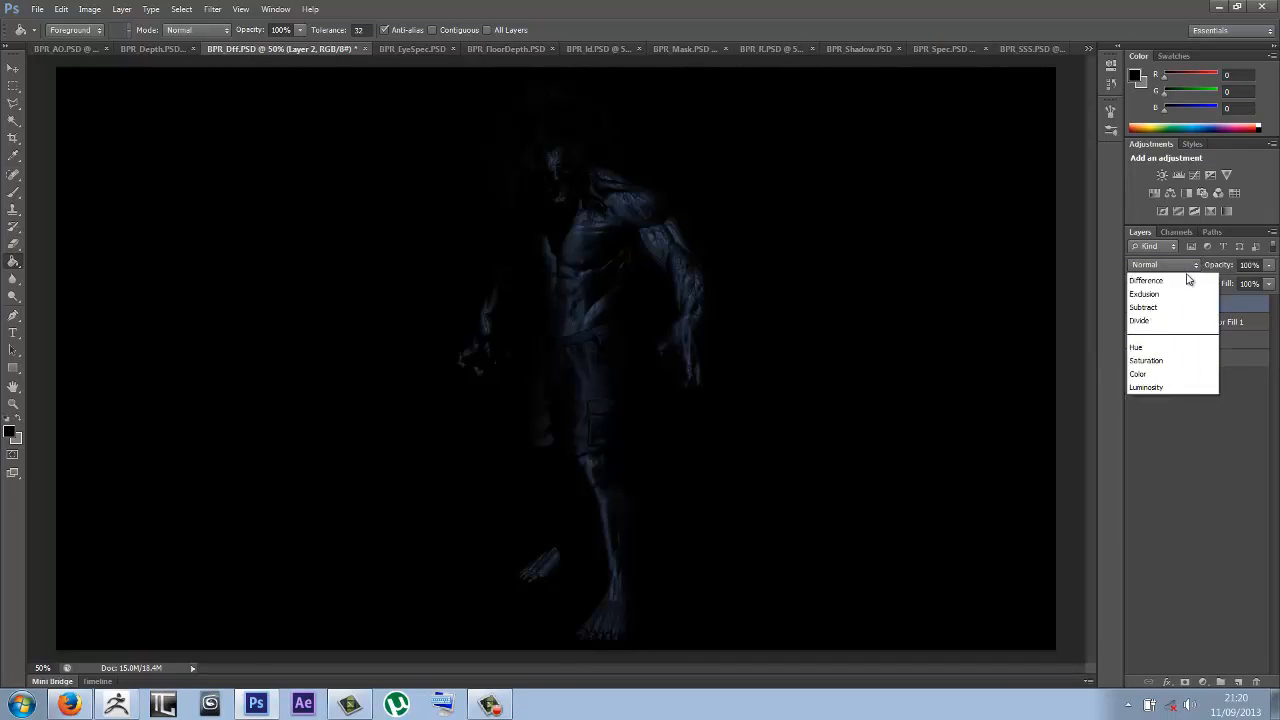
left_click(1146, 338)
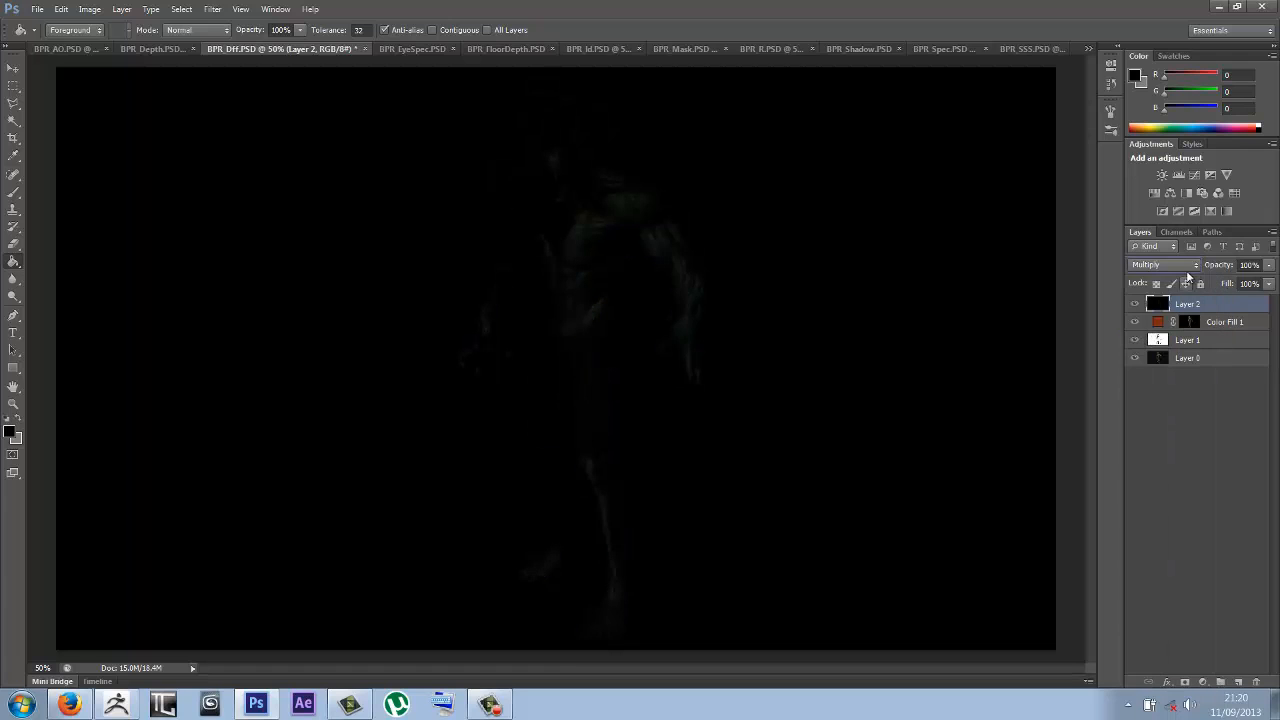
left_click(1165, 265)
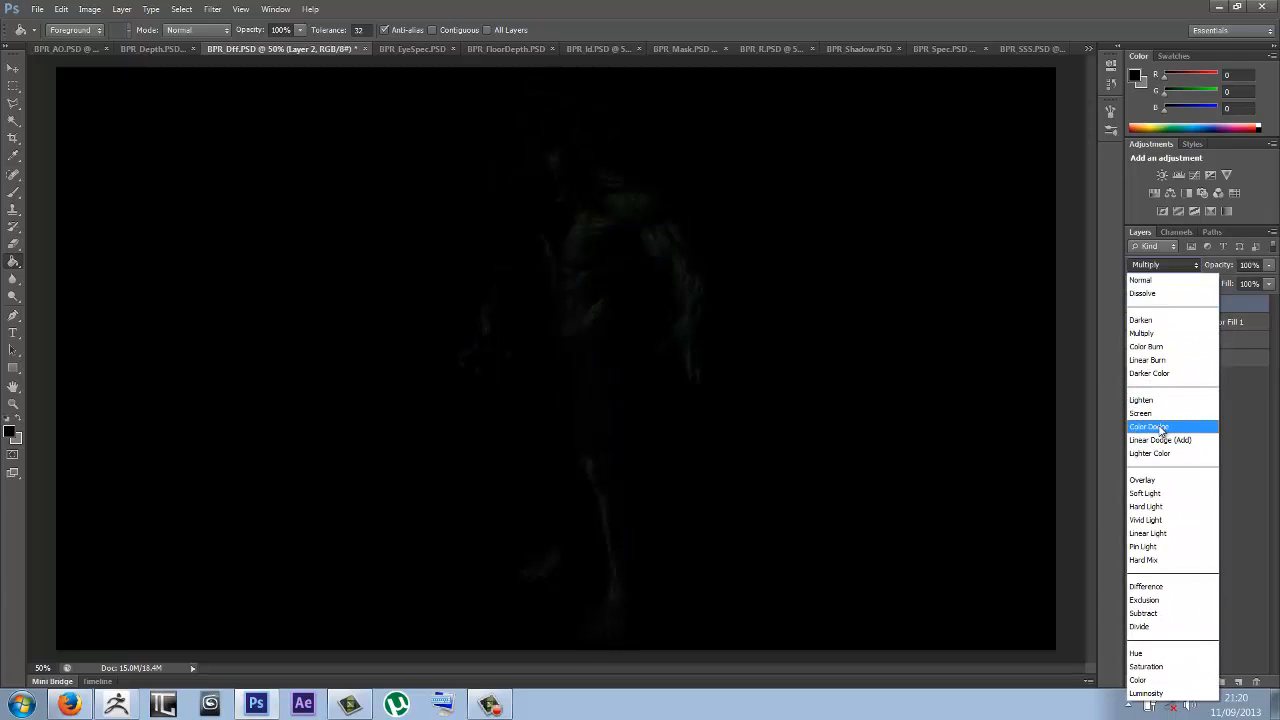
left_click(1145, 413)
left_click(1165, 265)
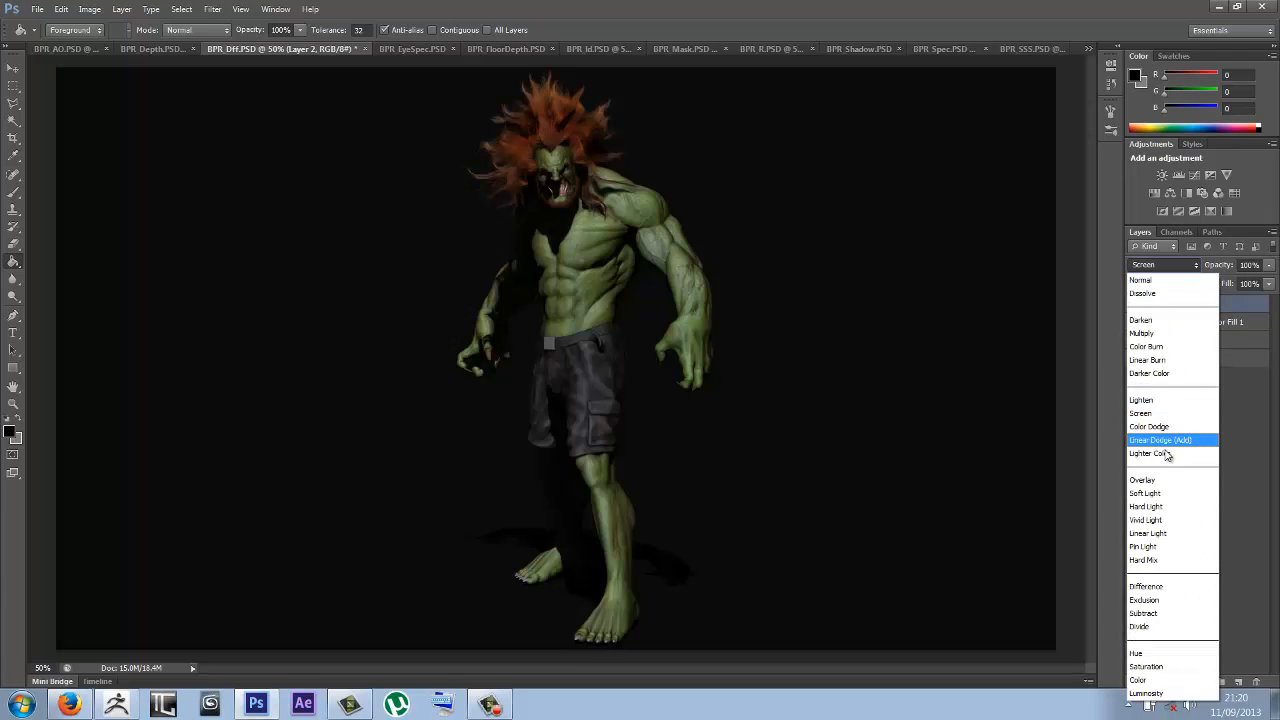
left_click(1172, 437)
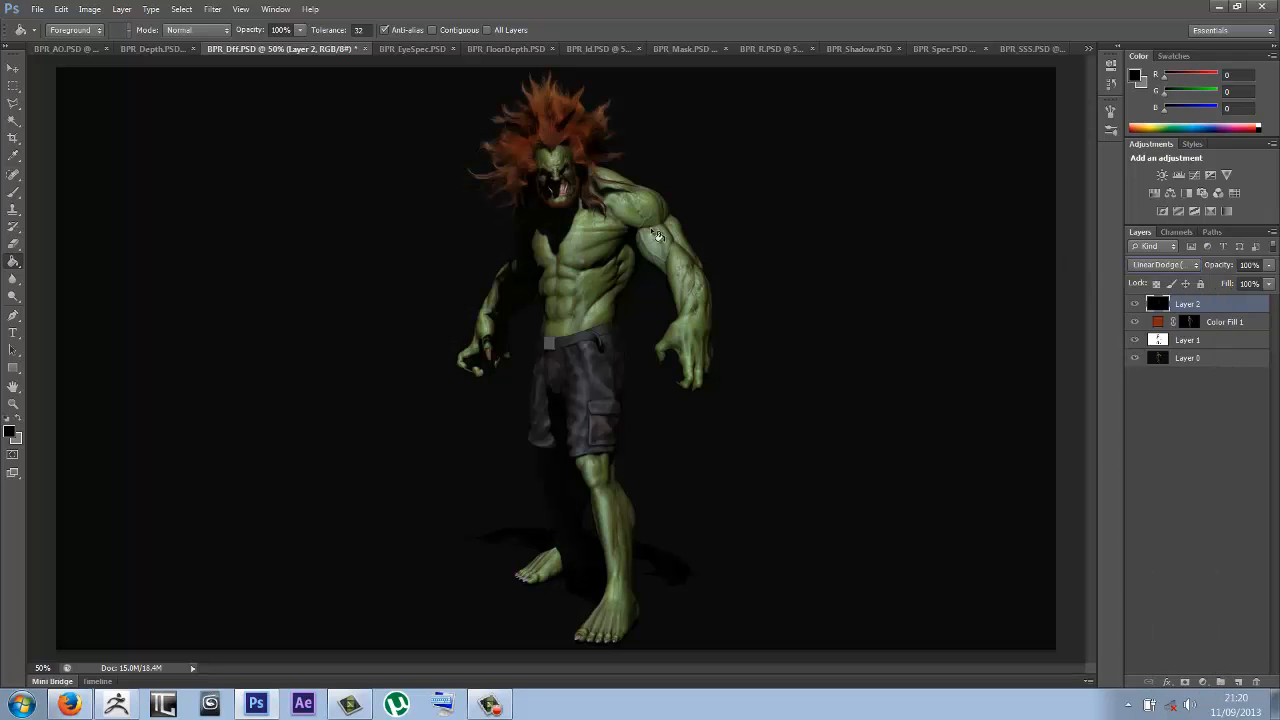
left_click(1134, 304)
left_click(1134, 304)
Step: Copy the whole BPR_R.PSD pass and return to the diffuse document
left_click(752, 48)
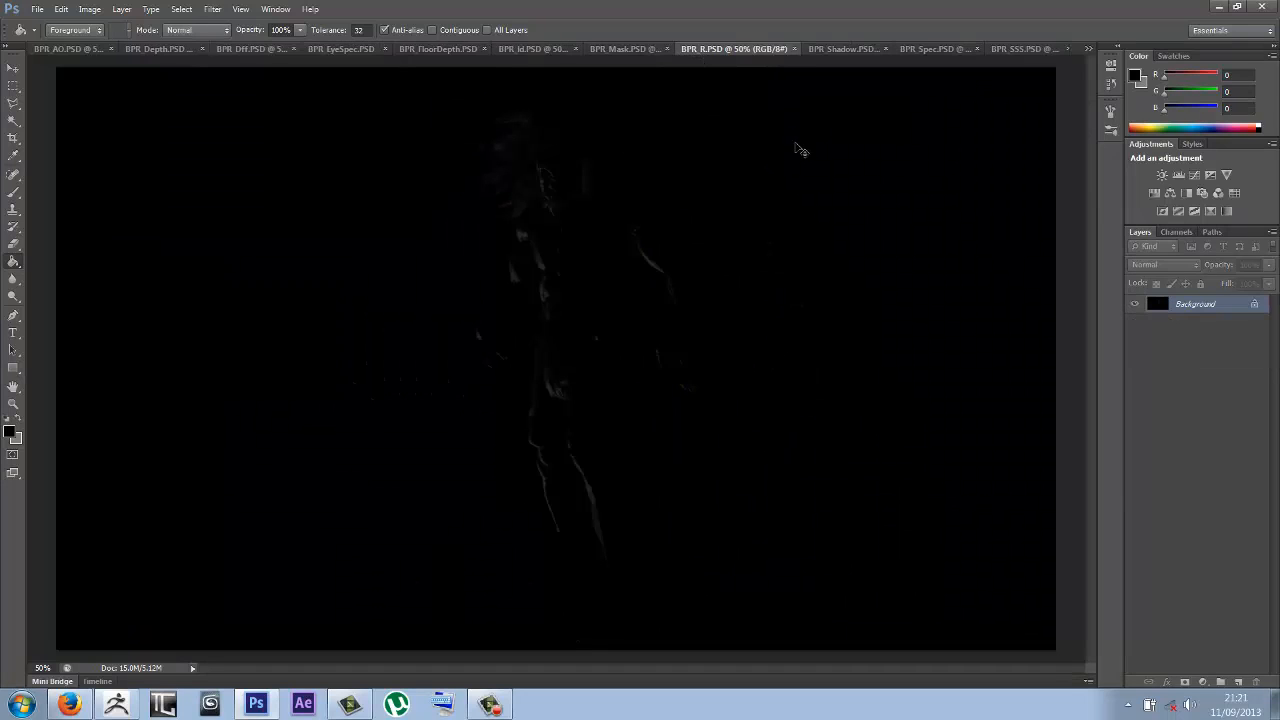
key("ctrl+d")
left_click(263, 48)
Step: Try the copied BPR_R pass as a Linear Dodge (Add) layer above Layer 2, and remove it again
key("ctrl+v")
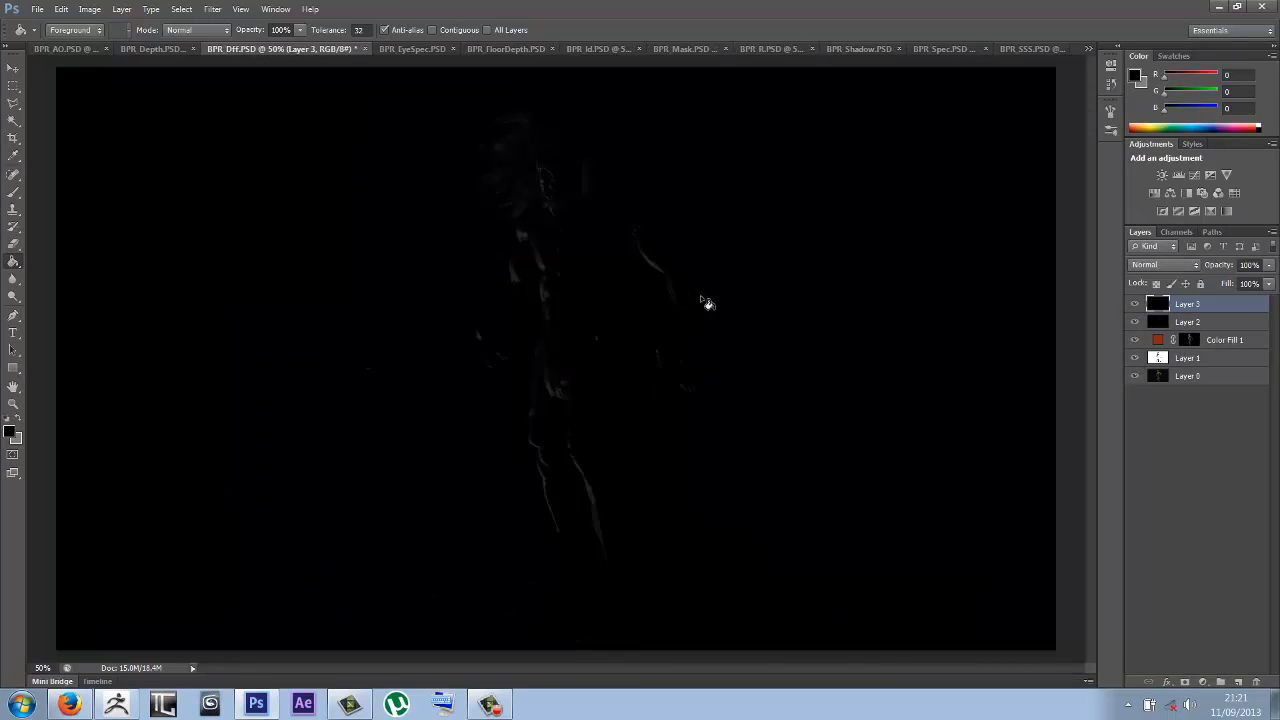
left_click(1160, 266)
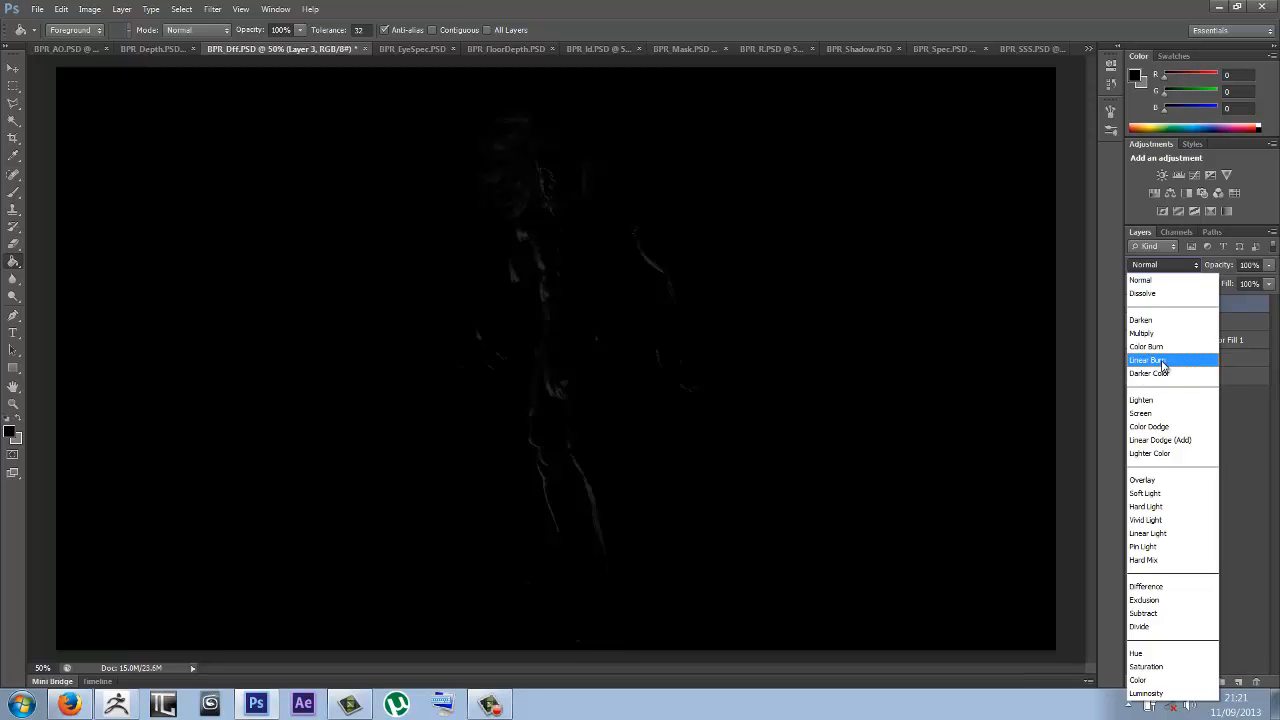
left_click(1165, 440)
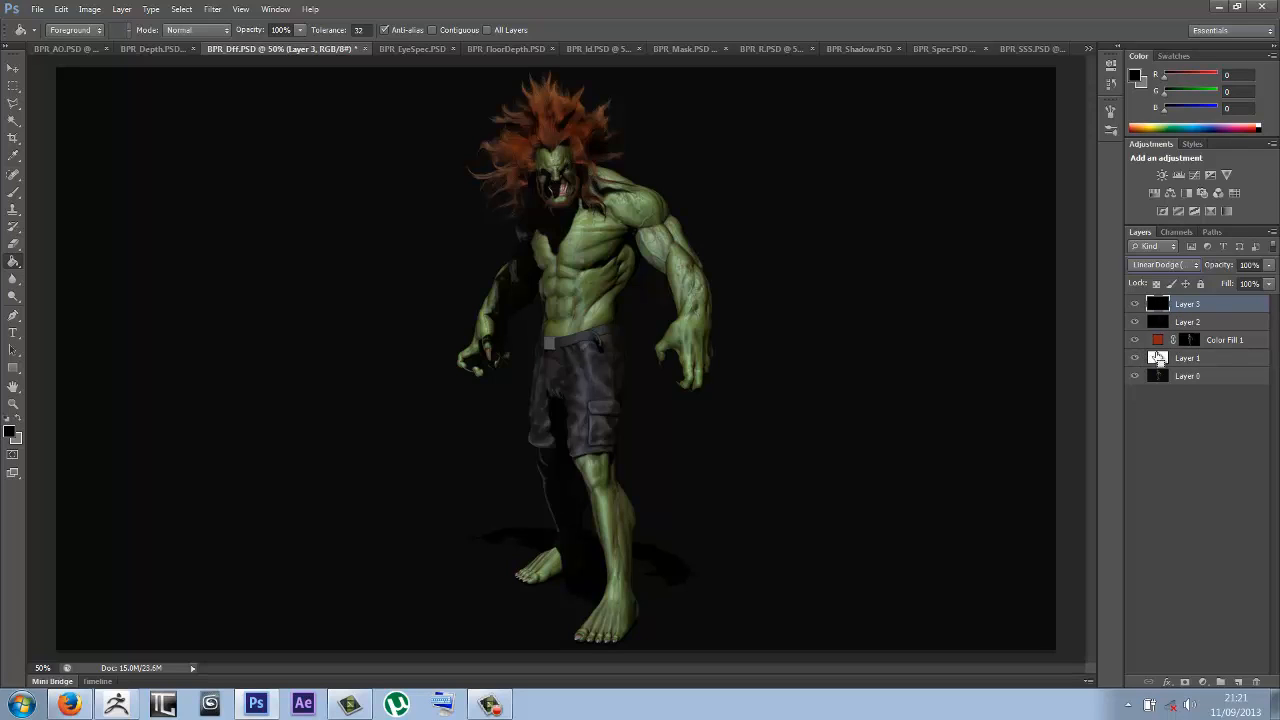
key("ctrl+z")
key("Delete")
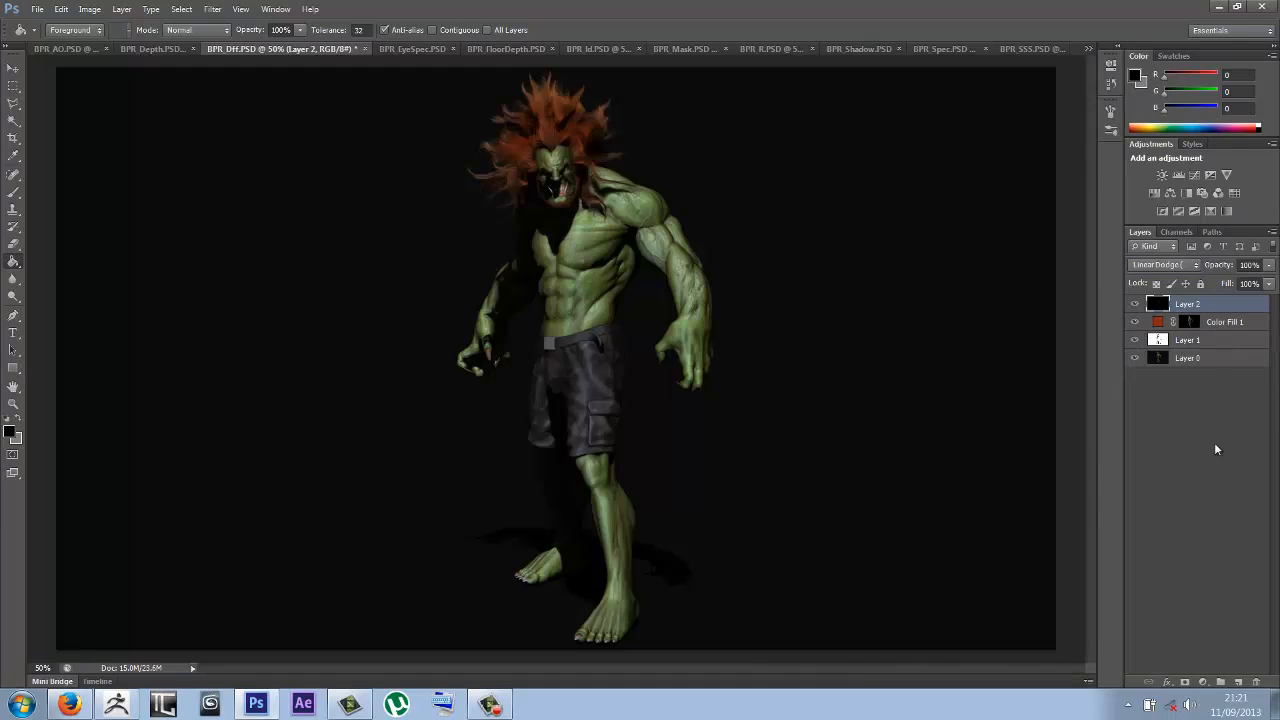
Step: Add a solid colour fill layer in yellow (#e3d600) above Layer 2
left_click(1205, 683)
left_click(1168, 365)
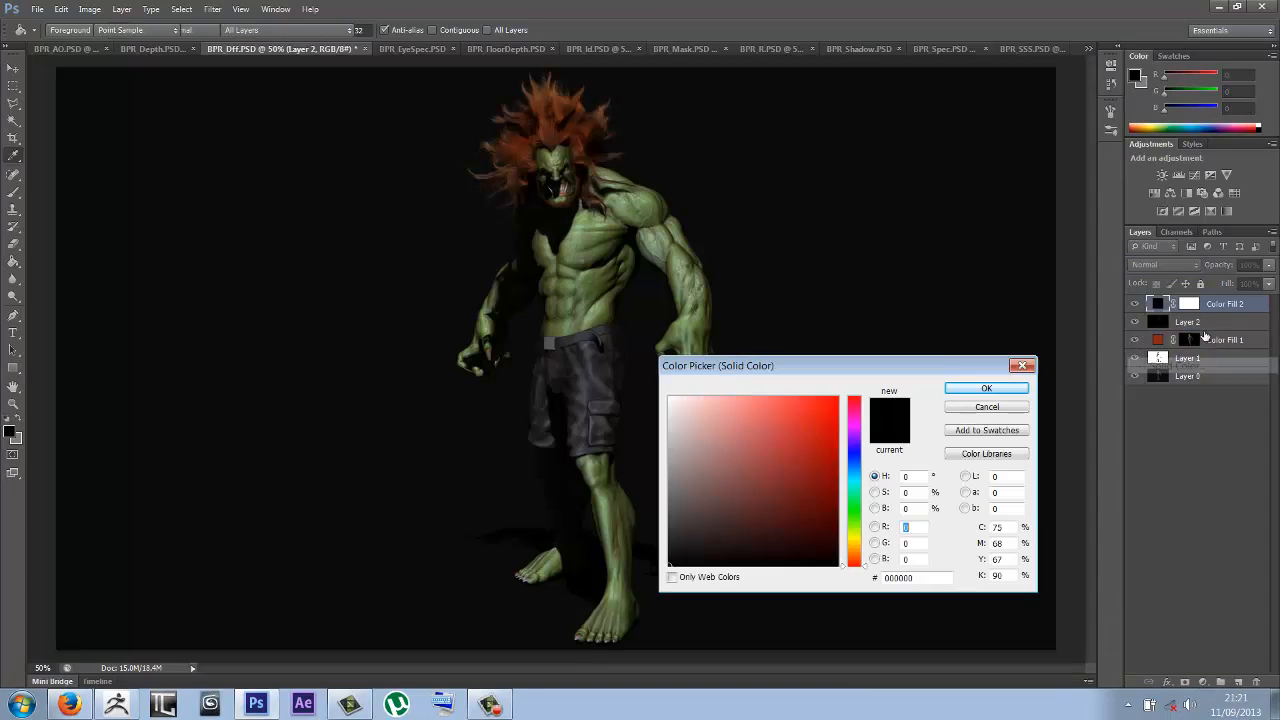
left_click(856, 543)
left_click_drag(856, 543, 858, 540)
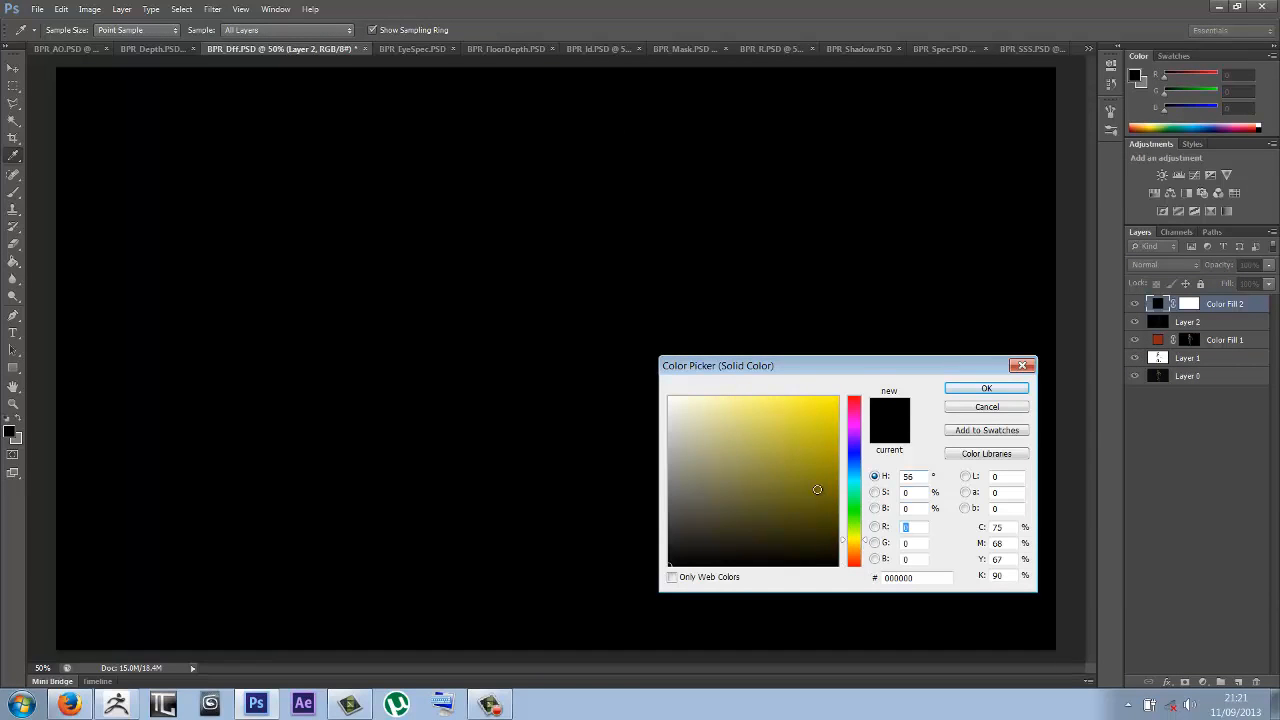
left_click(818, 490)
left_click(837, 414)
left_click(990, 389)
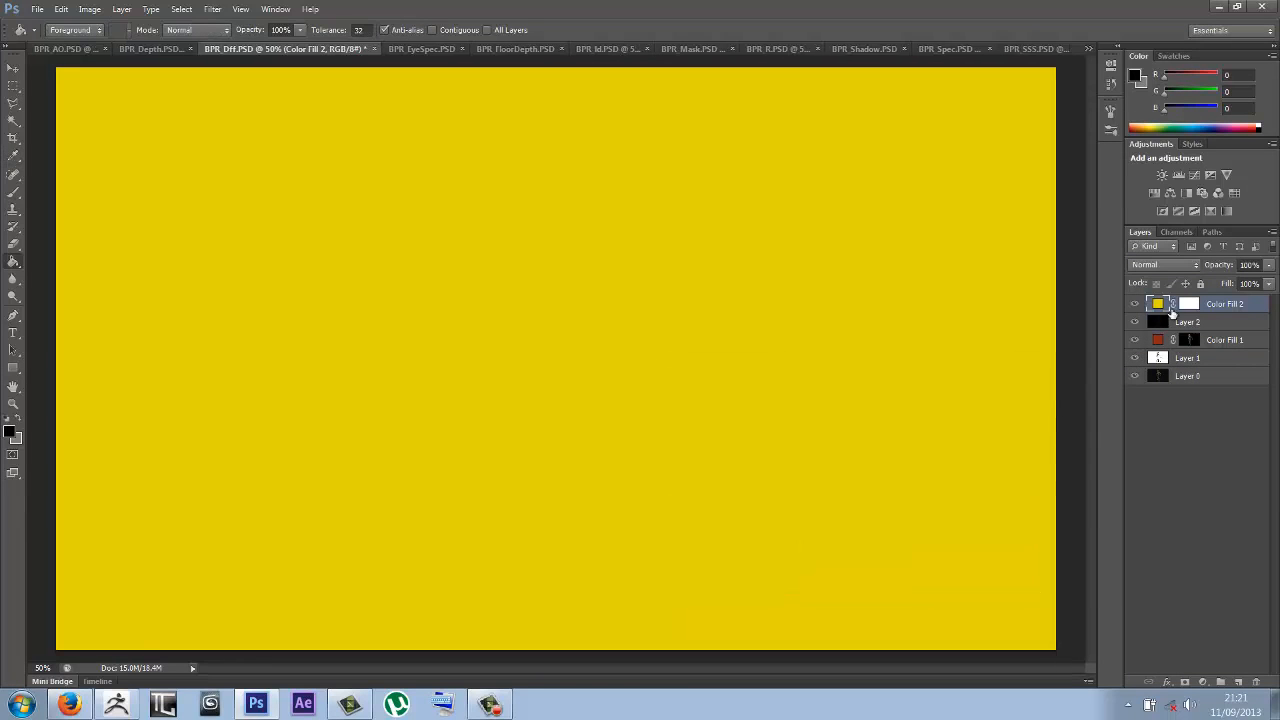
Step: Paste the copied BPR_R pass into the layer mask of Color Fill 2 and clear the selection
left_click(1177, 231)
key("x")
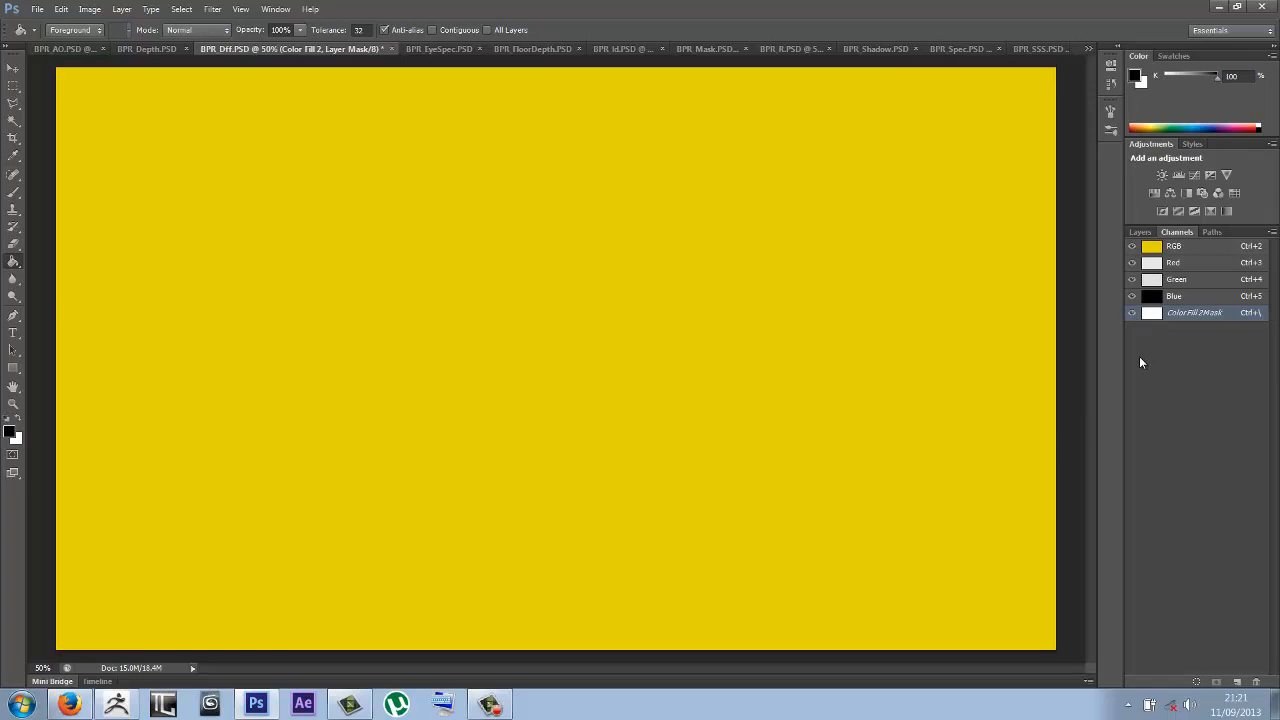
key("alt+BackSpace")
left_click(1132, 312)
key("ctrl+a")
left_click(1132, 312)
key("x")
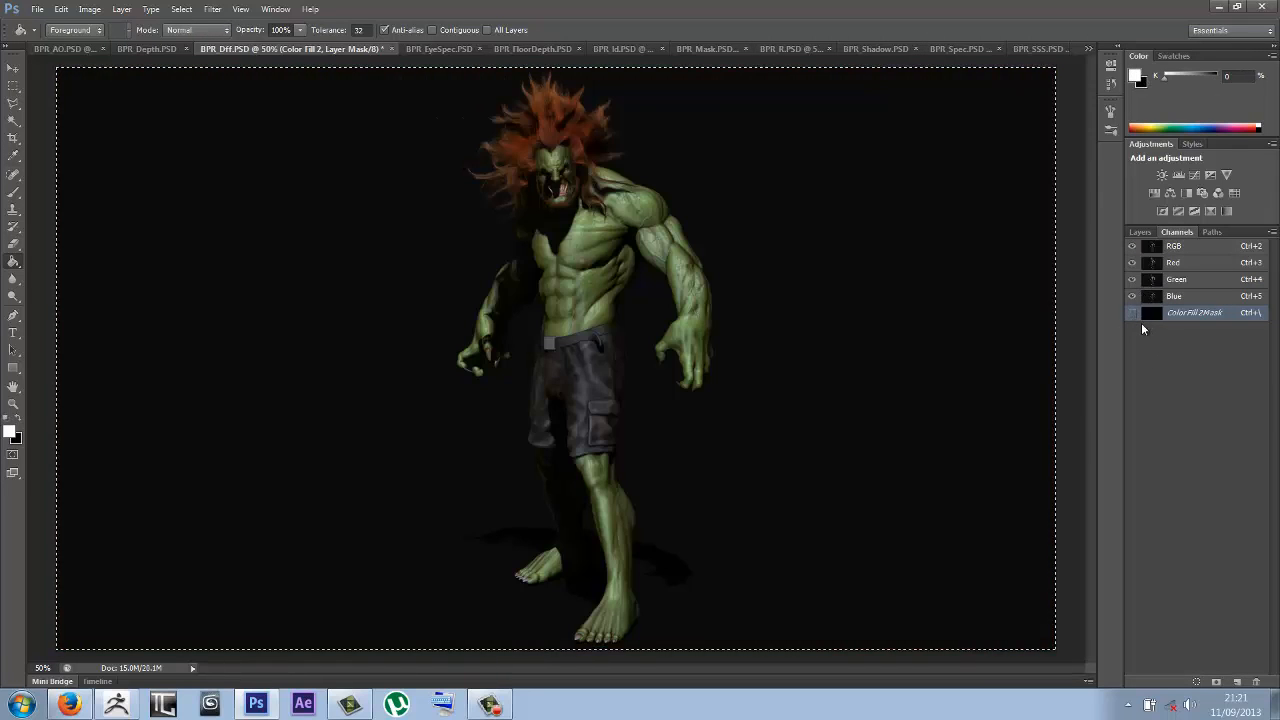
key("ctrl+d")
left_click(1140, 232)
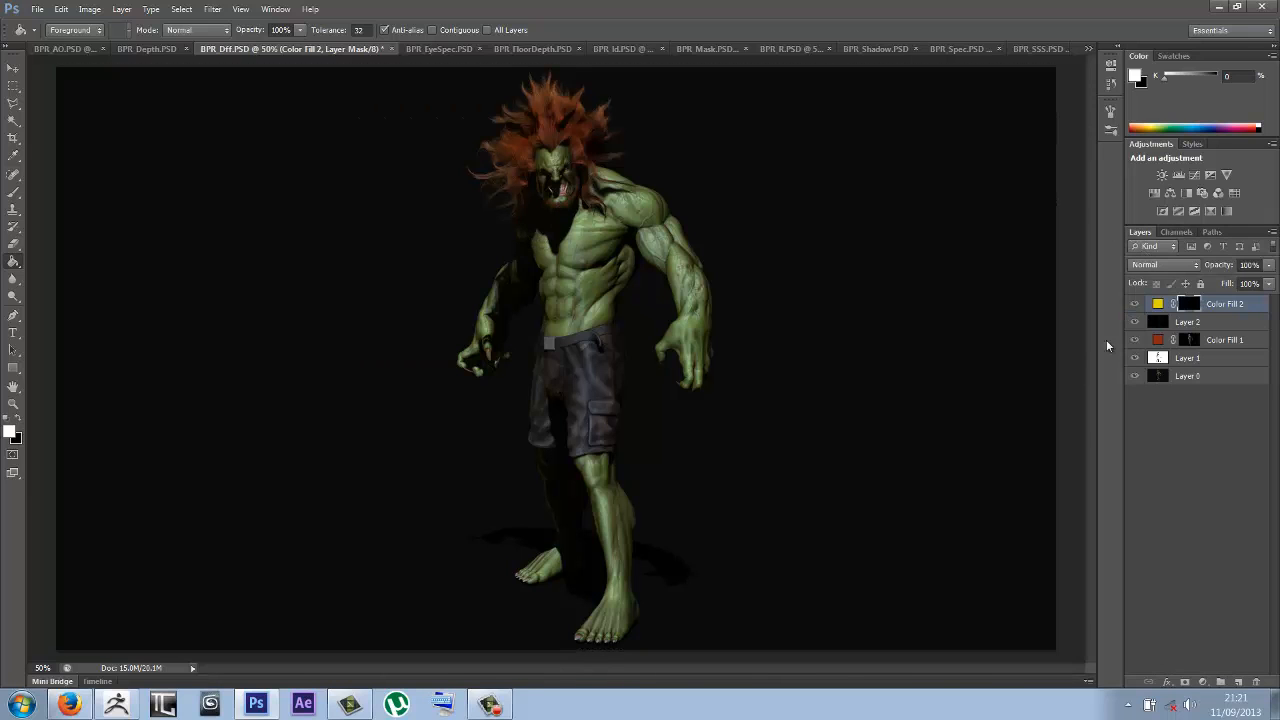
Step: Try a teal colour on Color Fill 2 and set the fill to the warmer yellow #fdd601
double_click(1158, 304)
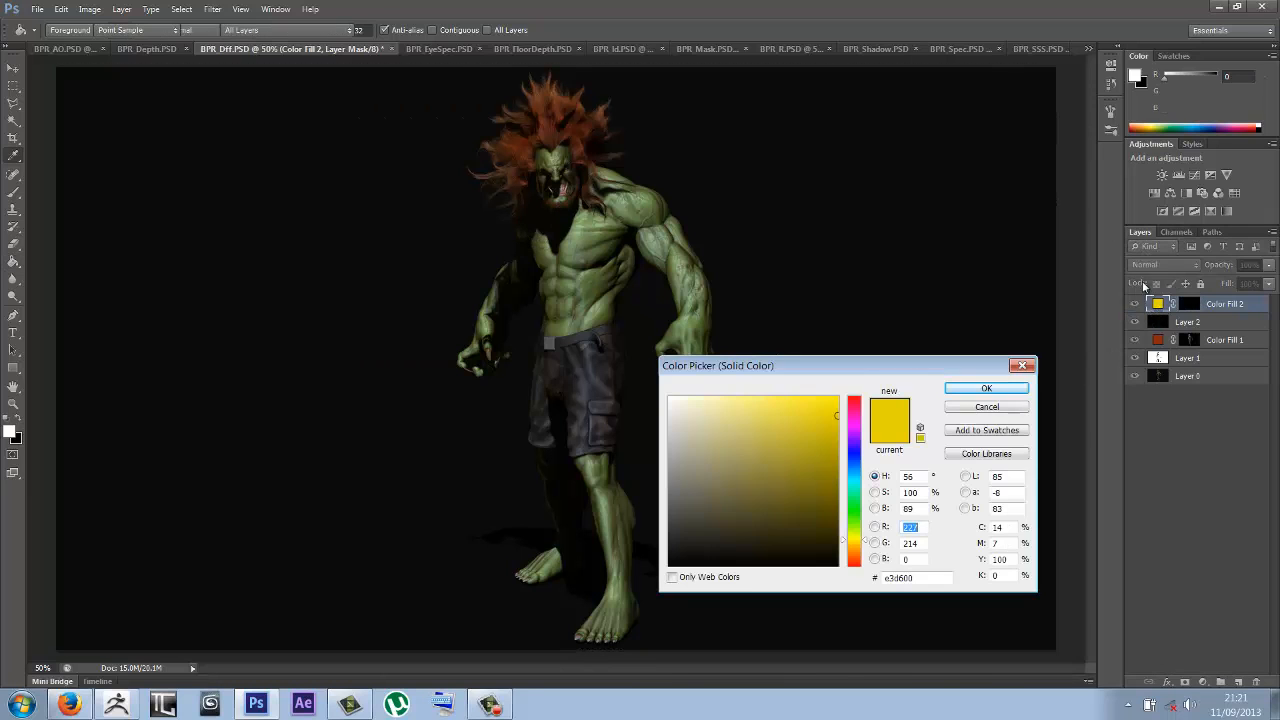
left_click(862, 487)
left_click_drag(798, 462, 836, 397)
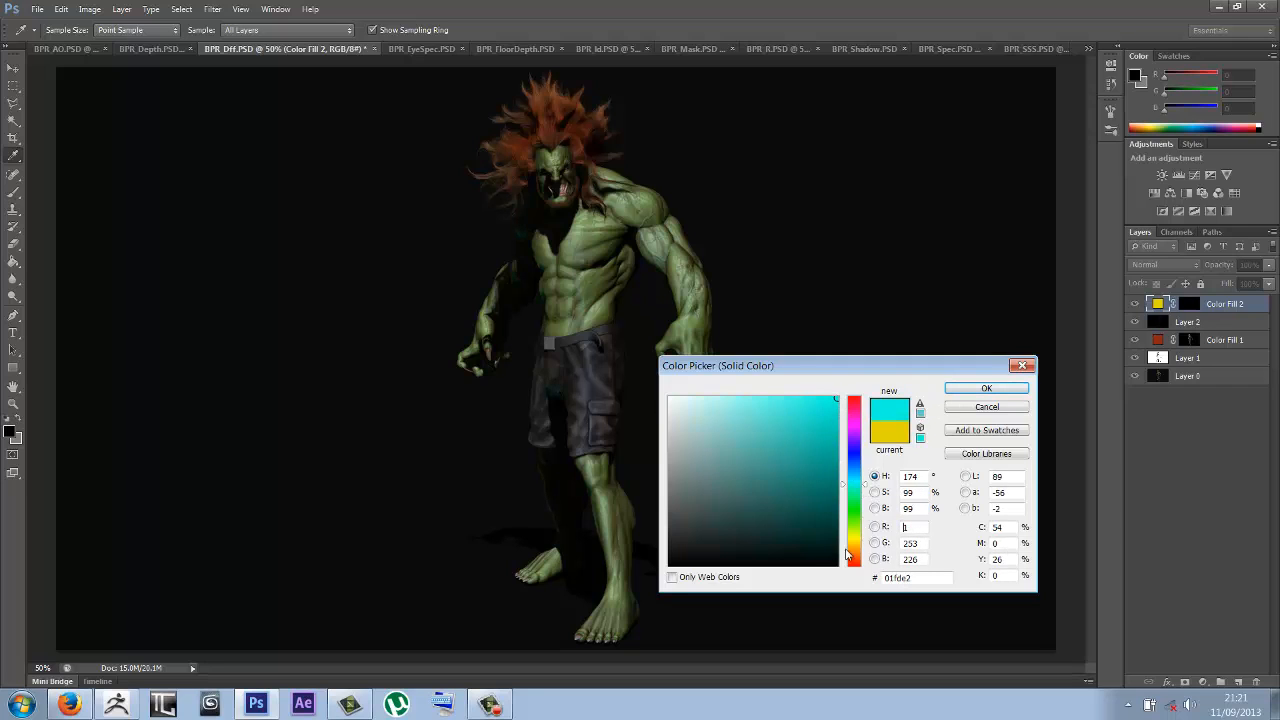
left_click(853, 542)
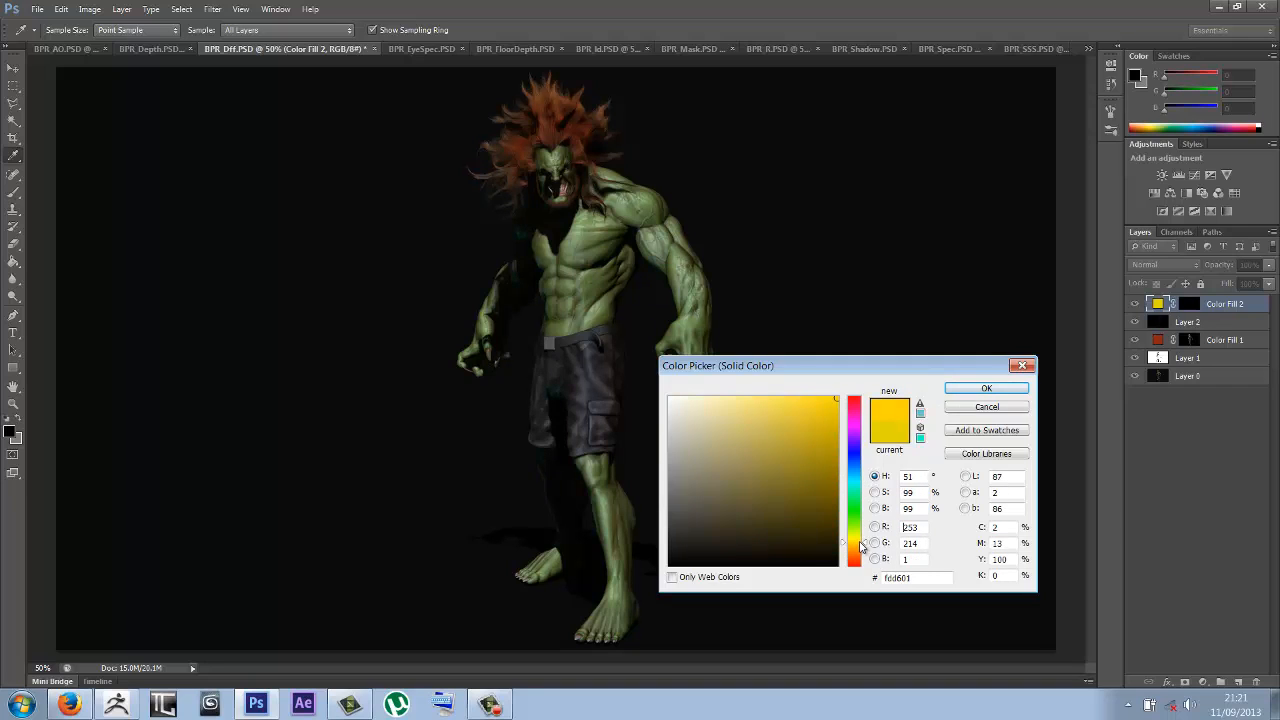
left_click(986, 388)
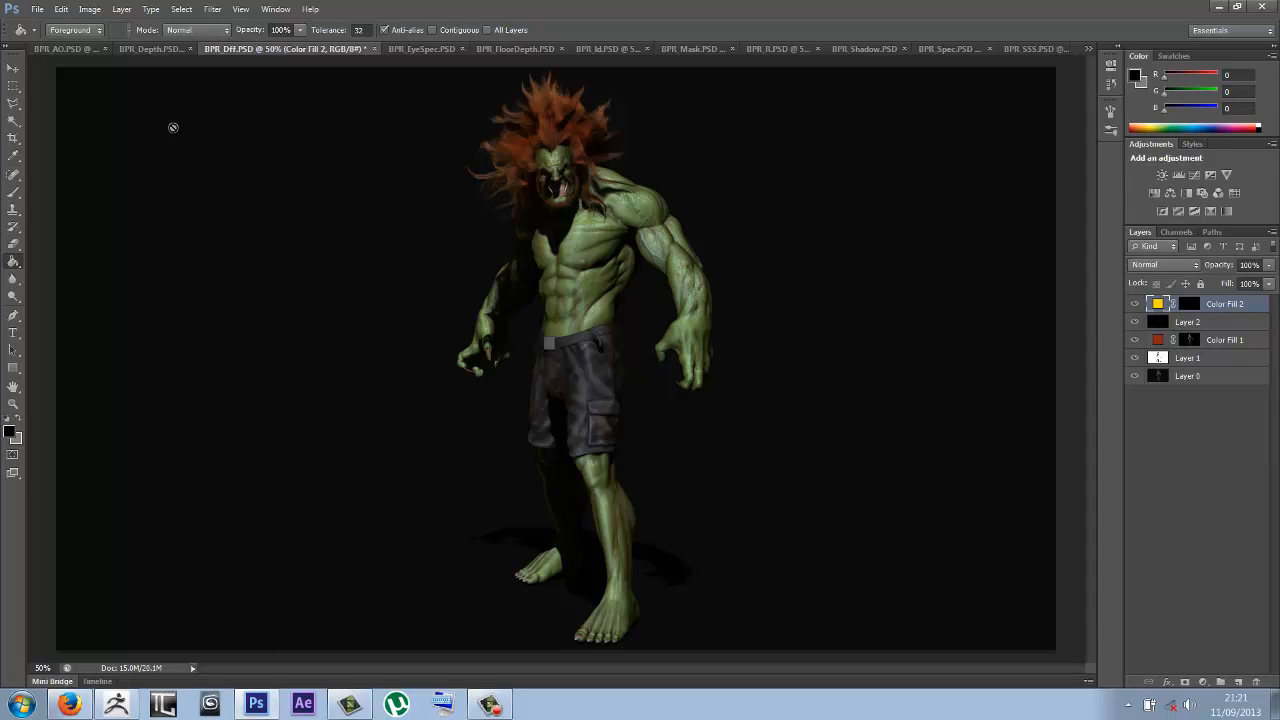
Step: Duplicate the diffuse Layer 0 and place the copy between Color Fill 1 and Layer 2
left_click(13, 67)
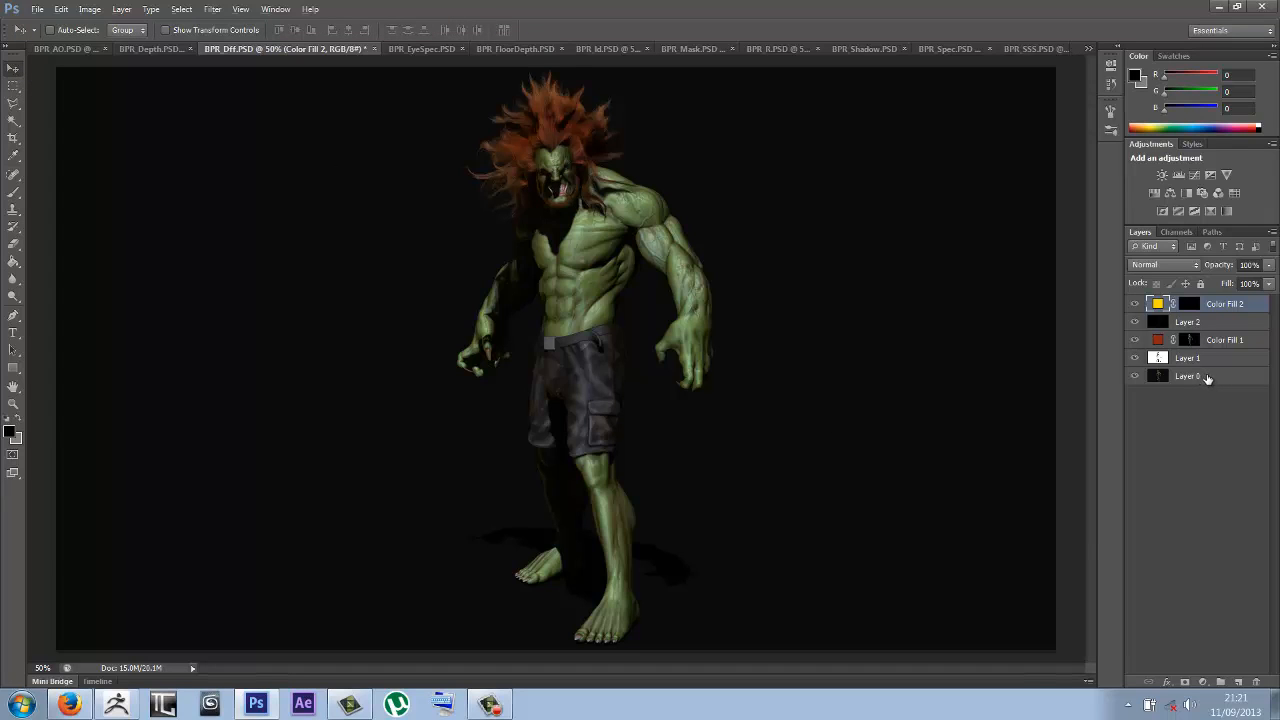
left_click_drag(1207, 378, 1234, 334, "alt")
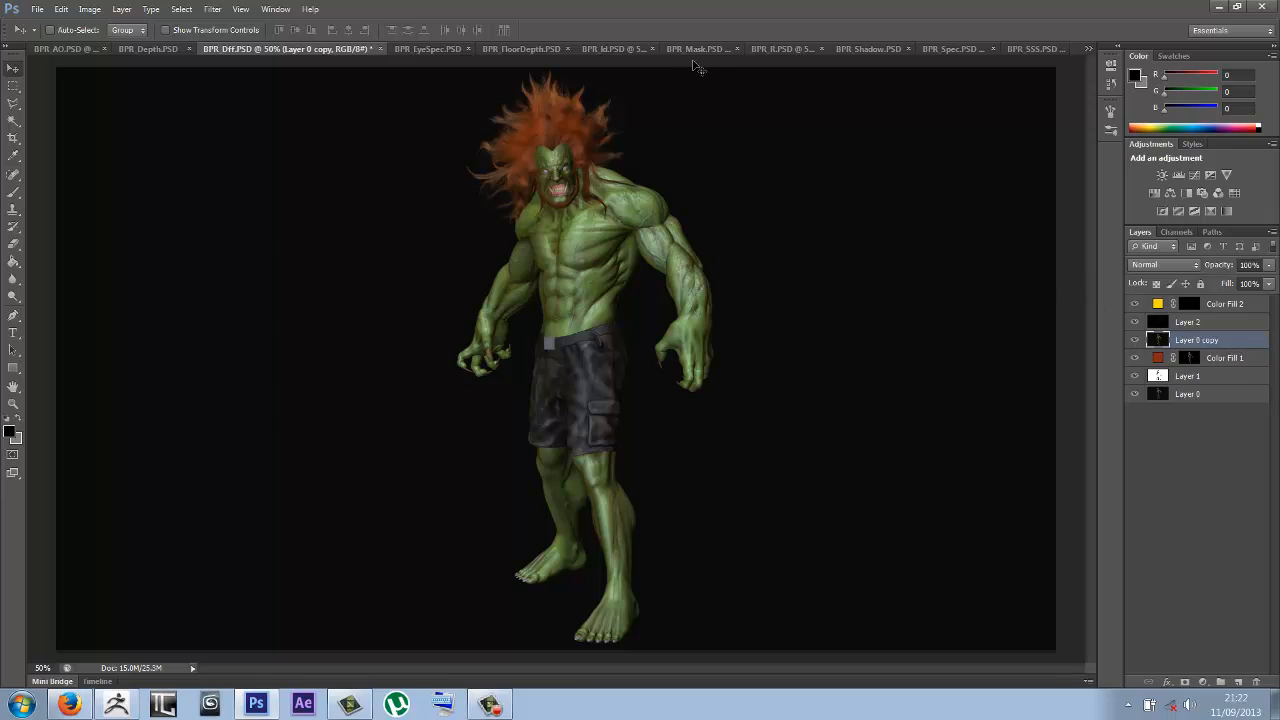
Step: Select both of the creature's black eye areas in BPR_Id.PSD with the Magic Wand
left_click(604, 52)
key("z")
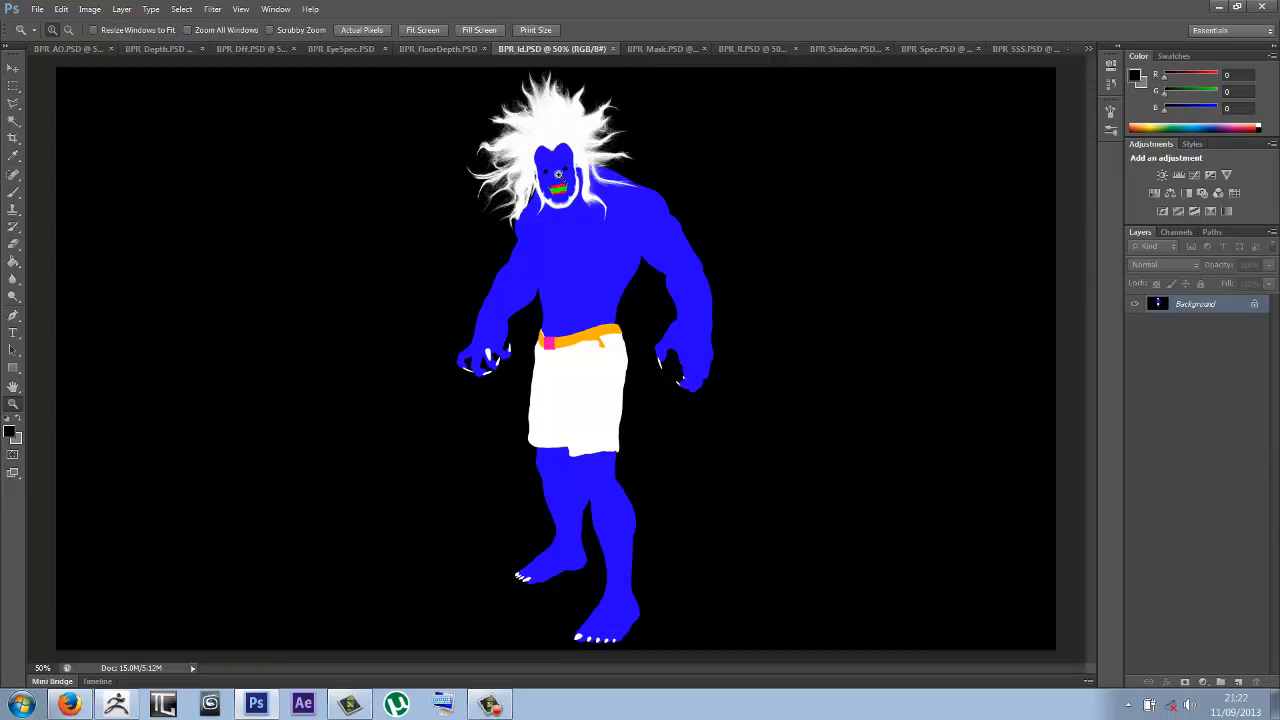
left_click(558, 174)
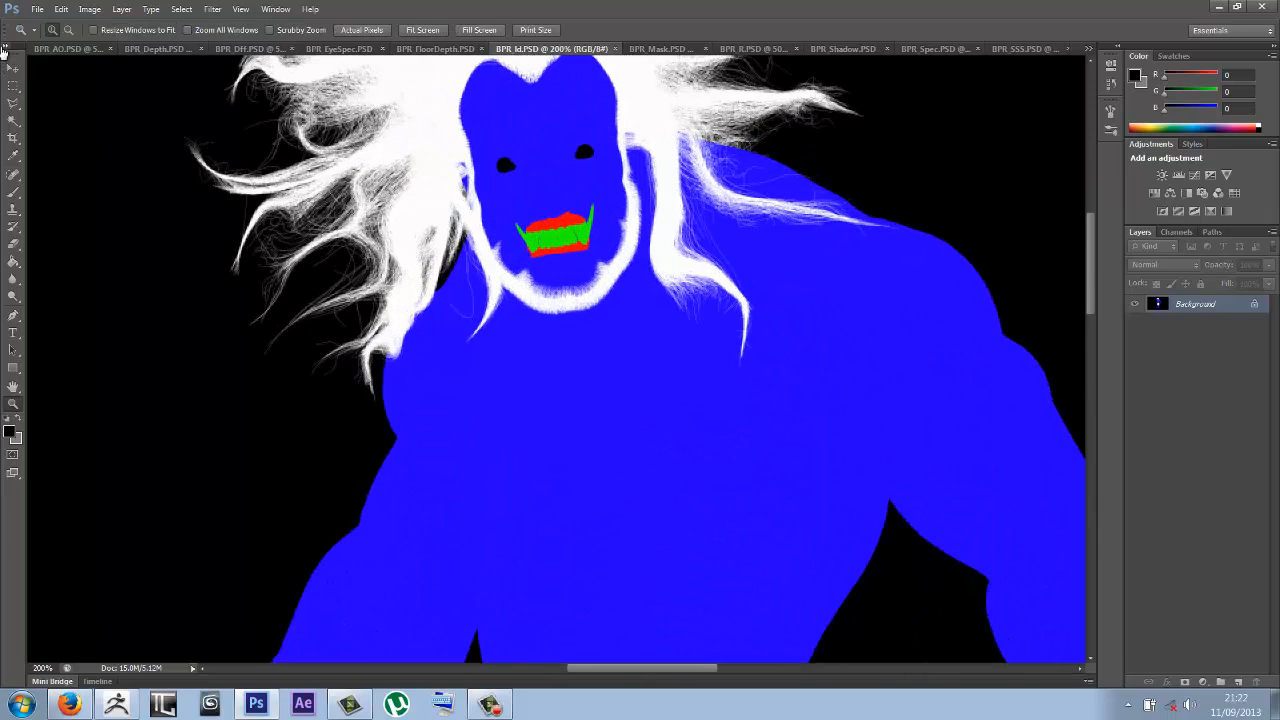
left_click(13, 119)
left_click(503, 166)
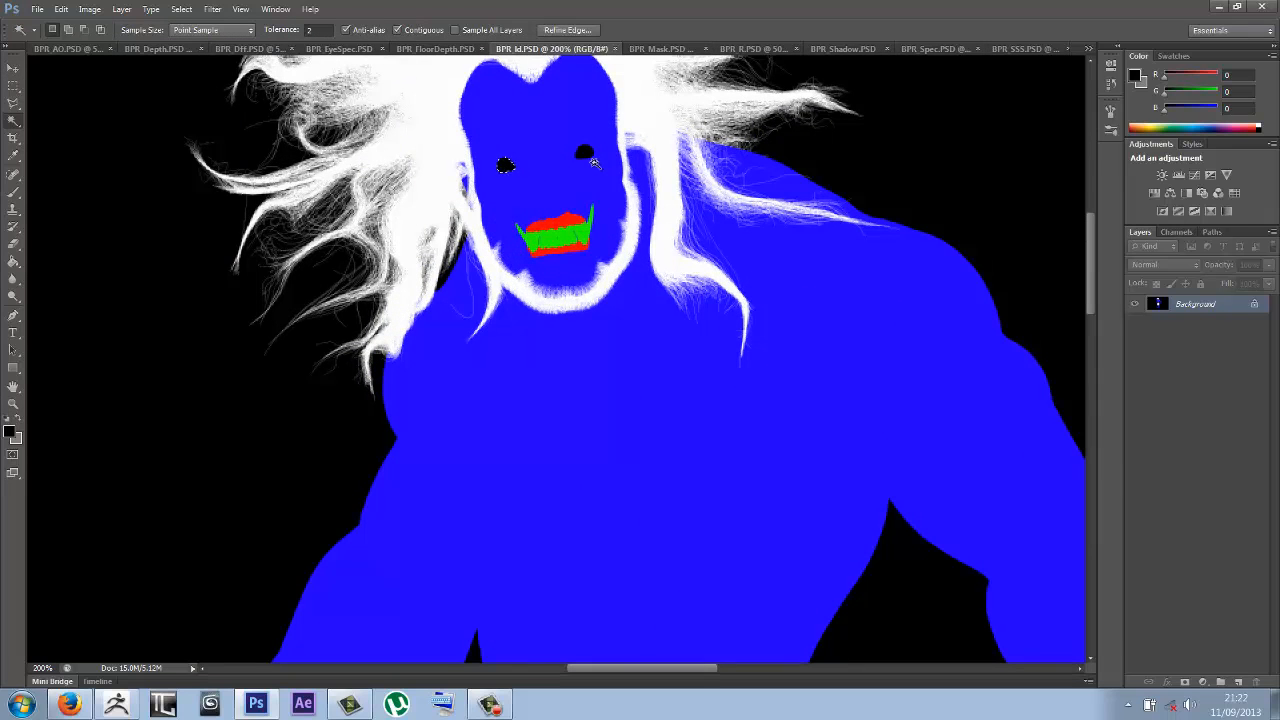
left_click(585, 152, "shift")
Step: Save the eye selection to BPR_Dff.PSD as a new channel named eyes
left_click(180, 9)
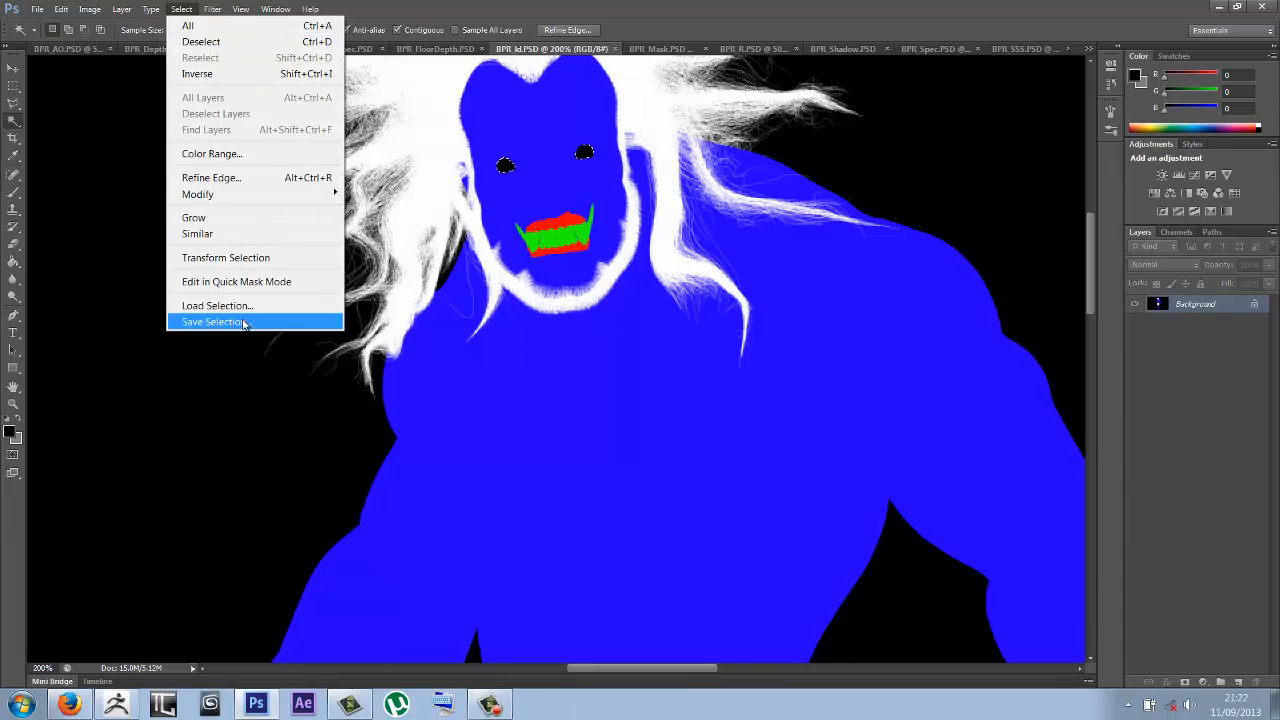
left_click(245, 322)
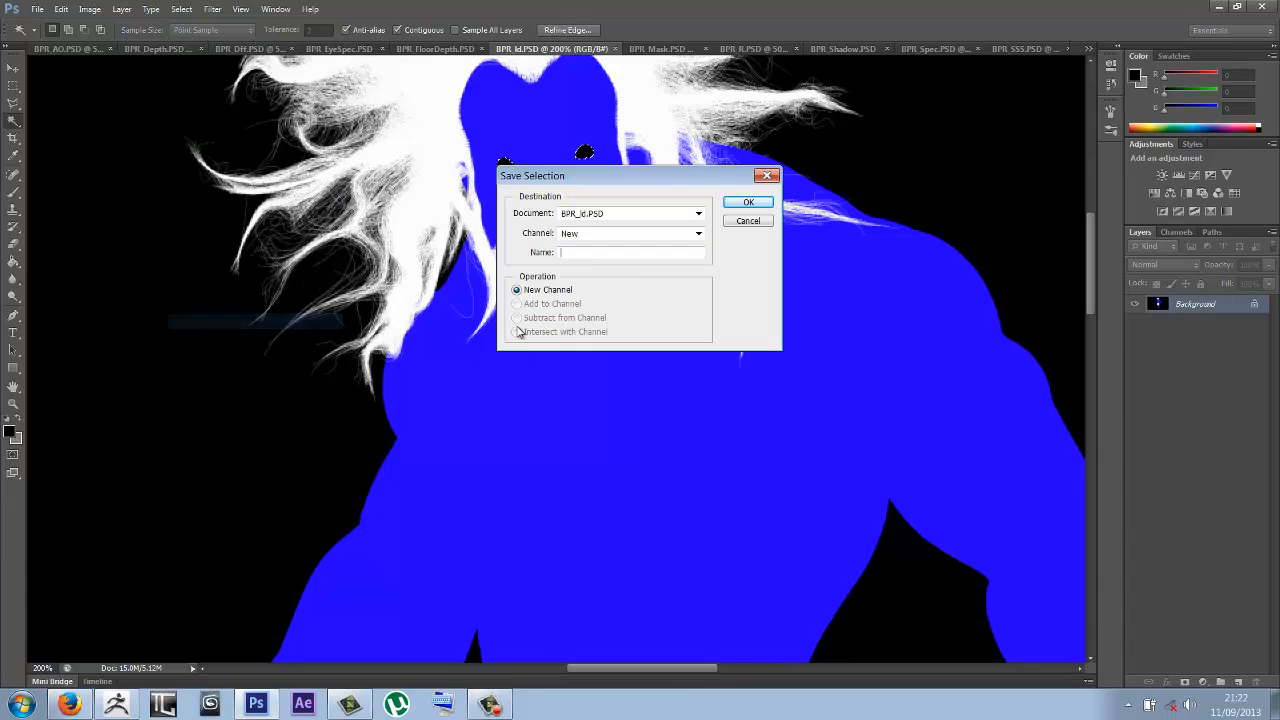
left_click(698, 213)
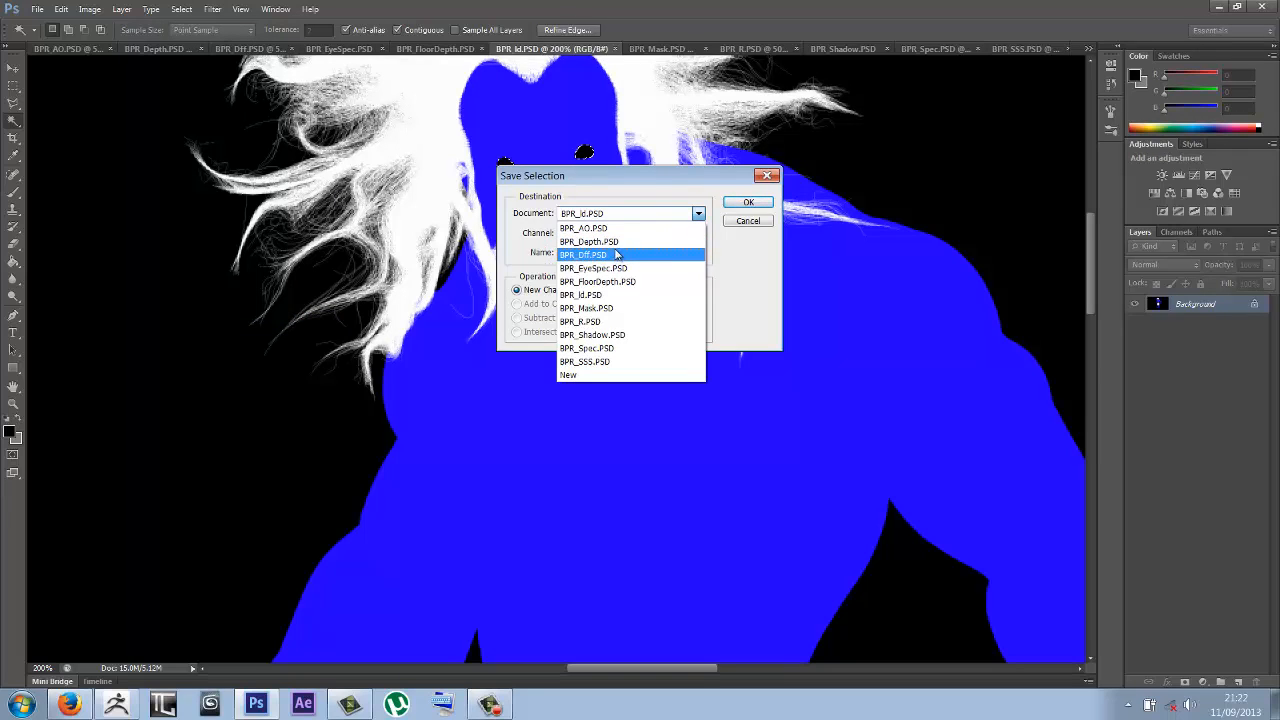
left_click(616, 256)
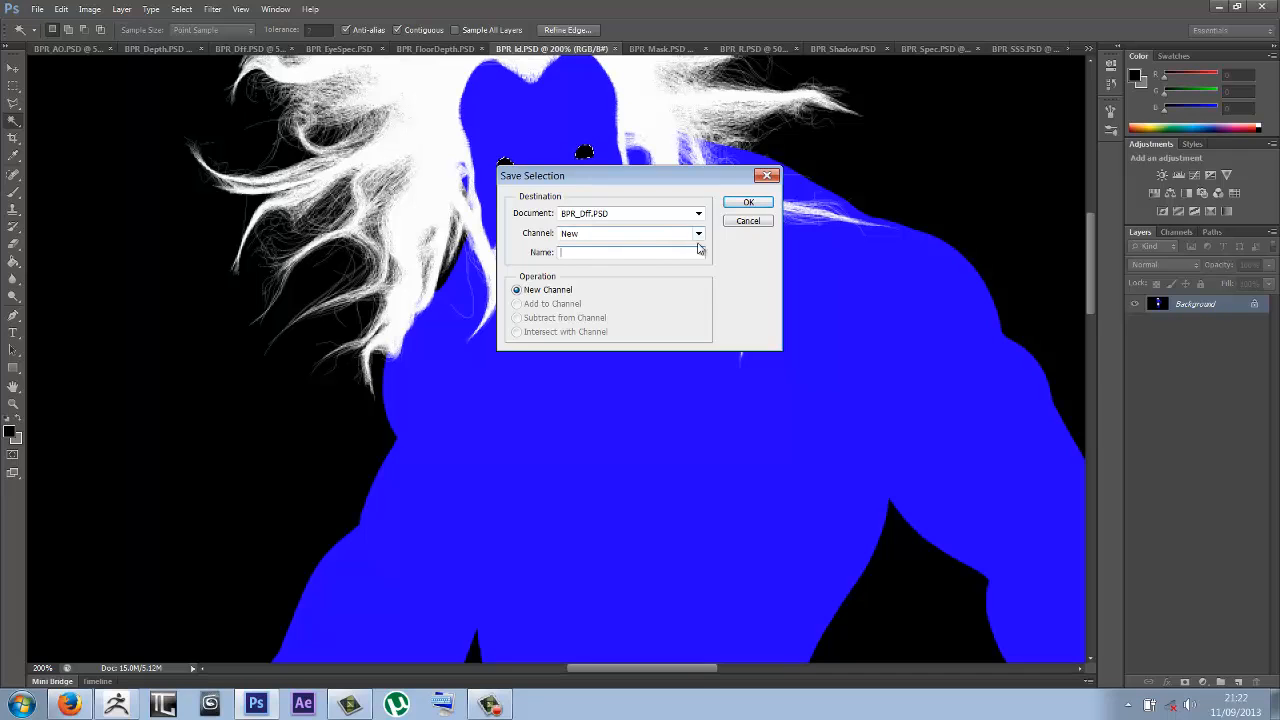
type("eyes")
left_click(746, 205)
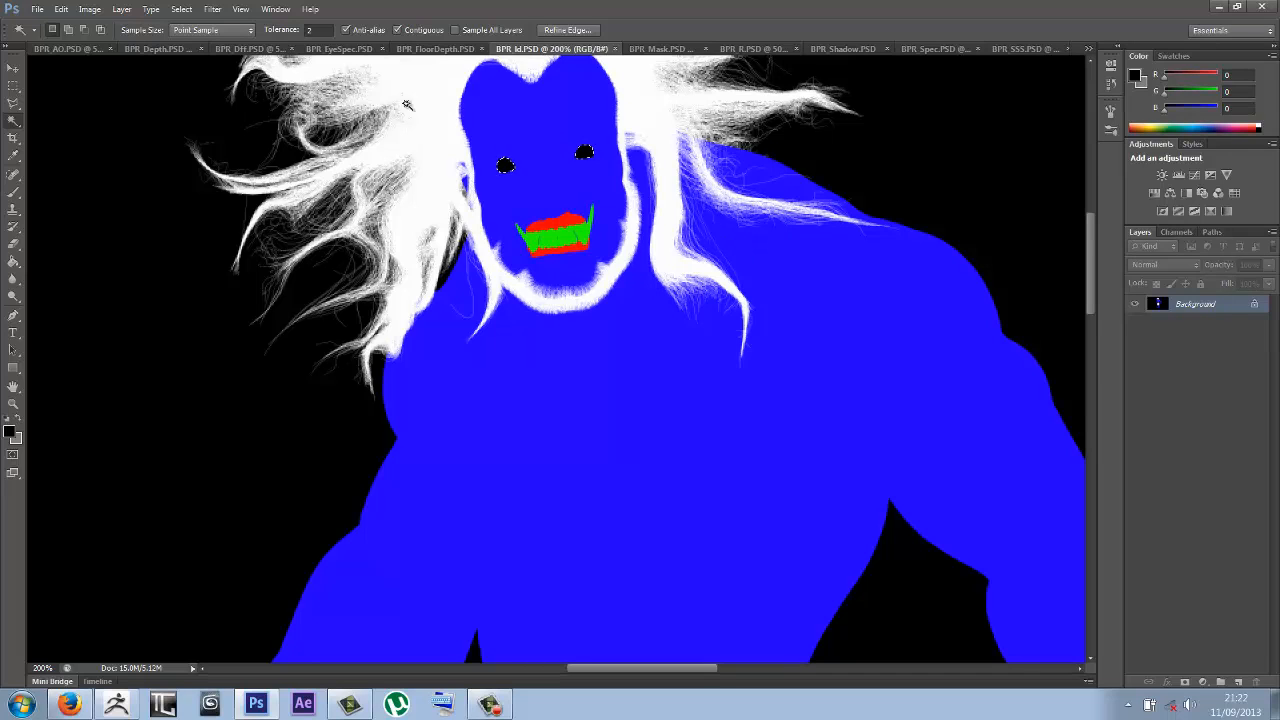
Step: Load the saved eyes selection in BPR_Dff.PSD as a new selection
left_click(270, 48)
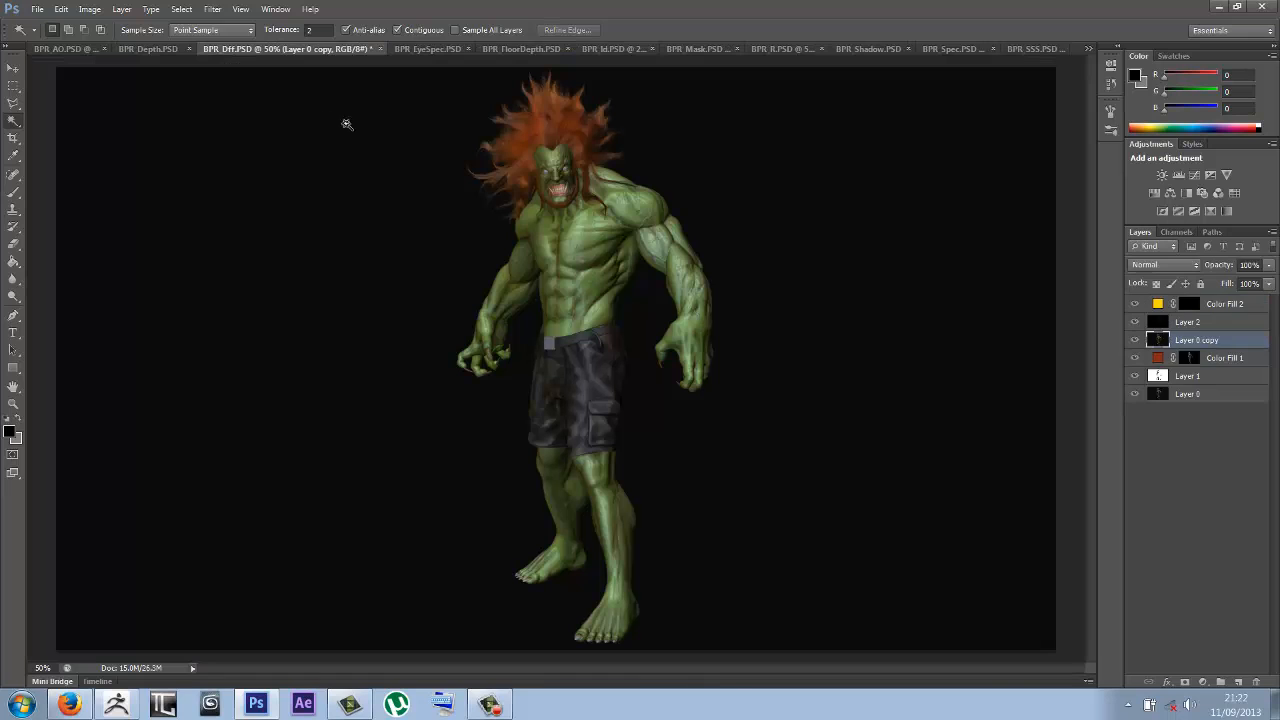
left_click(180, 9)
left_click(288, 312)
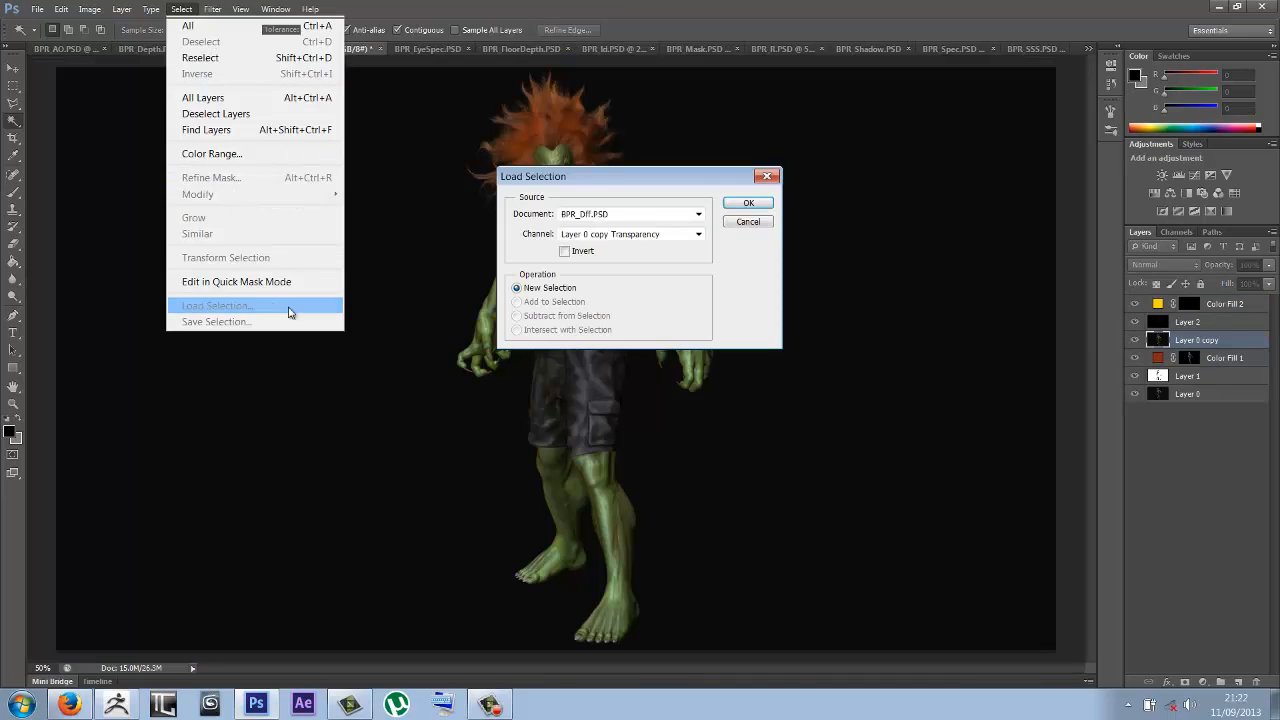
left_click(690, 236)
left_click(646, 277)
left_click(748, 203)
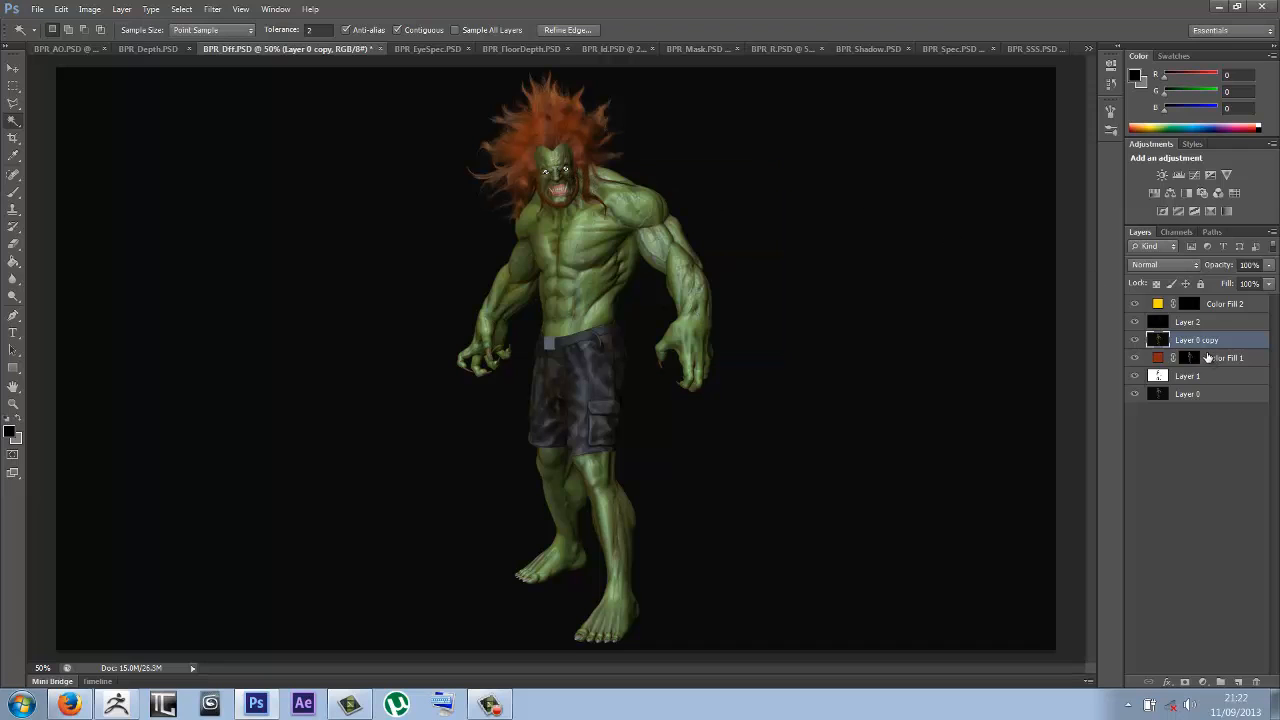
Step: Invert the selection, delete everything outside the eyes from Layer 0 copy and clear the selection
left_click(181, 9)
left_click(255, 80)
key("Delete")
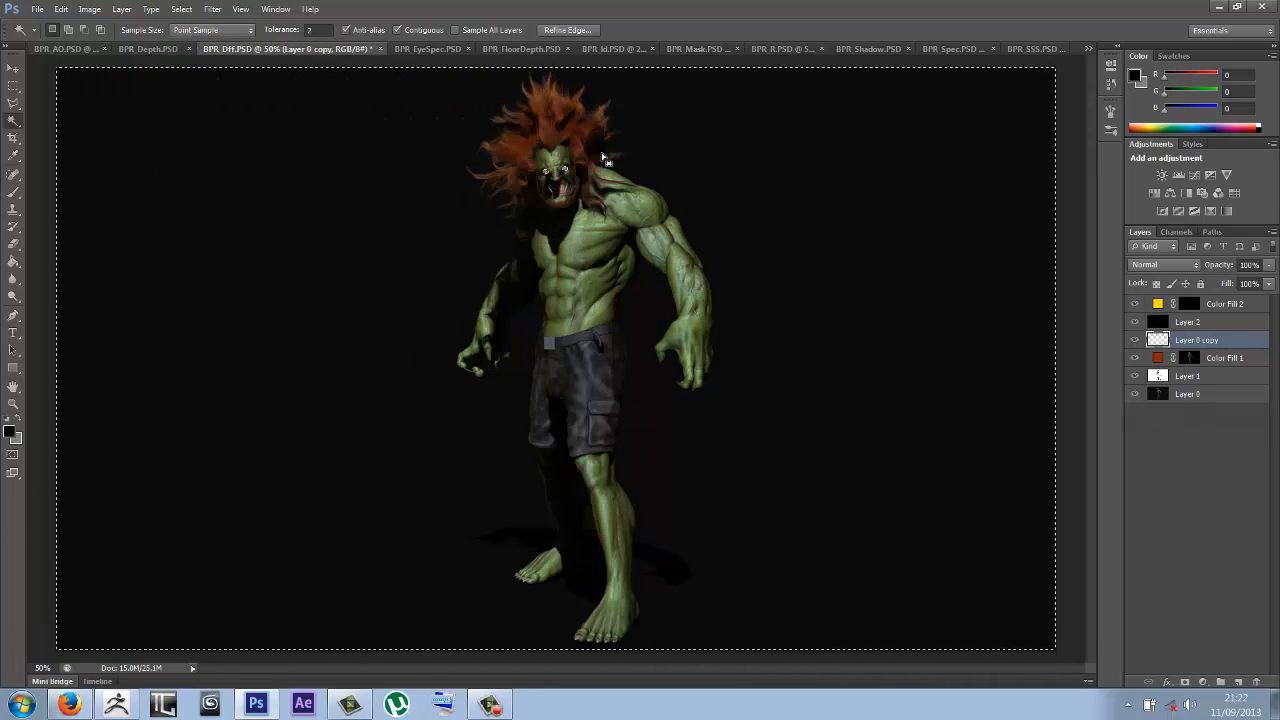
key("ctrl+d")
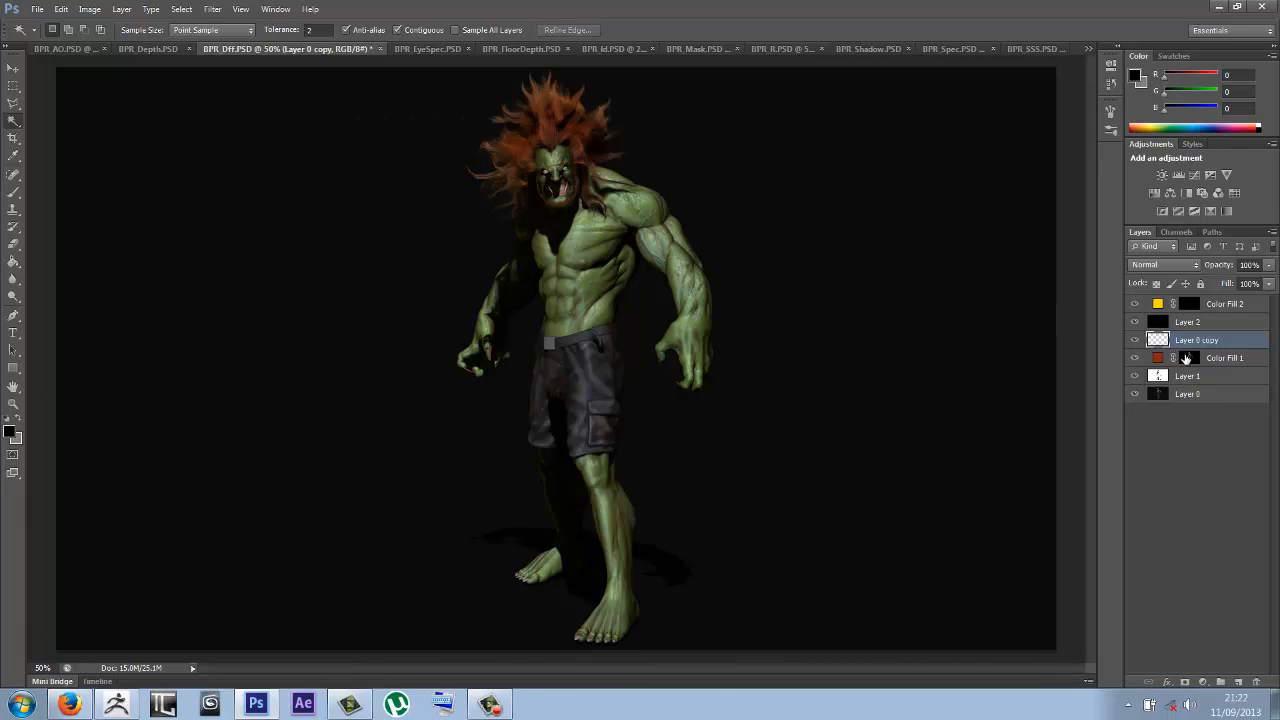
Step: Set the opacity of Layer 0 copy to 30% and compare the eyes with the layer hidden and shown
left_click(1135, 341)
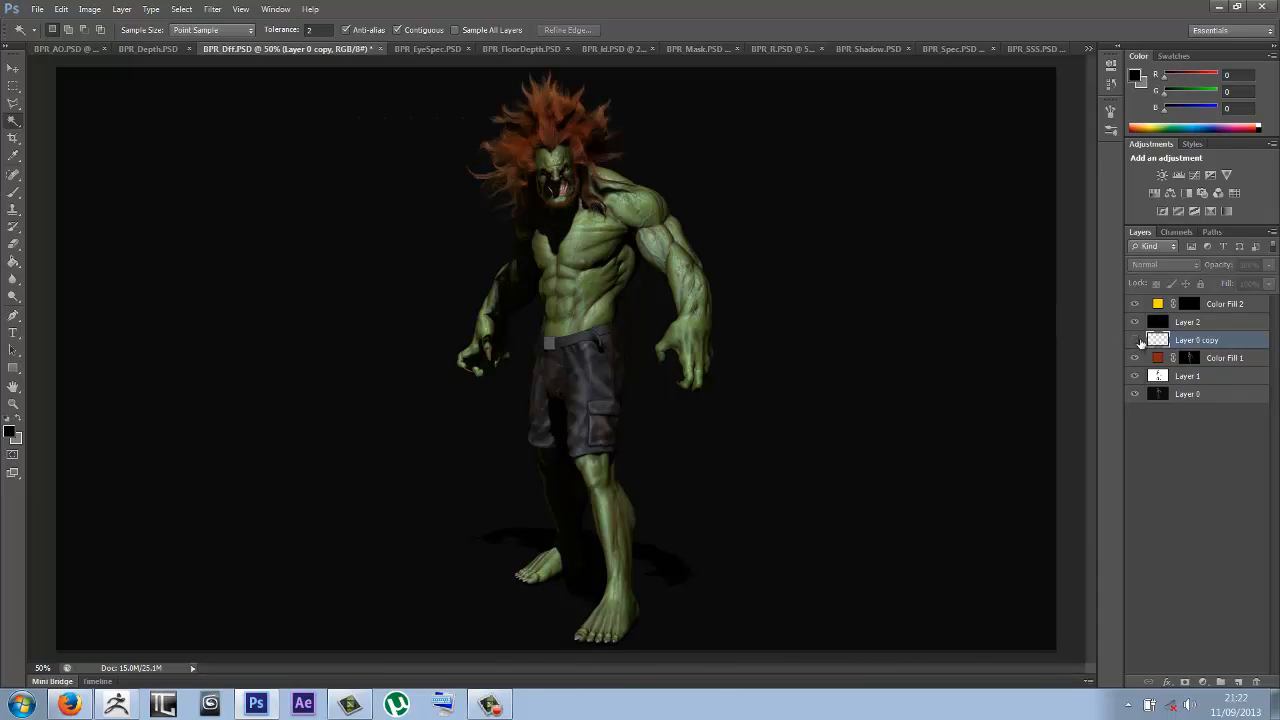
left_click(1136, 341)
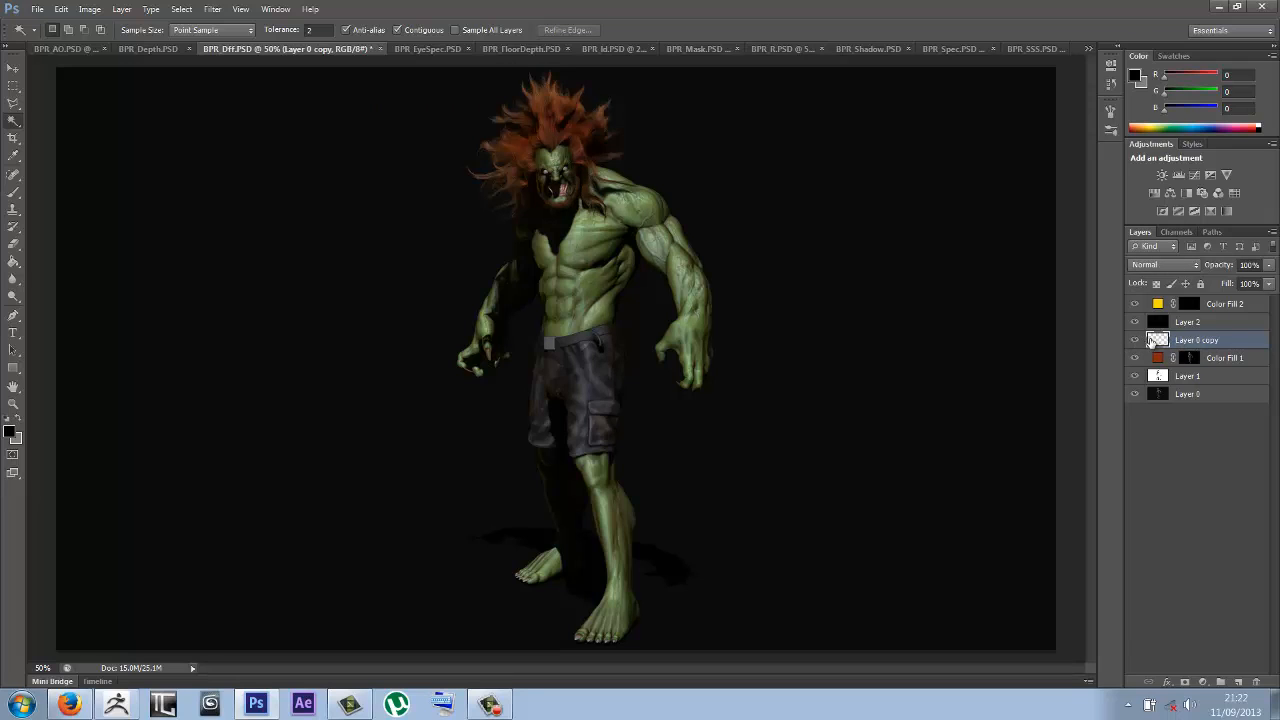
left_click(1137, 341)
left_click(1136, 342)
left_click(1270, 267)
left_click_drag(1229, 266, 1205, 267)
key("Return")
left_click(1134, 343)
left_click(1135, 342)
Step: Copy the BPR_EyeSpec.PSD pass and paste it above Layer 2 in BPR_Dff.PSD
left_click(430, 49)
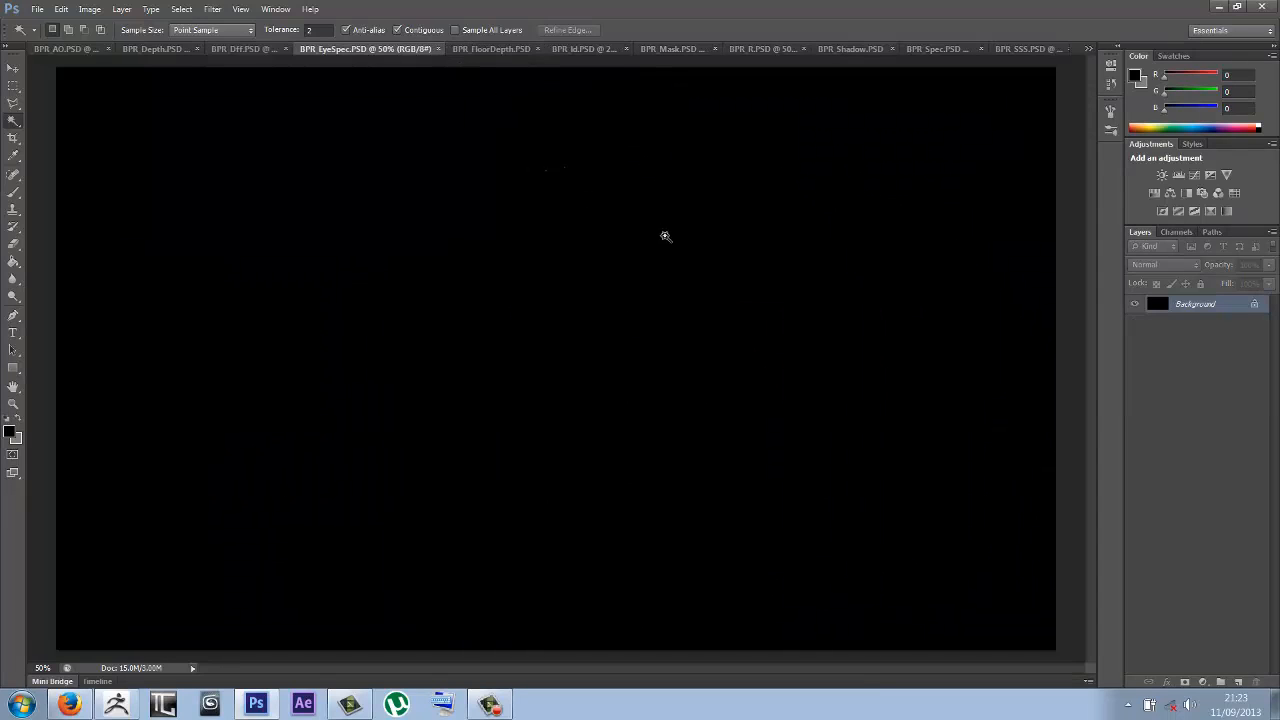
left_click(588, 203)
key("ctrl+d")
left_click(258, 48)
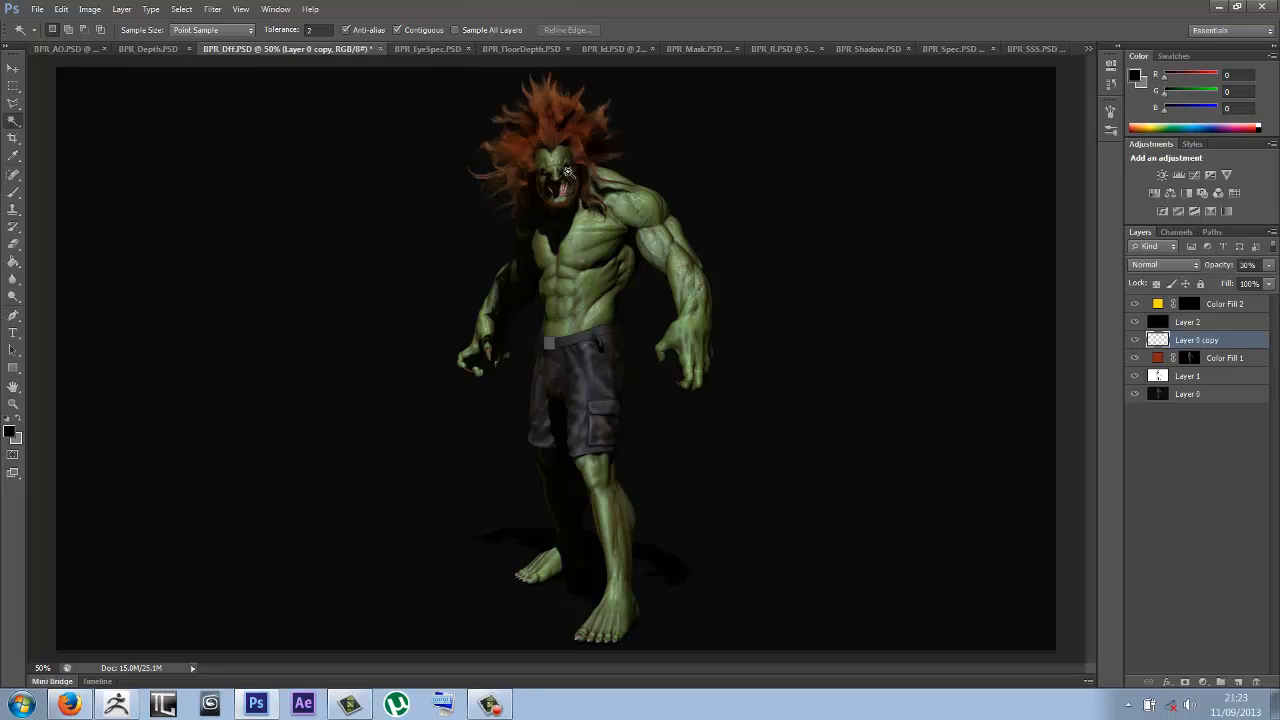
left_click(1194, 323)
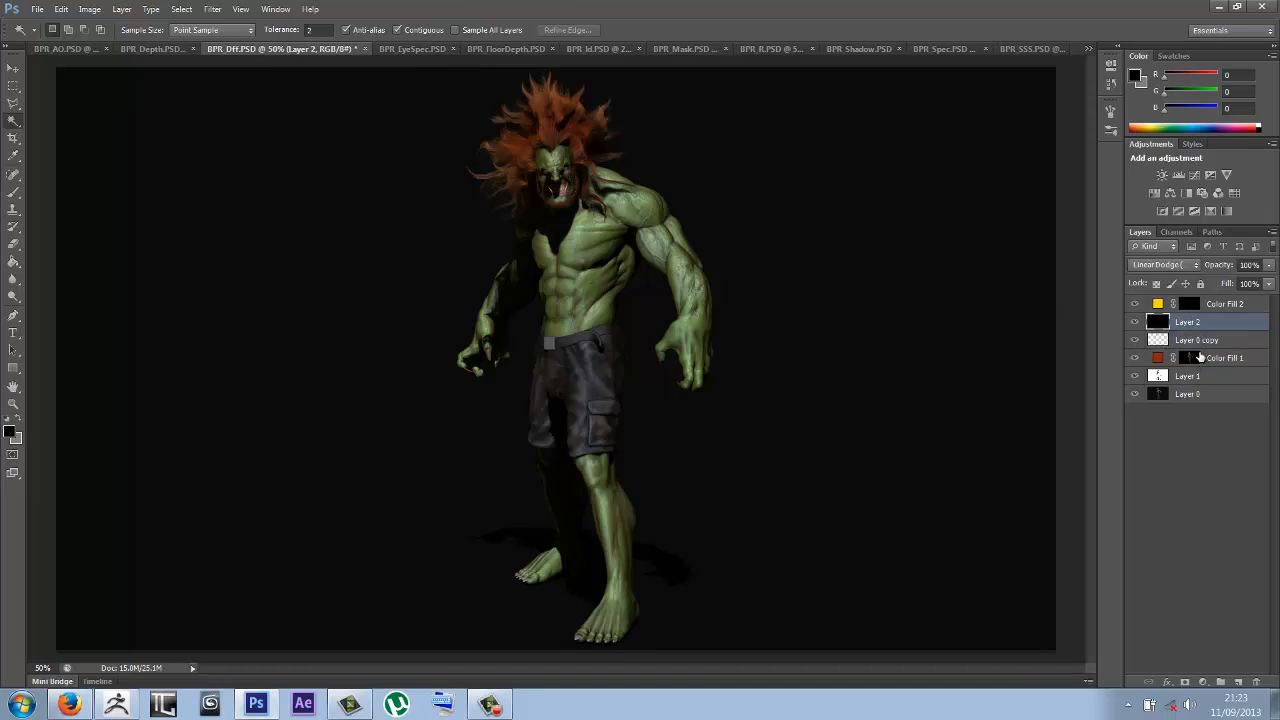
key("ctrl+v")
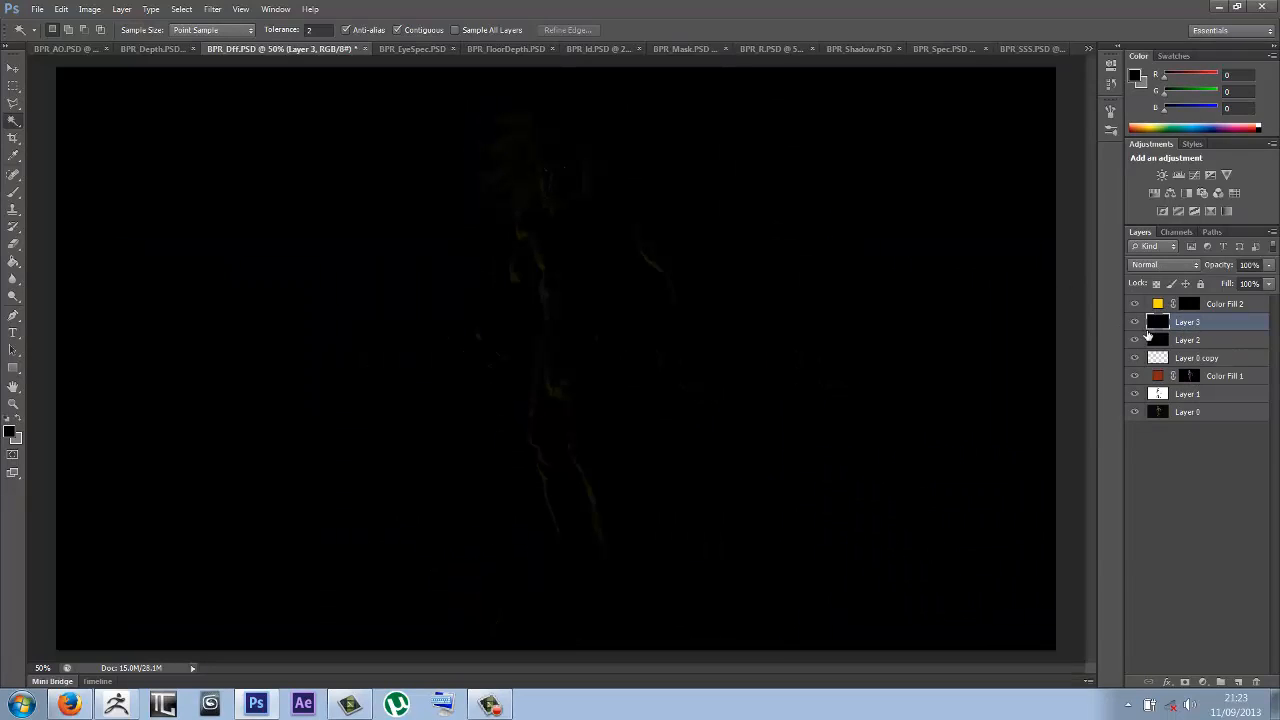
Step: Try Multiply on Layer 3, set its blend mode to Linear Dodge (Add) and compare with the layer hidden and shown
left_click(1162, 264)
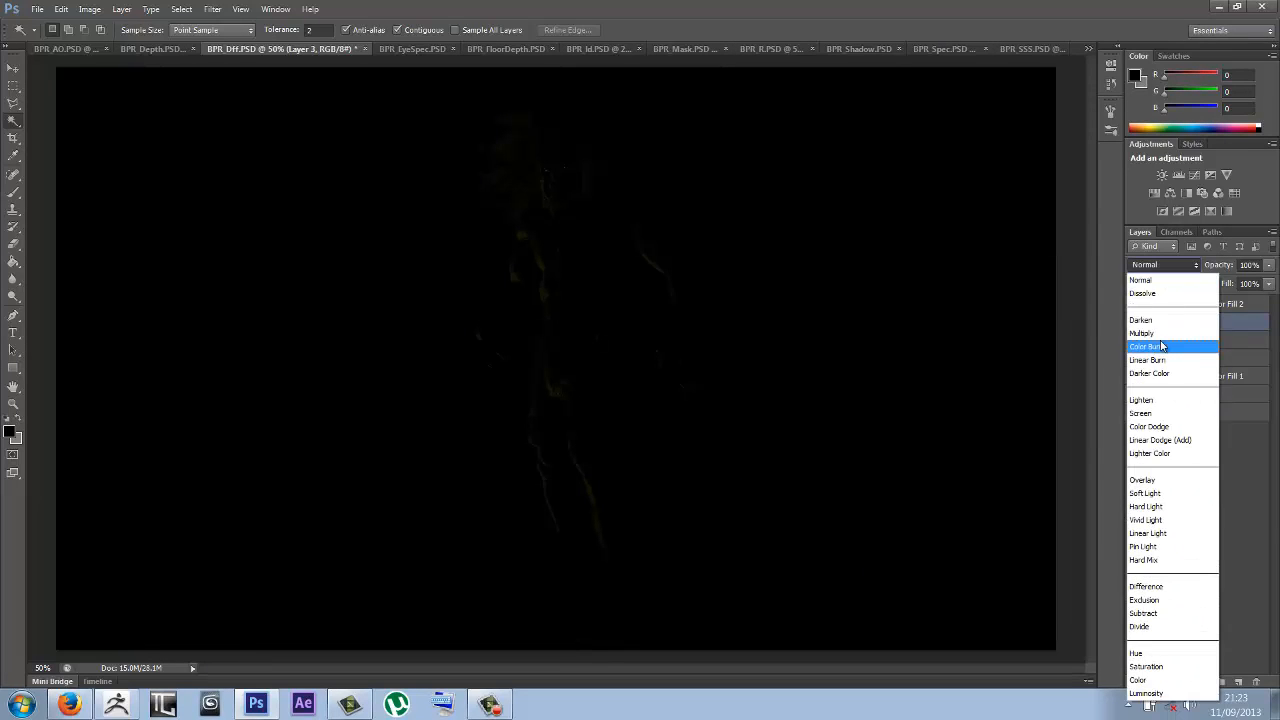
left_click(1158, 333)
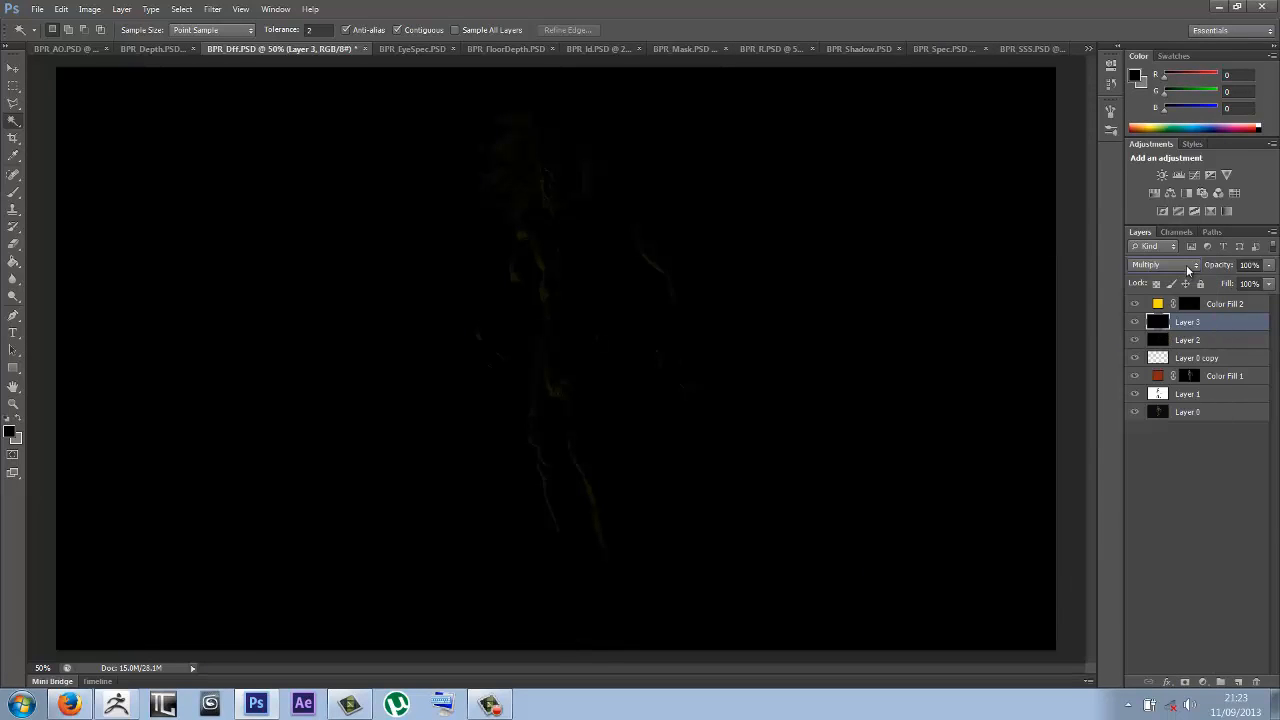
left_click(1187, 267)
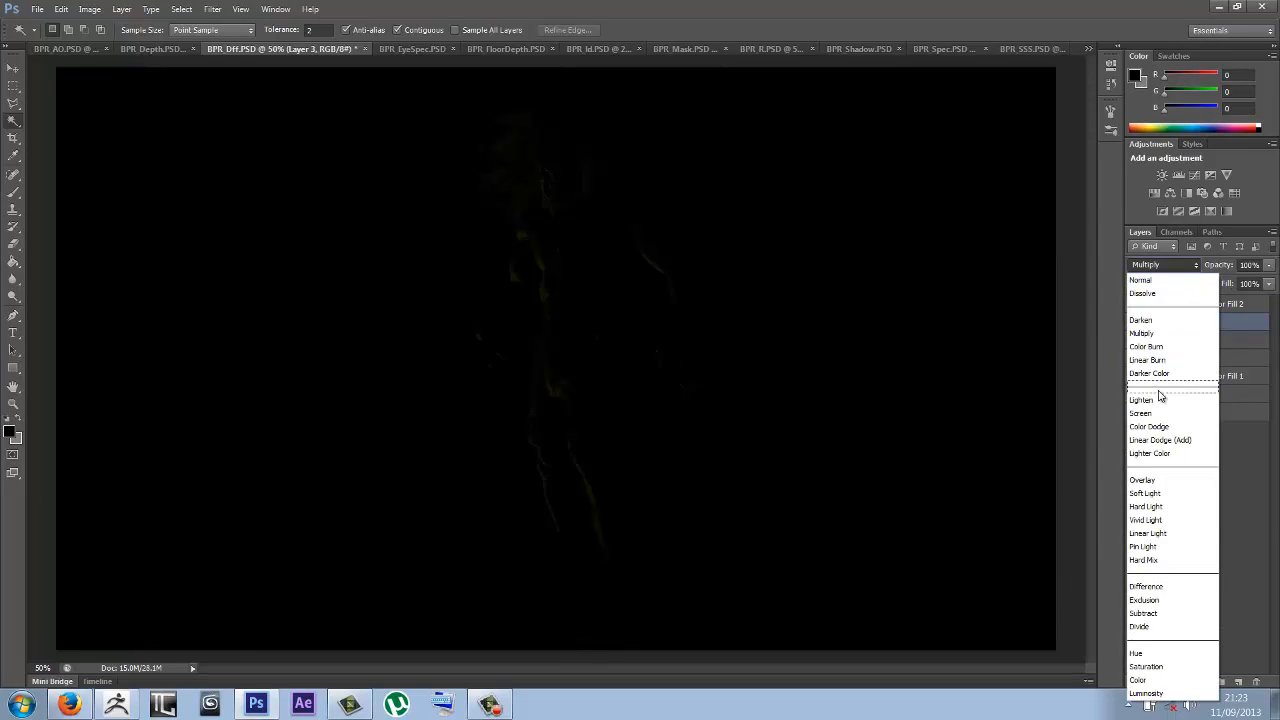
left_click(1162, 441)
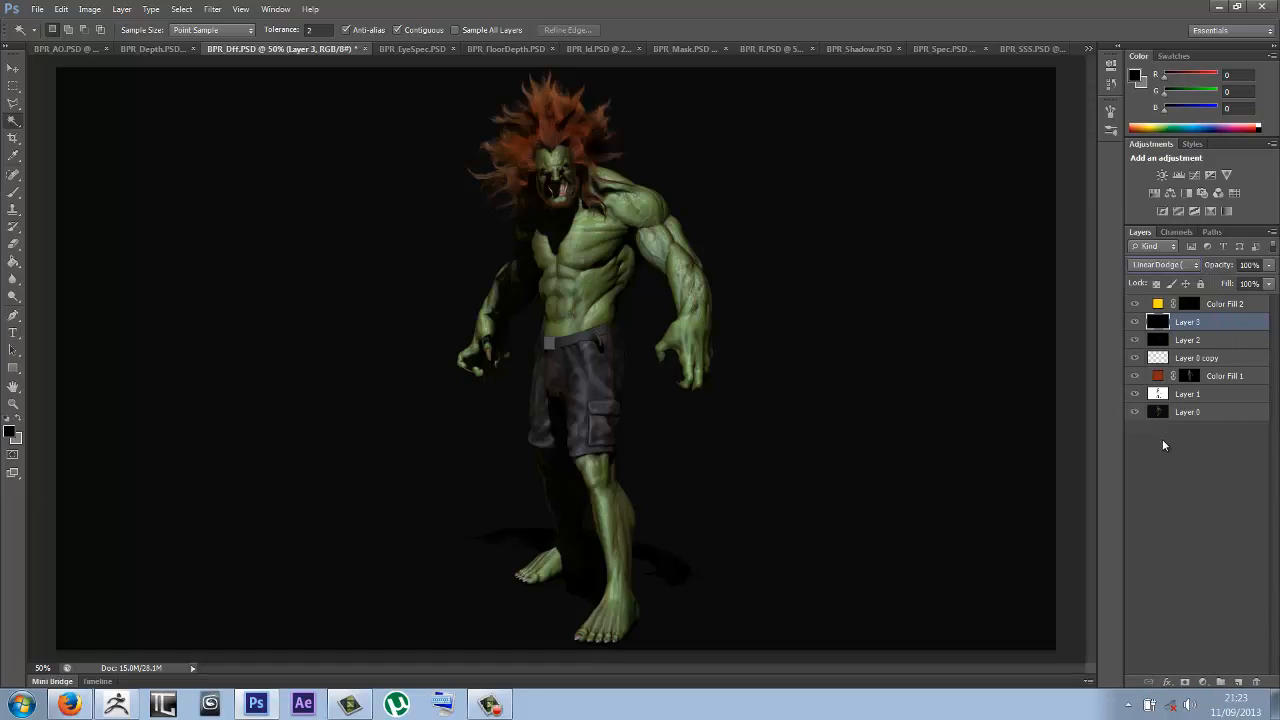
left_click(1135, 322)
left_click(1135, 322)
left_click(1135, 323)
left_click(1135, 324)
Step: Unlock the background of BPR_SSS.PSD as Layer 0 and add a black-filled layer beneath it
left_click(1000, 49)
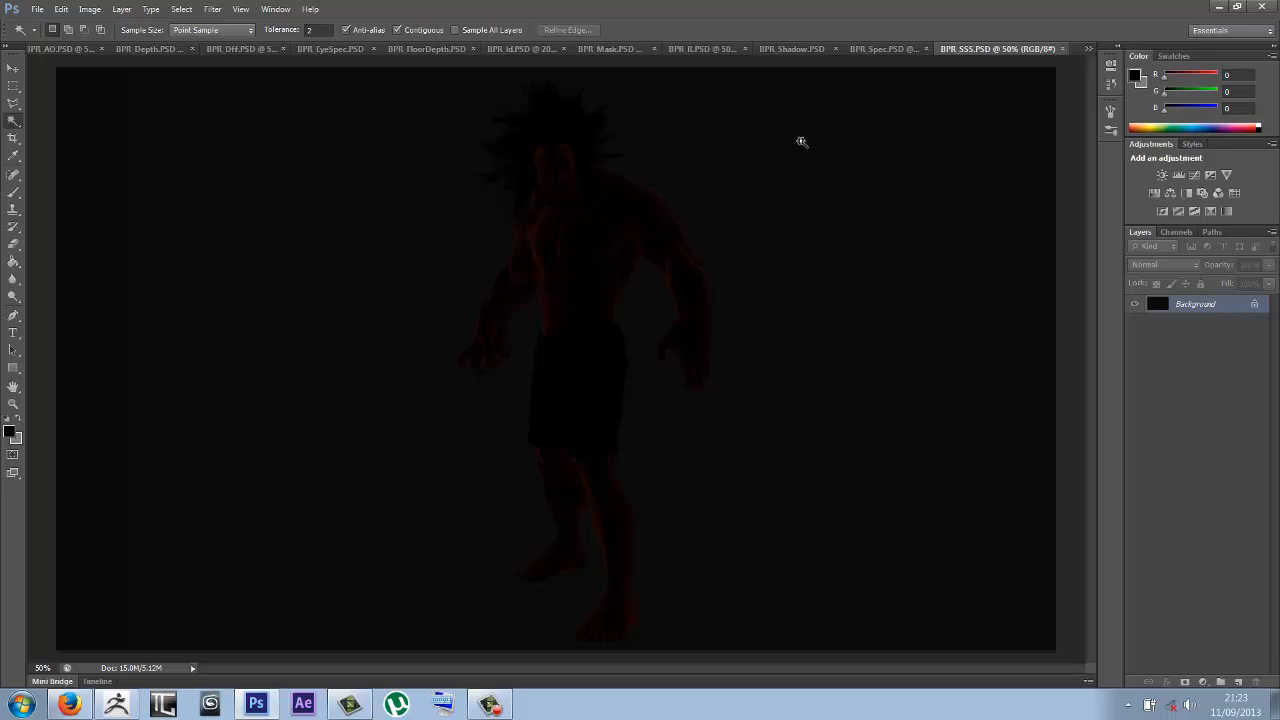
double_click(1202, 308)
key("Return")
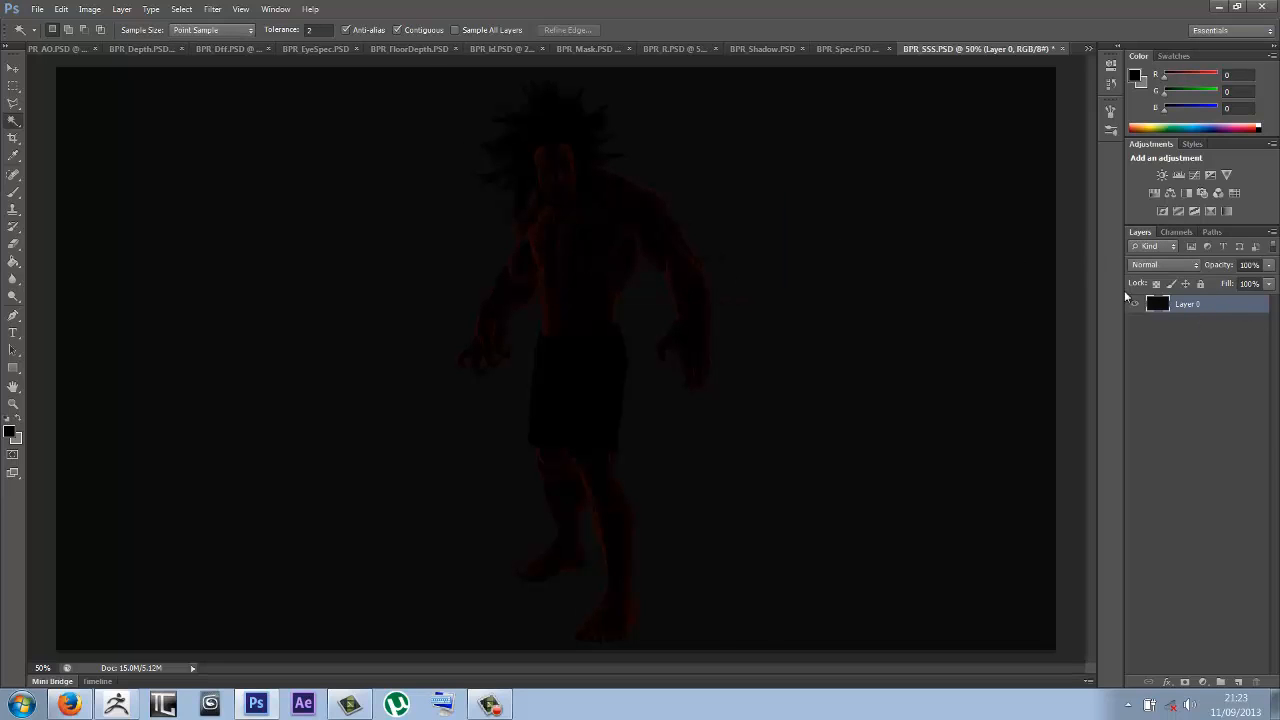
left_click(1239, 682)
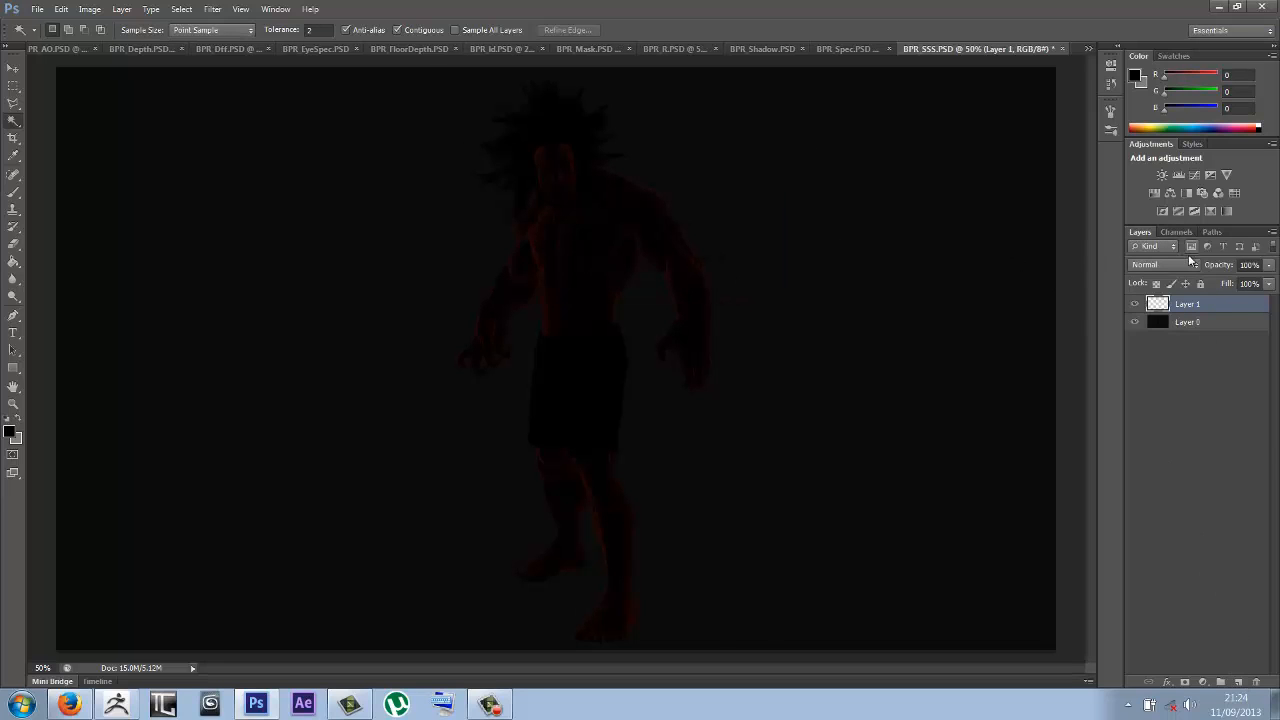
left_click_drag(1198, 305, 1198, 354)
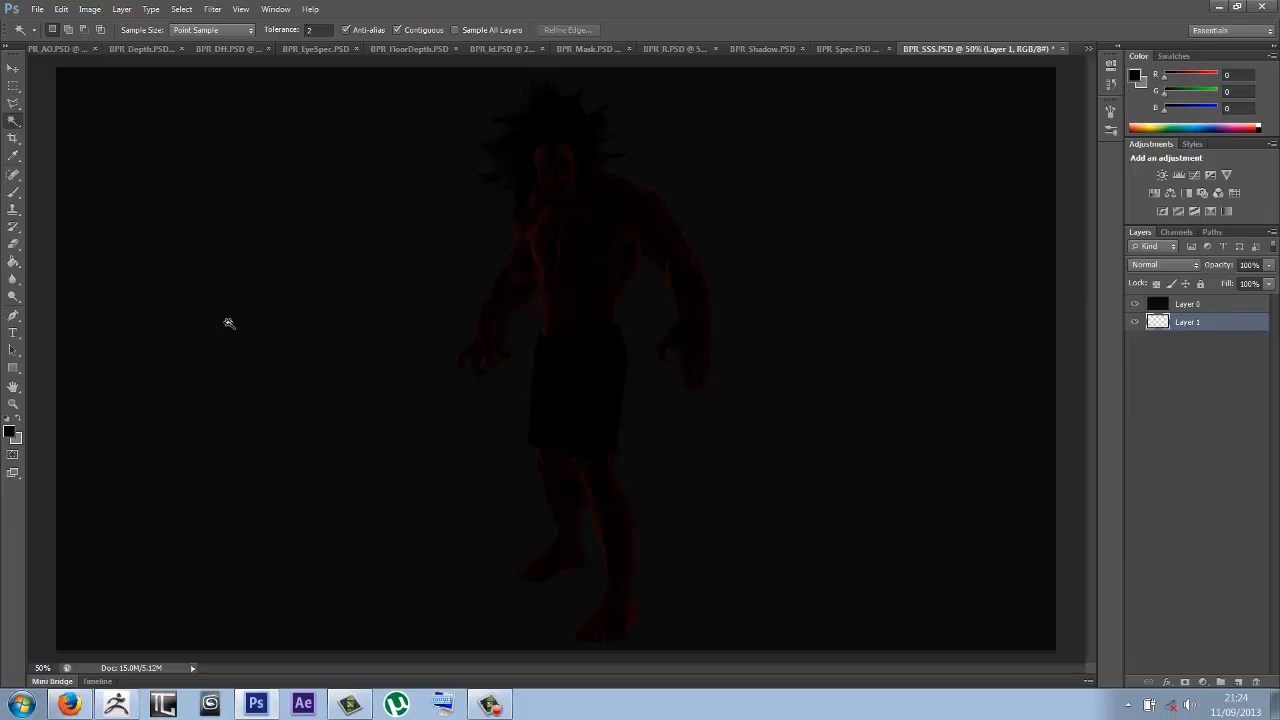
left_click(13, 261)
left_click(280, 363)
Step: Copy the white silhouette from BPR_Mask.PSD and close that document
left_click(1185, 305)
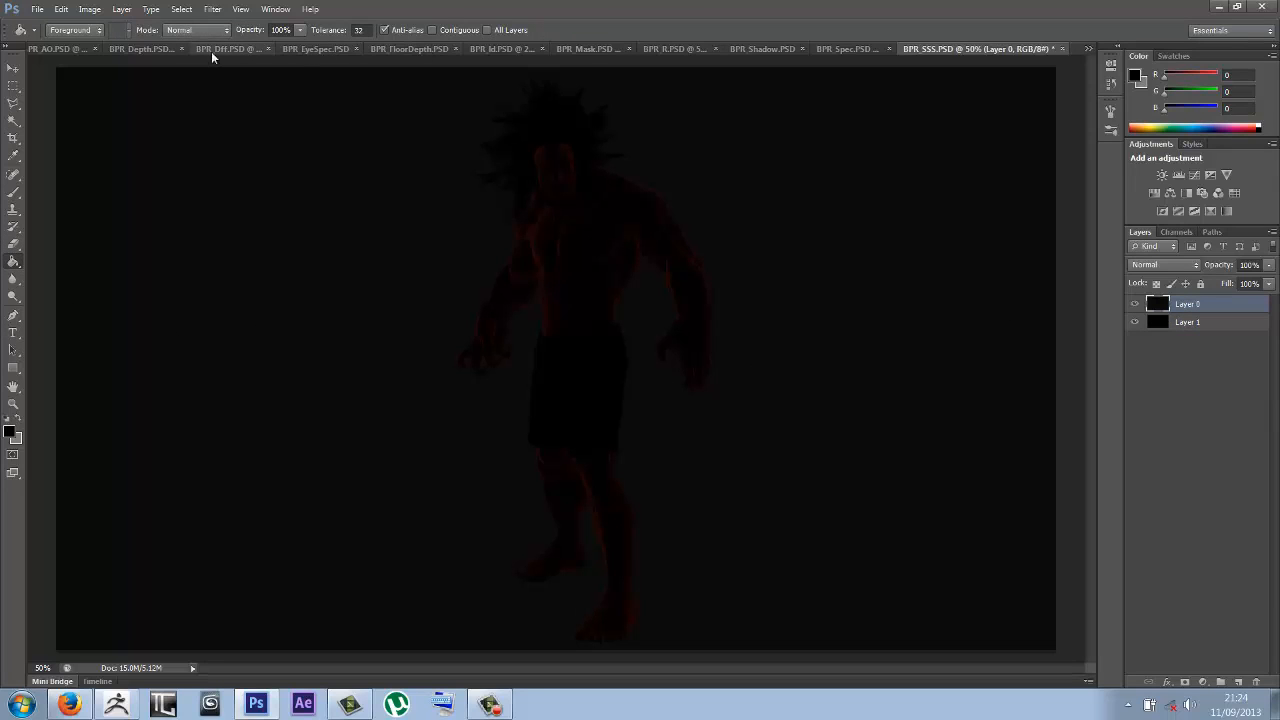
left_click(562, 47)
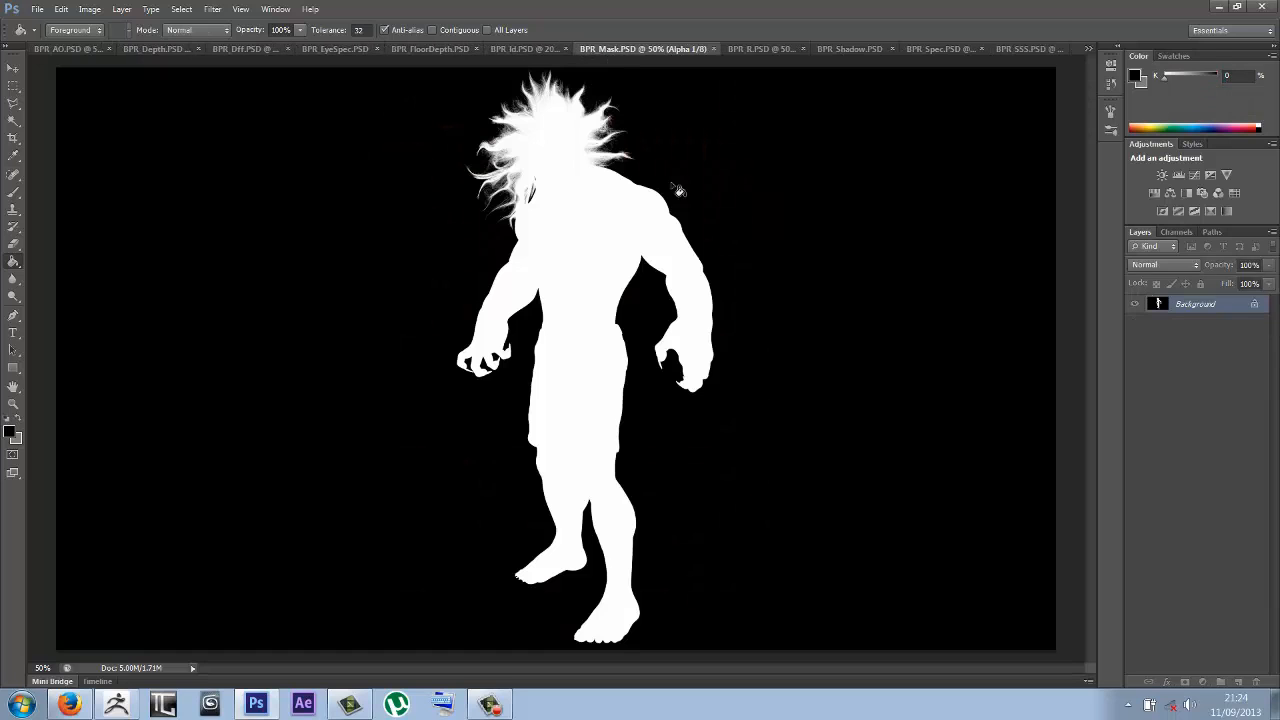
left_click(713, 48)
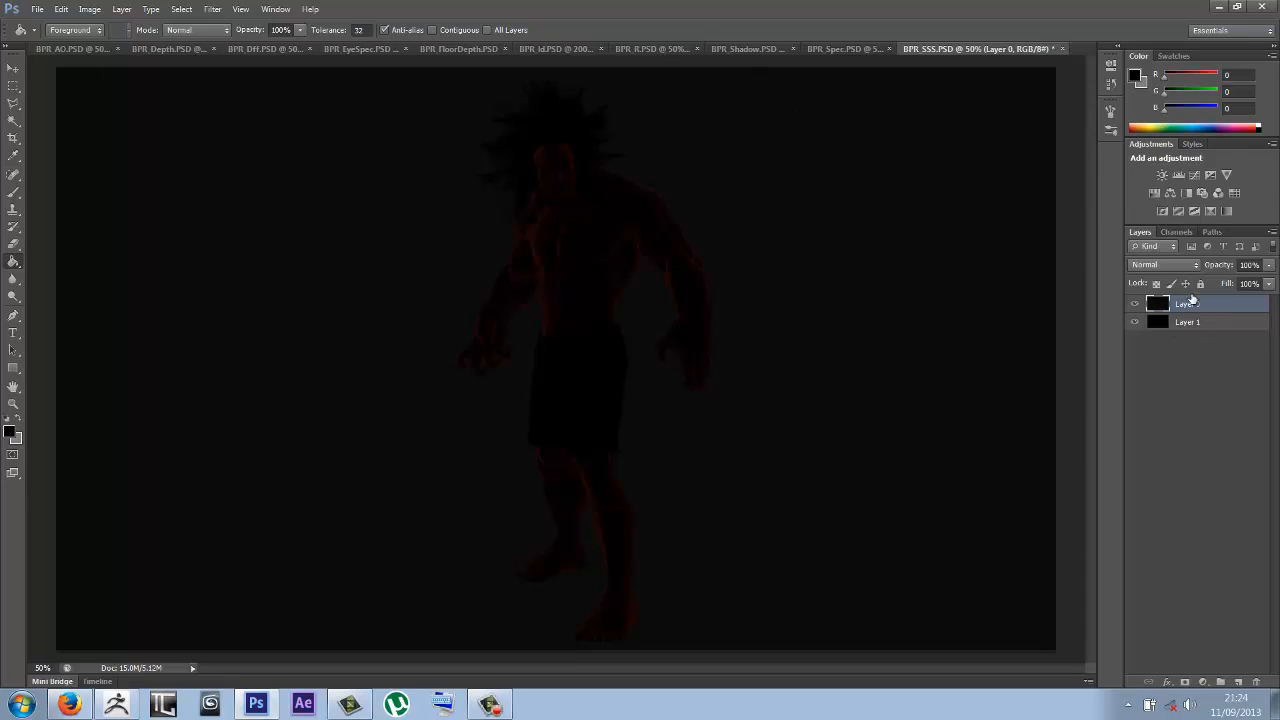
Step: Add a layer mask to Layer 0 in BPR_SSS.PSD and paste the copied silhouette into it
left_click(1185, 682)
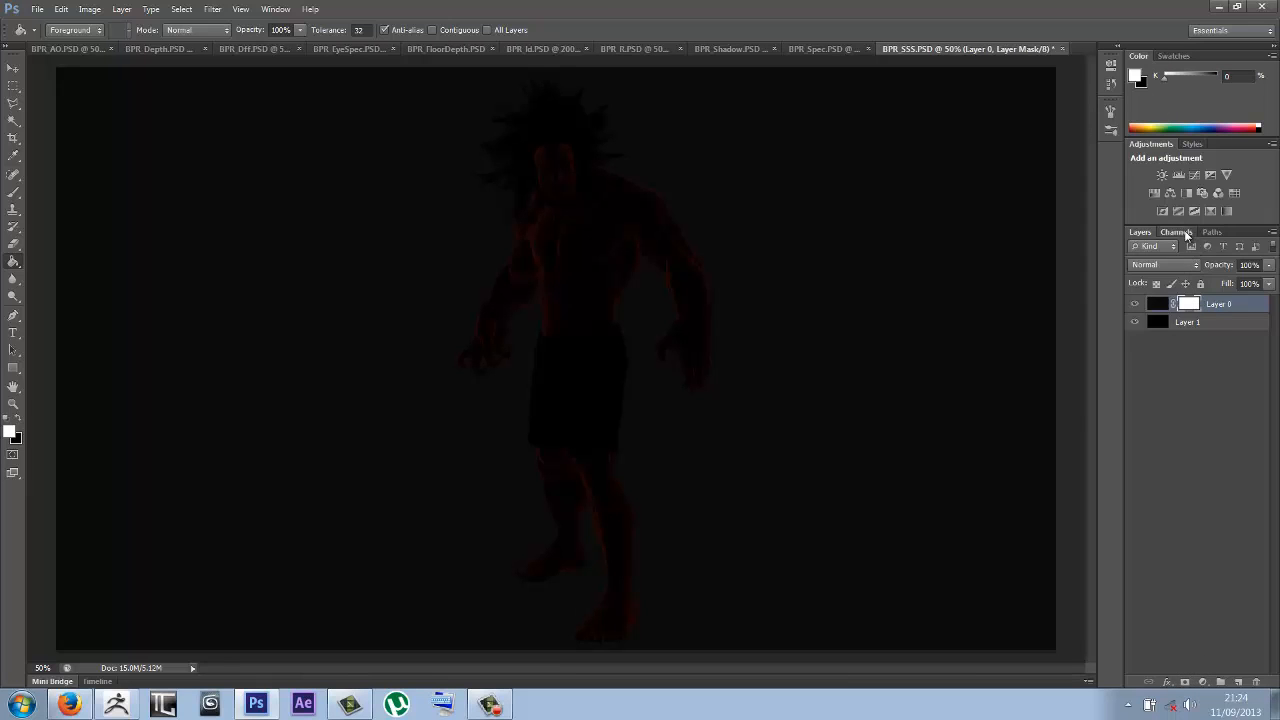
left_click(1177, 232)
key("x")
key("ctrl+v")
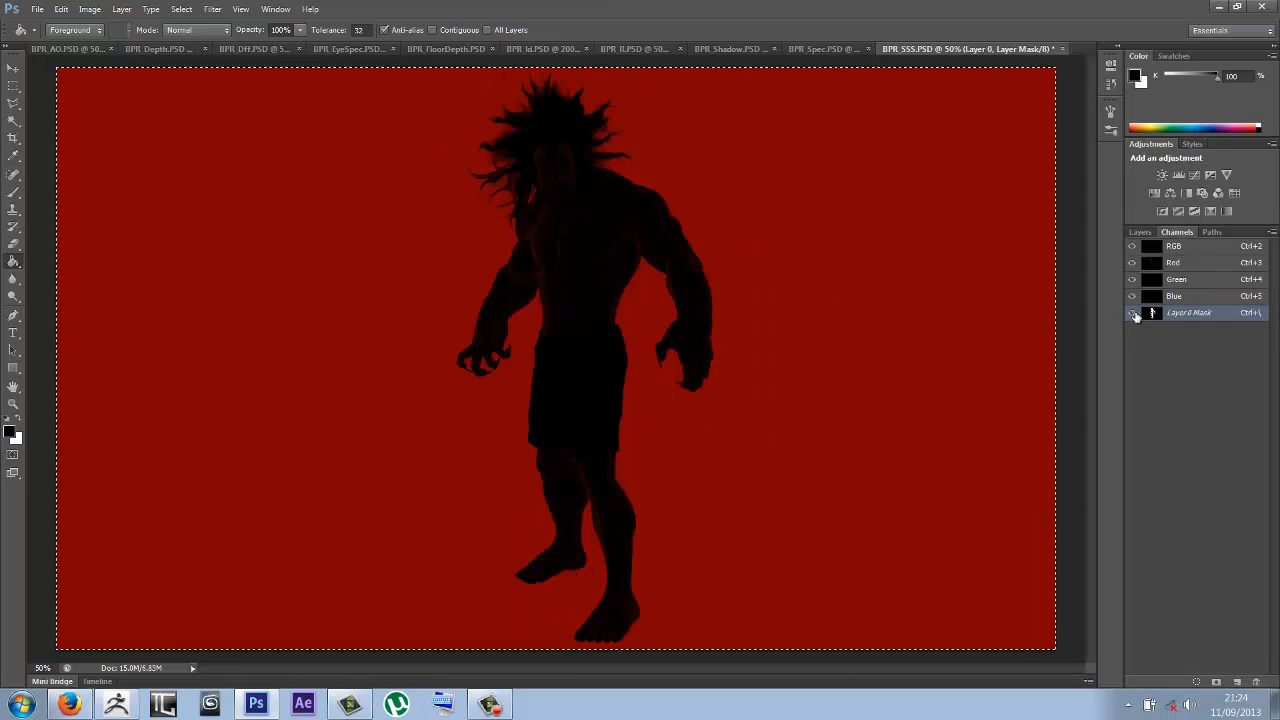
left_click(1132, 313)
left_click(1148, 232)
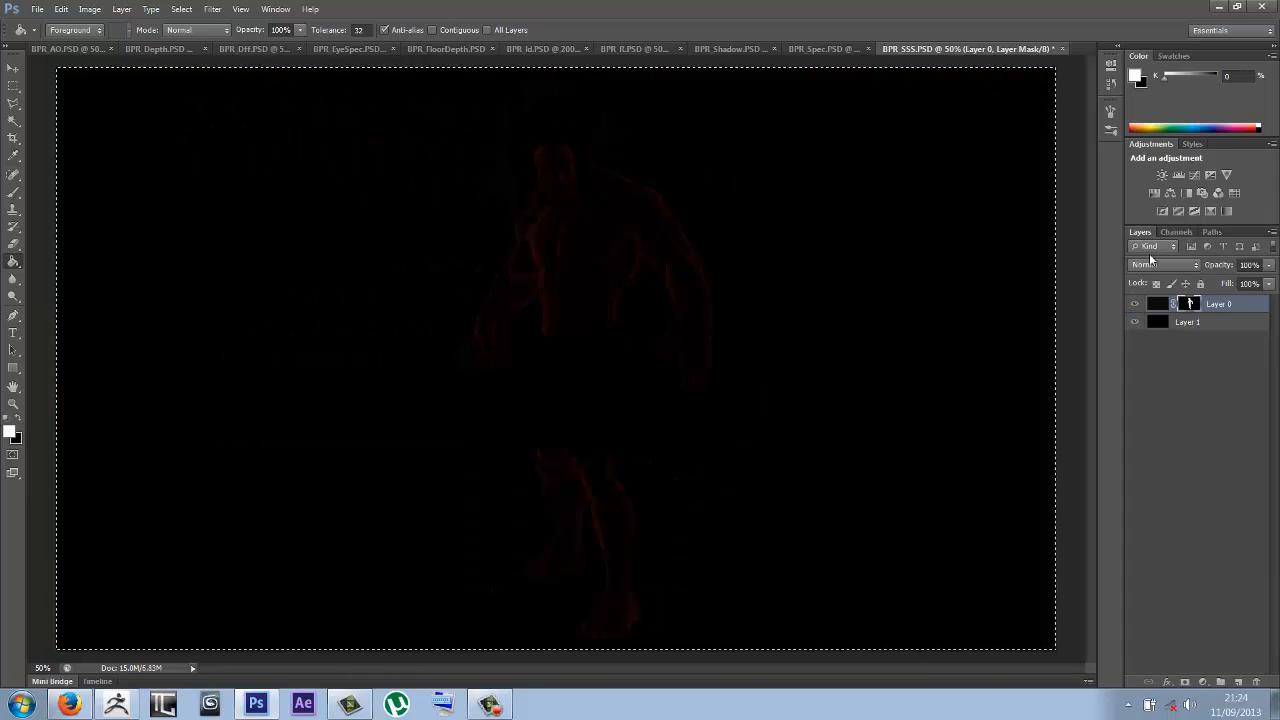
Step: Merge BPR_SSS.PSD into a single layer, copy it and close the document
key("ctrl+shift+e")
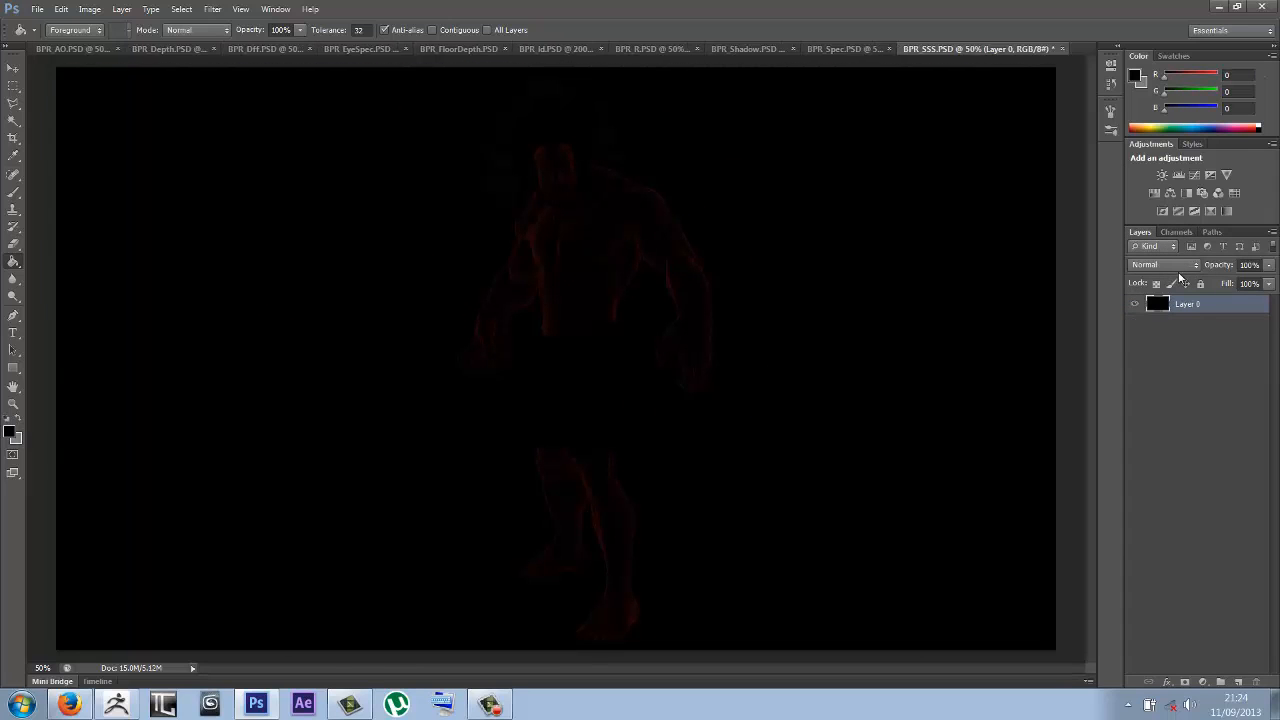
left_click(1063, 50)
left_click(669, 262)
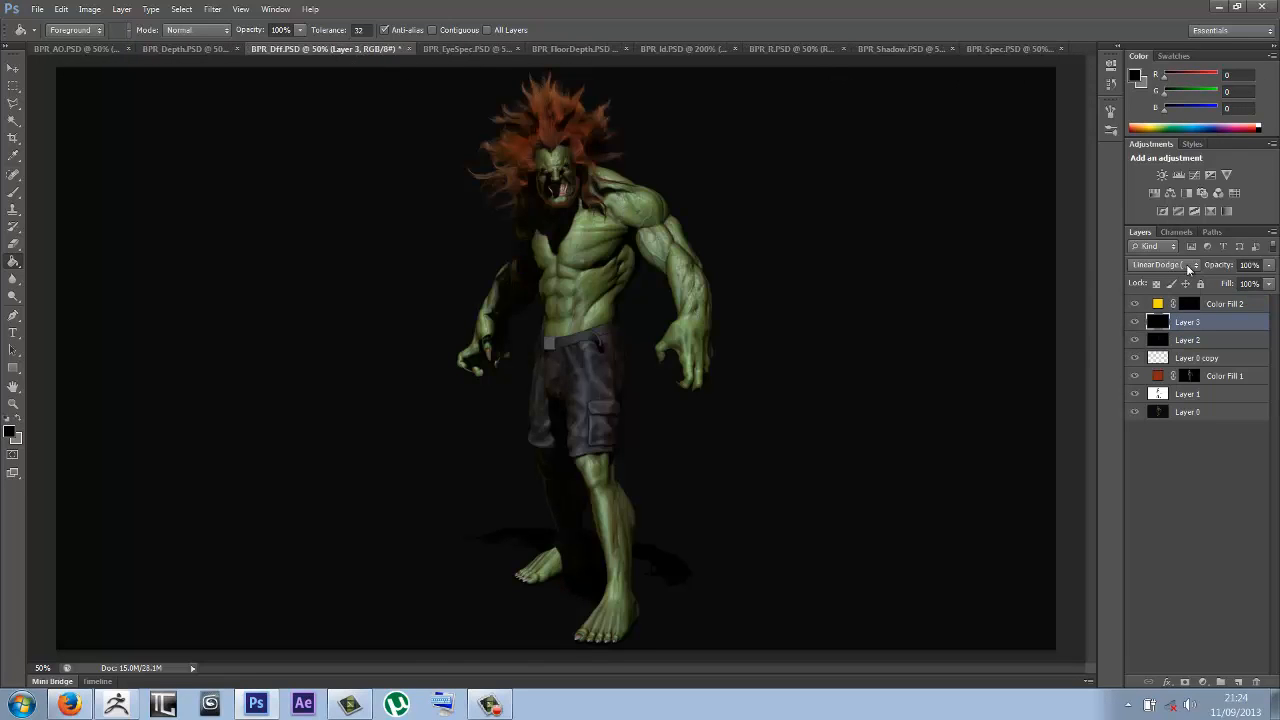
Step: Paste the copied SSS pass above Color Fill 2 and set its blend mode to Multiply
left_click(1228, 305)
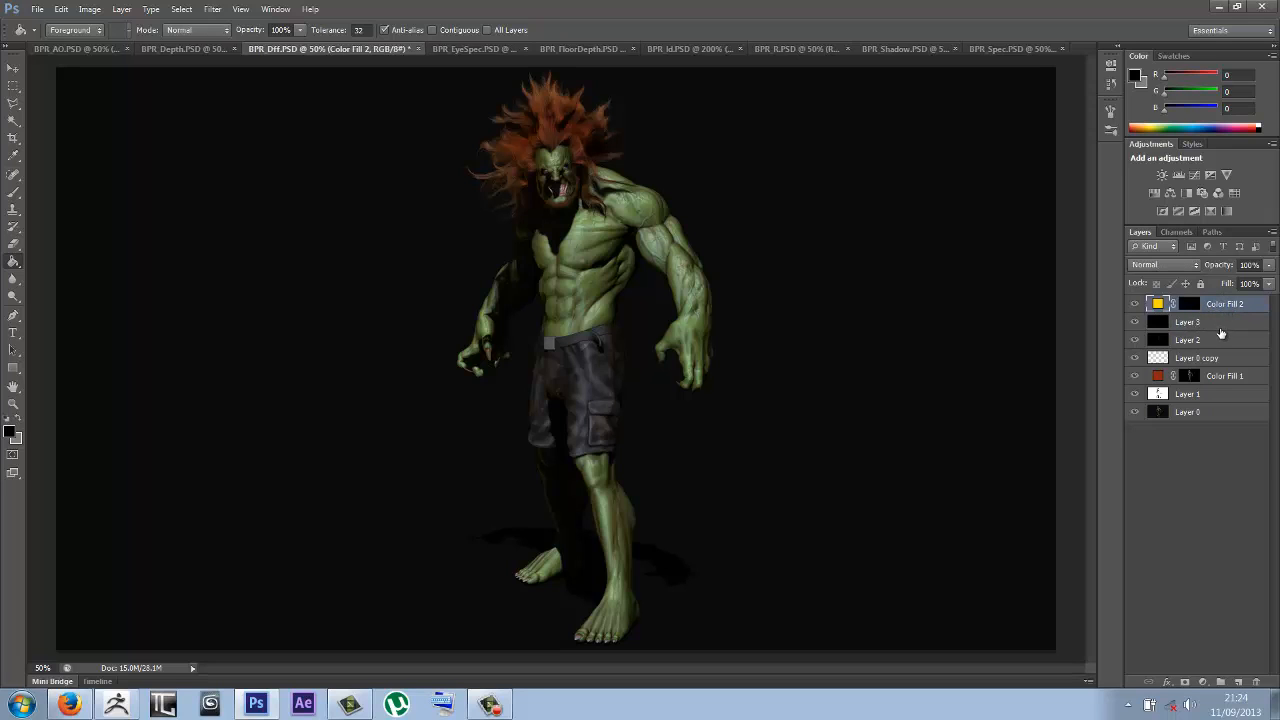
key("ctrl+v")
left_click(1163, 265)
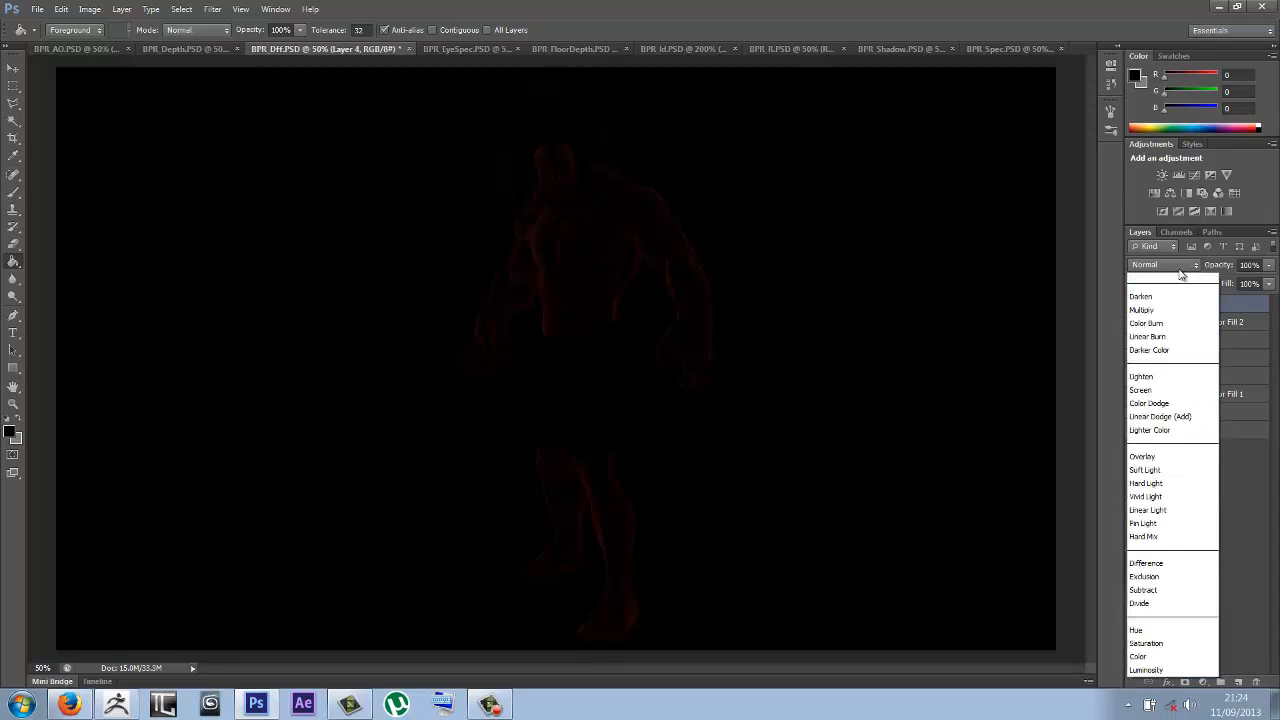
left_click(1159, 336)
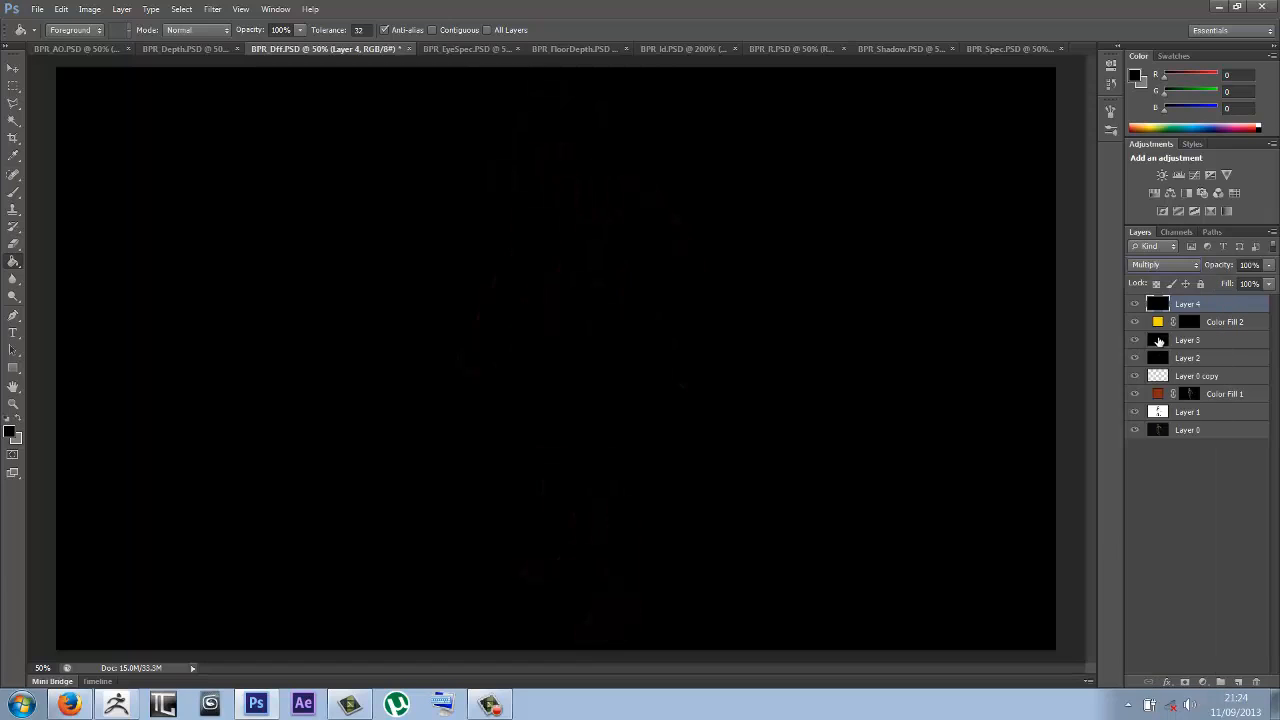
Step: Compare Linear Dodge (Add) and Screen on Layer 4, leaving its blend mode set to Screen
left_click(1182, 265)
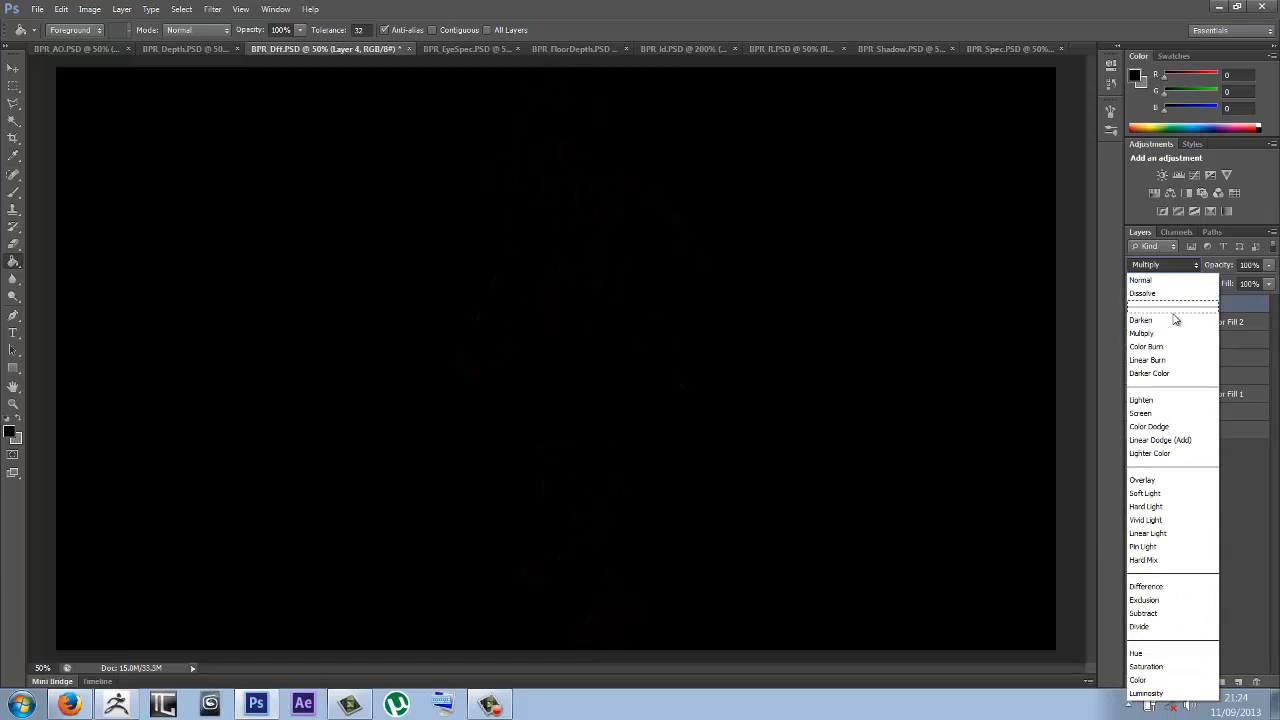
left_click(1159, 414)
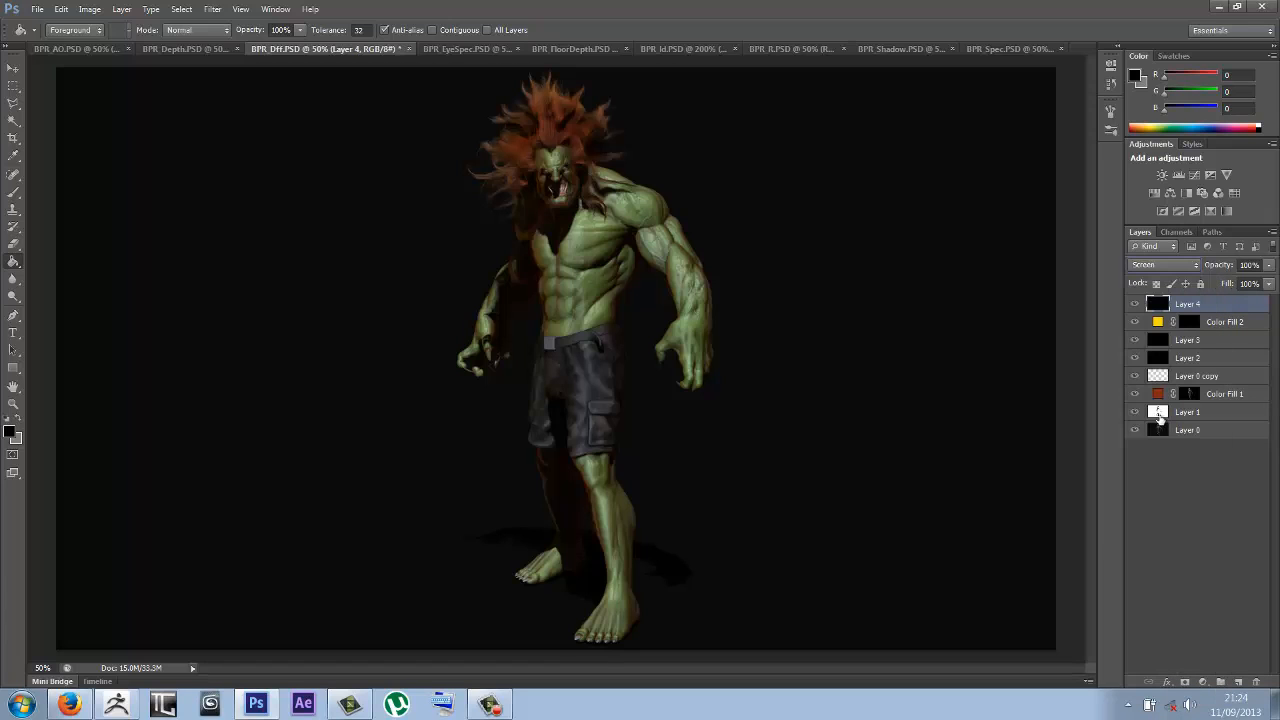
left_click(1191, 265)
left_click(1155, 441)
left_click(1193, 265)
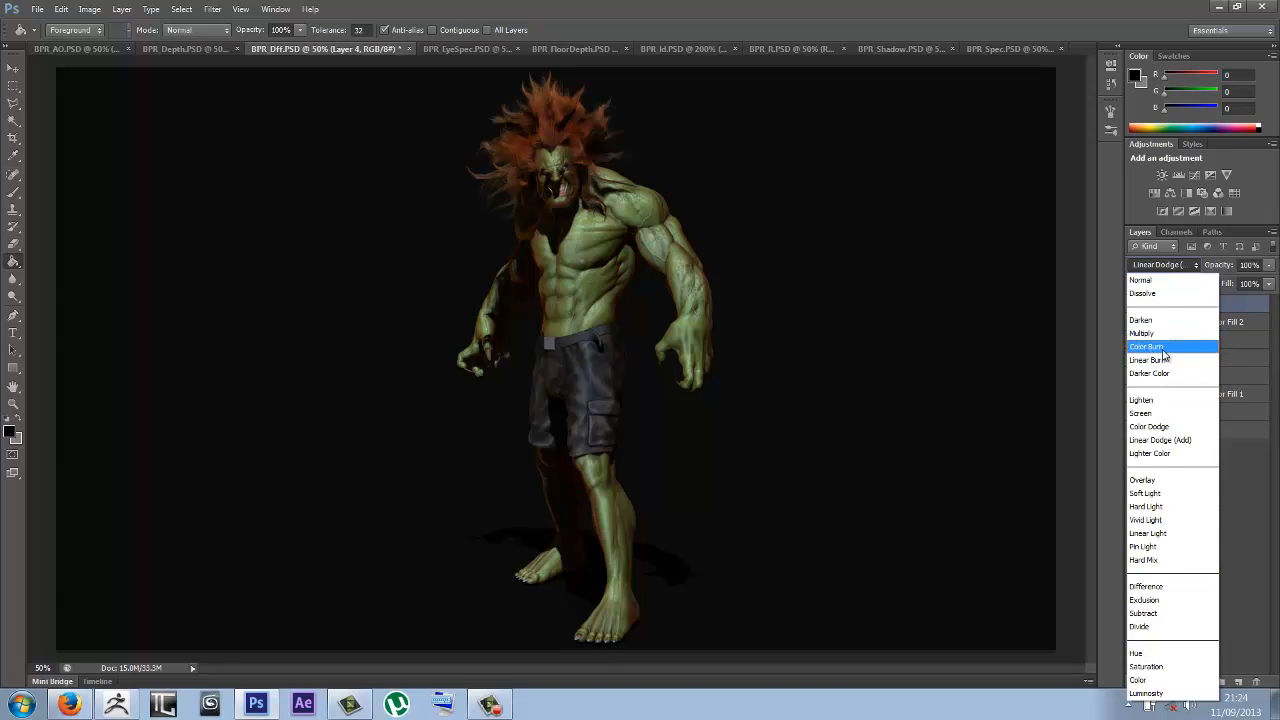
left_click(1160, 413)
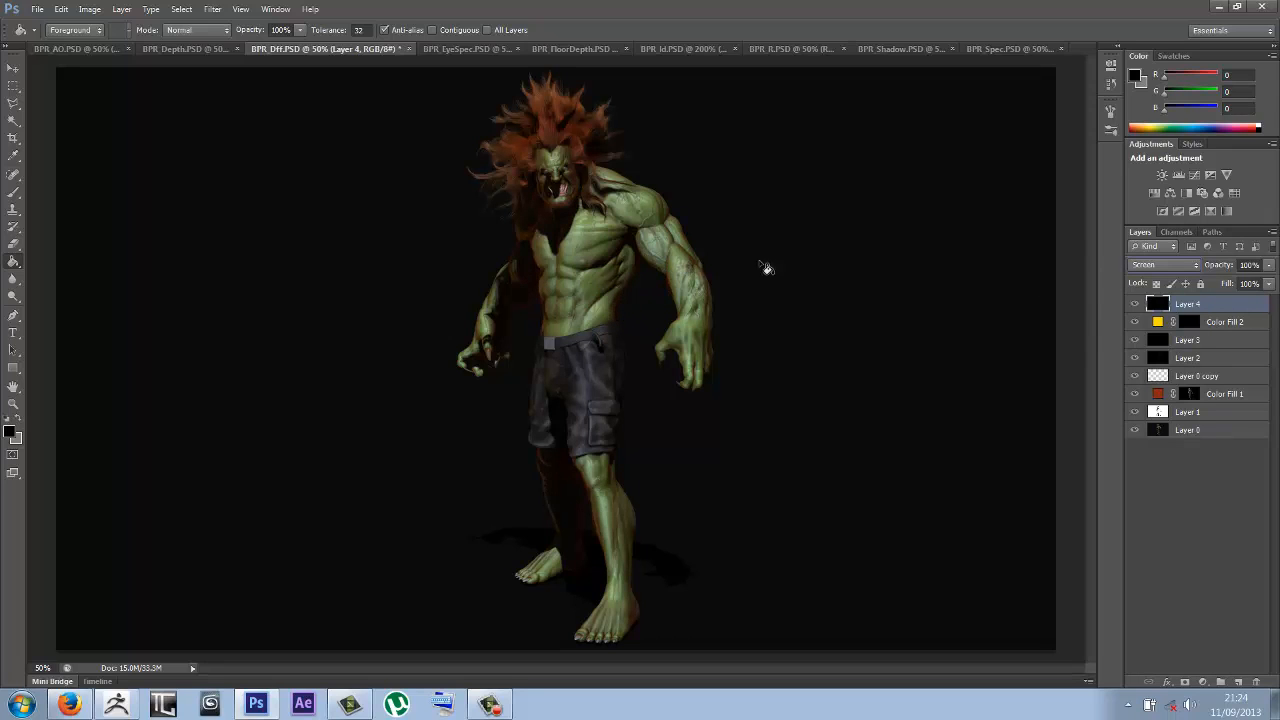
Step: Lower Layer 4's opacity to 50% and toggle its visibility to compare the image with and without the SSS pass
left_click(1135, 304)
left_click(1135, 304)
left_click(1268, 268)
left_click(1269, 266)
left_click_drag(1270, 268, 1248, 286)
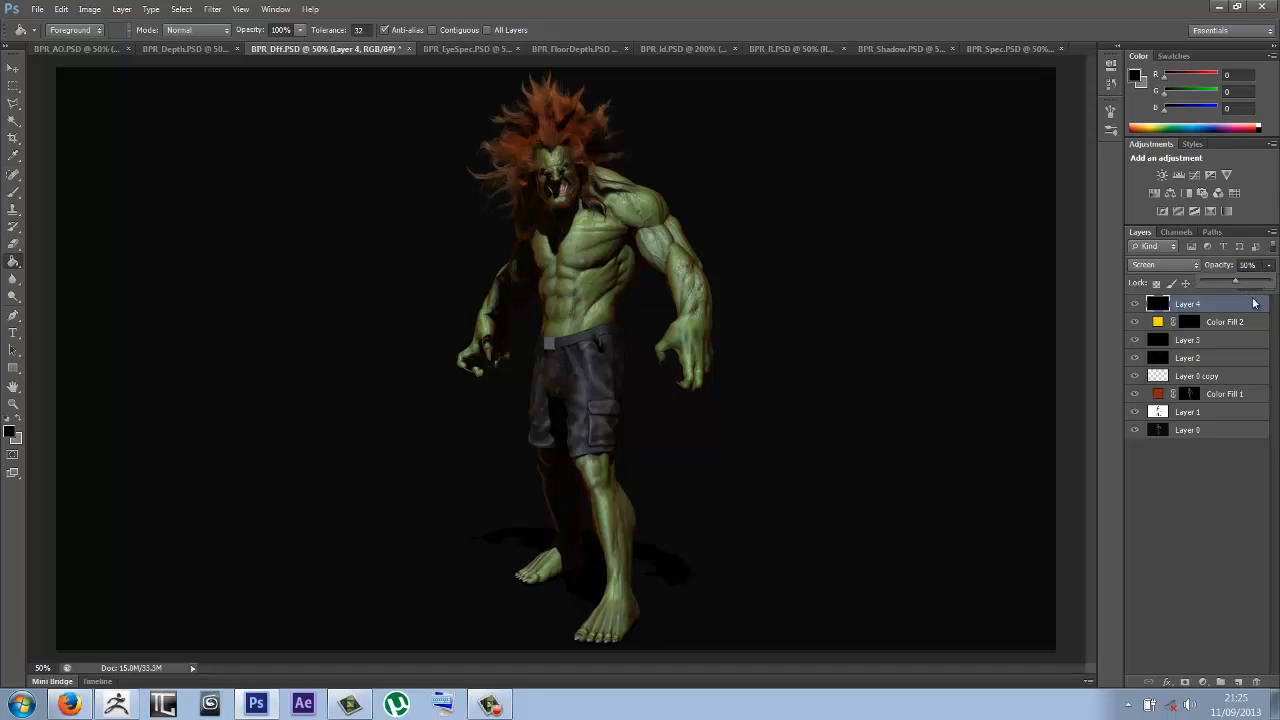
left_click(1134, 308)
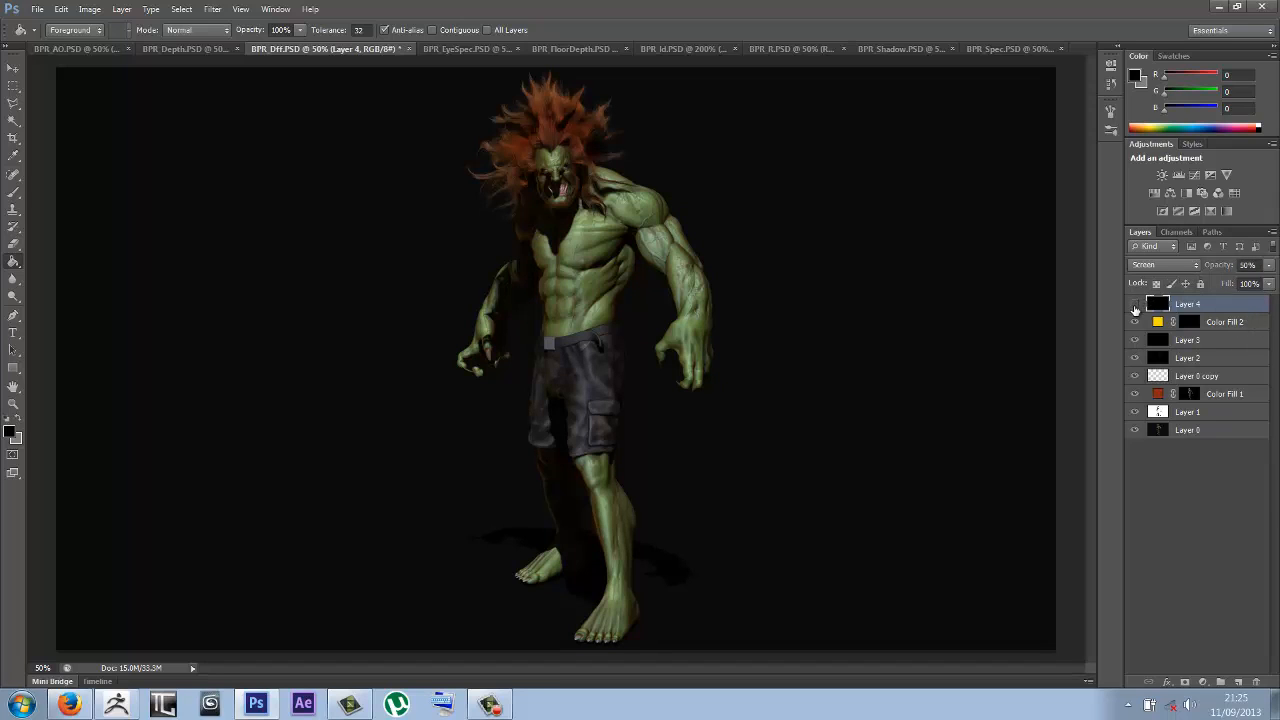
left_click(1134, 308)
left_click(1134, 308)
Step: Close BPR_R.PSD, BPR_Shadow.PSD and BPR_Spec.PSD, discarding the changes to BPR_Spec.PSD
left_click(843, 48)
left_click(935, 48)
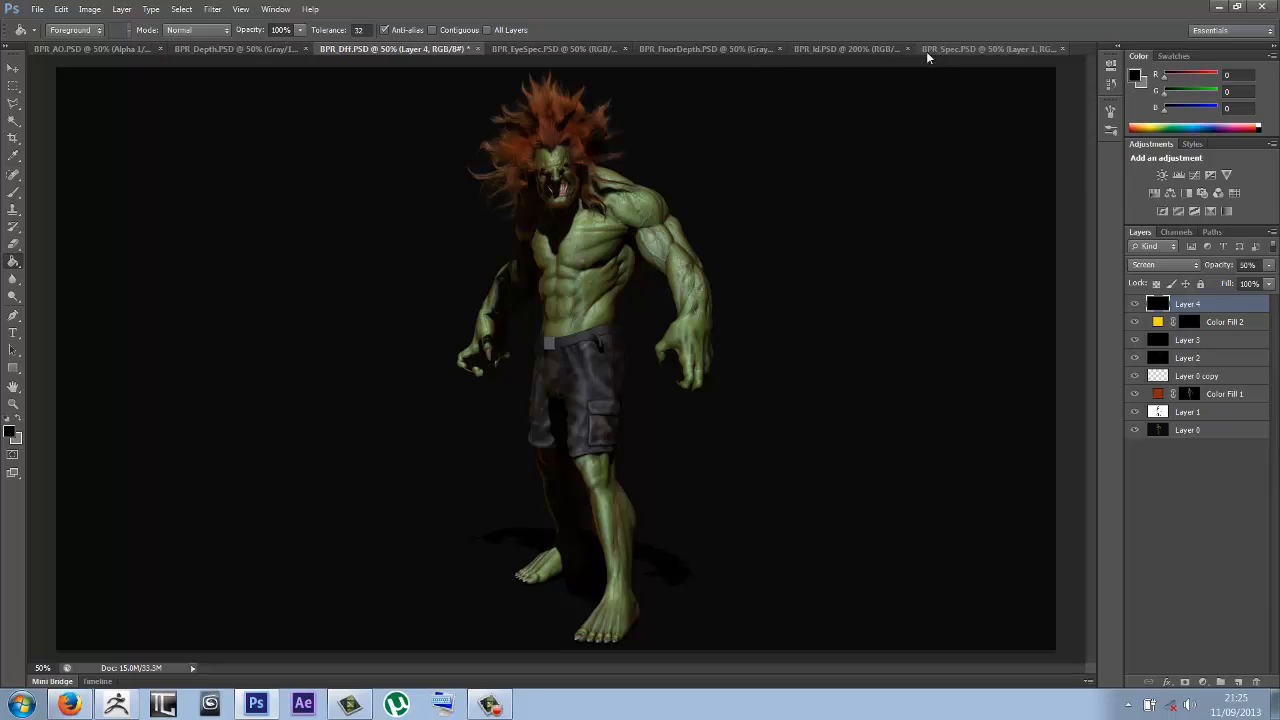
left_click(1059, 48)
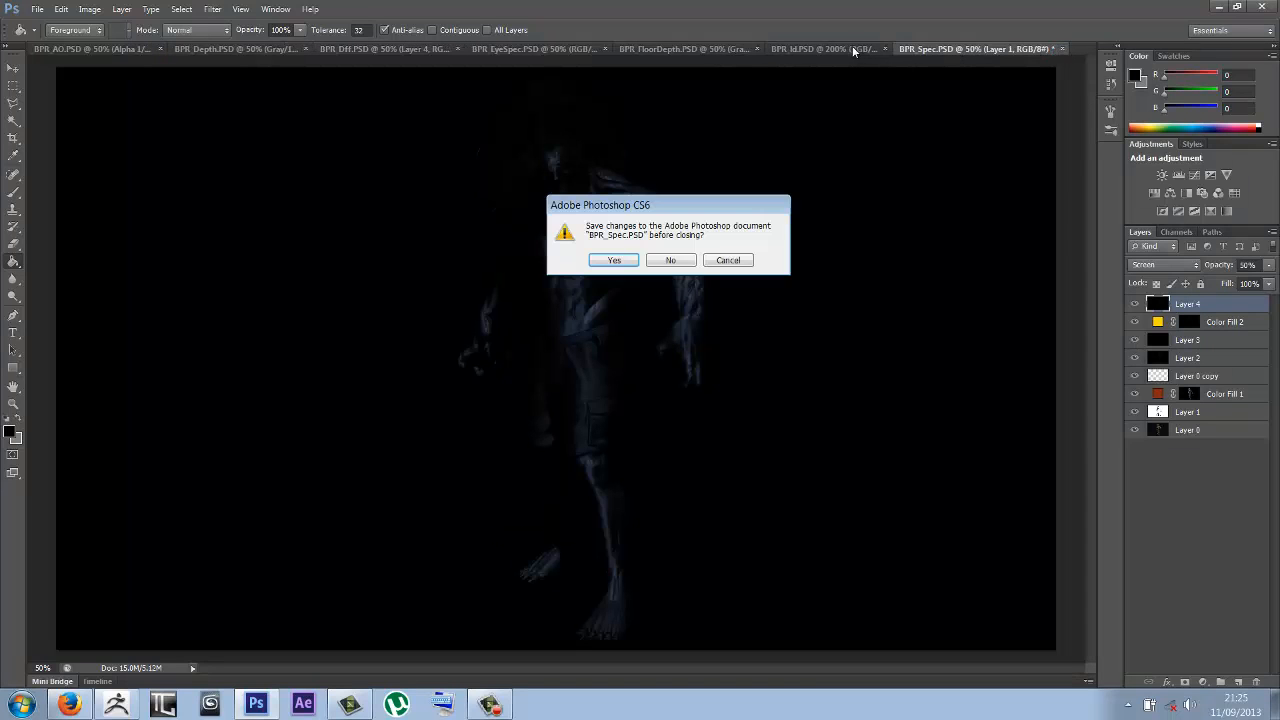
left_click(670, 260)
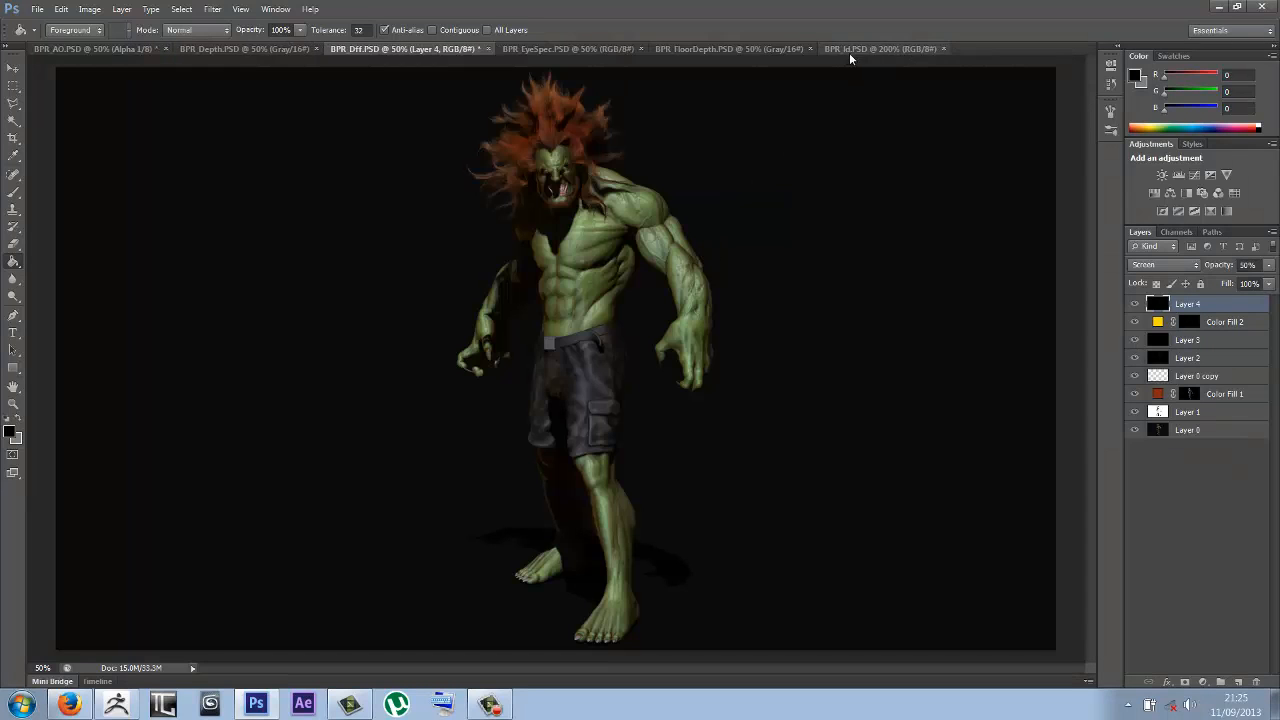
Step: Close BPR_FloorDepth.PSD, BPR_EyeSpec.PSD and BPR_AO.PSD without saving, and return to BPR_Dff.PSD
left_click(880, 48)
left_click(700, 48)
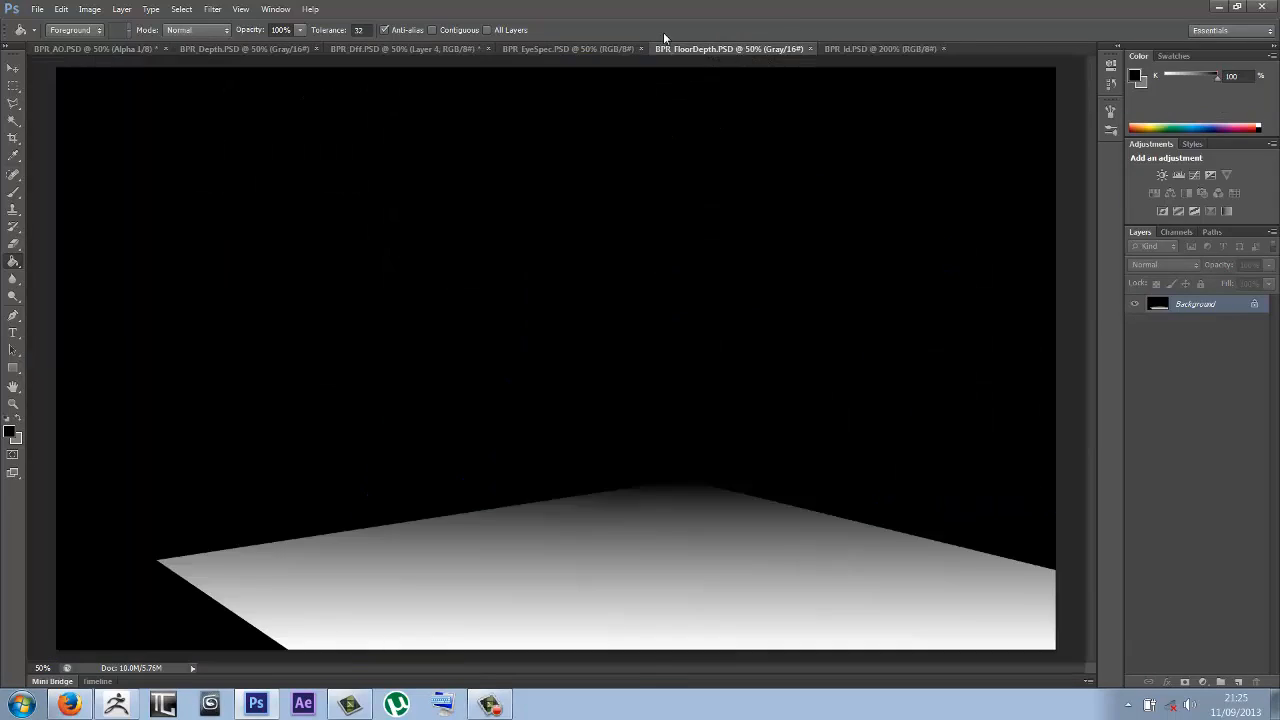
left_click(609, 52)
left_click(810, 48)
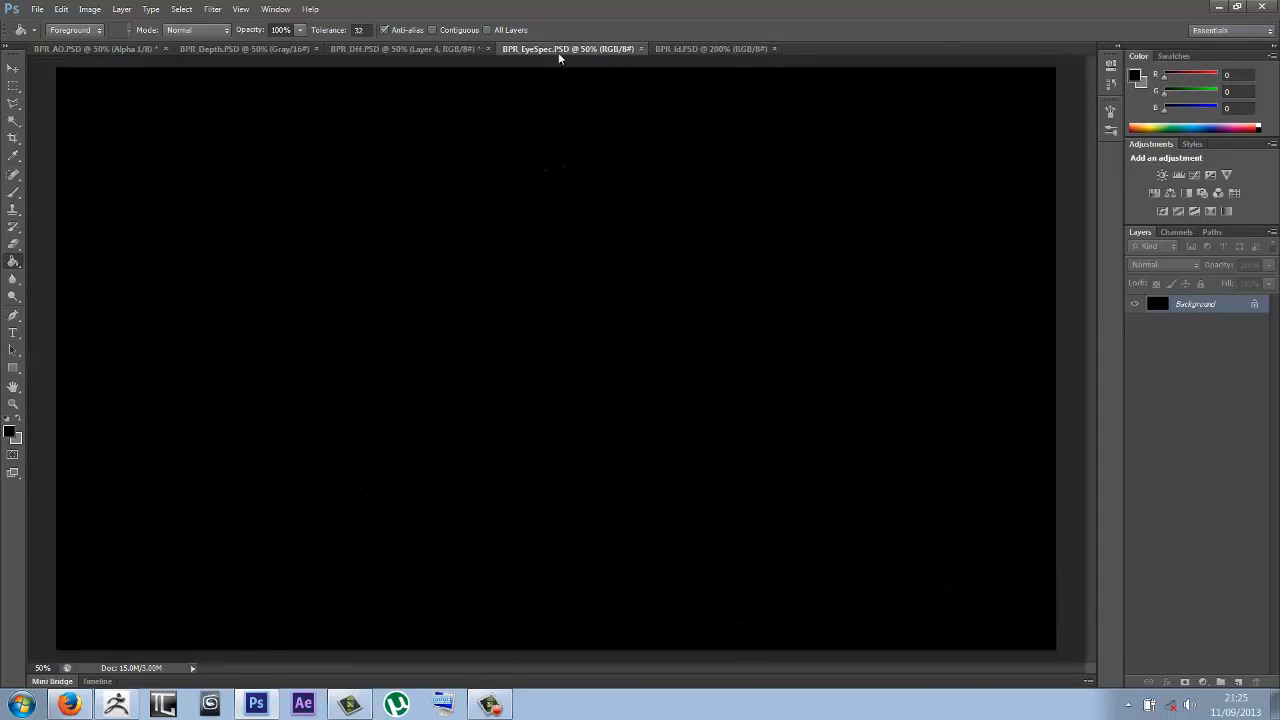
left_click(641, 48)
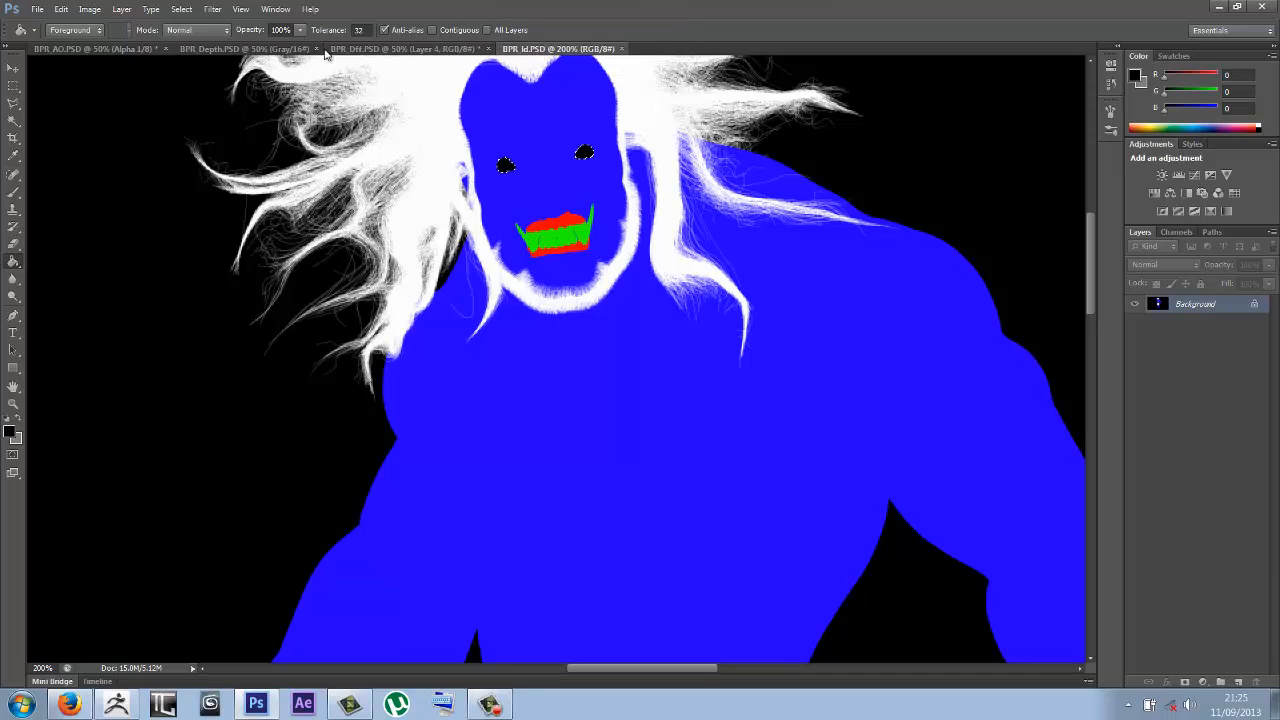
left_click(364, 49)
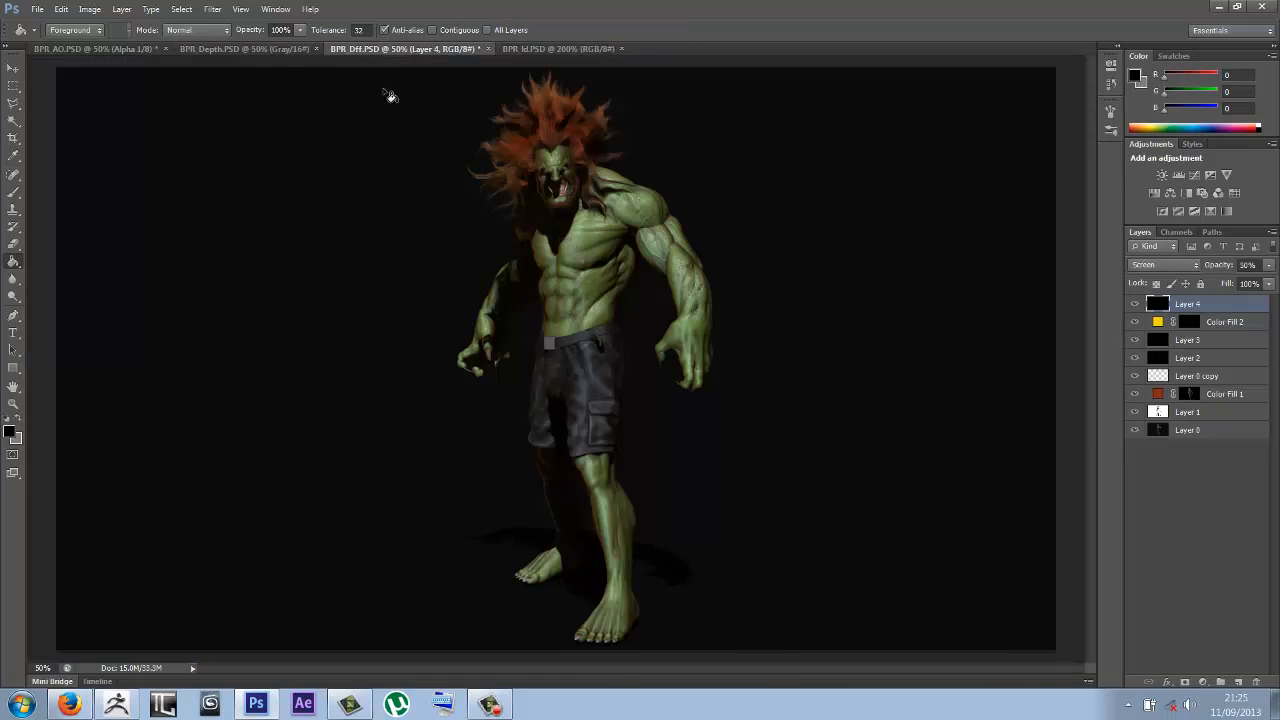
left_click(166, 48)
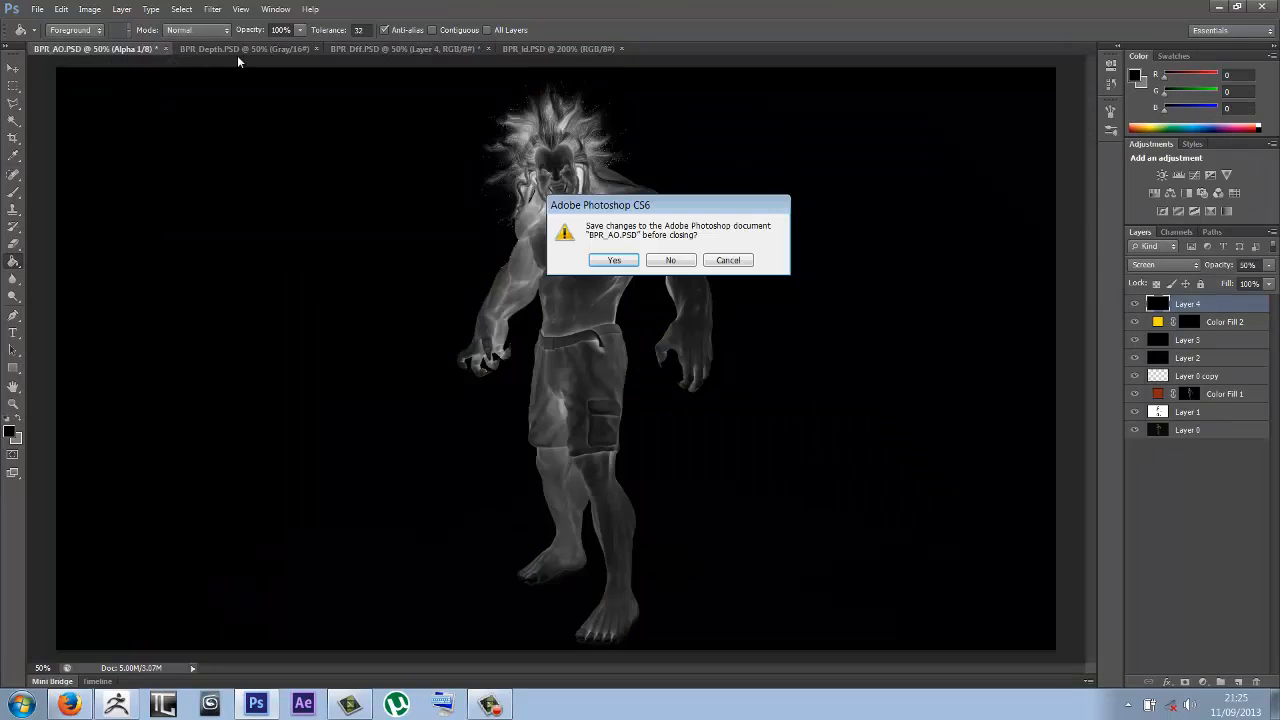
left_click(670, 260)
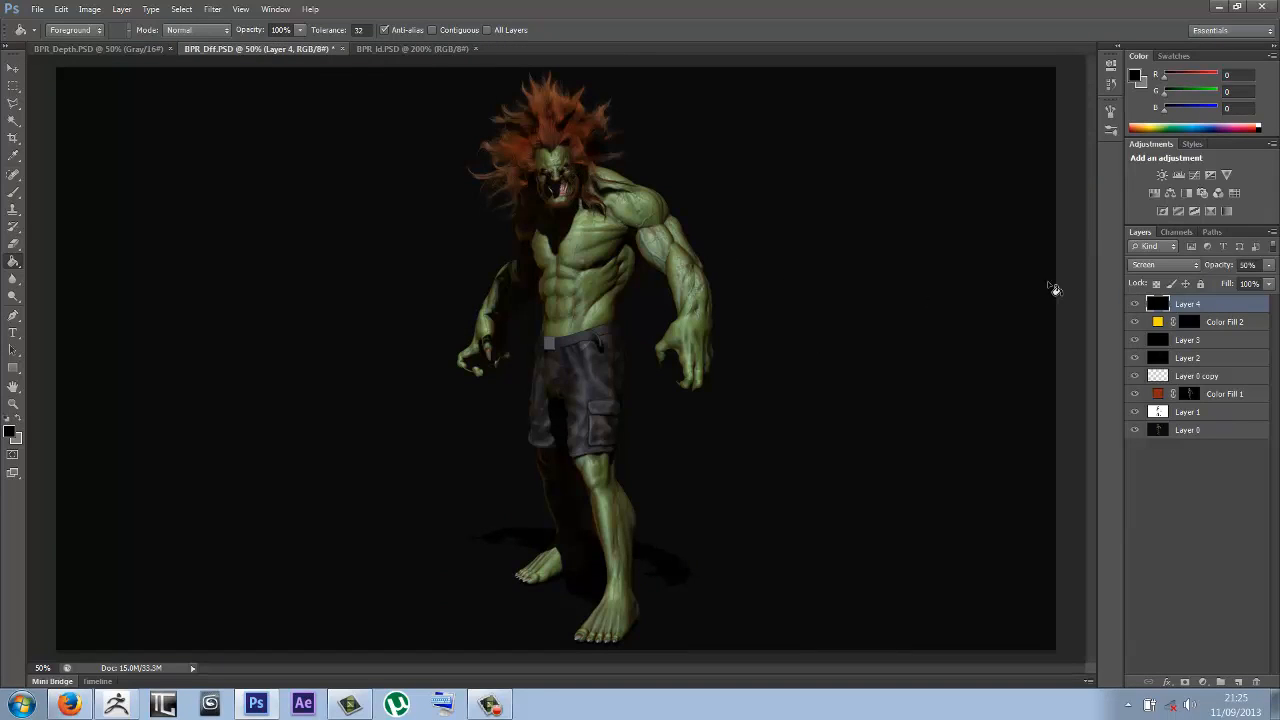
Step: Add a bright red solid color fill layer above Layer 4
left_click(181, 9)
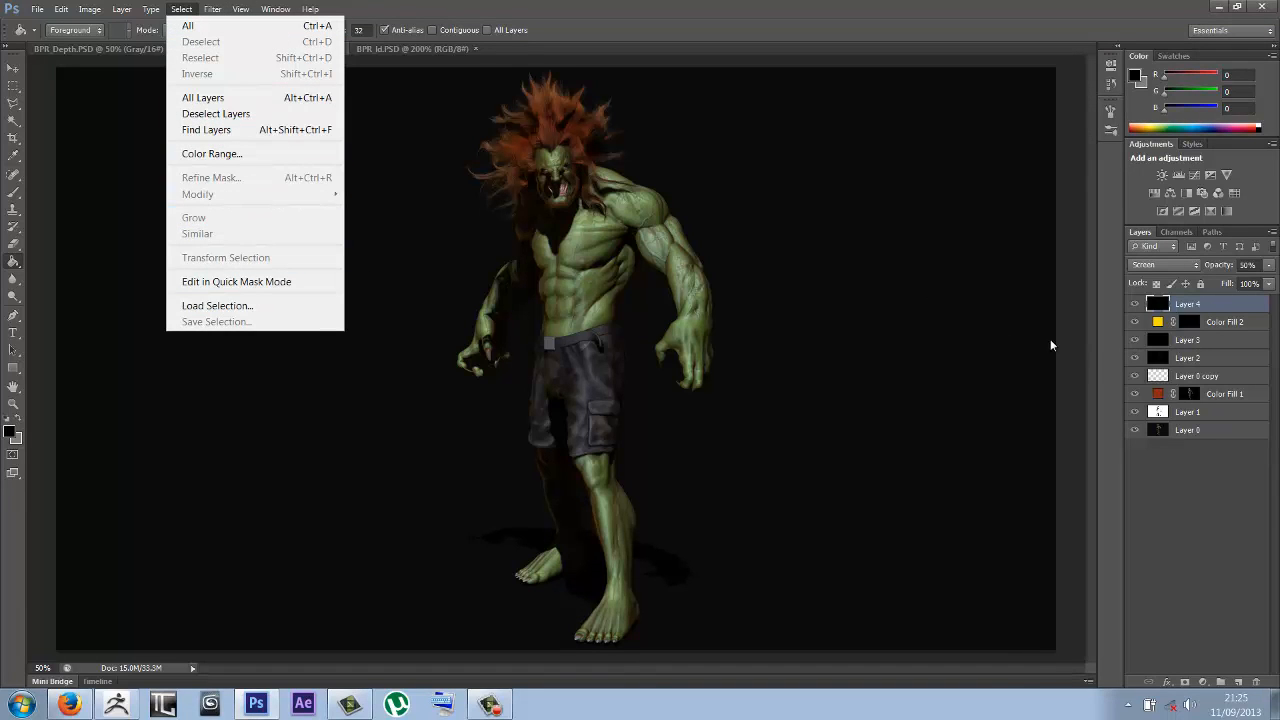
left_click(452, 6)
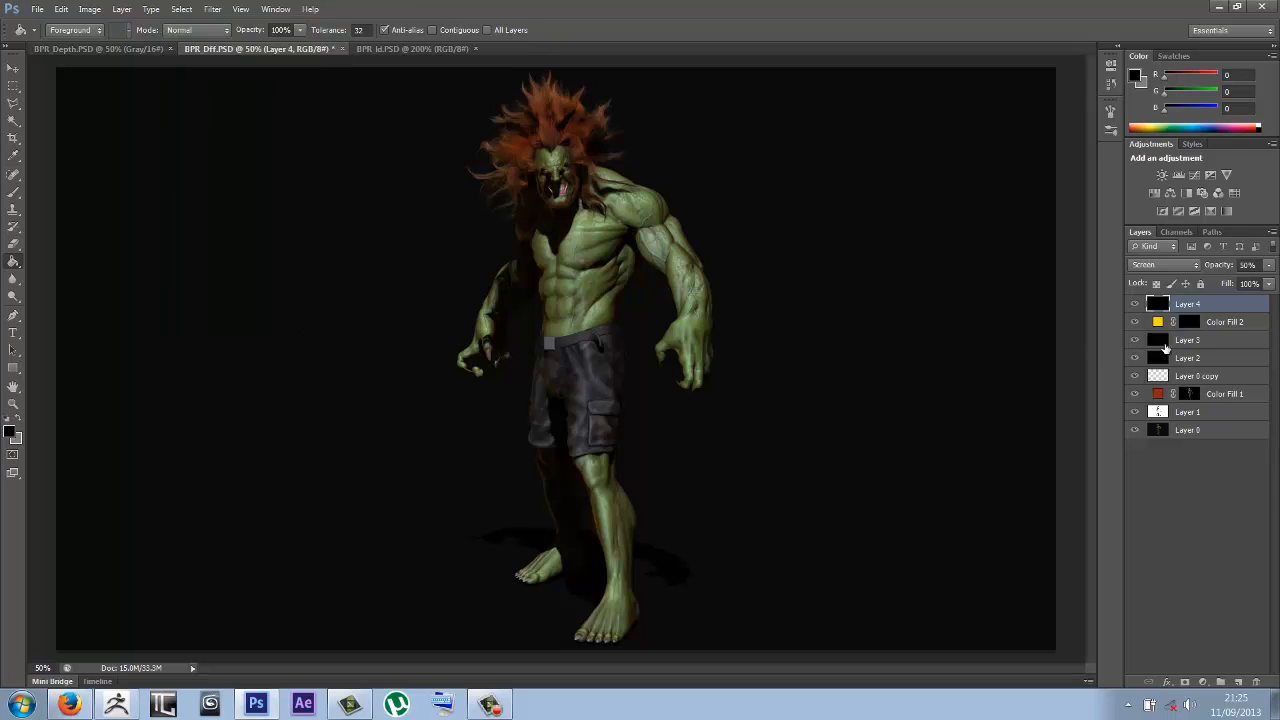
left_click(1203, 681)
left_click(1150, 362)
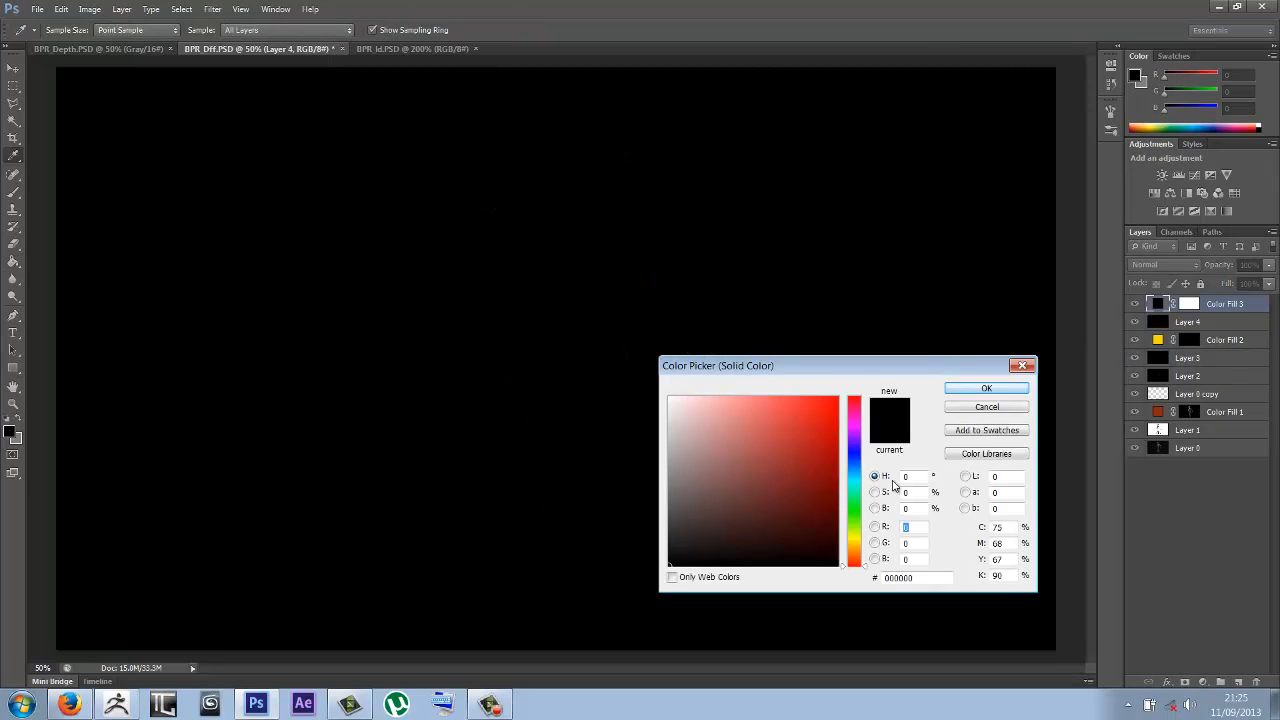
left_click(828, 421)
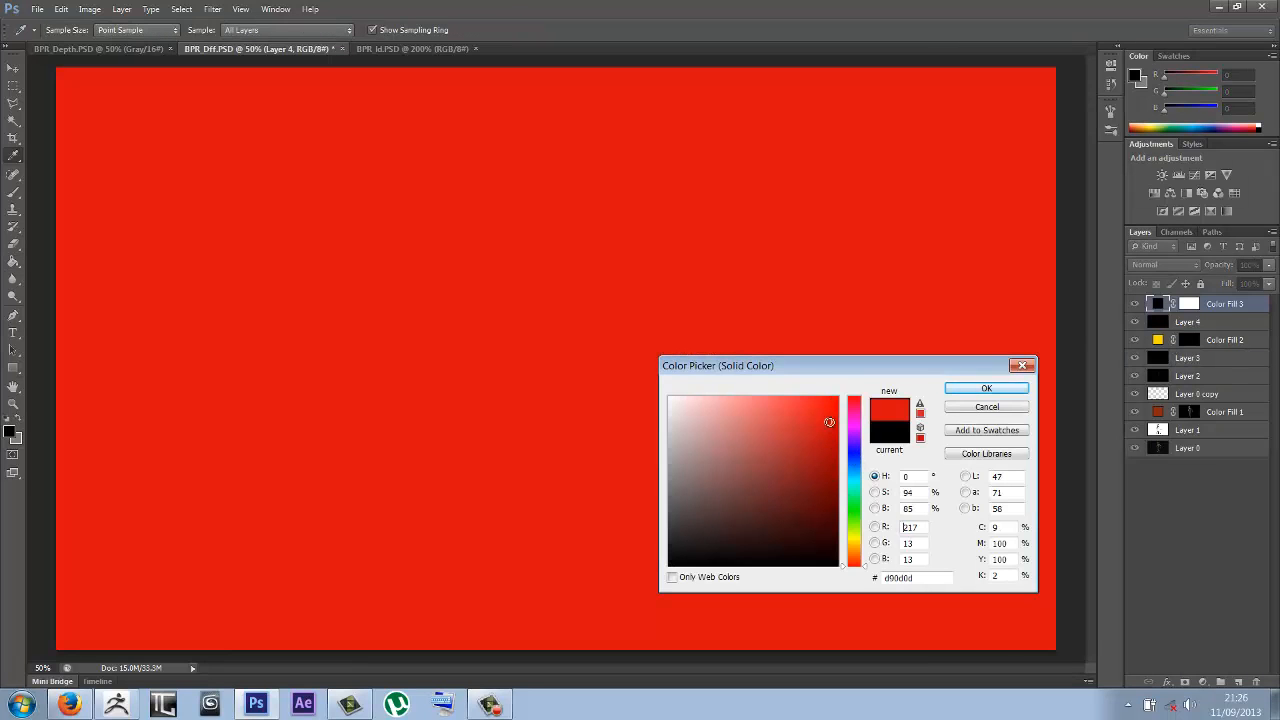
left_click(986, 387)
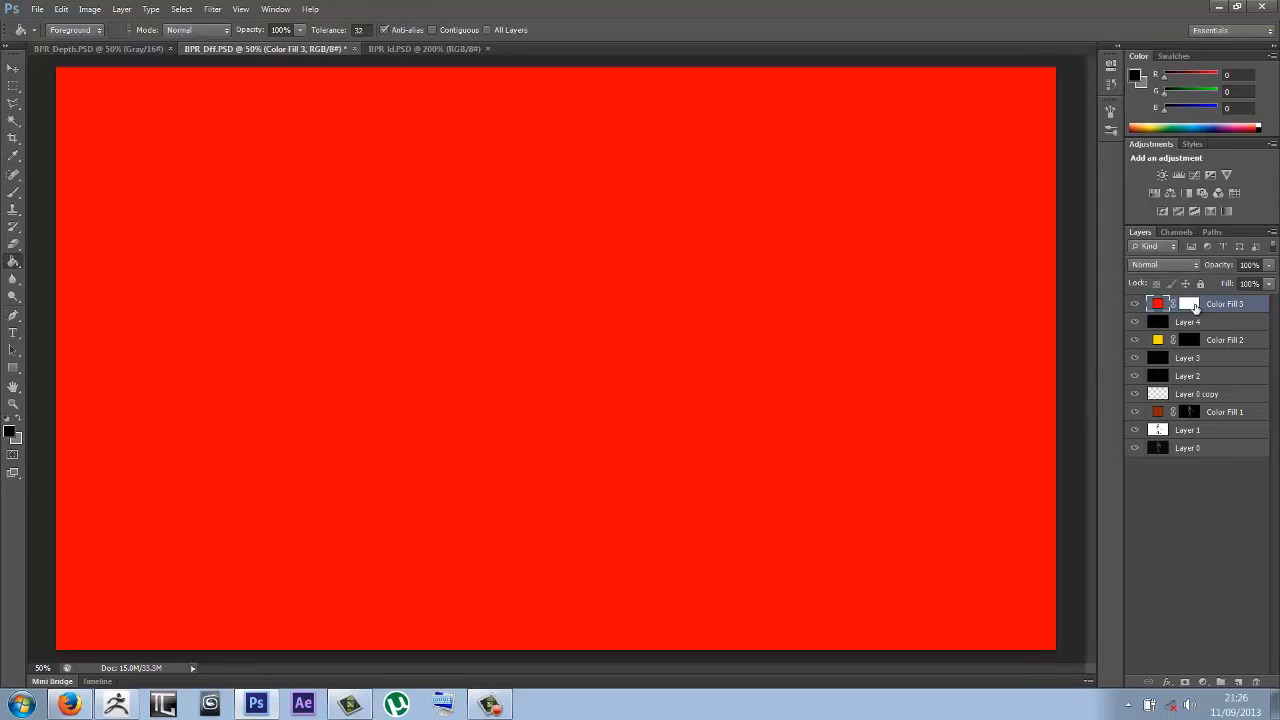
Step: Activate the Color Fill 3 mask, make black the foreground color and load the eyes channel of BPR_Dff.PSD as a new selection
left_click(1192, 304)
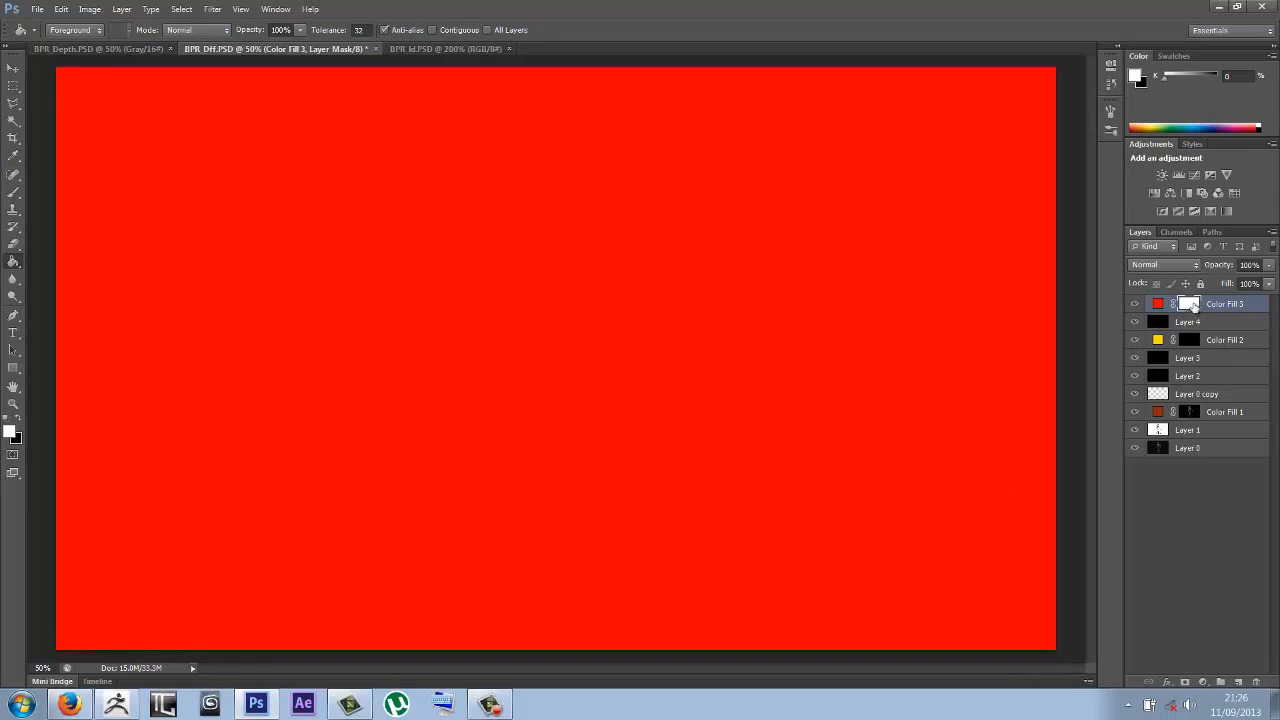
left_click(1177, 232)
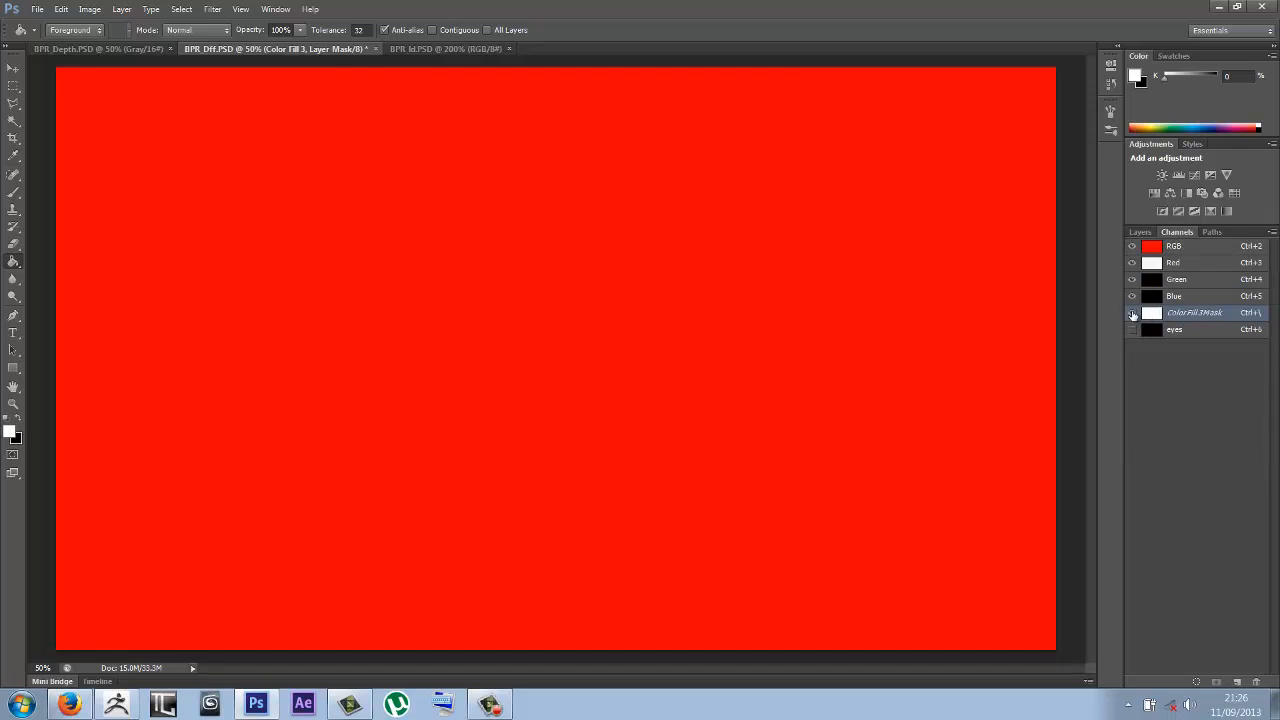
key("x")
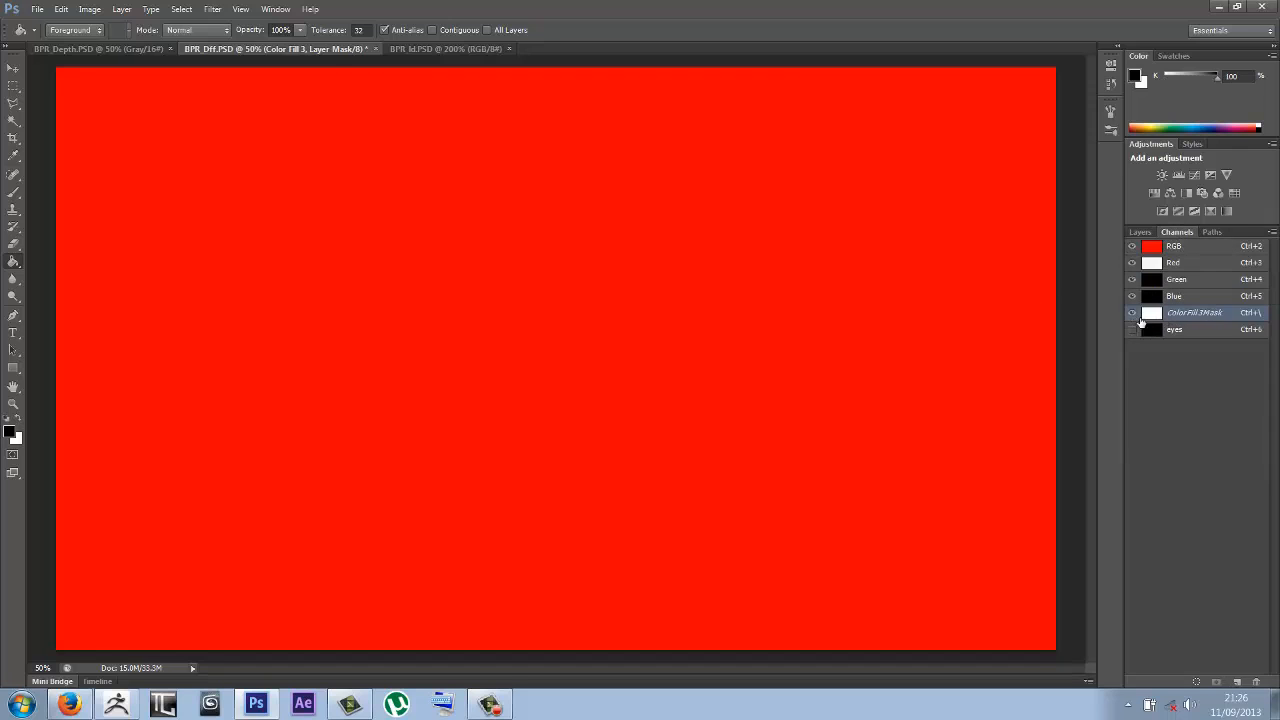
left_click(181, 9)
left_click(230, 307)
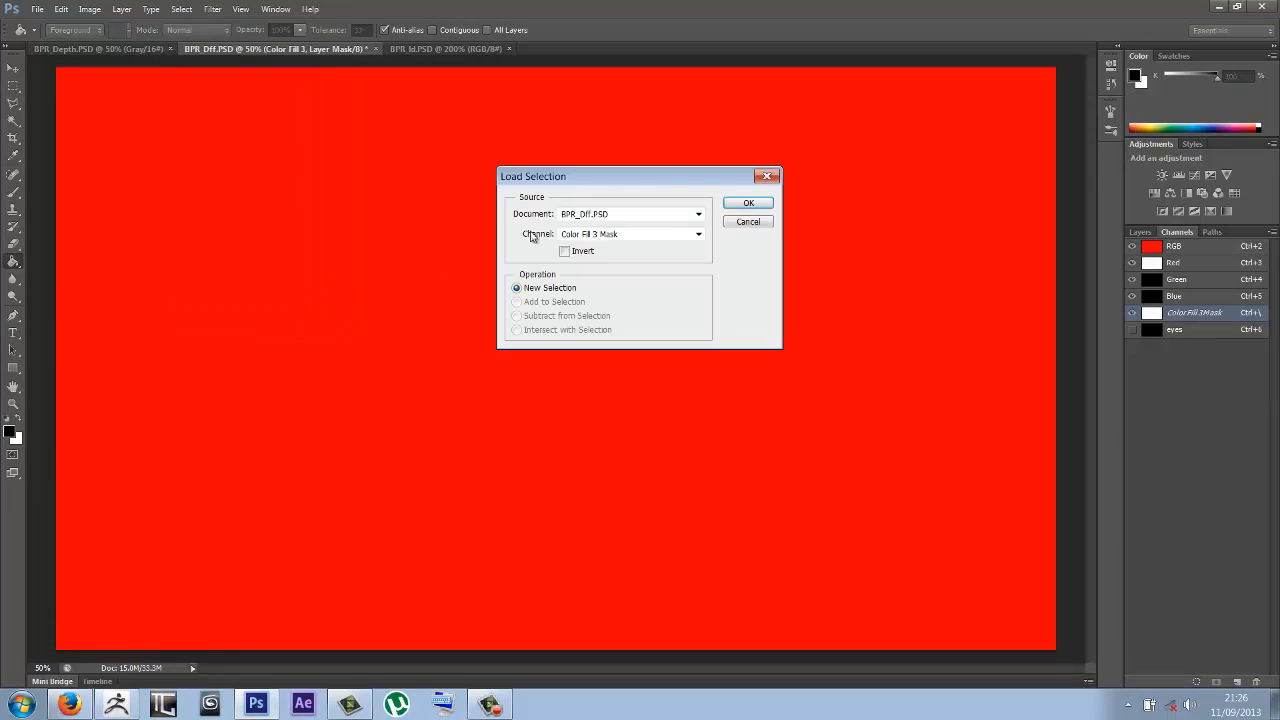
left_click(650, 215)
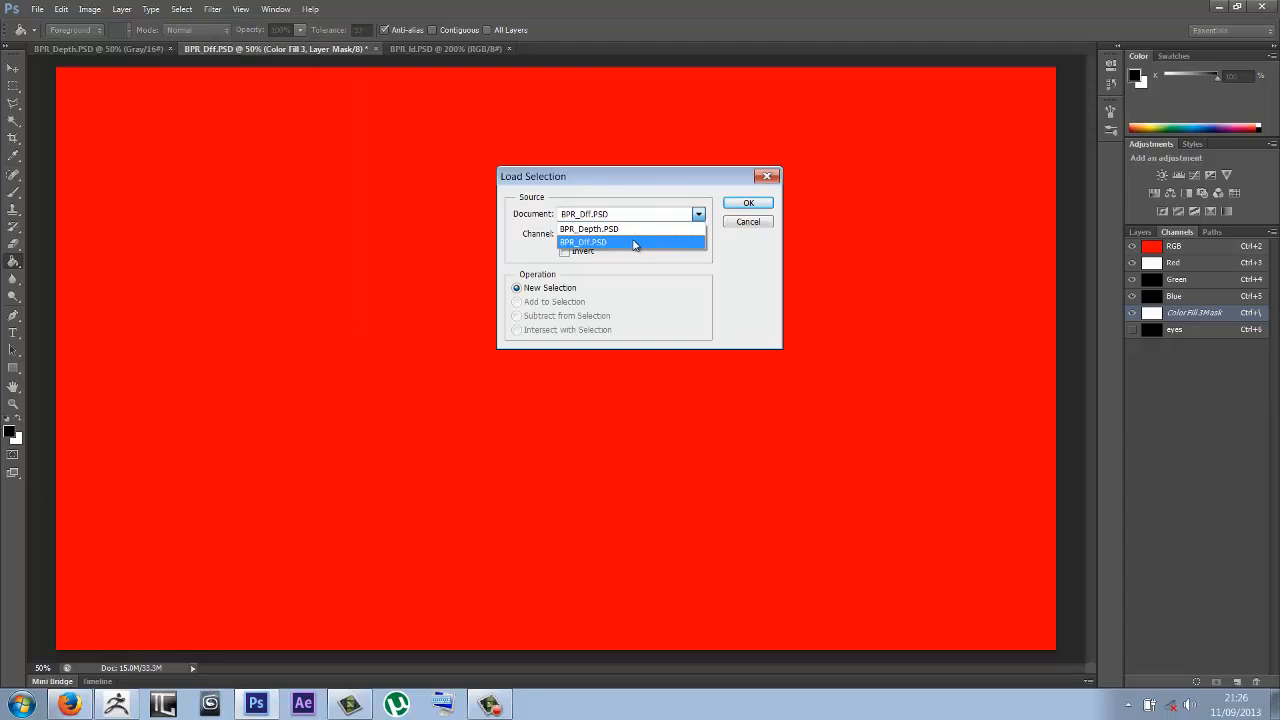
left_click(652, 212)
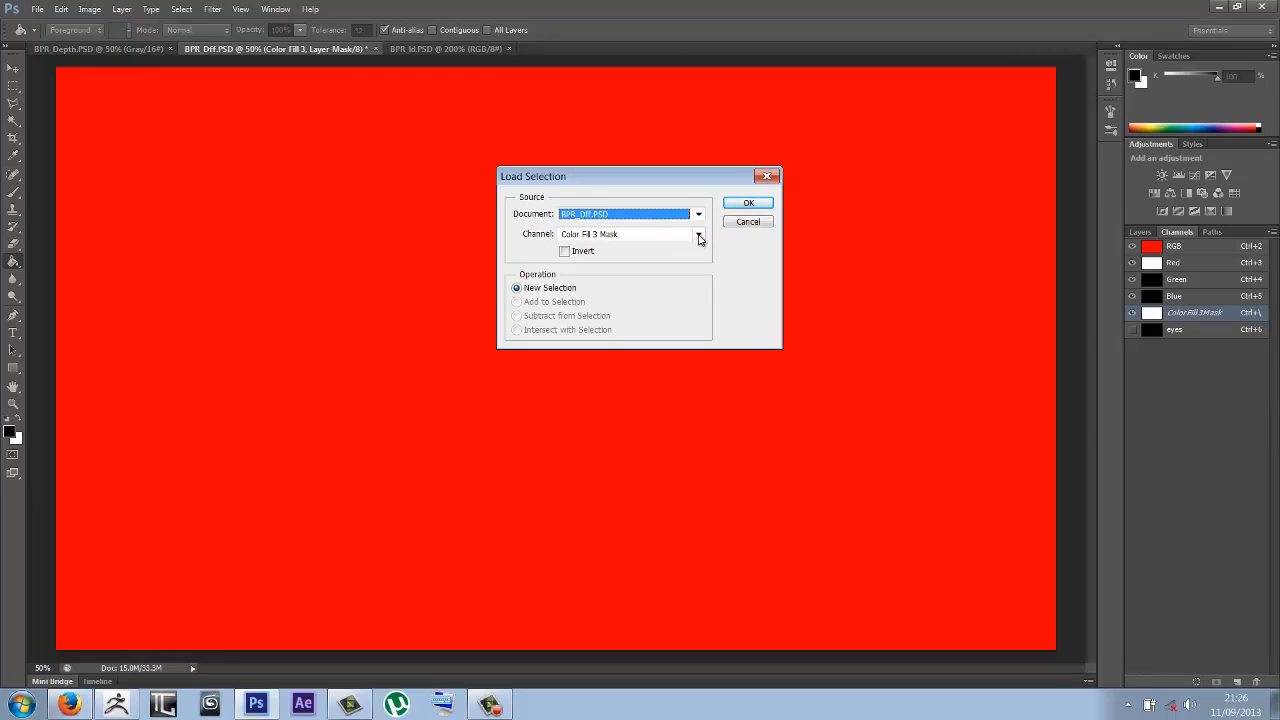
left_click(698, 234)
left_click(598, 278)
left_click(748, 204)
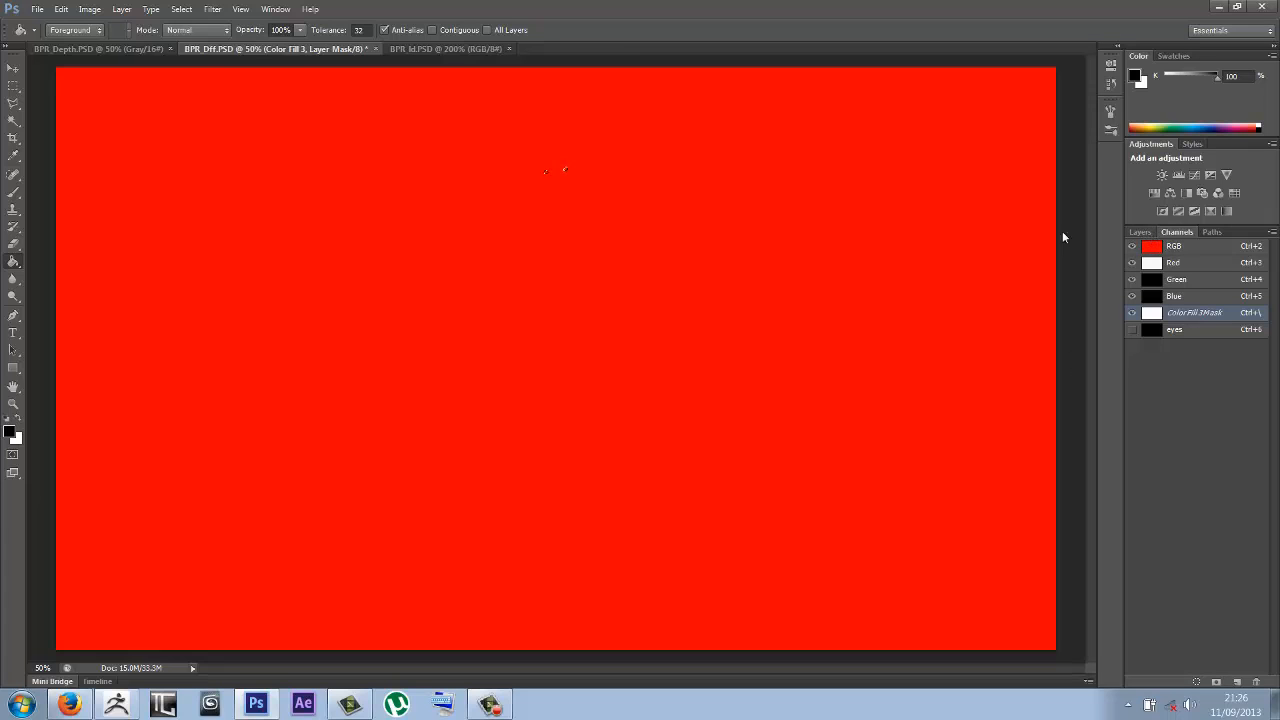
left_click(89, 9)
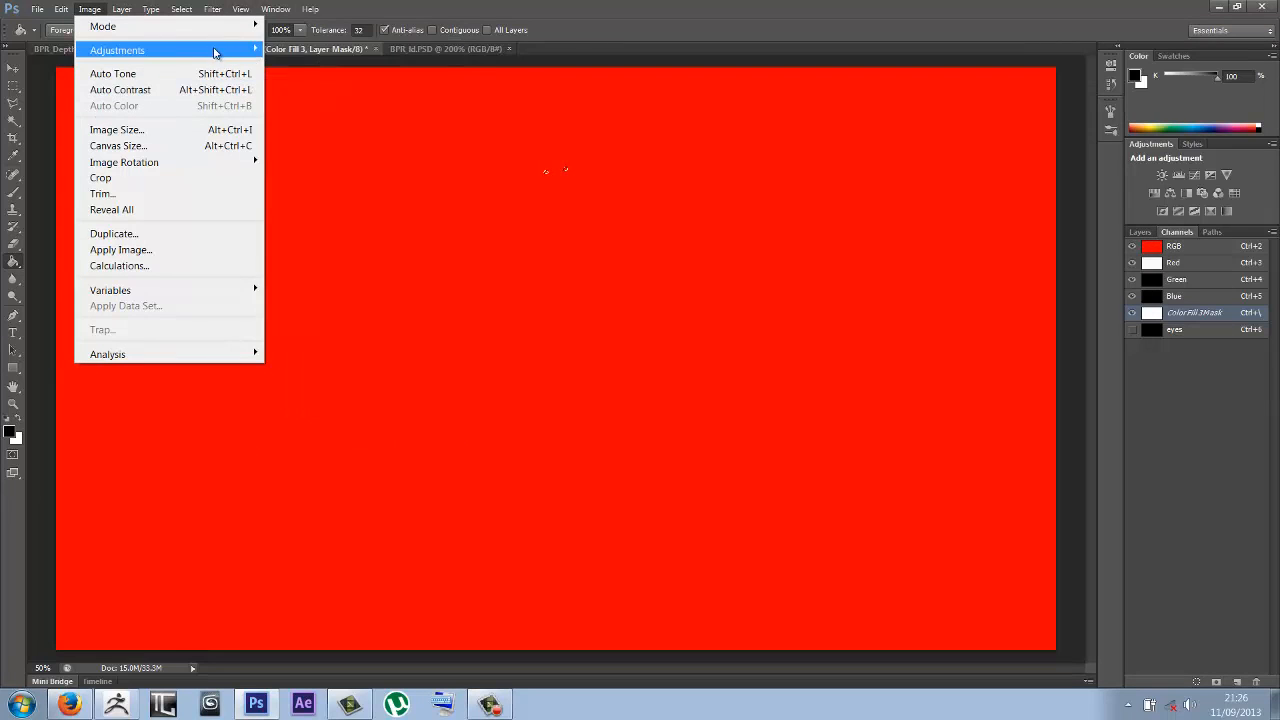
mouse_move(240, 52)
left_click(315, 242)
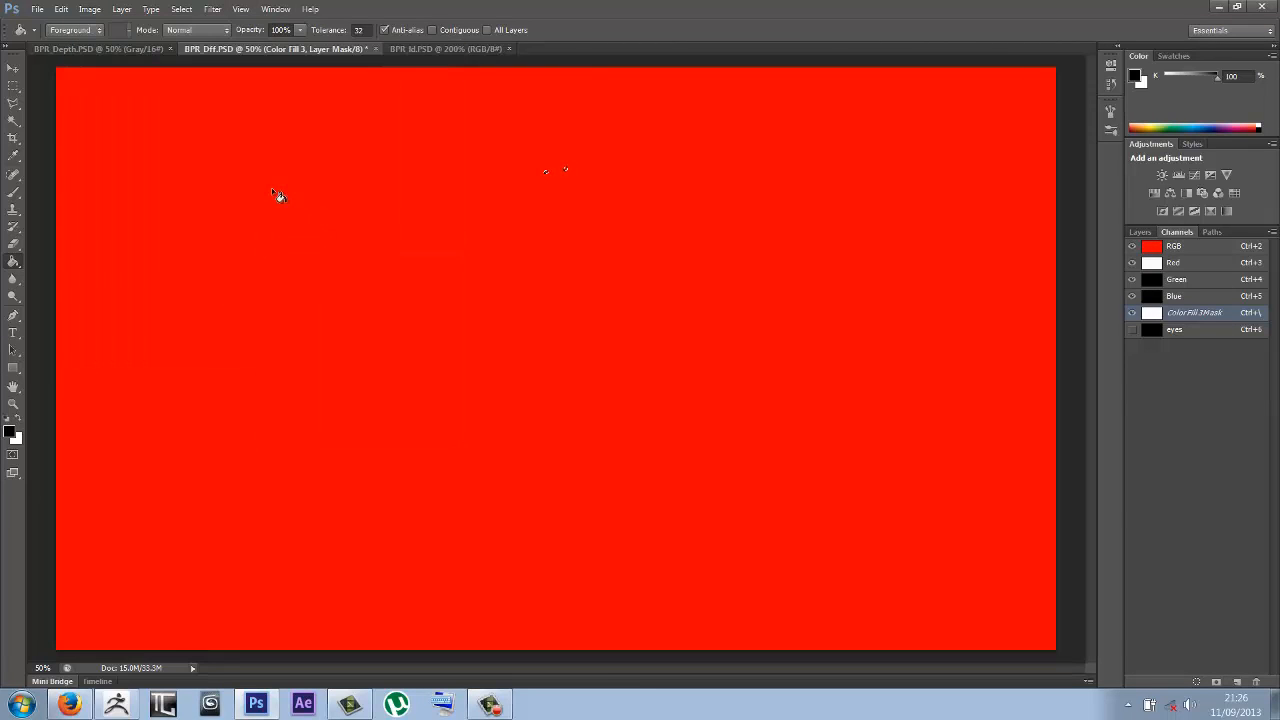
Step: Invert the eye selection, fill the Color Fill 3 mask with black outside the eyes, and deselect
left_click(1140, 232)
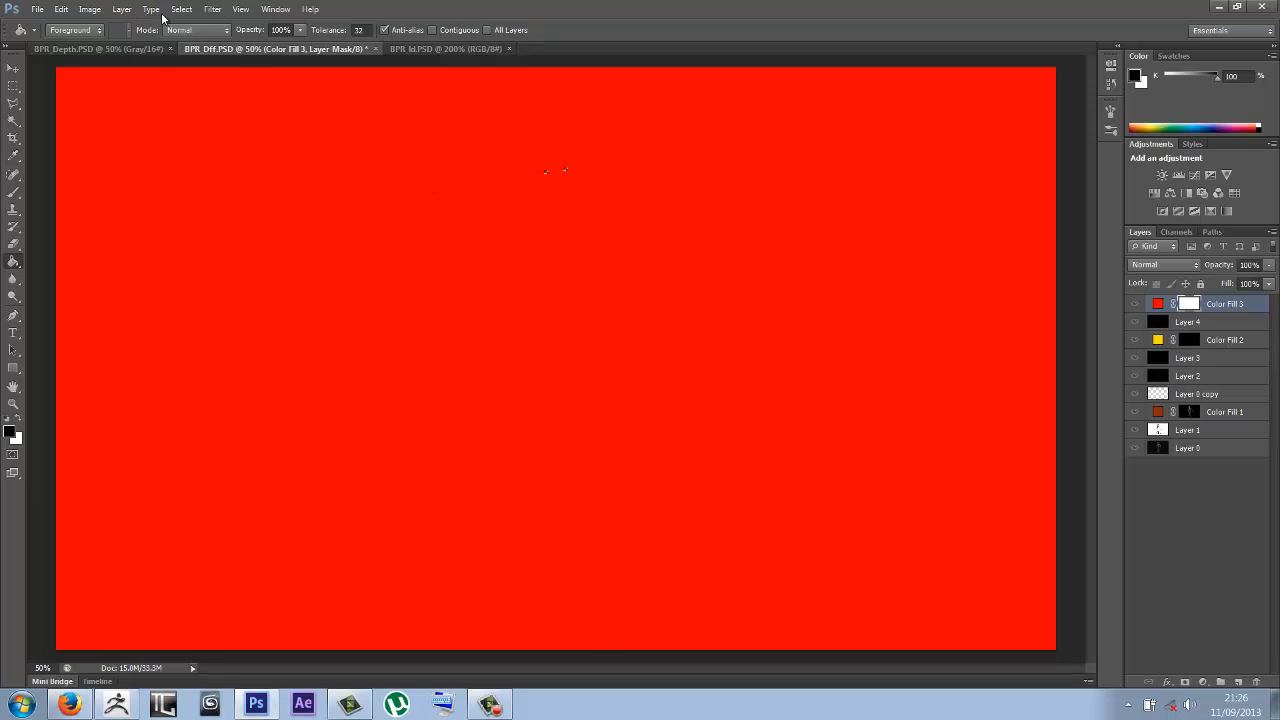
left_click(183, 9)
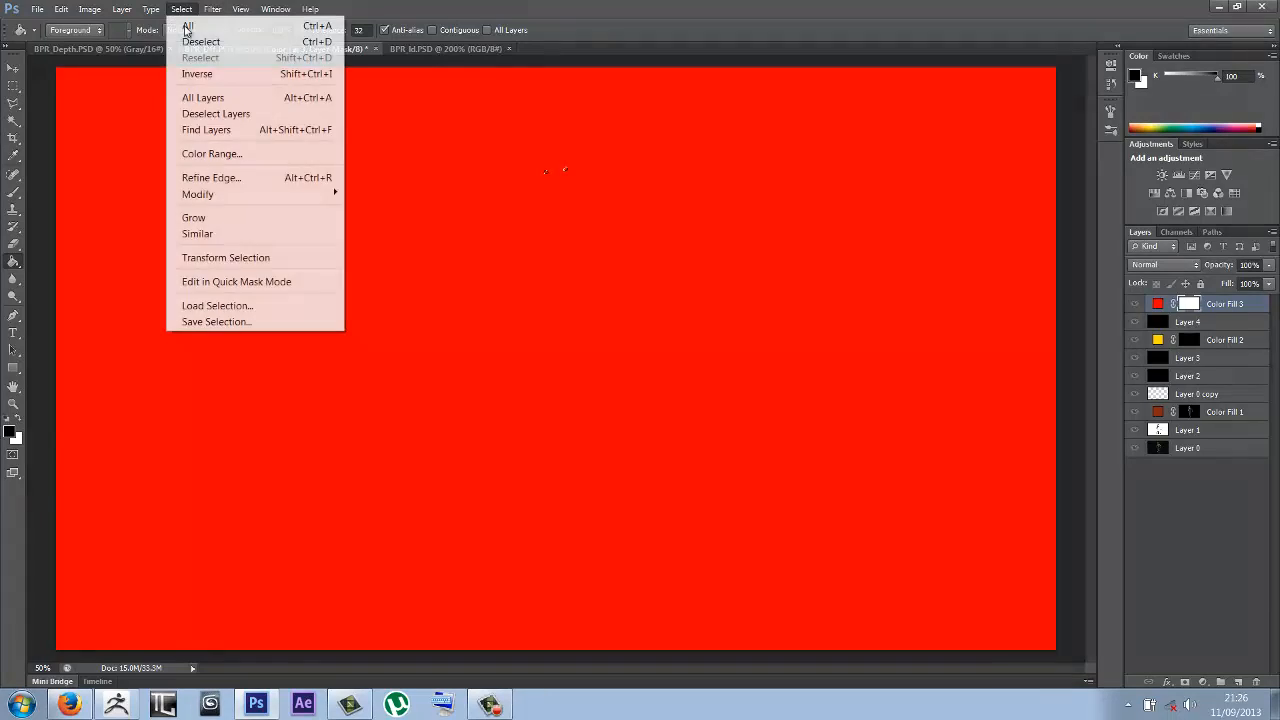
left_click(243, 71)
left_click(475, 144)
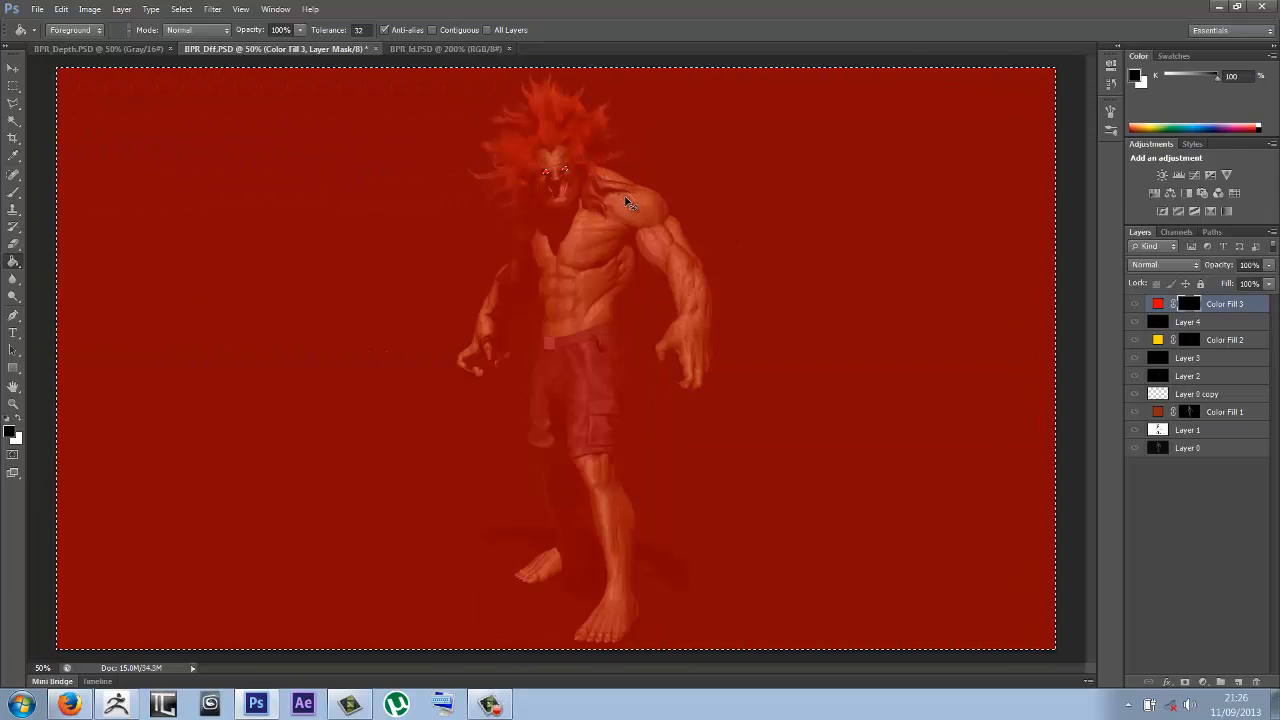
key("ctrl+d")
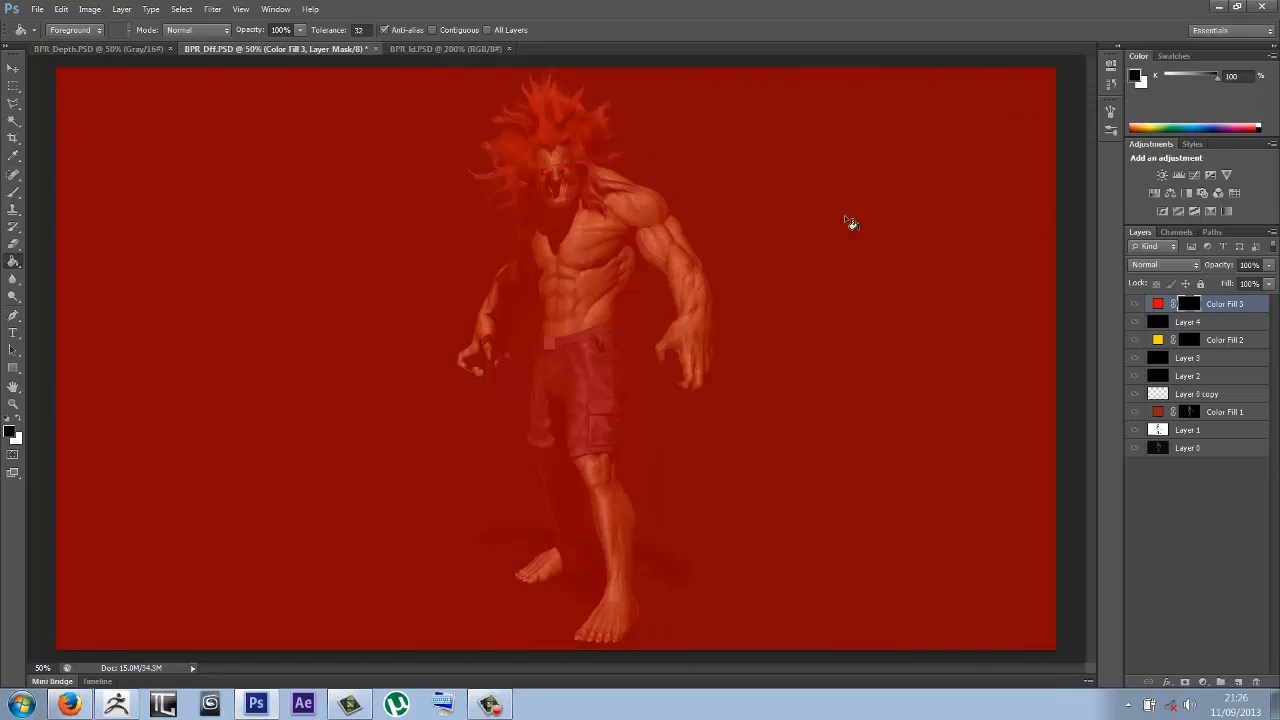
Step: Hide the Color Fill 3 mask channel's red overlay and return to the layer stack
left_click(1186, 233)
left_click(1133, 313)
left_click(1140, 232)
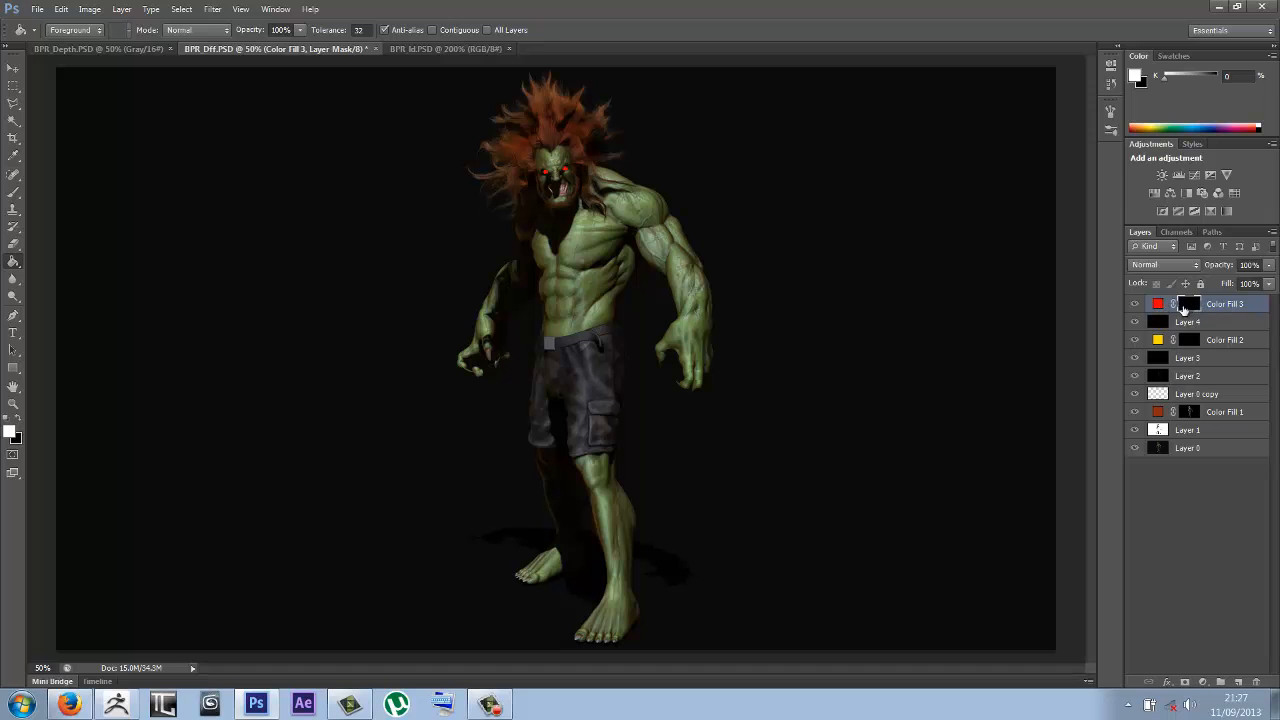
Step: Apply a Gaussian Blur with a radius of about 4.2 pixels to the Color Fill 3 mask to soften the eye glow
left_click(212, 9)
mouse_move(397, 179)
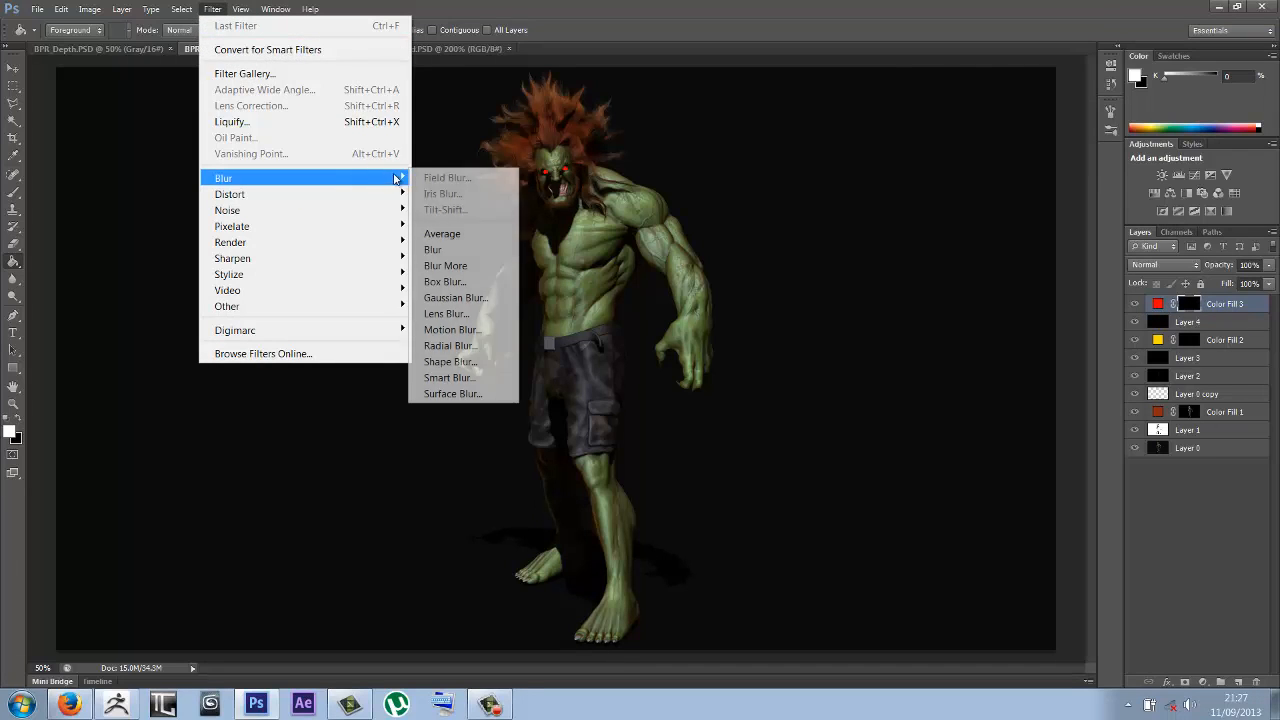
left_click(466, 298)
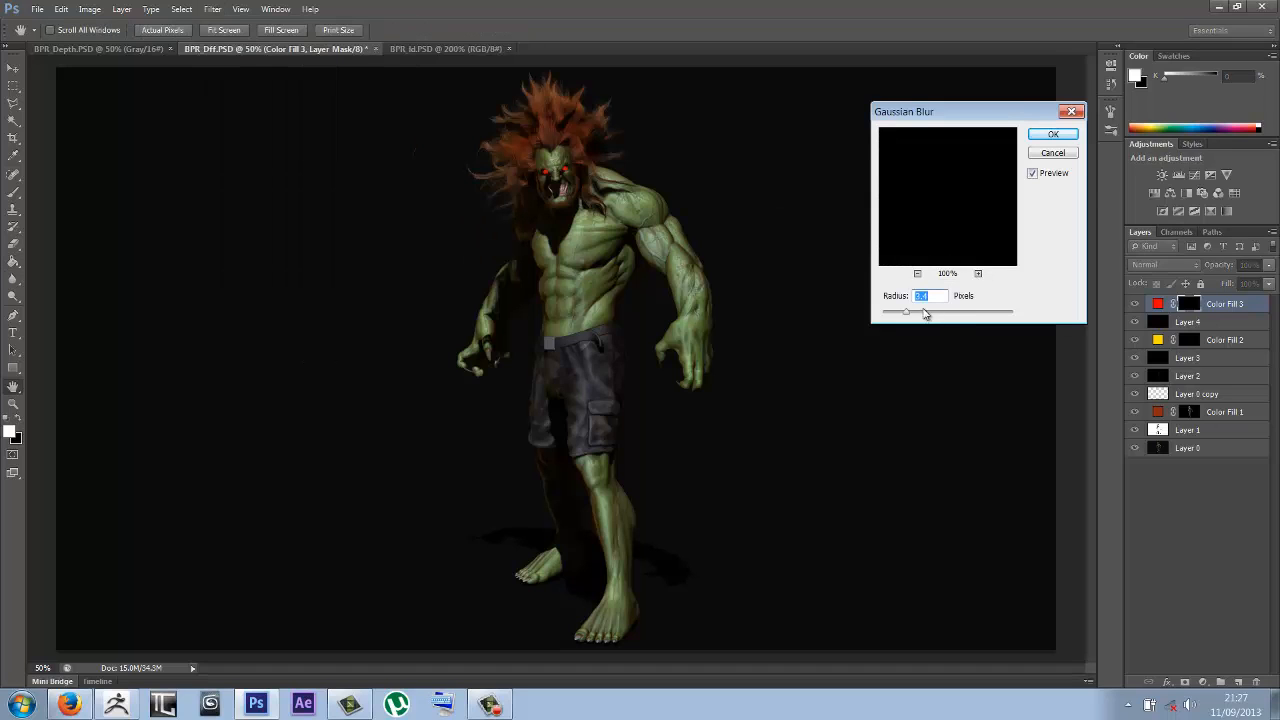
left_click_drag(905, 316, 910, 316)
left_click(918, 273)
left_click(918, 273)
left_click(979, 274)
left_click(979, 274)
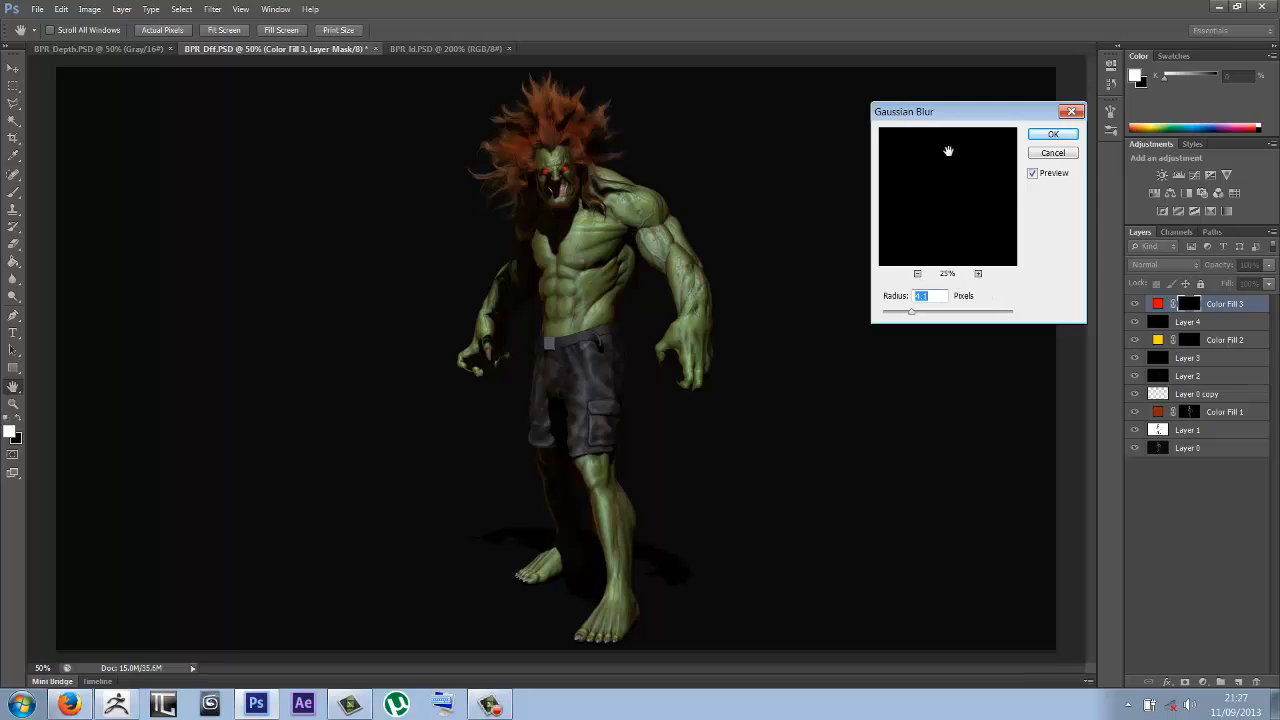
left_click(979, 273)
left_click(979, 273)
left_click(979, 273)
left_click(979, 273)
left_click_drag(968, 221, 969, 218)
left_click_drag(920, 314, 913, 318)
left_click(1052, 136)
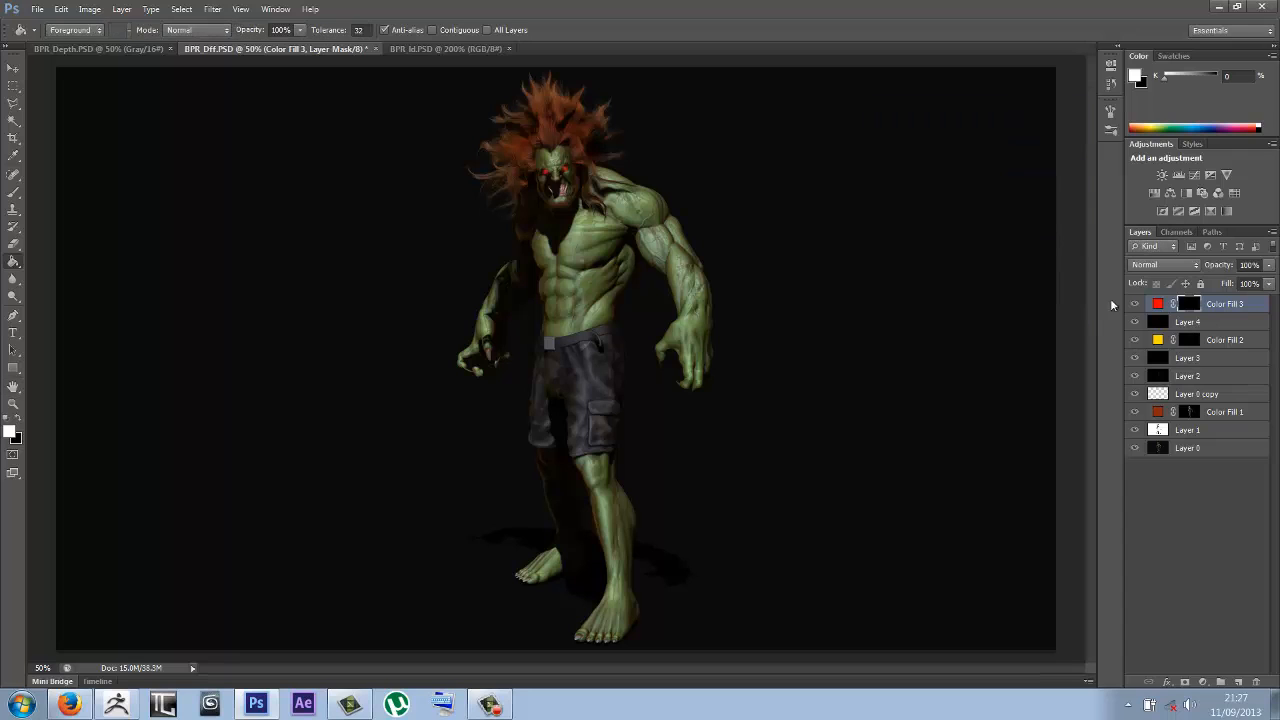
Step: Try the Screen blend mode on Color Fill 3, and settle on Linear Dodge (Add)
left_click(1177, 266)
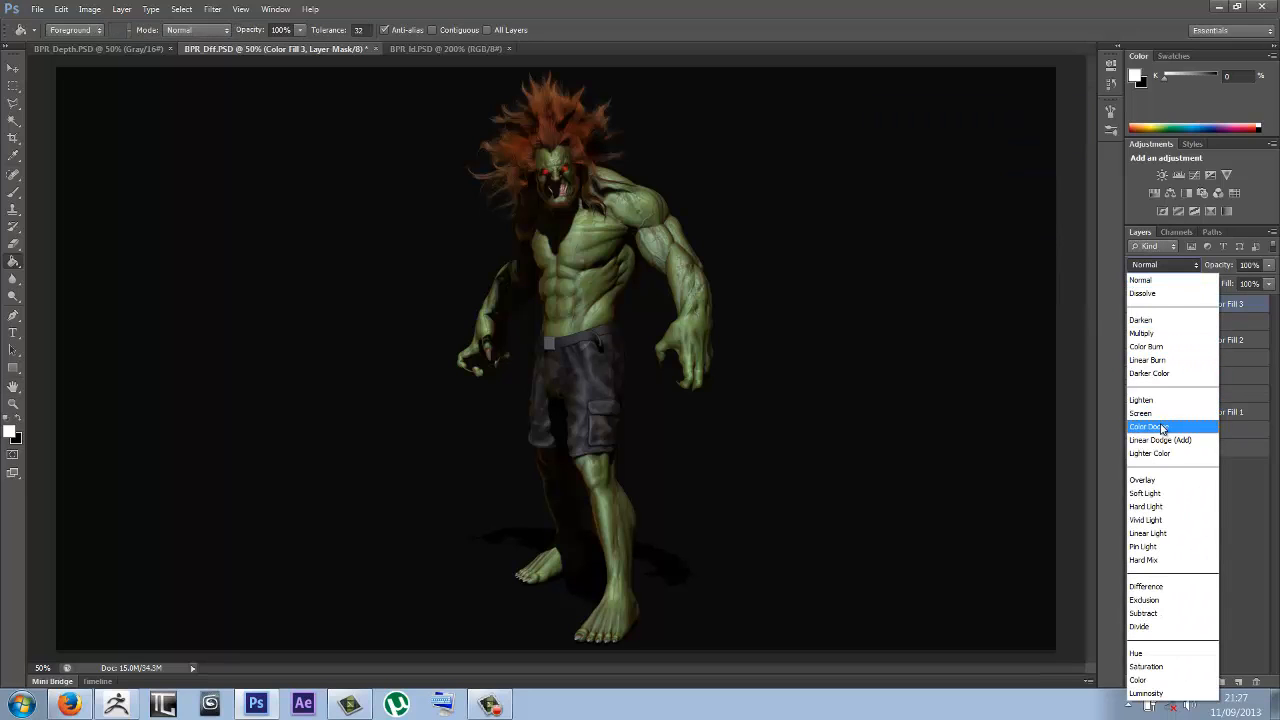
left_click(1155, 413)
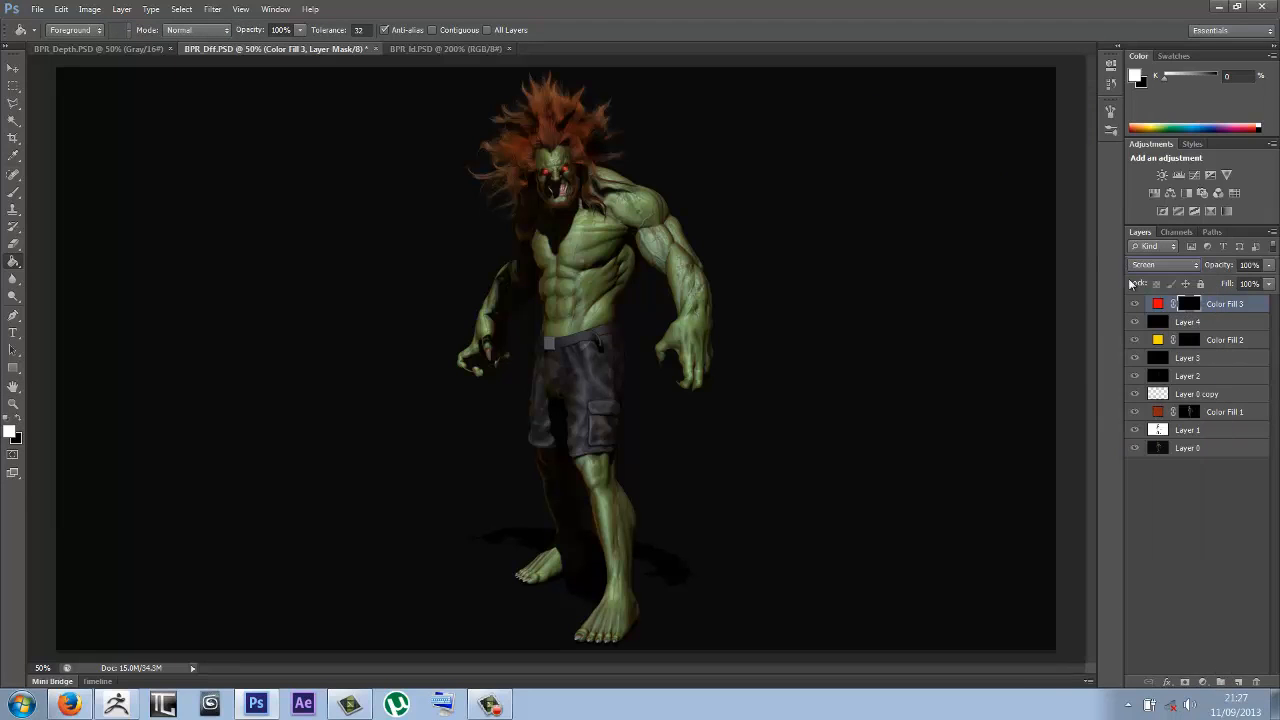
left_click(1187, 266)
left_click(1165, 442)
Step: Recolor the Color Fill 3 eye glow to yellow-orange, hex e9aa00
left_click(13, 68)
key("z")
left_click(577, 181)
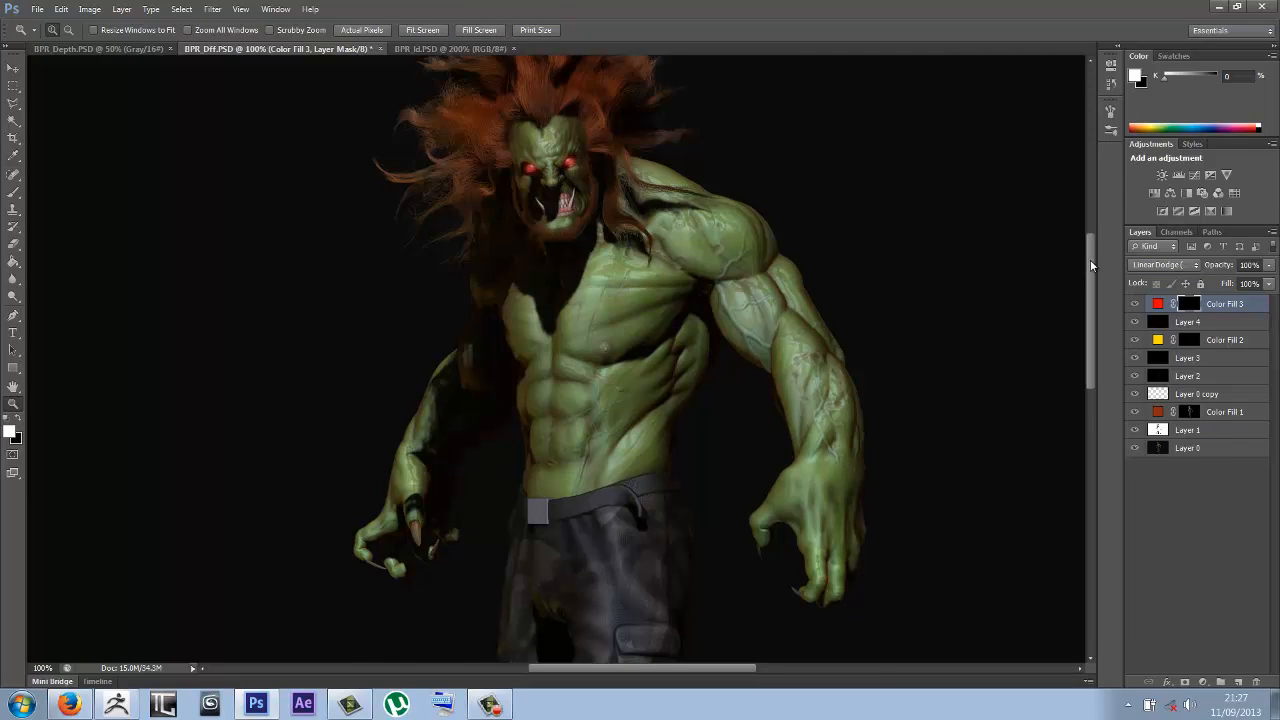
scroll(1090, 259, "up", 3)
double_click(1158, 305)
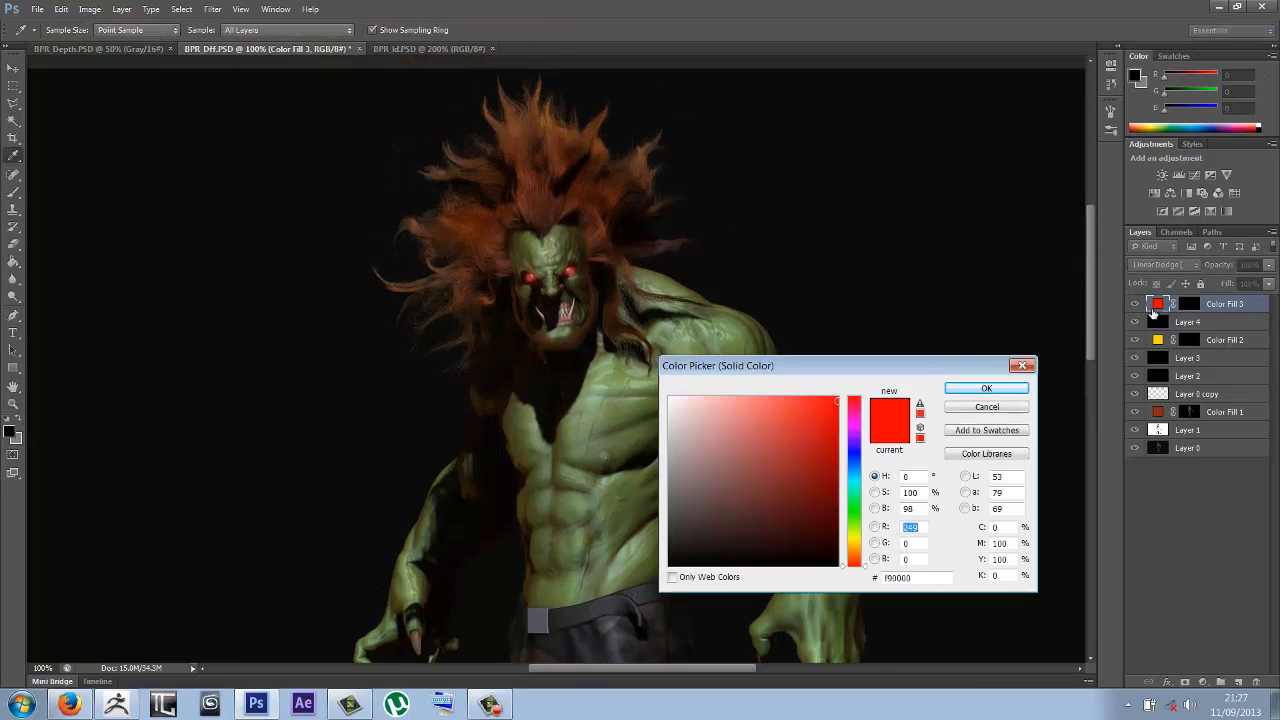
left_click(838, 489)
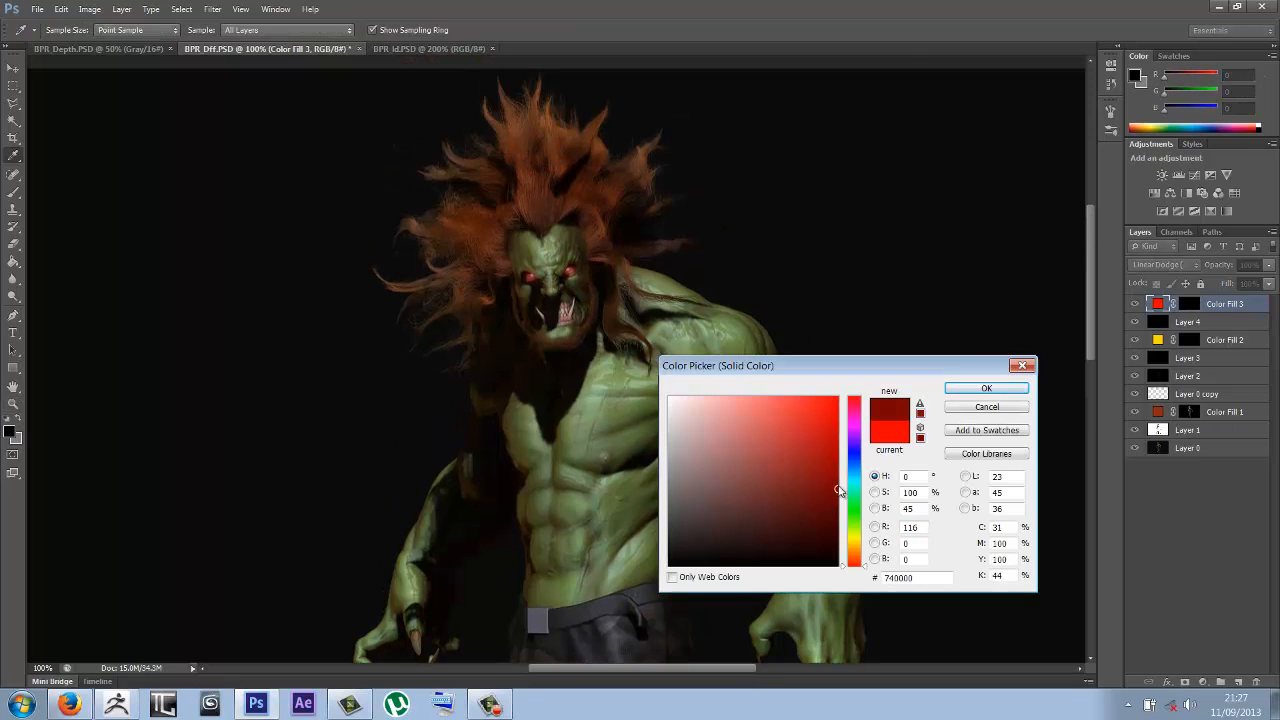
left_click(854, 545)
left_click_drag(822, 442, 837, 411)
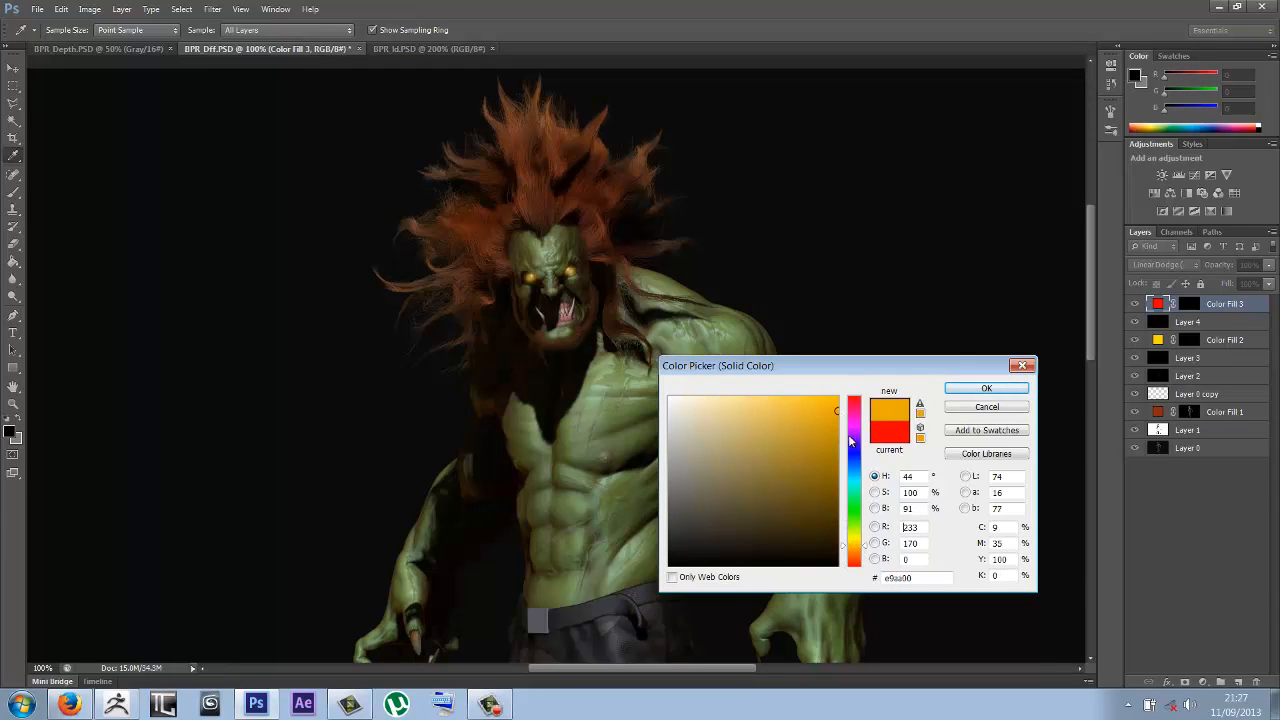
left_click(986, 388)
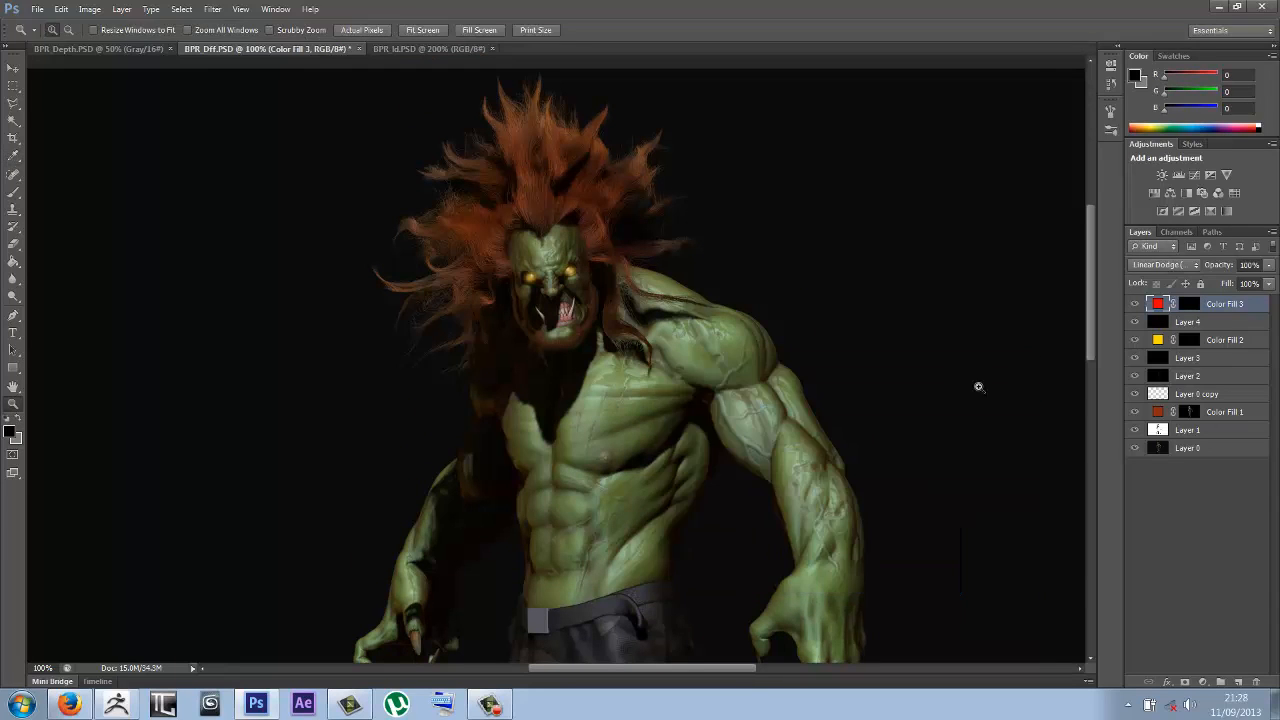
Step: Duplicate Layer 0 and place the copy beneath the original at the base of the layer stack
left_click_drag(1089, 278, 1092, 296)
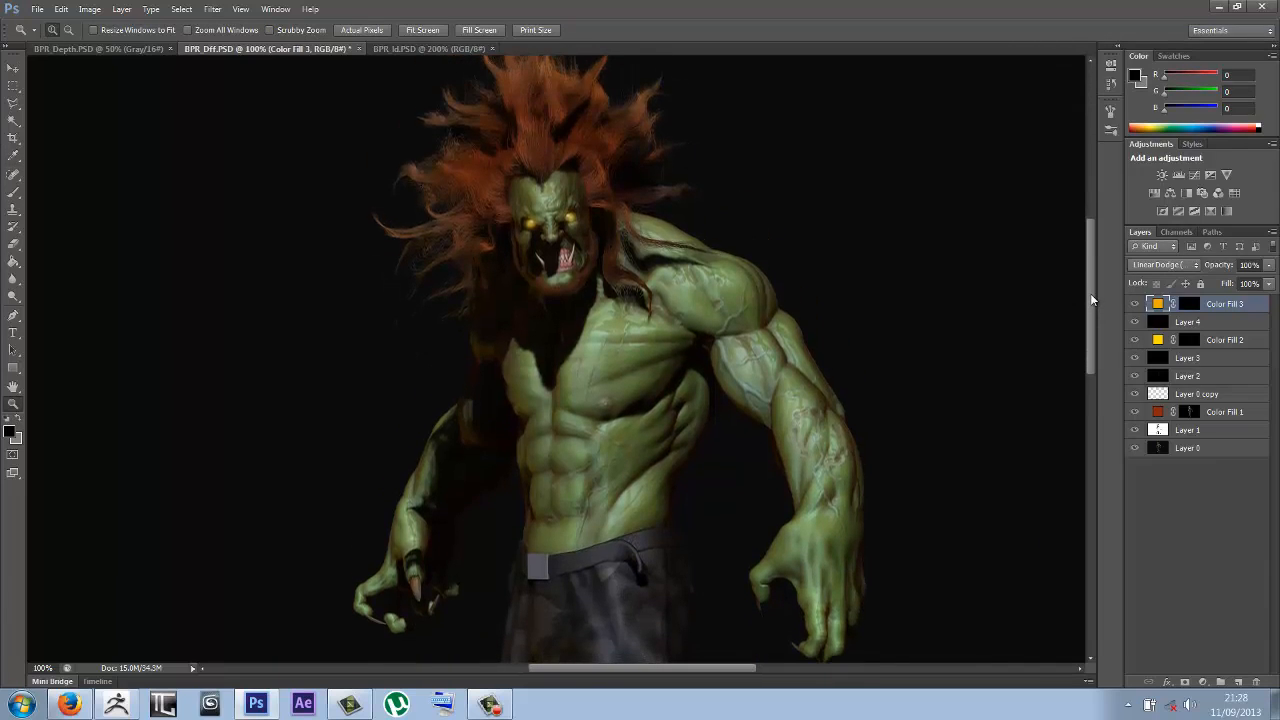
left_click(662, 308, "alt")
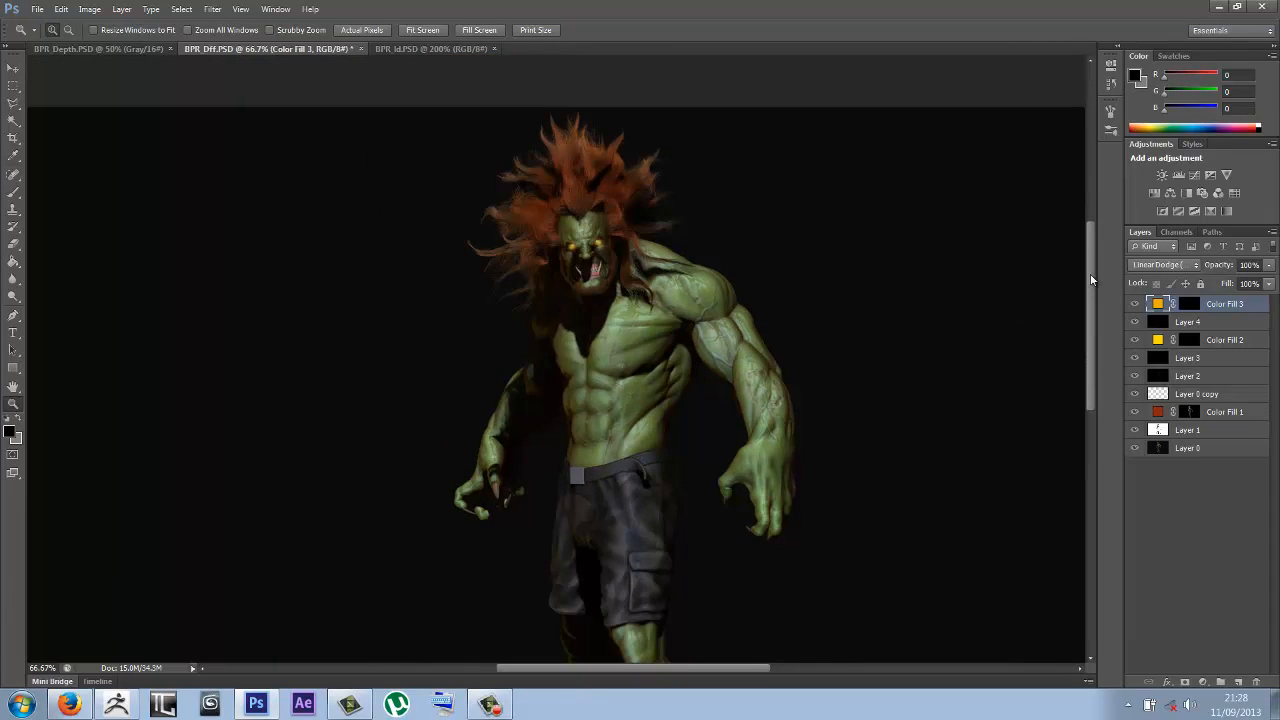
left_click_drag(1088, 277, 1088, 299)
left_click(738, 354, "alt")
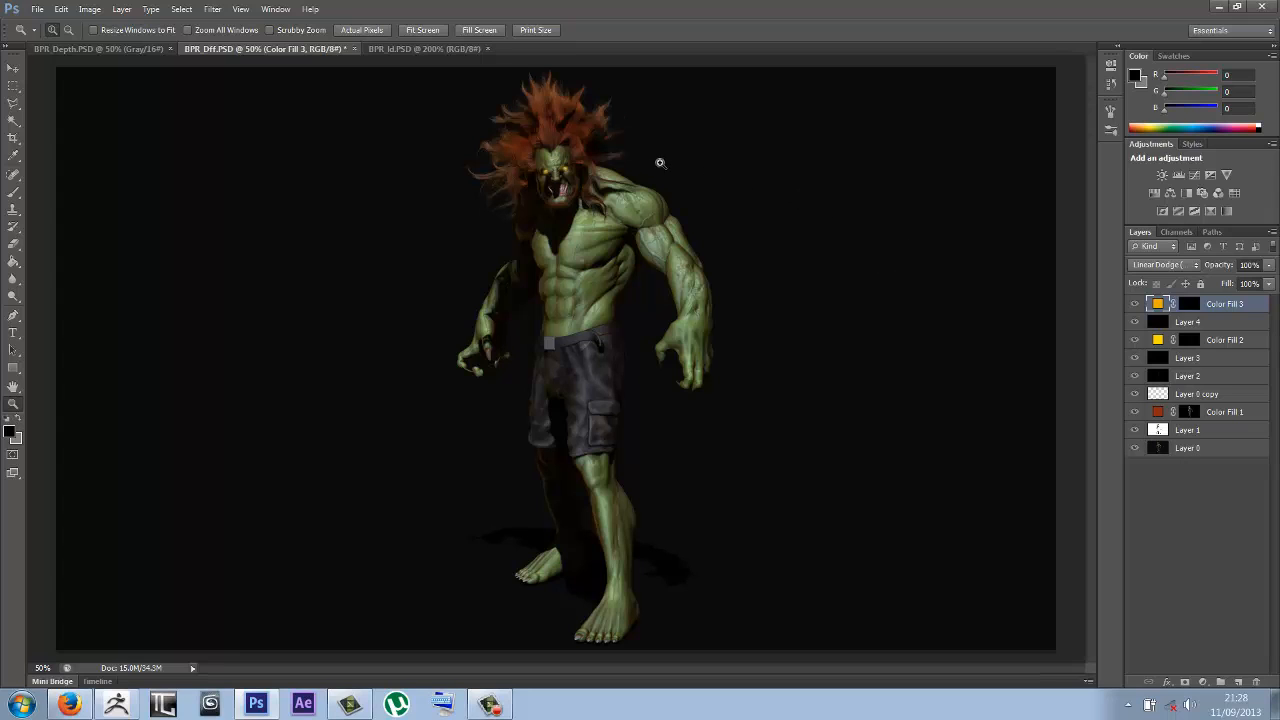
left_click(1207, 452)
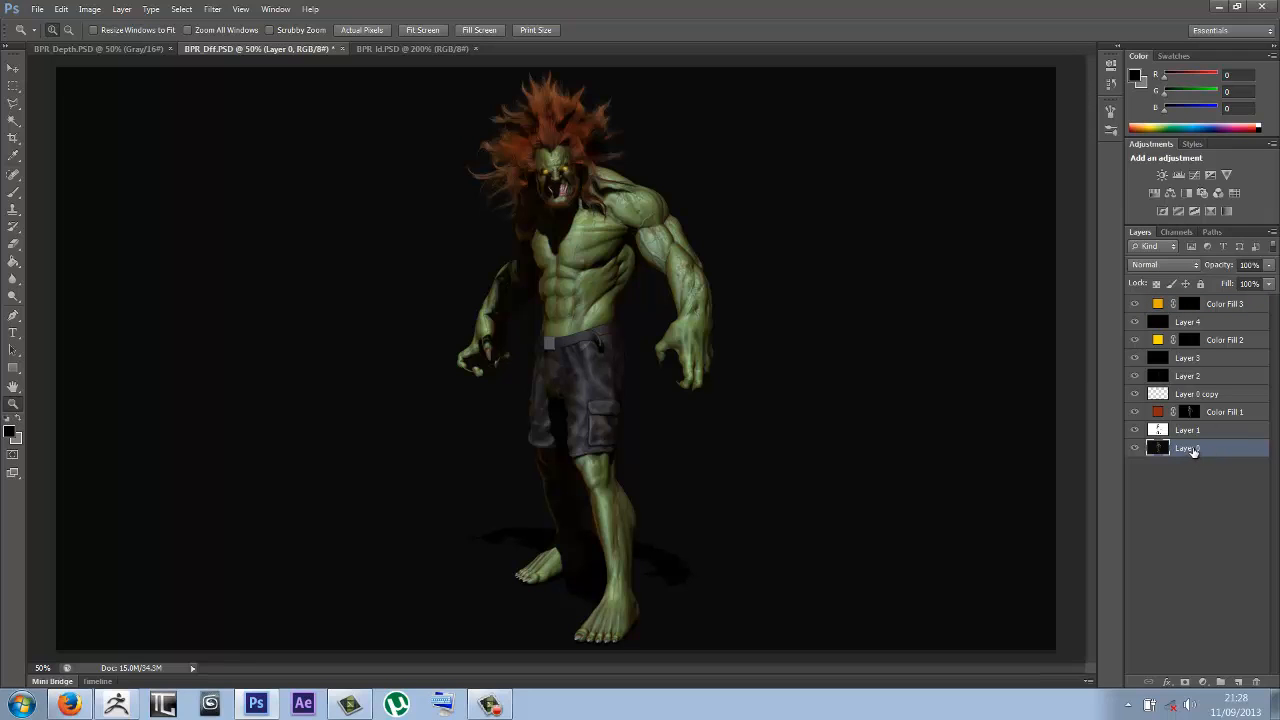
key("alt")
left_click_drag(1199, 452, 1183, 463, "alt")
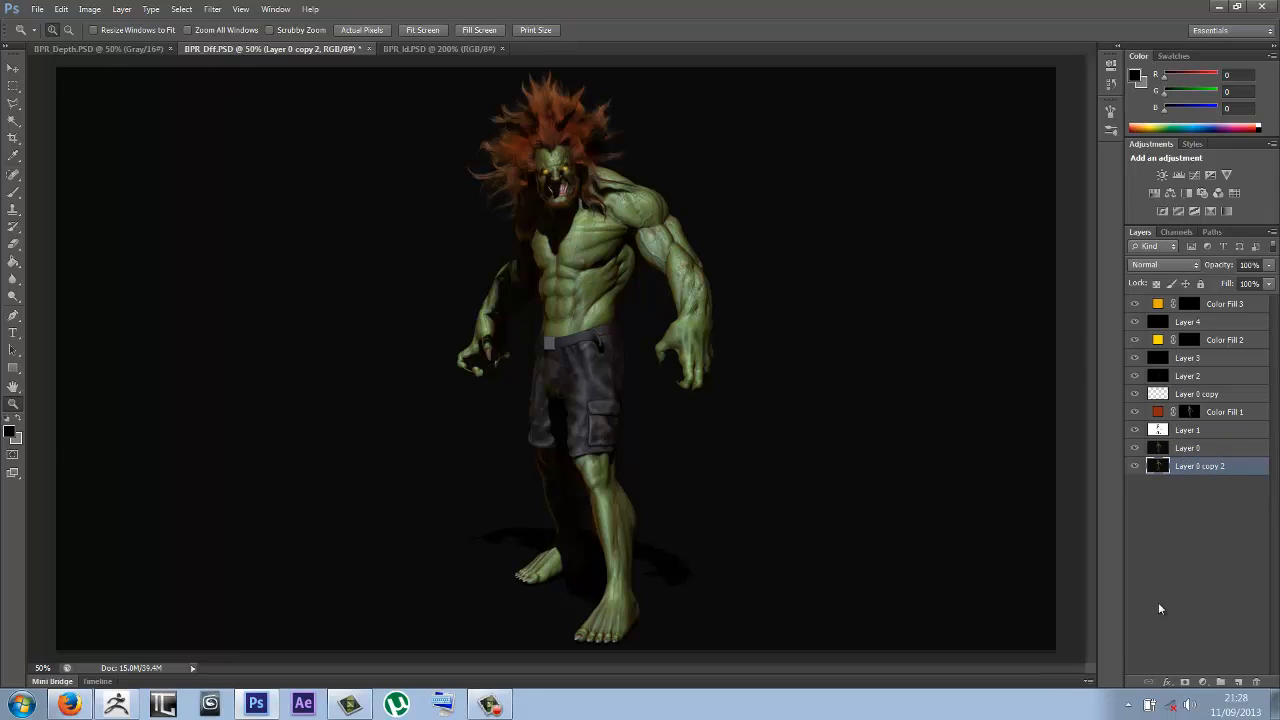
Step: Add a black solid color fill layer between Layer 0 copy 2 and Layer 0
left_click(1203, 682)
left_click(1182, 369)
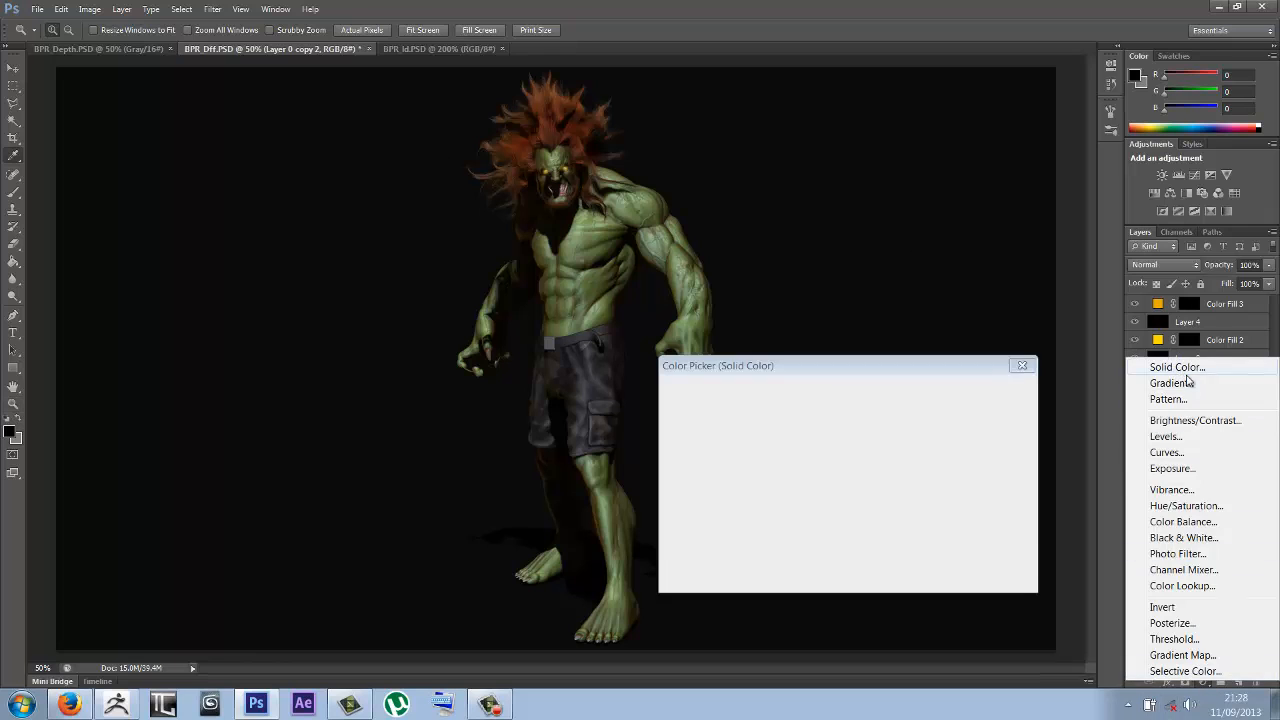
left_click(1006, 390)
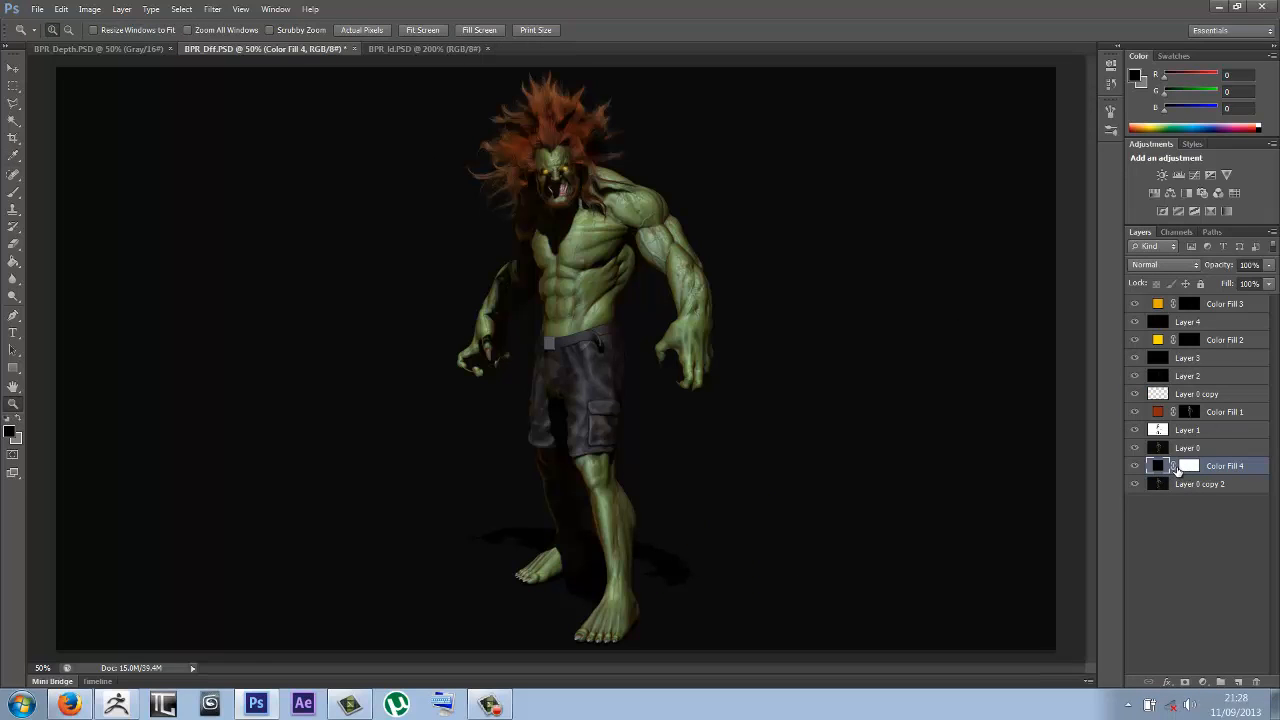
Step: Add a layer mask to Layer 0 in BPR_Dff.PSD, fetching the silhouette from BPR_Mask.PSD
left_click(1164, 450)
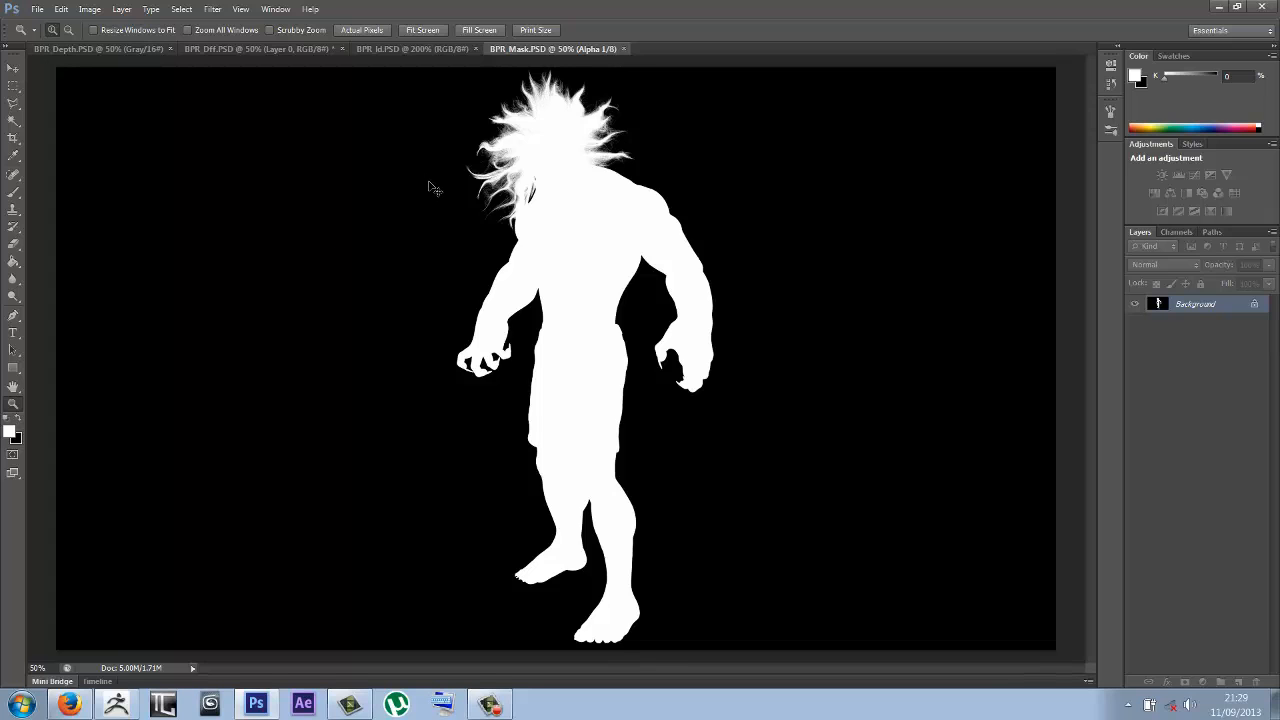
left_click(225, 48)
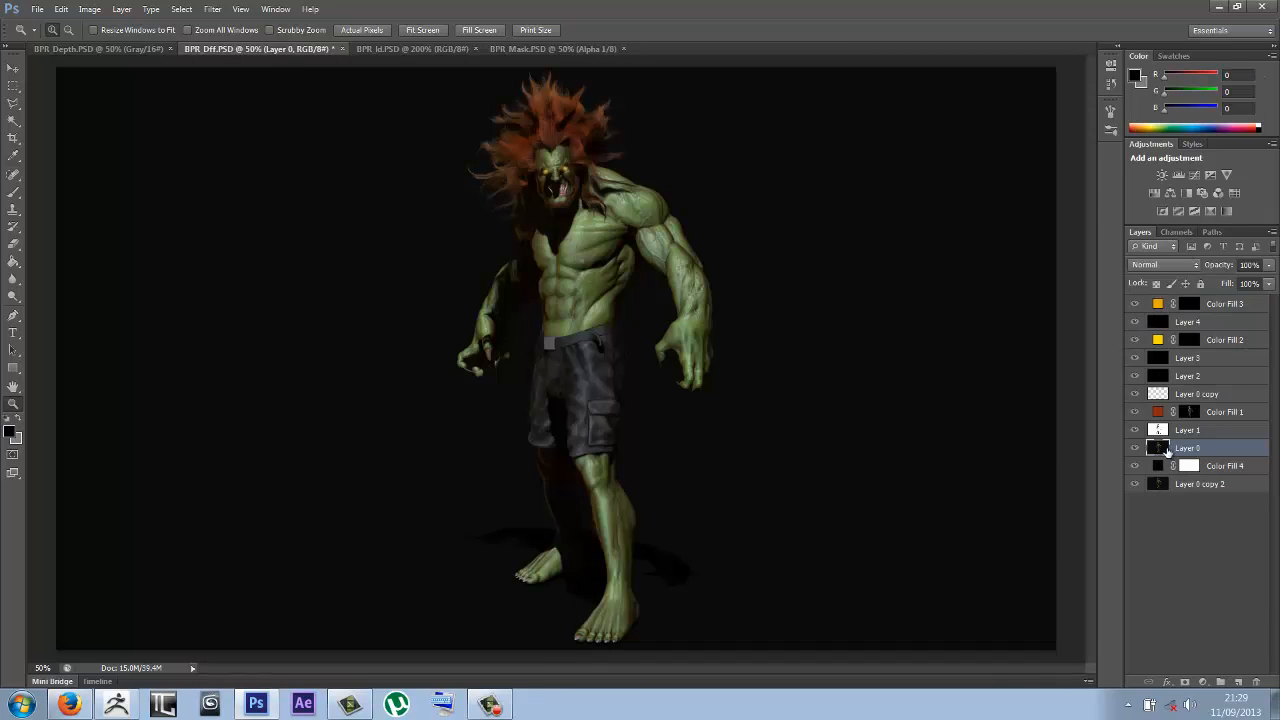
left_click(1185, 681)
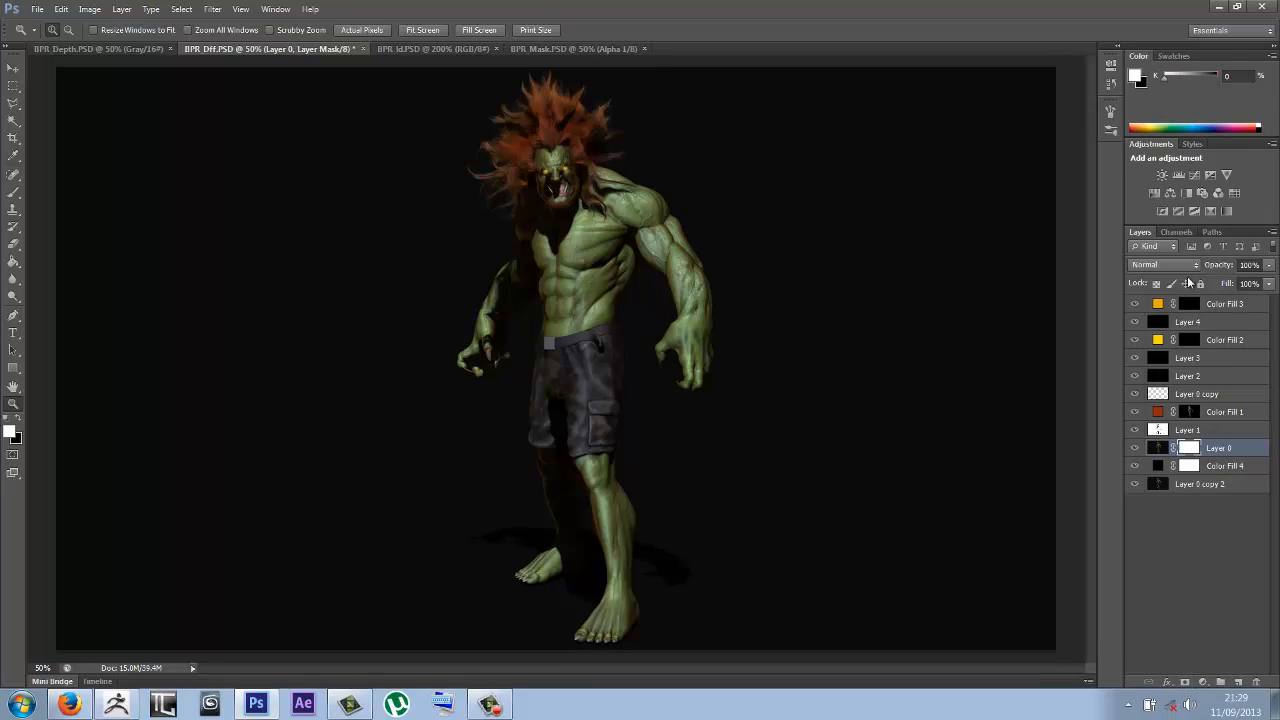
Step: Paste the creature silhouette into the Layer 0 Mask channel, deselect, hide the mask overlay and return to the layer stack
left_click(1180, 231)
key("x")
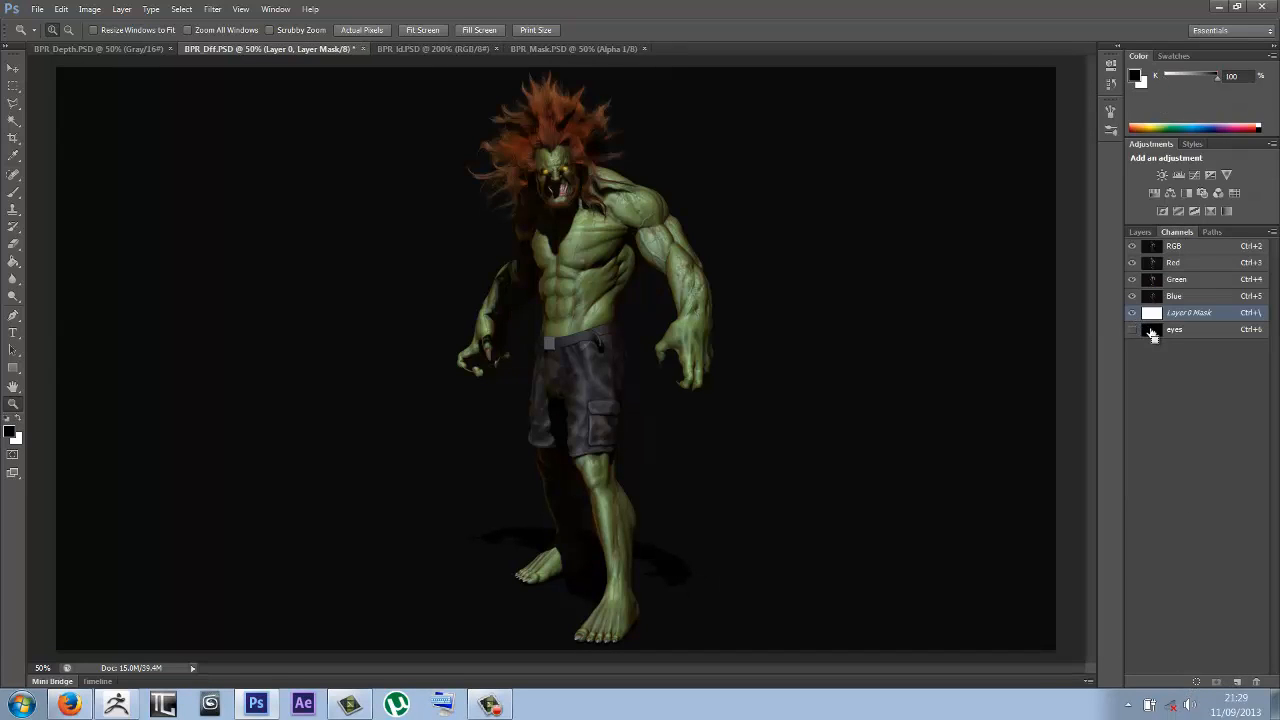
key("ctrl+v")
key("ctrl+d")
left_click(1133, 313)
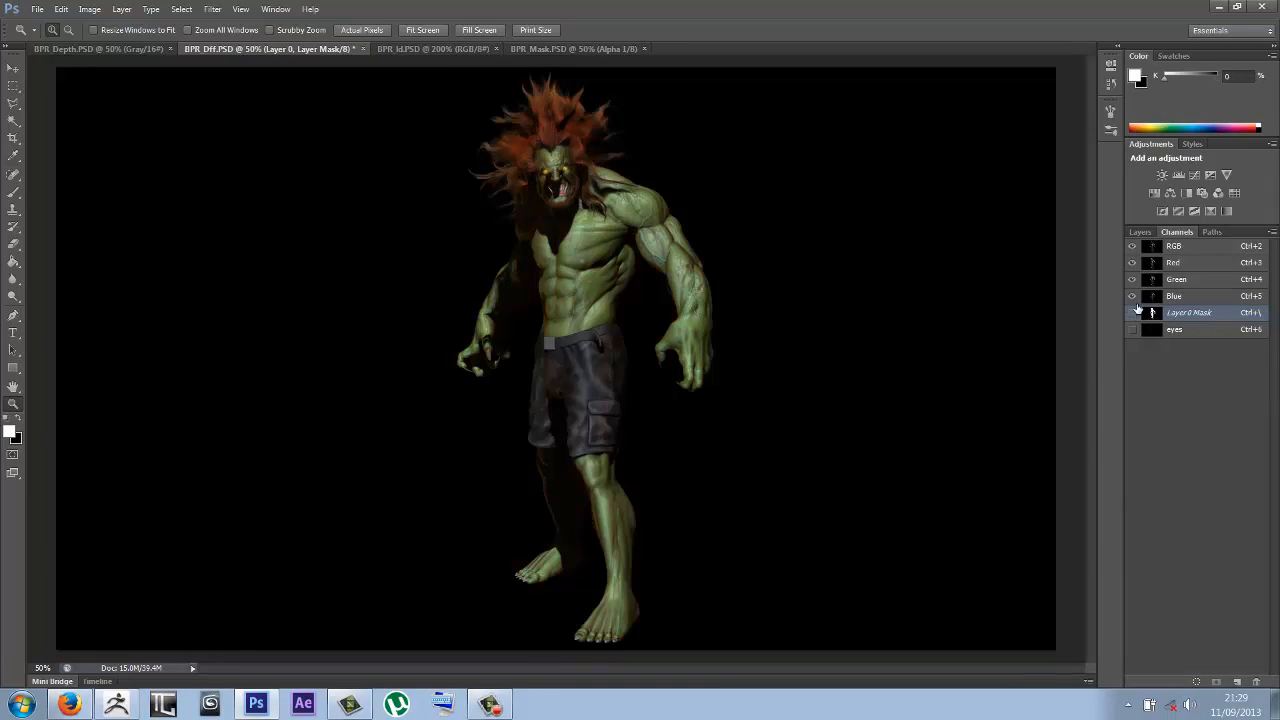
left_click(1141, 232)
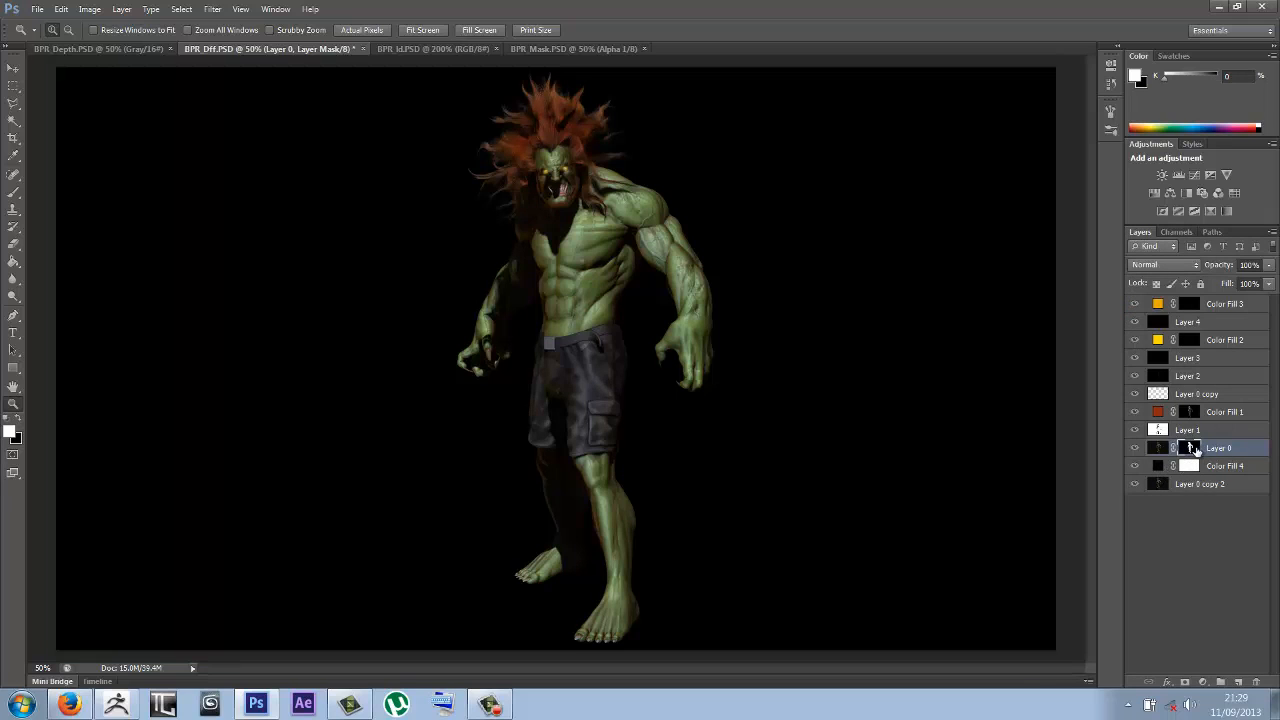
Step: Copy the Layer 0 silhouette mask onto Color Fill 4, replacing its existing mask
key("alt")
key("alt")
left_click_drag(1191, 453, 1190, 467, "alt")
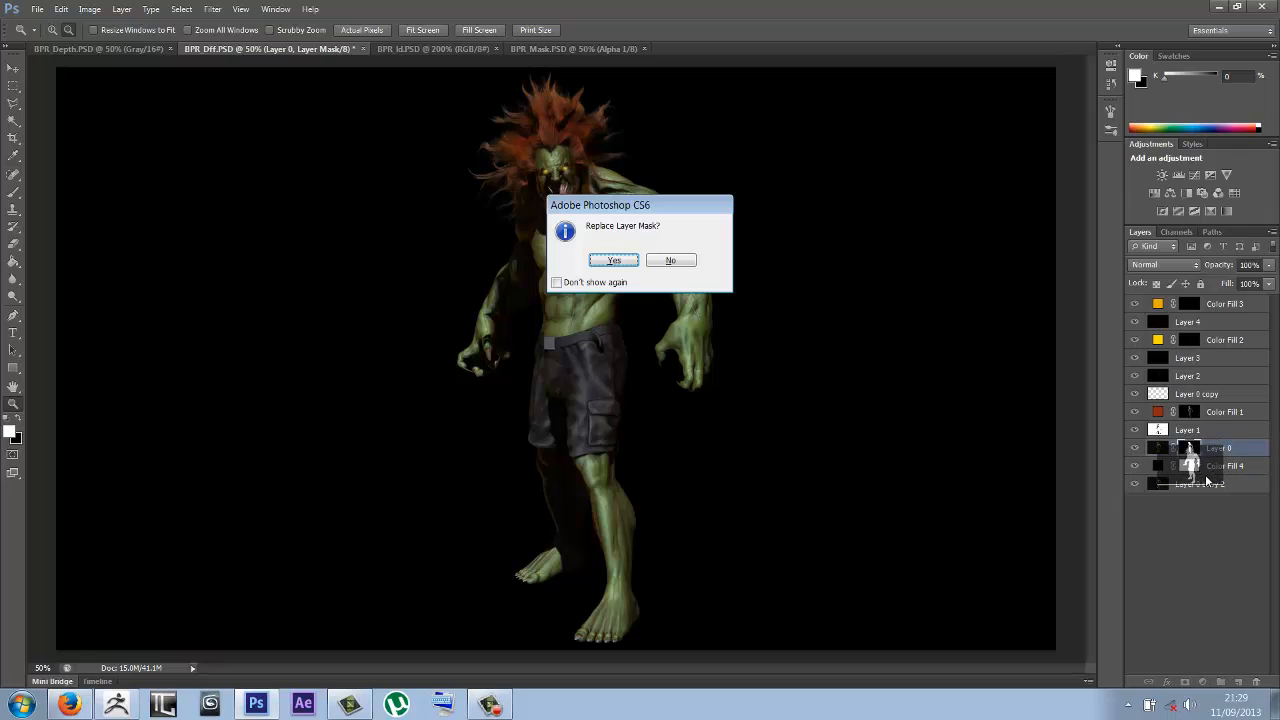
left_click(618, 261)
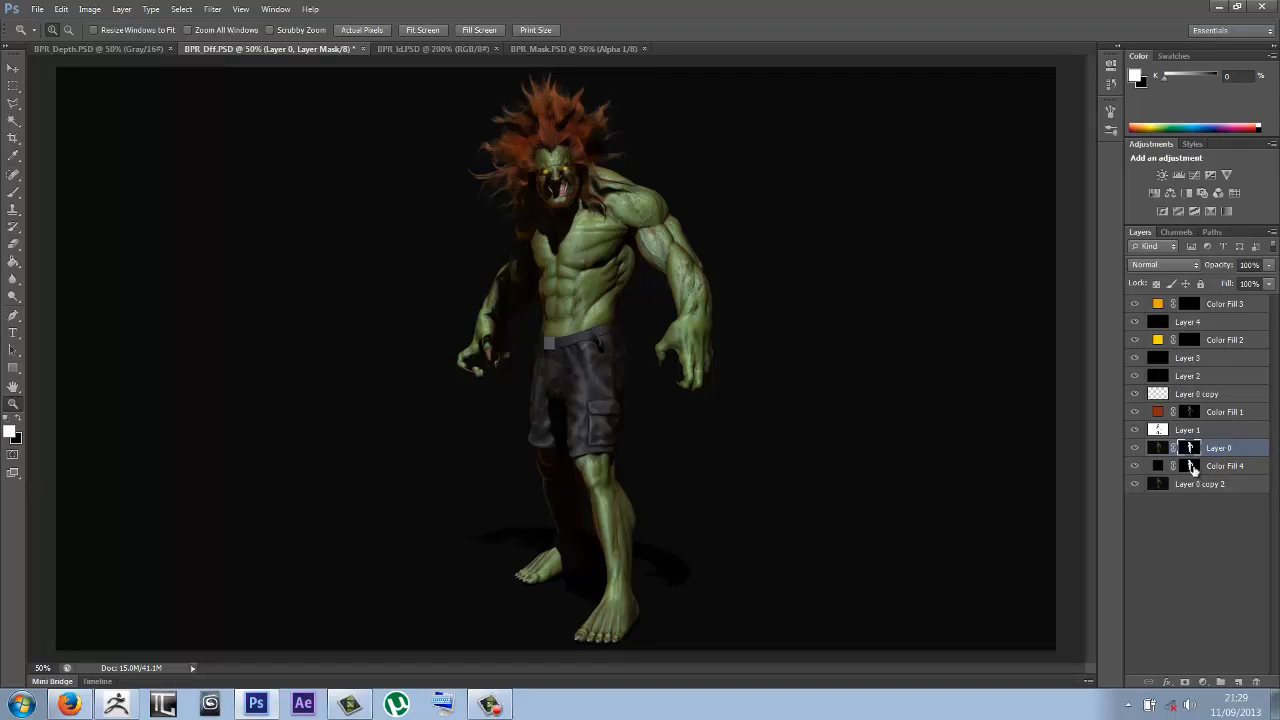
Step: Change the Color Fill 4 color to bright green, hex 0dd65d
left_click(1159, 467)
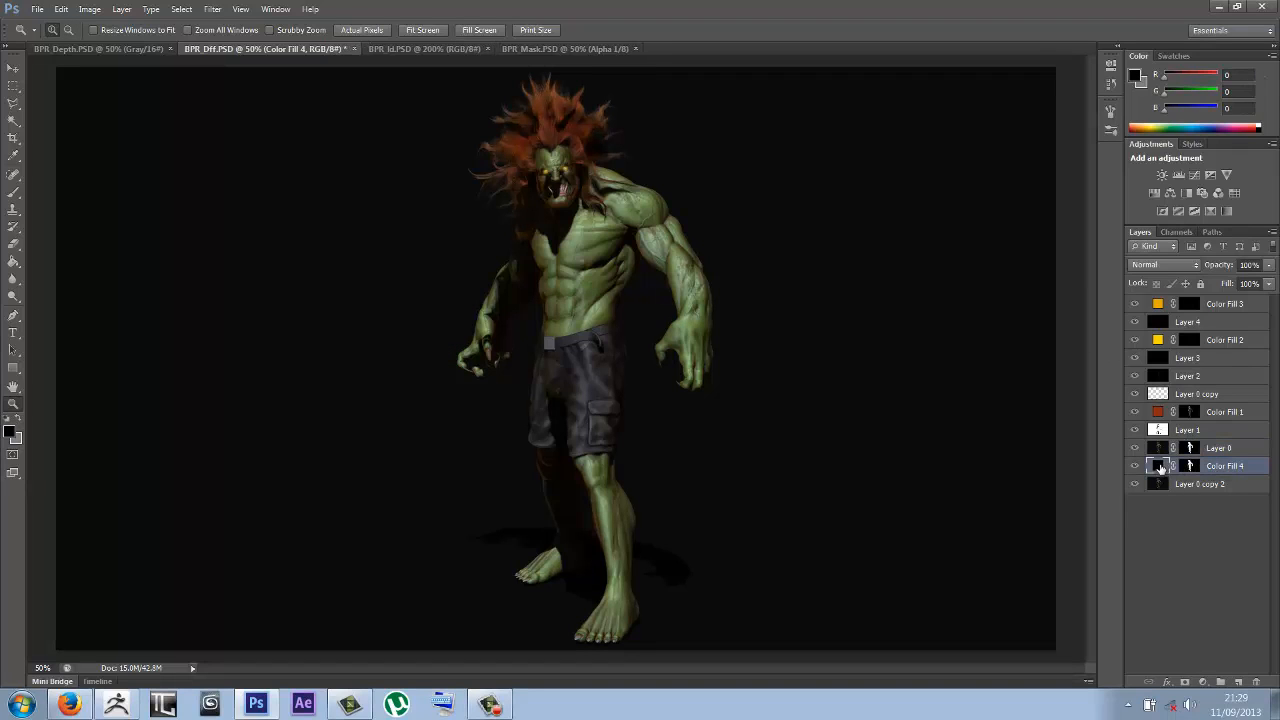
double_click(1159, 467)
left_click(855, 495)
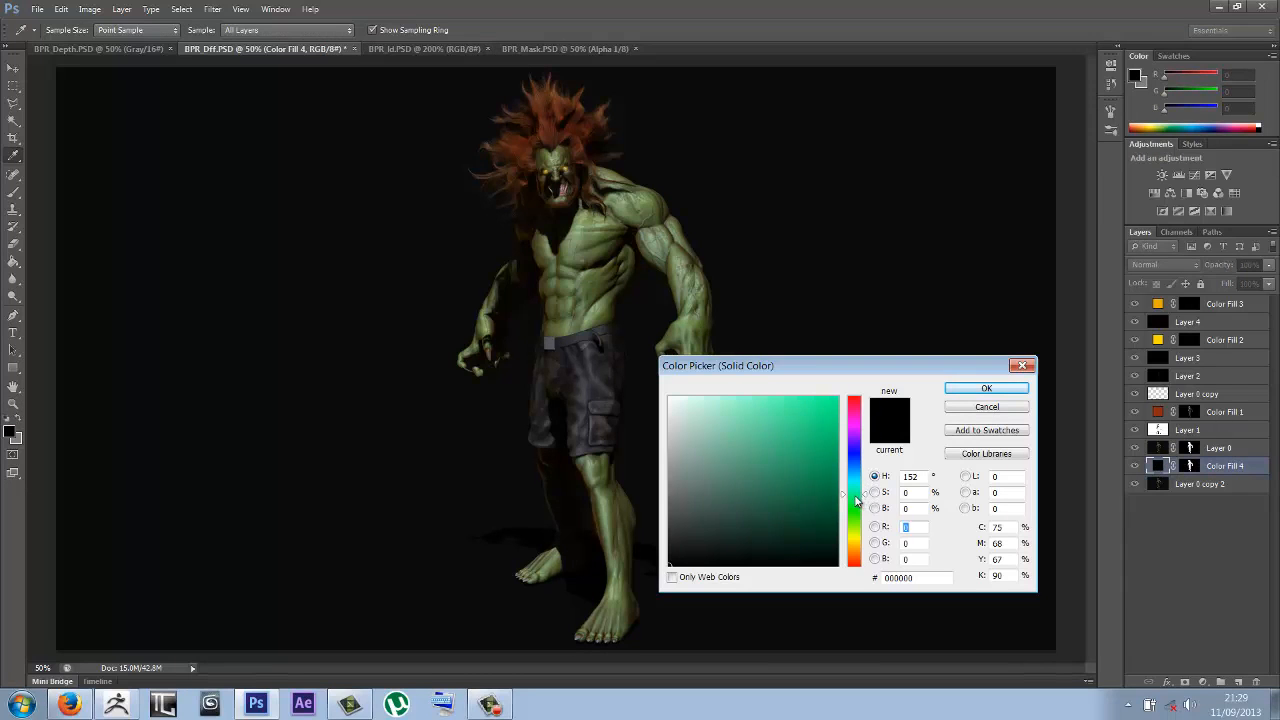
left_click(828, 424)
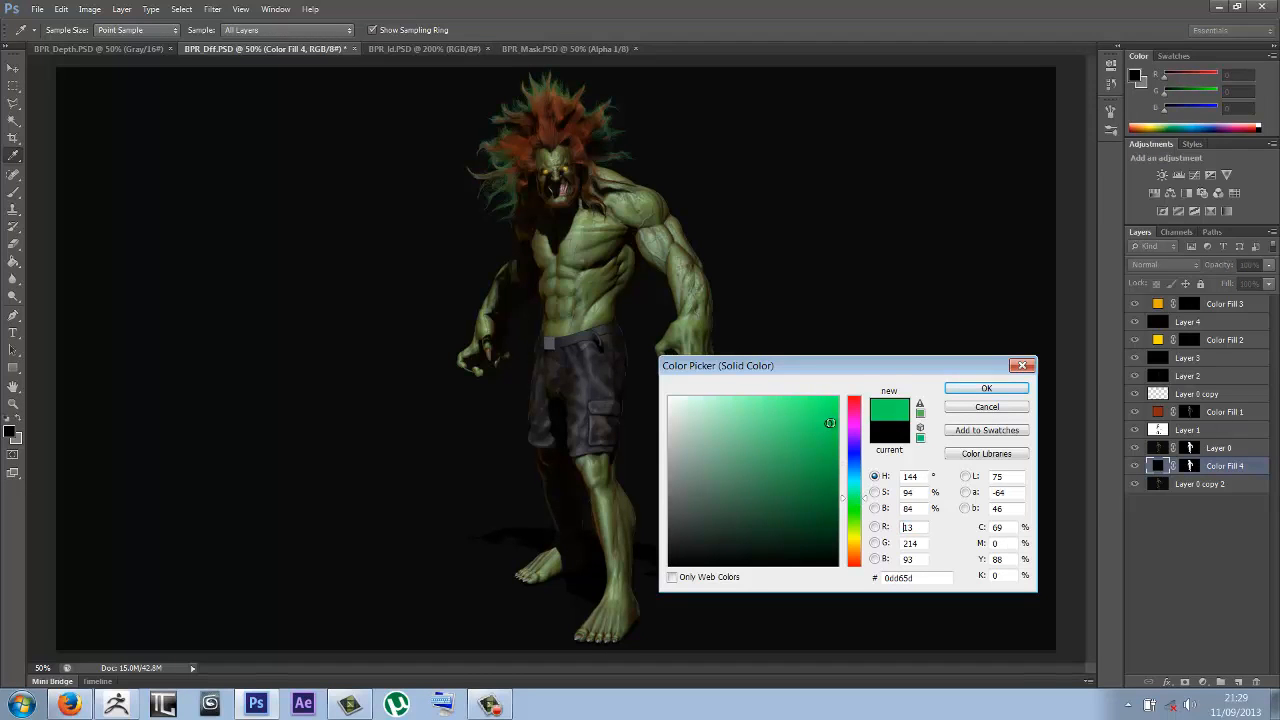
left_click(988, 388)
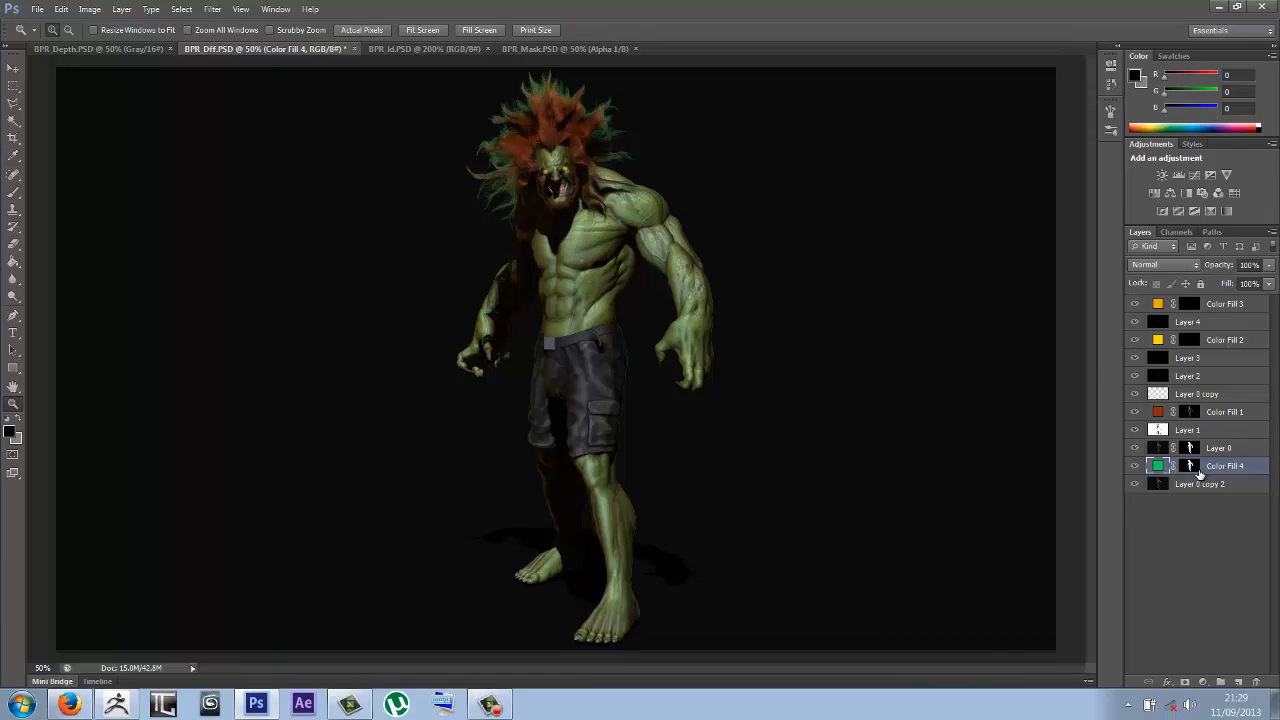
Step: Temporarily hide the layers above Color Fill 4, toggle the green silhouette to inspect it, and show all layers again
left_click_drag(1137, 452, 1136, 306)
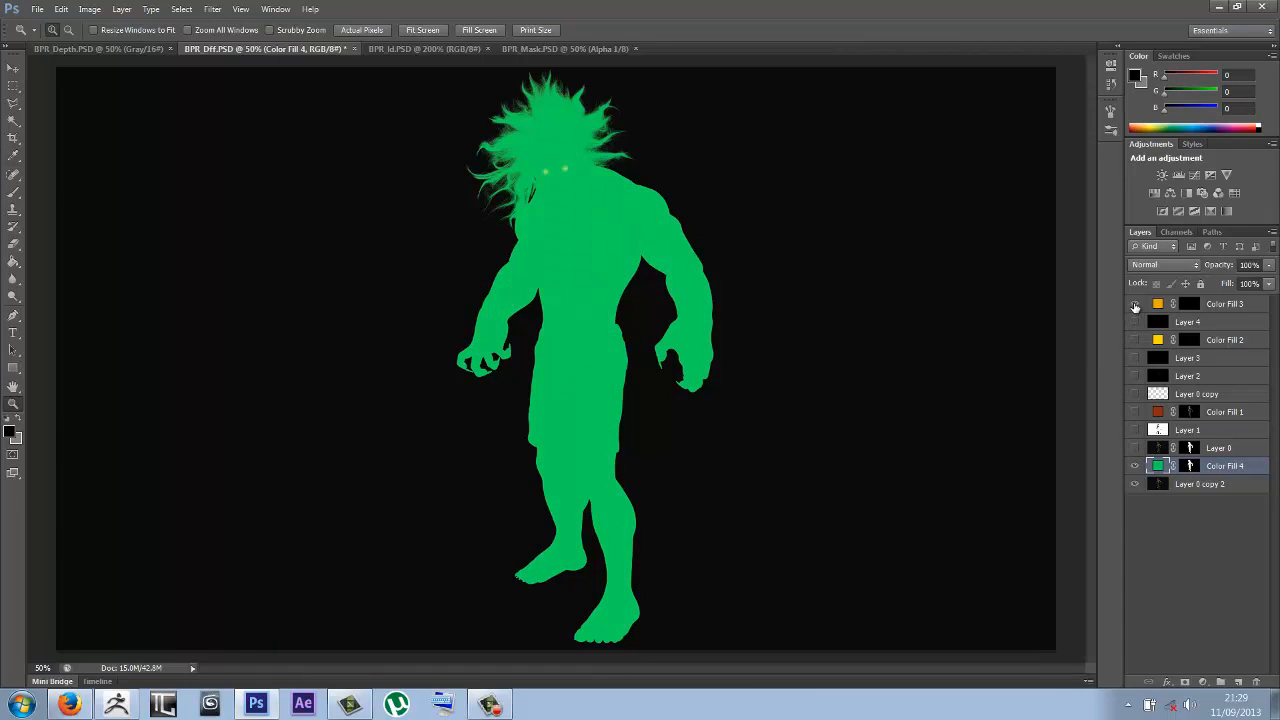
left_click(1135, 466)
left_click(1135, 466)
left_click_drag(1136, 448, 1136, 377)
left_click_drag(1135, 358, 1135, 304)
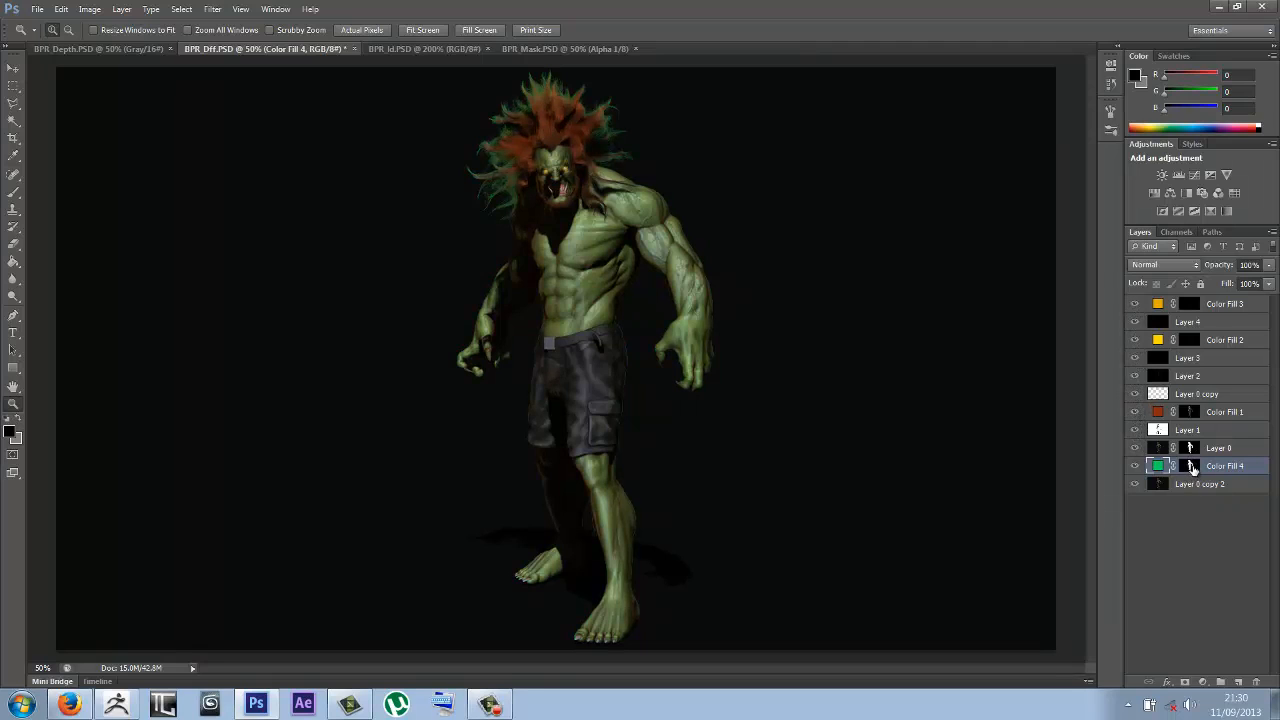
left_click(1190, 466)
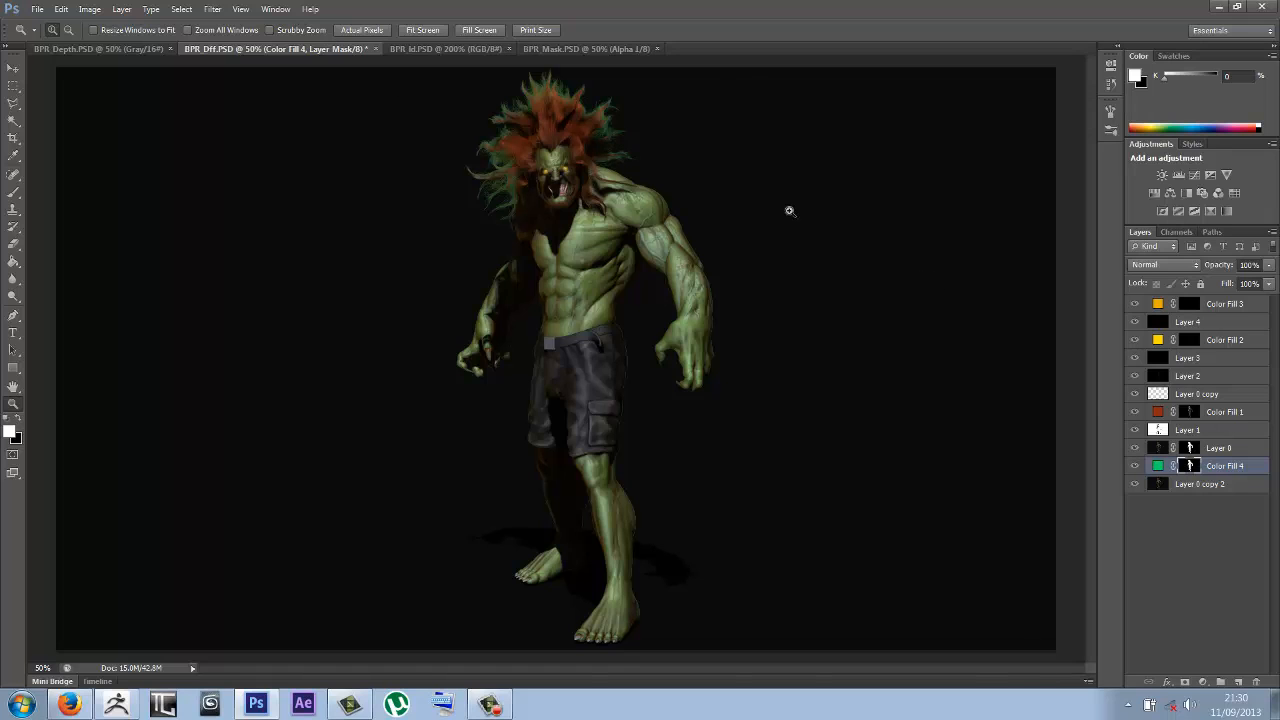
left_click(192, 11)
mouse_move(212, 10)
mouse_move(371, 178)
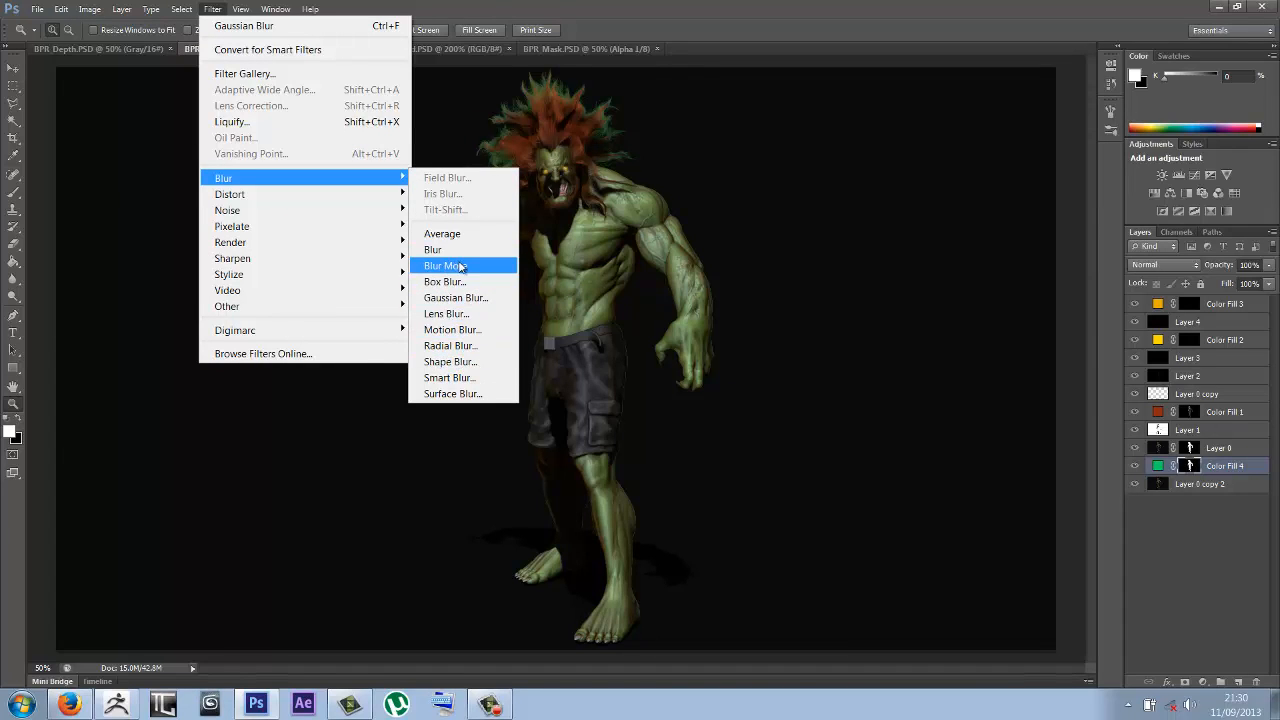
left_click(482, 298)
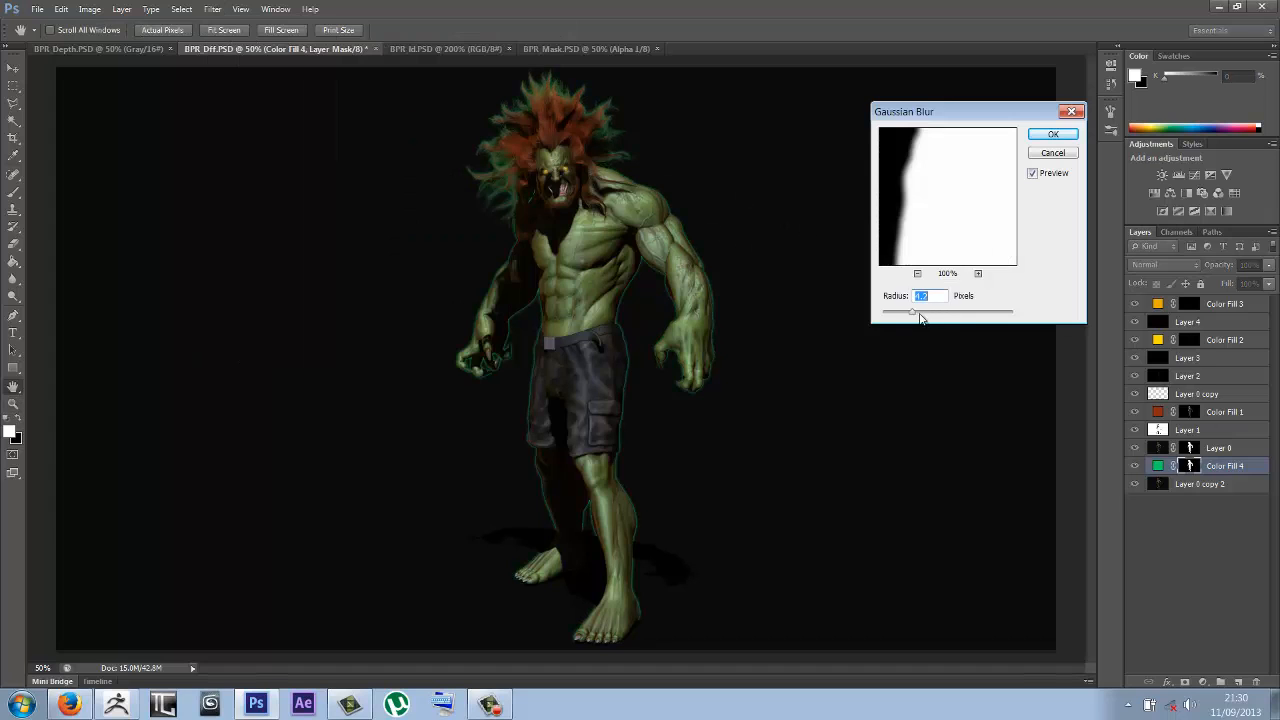
left_click_drag(920, 317, 991, 314)
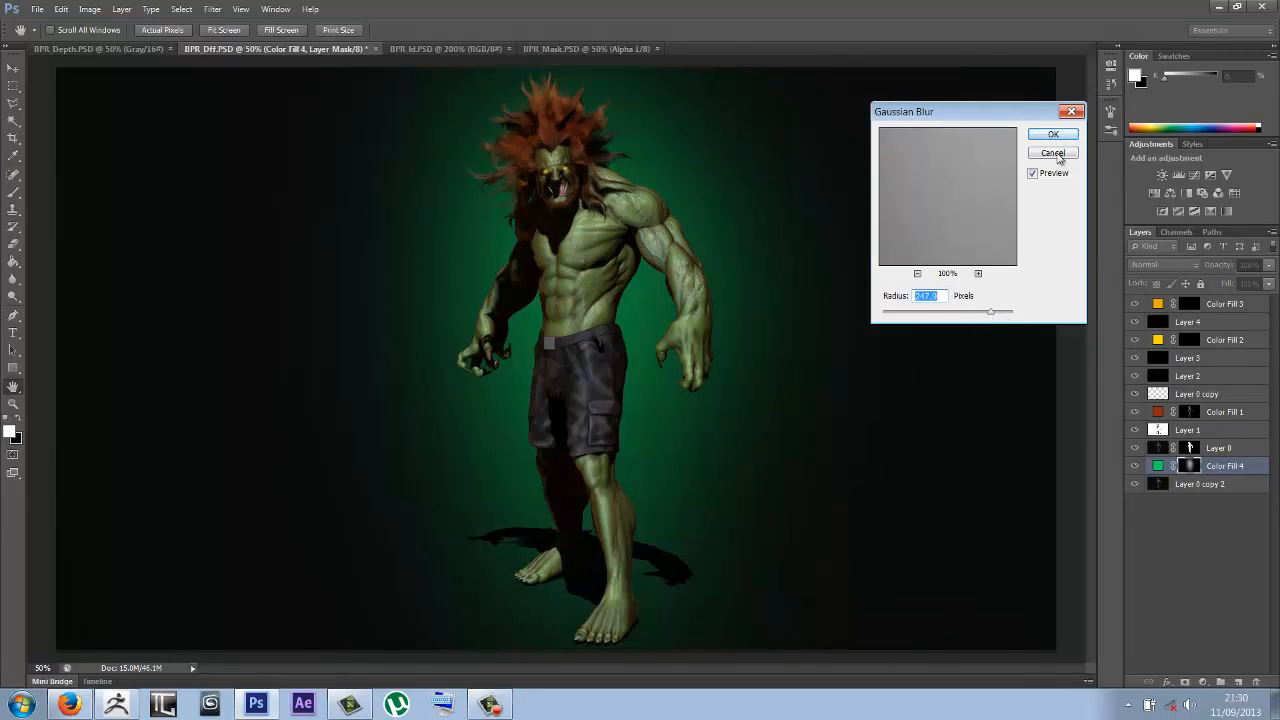
key("Escape")
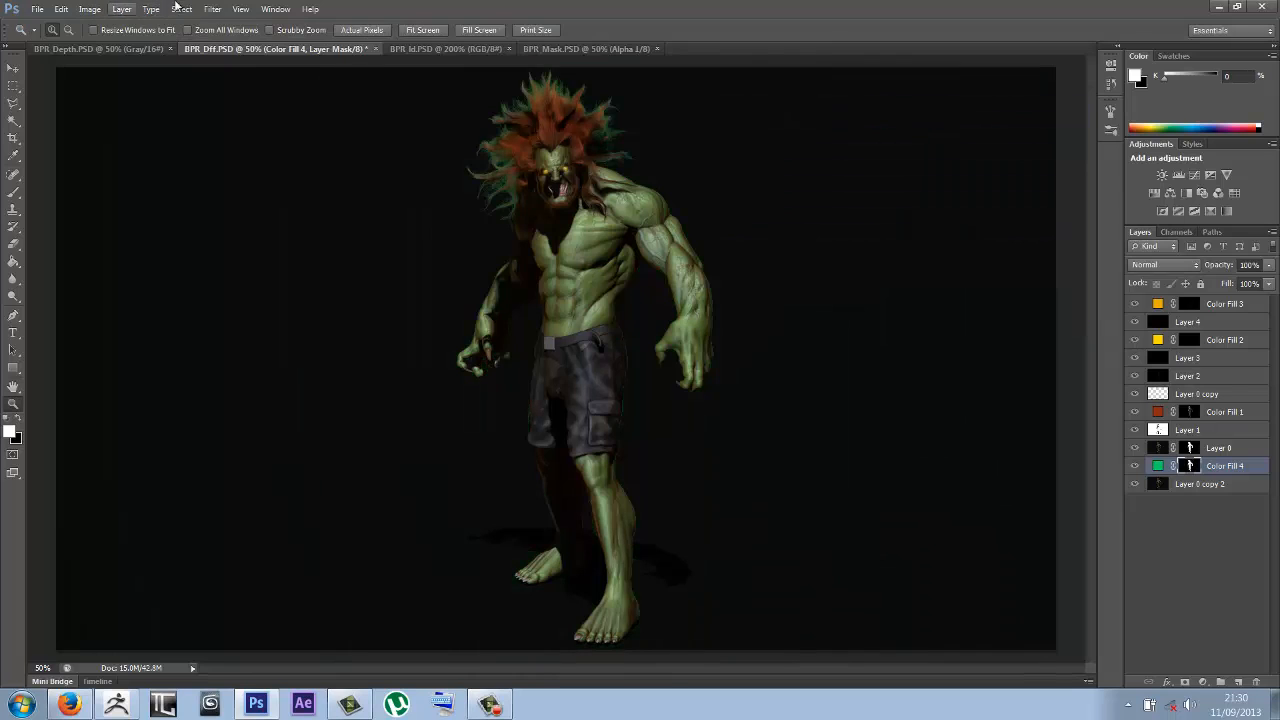
Step: Apply a Shape Blur with the starburst shape to the Color Fill 4 mask and lower the layer's opacity to 84%
left_click(226, 11)
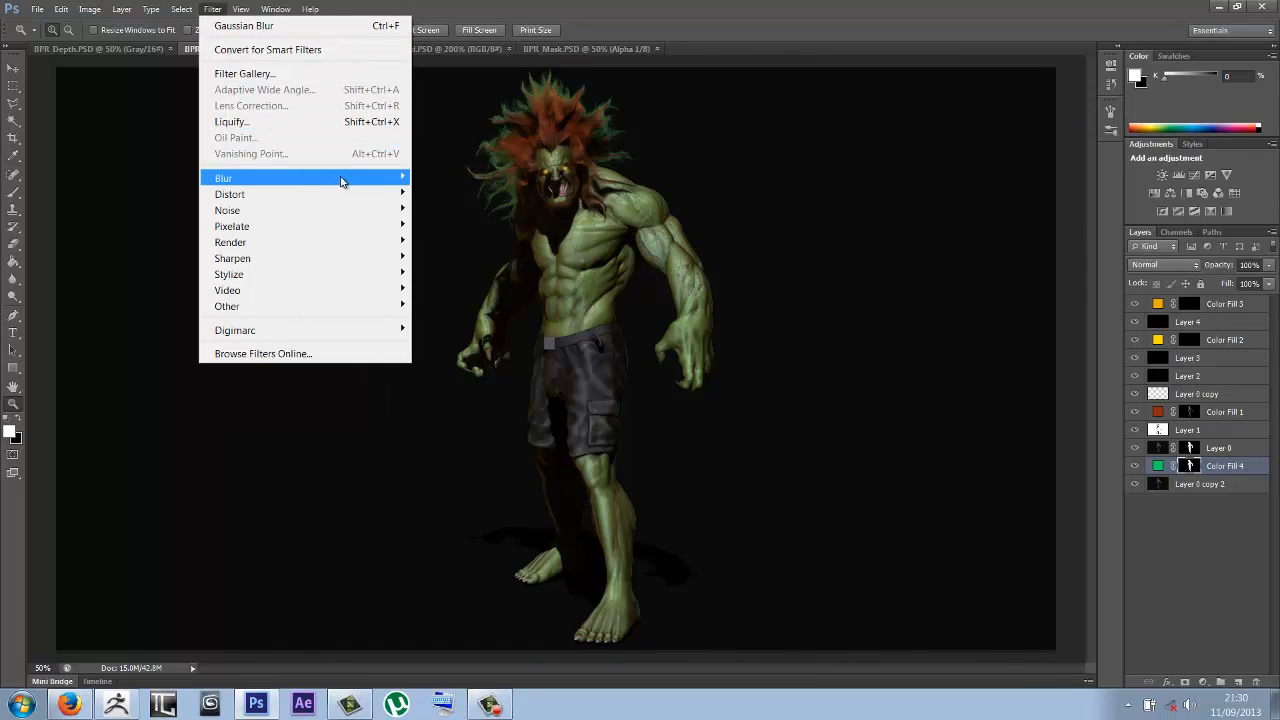
left_click(450, 361)
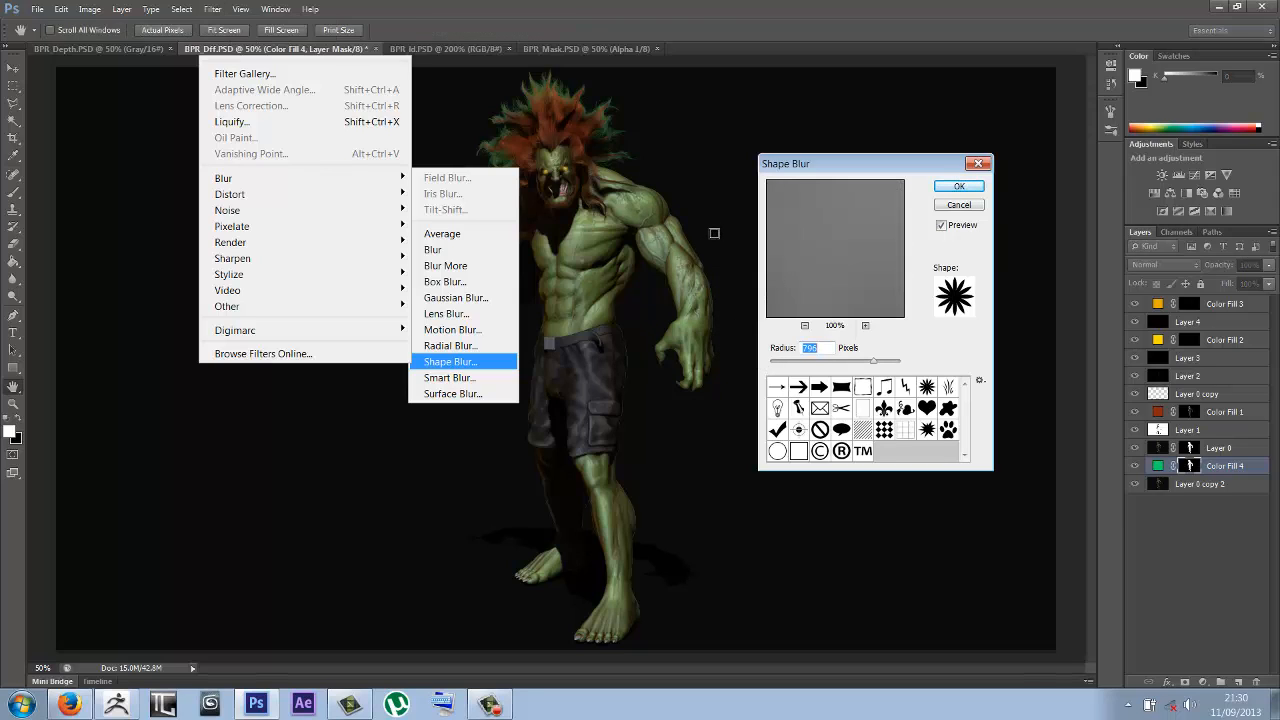
key("Return")
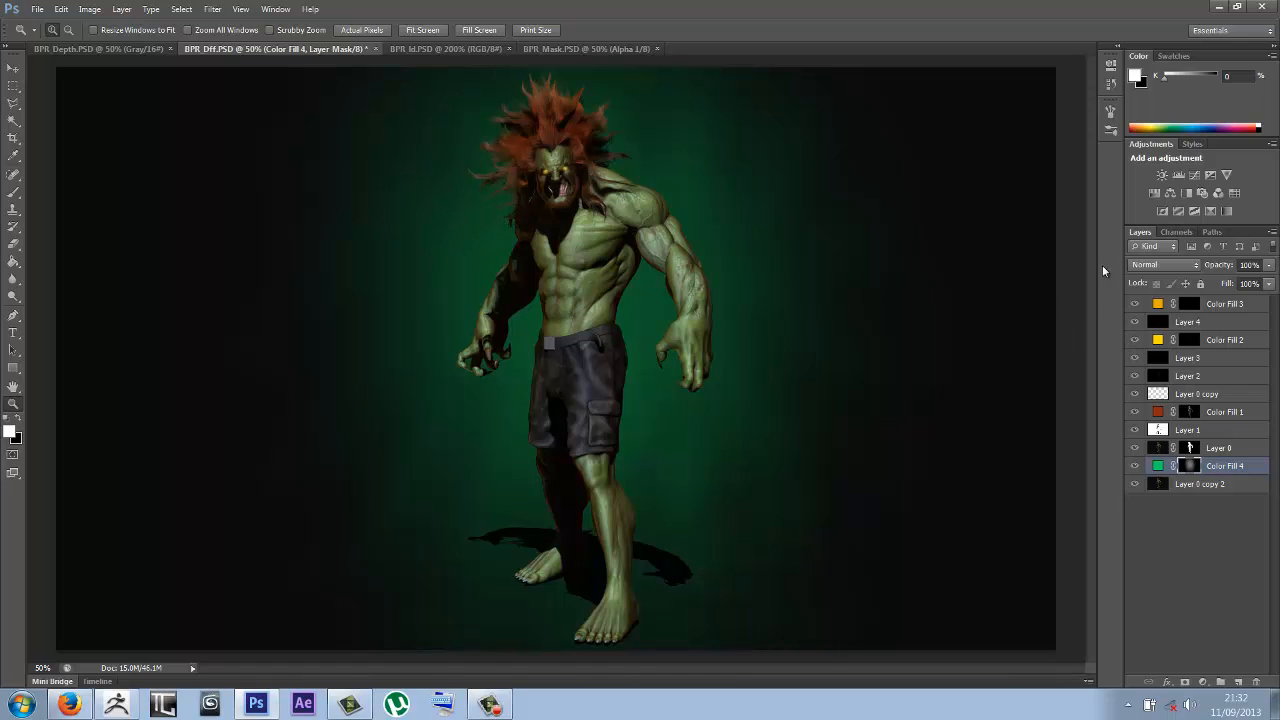
left_click(1271, 267)
left_click_drag(1270, 283, 1259, 286)
Step: Try Screen, Multiply and the other blend modes in turn on Color Fill 4, and return it to Normal
left_click(1193, 265)
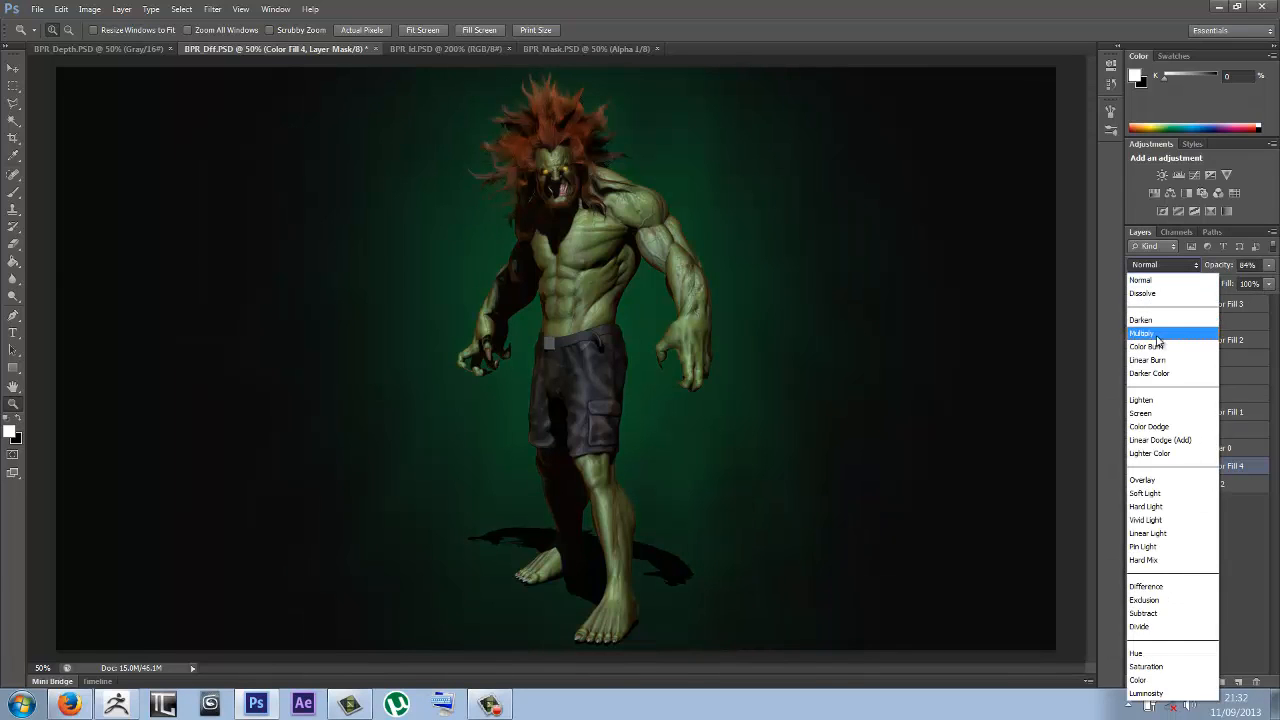
left_click(1157, 413)
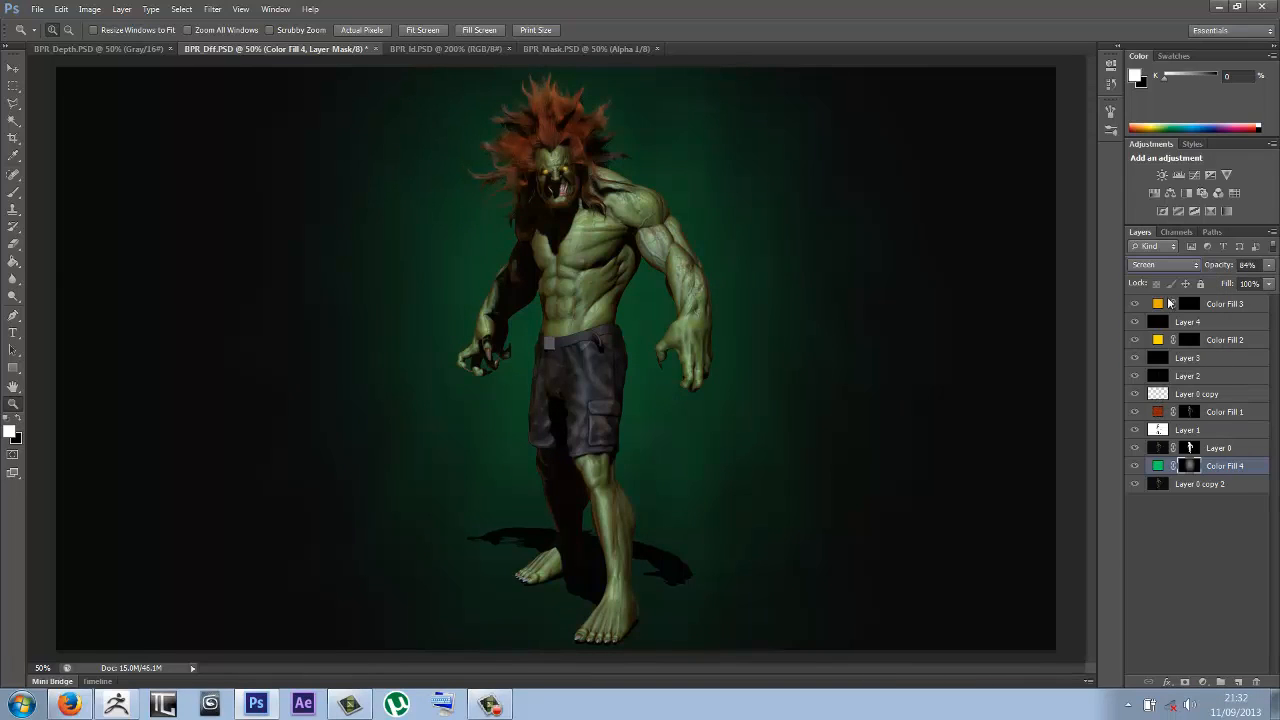
left_click(1175, 264)
left_click(1160, 333)
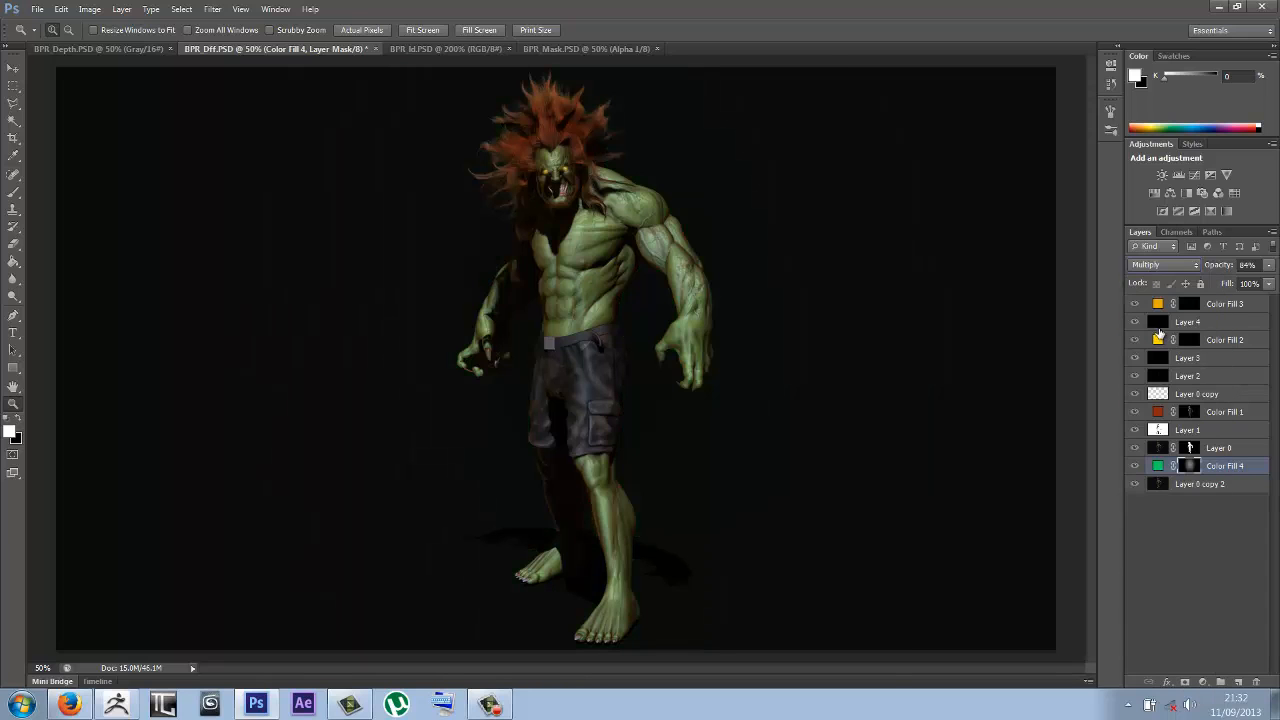
left_click(1180, 267)
left_click(1160, 260)
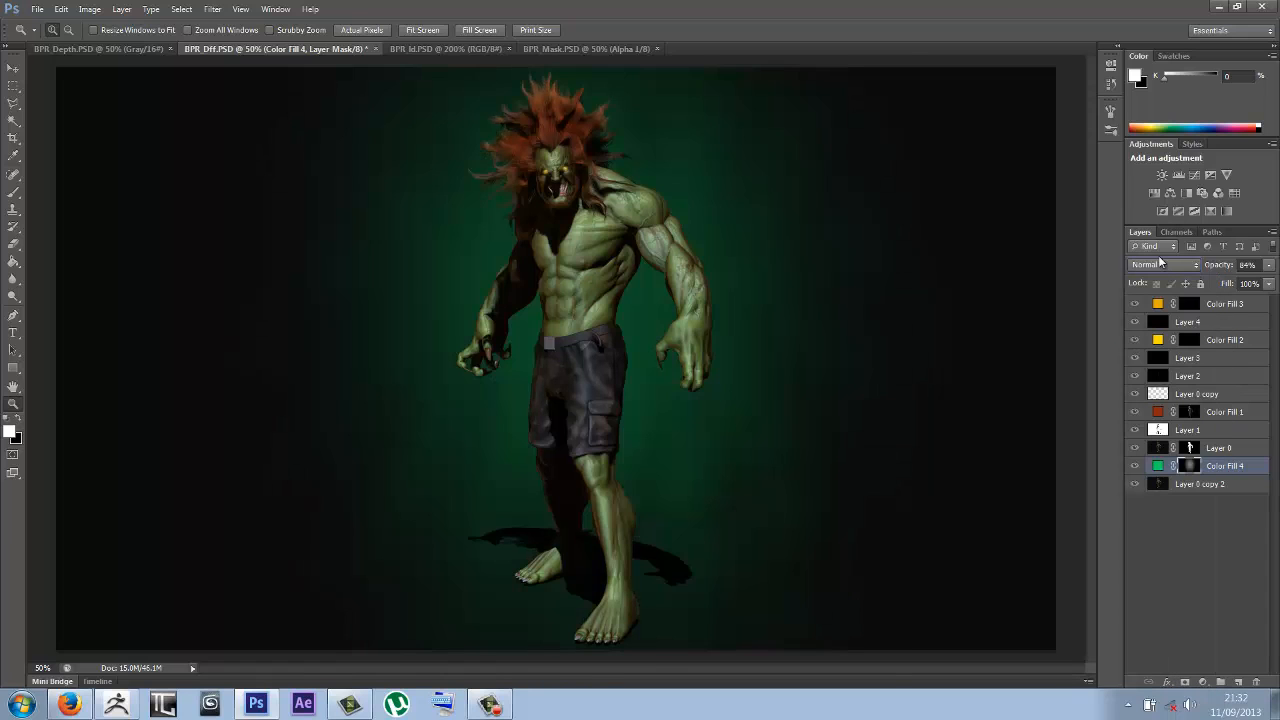
key("Down")
key("Down")
key("Down")
key("Down")
key("Down")
key("Down")
key("Down")
key("Down")
key("Down")
key("Down")
key("Down")
key("Down")
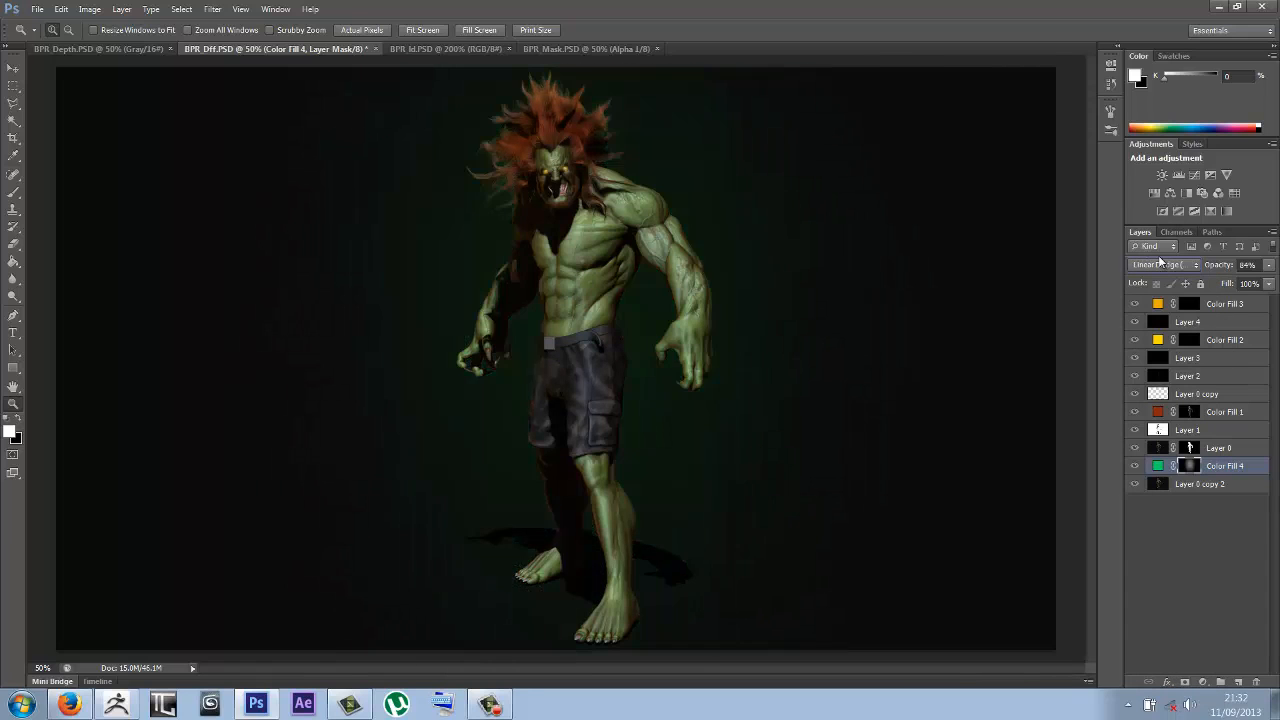
key("Down")
key("Down")
key("Down")
key("Down")
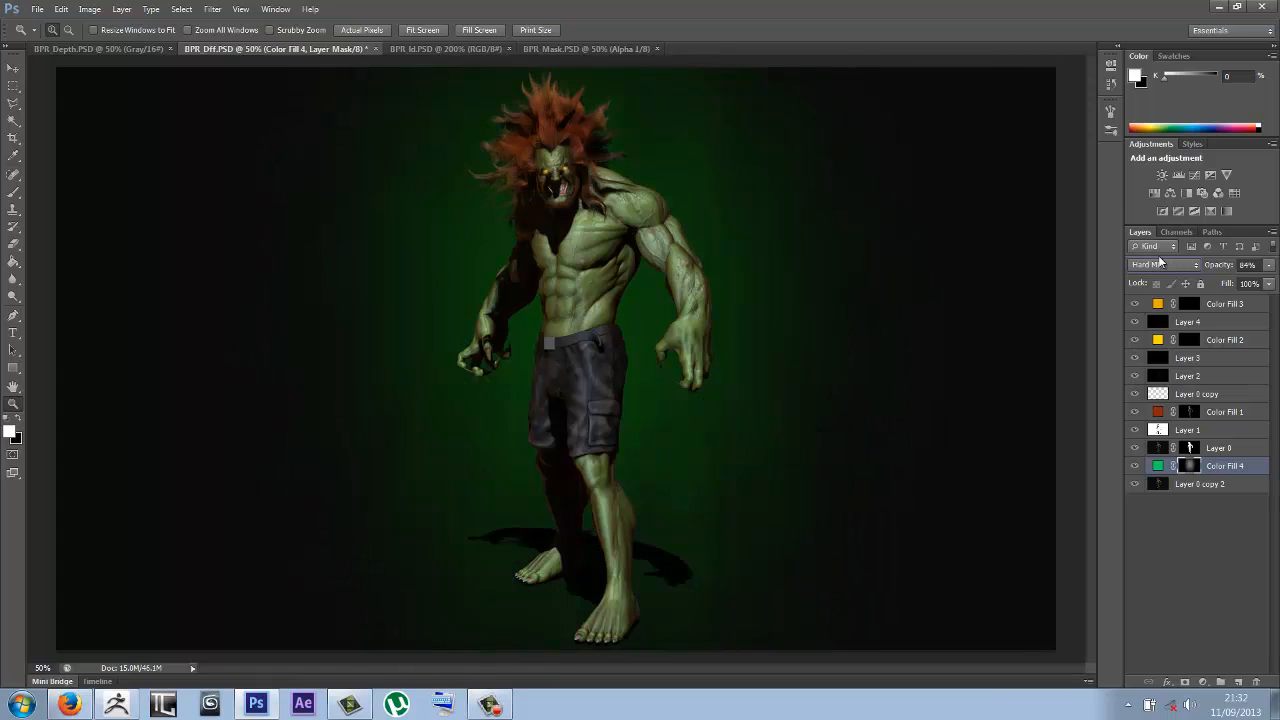
key("Down")
key("Down")
key("Down")
key("Down")
key("Down")
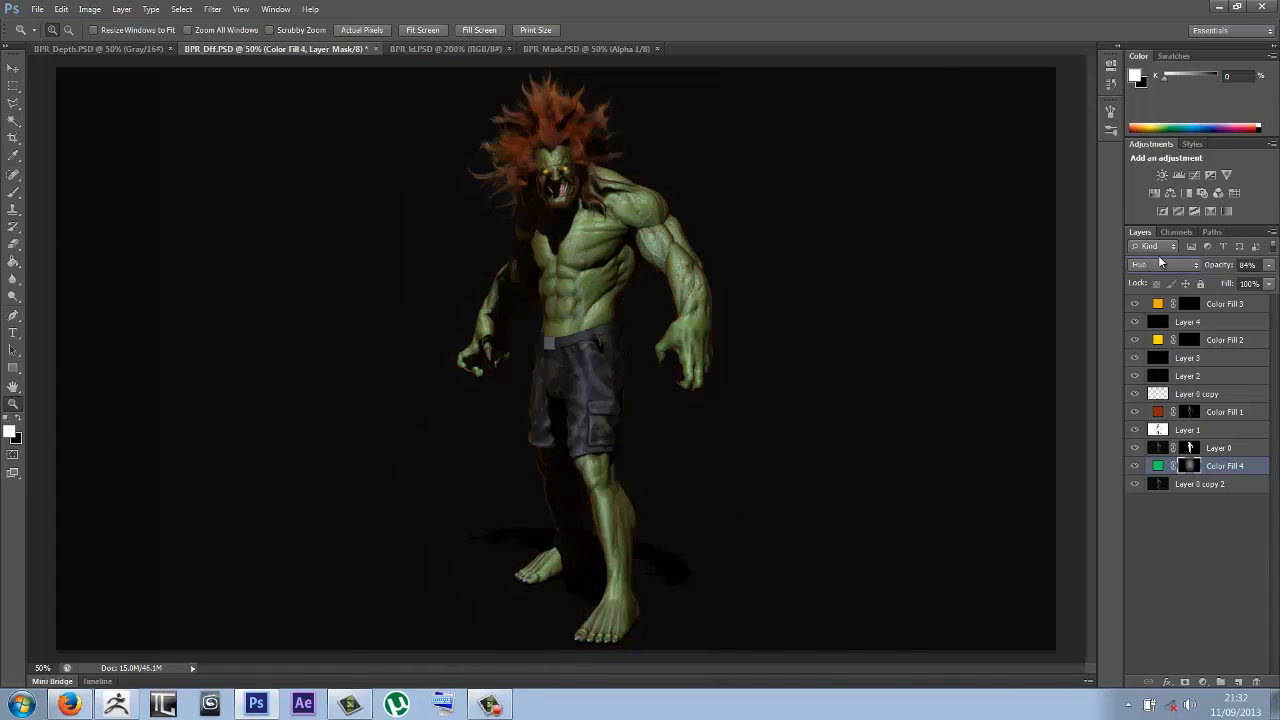
key("Down")
key("Up")
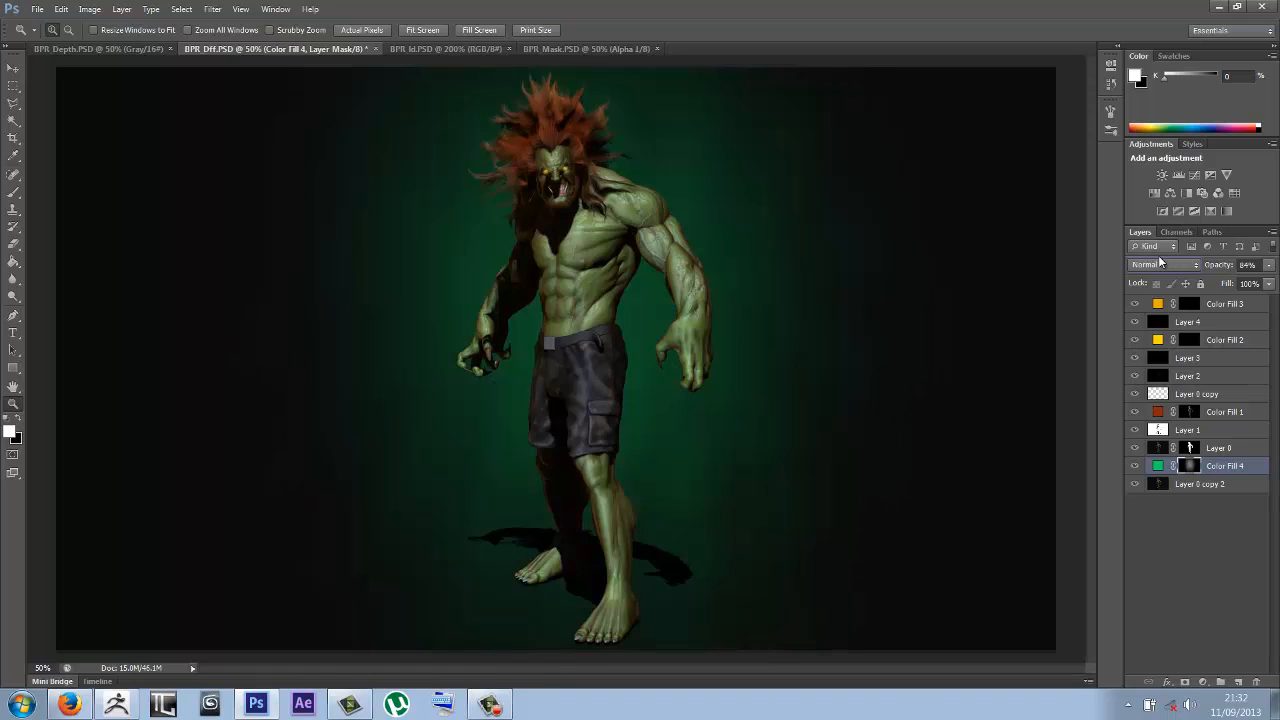
Step: Add a Color Balance adjustment layer above Color Fill 3 and shift its midtones slightly toward red and blue
left_click(1239, 302)
left_click(1203, 681)
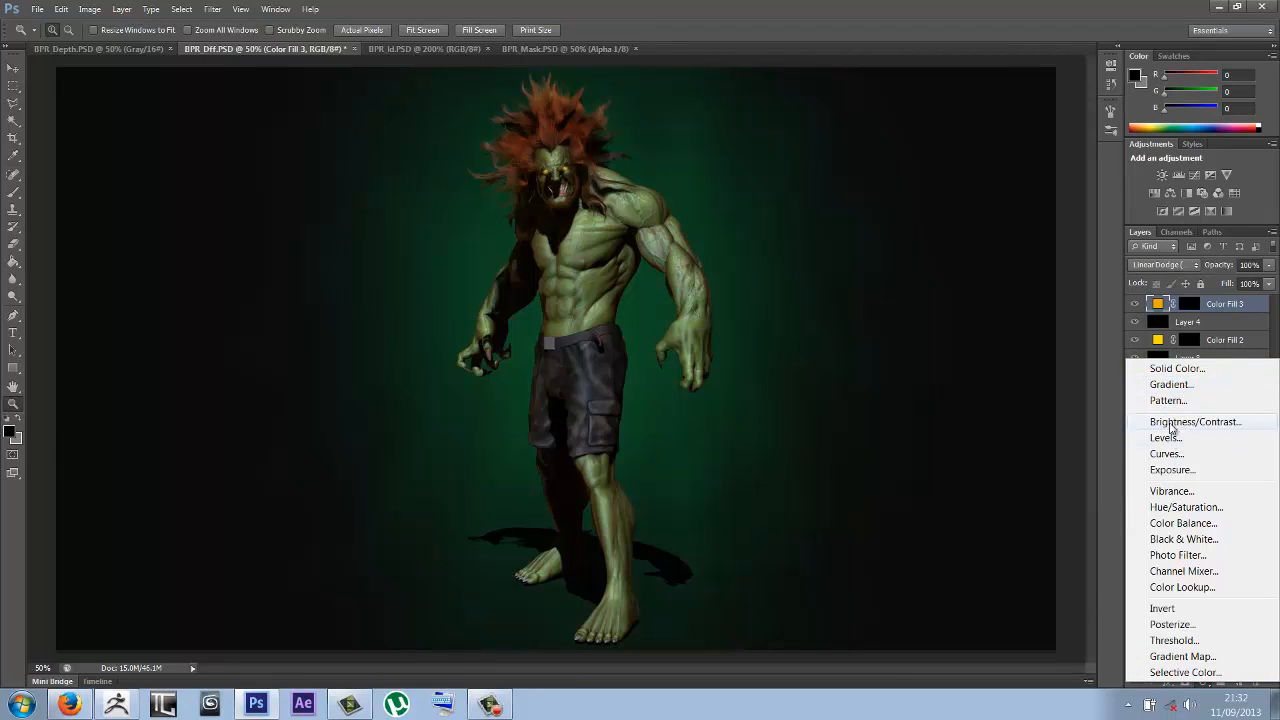
left_click(1185, 524)
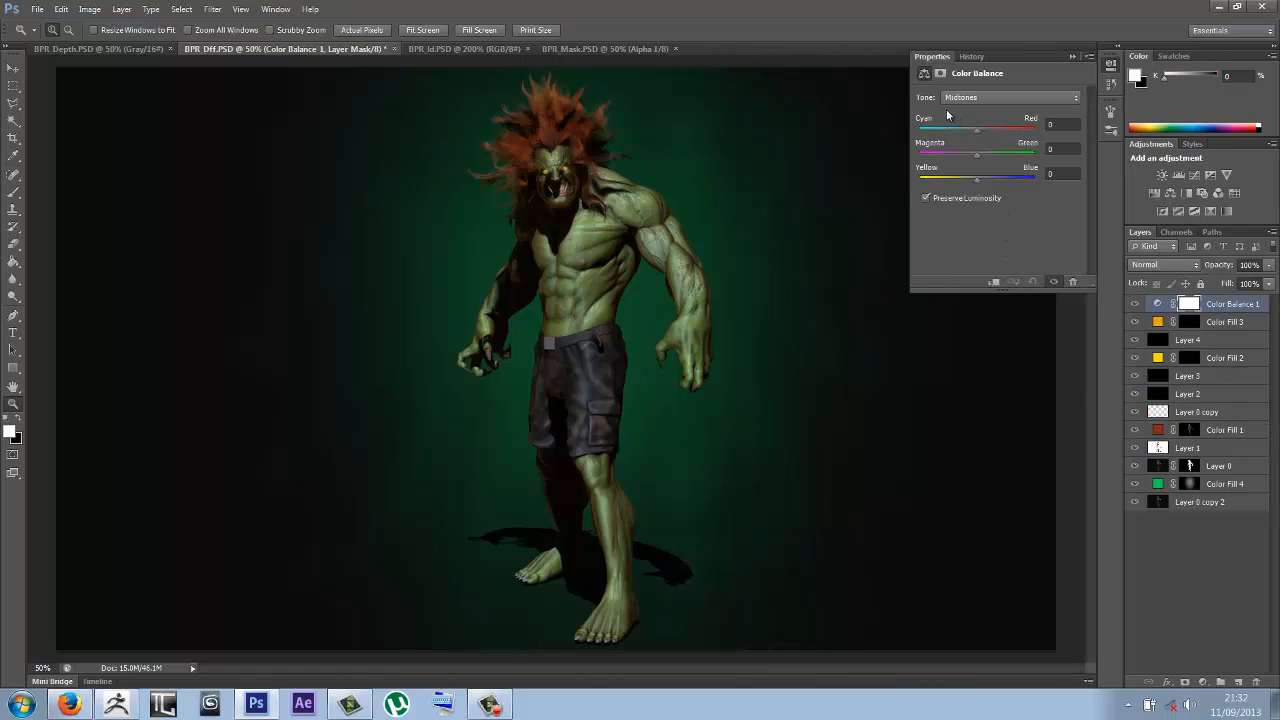
left_click_drag(978, 129, 986, 131)
left_click_drag(977, 183, 987, 185)
Step: Set the Color Balance highlights to -10 for Cyan/Red, +6 for Magenta/Green and +13 for Yellow/Blue
left_click(1064, 97)
left_click(1005, 134)
left_click_drag(960, 180, 984, 180)
left_click(983, 157)
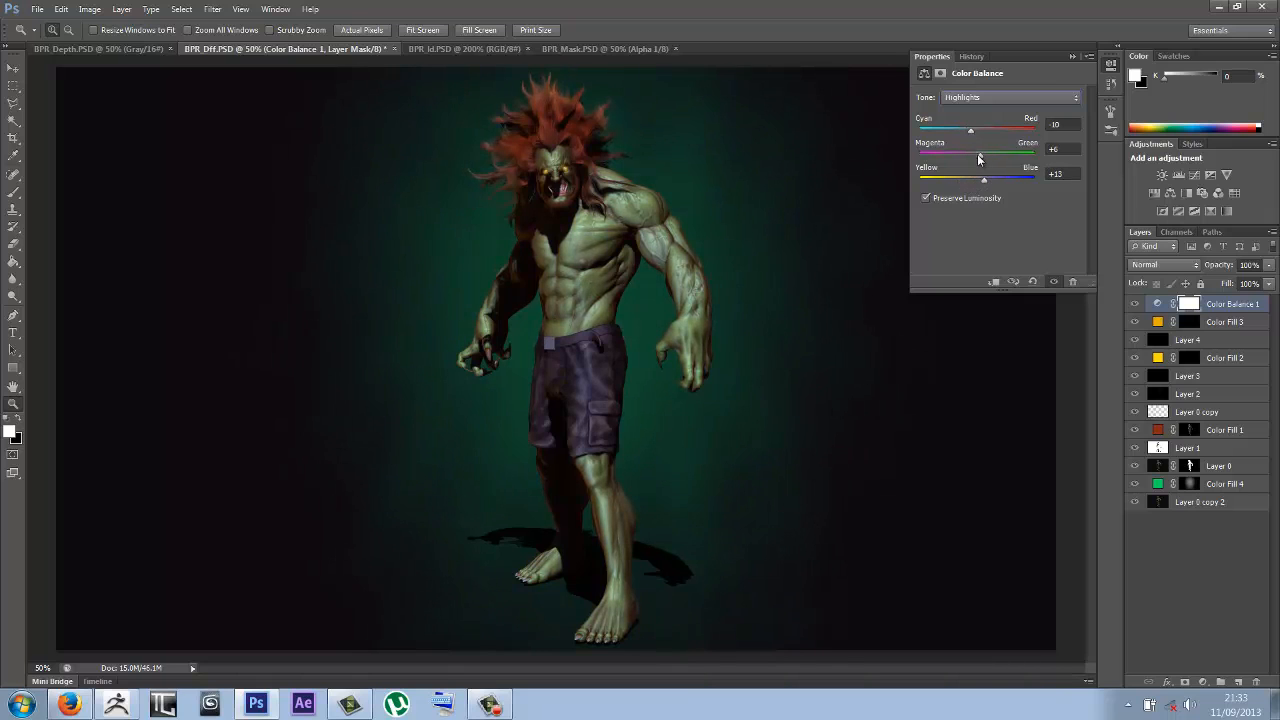
left_click(1110, 64)
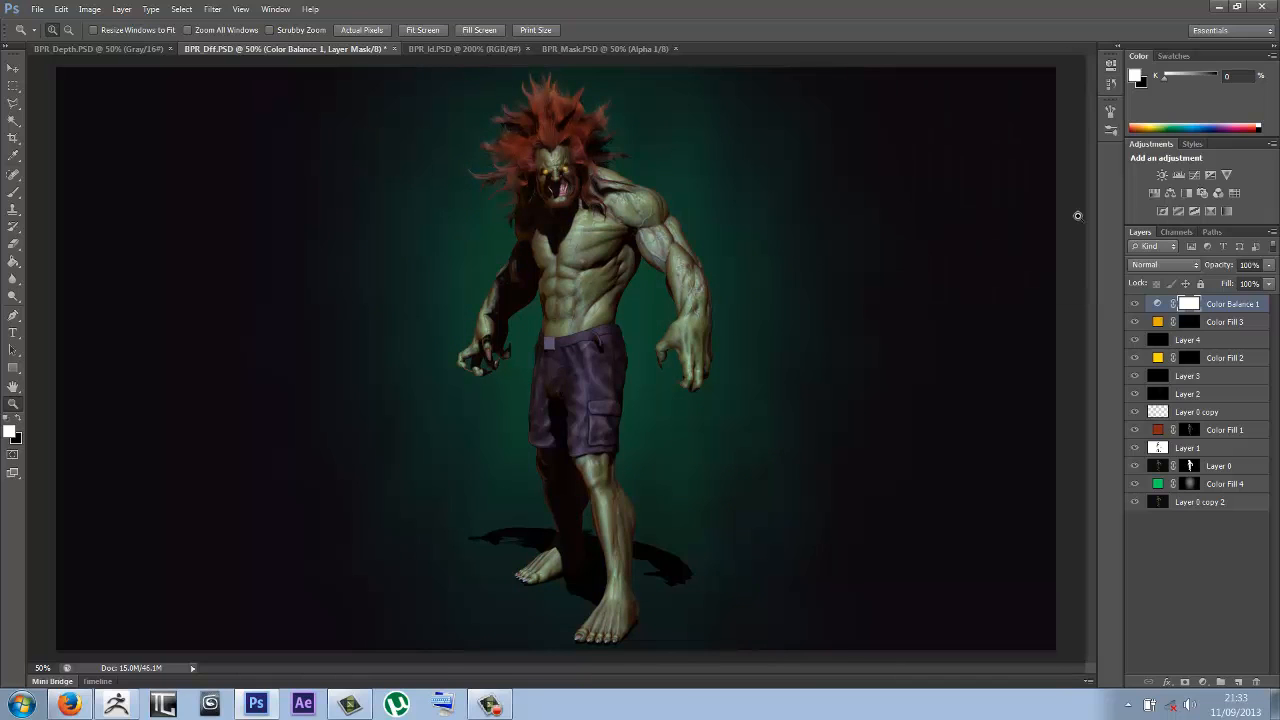
Step: Add a Curves adjustment layer on top and slightly raise the lower midtones of its Blue channel
left_click(1203, 682)
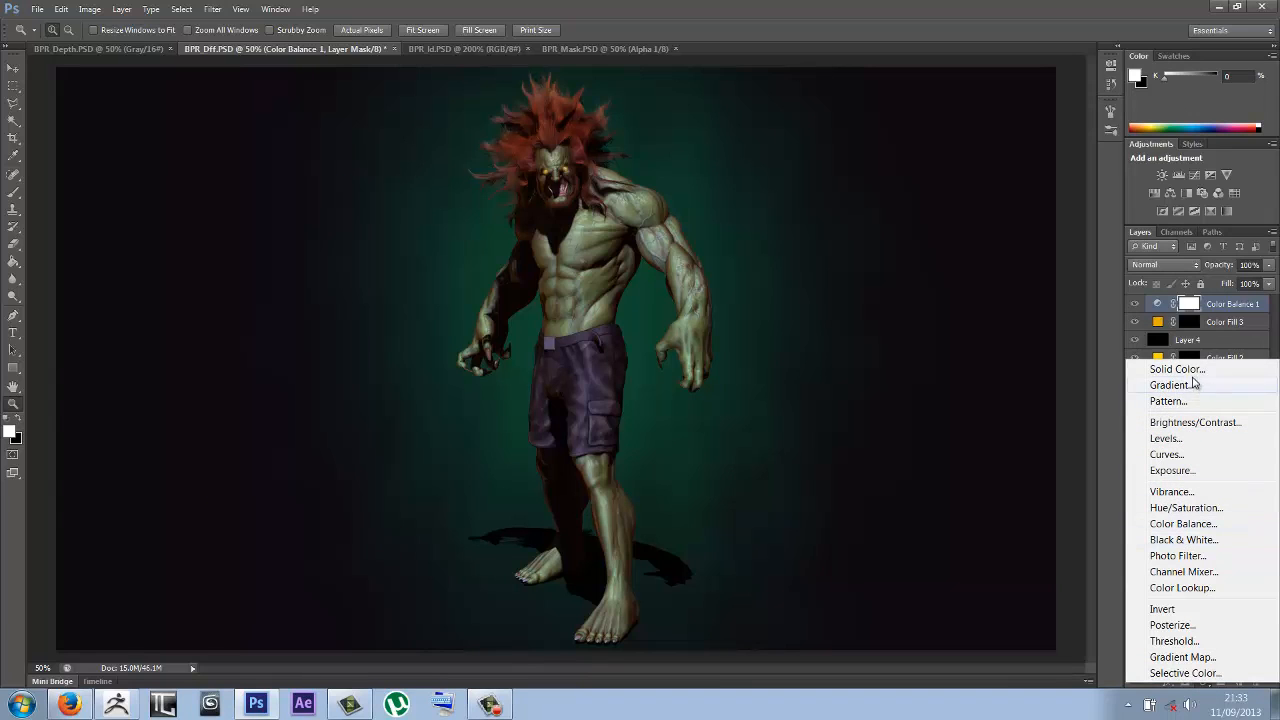
left_click(1166, 454)
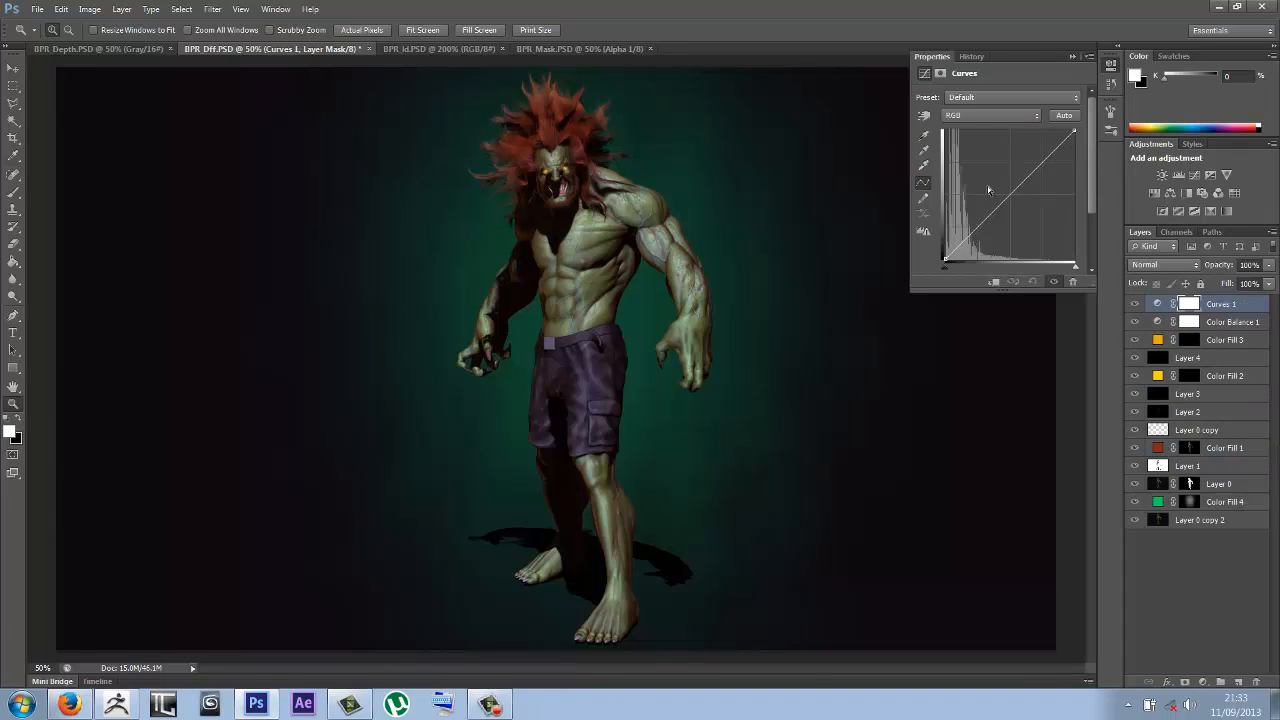
left_click(962, 116)
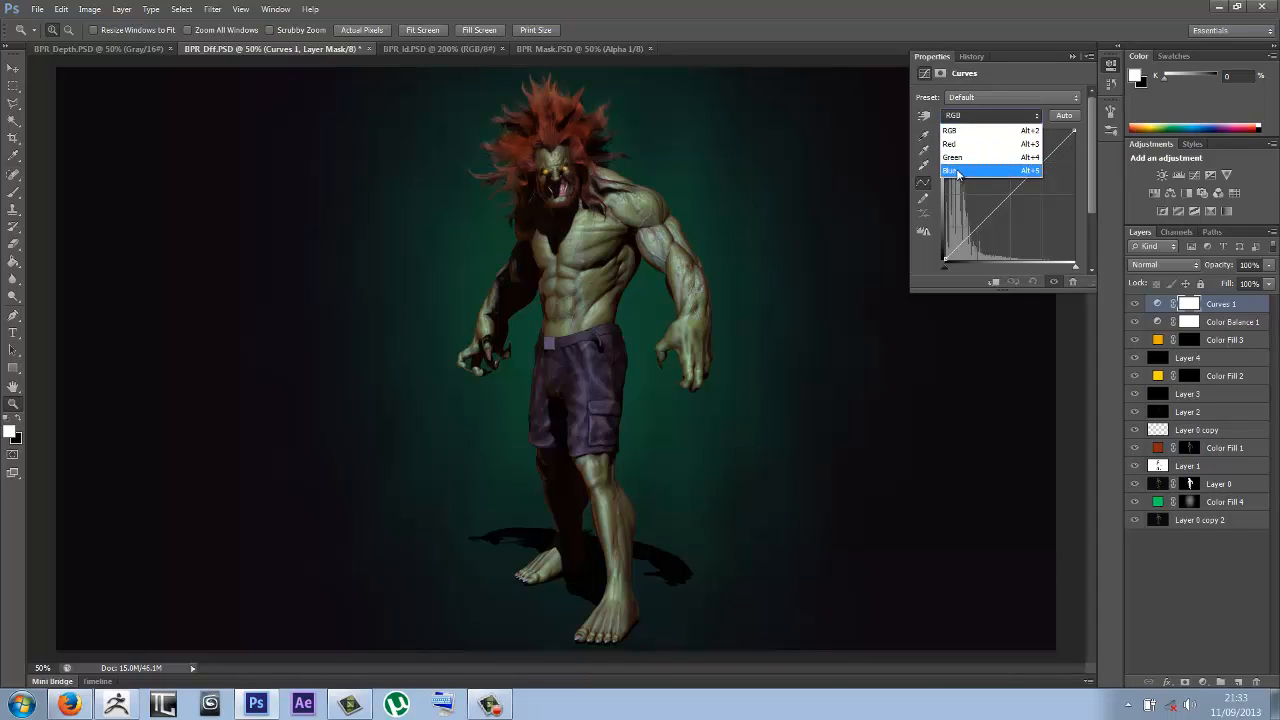
left_click(958, 170)
left_click_drag(976, 232, 986, 214)
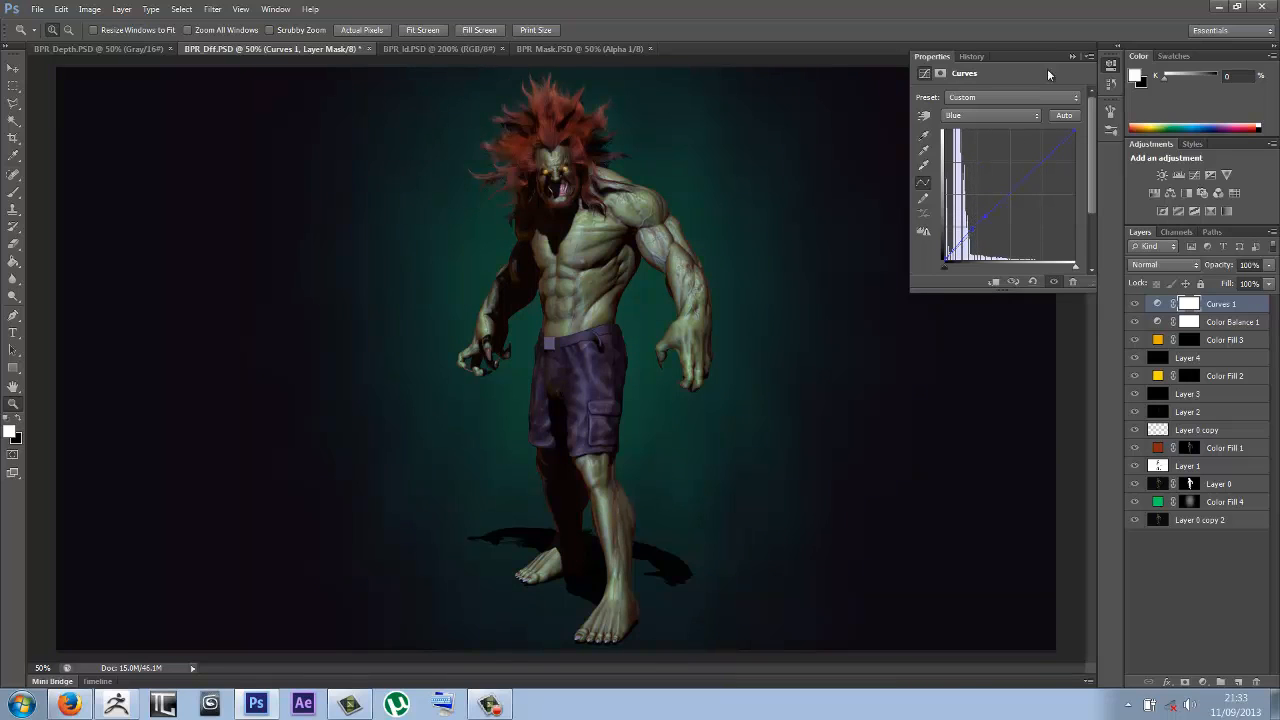
left_click(1071, 57)
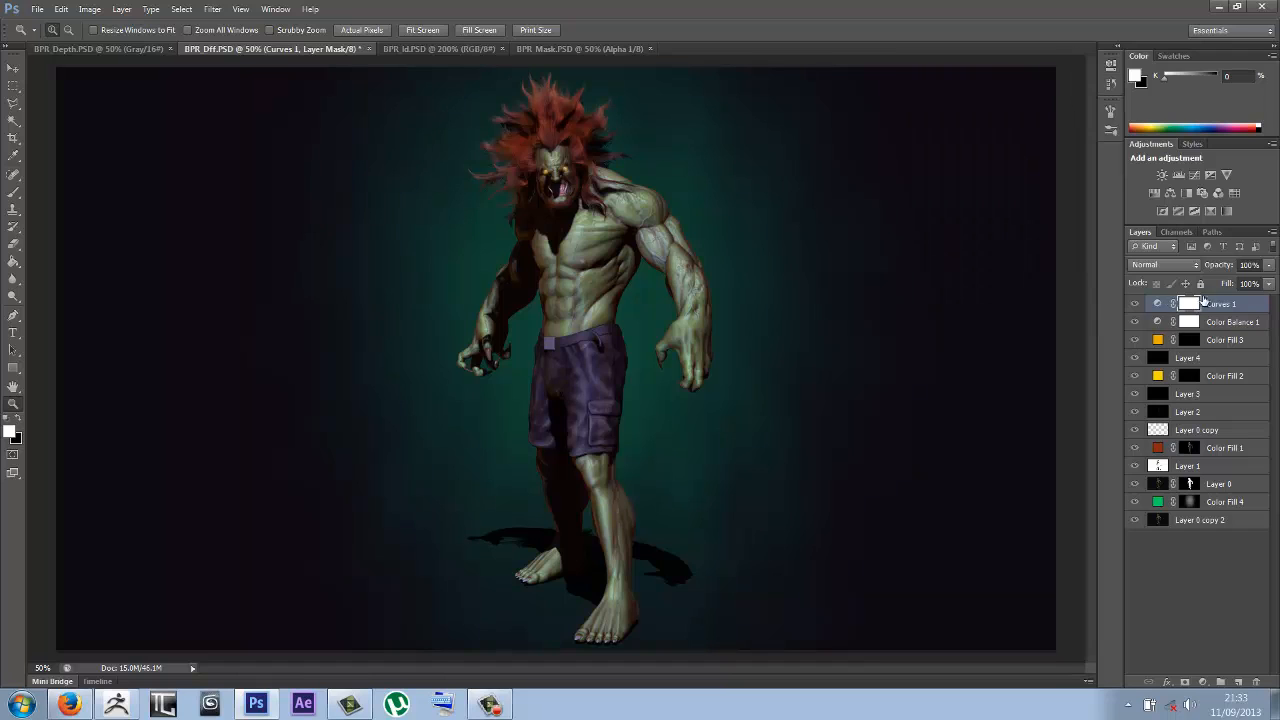
Step: Lower the Curves 1 opacity to 17% and stamp all visible layers into a new layer on top
left_click(1270, 270)
left_click_drag(1268, 282, 1264, 286)
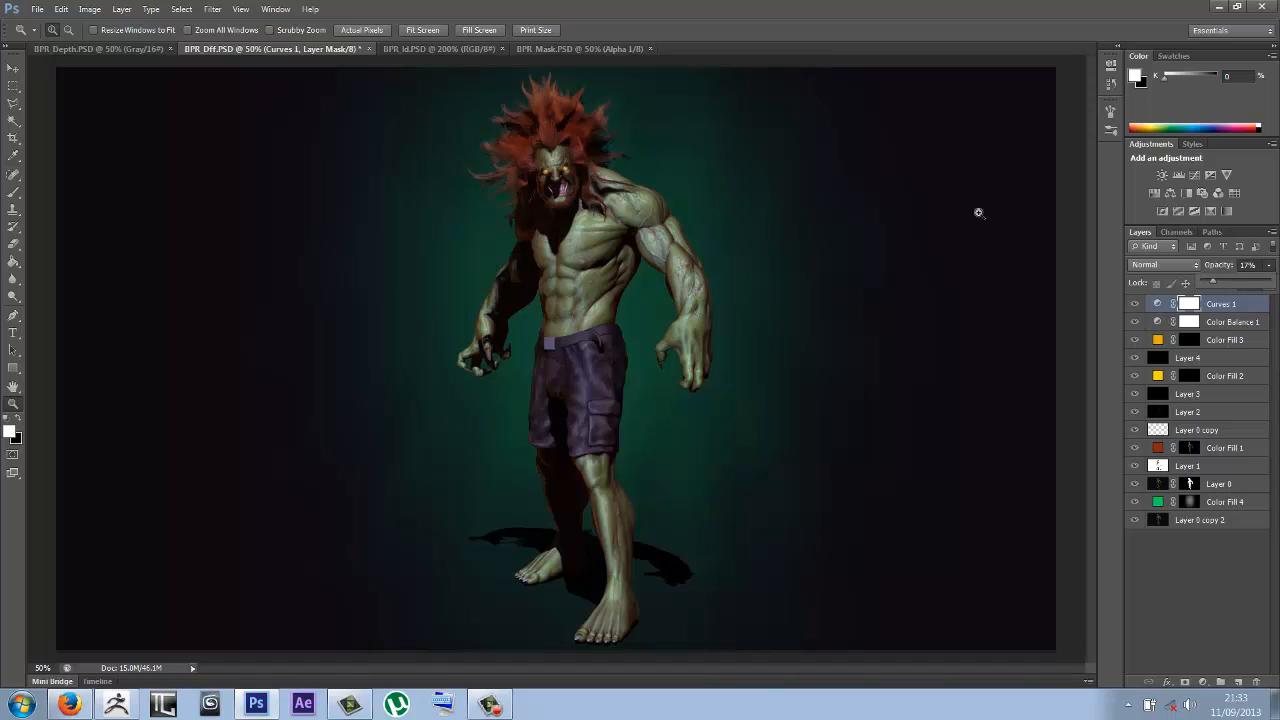
left_click(1219, 602)
left_click(1238, 308)
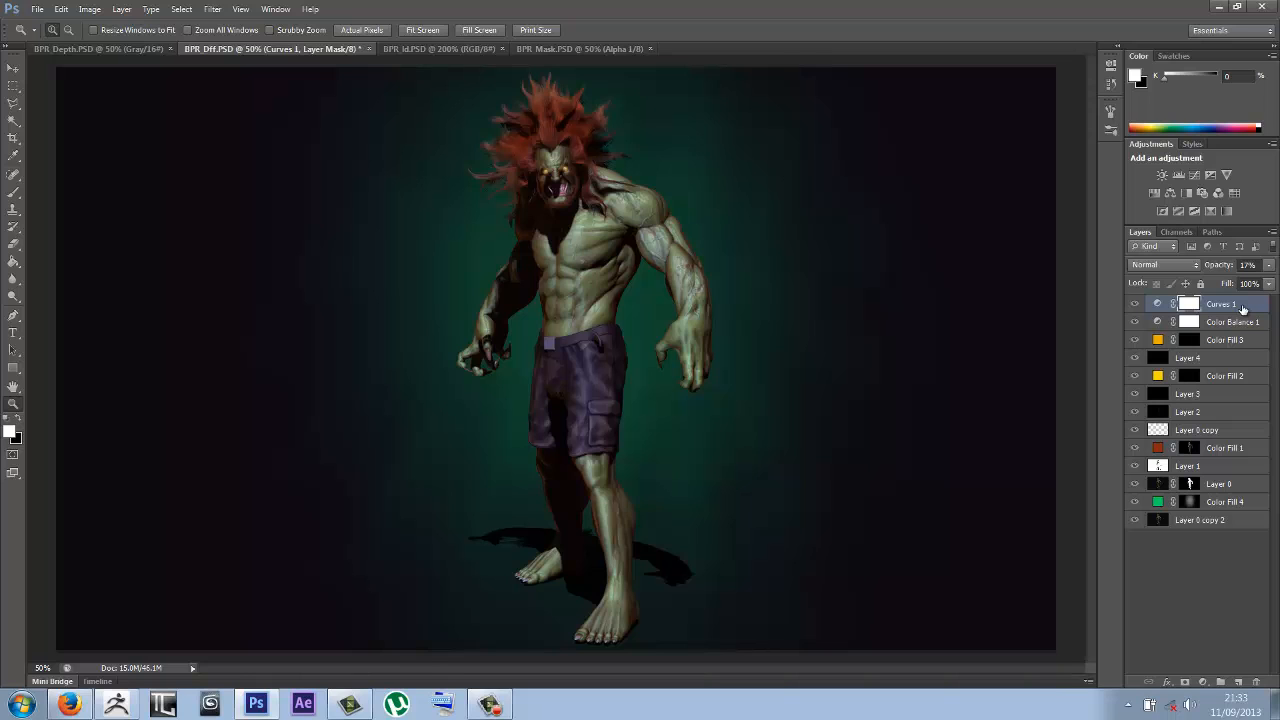
key("ctrl+shift+alt+e")
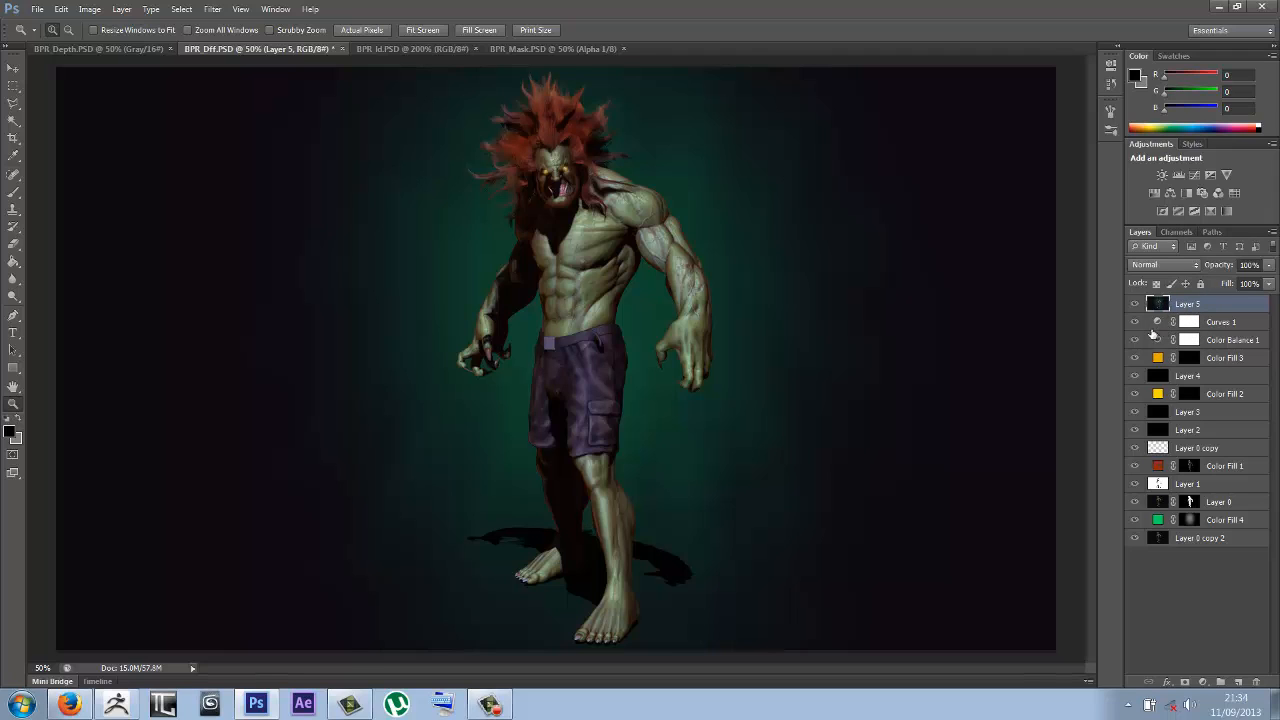
Step: Brighten the creature's eyes and mouth on Layer 5 using the Dodge tool with a 50 px brush, Midtones range and 10% exposure
left_click(563, 180)
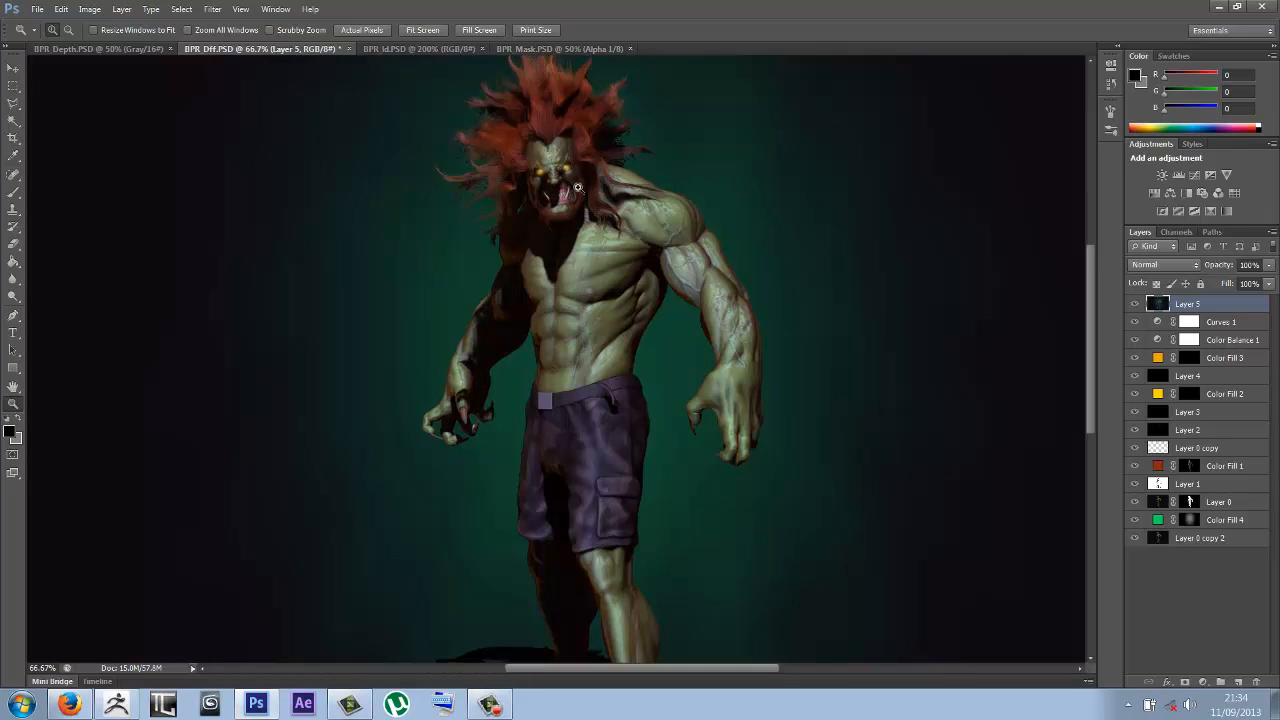
left_click(570, 180)
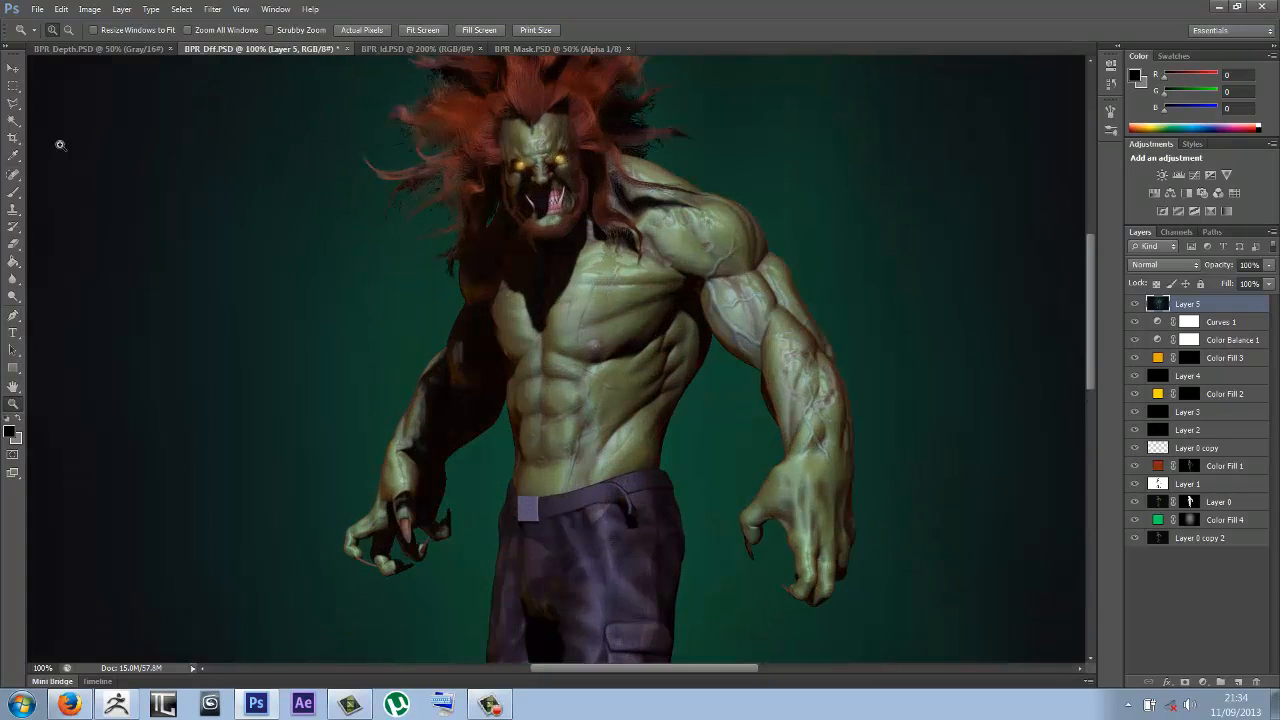
left_click(14, 297)
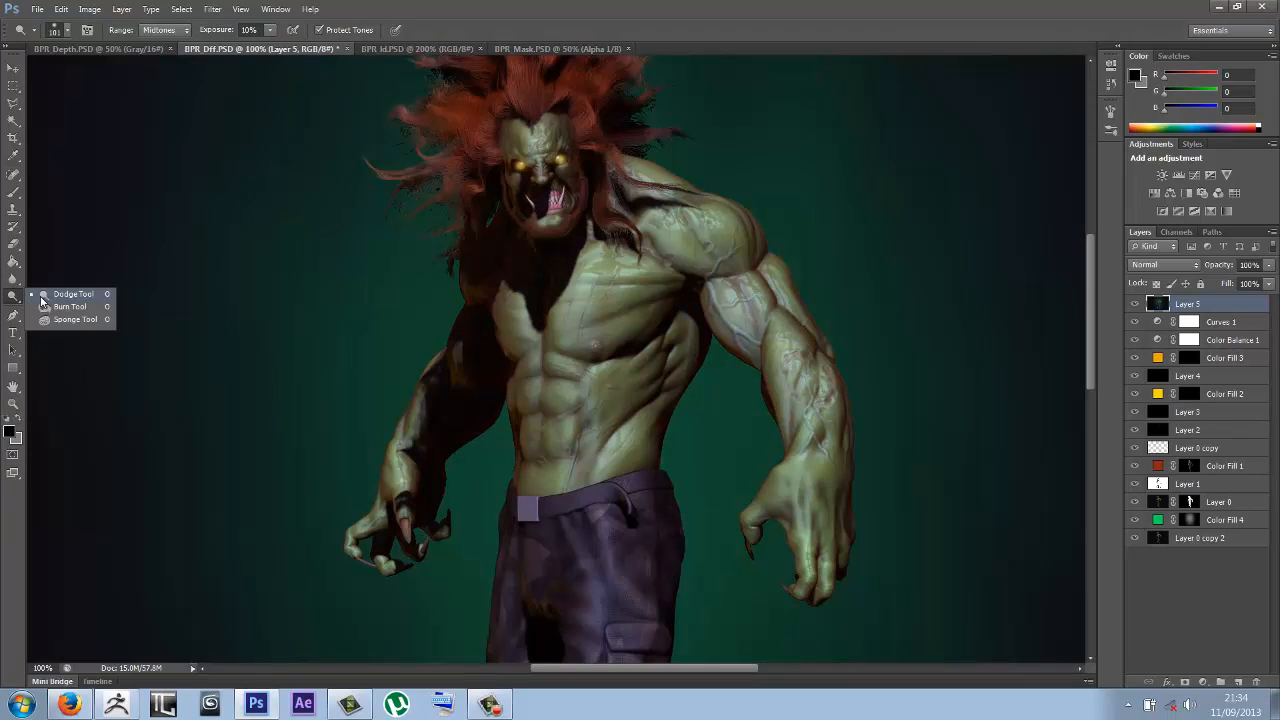
left_click(40, 297)
right_click(518, 170)
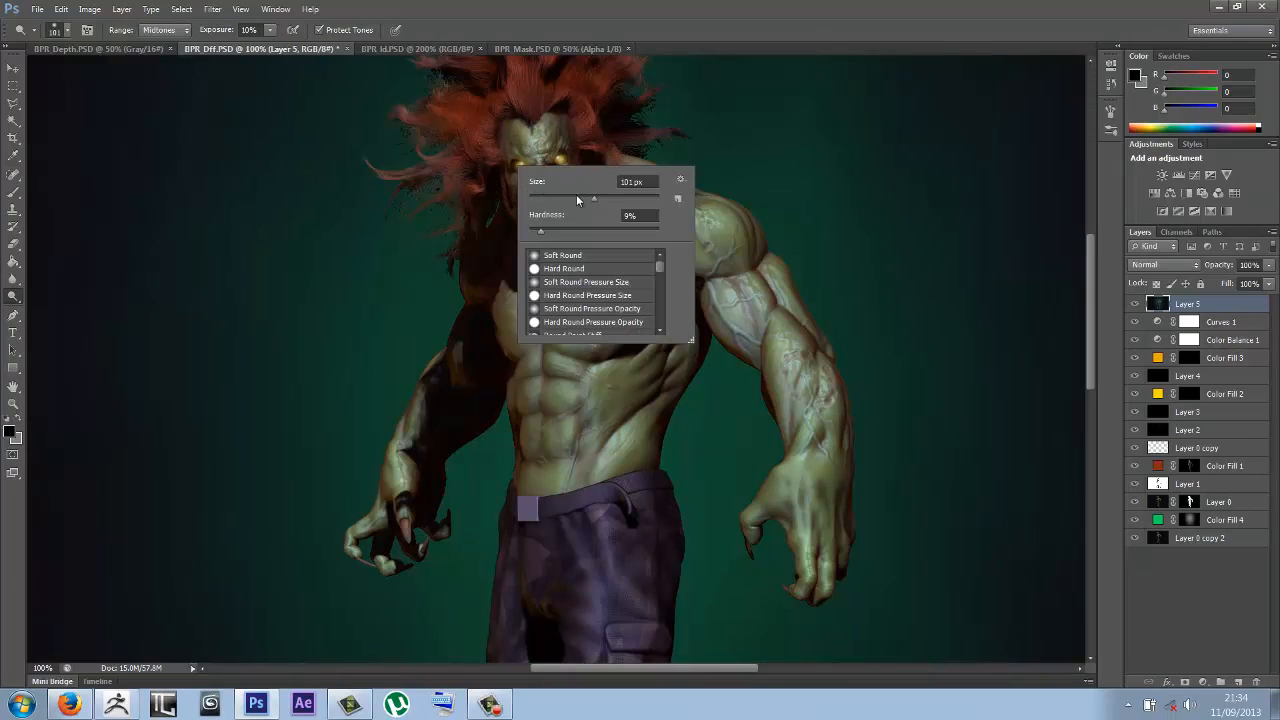
left_click_drag(576, 200, 562, 203)
left_click(591, 7)
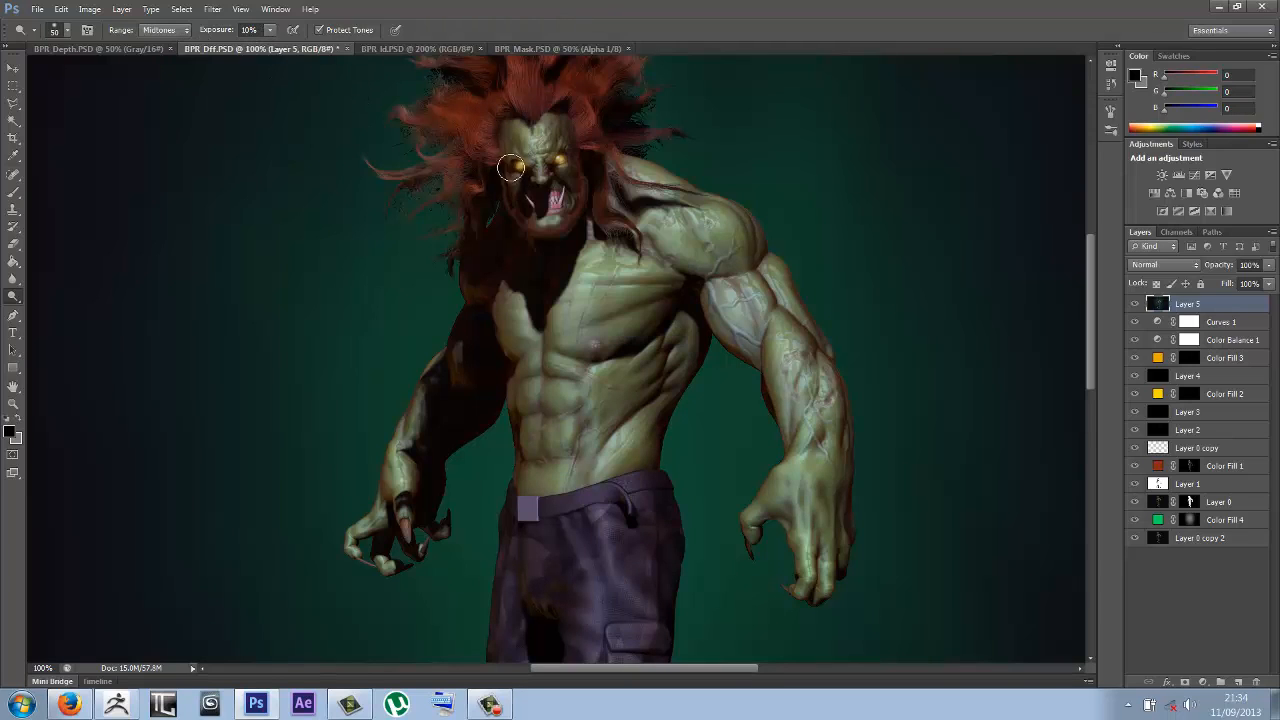
mouse_move(512, 168)
left_mouse_down()
mouse_move(528, 172)
mouse_move(552, 148)
left_mouse_up()
mouse_move(568, 161)
left_mouse_down()
mouse_move(516, 159)
mouse_move(517, 180)
mouse_move(570, 155)
mouse_move(556, 170)
mouse_move(550, 155)
mouse_move(532, 204)
mouse_move(544, 187)
mouse_move(535, 200)
mouse_move(554, 221)
mouse_move(551, 205)
left_mouse_up()
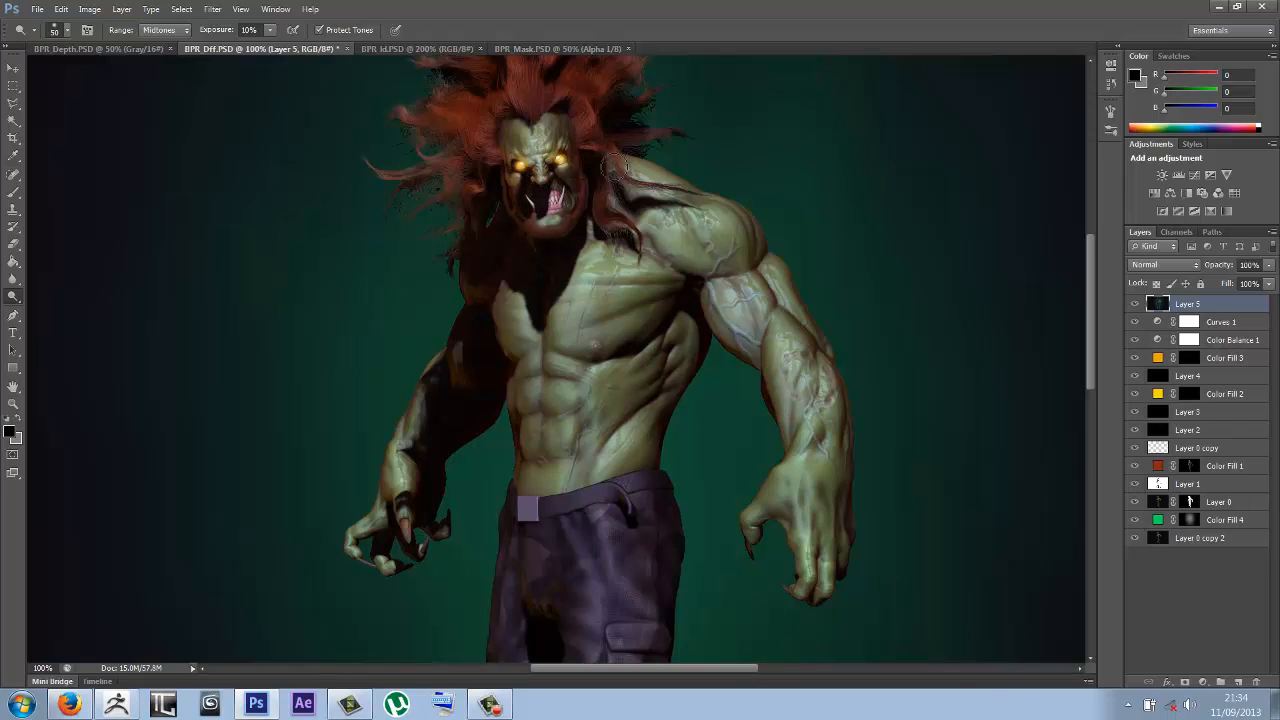
scroll(1079, 273, "up", 3)
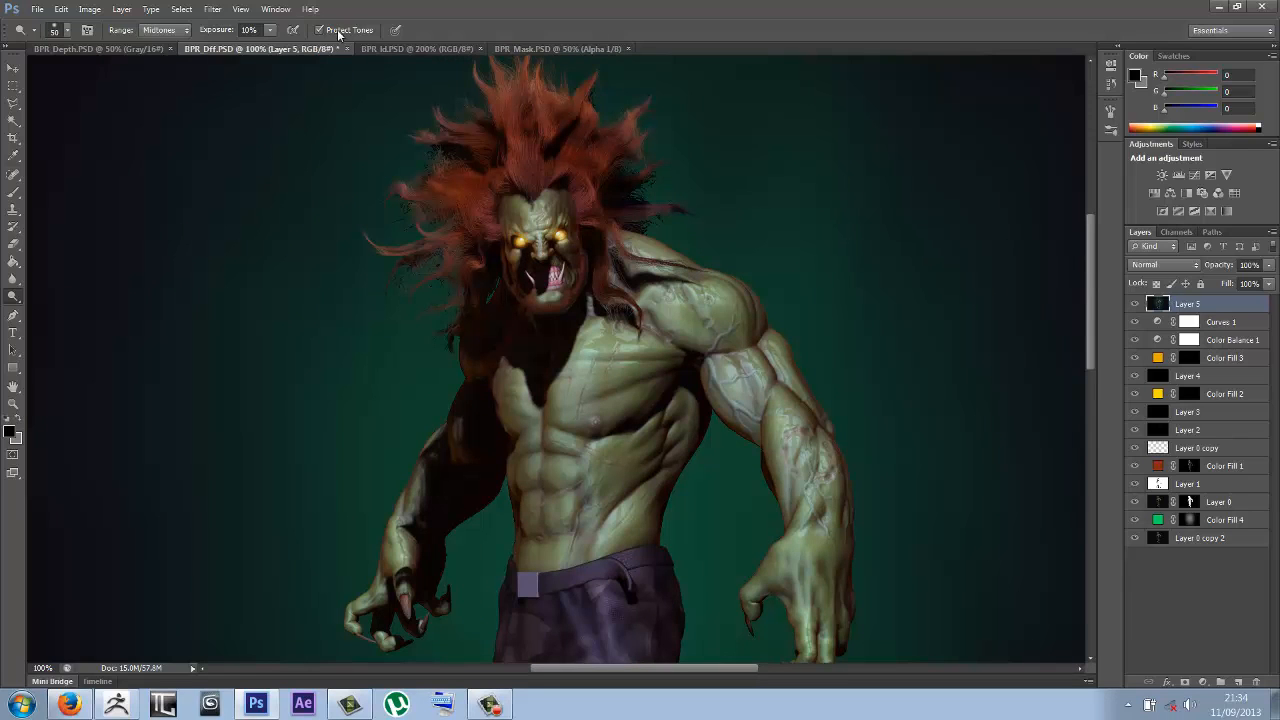
Step: Apply the Sharpen filter once to Layer 5
left_click(212, 9)
mouse_move(395, 258)
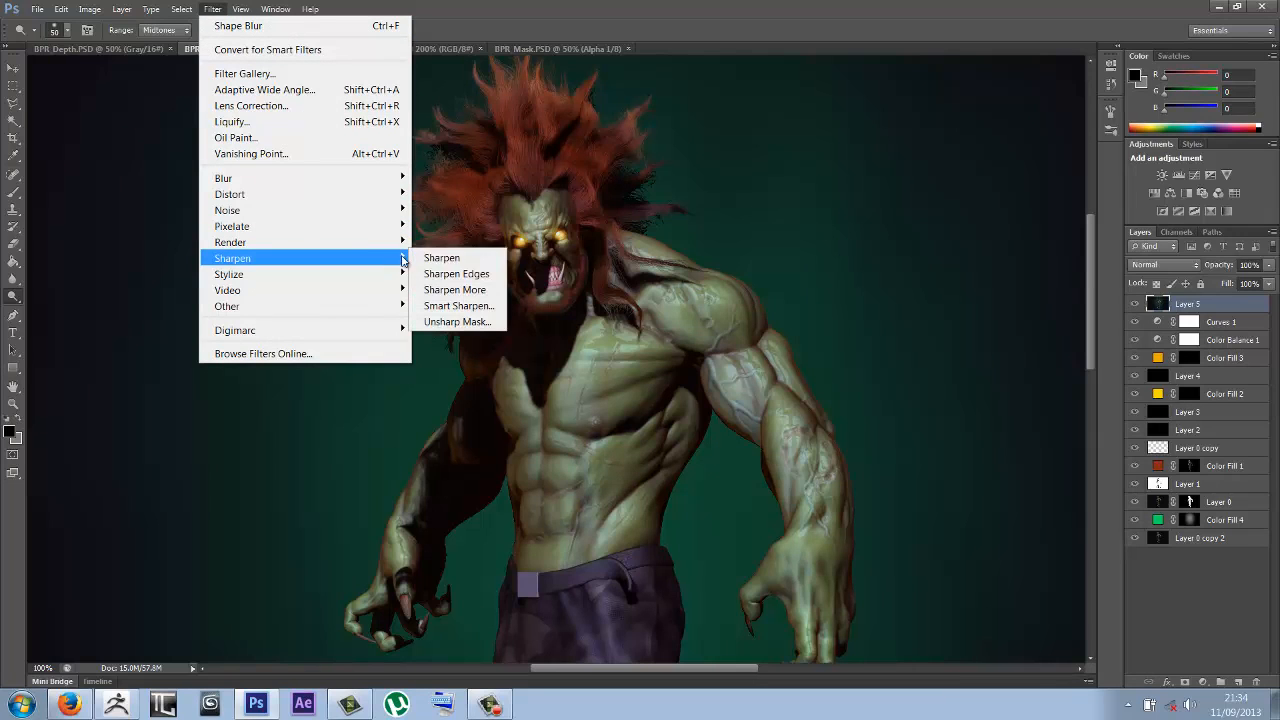
left_click(443, 259)
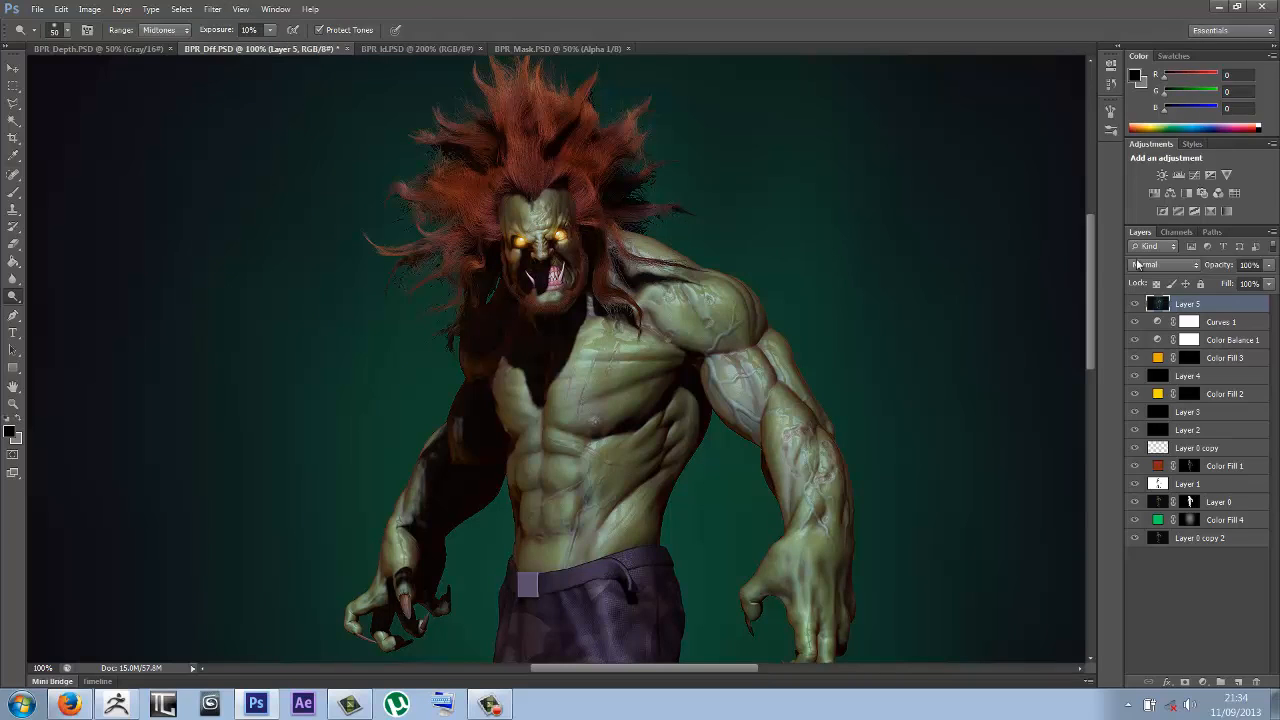
Step: Create a new alpha channel in BPR_Dff.PSD and name it depth
left_click(1177, 232)
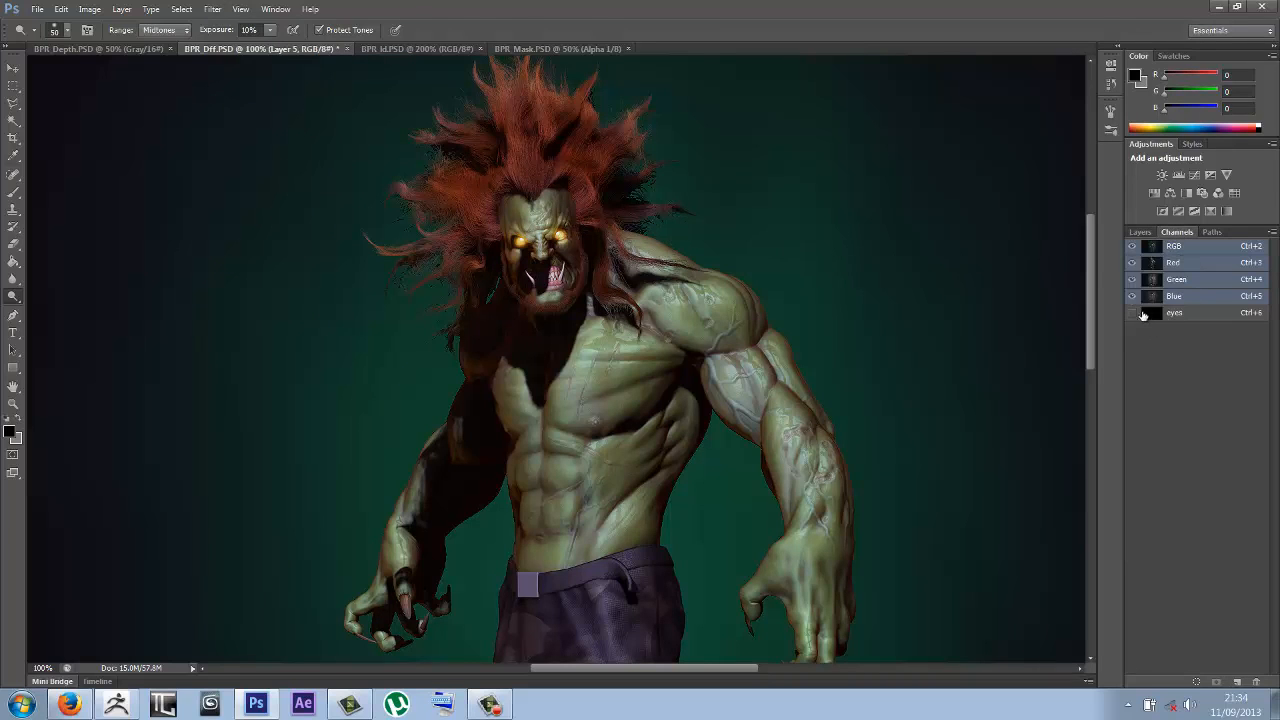
left_click(1237, 681)
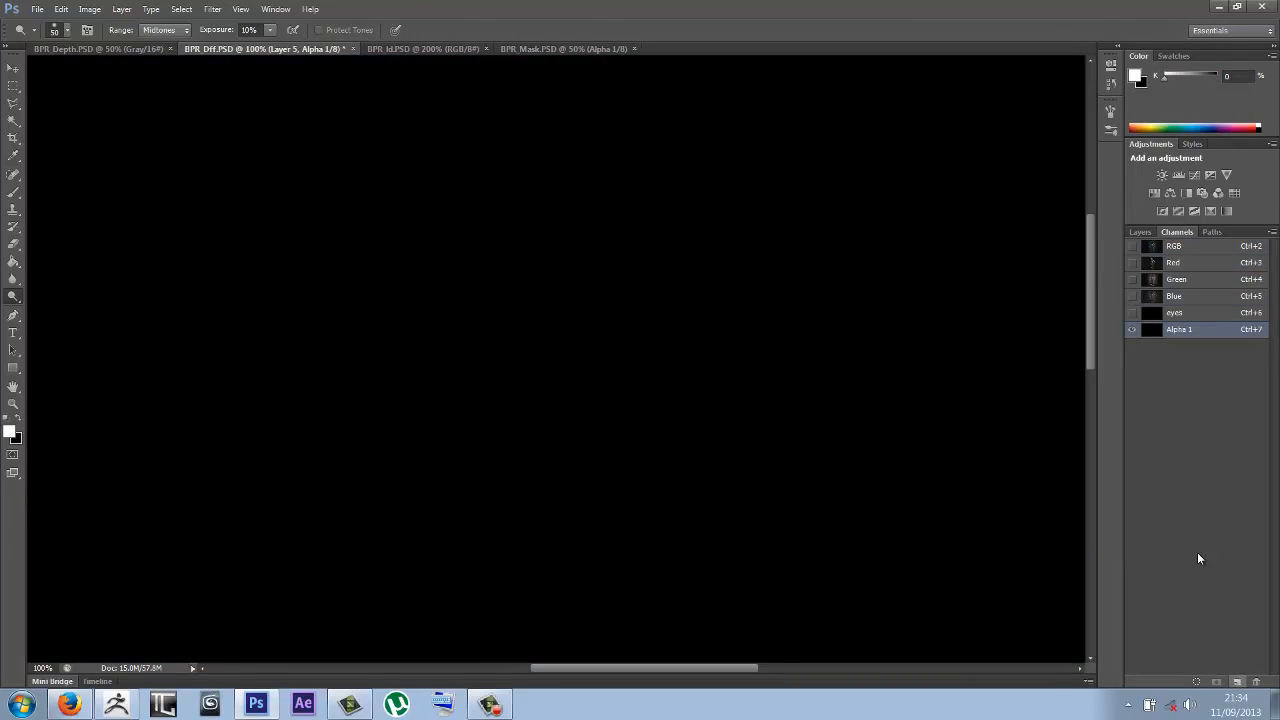
double_click(1179, 330)
key("Return")
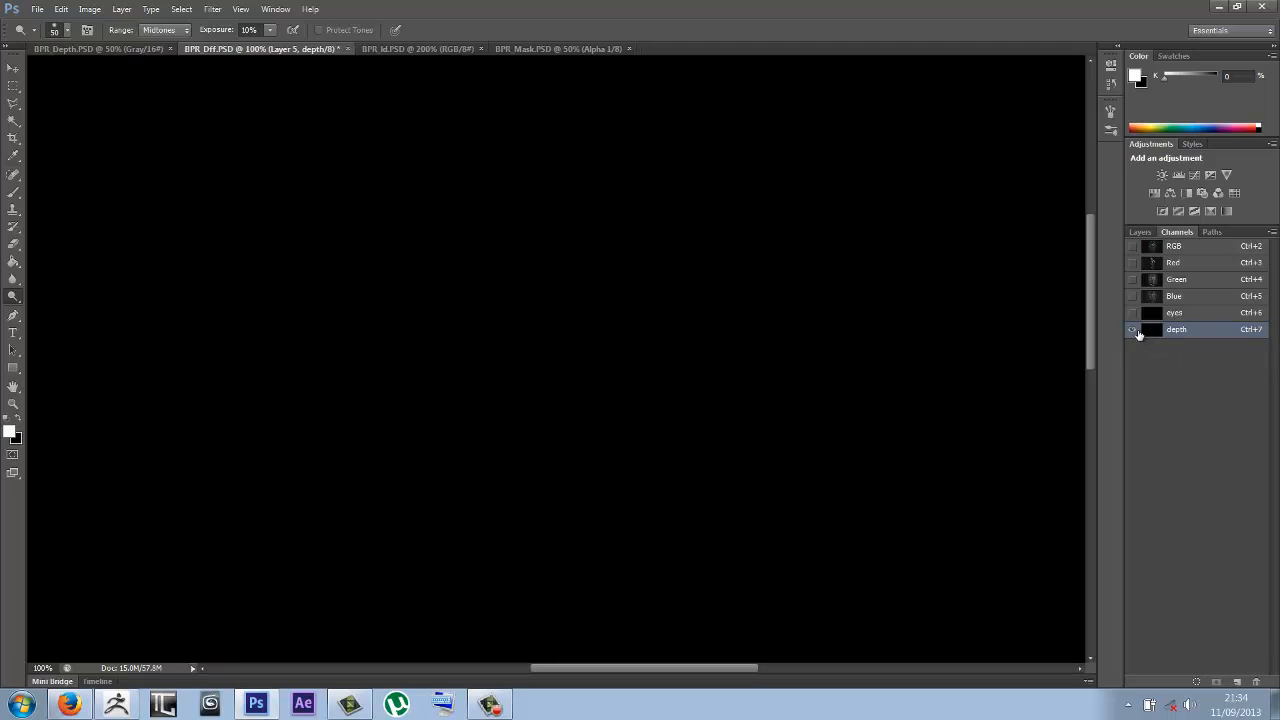
Step: Deselect the render in BPR_Depth.PSD and paste the copied depth pass into the depth channel of BPR_Dff.PSD
left_click(108, 49)
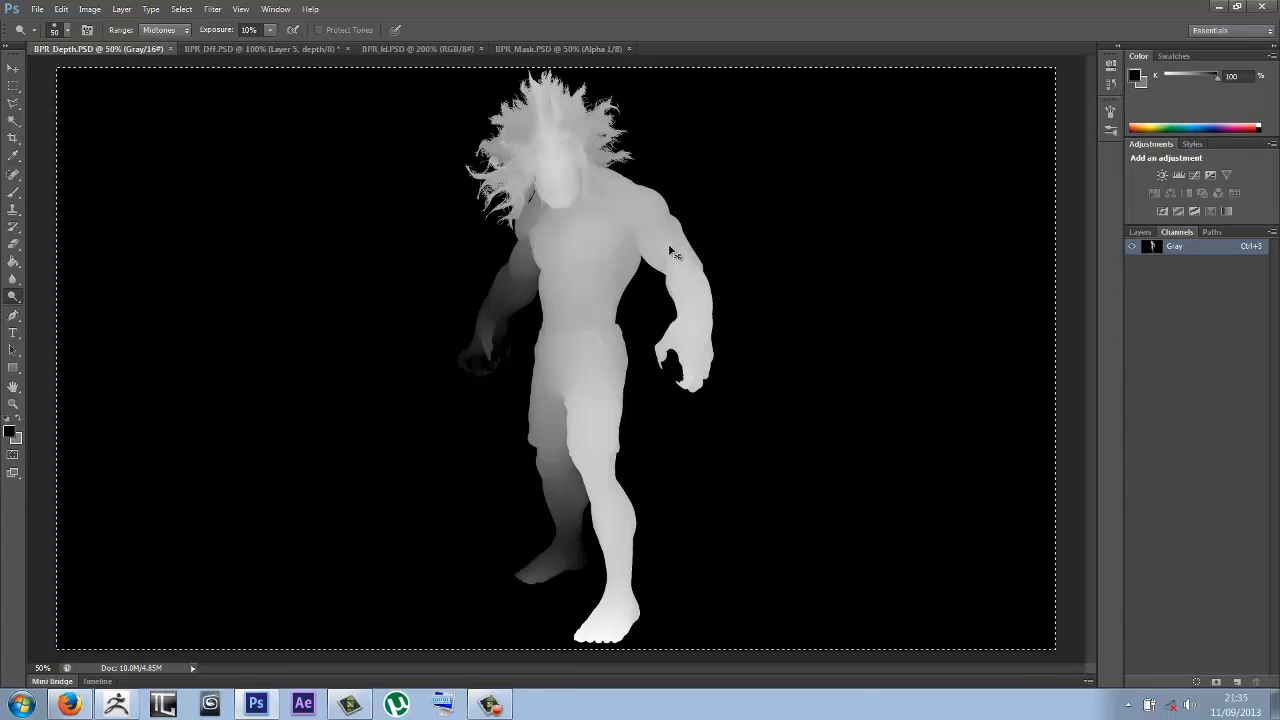
key("ctrl+d")
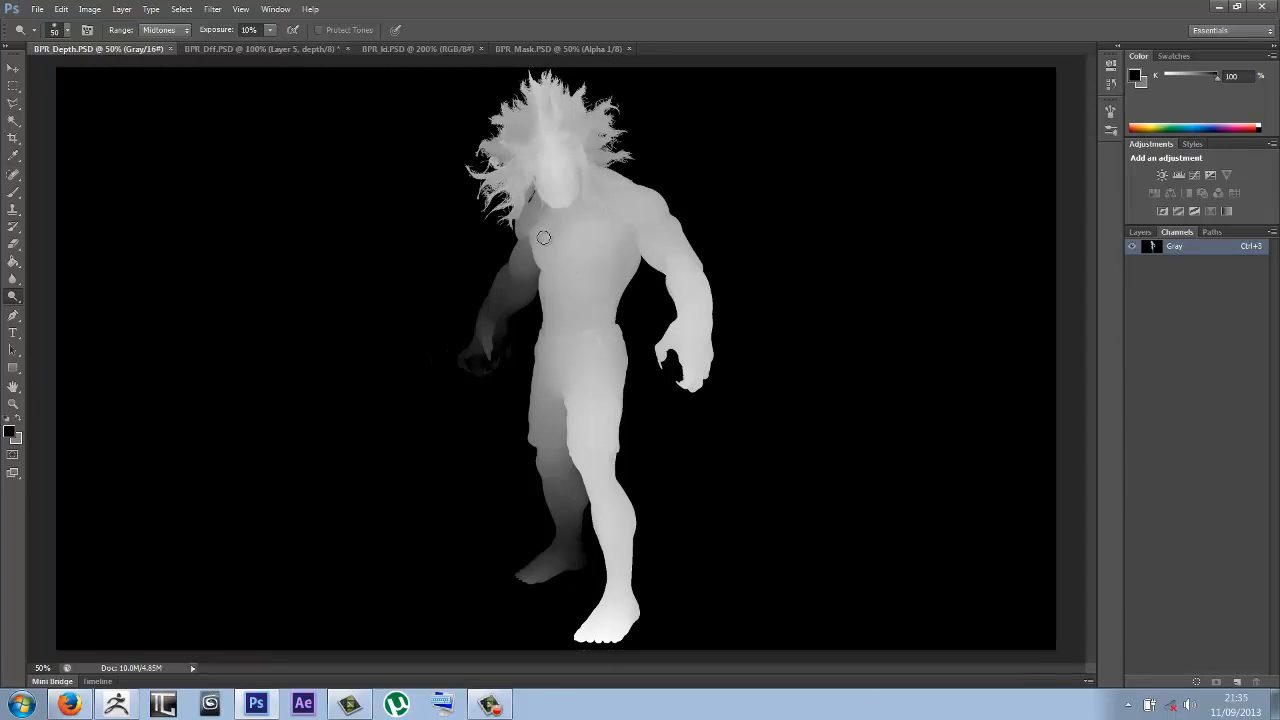
left_click(298, 48)
key("ctrl+v")
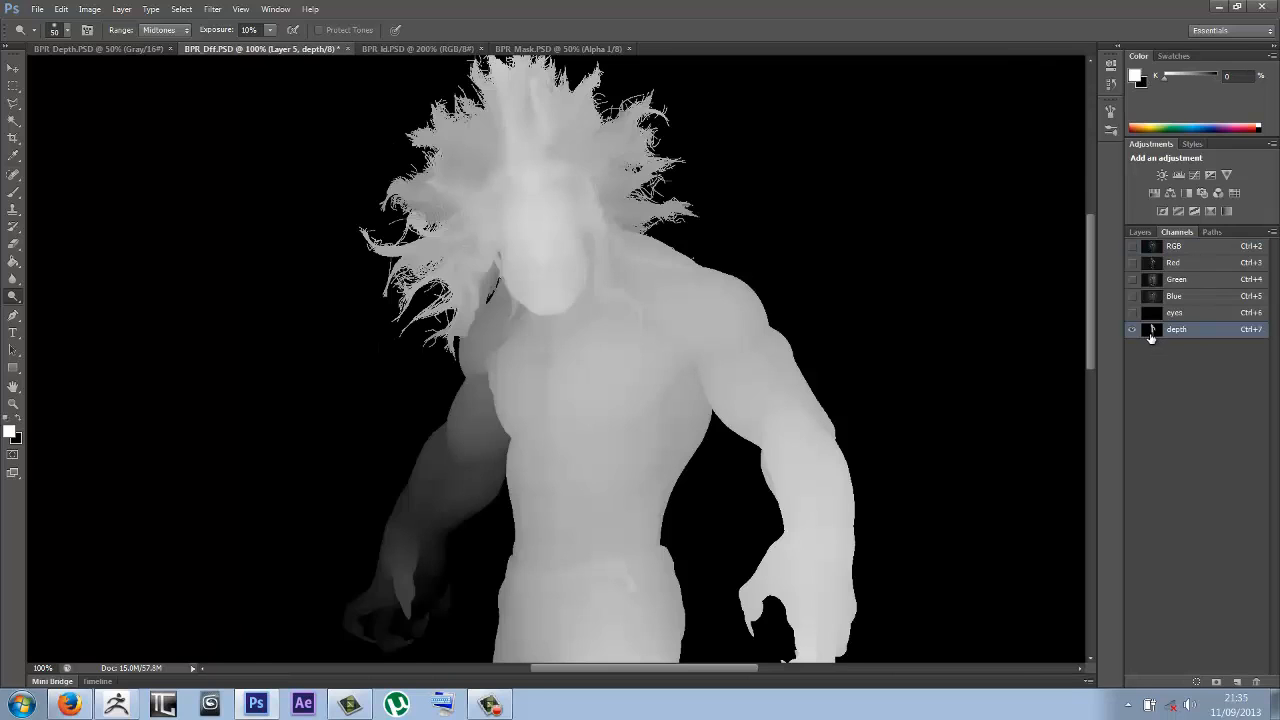
Step: Hide the depth channel, reactivate the RGB composite and return to Layer 5 in the layer stack
left_click(1133, 247)
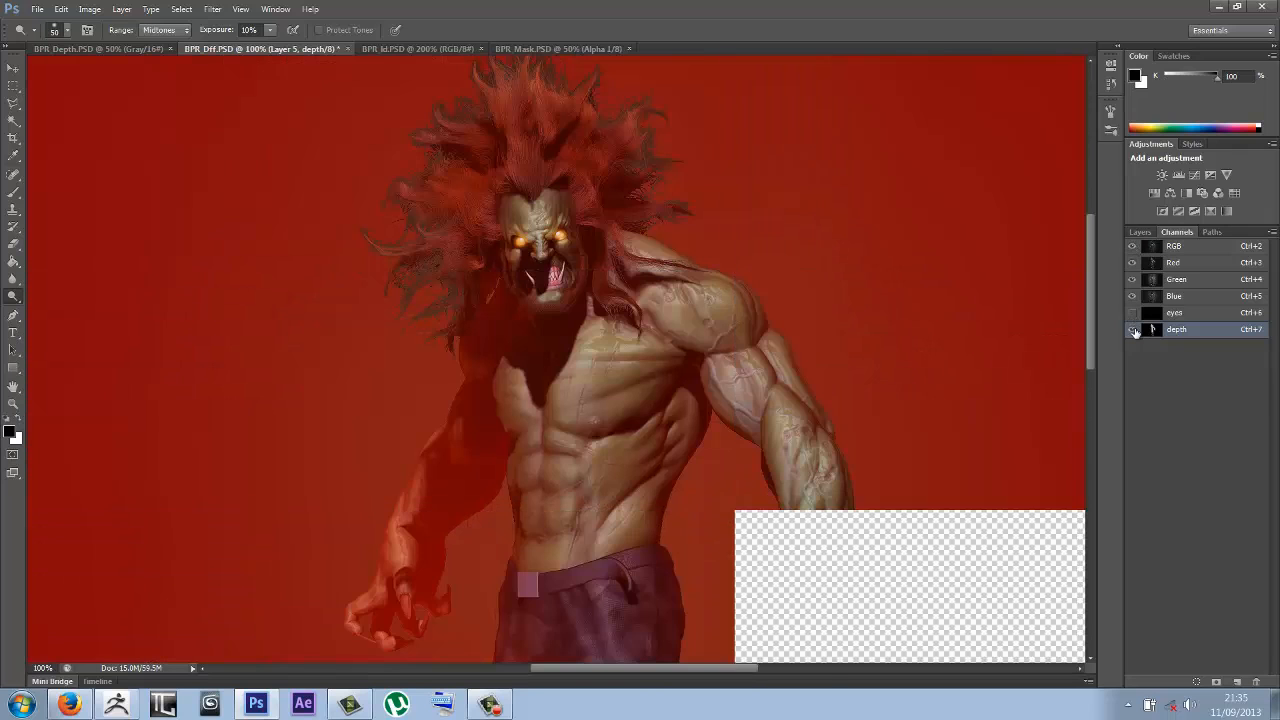
left_click(1132, 329)
left_click(1162, 246)
left_click(1140, 232)
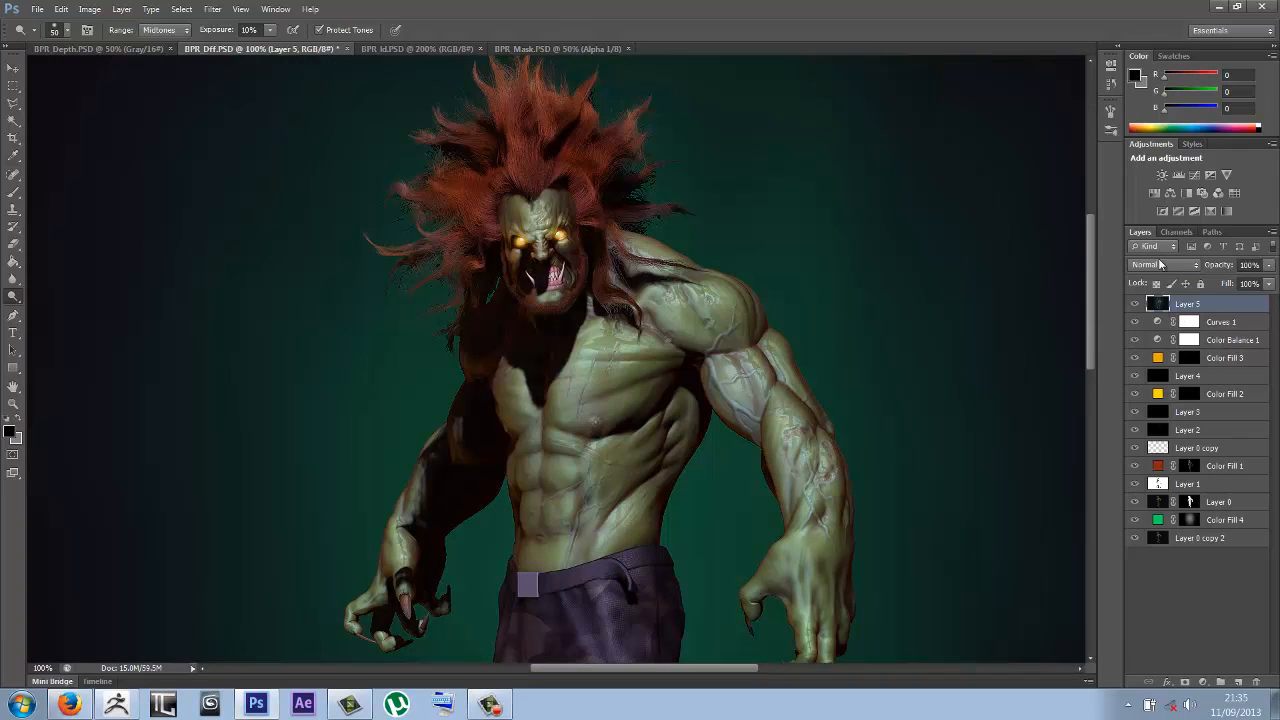
left_click(1177, 232)
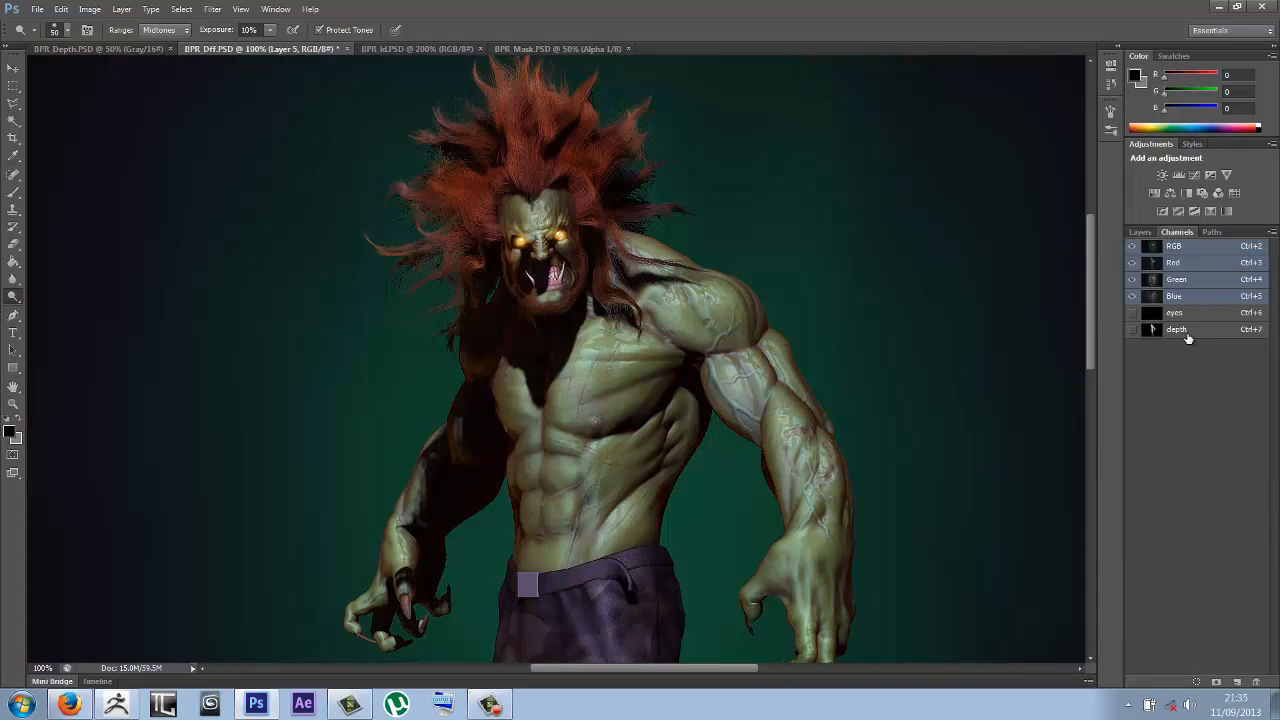
left_click(1140, 232)
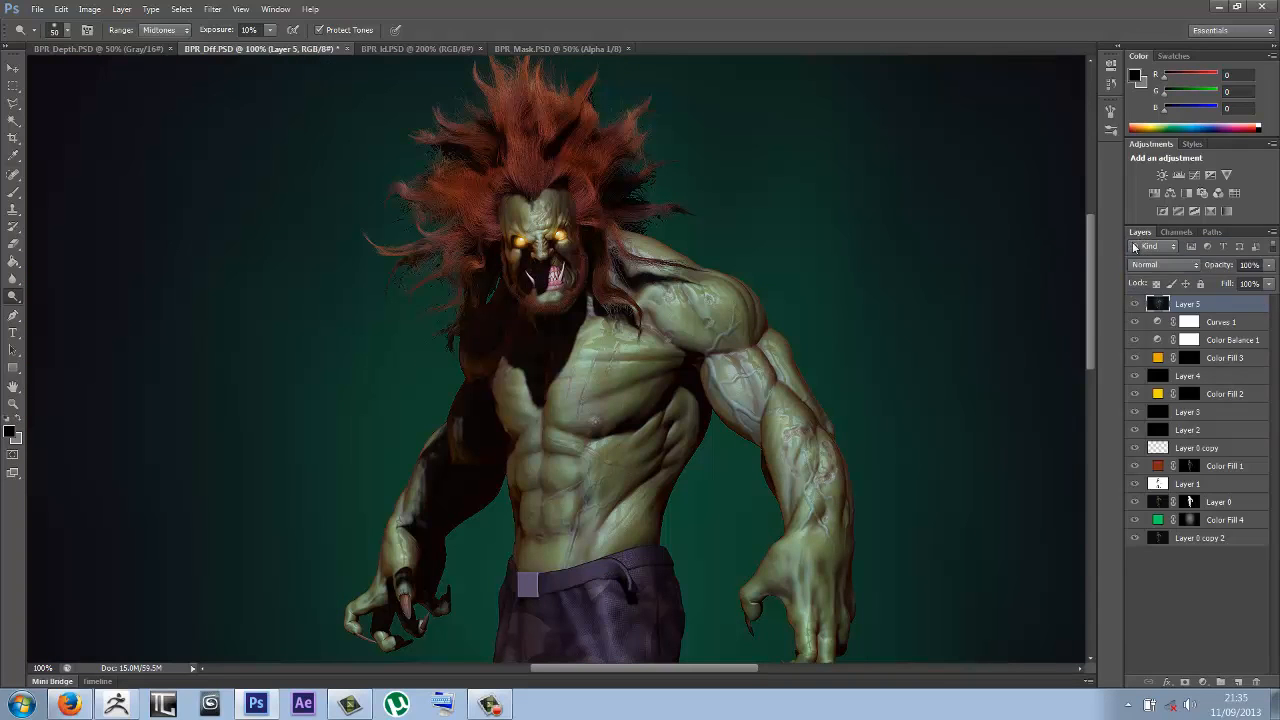
Step: Start a Lens Blur on Layer 5 with the depth channel as depth map source and the creature's face as focal point
left_click(212, 9)
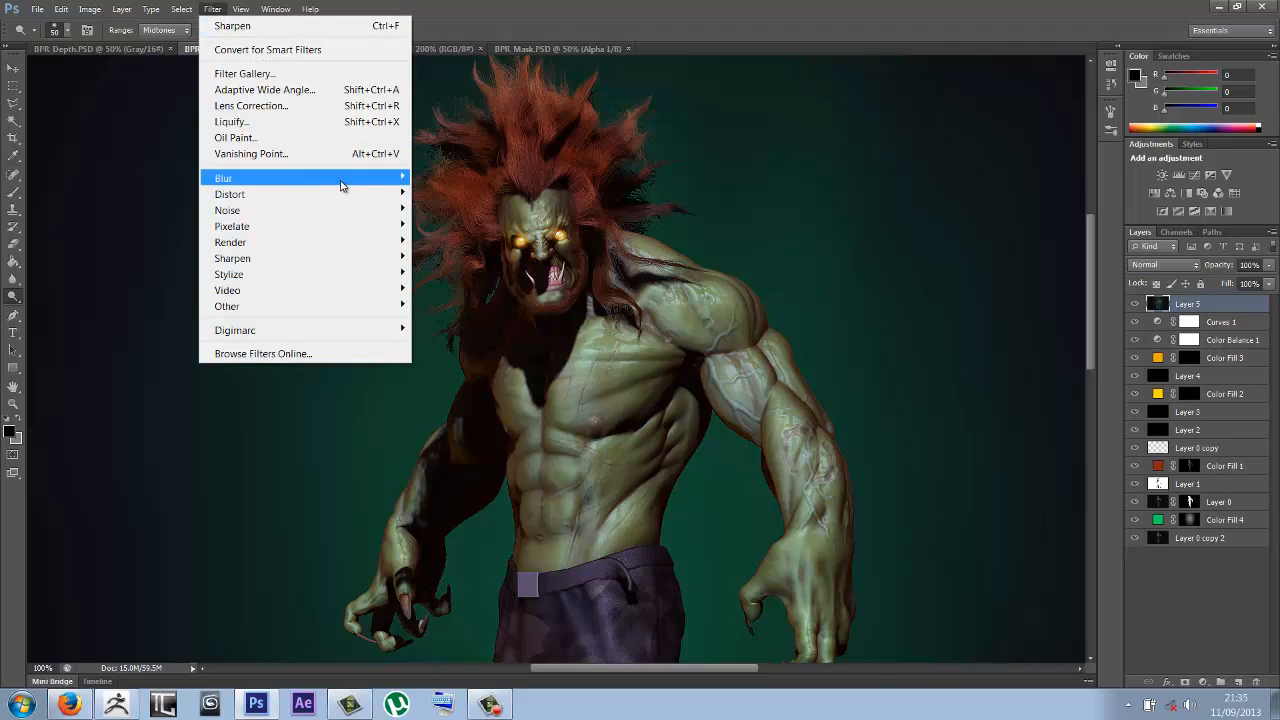
mouse_move(370, 178)
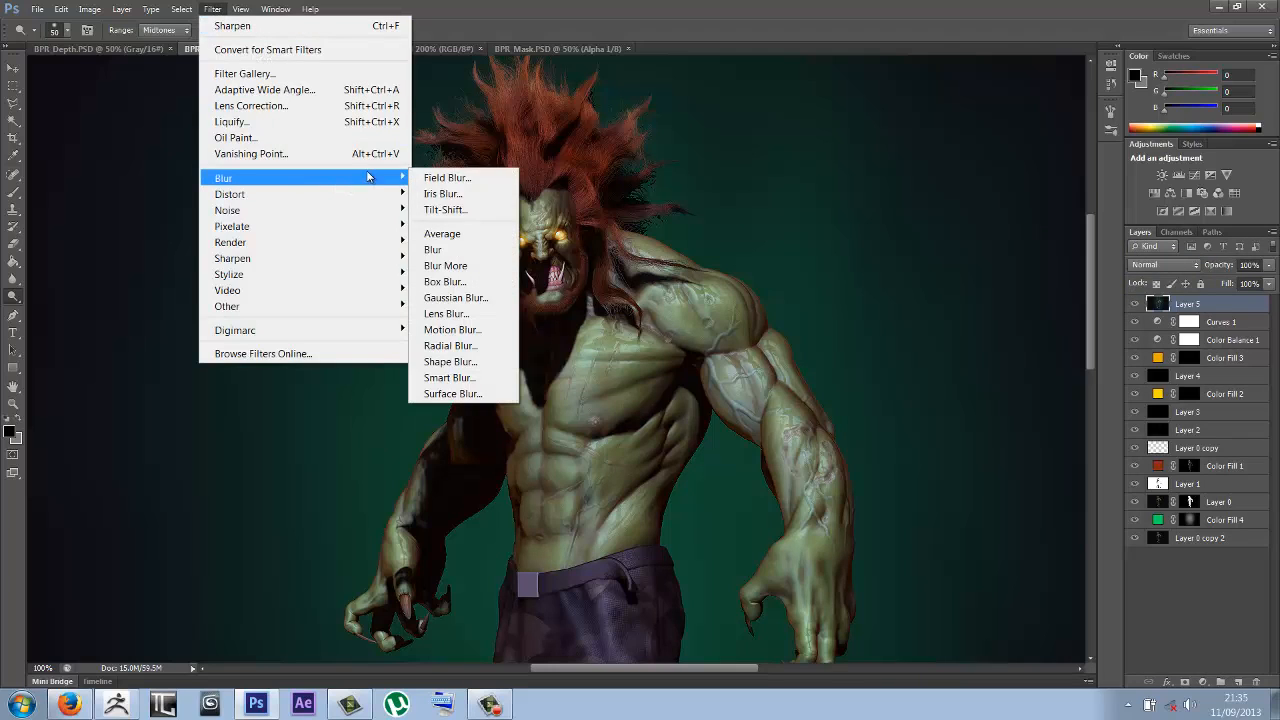
left_click(476, 314)
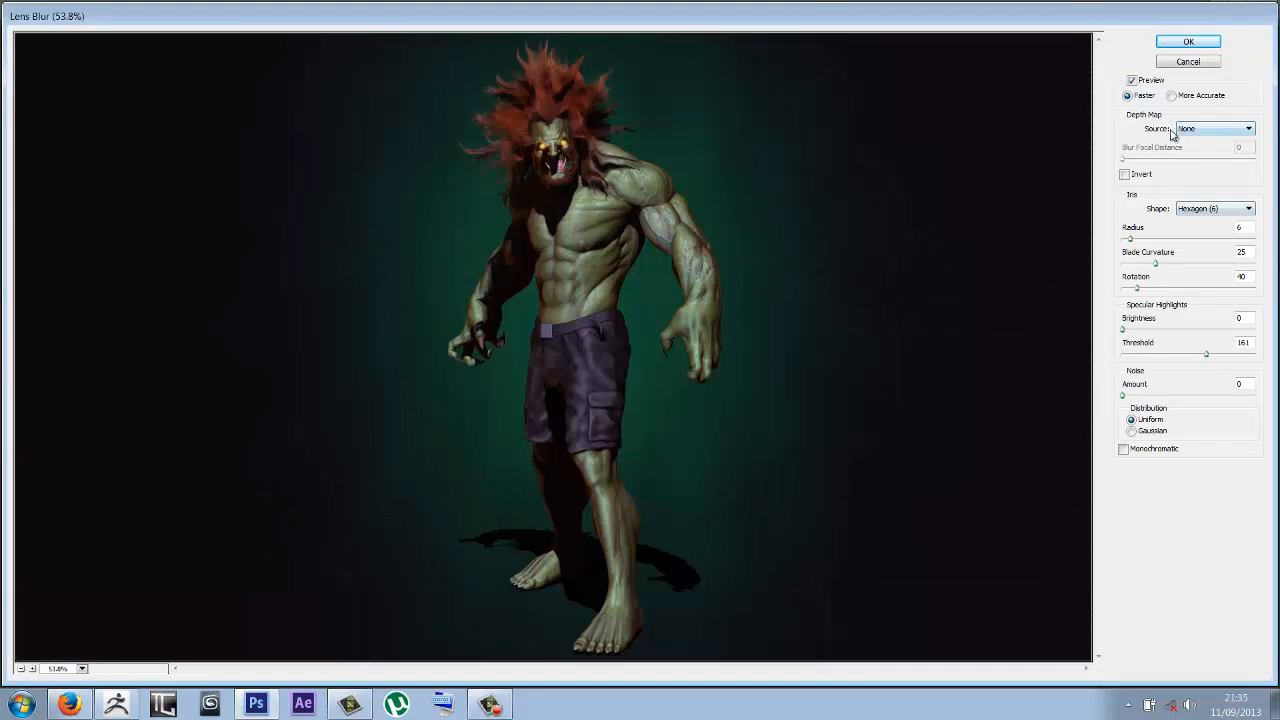
left_click(1236, 133)
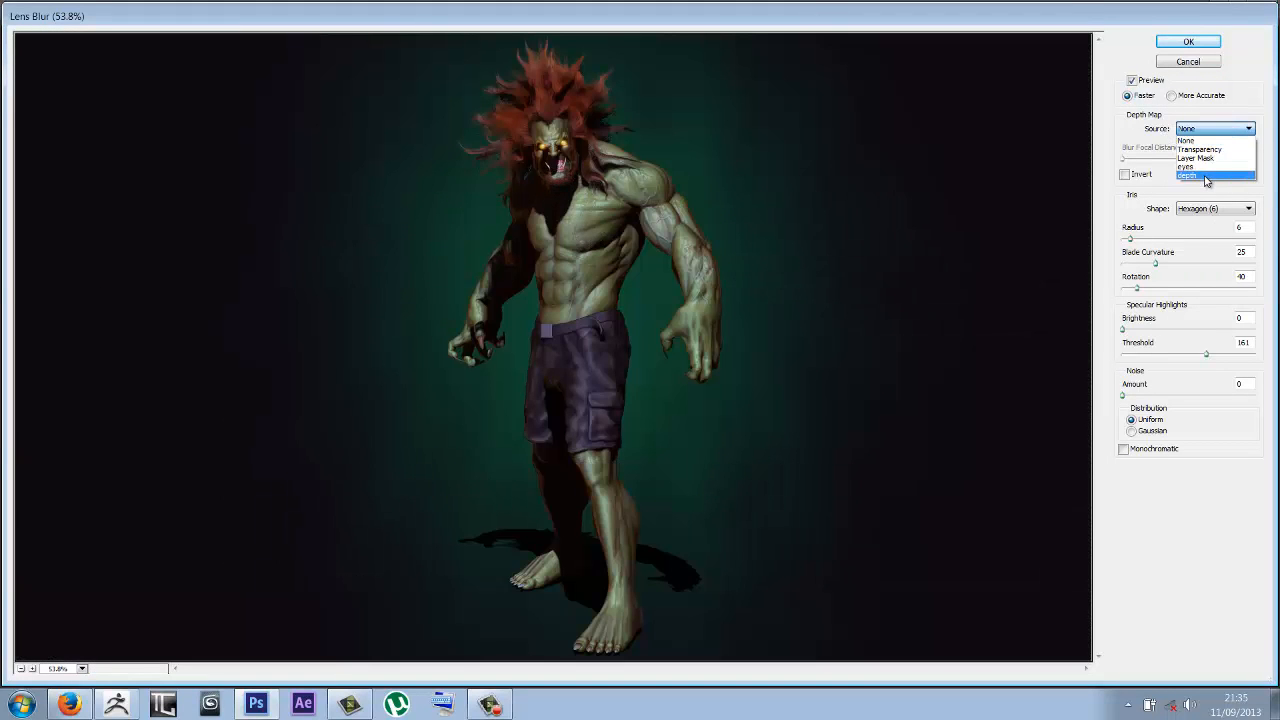
left_click(1206, 180)
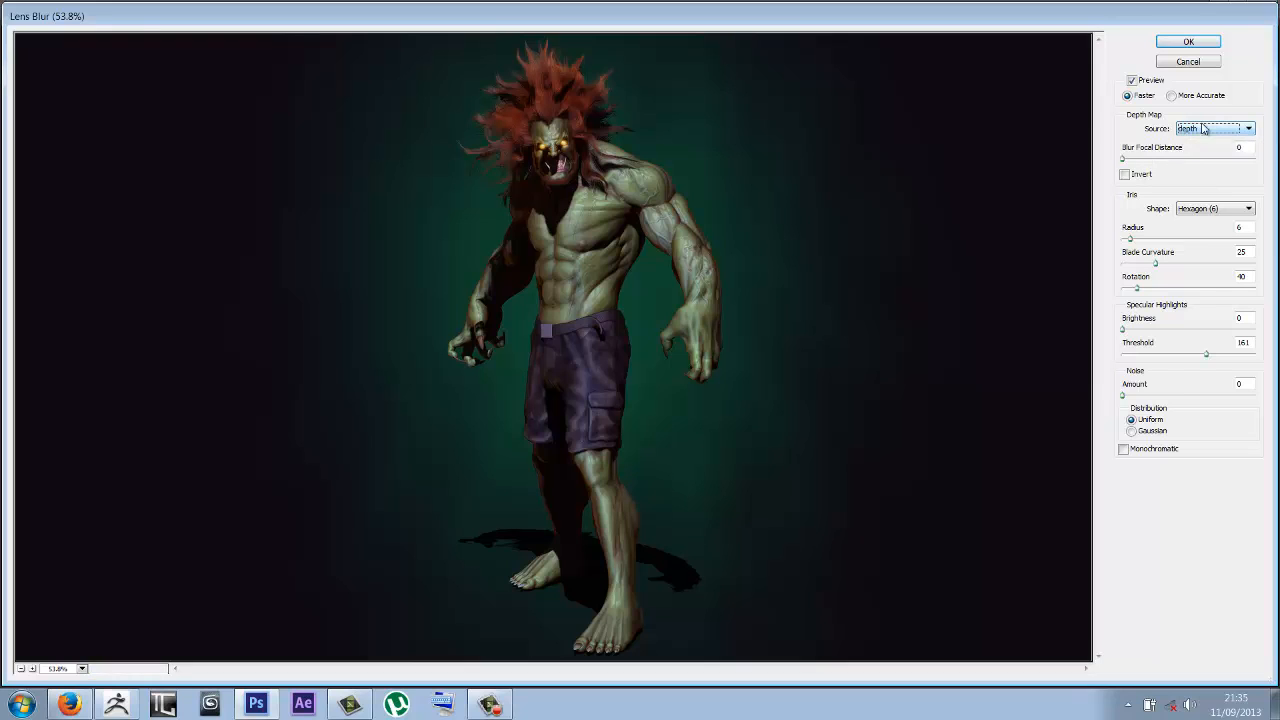
left_click(555, 155)
Step: Test the Lens Blur at radius 21 with the focus on the creature's far hand, and refocus on its face
left_click_drag(1131, 239, 1152, 242)
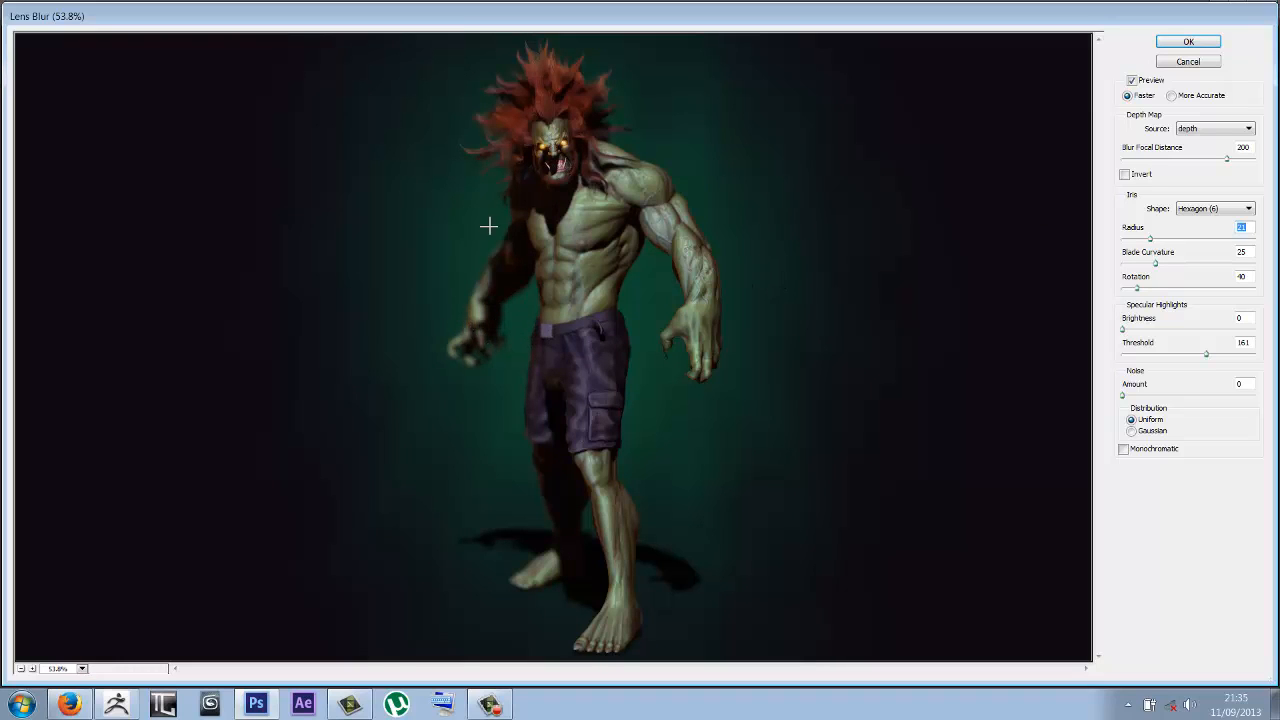
left_click(475, 356)
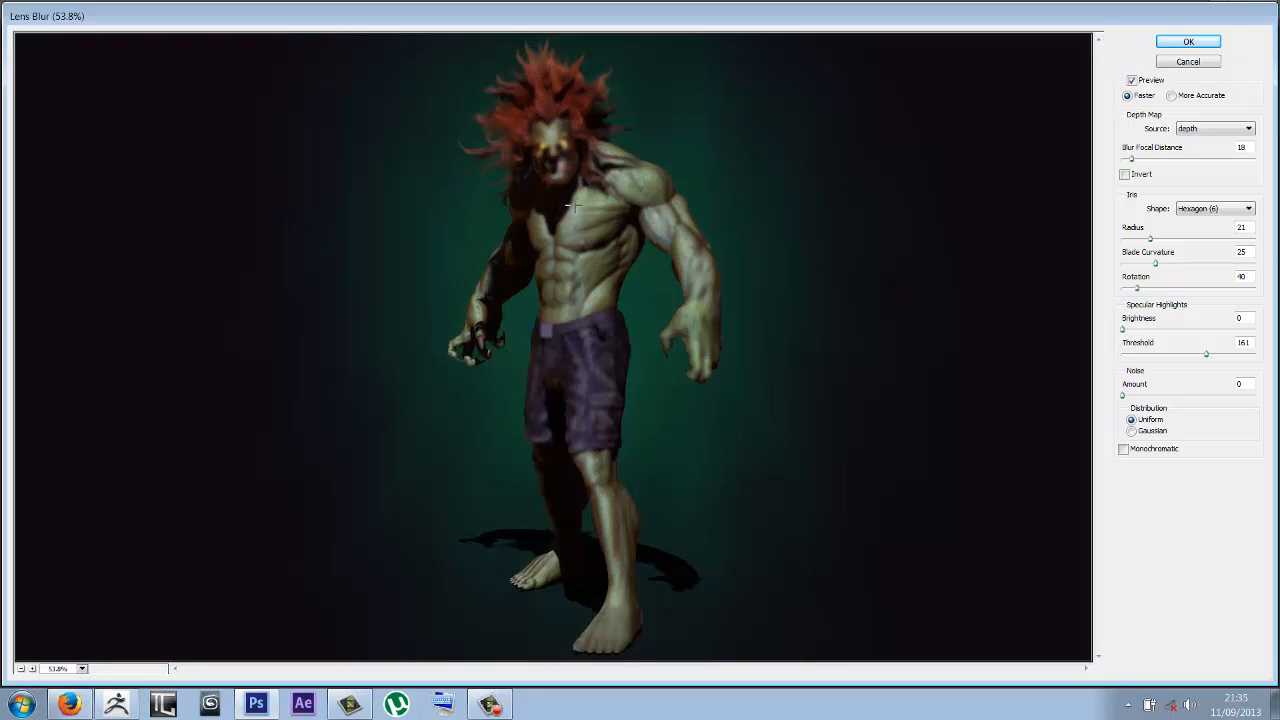
left_click(554, 156)
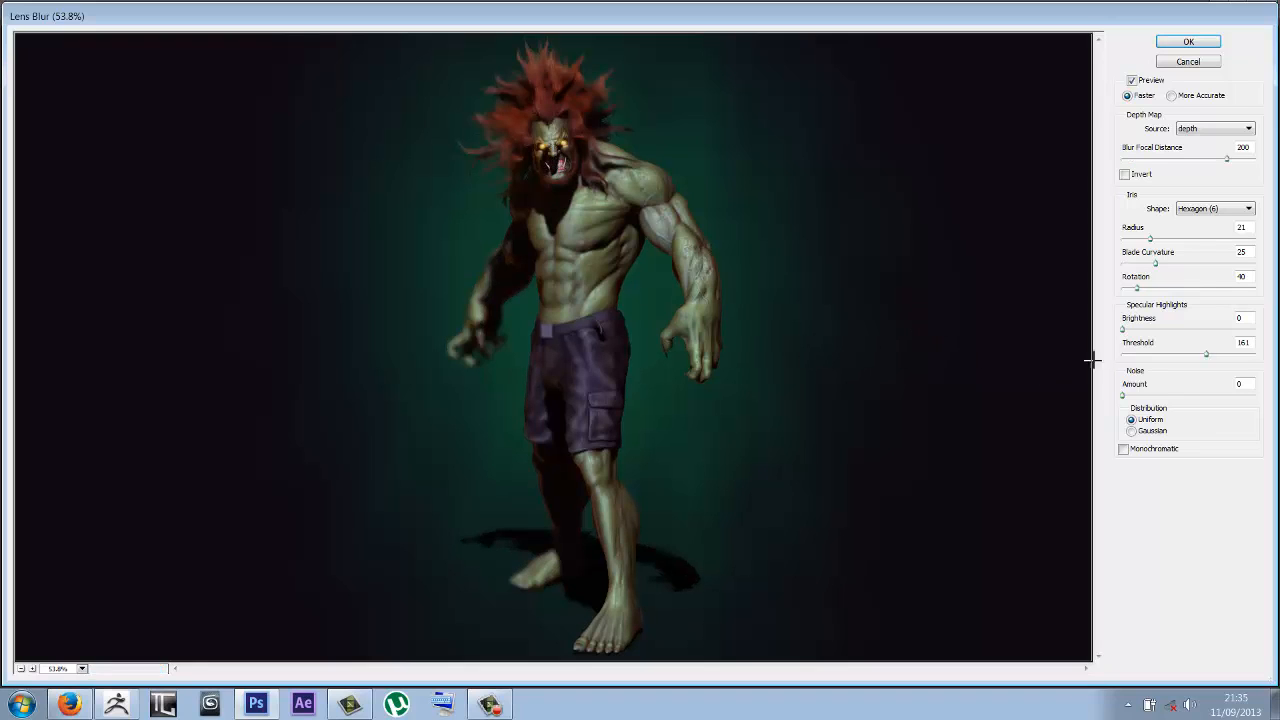
Step: Reduce the Lens Blur radius to a subtle amount and apply the filter to Layer 5
left_click(1150, 239)
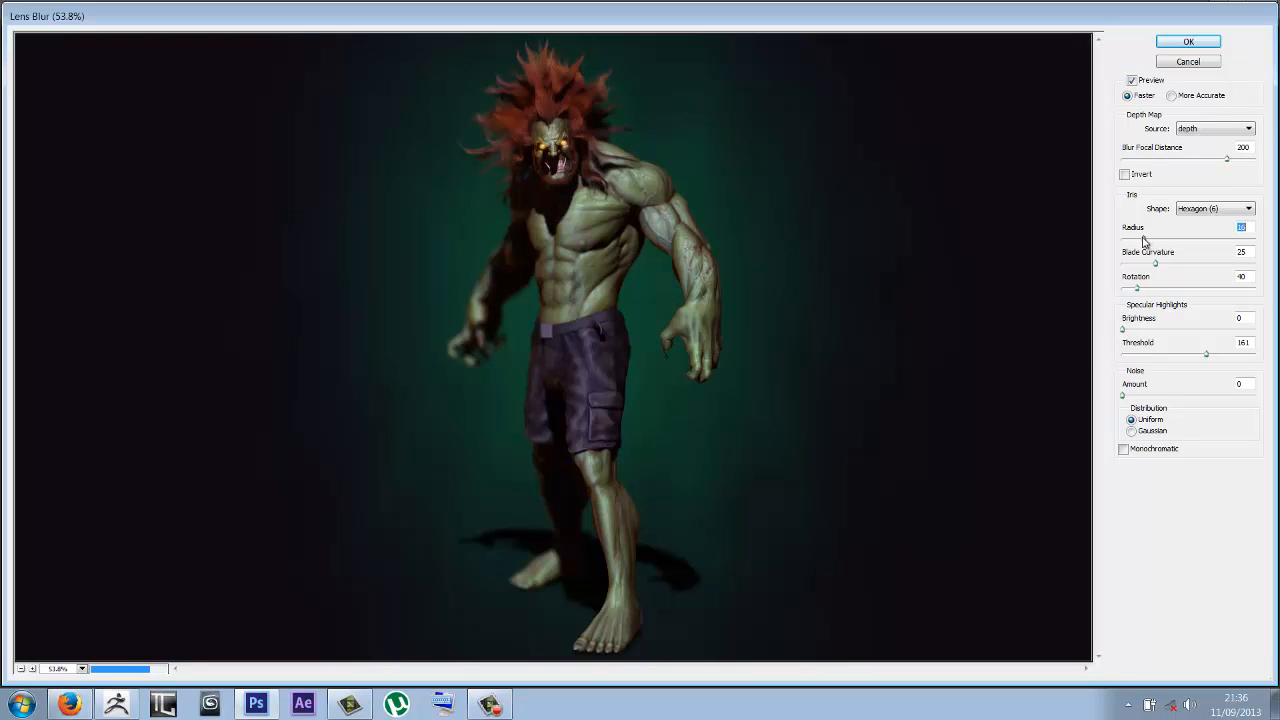
left_click_drag(1145, 240, 1136, 242)
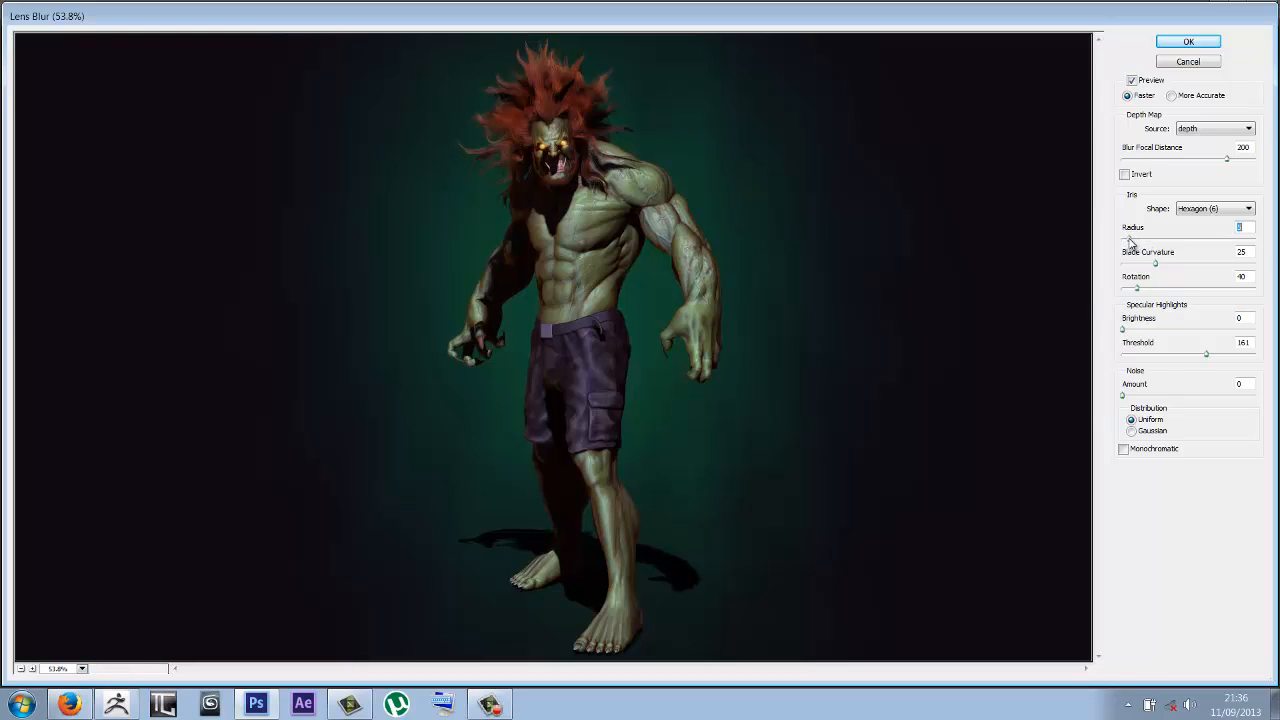
left_click_drag(1129, 240, 1132, 240)
left_click(1189, 43)
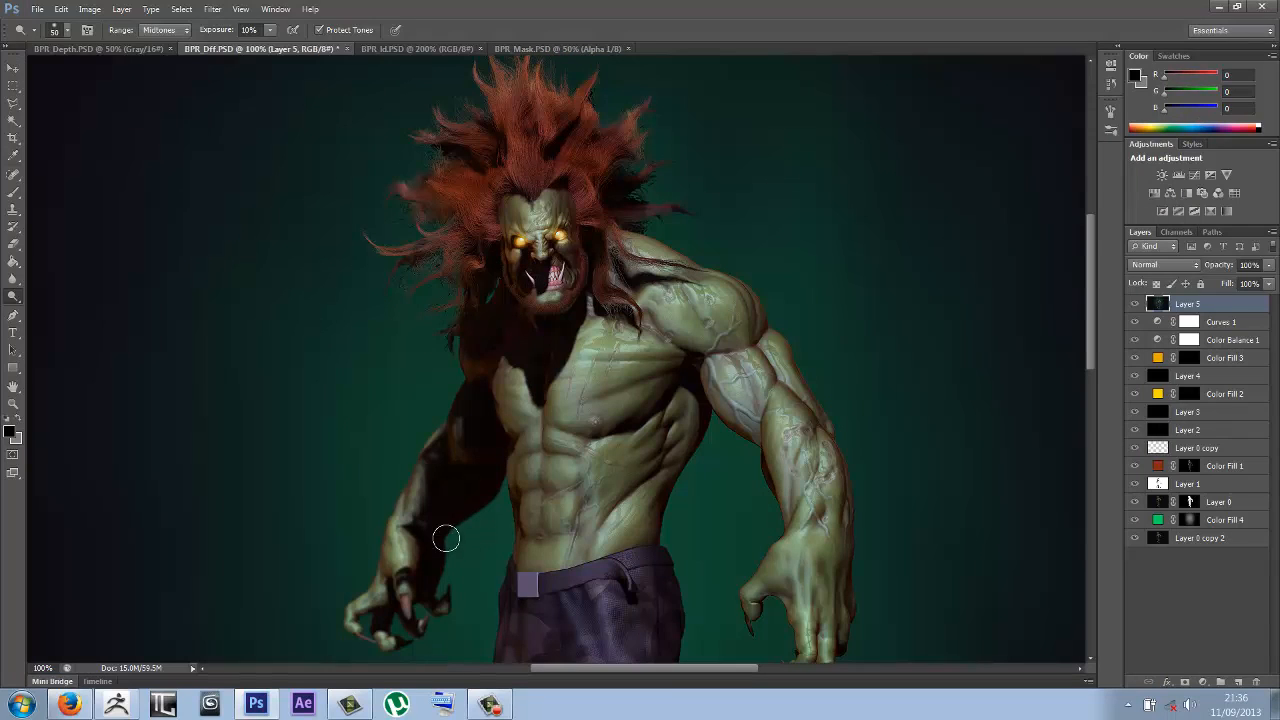
mouse_move(1087, 262)
left_mouse_down()
mouse_move(1076, 430)
mouse_move(1074, 258)
left_mouse_up()
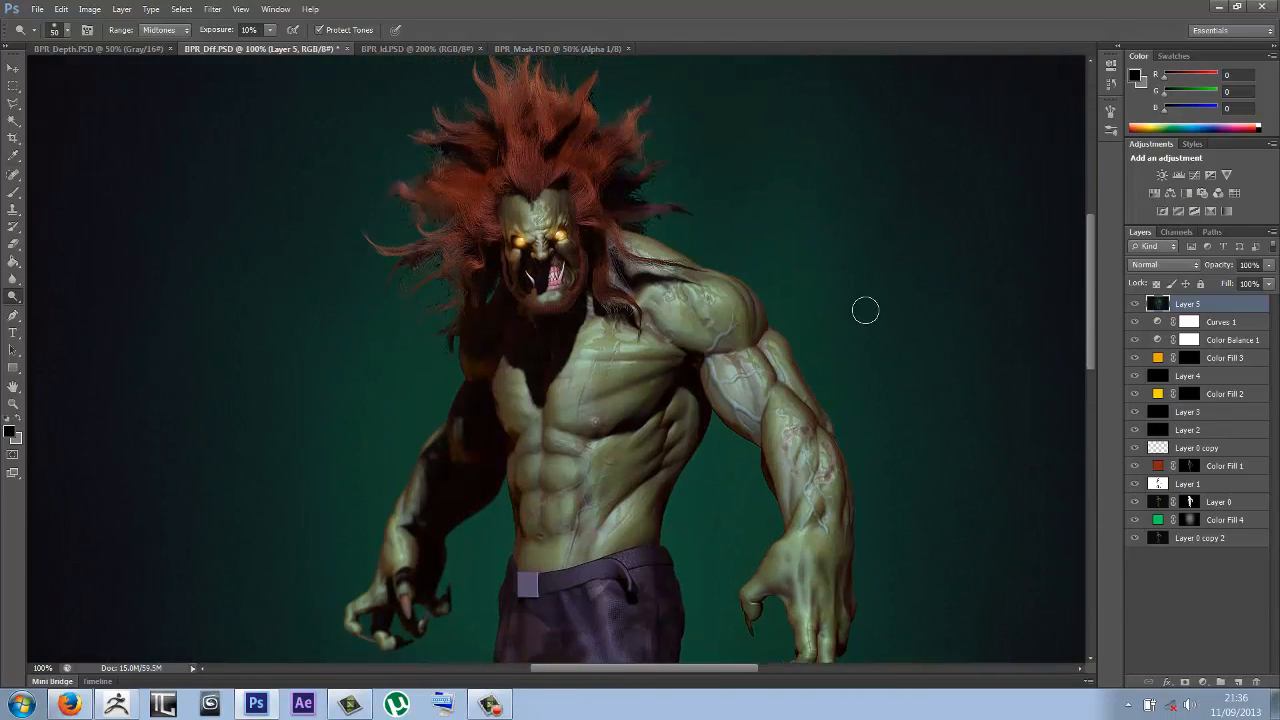